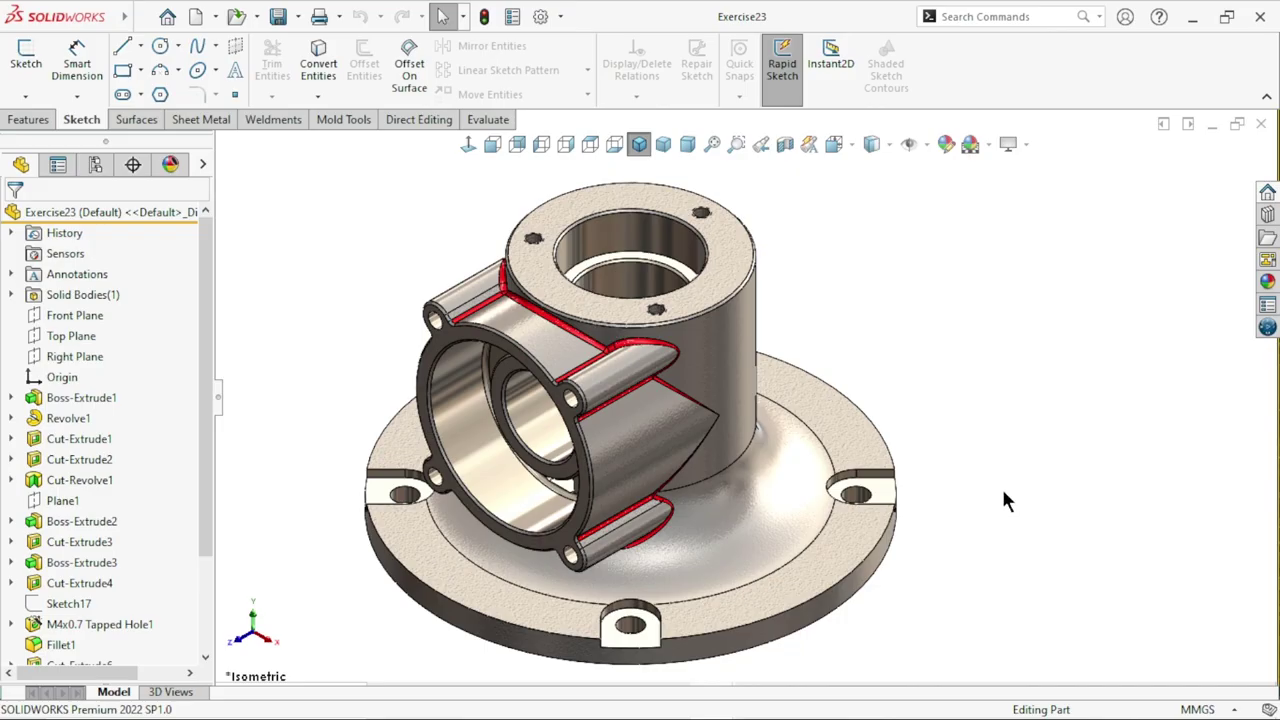
# Step: Orbit the Exercise23 model, return it to isometric, and browse the Features tab's hole options
pyautogui.moveTo(992, 522); pyautogui.dragTo(963, 548, button='middle')
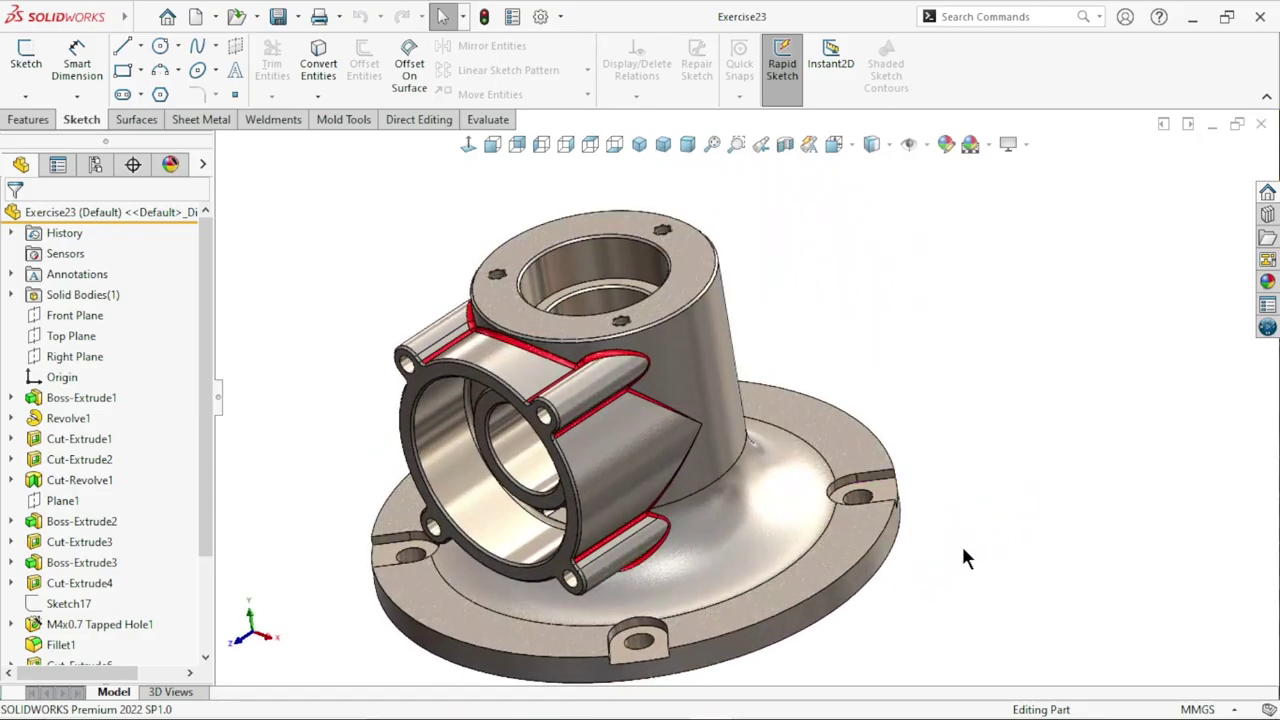
pyautogui.hotkey('ctrl', '7')
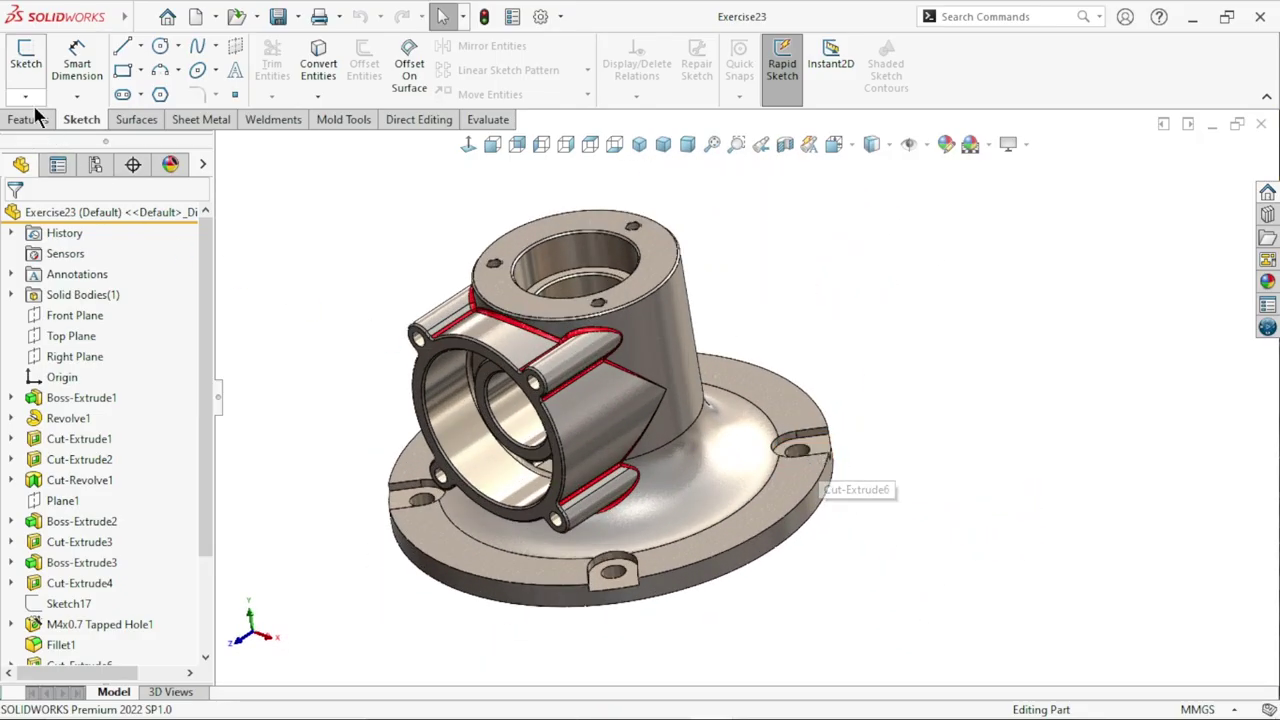
pyautogui.click(27, 122)
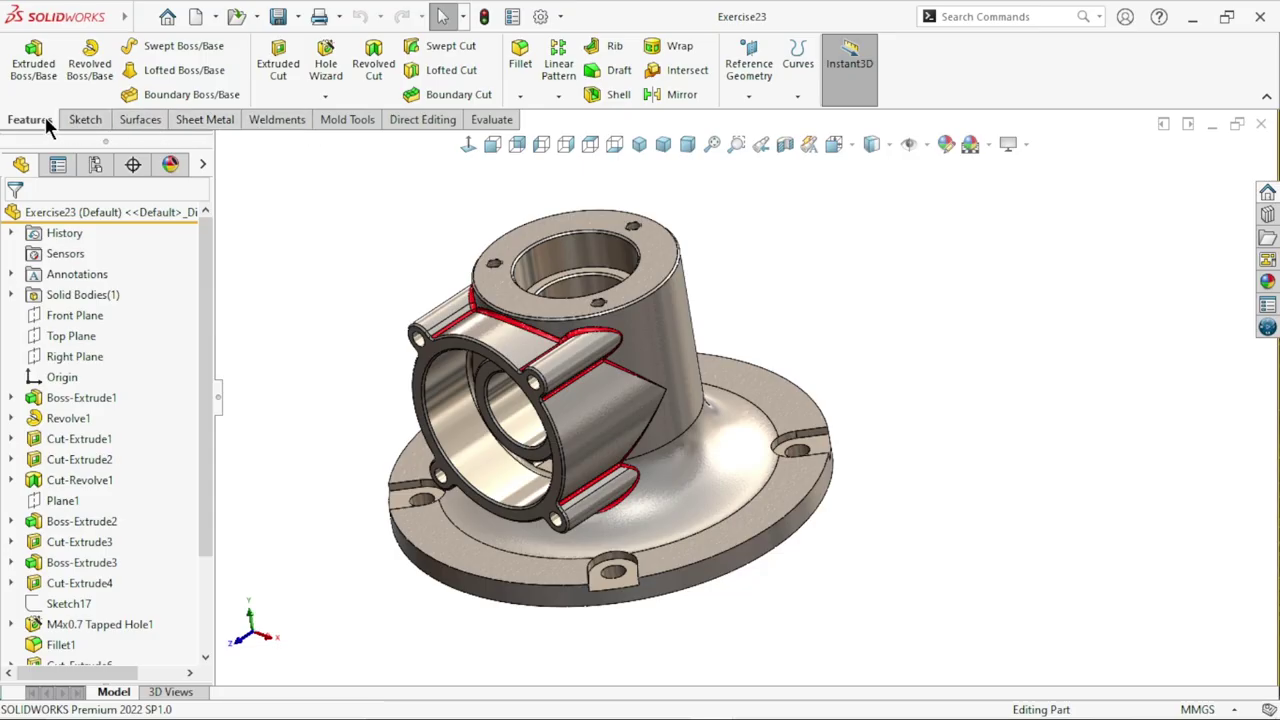
pyautogui.click(325, 96)
# Step: Zoom and orbit the housing to inspect the underside of the flange
pyautogui.scroll(-3, 581, 215)
pyautogui.scroll(-3, 581, 215)
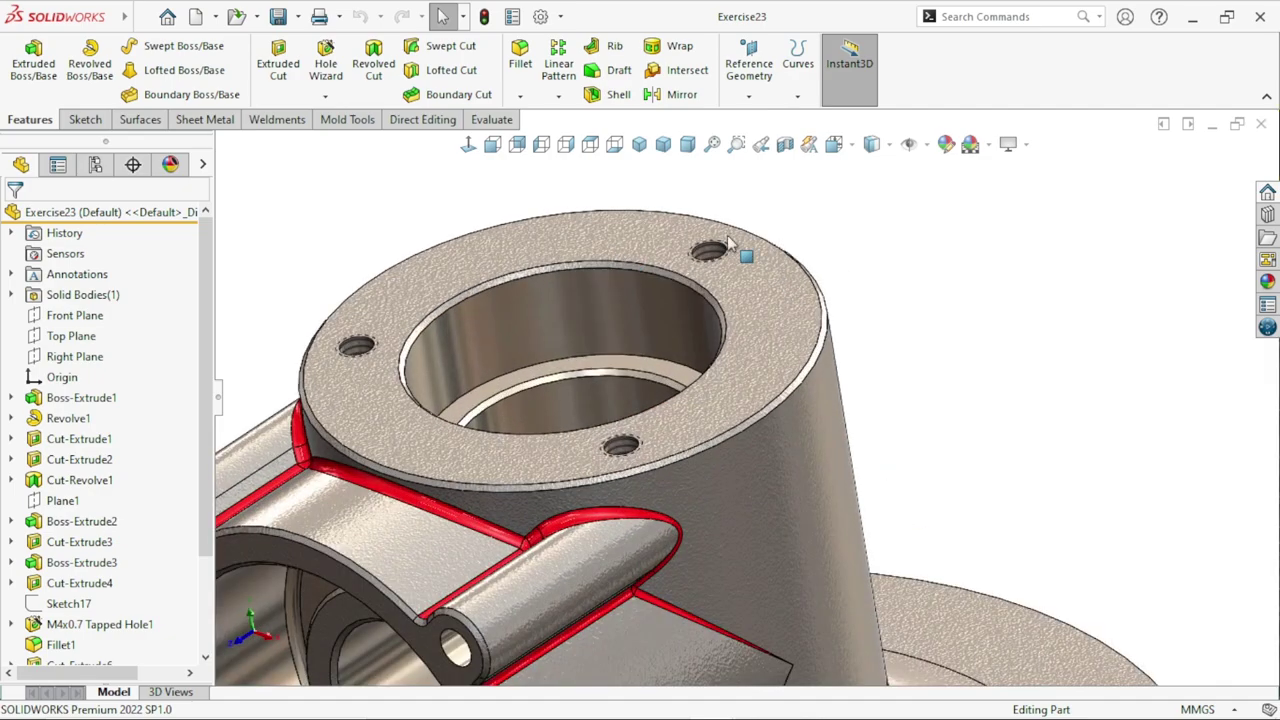
pyautogui.scroll(3, 643, 486)
pyautogui.scroll(2, 751, 571)
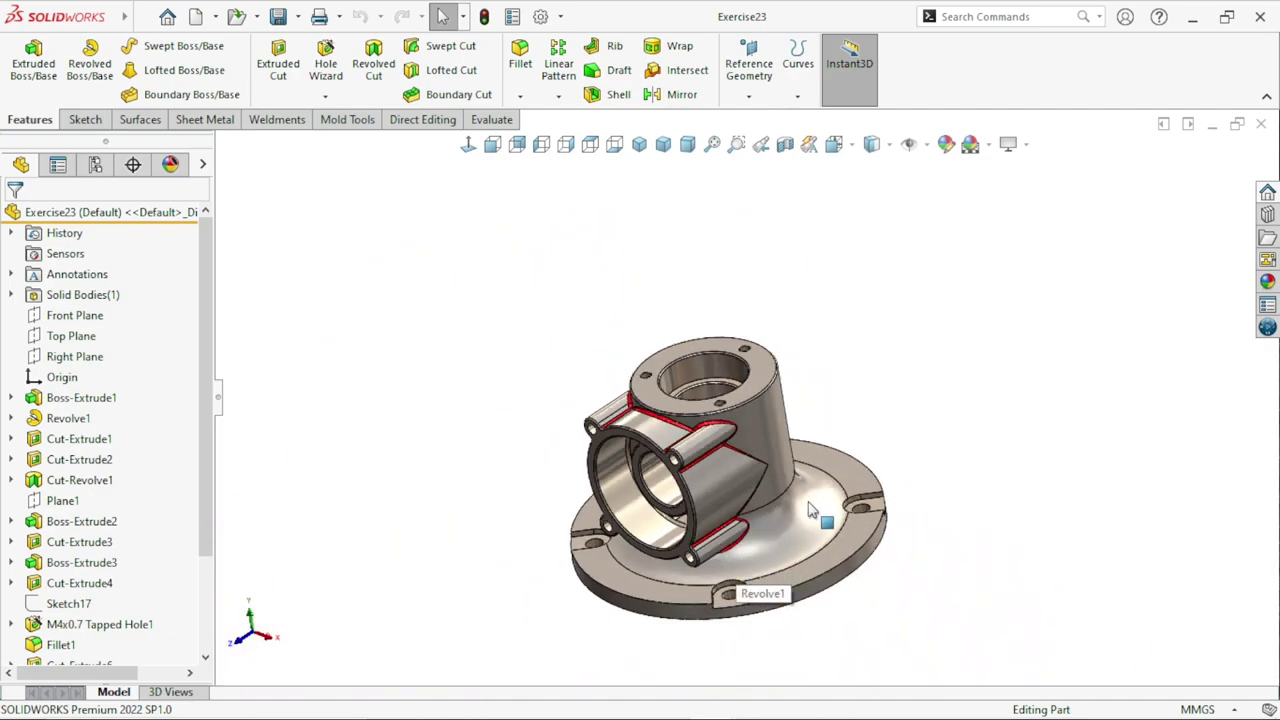
pyautogui.moveTo(974, 574)
pyautogui.mouseDown(button='middle')
pyautogui.moveTo(975, 280)
pyautogui.moveTo(891, 491)
pyautogui.moveTo(777, 503)
pyautogui.moveTo(900, 451)
pyautogui.moveTo(950, 460)
pyautogui.mouseUp(button='middle')
pyautogui.scroll(3, 903, 513)
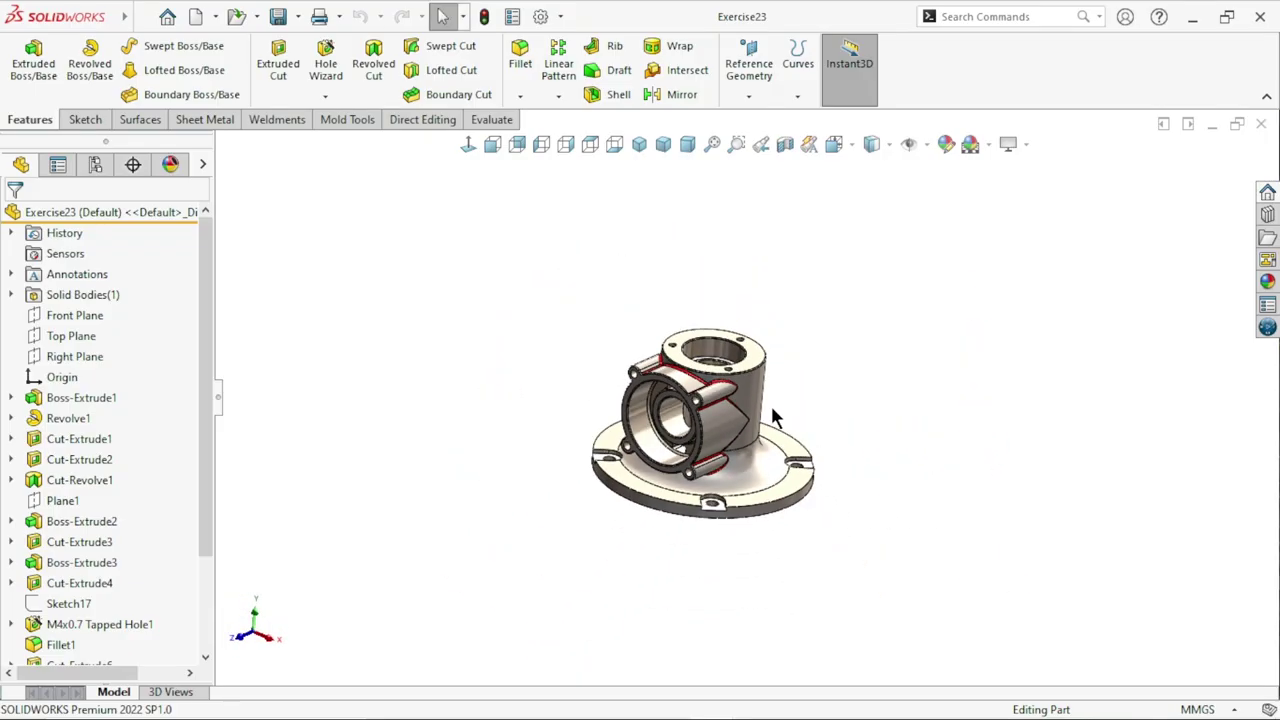
pyautogui.scroll(-2, 772, 416)
pyautogui.scroll(1, 776, 512)
pyautogui.scroll(-2, 744, 446)
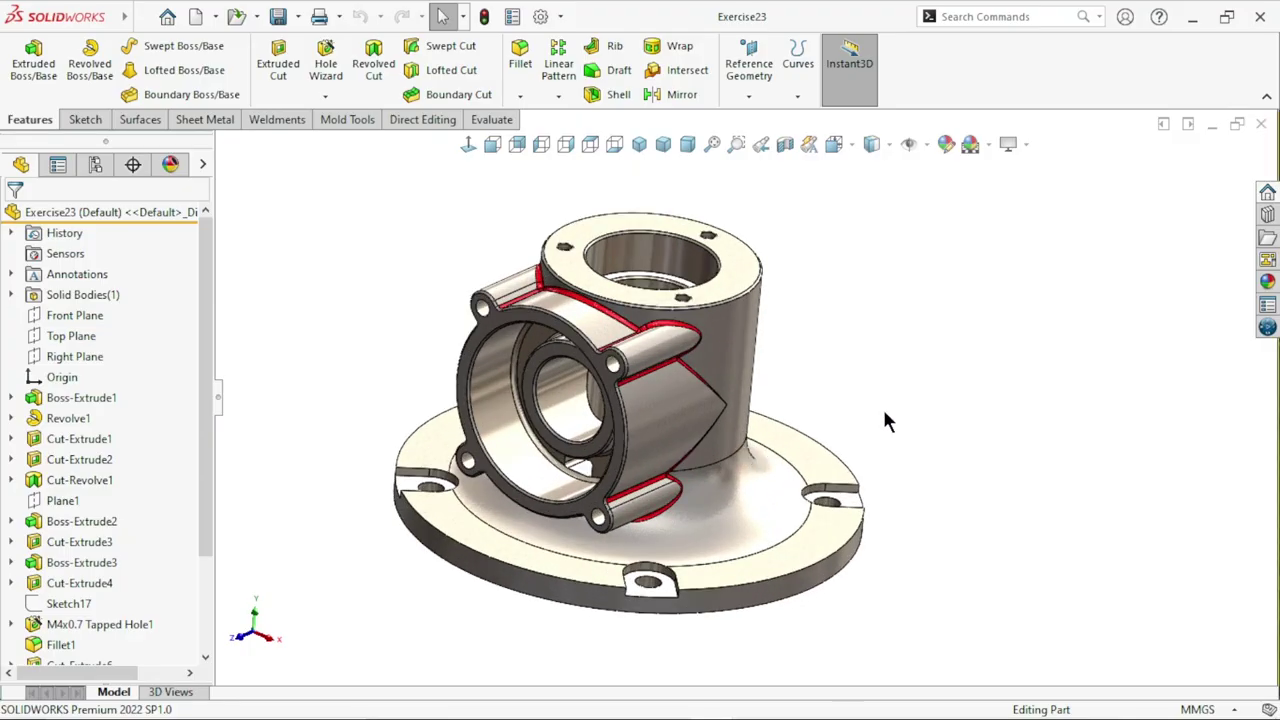
# Step: Orbit and zoom the housing for further views from other angles
pyautogui.moveTo(968, 481)
pyautogui.mouseDown(button='middle')
pyautogui.moveTo(957, 391)
pyautogui.moveTo(963, 460)
pyautogui.moveTo(943, 391)
pyautogui.mouseUp(button='middle')
pyautogui.scroll(2, 960, 470)
pyautogui.scroll(-2, 951, 449)
pyautogui.scroll(2, 955, 452)
pyautogui.scroll(-3, 881, 409)
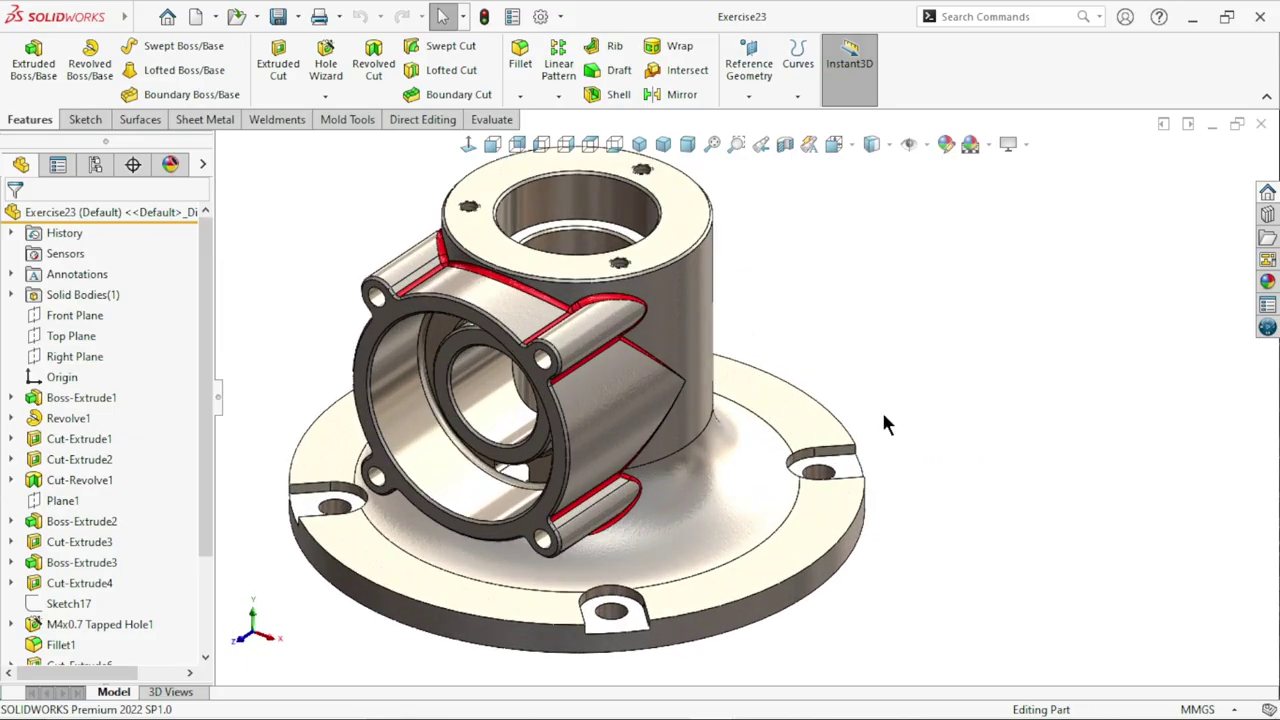
pyautogui.scroll(2, 948, 425)
pyautogui.scroll(-2, 966, 434)
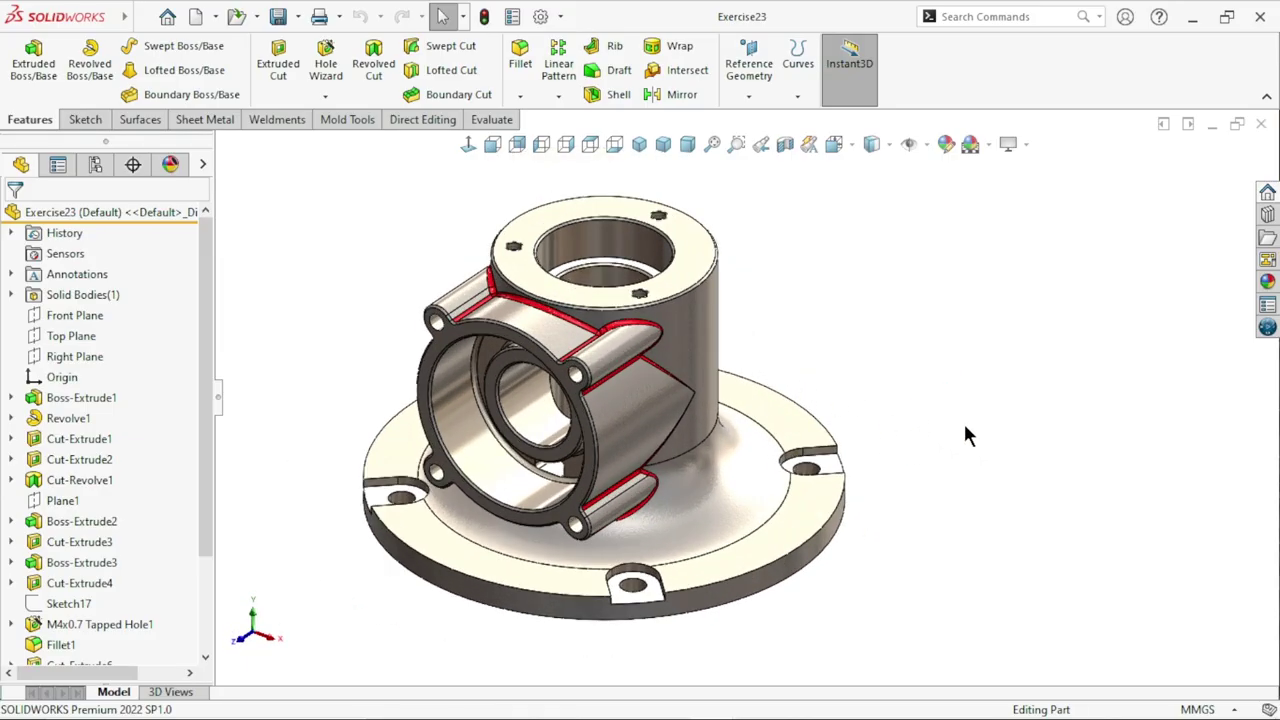
pyautogui.moveTo(908, 434); pyautogui.dragTo(916, 427, button='middle')
pyautogui.scroll(2, 910, 440)
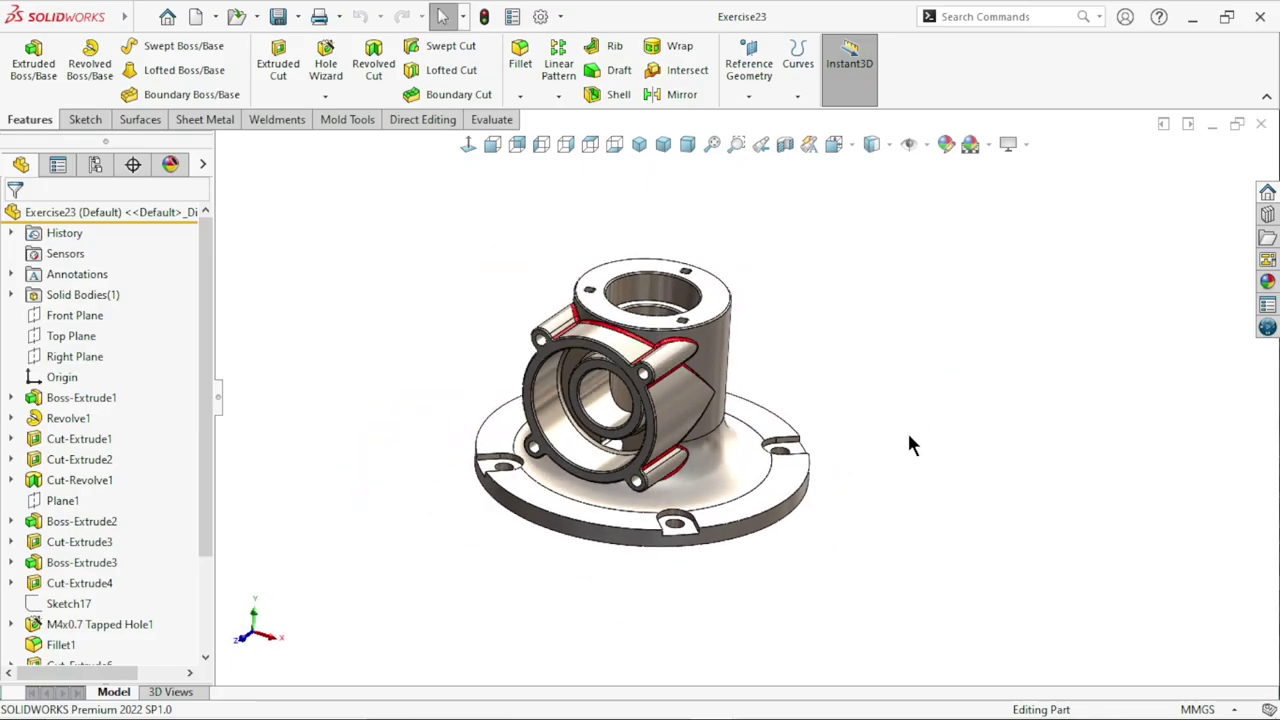
pyautogui.moveTo(716, 405); pyautogui.dragTo(914, 408, button='middle')
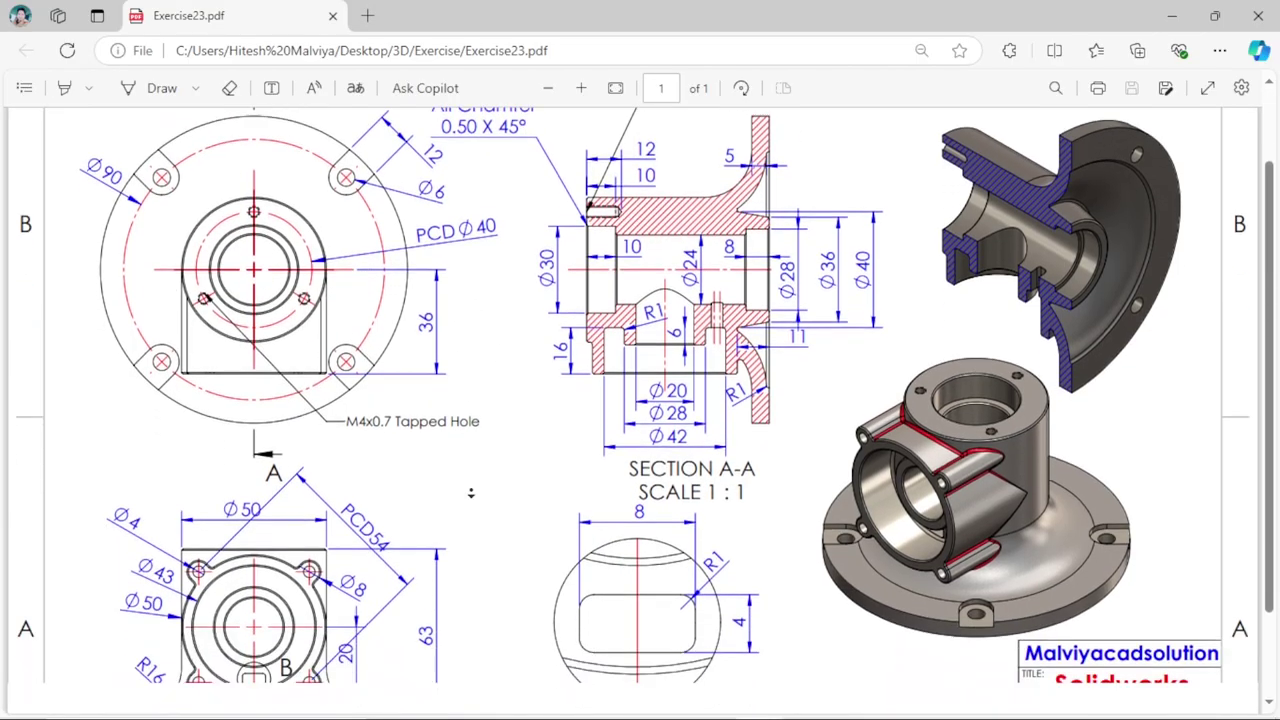
# Step: Scroll through the Exercise23.pdf drawing to study its dimensions and section A-A
pyautogui.scroll(-1, 470, 432)
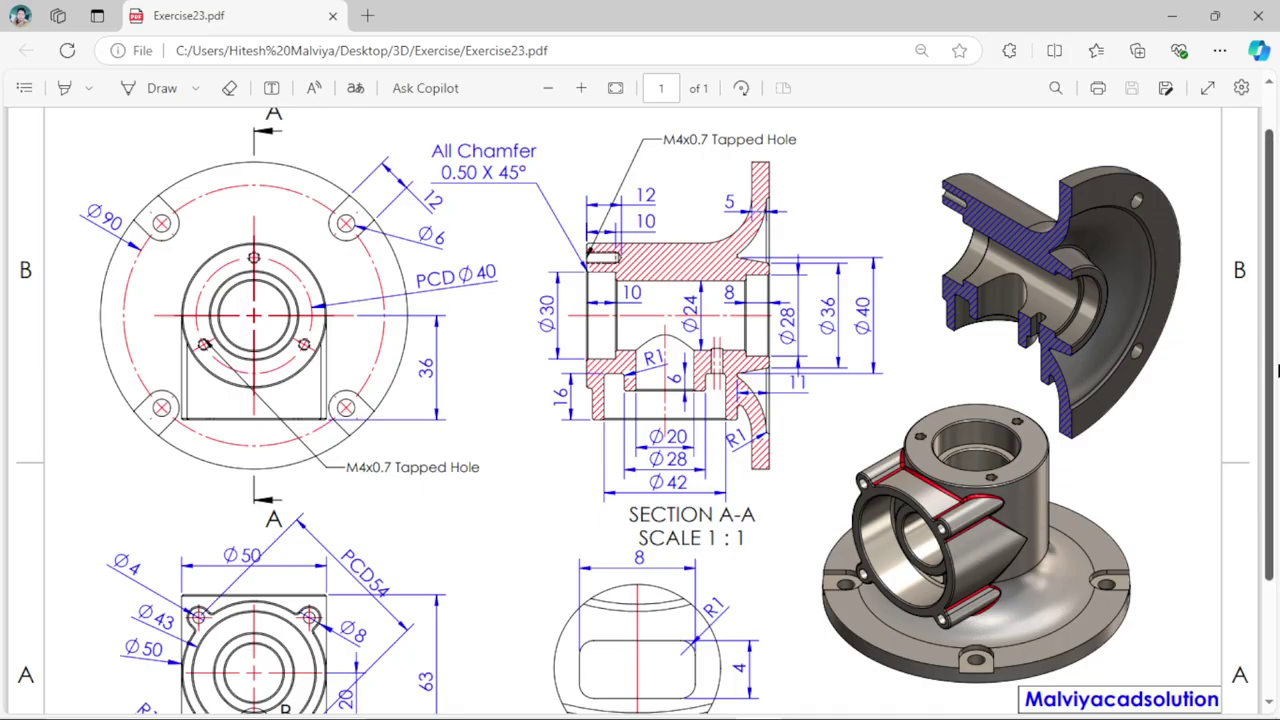
pyautogui.scroll(-3, 1274, 378)
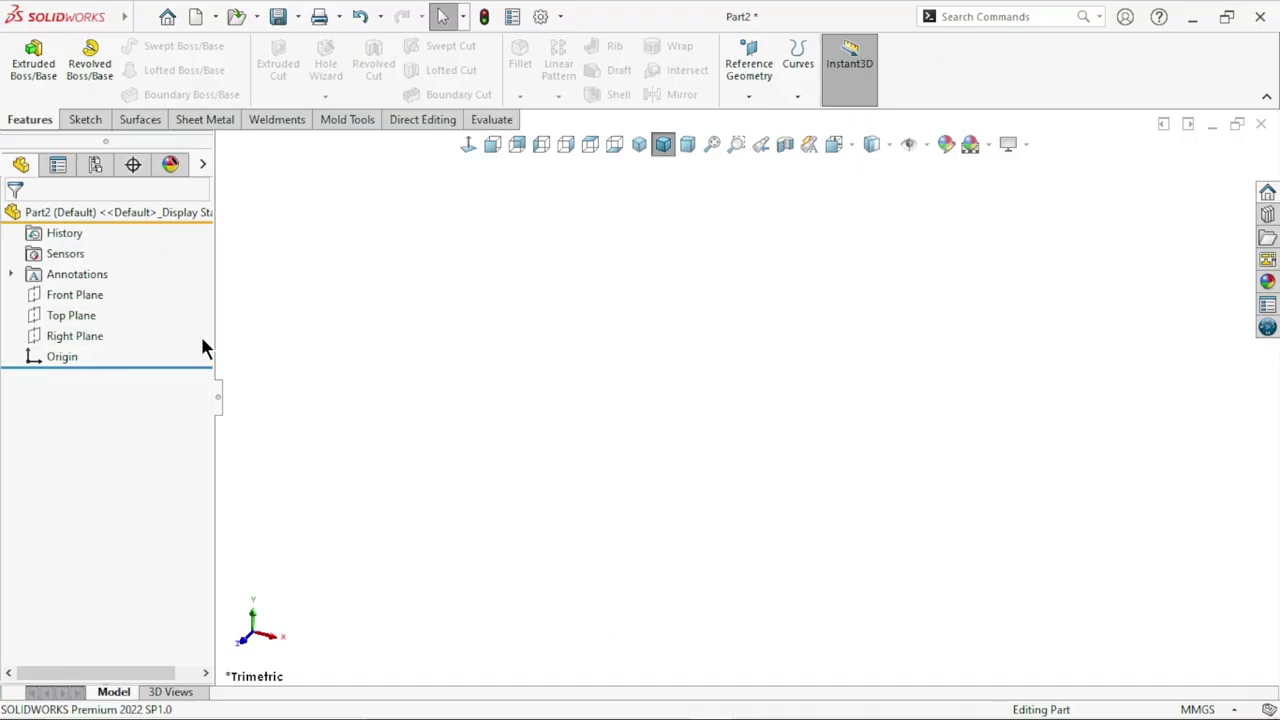
# Step: Sketch two concentric circles centred on the origin on the Top Plane
pyautogui.click(71, 315)
pyautogui.click(87, 280)
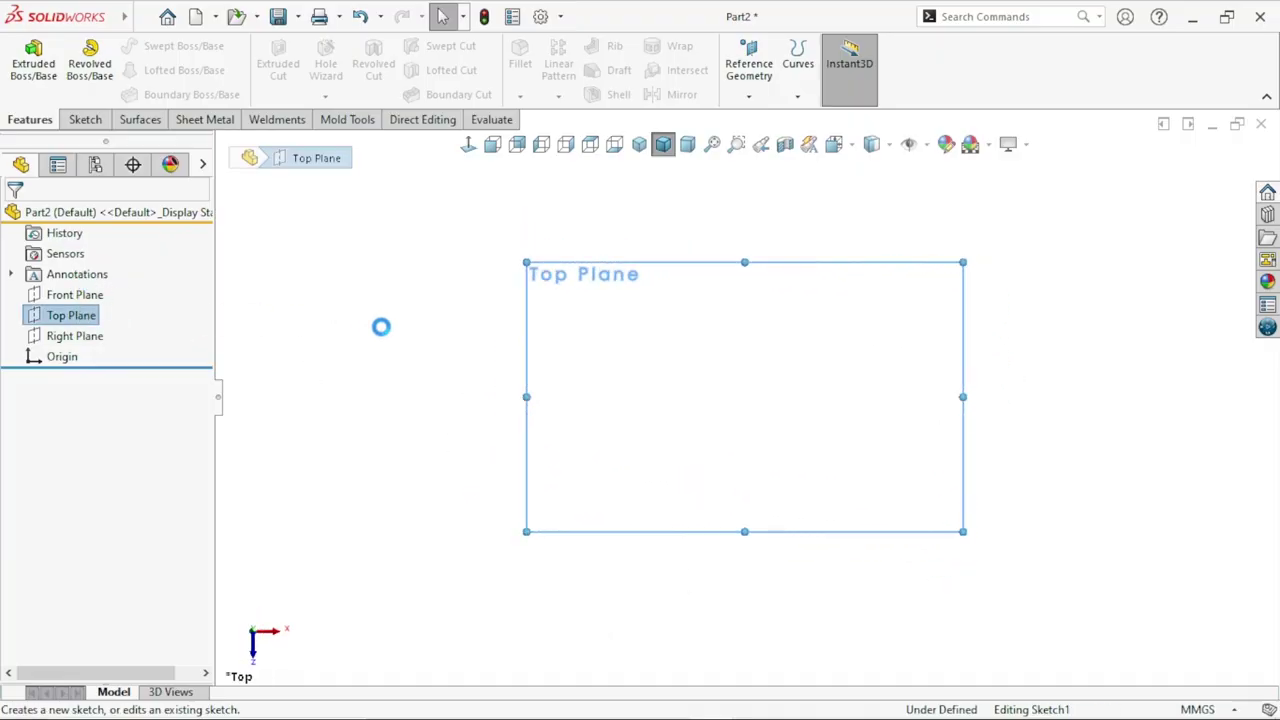
pyautogui.click(160, 46)
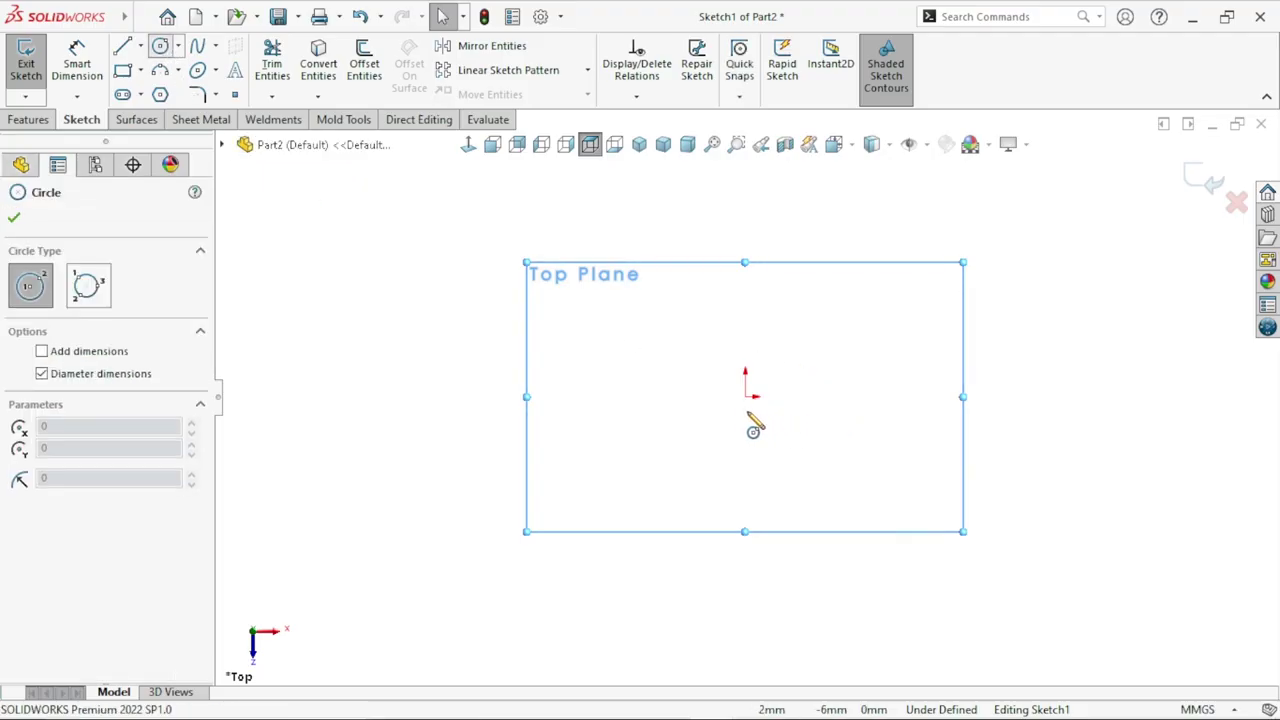
pyautogui.click(745, 396)
pyautogui.click(851, 251)
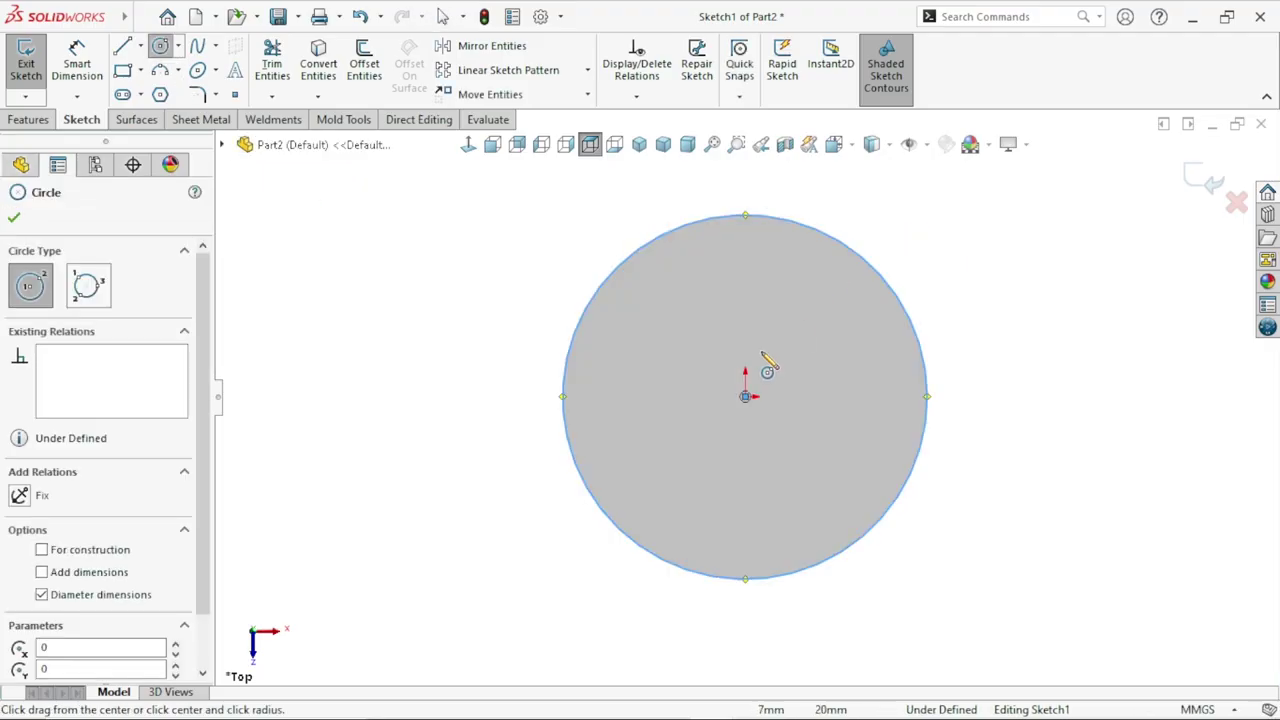
pyautogui.click(745, 396)
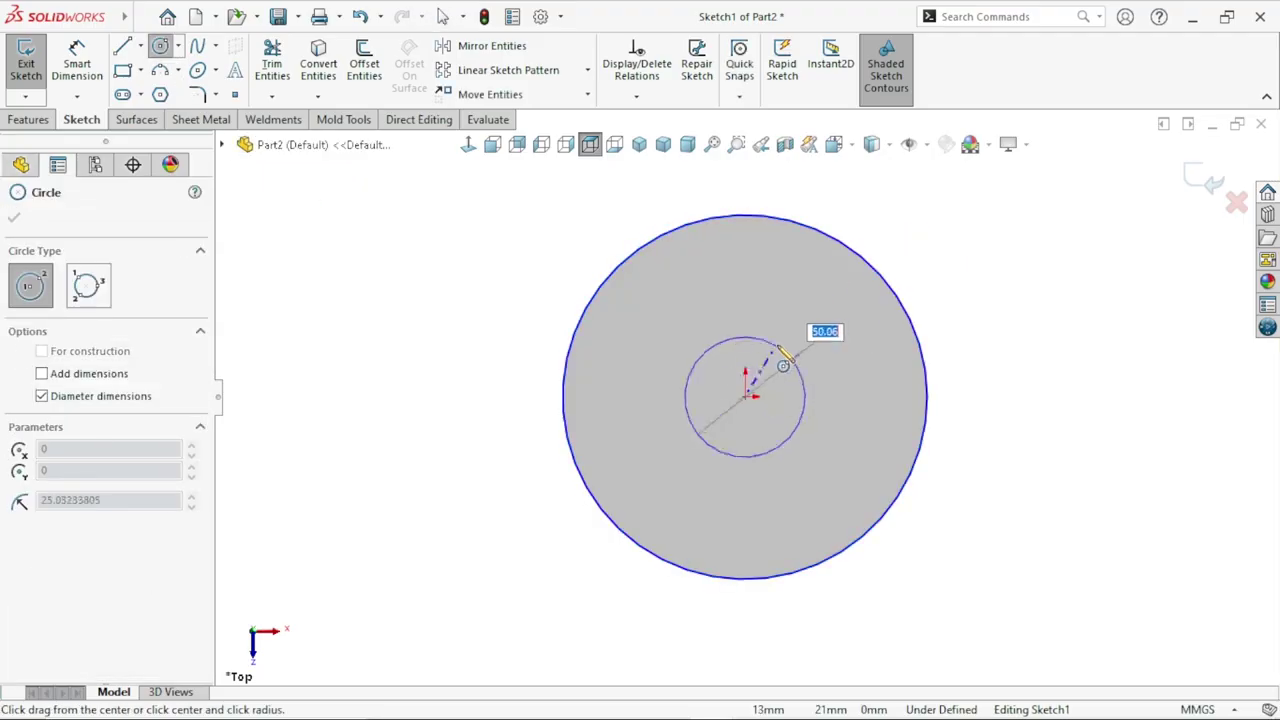
pyautogui.click(788, 352)
# Step: Dimension the outer circle to Ø106 and the inner circle to Ø24, then start an extrusion
pyautogui.click(73, 85)
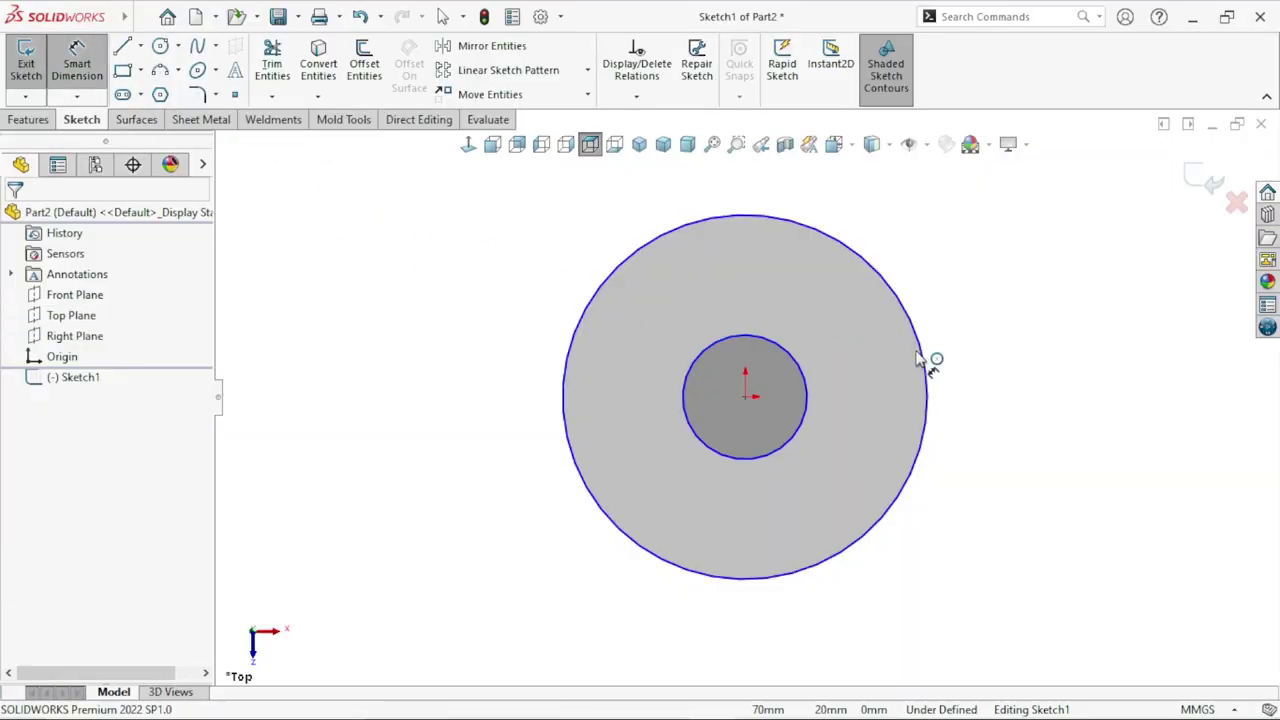
pyautogui.click(940, 394)
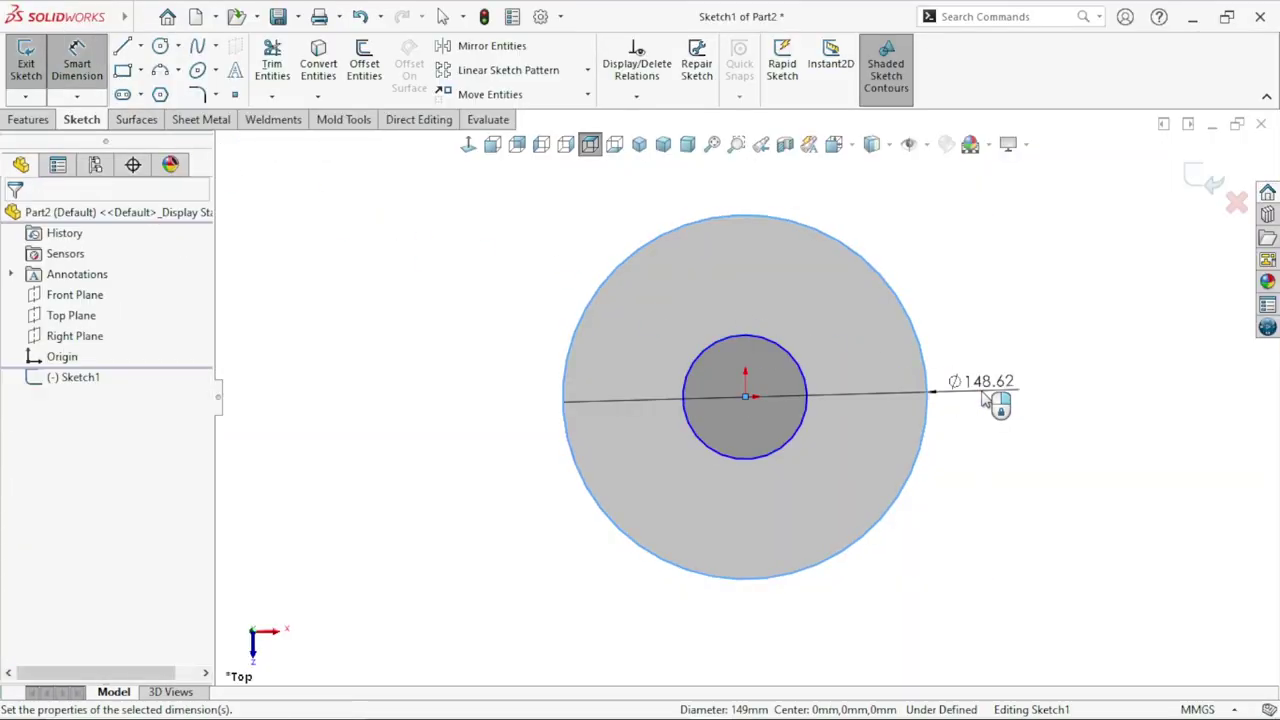
pyautogui.click(985, 400)
pyautogui.write('106')
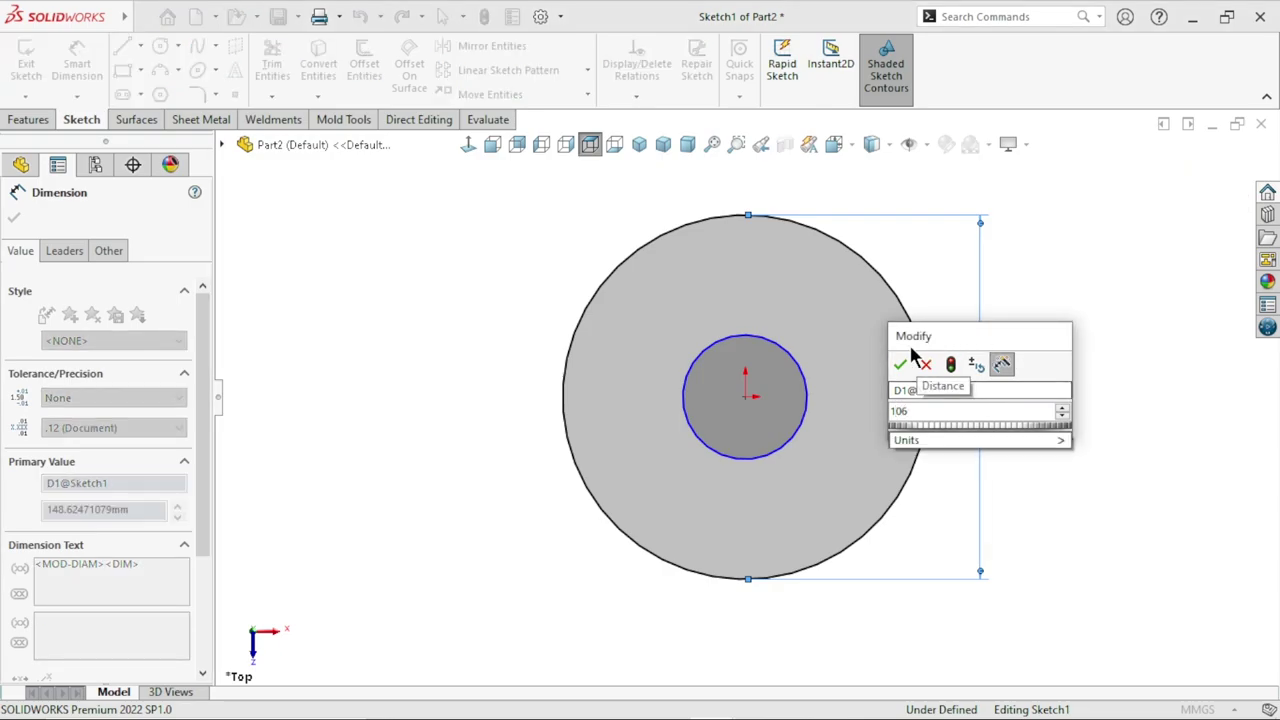
pyautogui.click(900, 364)
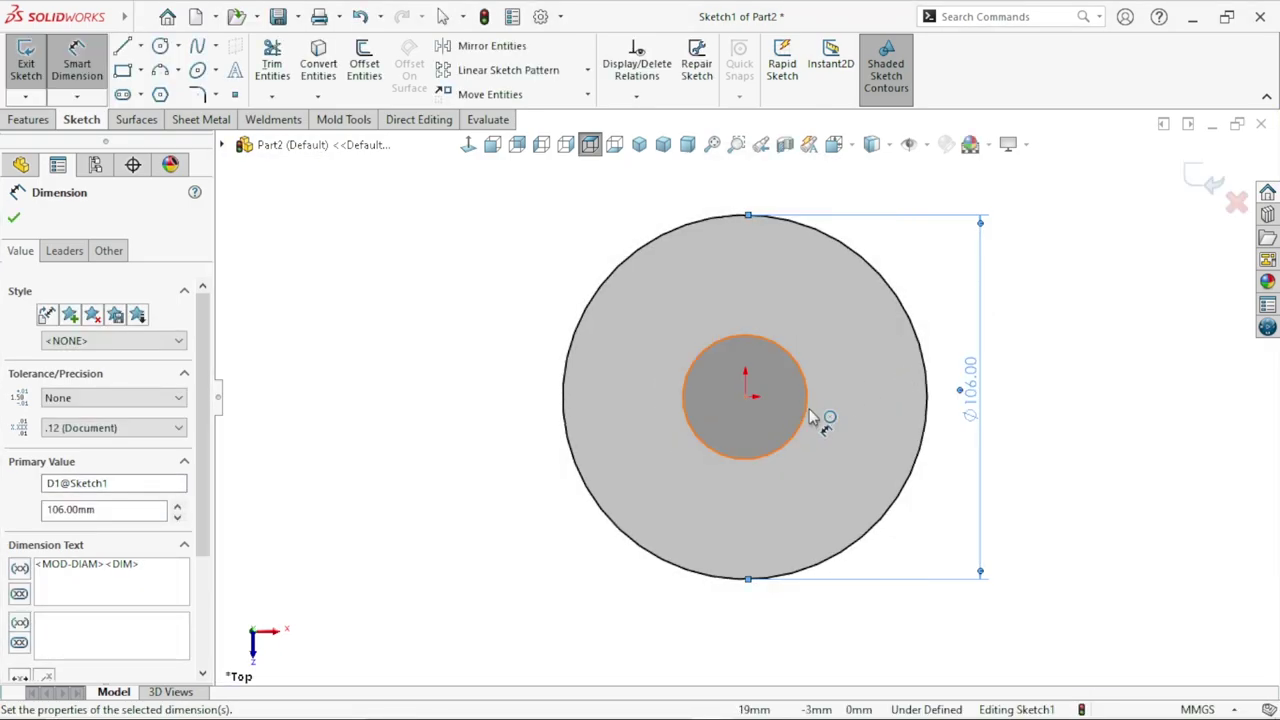
pyautogui.click(809, 421)
pyautogui.click(872, 425)
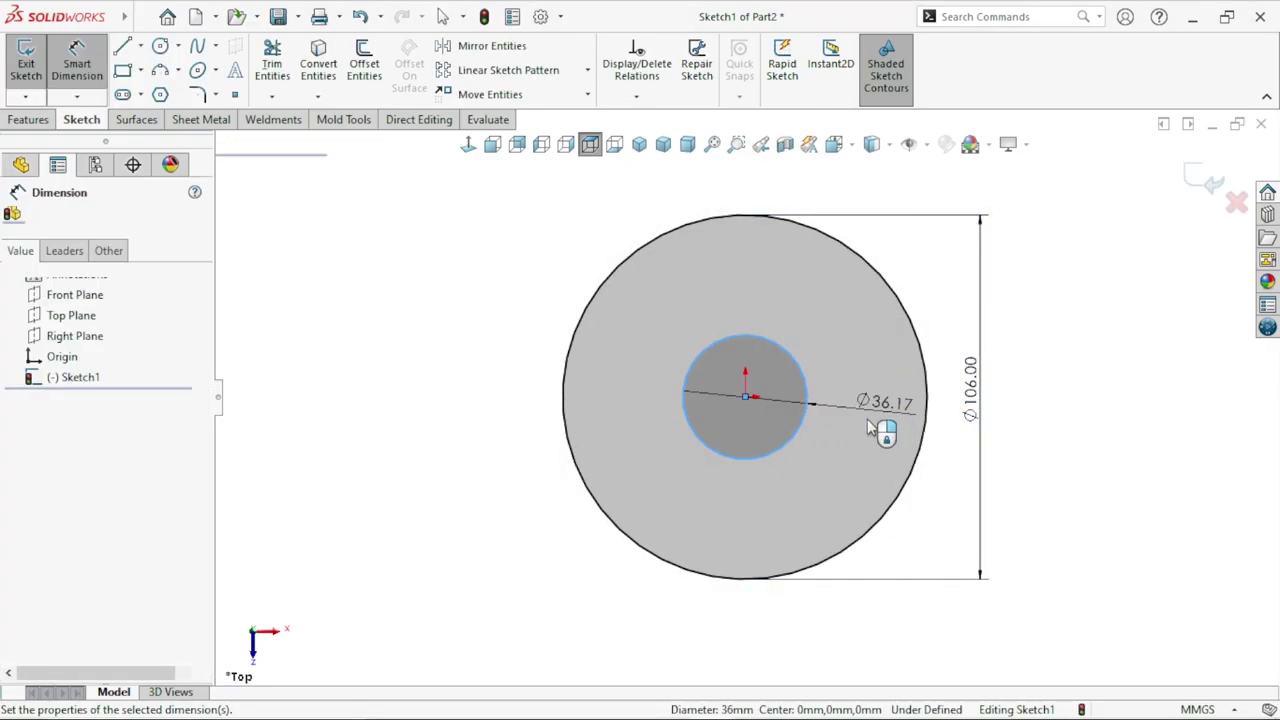
pyautogui.write('2')
pyautogui.press('Return')
pyautogui.click(14, 217)
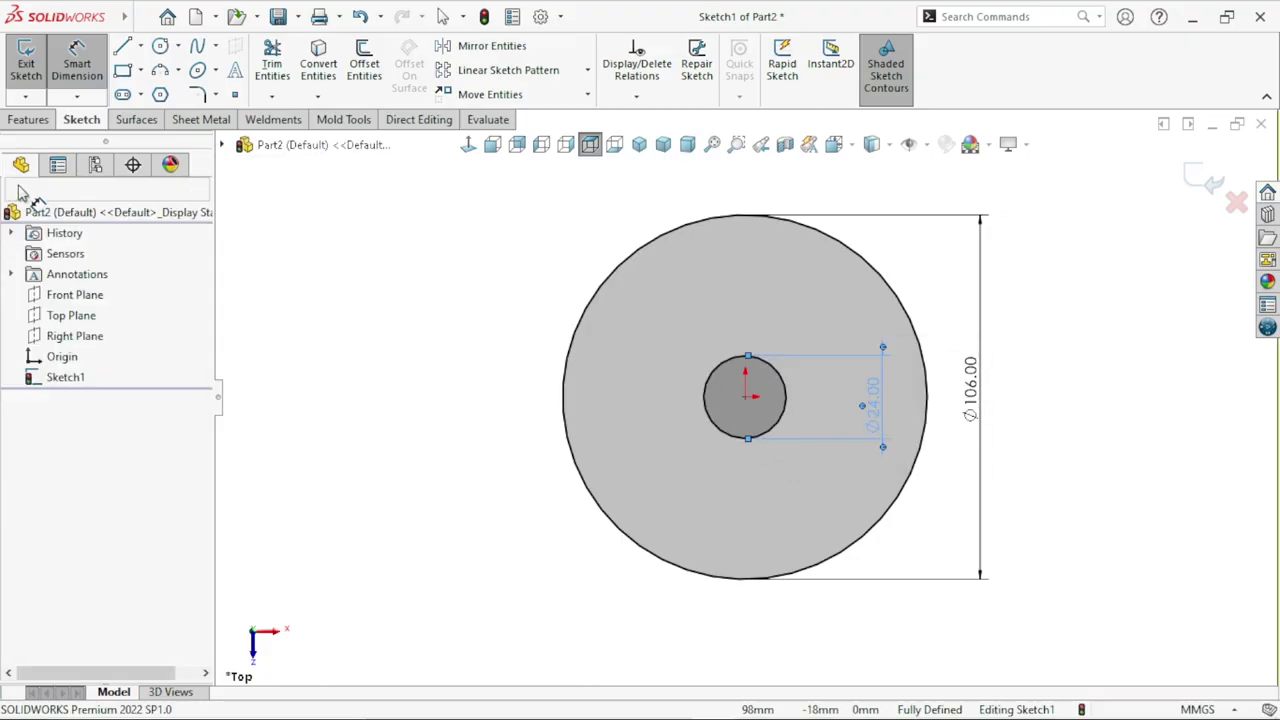
pyautogui.click(29, 119)
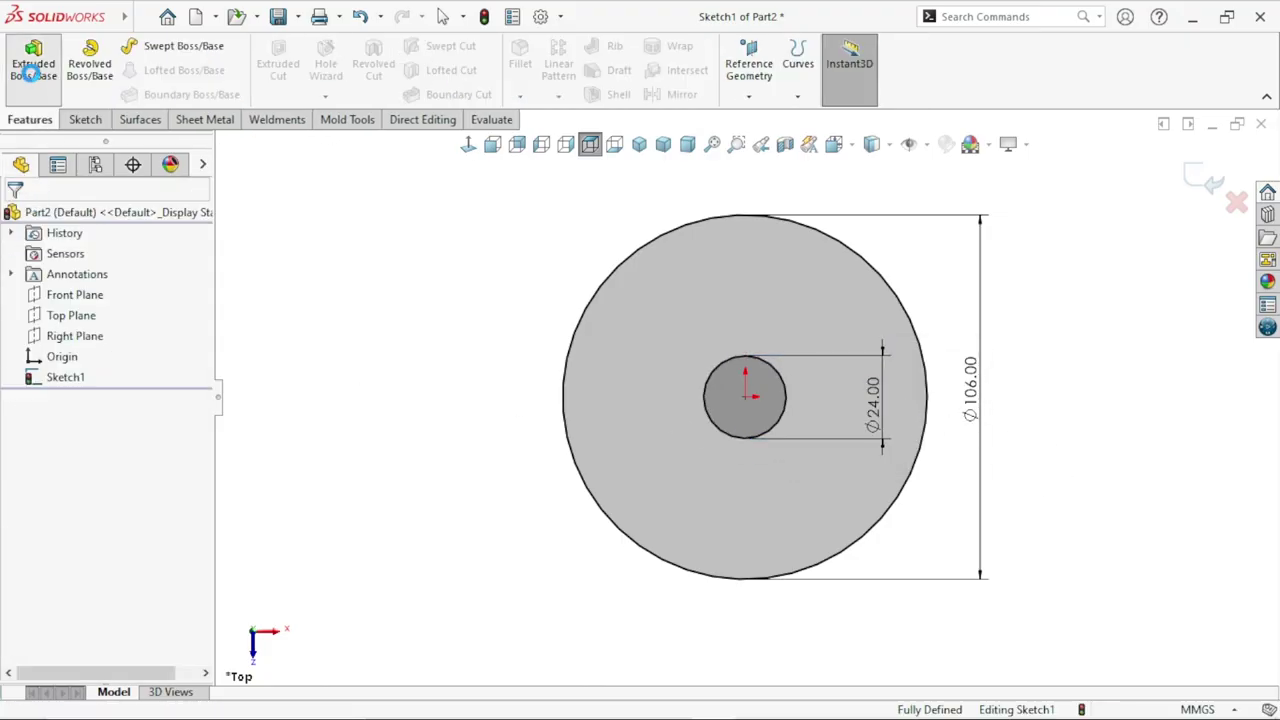
pyautogui.click(32, 70)
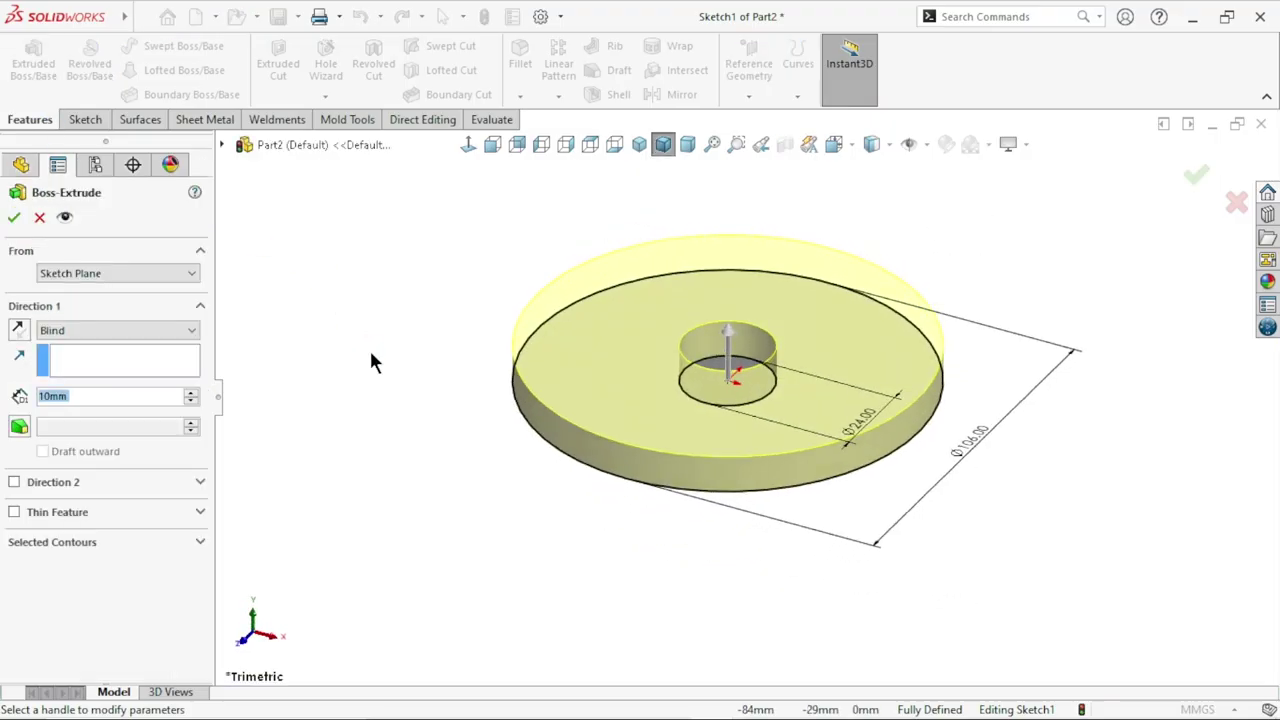
# Step: Extrude the ring 6 mm and select the Front Plane for the next sketch
pyautogui.write('6')
pyautogui.press('Return')
pyautogui.click(14, 219)
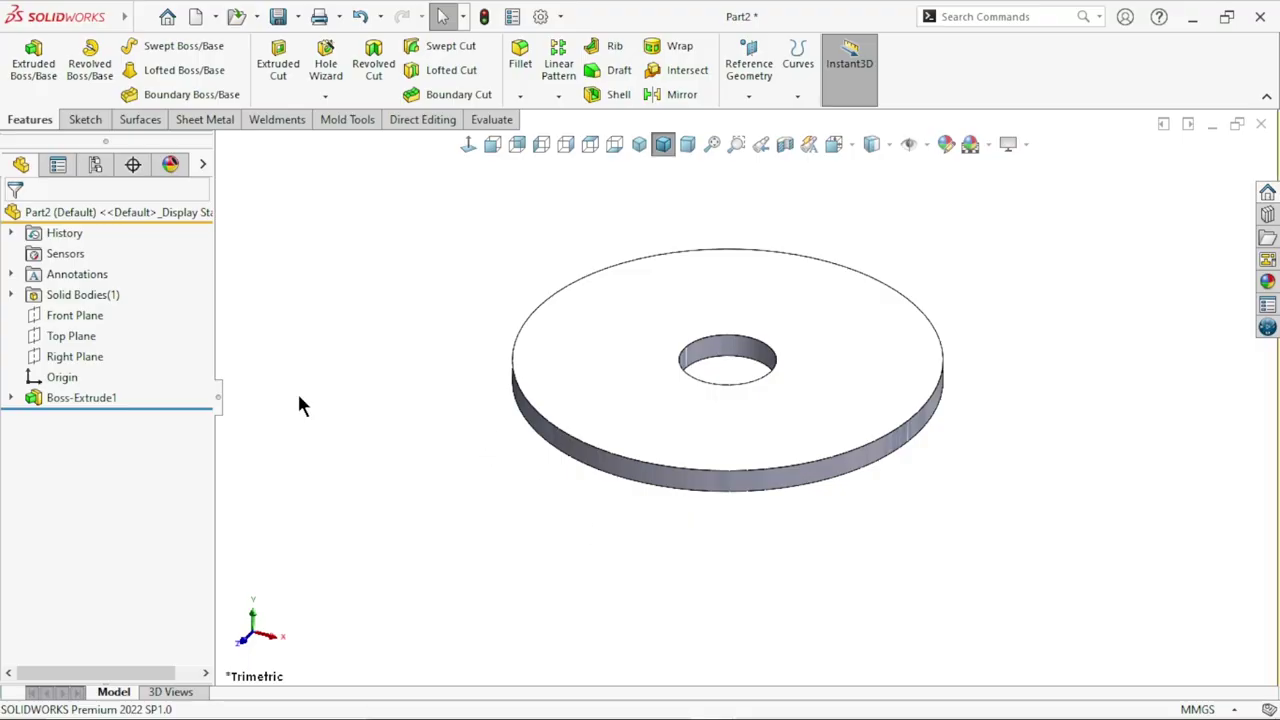
pyautogui.click(78, 314)
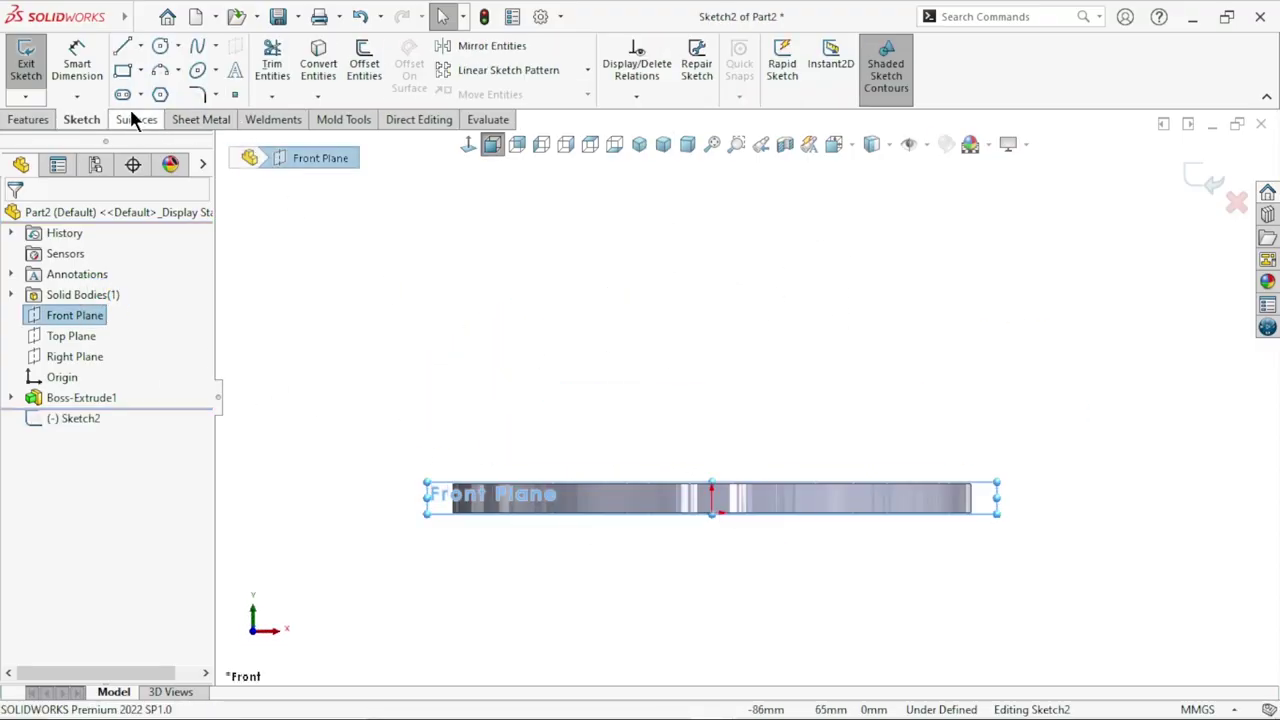
# Step: Draw a vertical centerline rising from the part's top centre
pyautogui.click(140, 46)
pyautogui.click(148, 97)
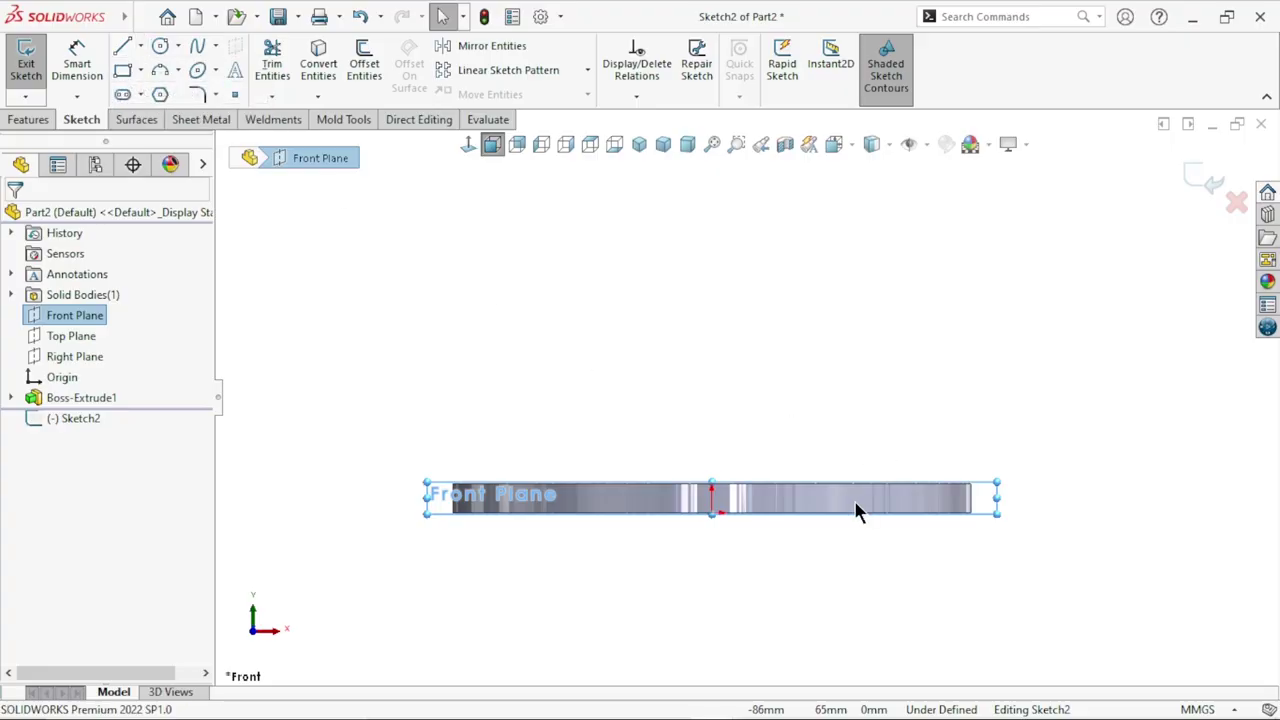
pyautogui.click(711, 486)
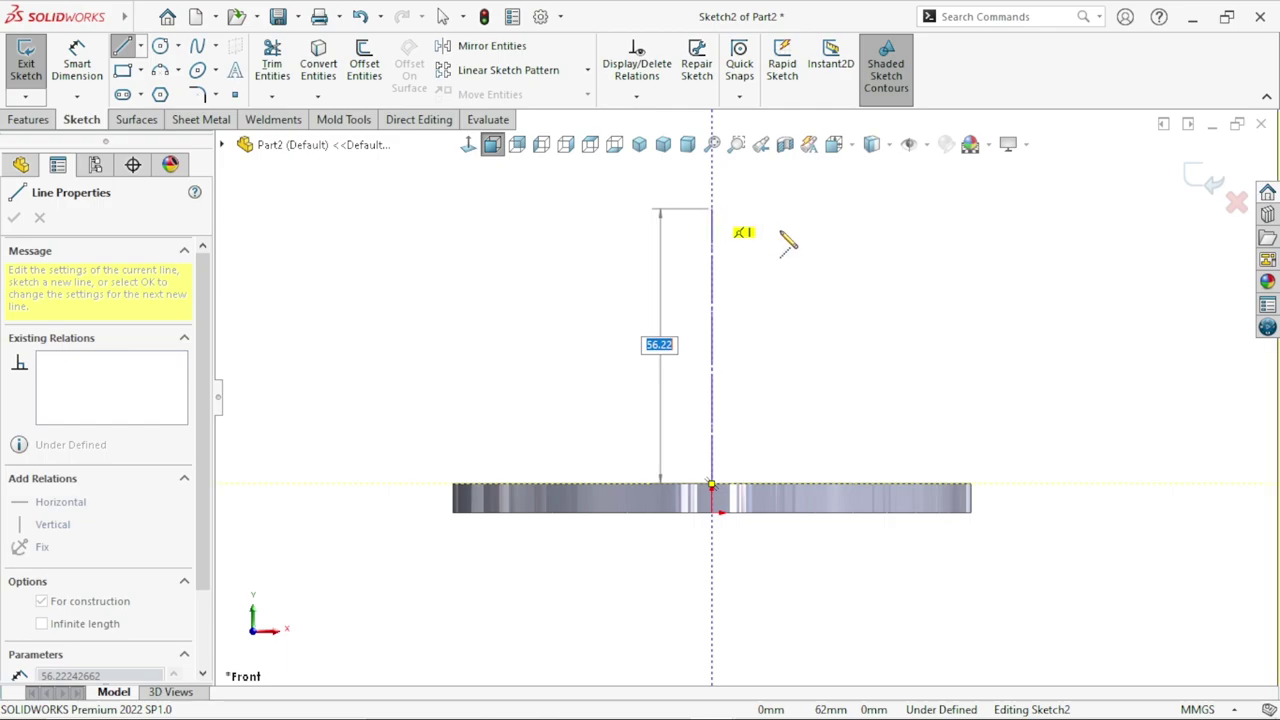
pyautogui.click(711, 209)
pyautogui.rightClick(784, 240)
pyautogui.click(800, 251)
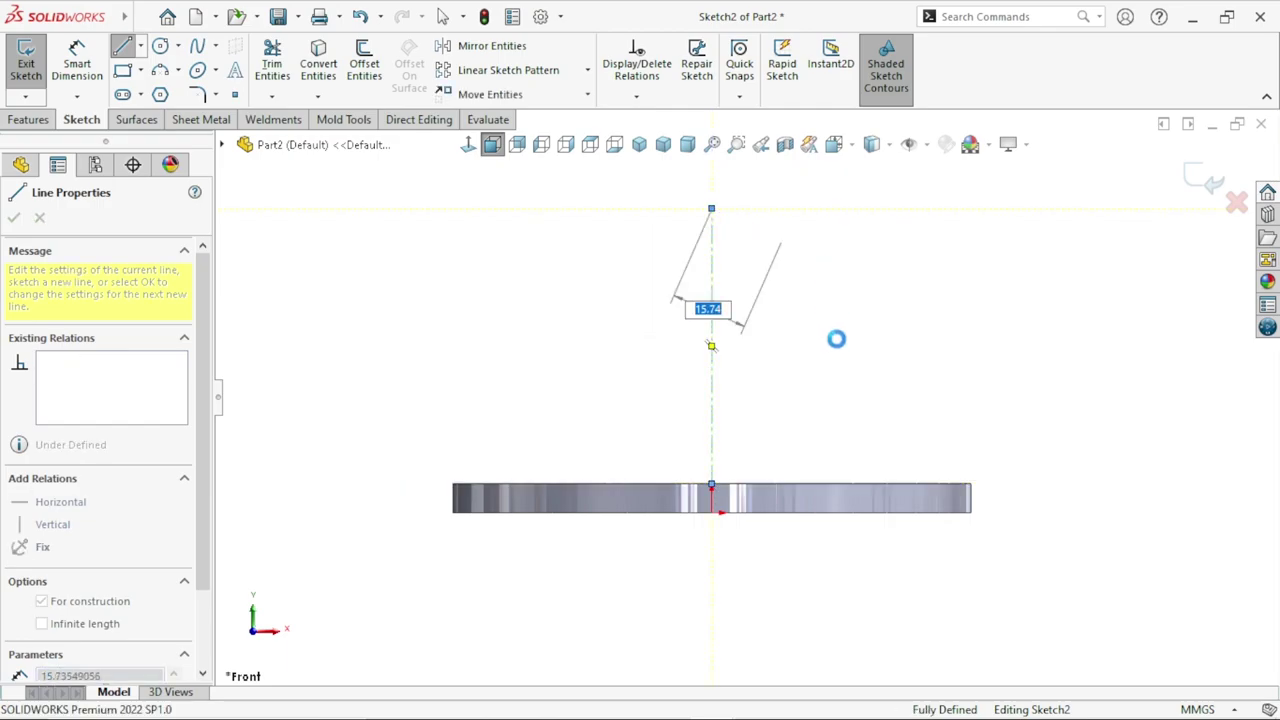
pyautogui.press('Escape')
pyautogui.scroll(1, 956, 344)
pyautogui.scroll(-1, 905, 329)
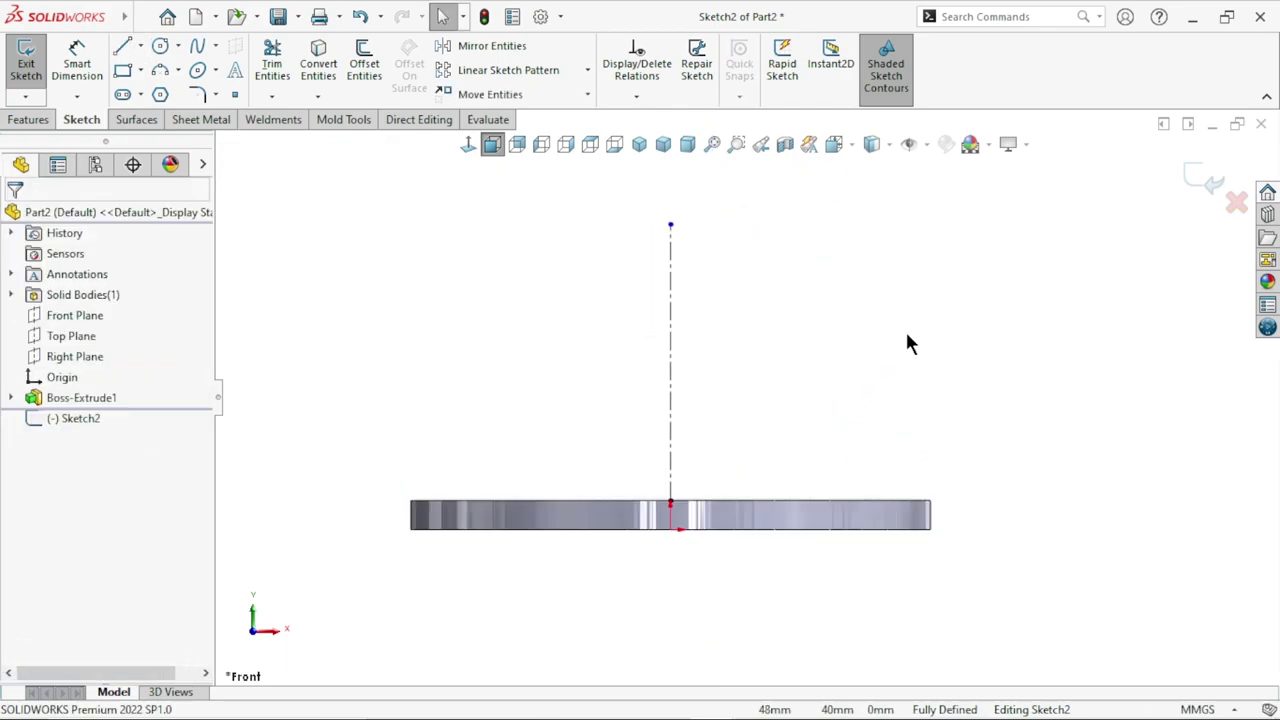
# Step: Dimension the centerline's top endpoint 57 mm above the flange's top edge
pyautogui.click(77, 60)
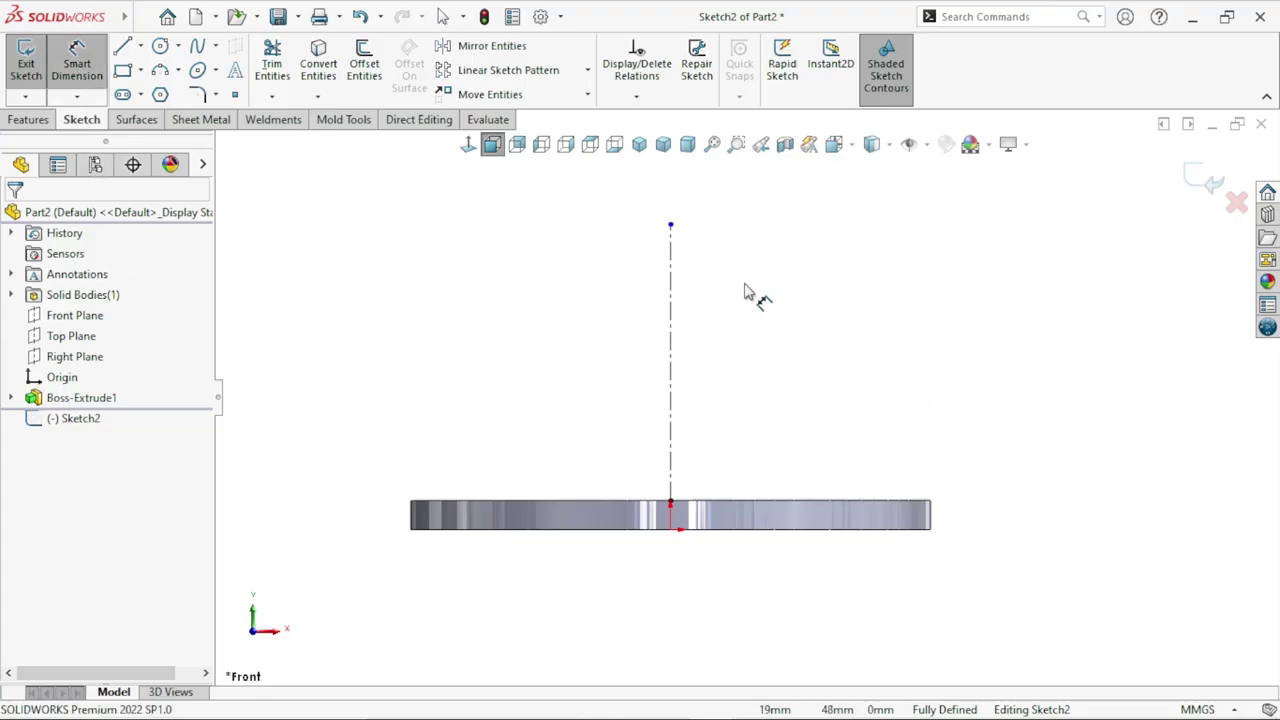
pyautogui.click(670, 225)
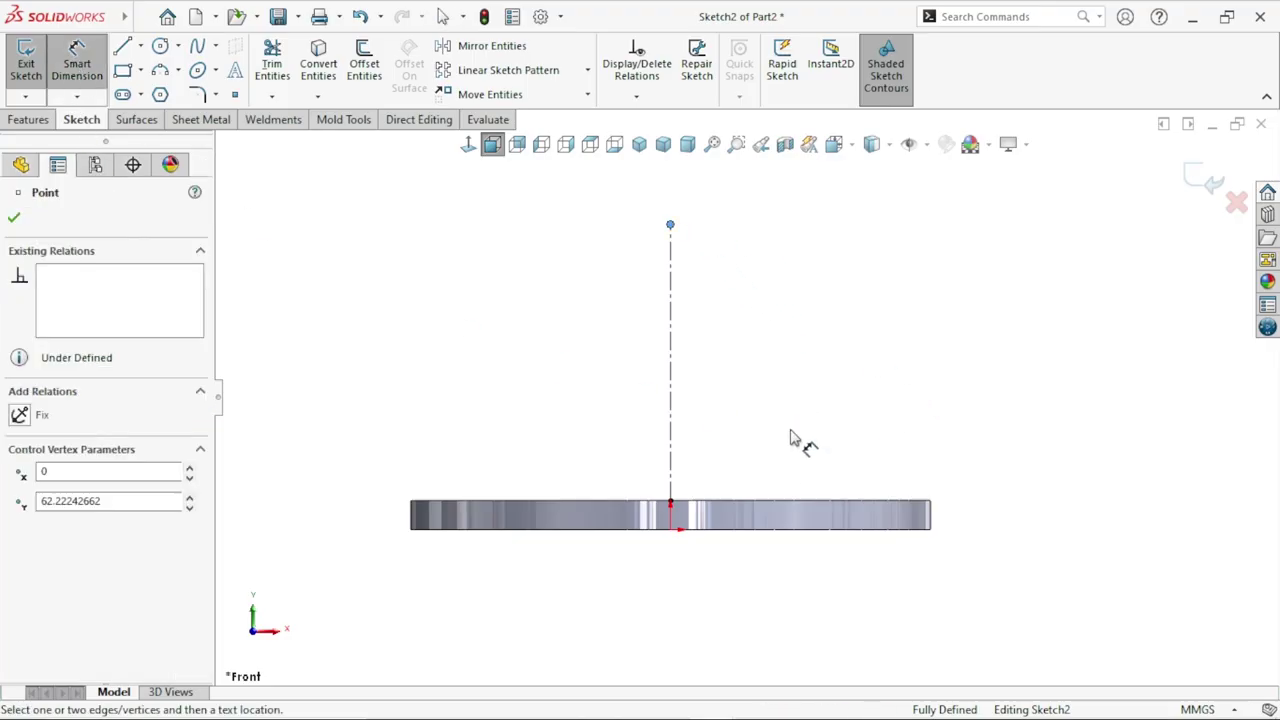
pyautogui.click(776, 513)
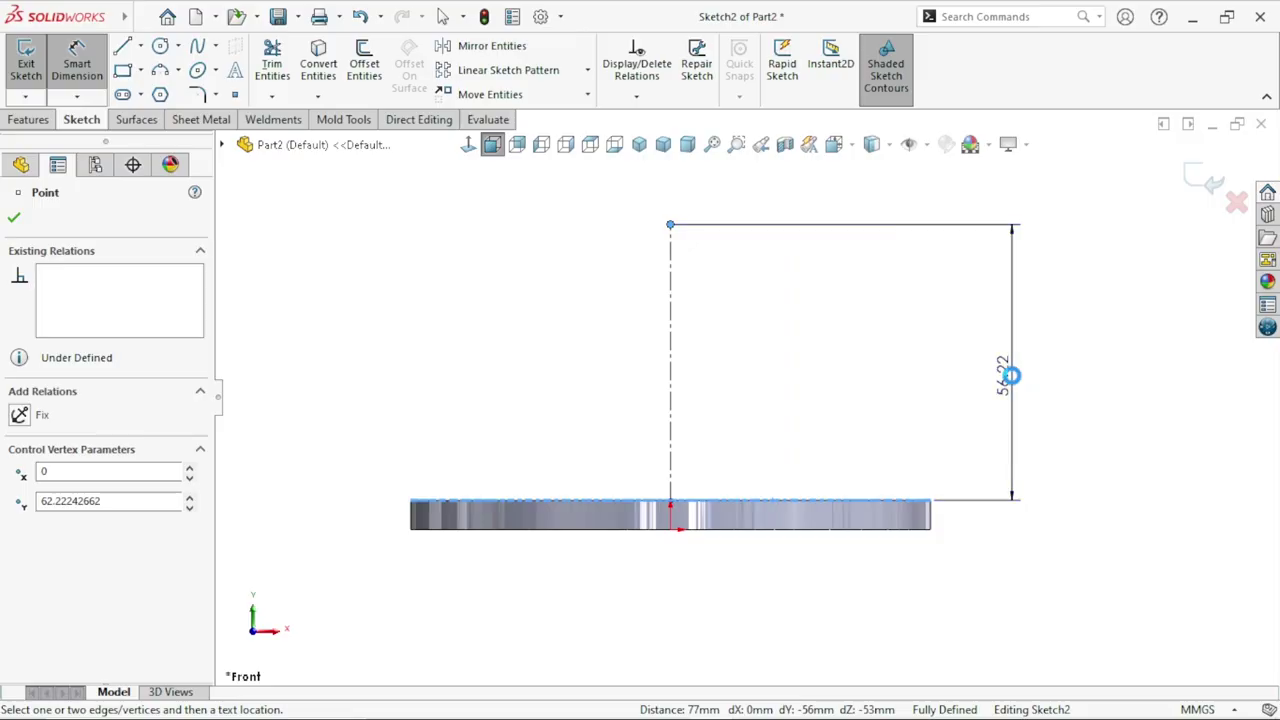
pyautogui.click(1011, 375)
pyautogui.press('Return')
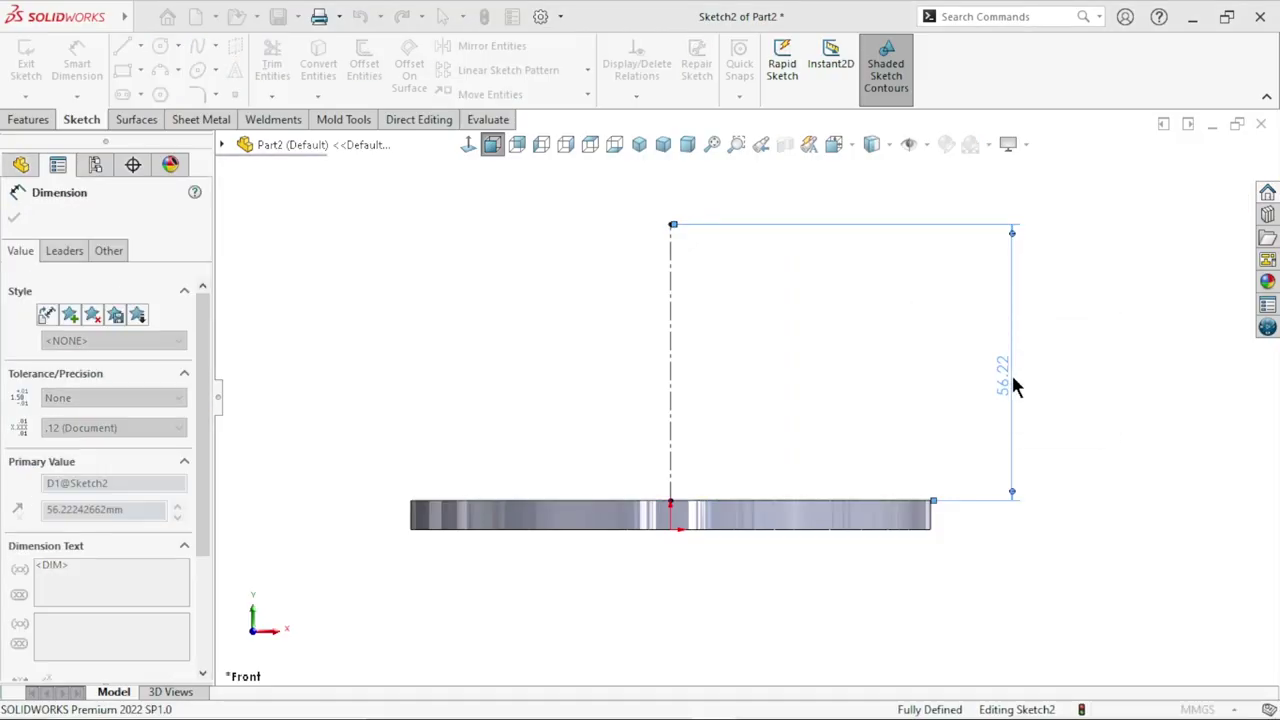
pyautogui.press('Escape')
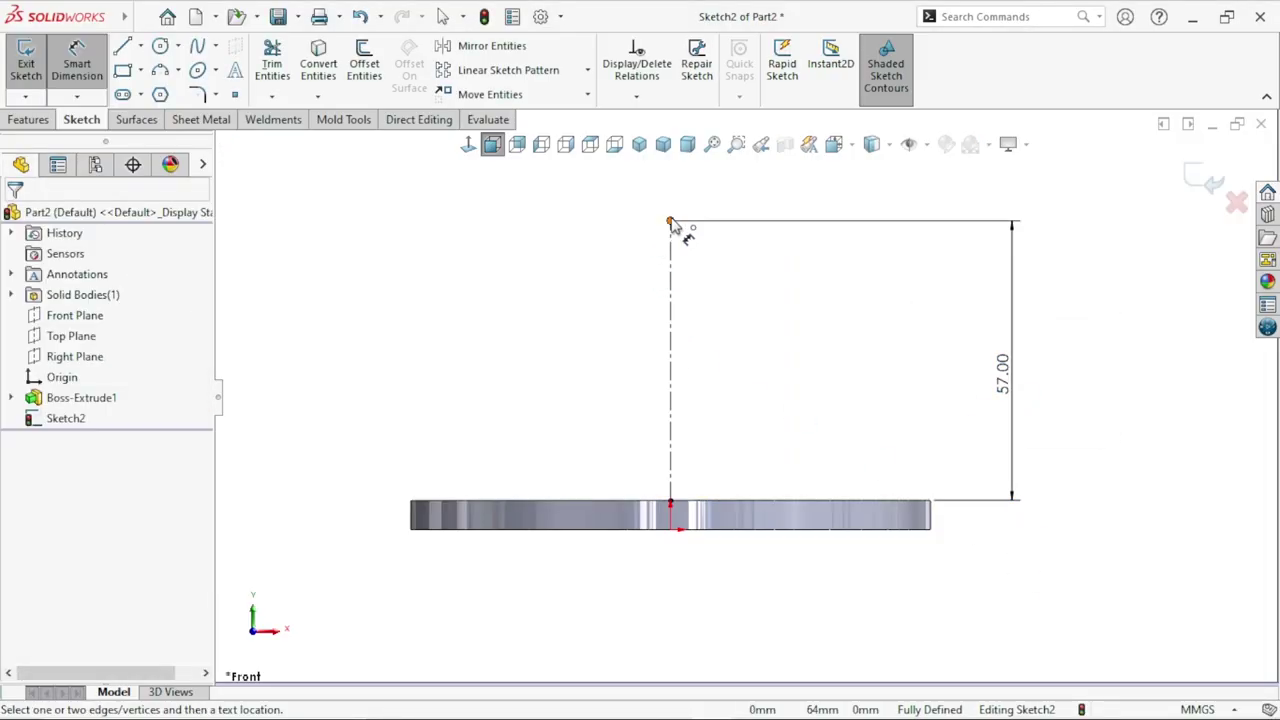
# Step: Add a driven 63.00 overall height, reposition the 57.00 dimension, then delete the 63.00
pyautogui.click(671, 222)
pyautogui.click(594, 529)
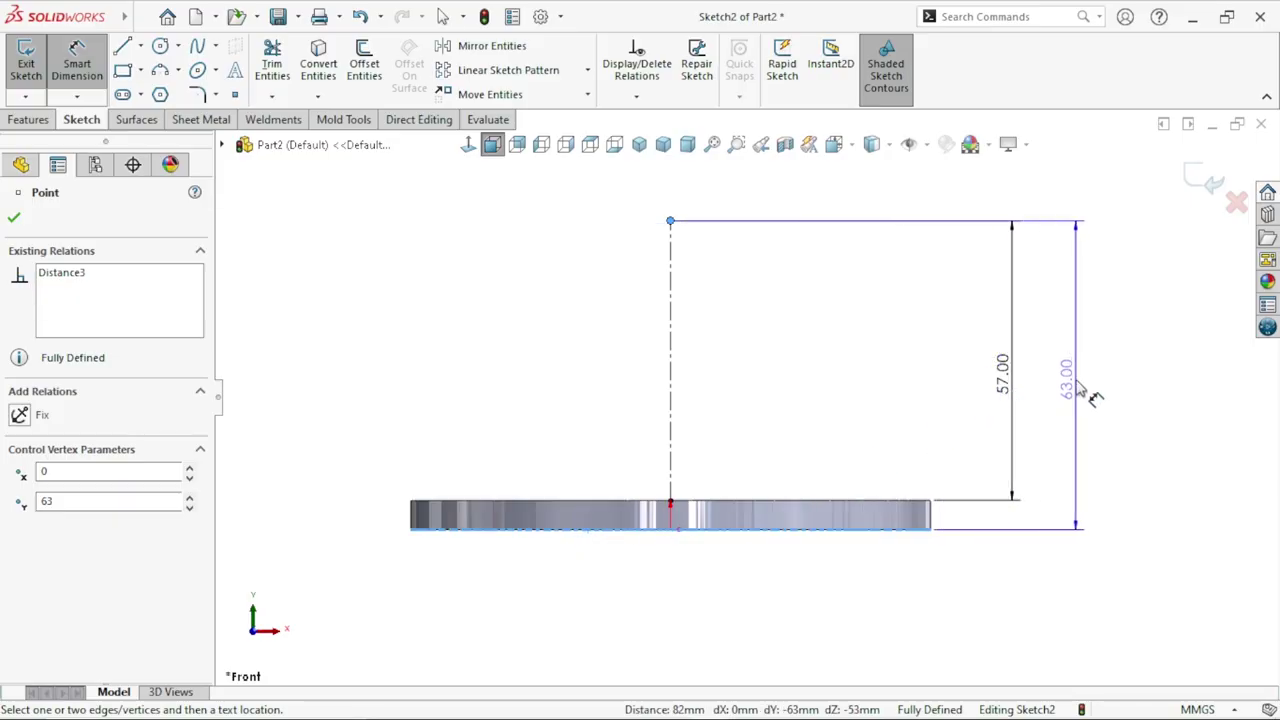
pyautogui.click(1074, 375)
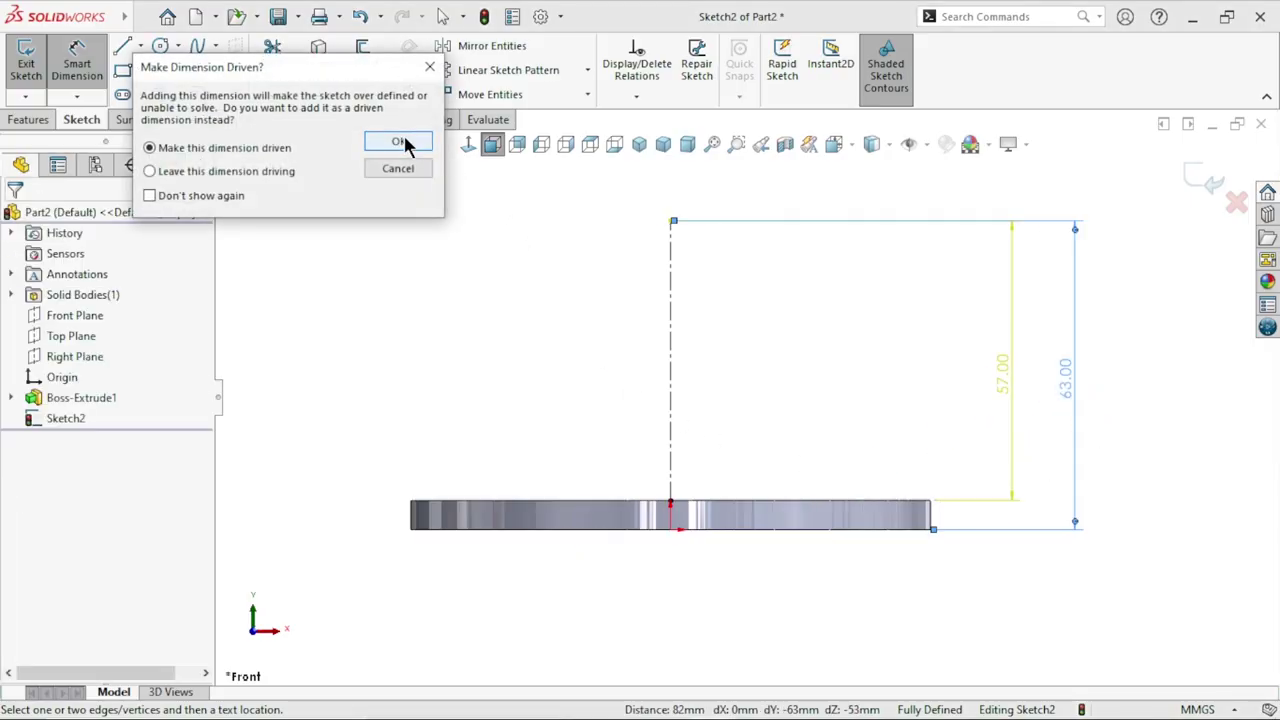
pyautogui.click(400, 142)
pyautogui.press('Escape')
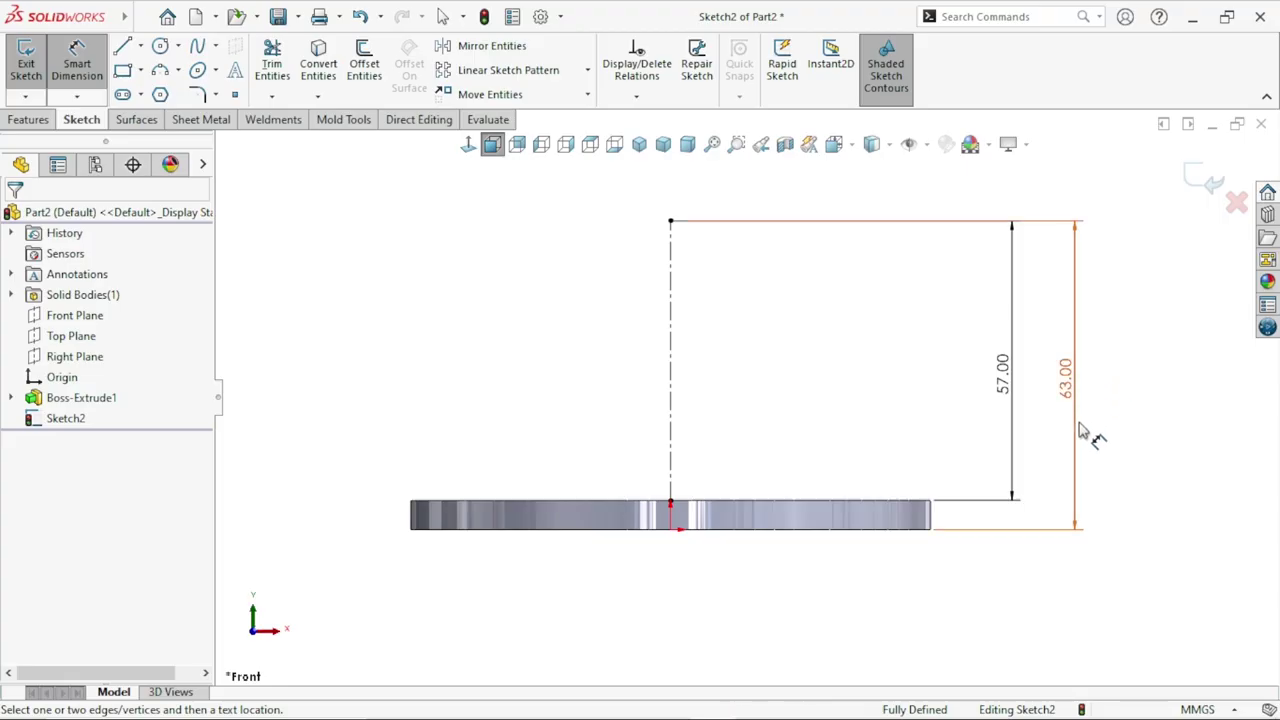
pyautogui.moveTo(1016, 400); pyautogui.dragTo(908, 400)
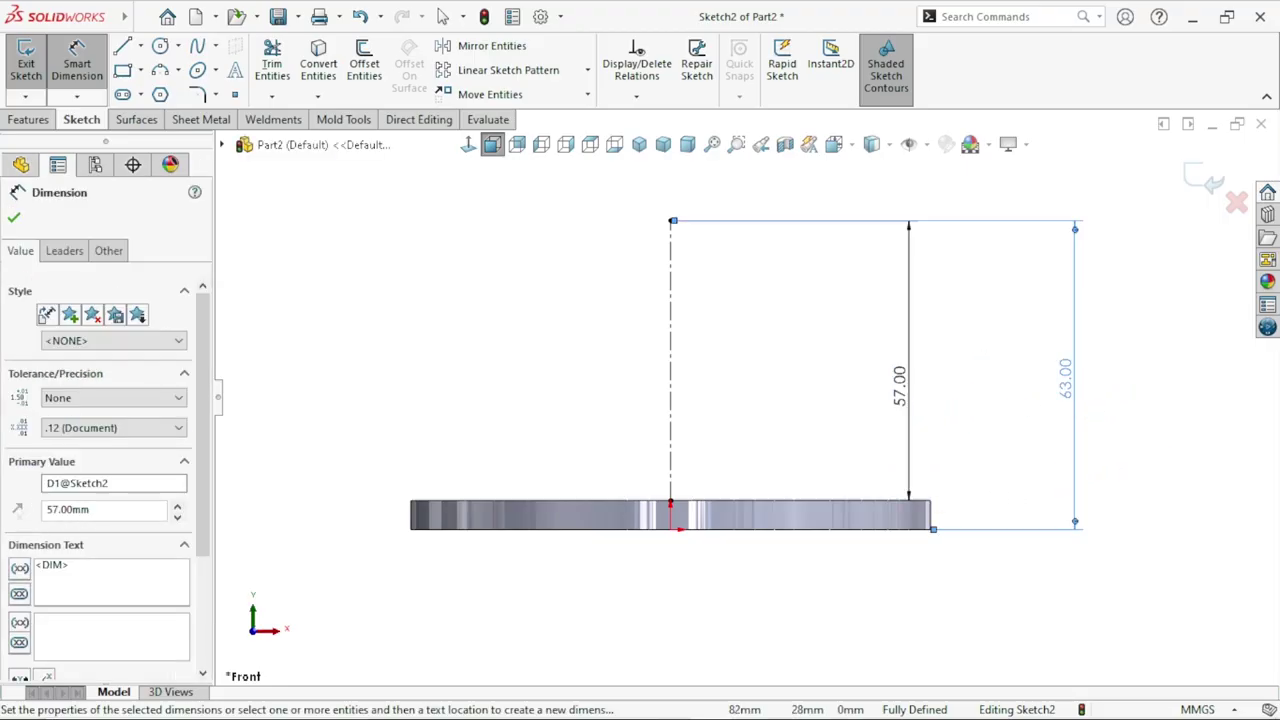
pyautogui.click(1071, 389)
pyautogui.press('Delete')
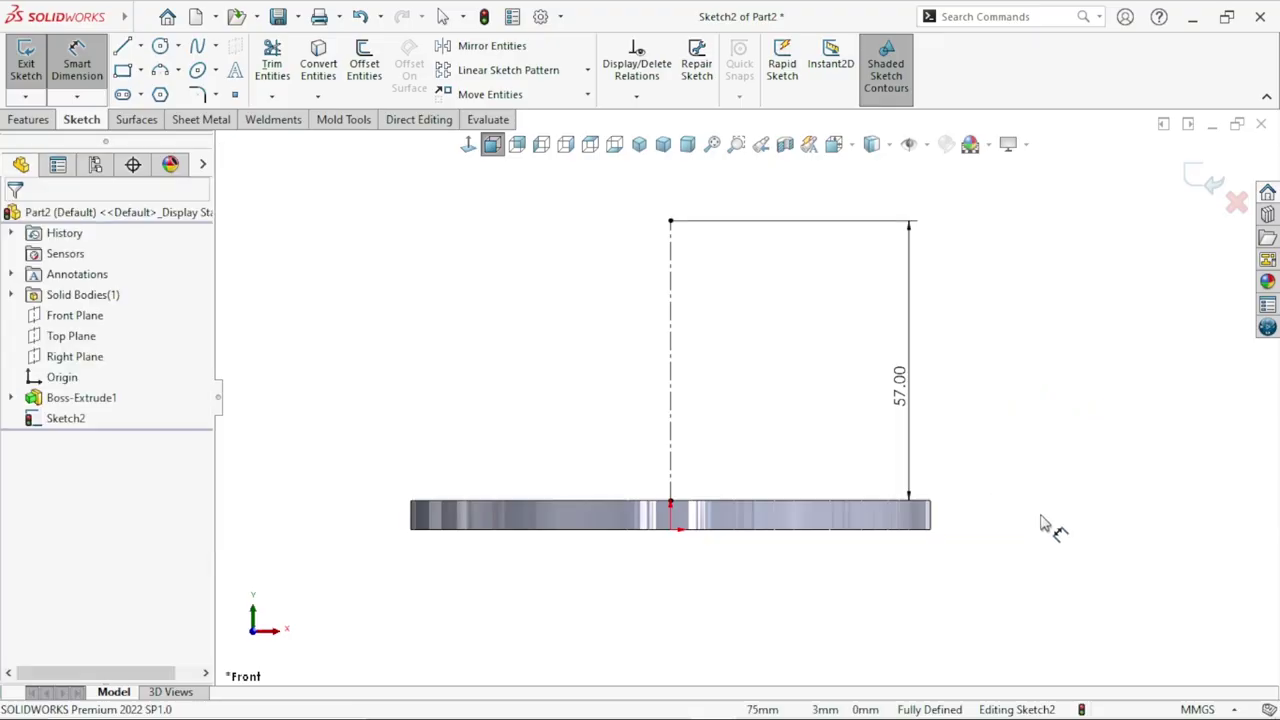
pyautogui.scroll(2, 900, 528)
pyautogui.scroll(3, 740, 385)
pyautogui.scroll(-3, 651, 286)
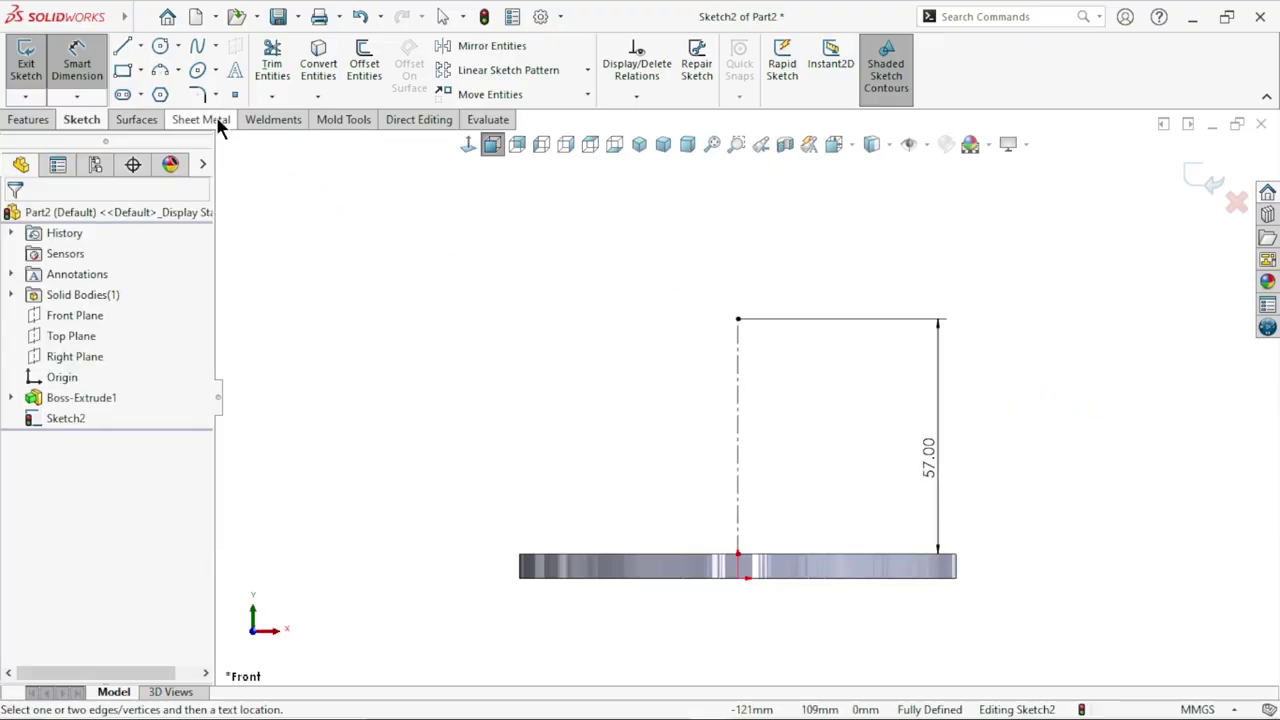
# Step: Sketch the profile's short top edge, outer wall, and a tangent arc down to the flange
pyautogui.click(125, 48)
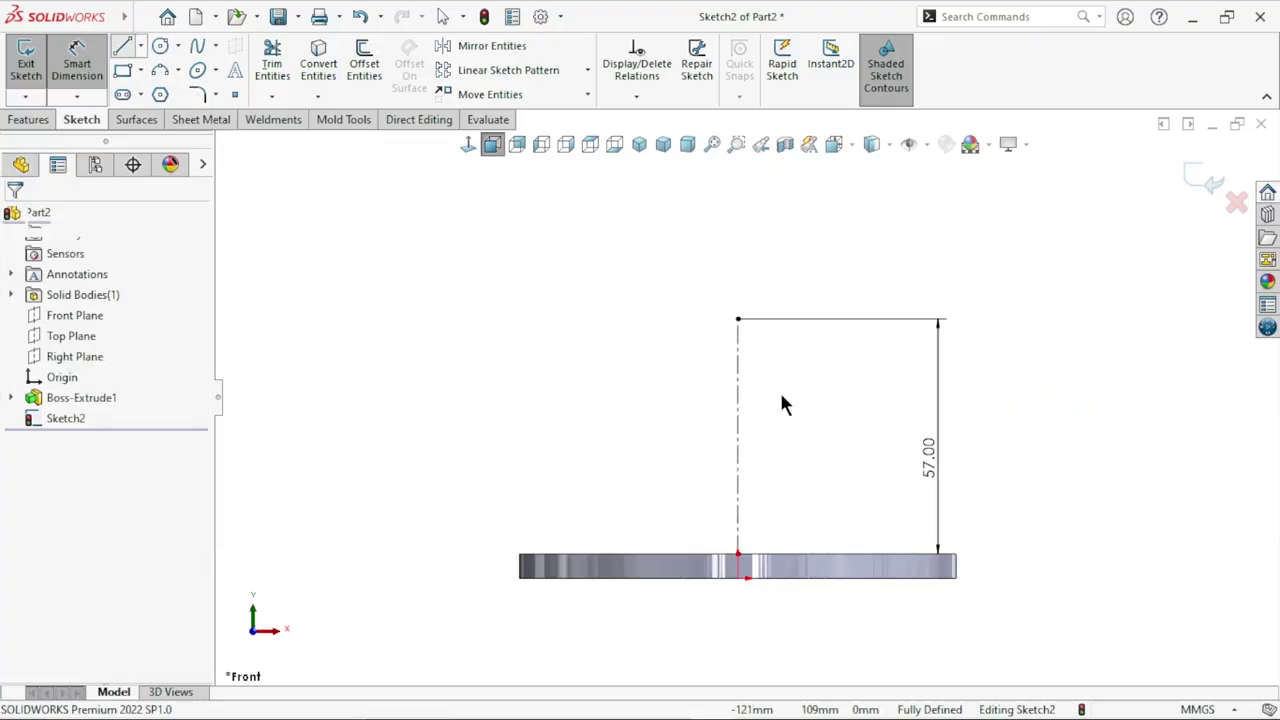
pyautogui.click(688, 318)
pyautogui.click(652, 318)
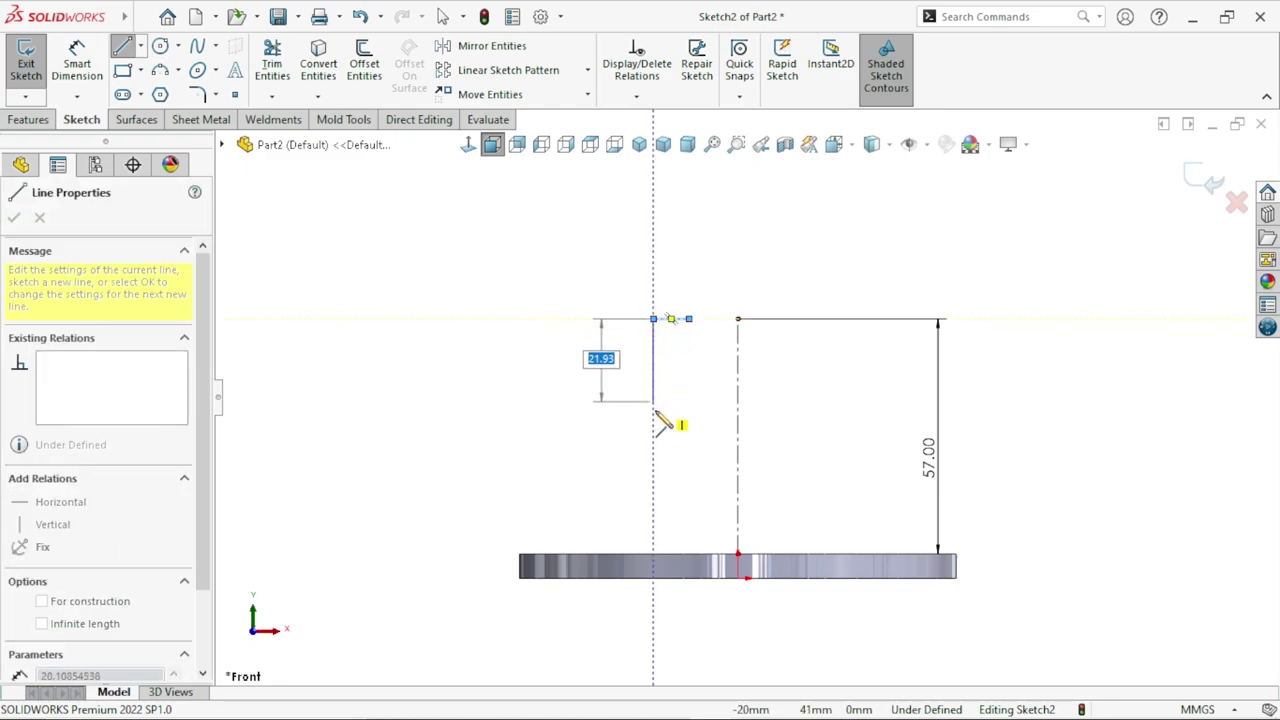
pyautogui.click(653, 474)
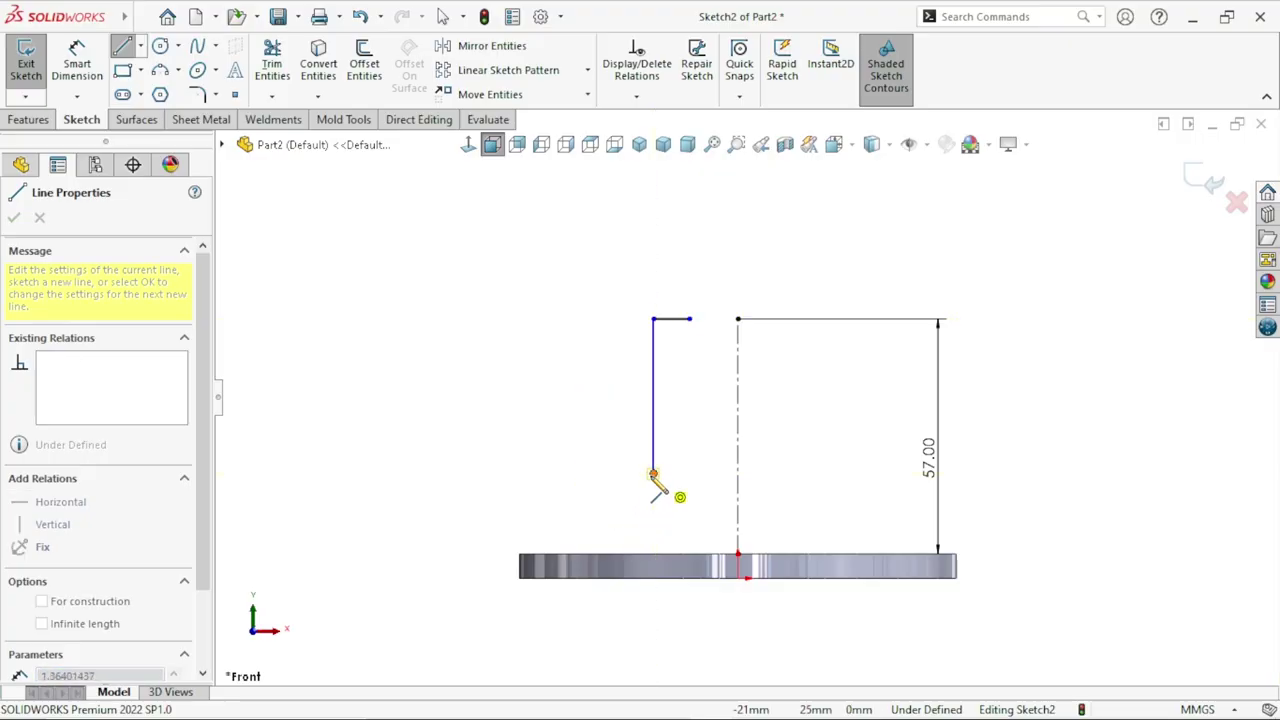
pyautogui.press('a')
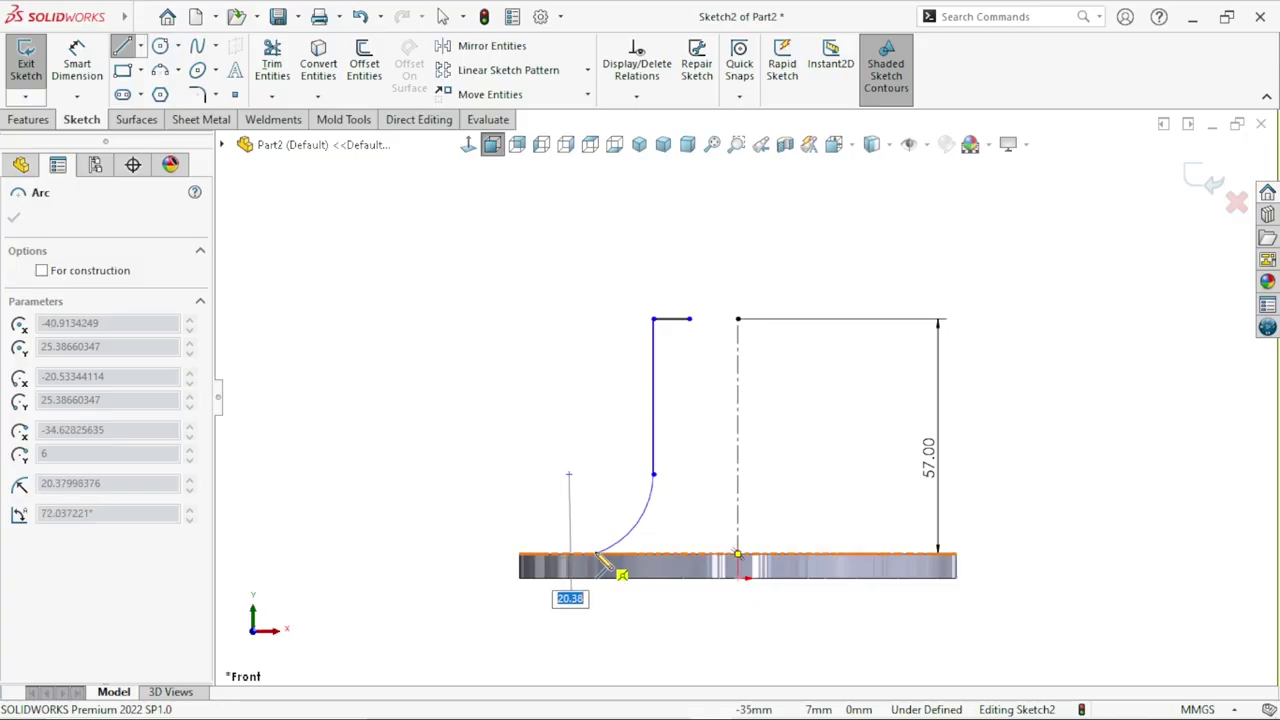
pyautogui.click(597, 553)
pyautogui.click(624, 497)
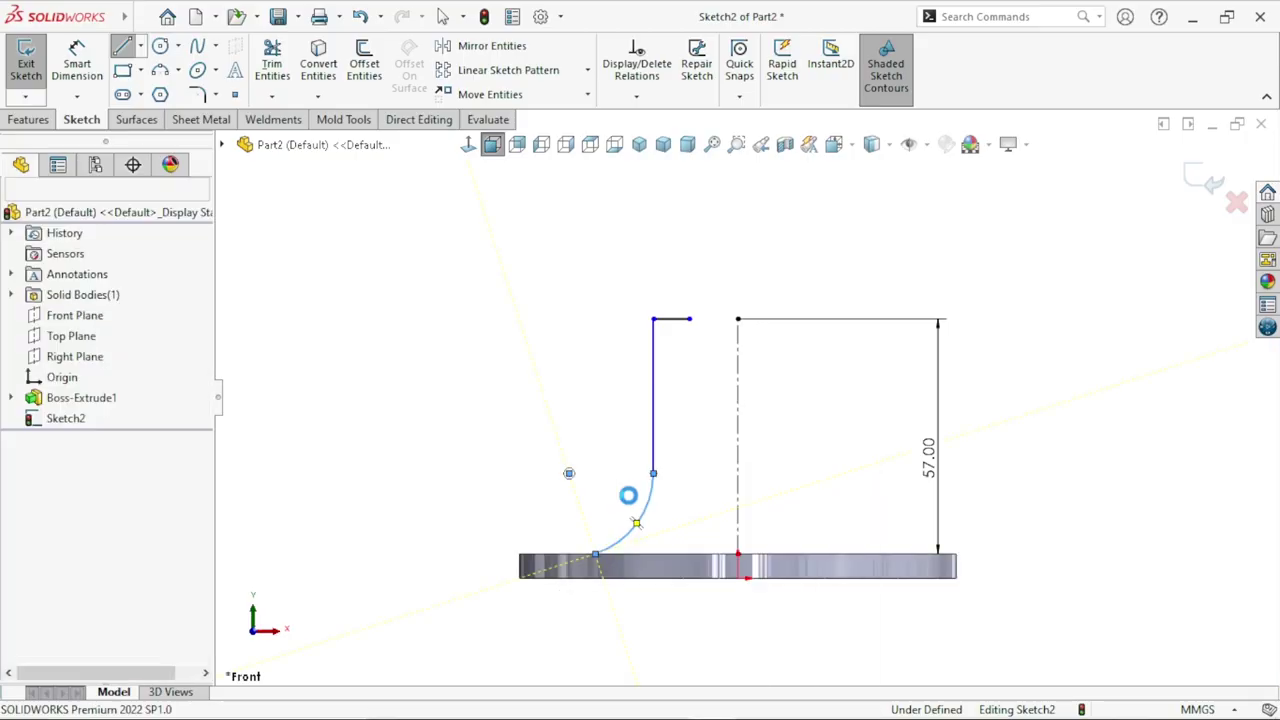
pyautogui.scroll(4, 771, 586)
pyautogui.scroll(-4, 808, 428)
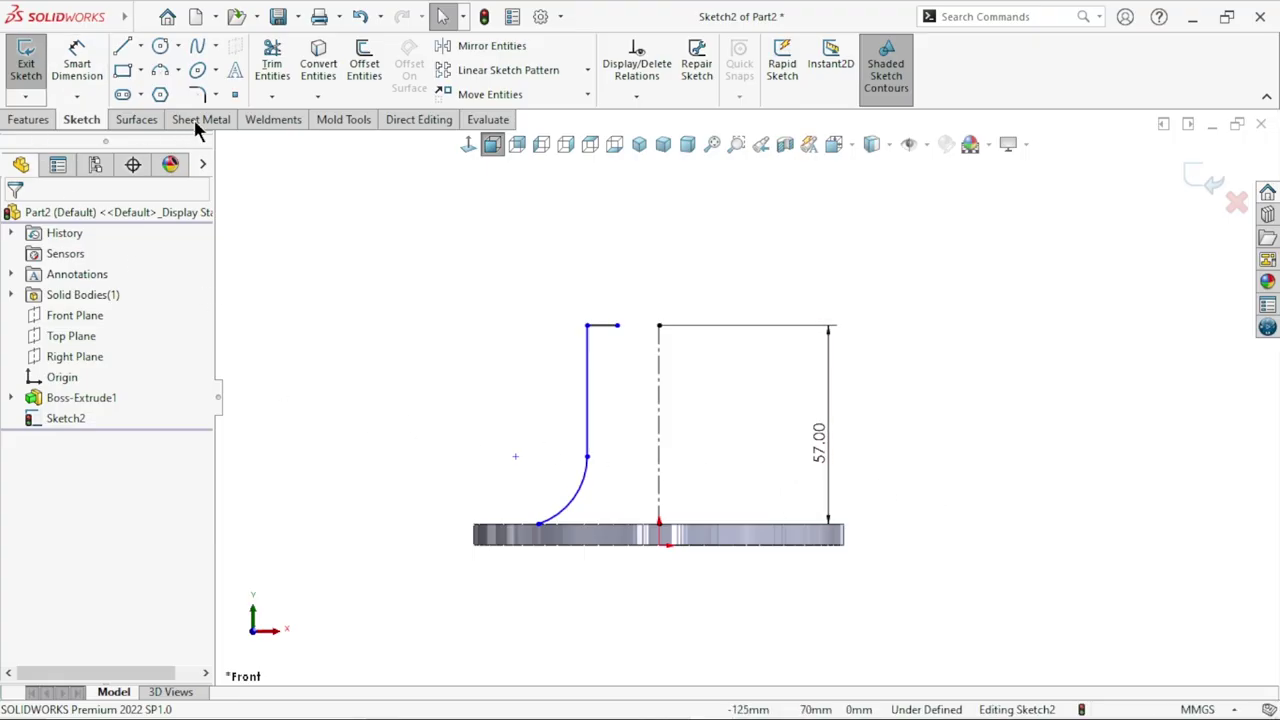
# Step: Add the step, ledge and inner wall, then close the profile along the flange top
pyautogui.click(122, 47)
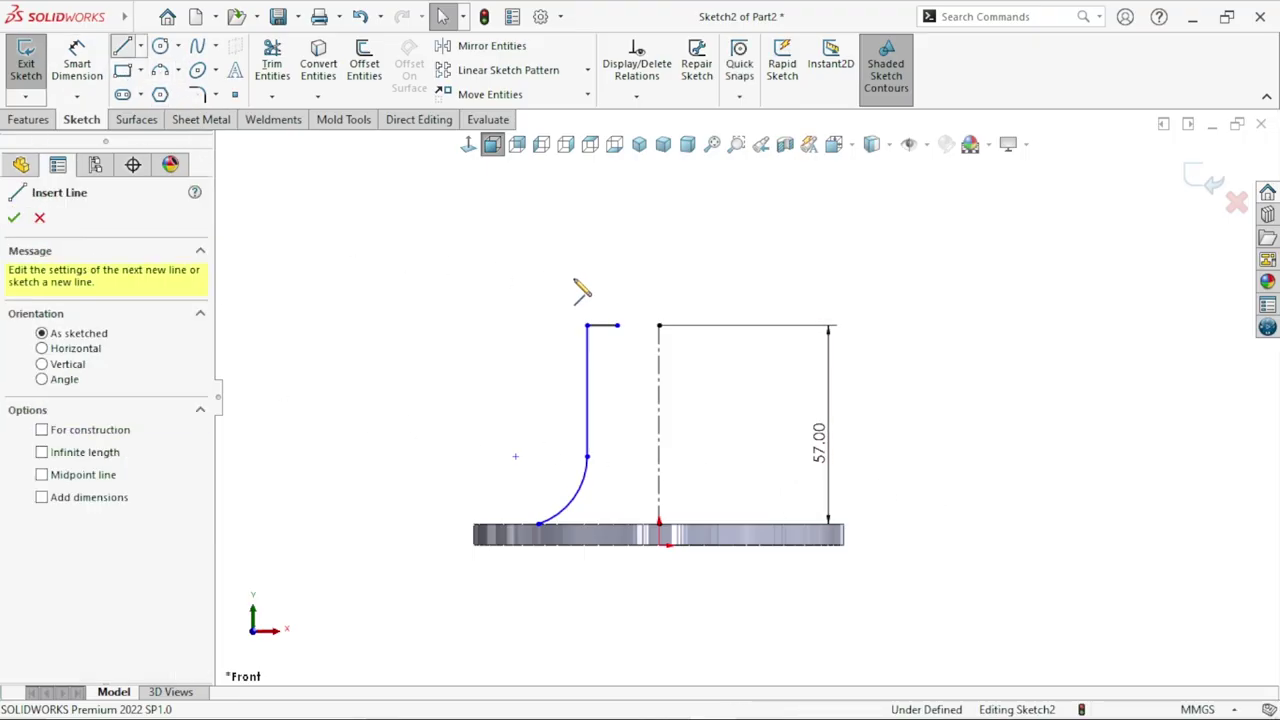
pyautogui.click(617, 326)
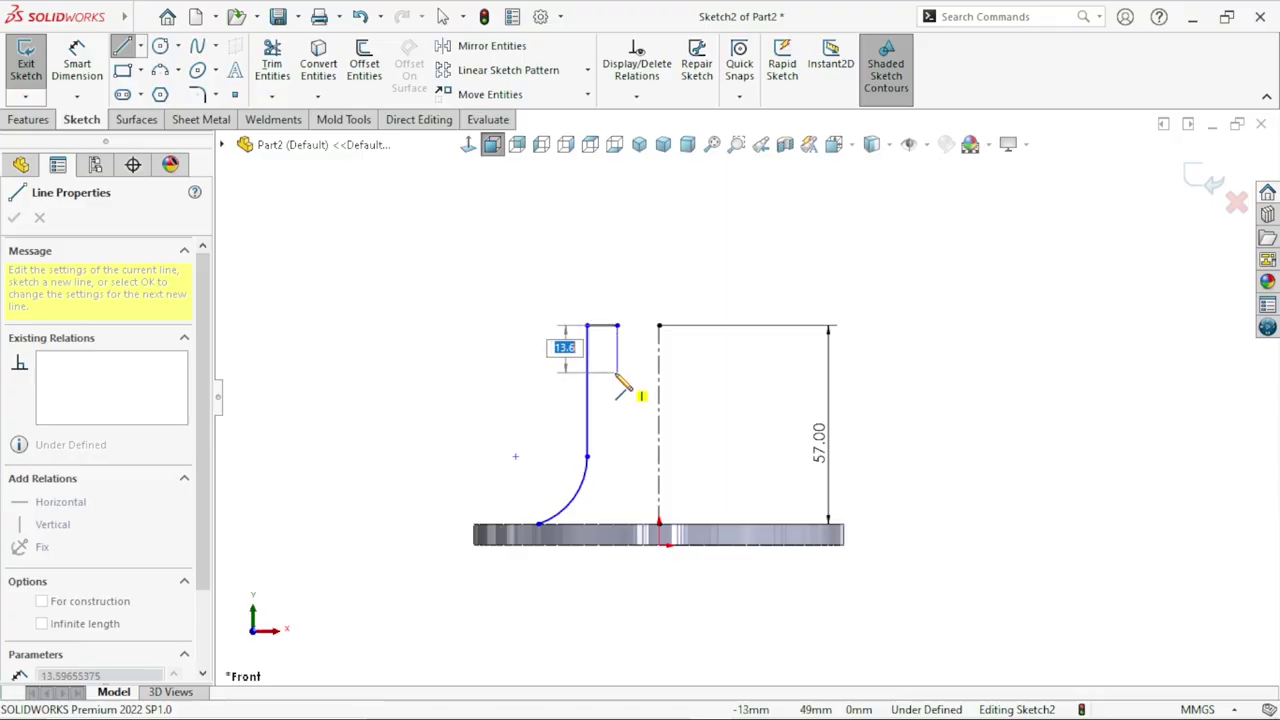
pyautogui.click(617, 372)
pyautogui.click(636, 372)
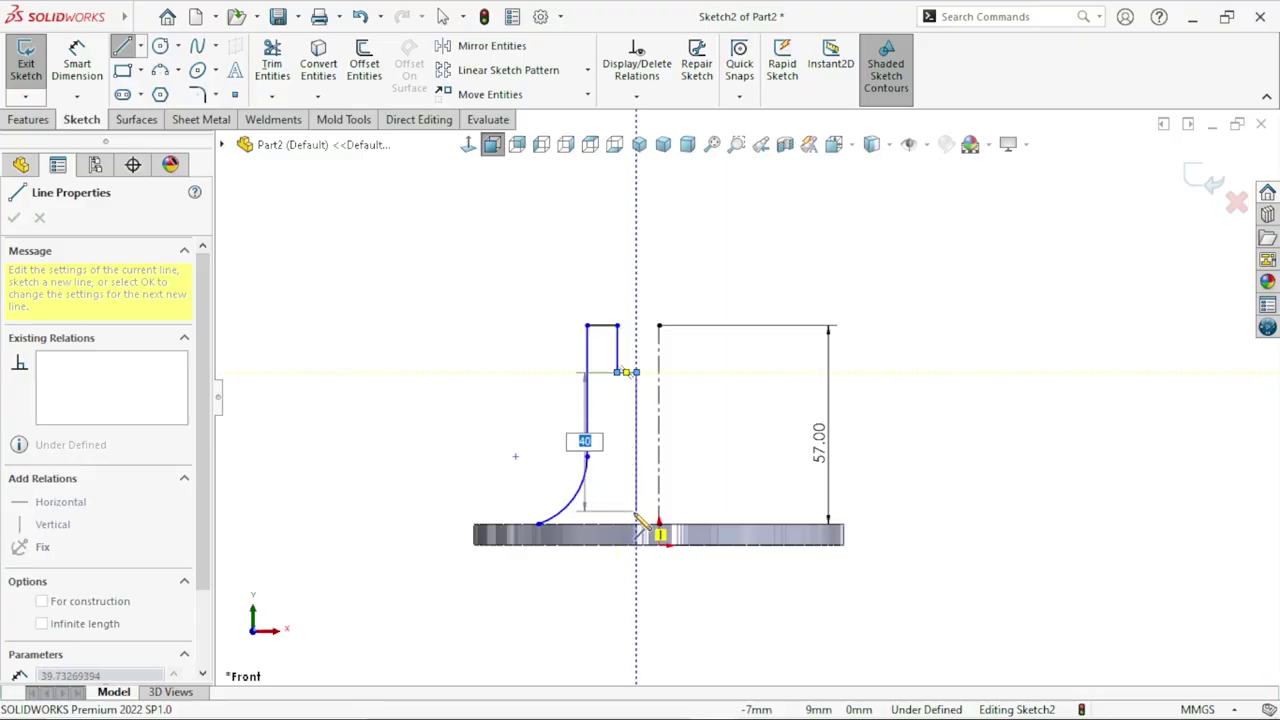
pyautogui.click(637, 524)
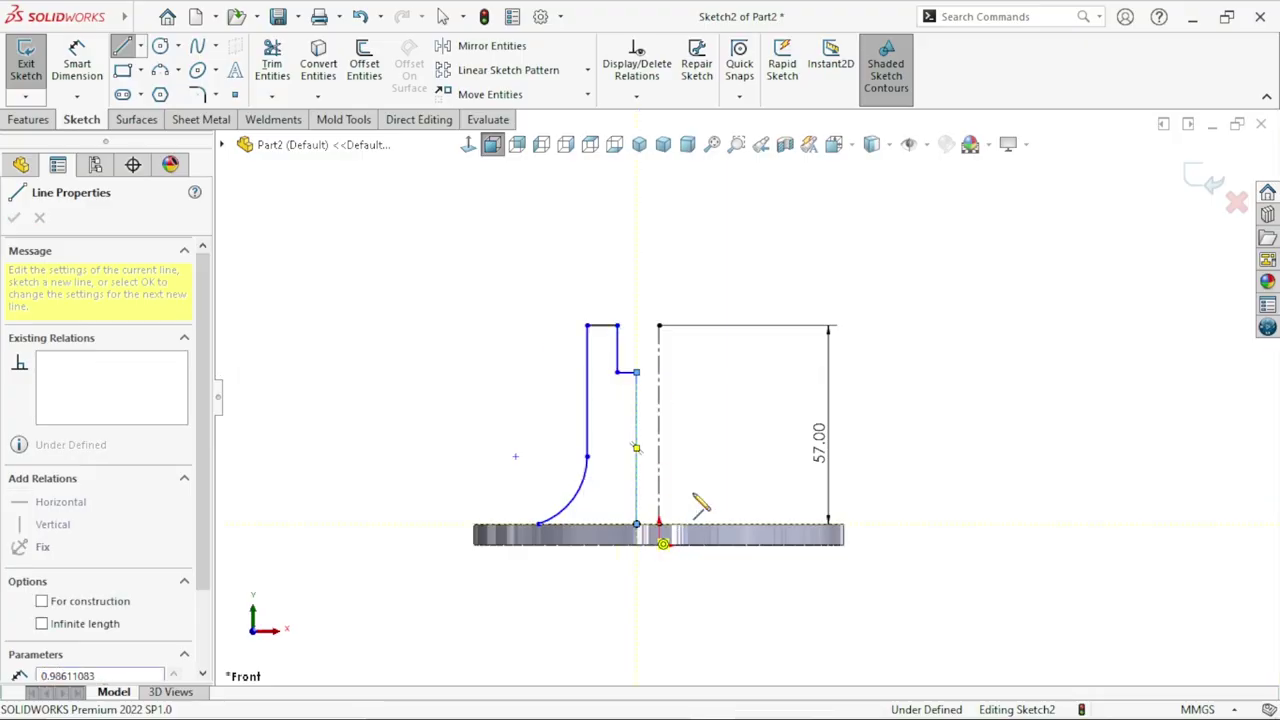
pyautogui.moveTo(663, 490); pyautogui.dragTo(745, 472, button='right')
pyautogui.click(749, 477)
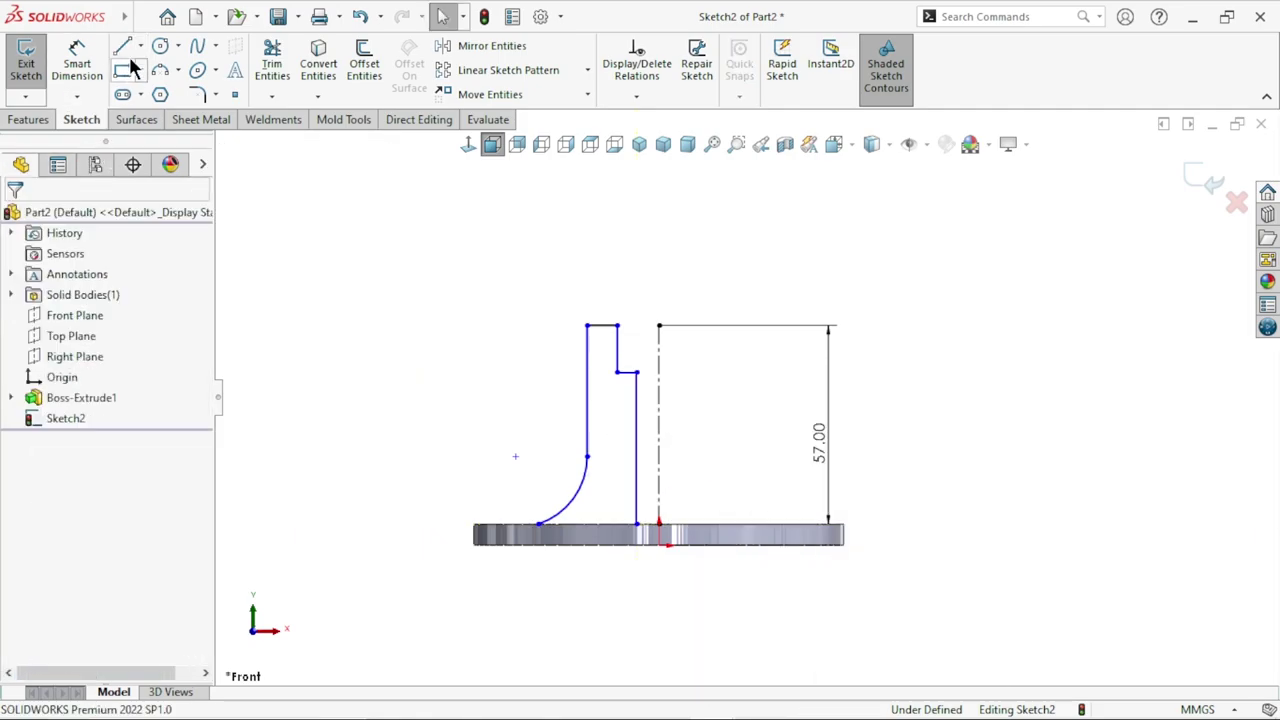
pyautogui.click(540, 524)
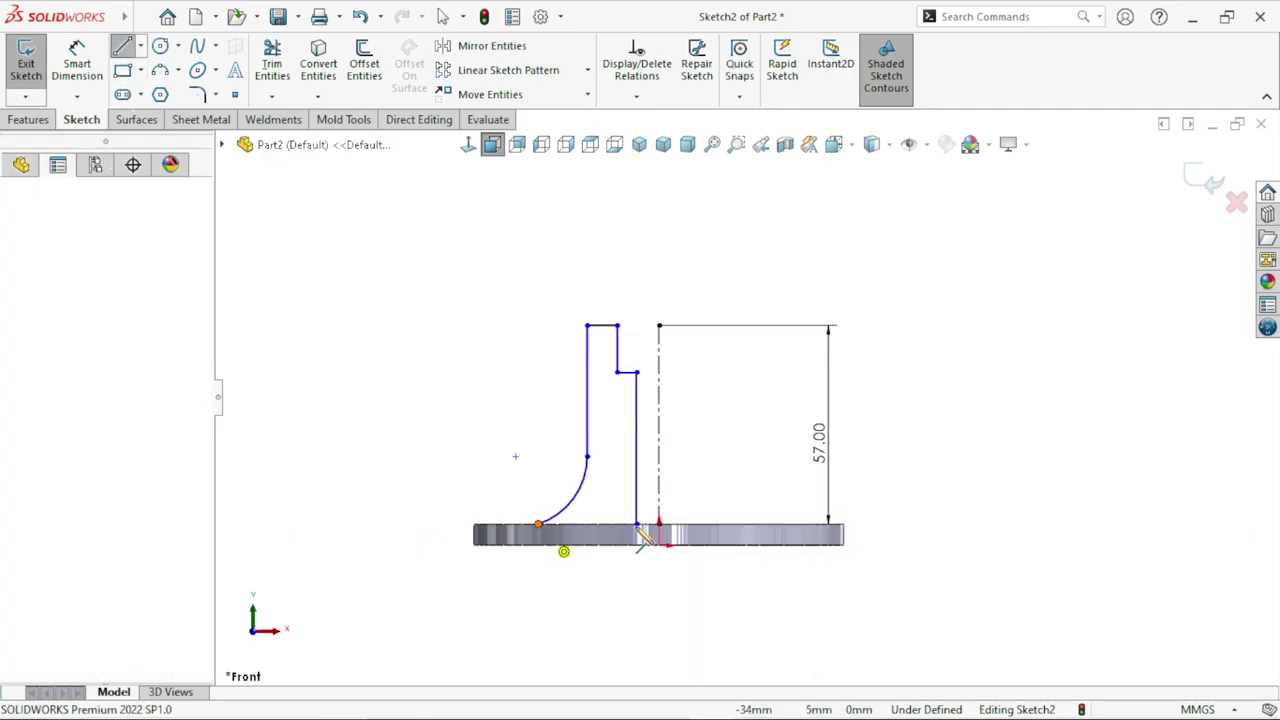
pyautogui.click(637, 524)
pyautogui.rightClick(472, 429)
pyautogui.click(509, 440)
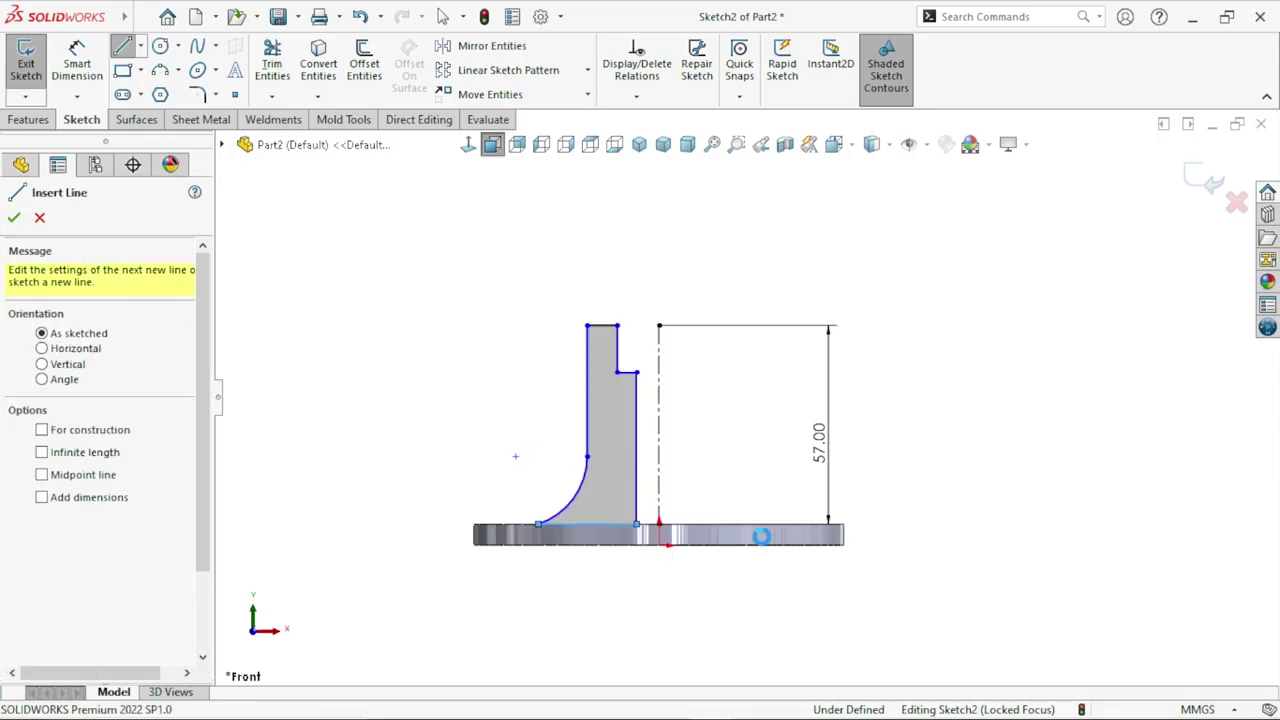
pyautogui.scroll(1, 790, 435)
pyautogui.scroll(-2, 790, 435)
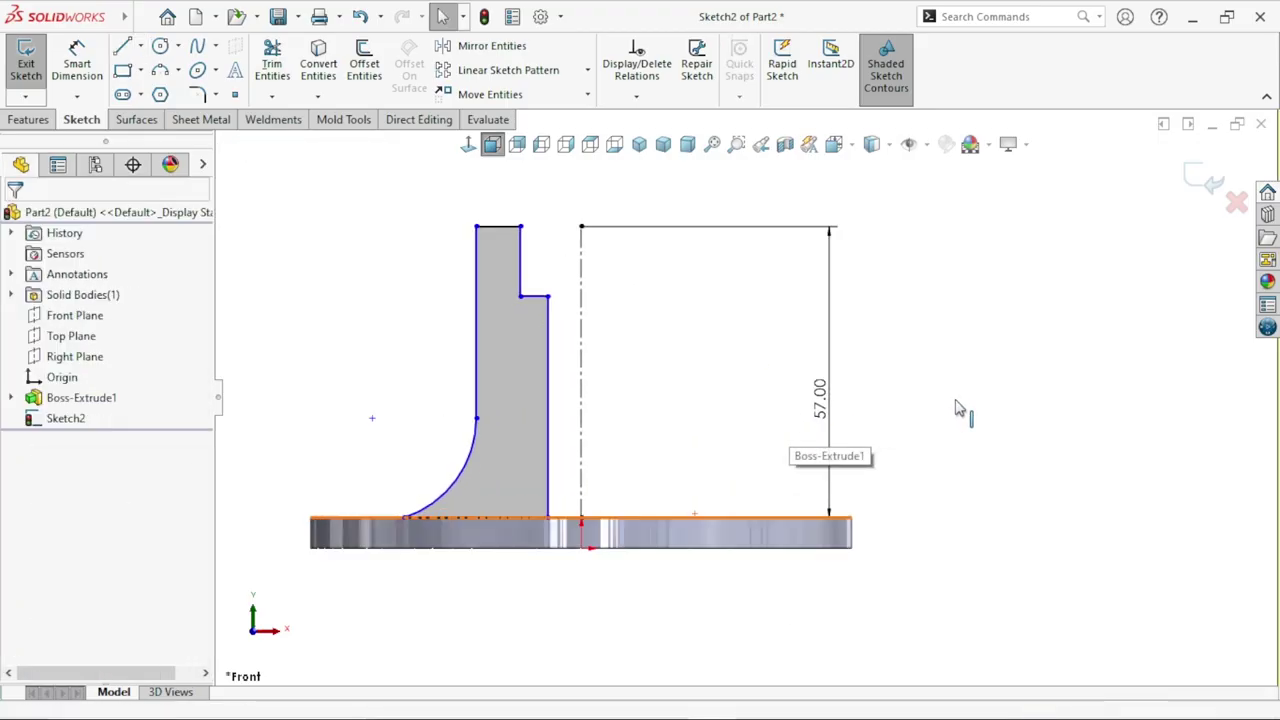
# Step: Relate the profile's top edge to the centerline's top endpoint
pyautogui.click(492, 230)
pyautogui.click(580, 227)
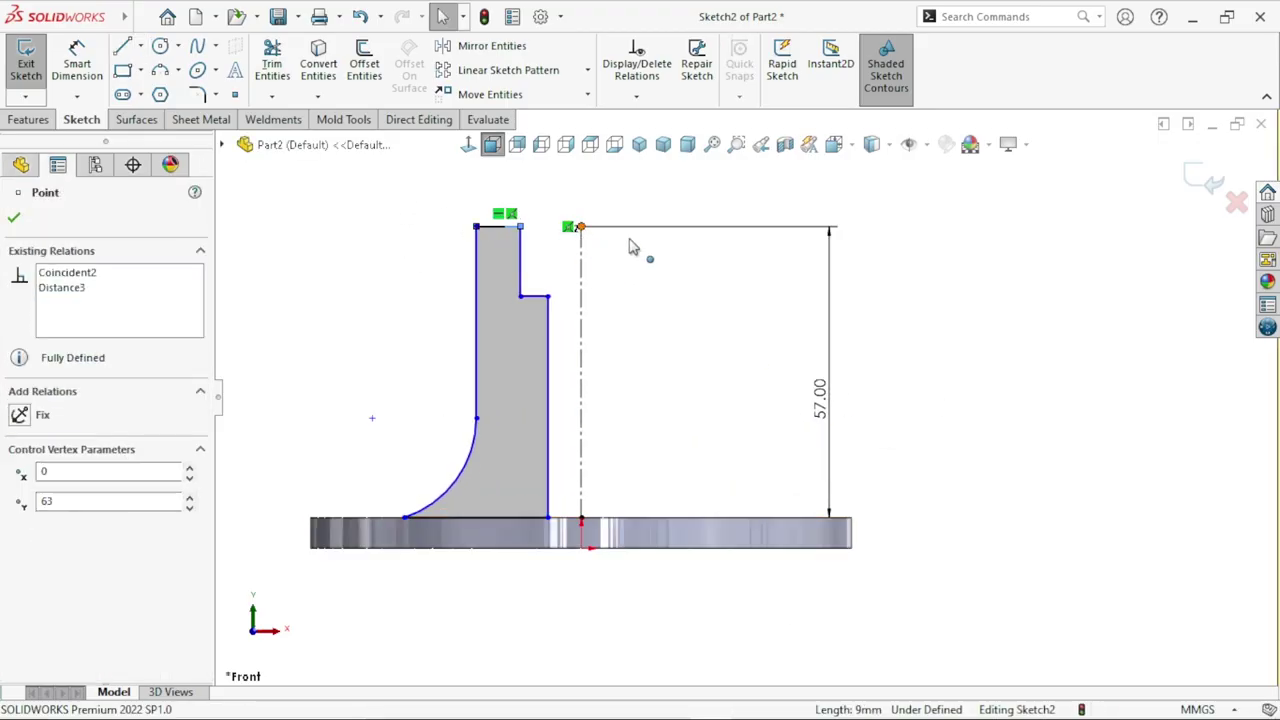
pyautogui.keyDown('ctrl'); pyautogui.click(684, 228); pyautogui.keyUp('ctrl')
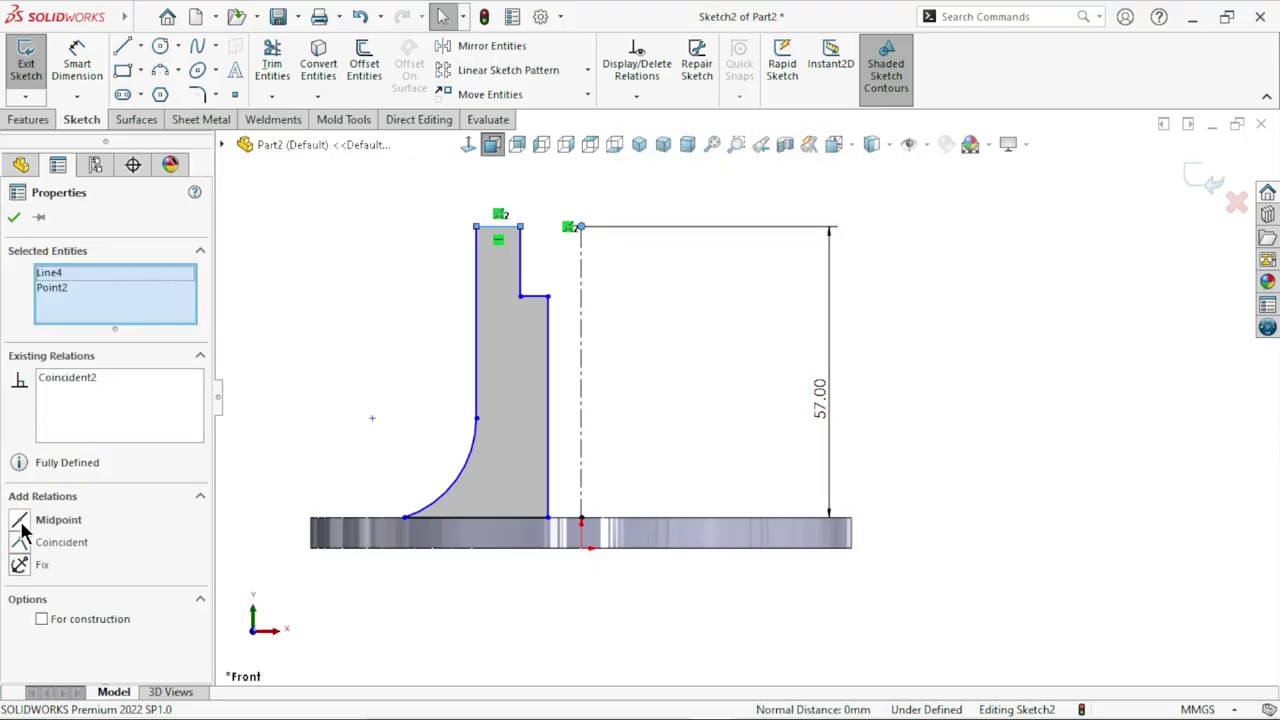
pyautogui.click(925, 410)
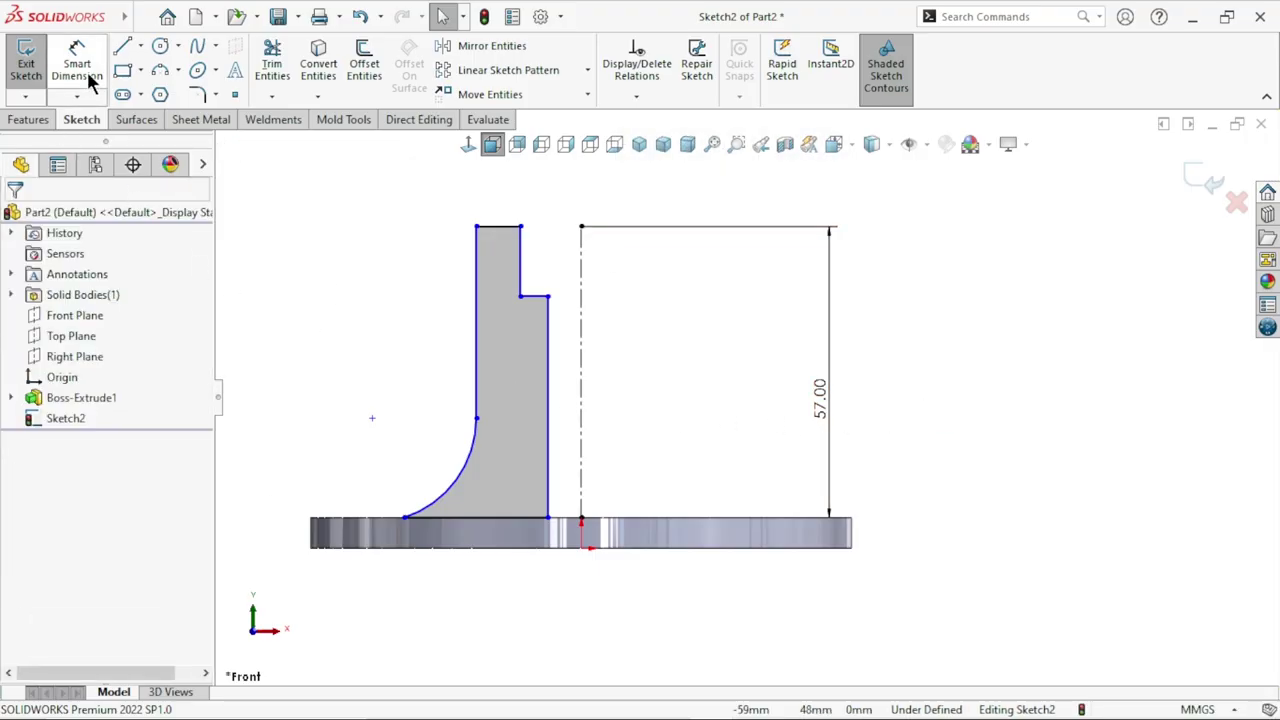
# Step: Dimension the profile's outer wall 50 mm from the centerline
pyautogui.click(478, 263)
pyautogui.click(582, 282)
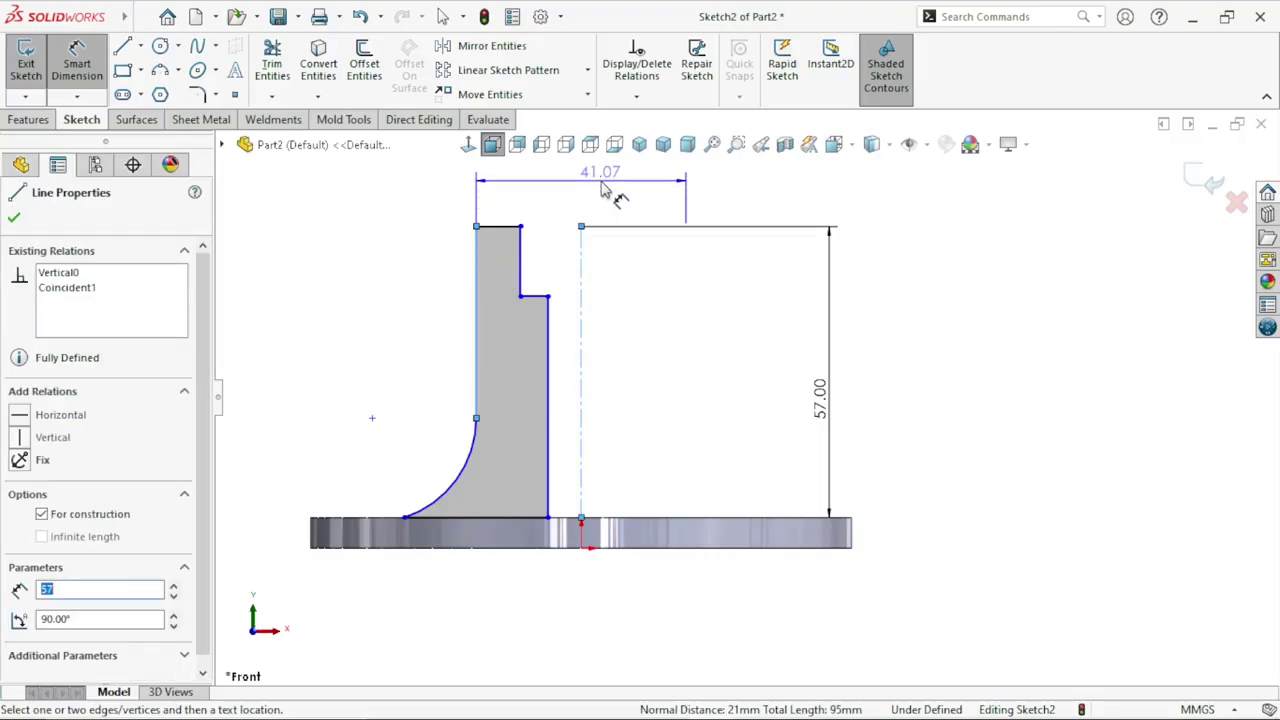
pyautogui.click(607, 192)
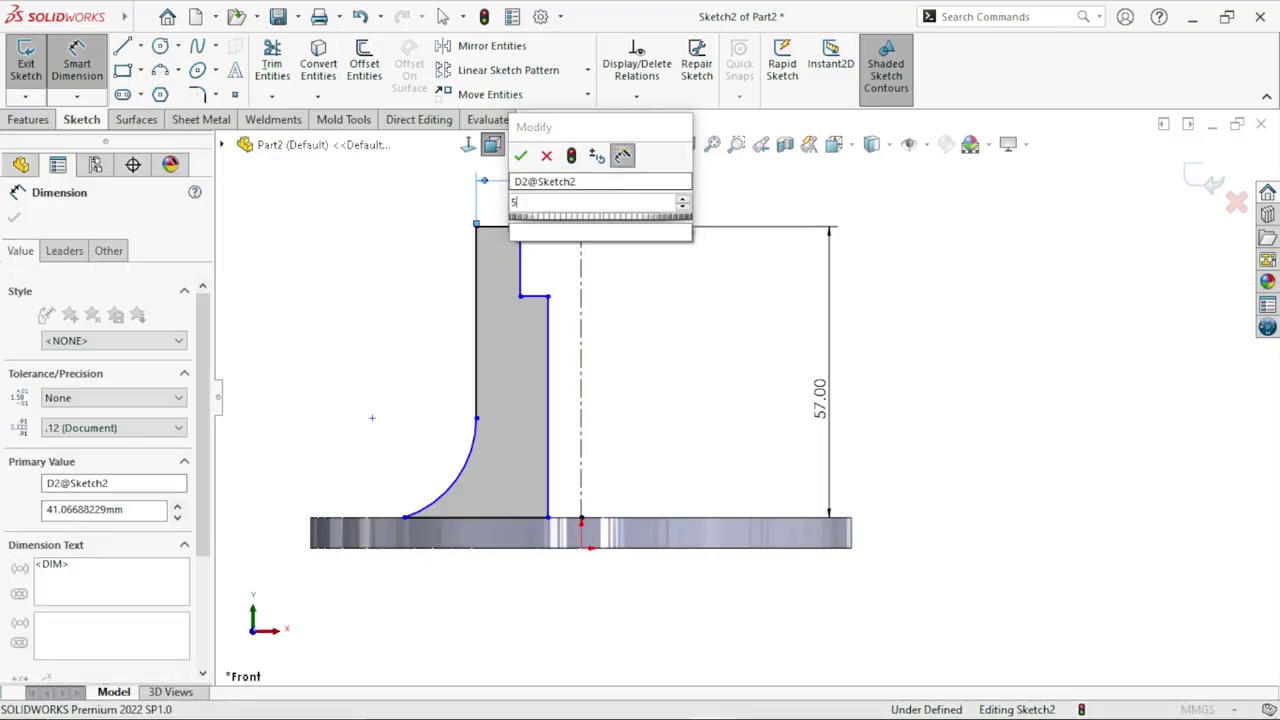
pyautogui.write('50')
pyautogui.press('Return')
pyautogui.click(700, 330)
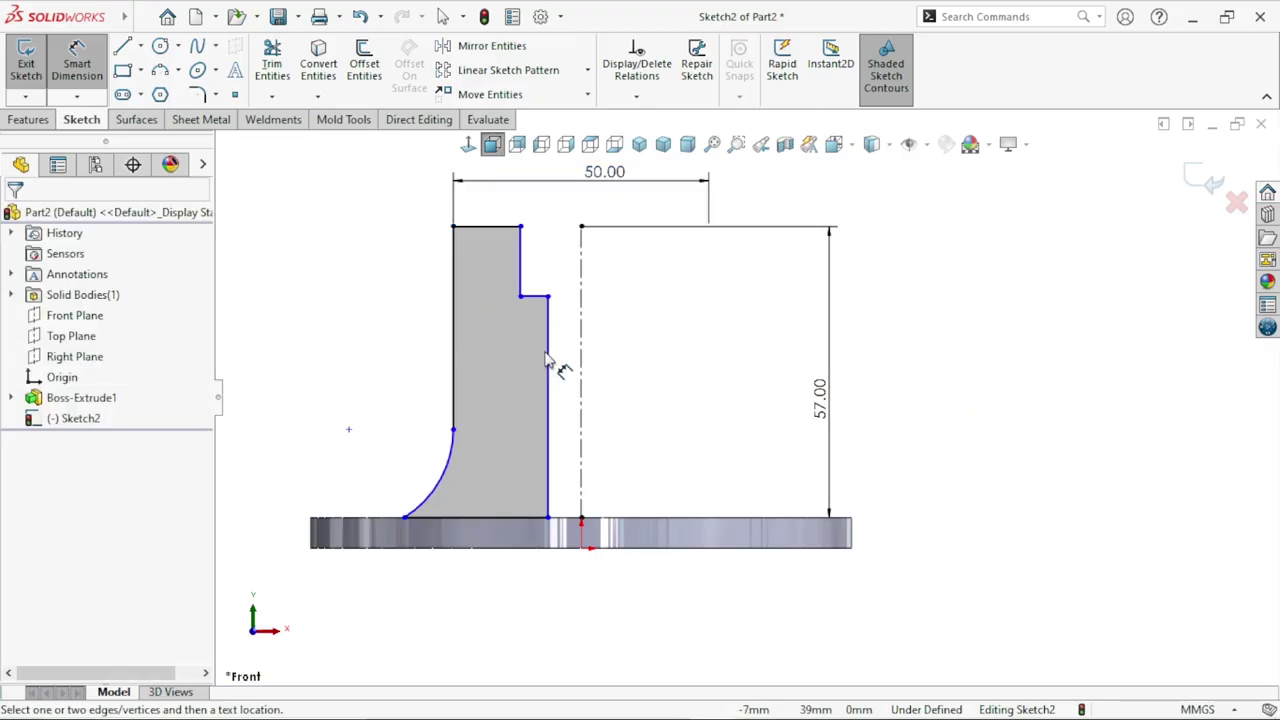
pyautogui.click(548, 366)
pyautogui.press('Escape')
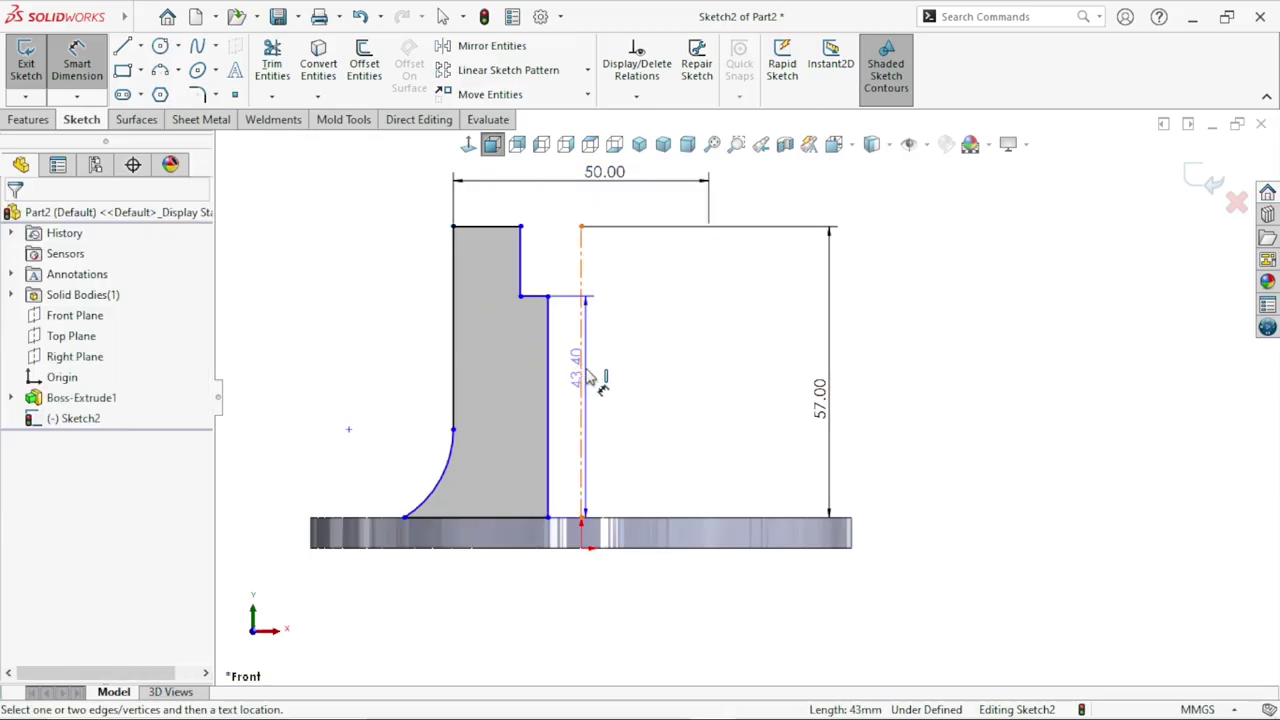
pyautogui.scroll(3, 620, 480)
pyautogui.scroll(-2, 654, 466)
# Step: Switch the display style to Hidden Lines Visible
pyautogui.press('Escape')
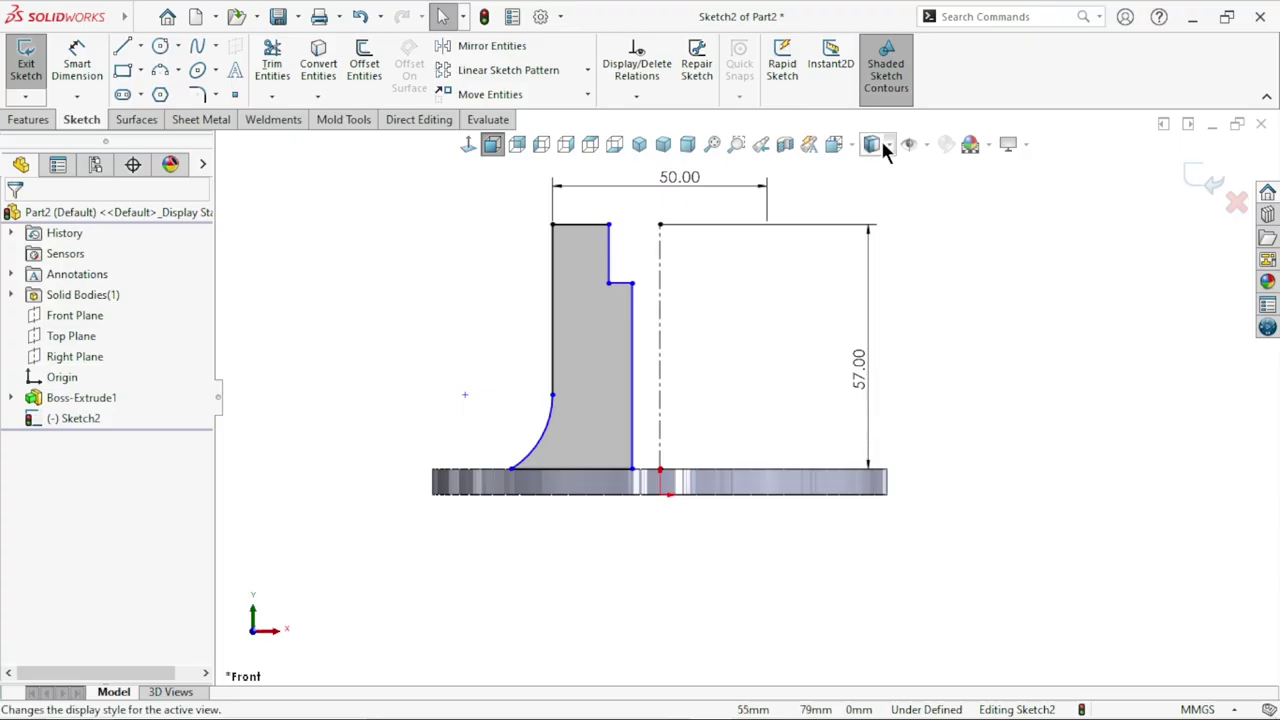
pyautogui.click(881, 137)
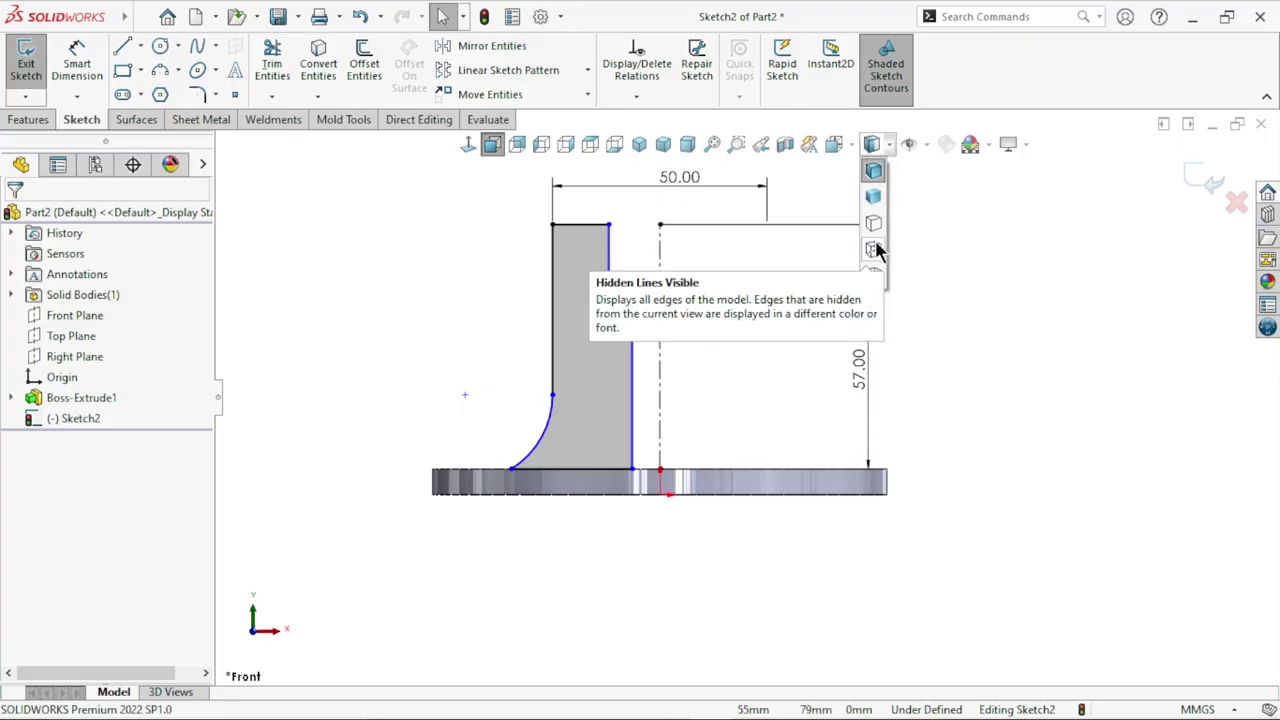
pyautogui.click(874, 250)
pyautogui.scroll(-2, 677, 500)
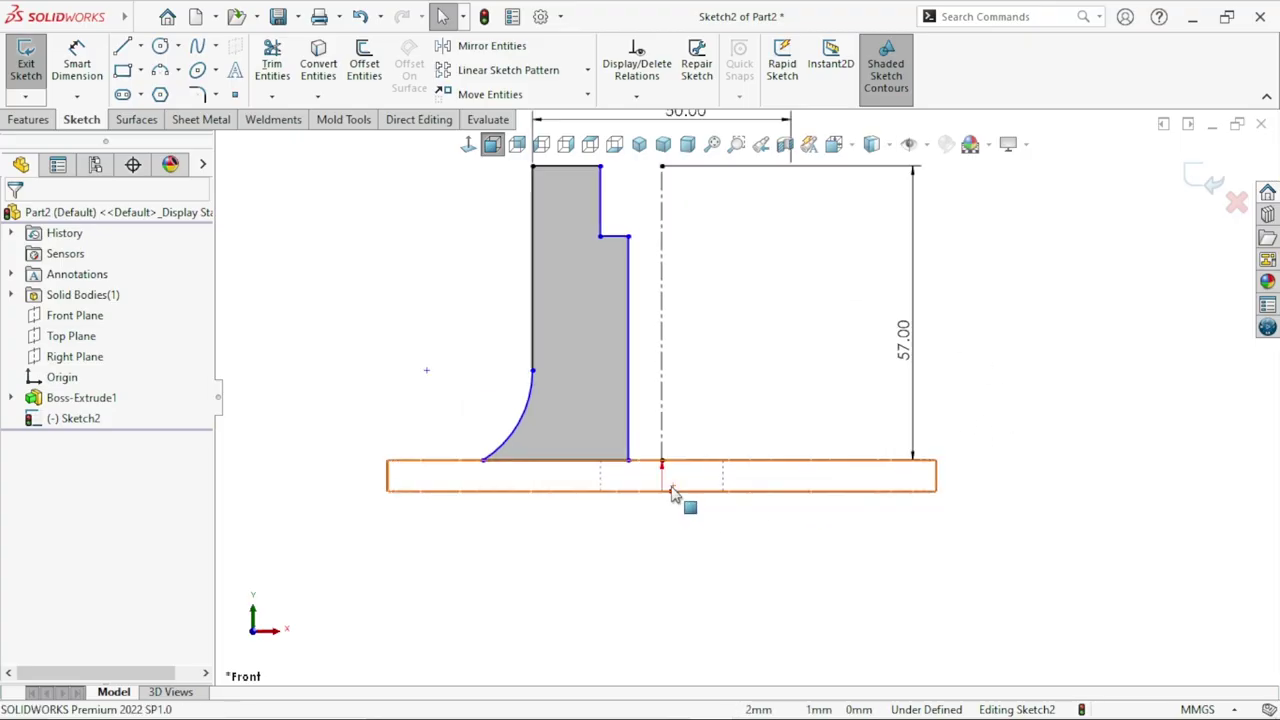
pyautogui.scroll(-1, 677, 500)
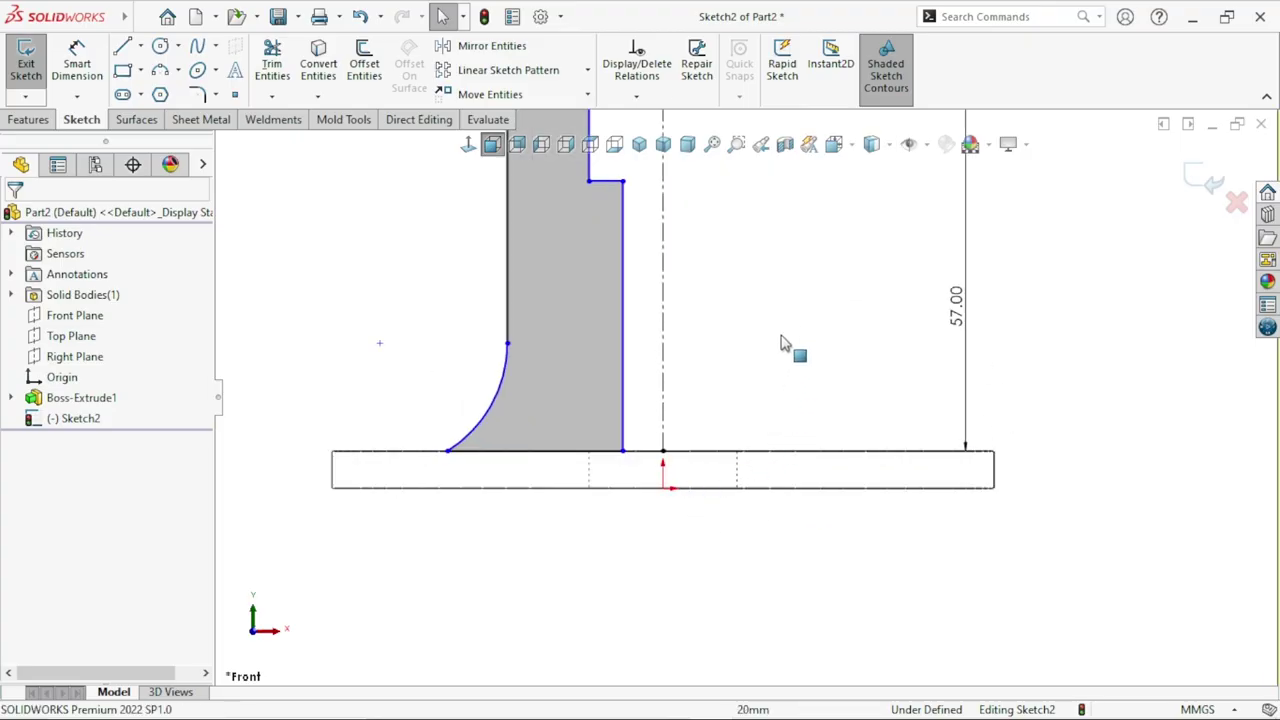
# Step: Relate the profile's inner vertical line to the base's top edge, then test-drag the profile
pyautogui.click(626, 410)
pyautogui.keyDown('ctrl'); pyautogui.click(594, 478); pyautogui.keyUp('ctrl')
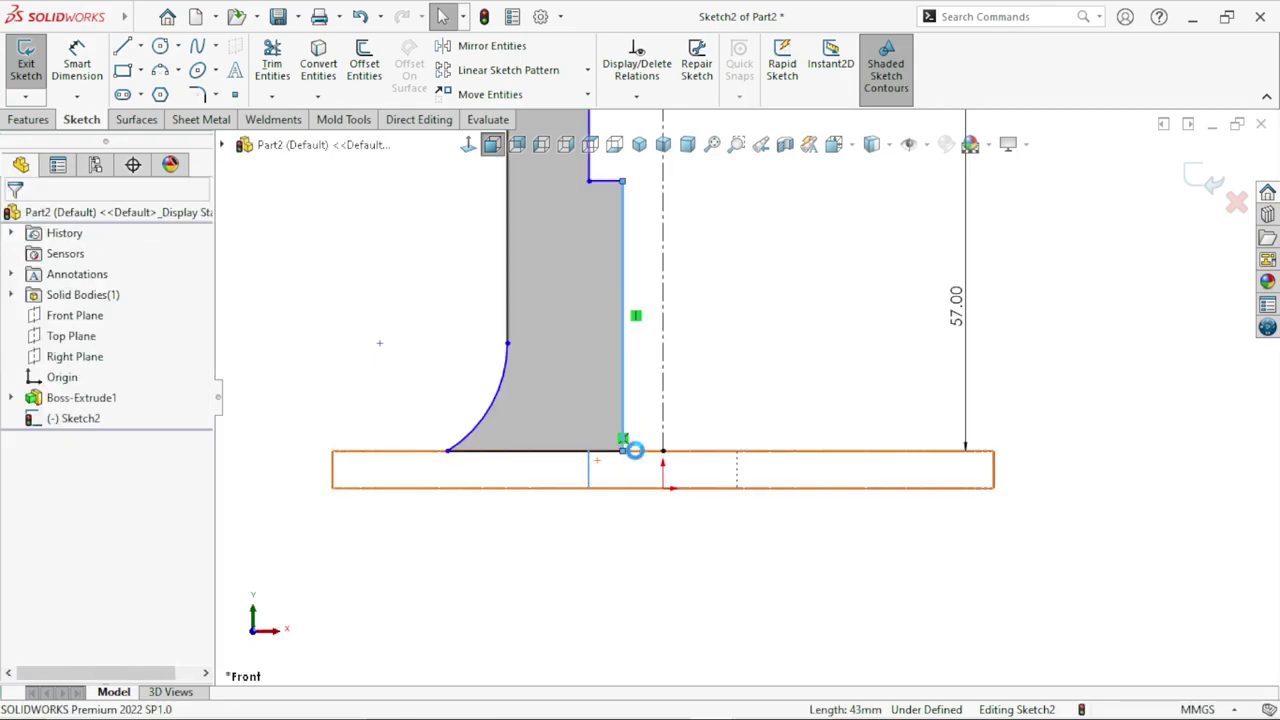
pyautogui.click(648, 390)
pyautogui.press('Escape')
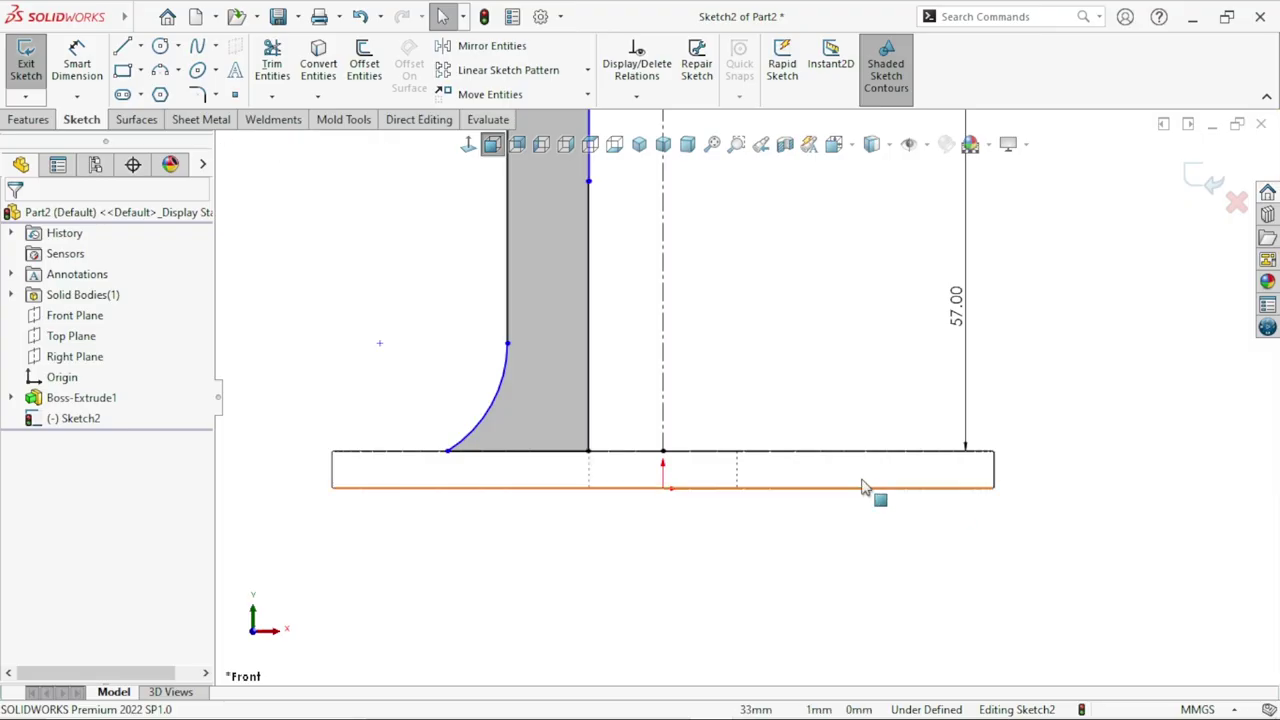
pyautogui.press('f')
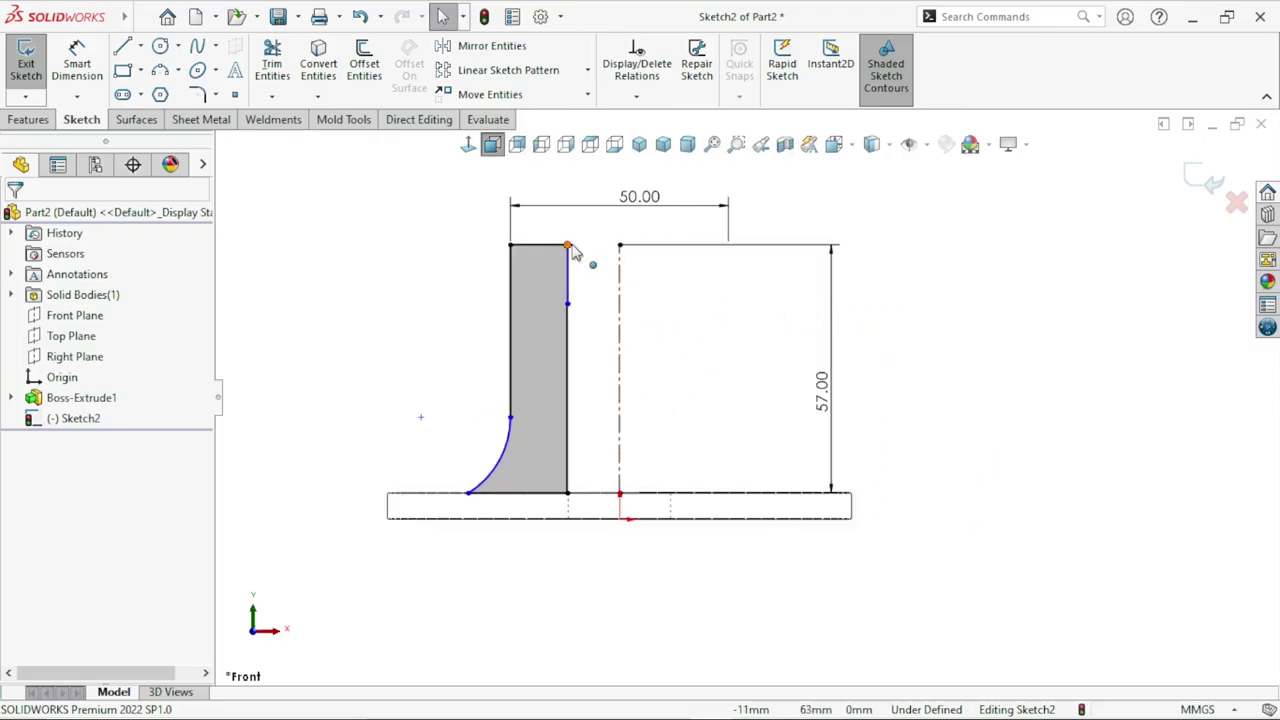
pyautogui.moveTo(567, 246); pyautogui.dragTo(545, 250)
pyautogui.press('Escape')
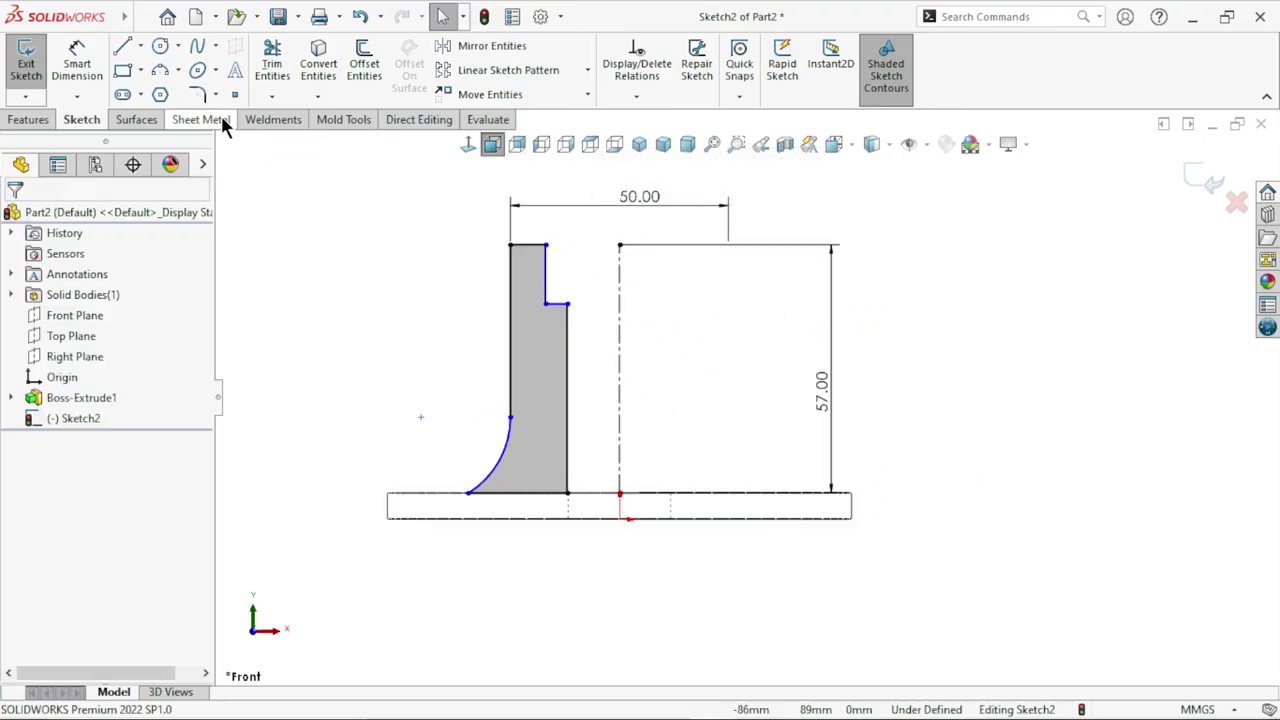
# Step: Dimension the step line 30 mm from the centerline
pyautogui.click(72, 70)
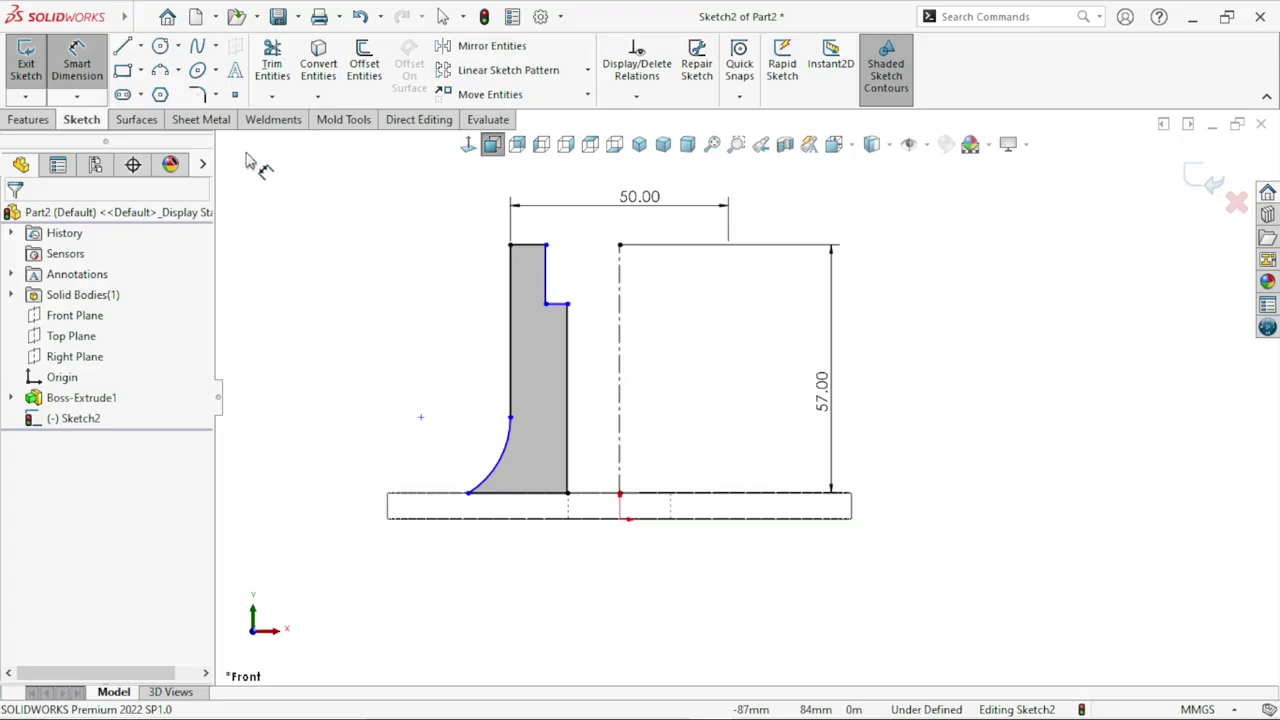
pyautogui.click(546, 280)
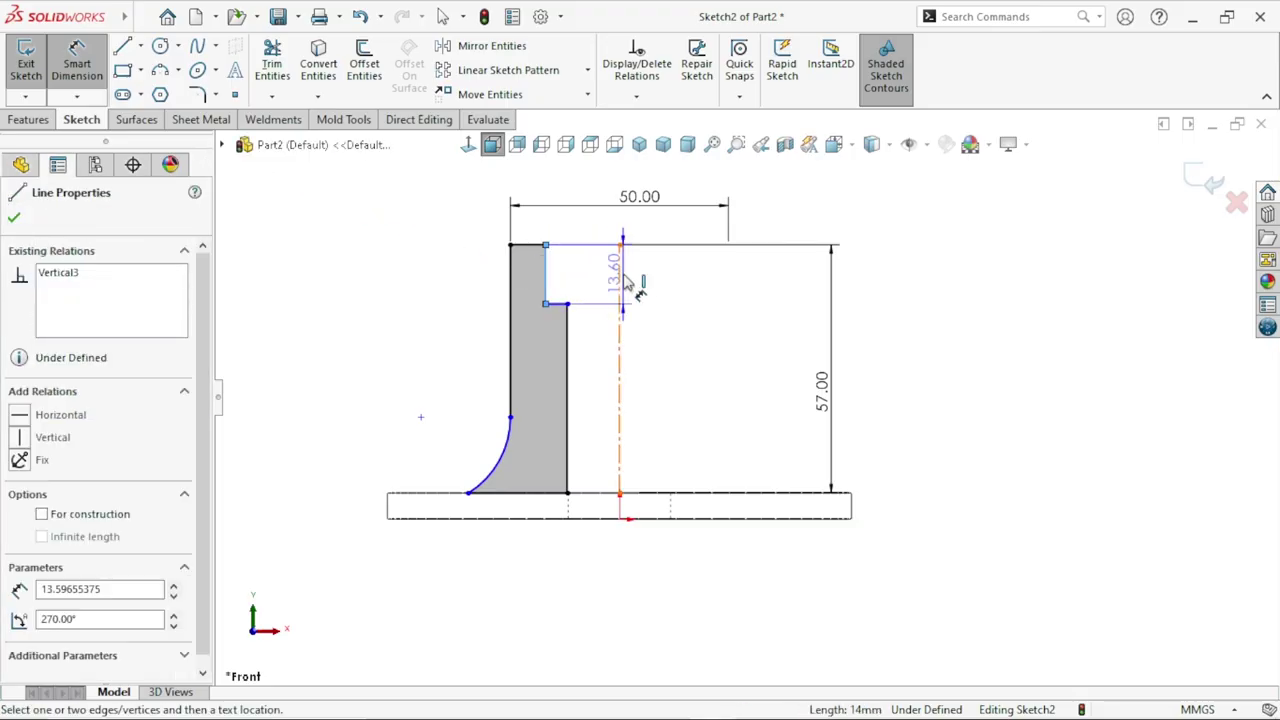
pyautogui.click(622, 282)
pyautogui.click(640, 243)
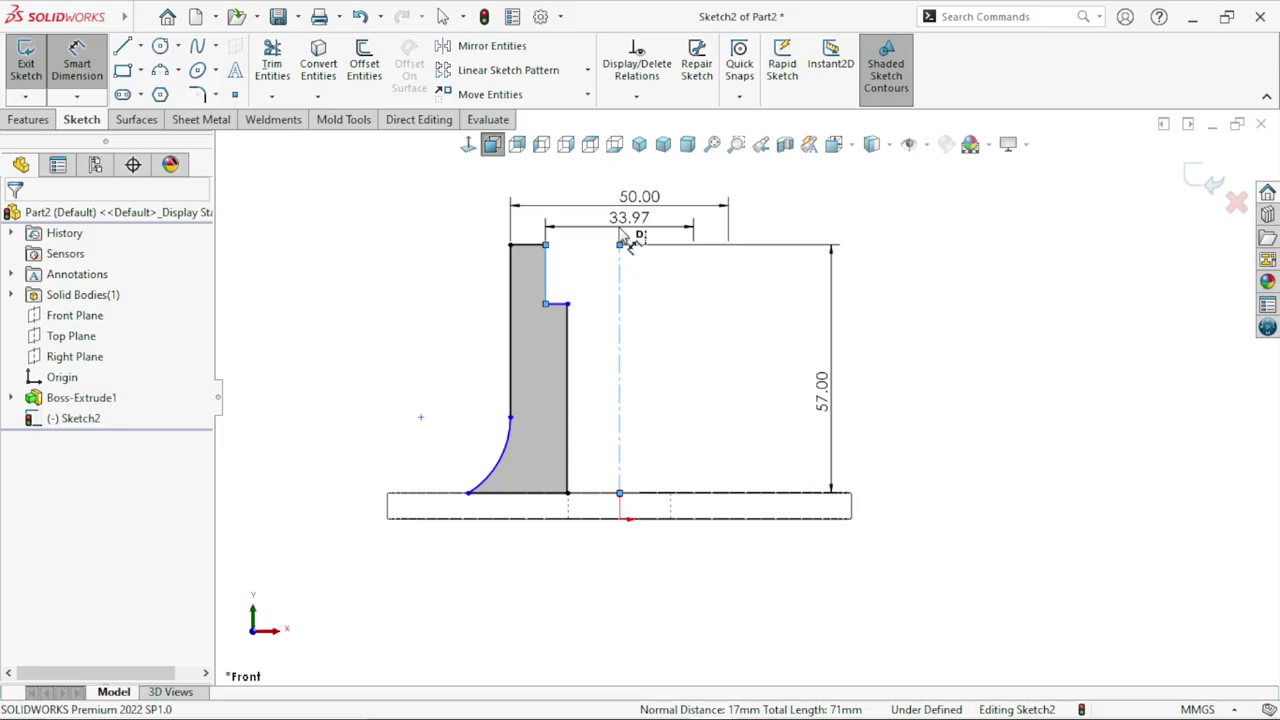
pyautogui.write('30')
pyautogui.press('Return')
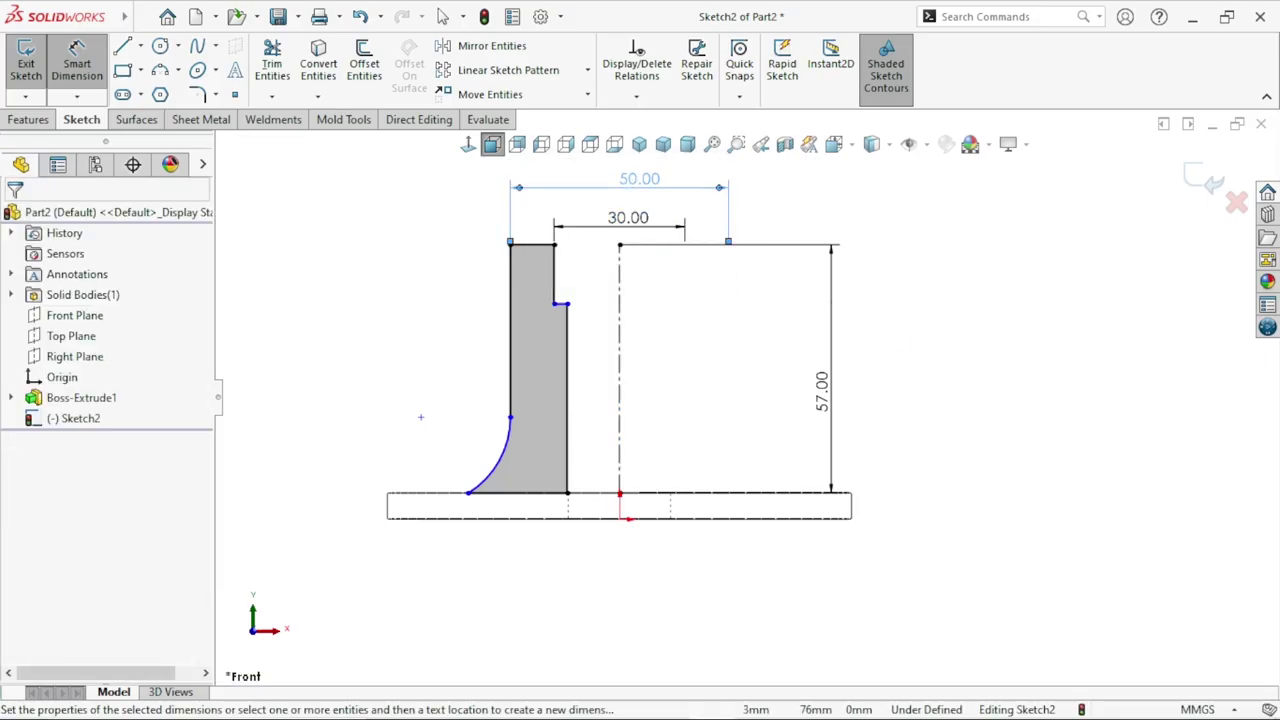
# Step: Dimension the step depth 10 mm below the profile's top edge
pyautogui.click(80, 62)
pyautogui.click(541, 246)
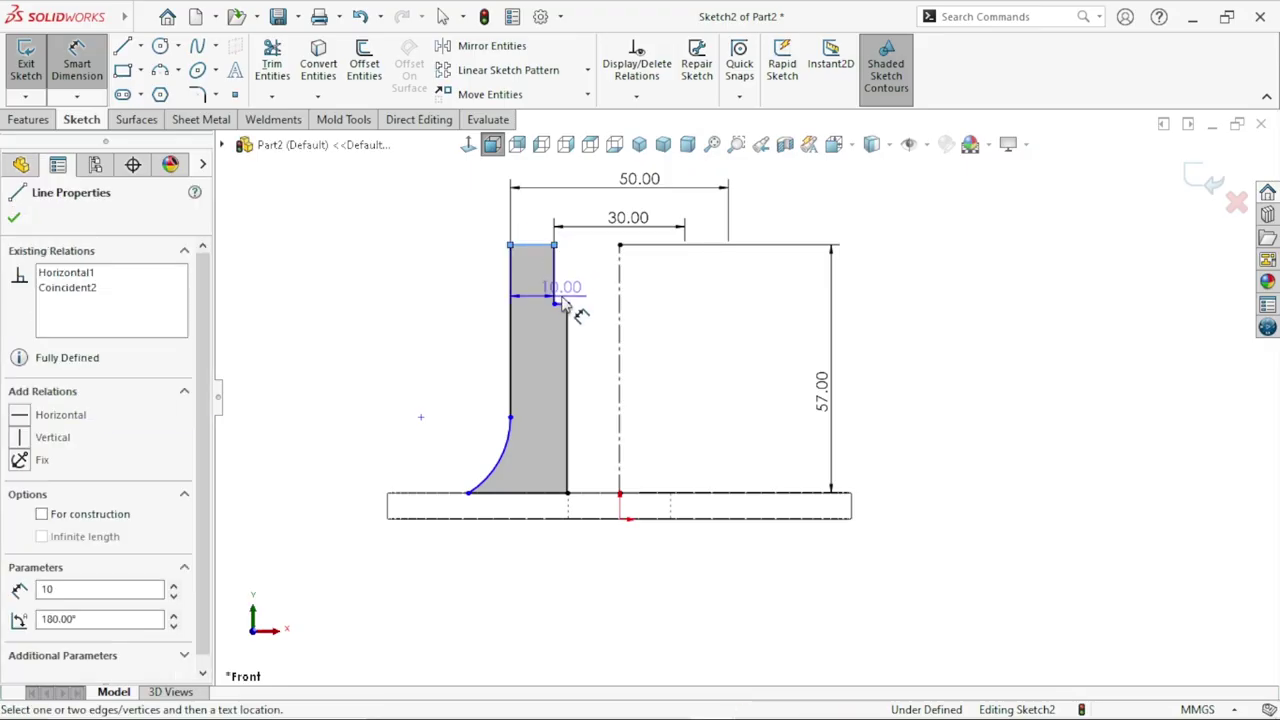
pyautogui.click(563, 305)
pyautogui.click(429, 290)
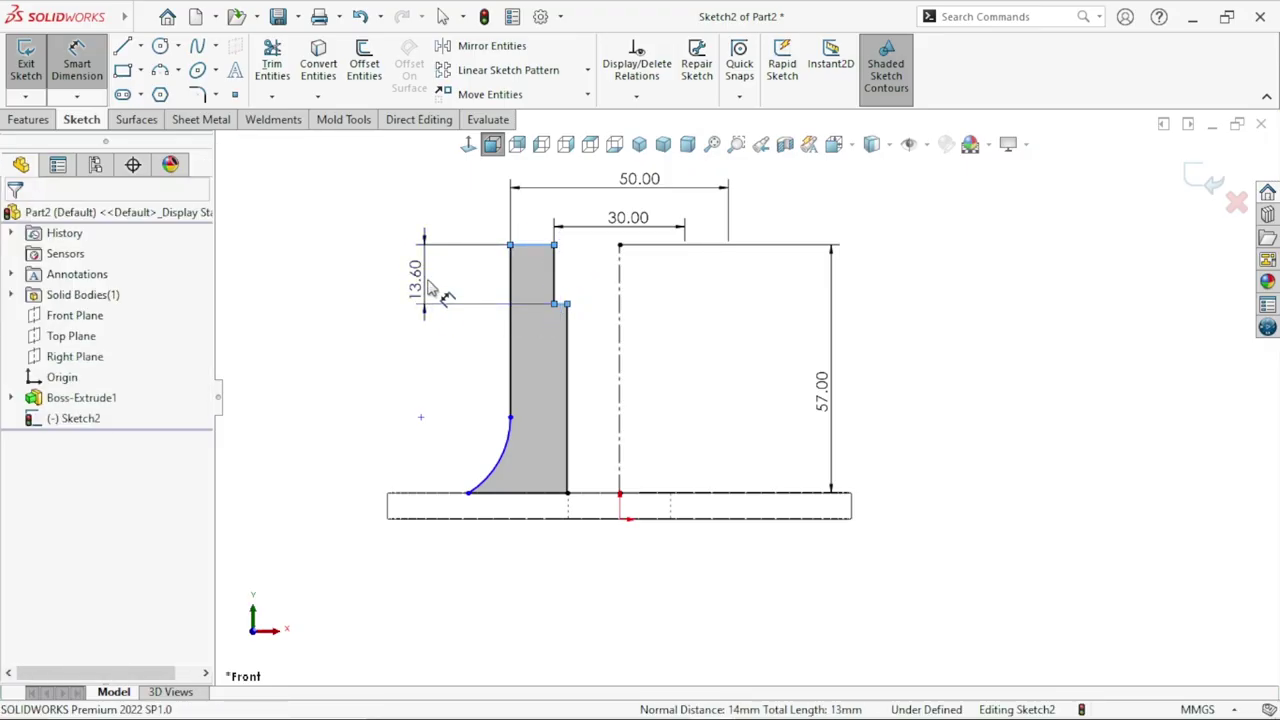
pyautogui.write('10')
pyautogui.press('Return')
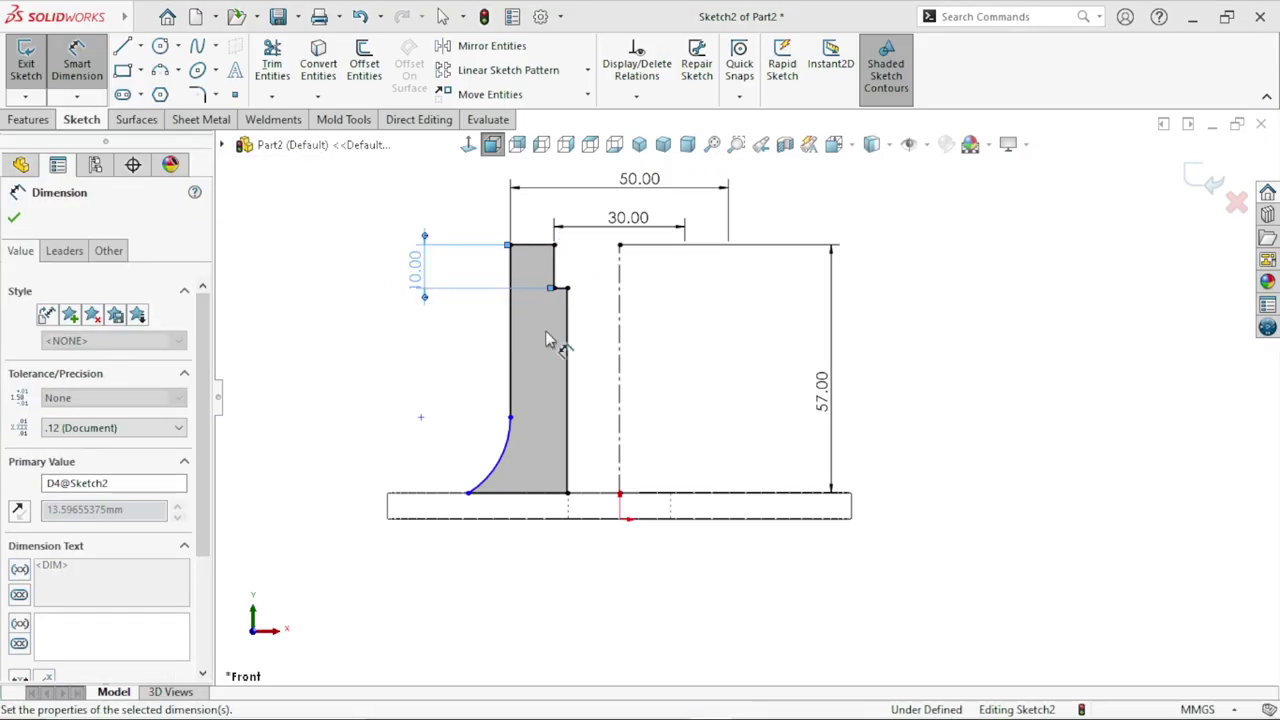
pyautogui.press('Escape')
pyautogui.scroll(1, 575, 430)
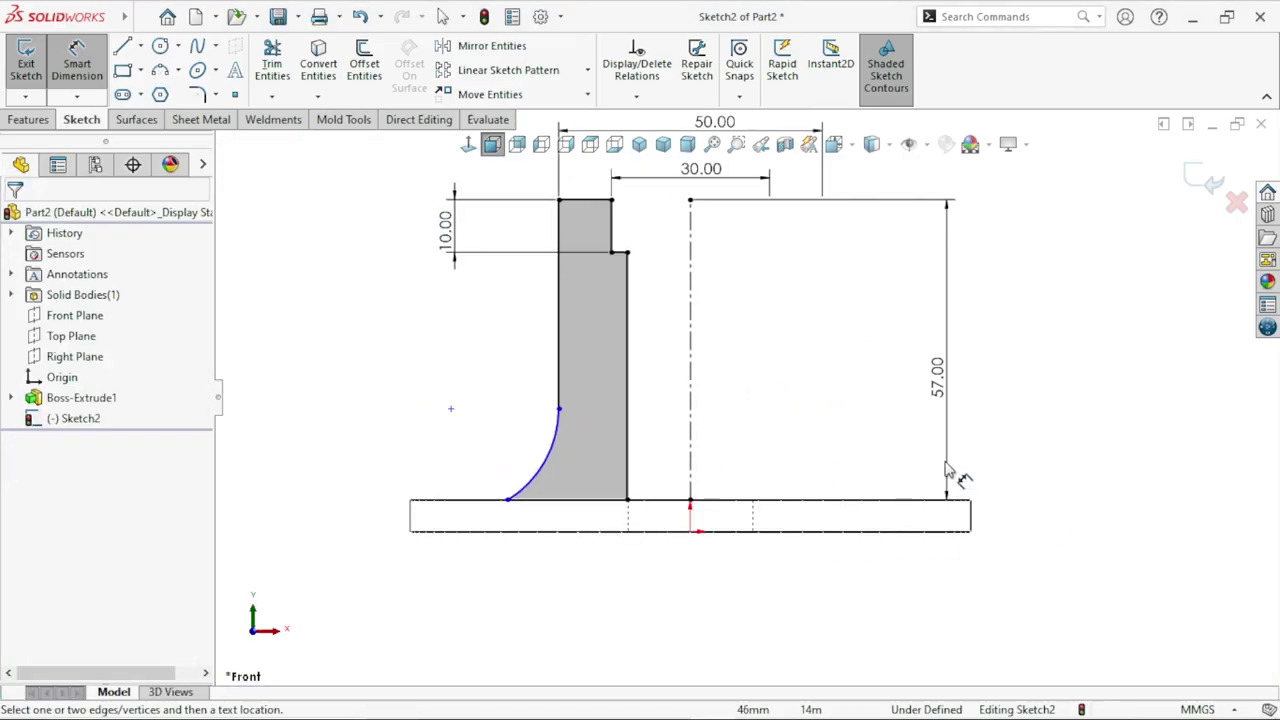
pyautogui.scroll(-2, 910, 558)
pyautogui.press('Escape')
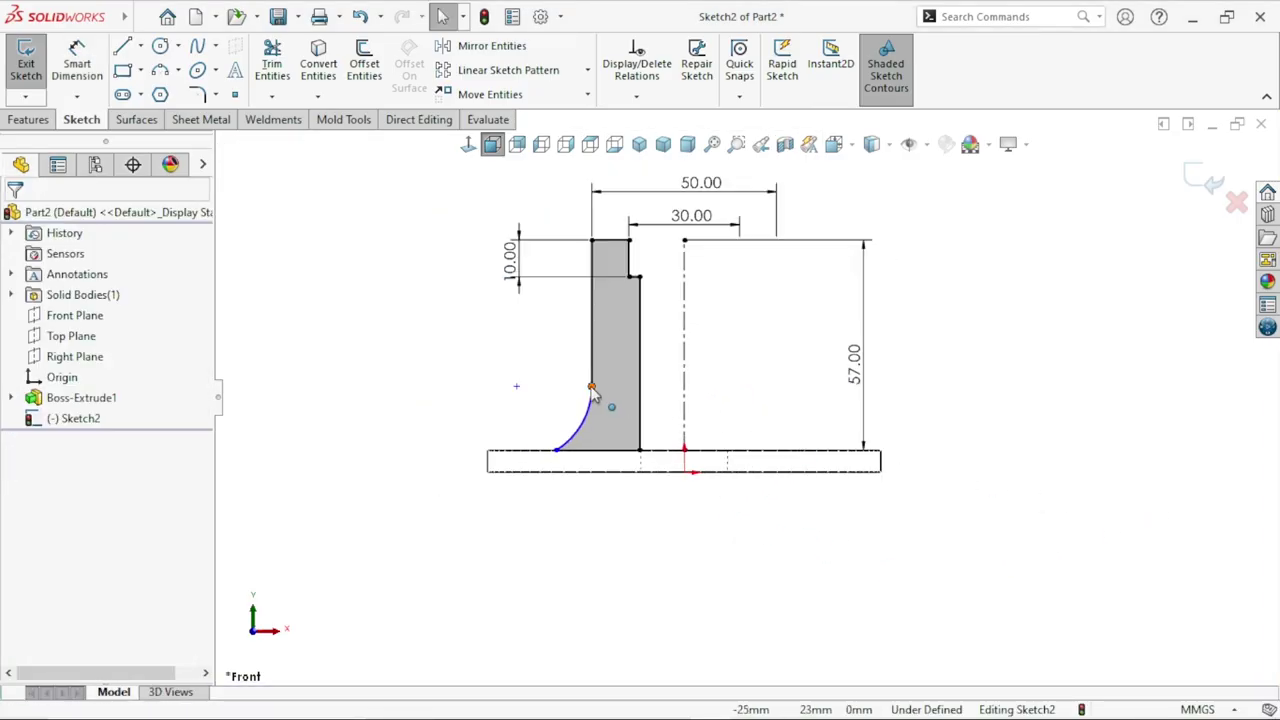
# Step: Make Sketch2's fillet arc tangent to the base's top edge
pyautogui.click(592, 389)
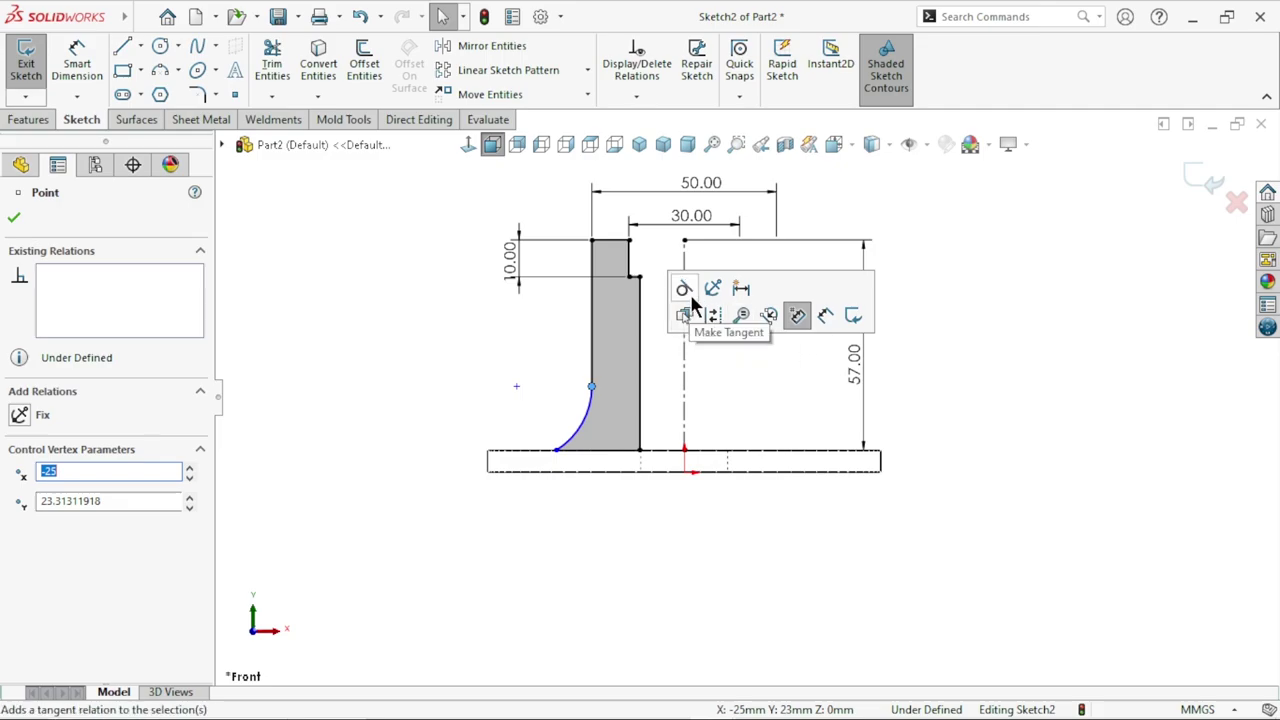
pyautogui.click(954, 496)
pyautogui.scroll(3, 600, 480)
pyautogui.scroll(1, 590, 425)
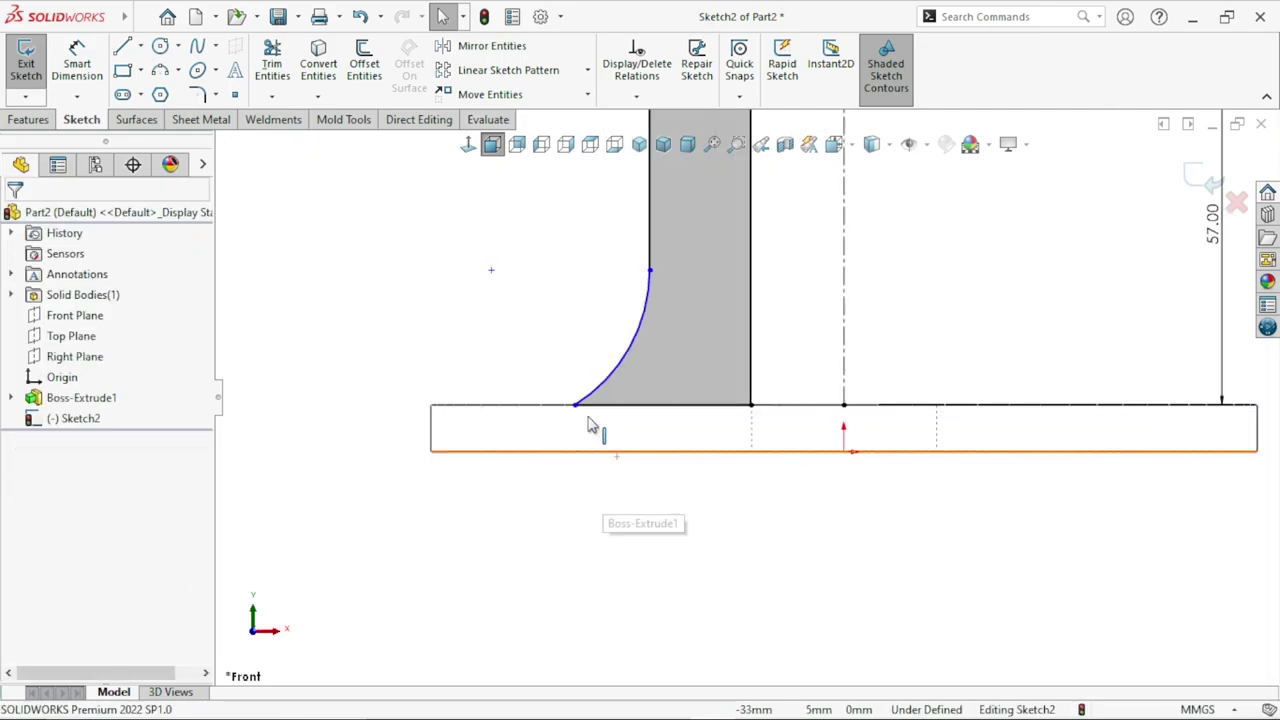
pyautogui.click(608, 392)
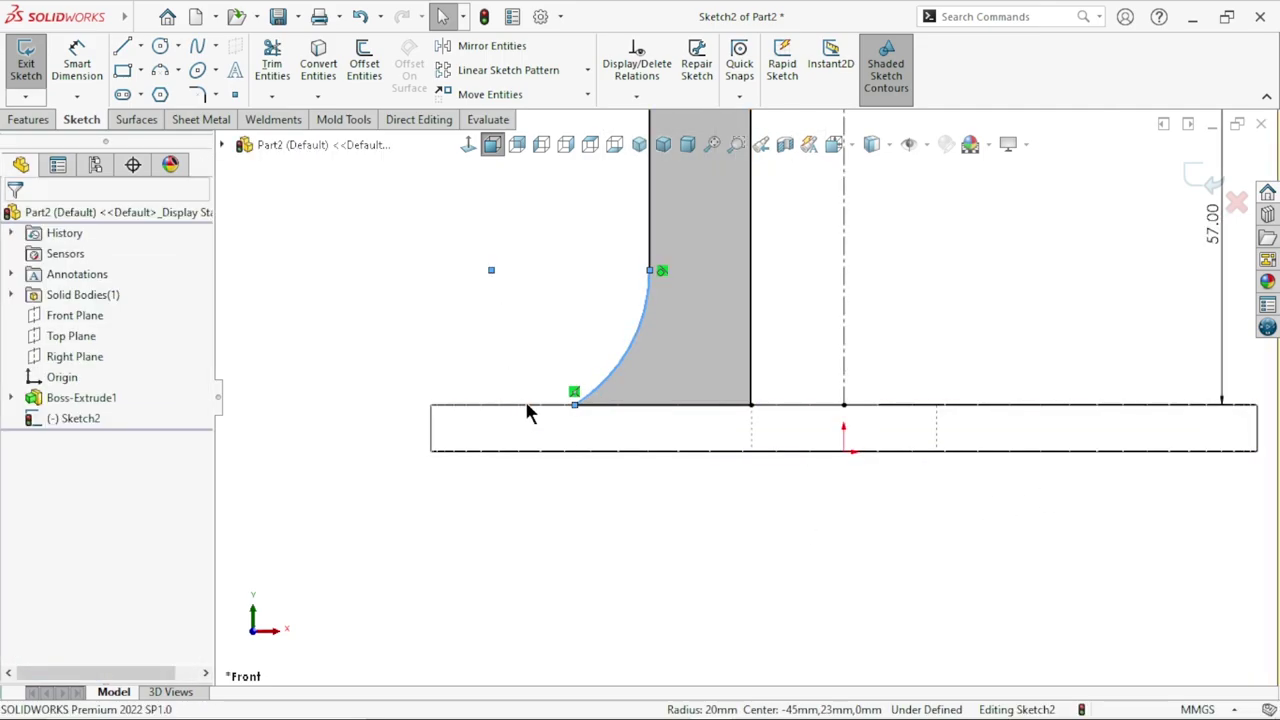
pyautogui.click(420, 363)
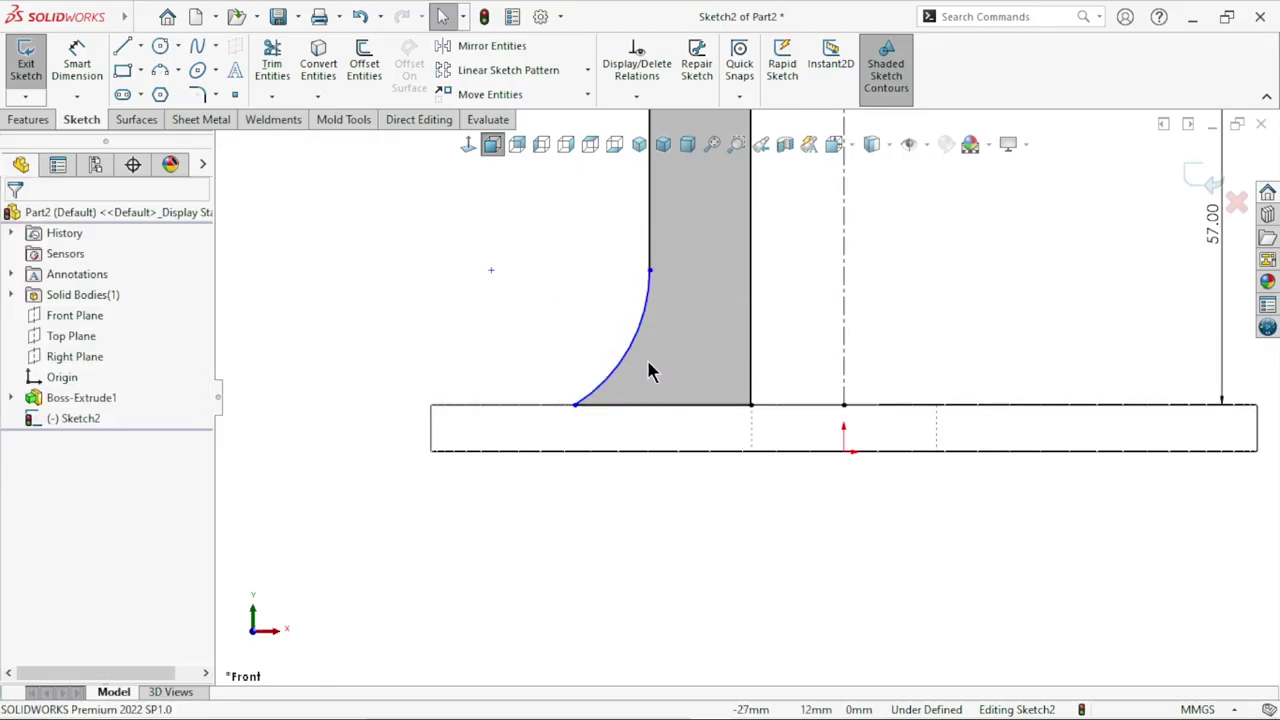
pyautogui.click(626, 372)
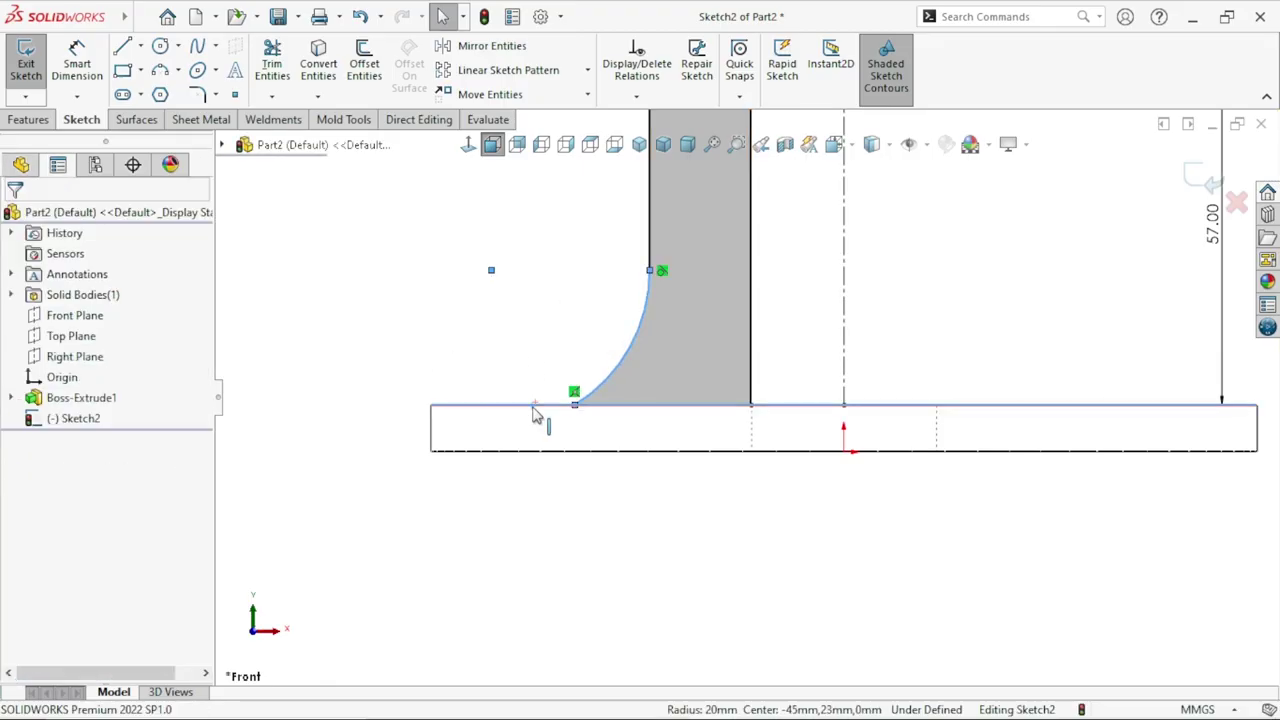
pyautogui.keyDown('ctrl'); pyautogui.click(535, 407); pyautogui.keyUp('ctrl')
pyautogui.click(586, 320)
pyautogui.click(557, 528)
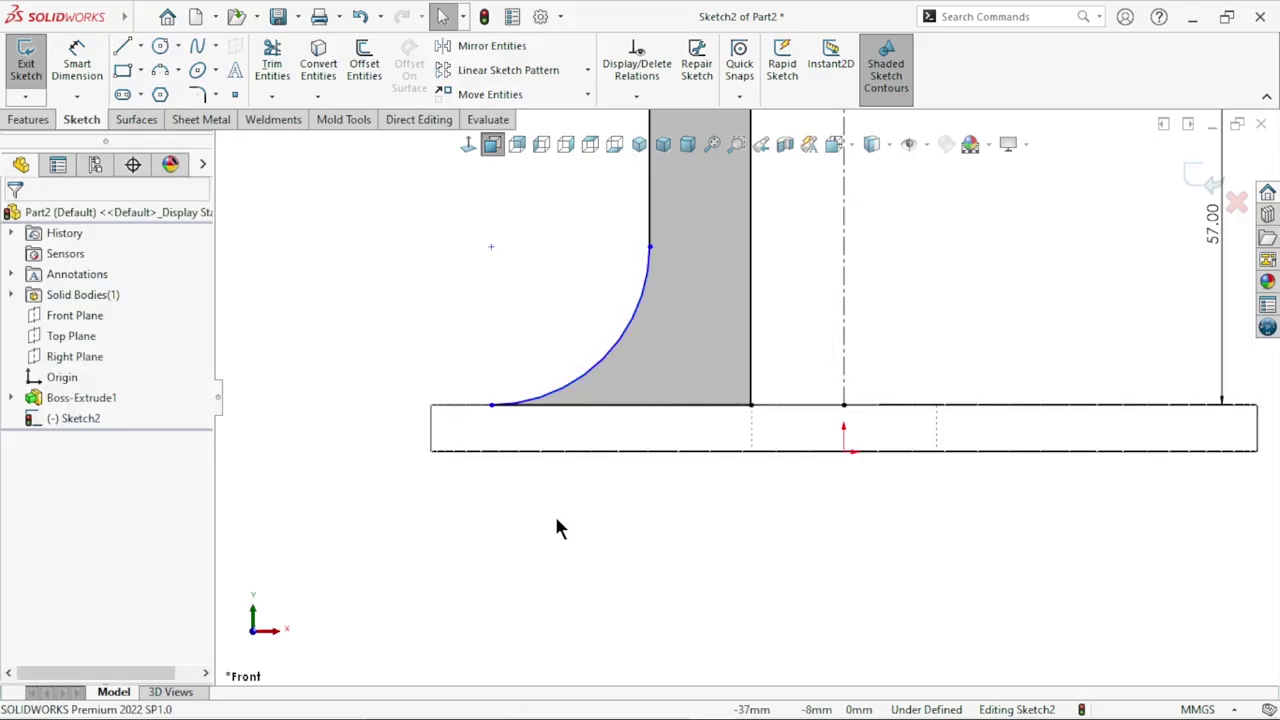
# Step: Add a relation between the profile's outer vertical line and the fillet arc
pyautogui.scroll(5, 740, 420)
pyautogui.scroll(-2, 840, 370)
pyautogui.scroll(-2, 750, 390)
pyautogui.scroll(-1, 646, 406)
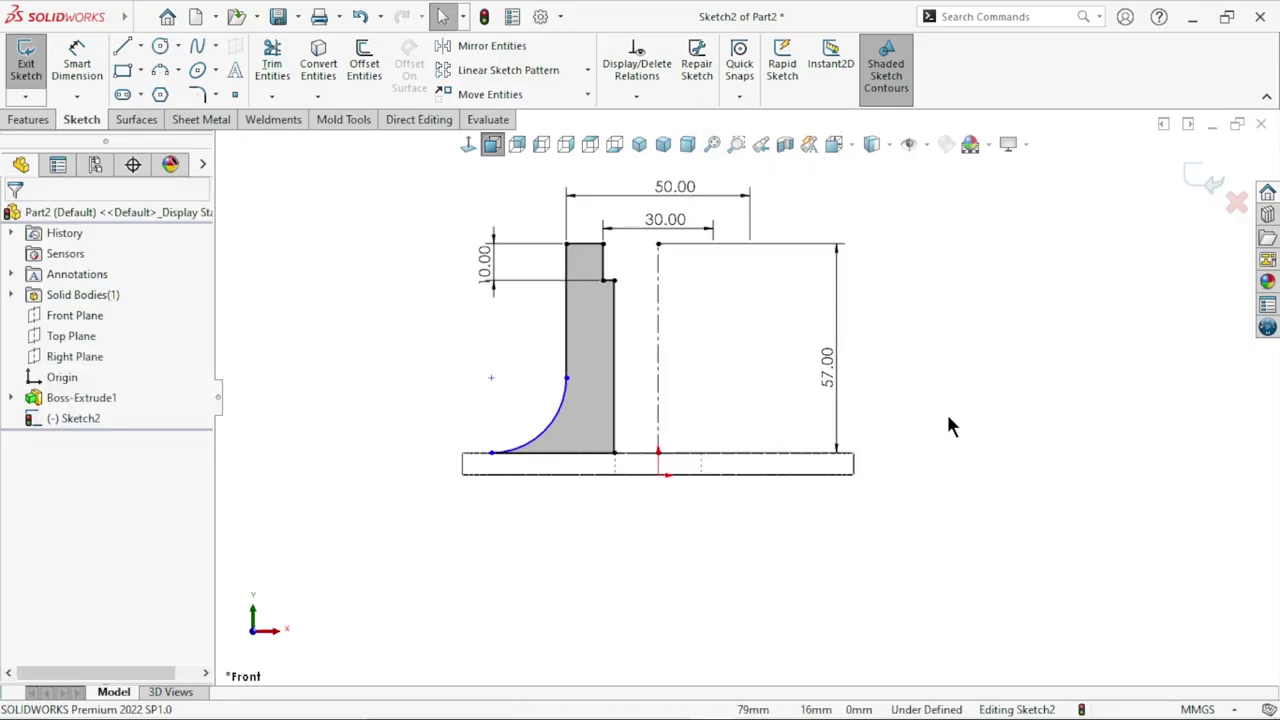
pyautogui.click(568, 362)
pyautogui.click(562, 396)
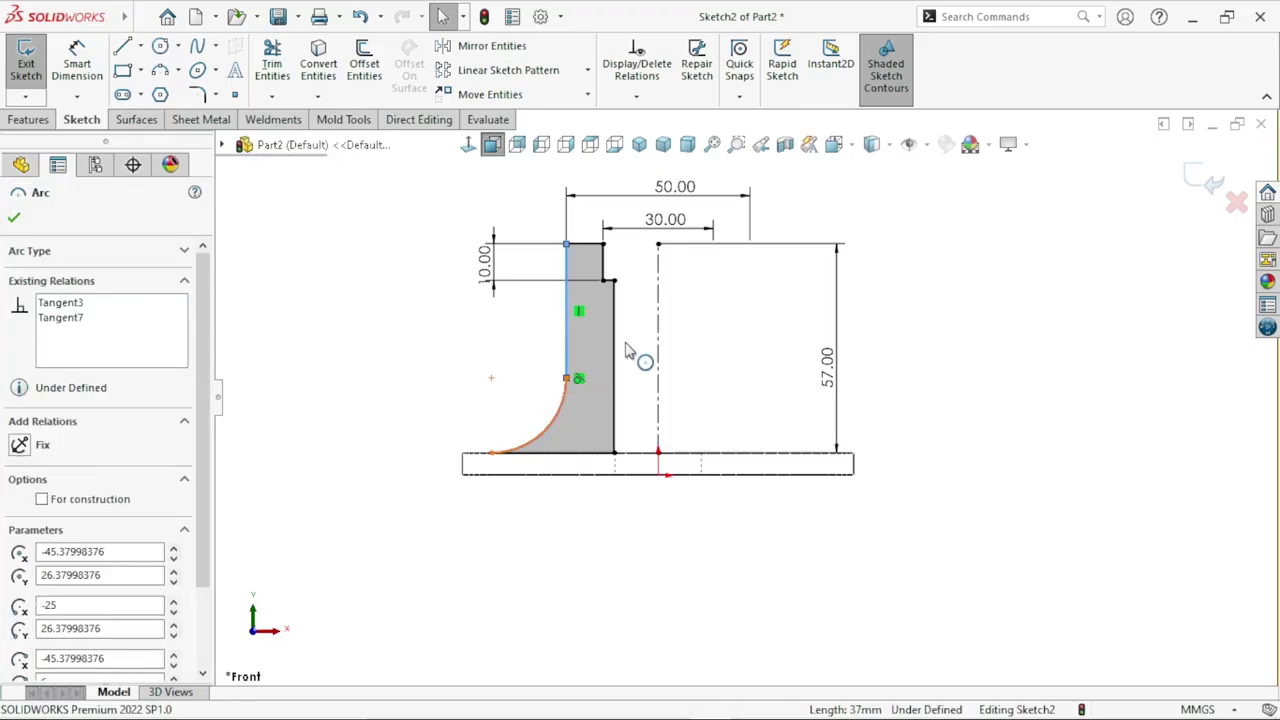
pyautogui.keyDown('ctrl'); pyautogui.click(567, 340); pyautogui.keyUp('ctrl')
pyautogui.click(938, 440)
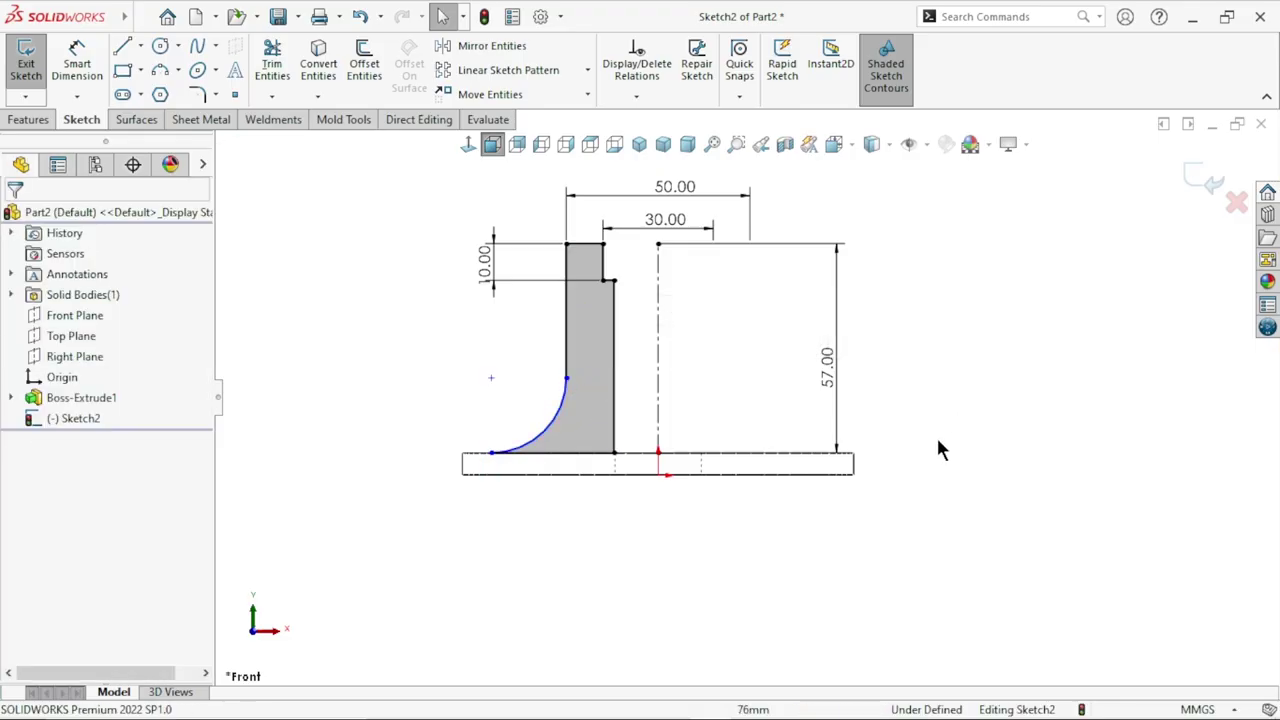
pyautogui.scroll(3, 782, 404)
pyautogui.scroll(-2, 718, 390)
pyautogui.scroll(-2, 718, 390)
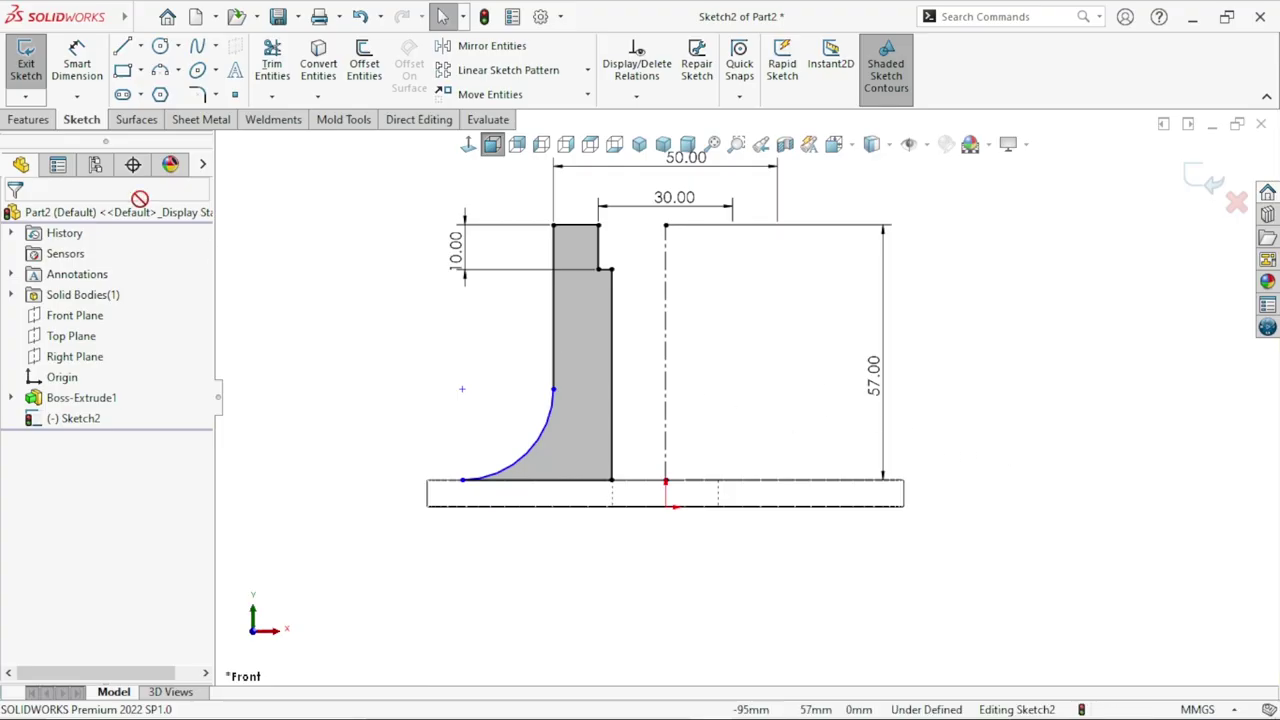
# Step: Dimension the fillet arc's radius as R16
pyautogui.click(72, 70)
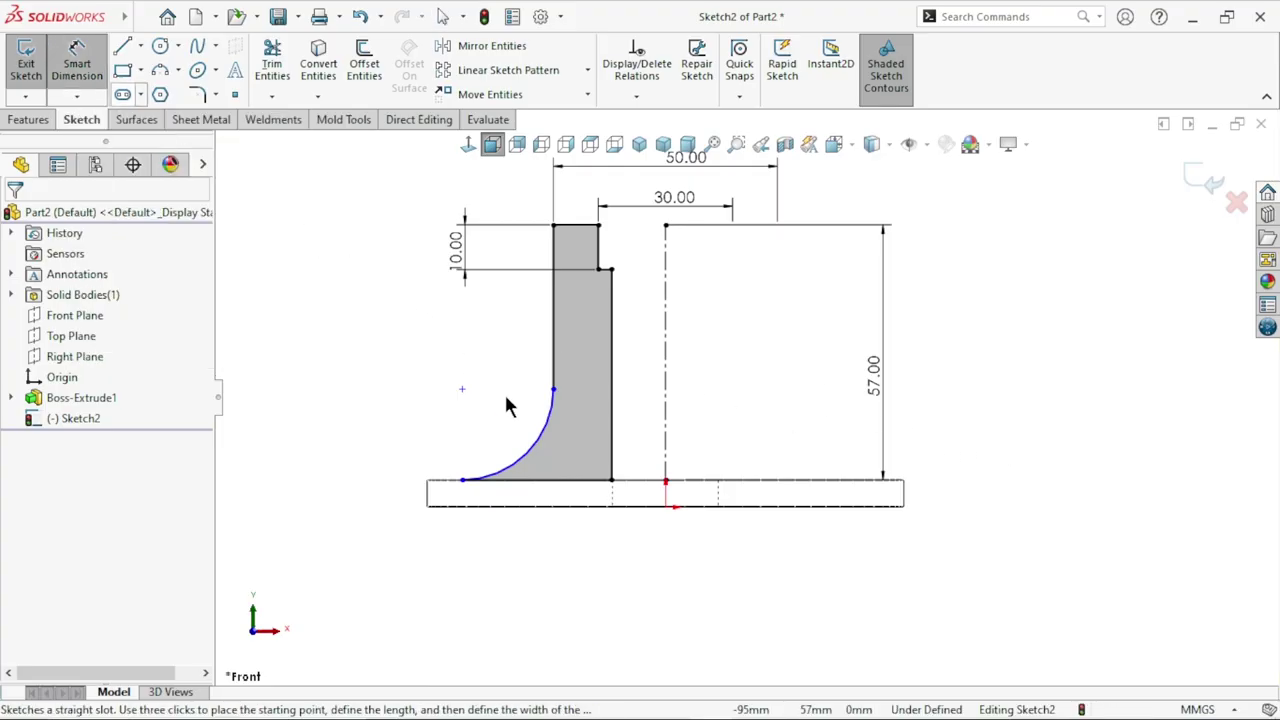
pyautogui.click(535, 452)
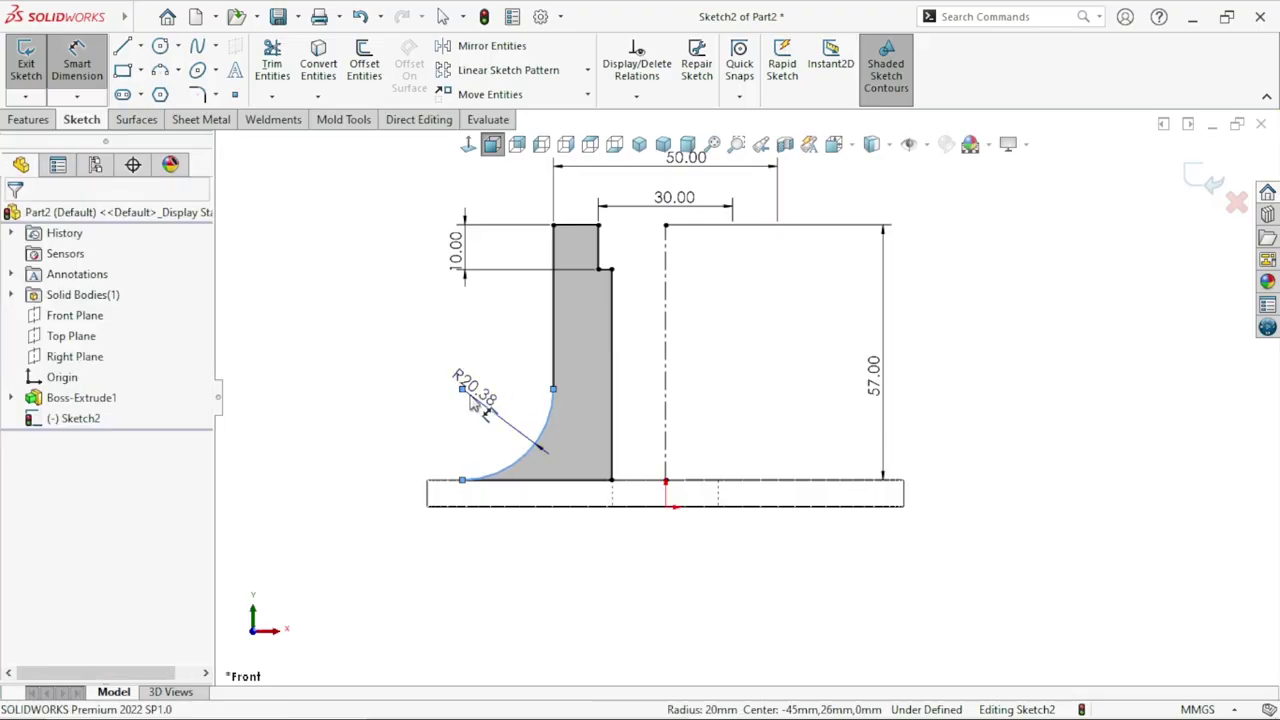
pyautogui.click(468, 393)
pyautogui.write('16')
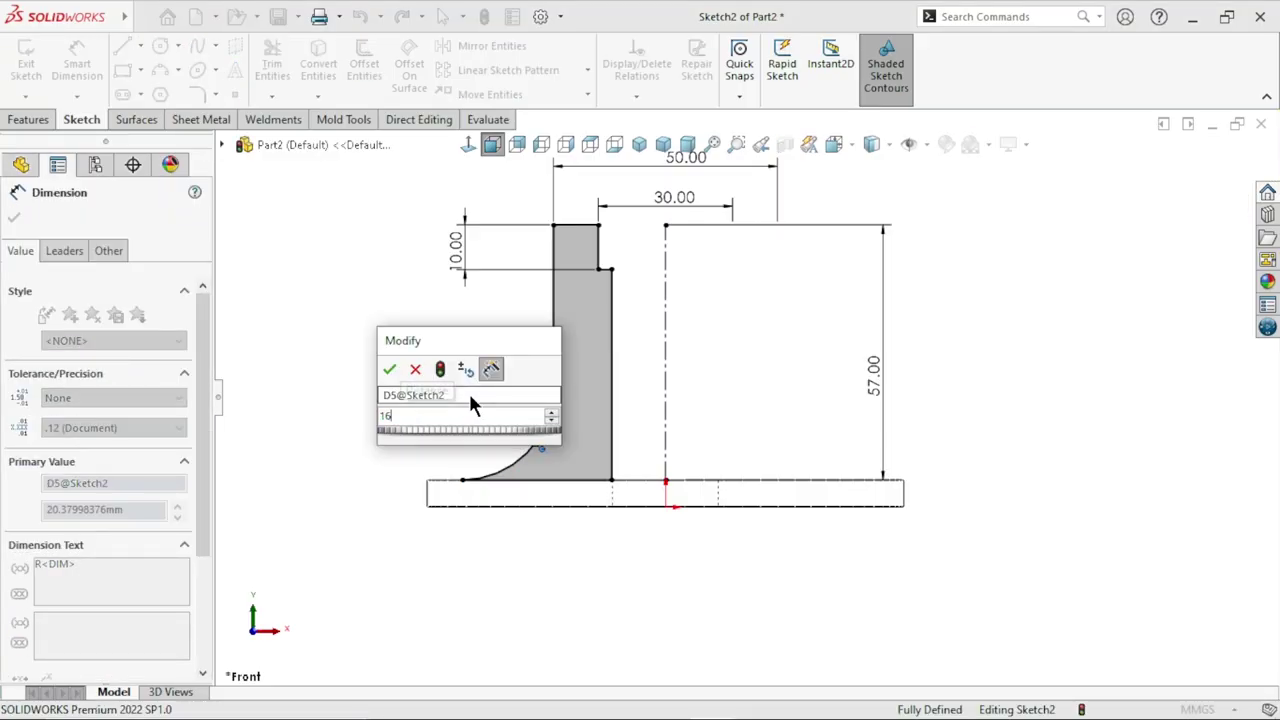
pyautogui.press('Return')
pyautogui.click(877, 523)
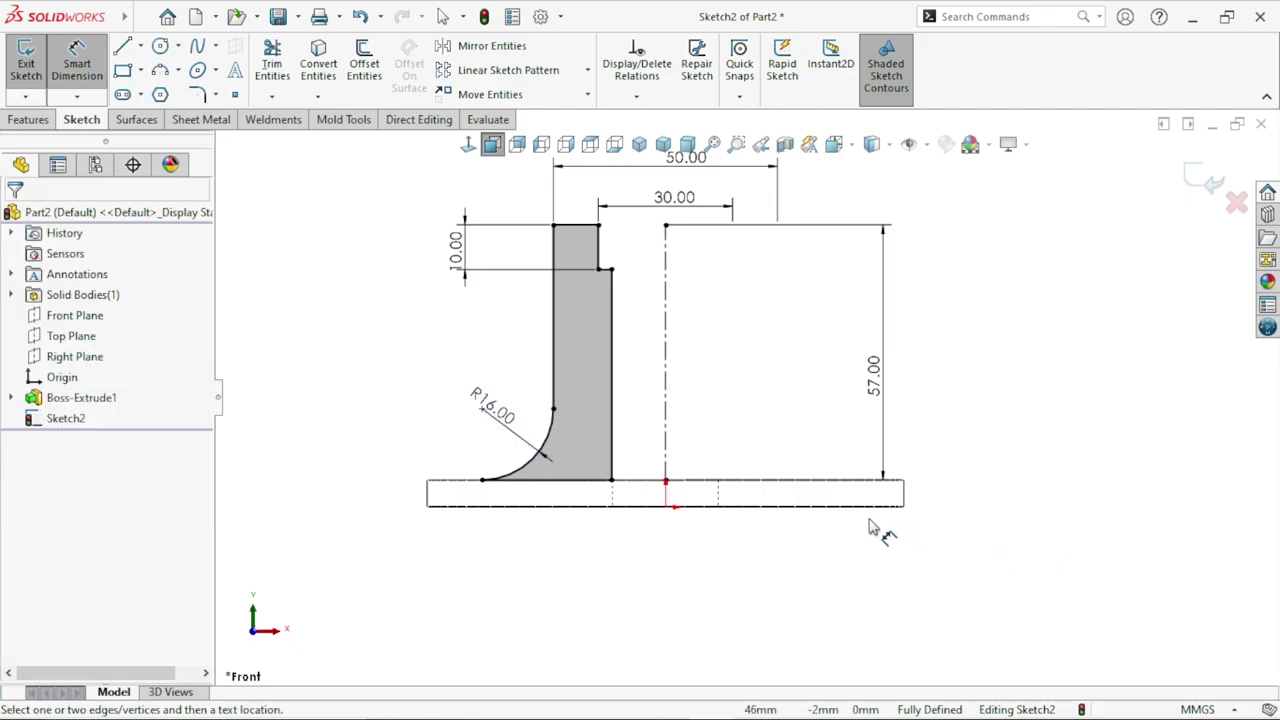
pyautogui.scroll(3, 757, 385)
pyautogui.scroll(-2, 757, 385)
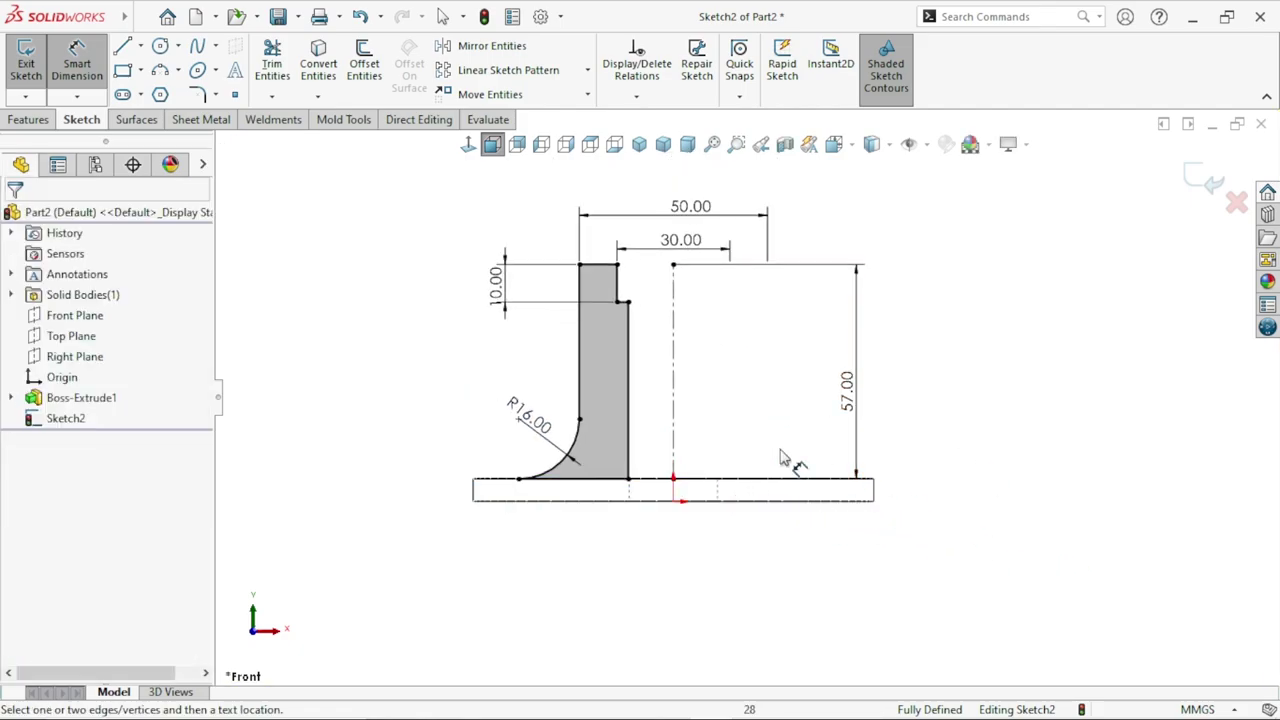
# Step: Add a driven 24.00 dimension from the inner vertical wall to the centerline
pyautogui.click(629, 385)
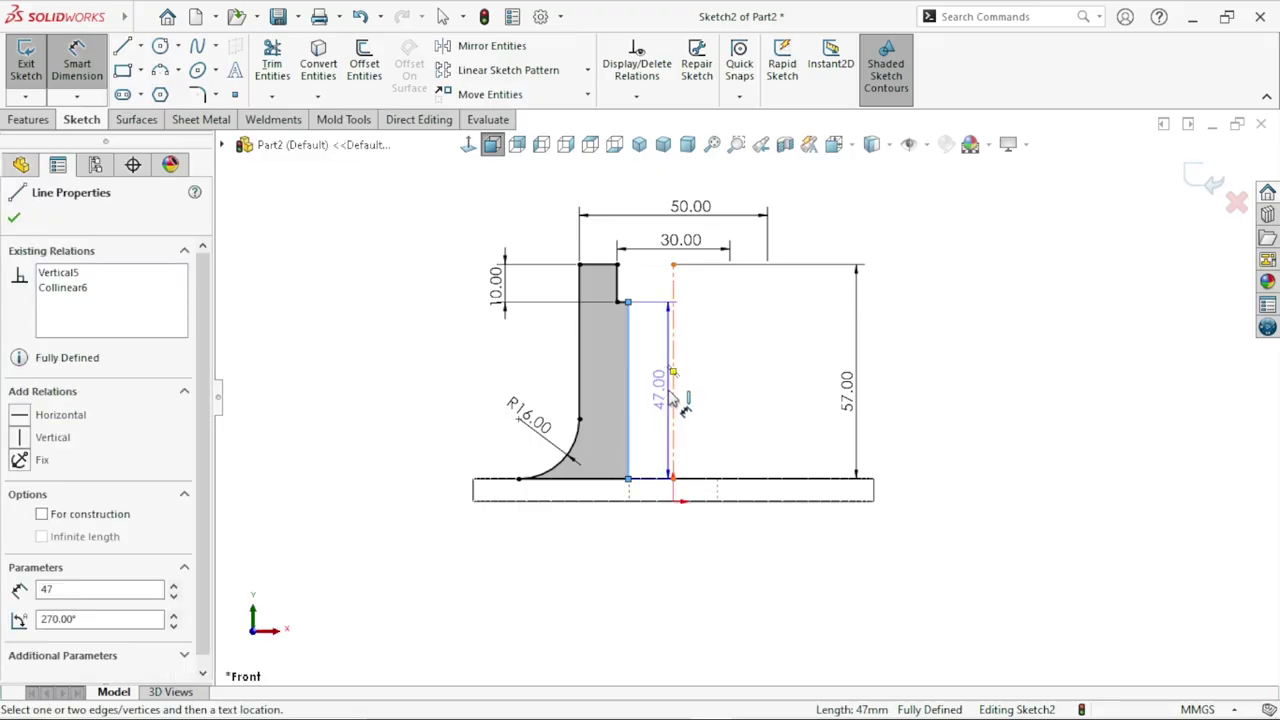
pyautogui.click(673, 390)
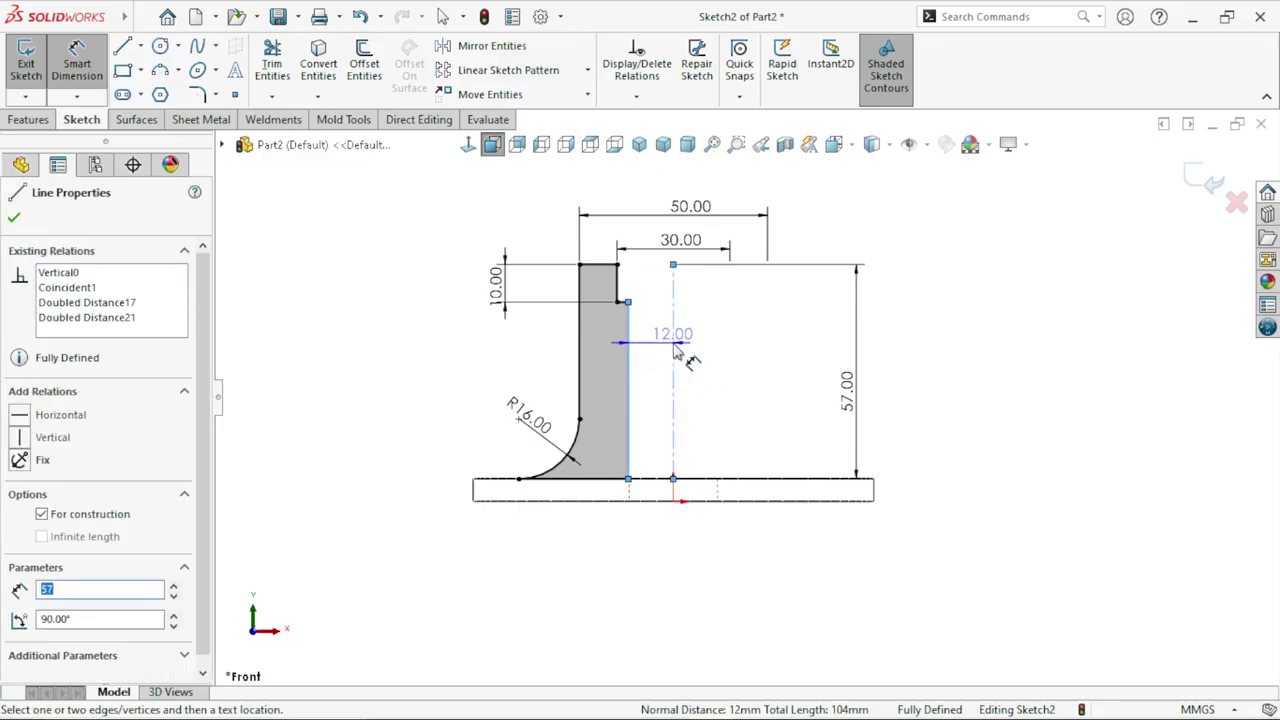
pyautogui.click(690, 338)
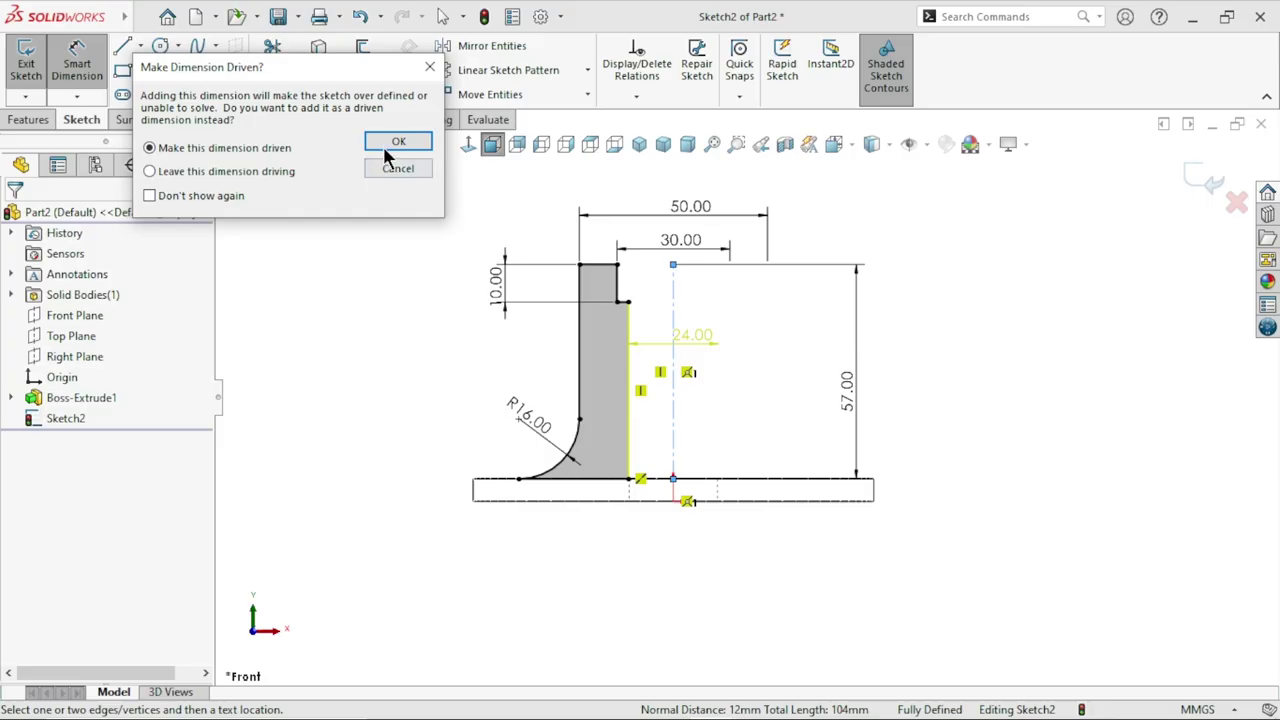
pyautogui.click(397, 142)
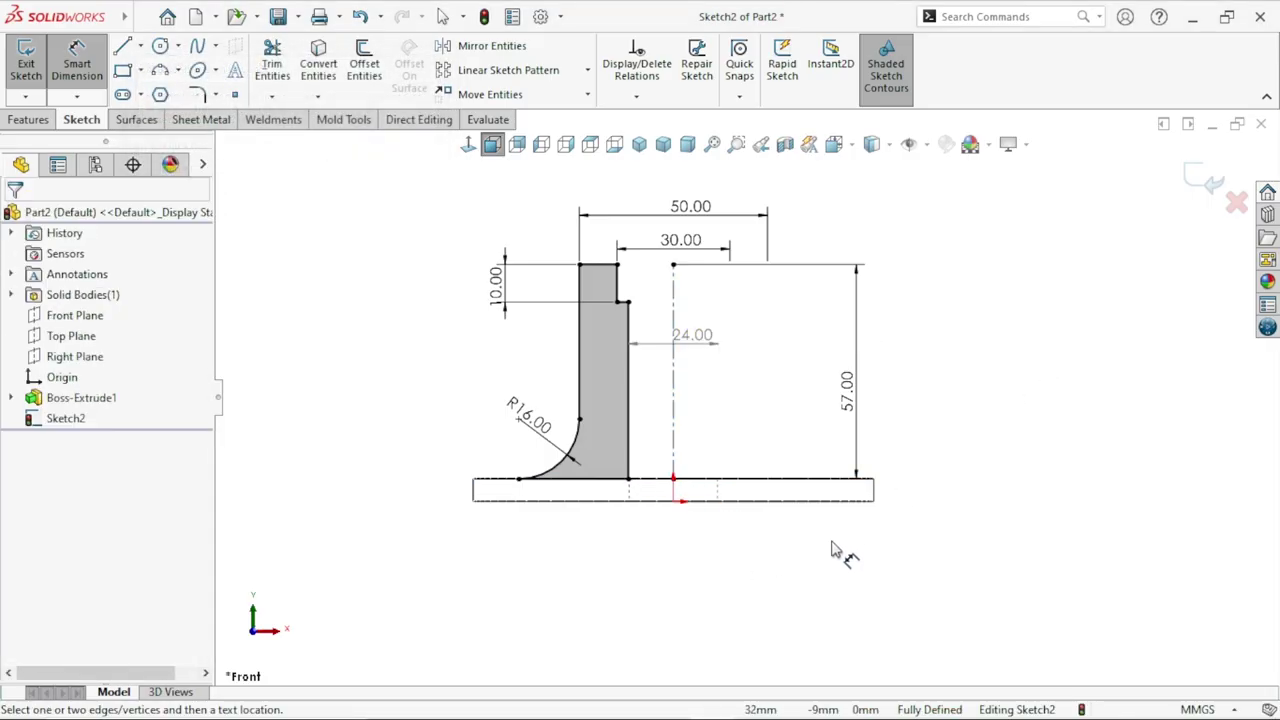
# Step: Revolve Sketch2 360° about Line1, previewed shaded with edges, then orbit to the flange underside
pyautogui.click(22, 119)
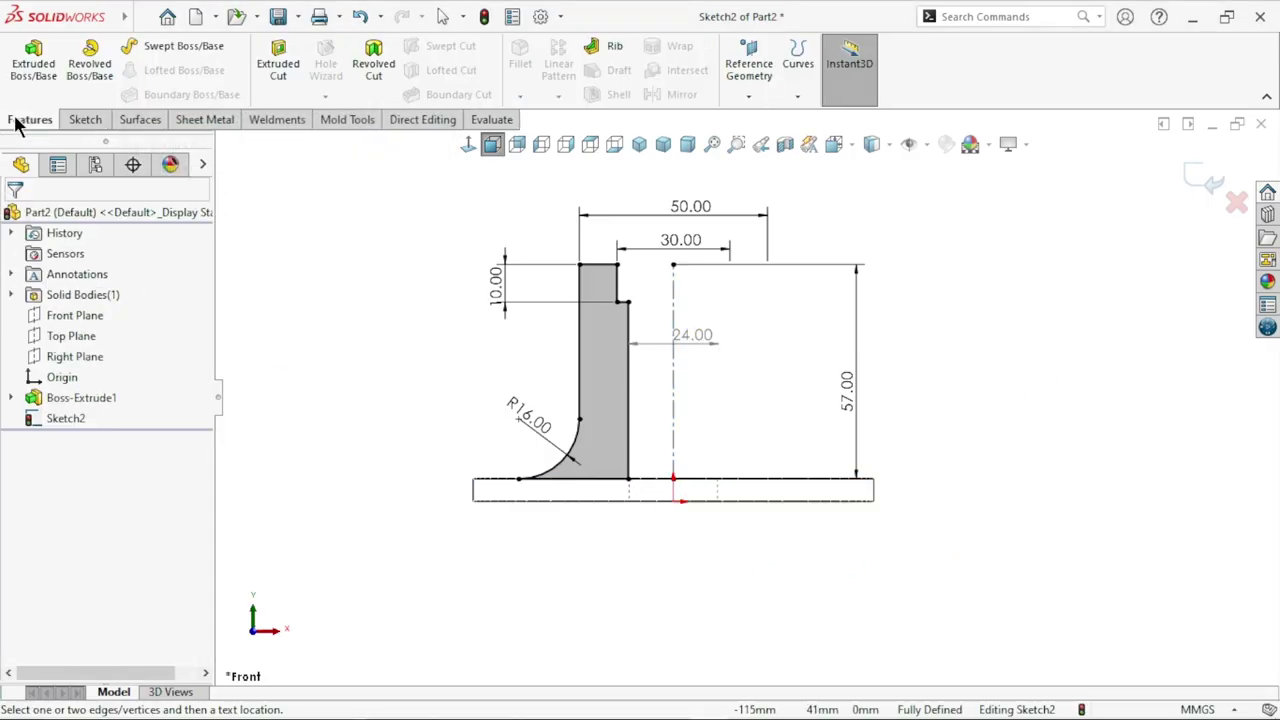
pyautogui.click(97, 80)
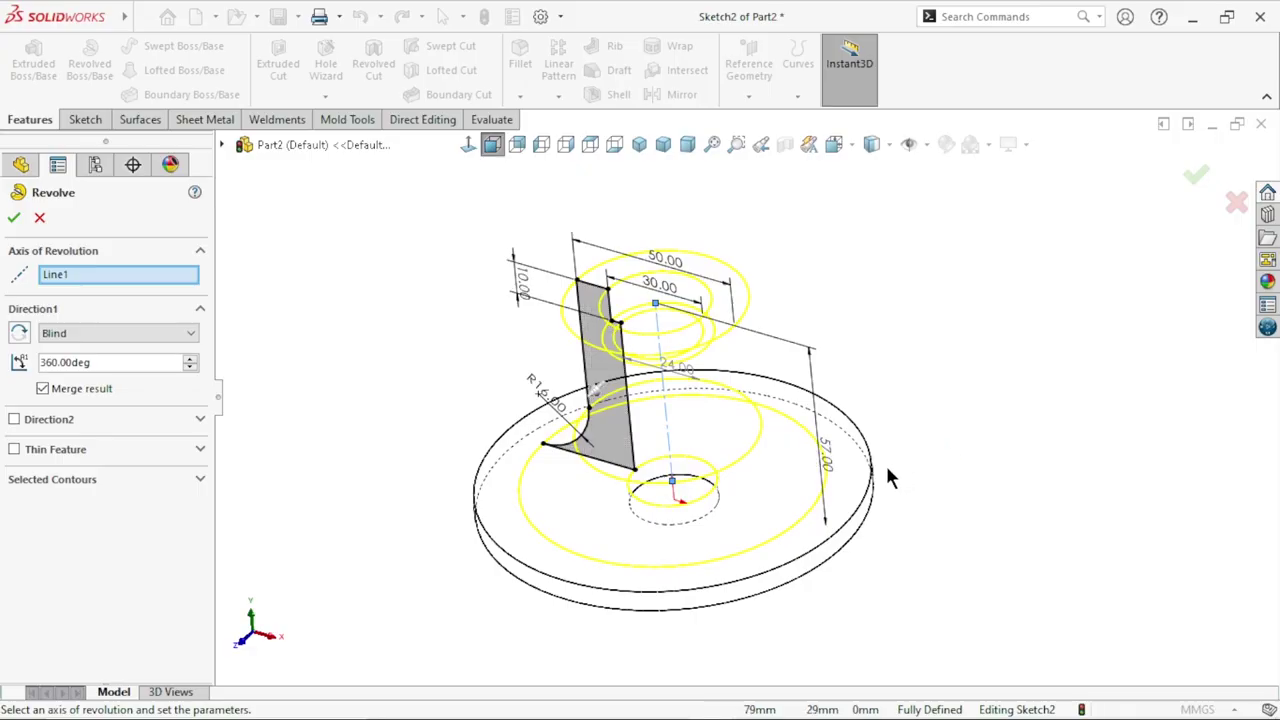
pyautogui.click(884, 146)
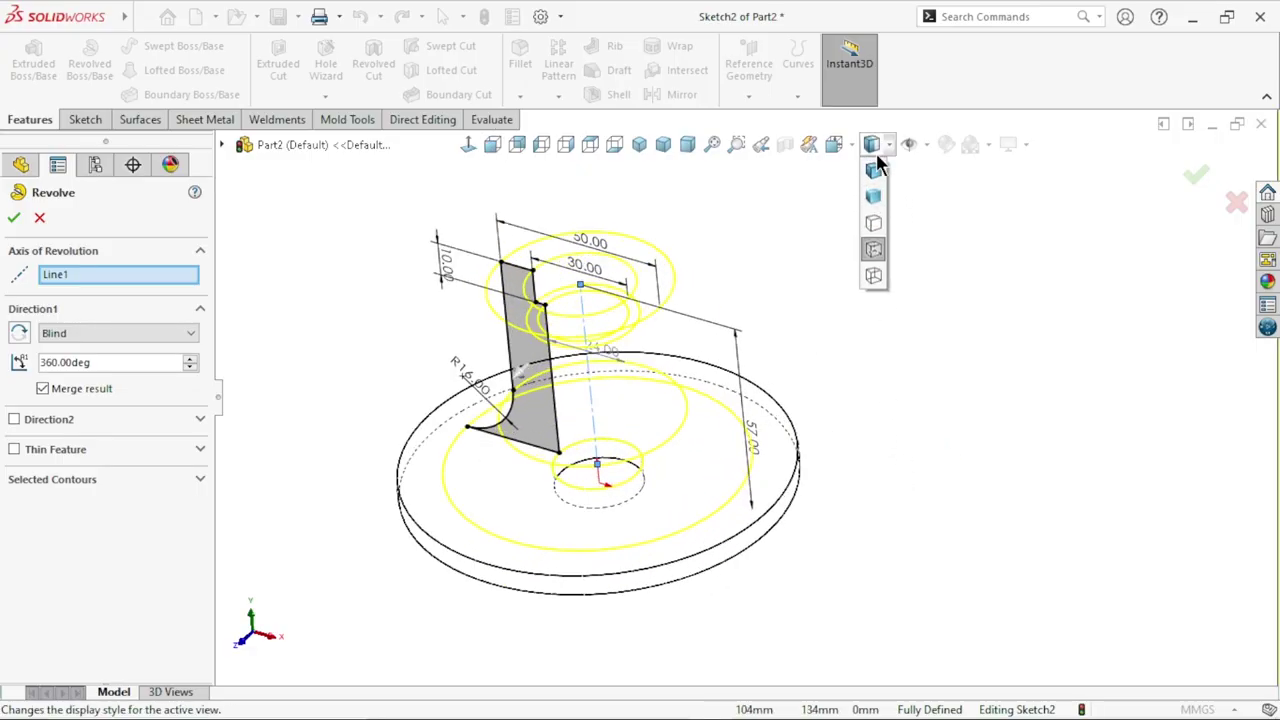
pyautogui.click(873, 166)
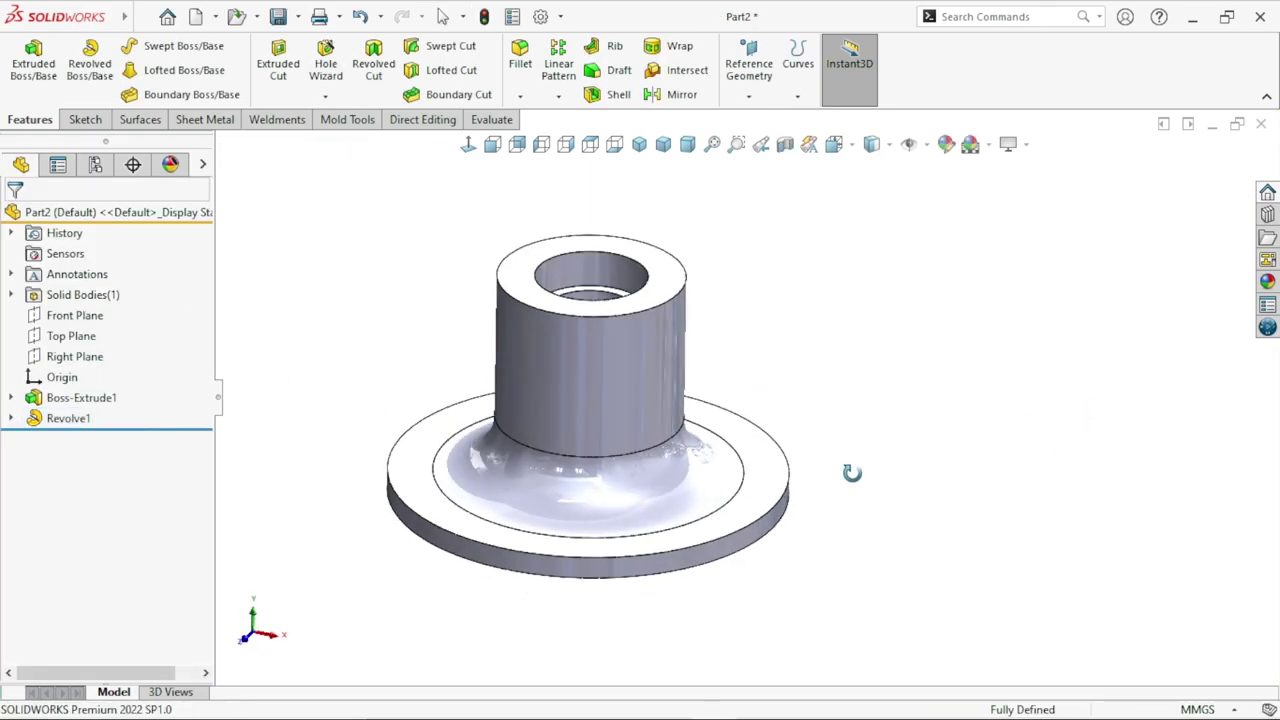
pyautogui.moveTo(851, 473); pyautogui.dragTo(857, 434, button='middle')
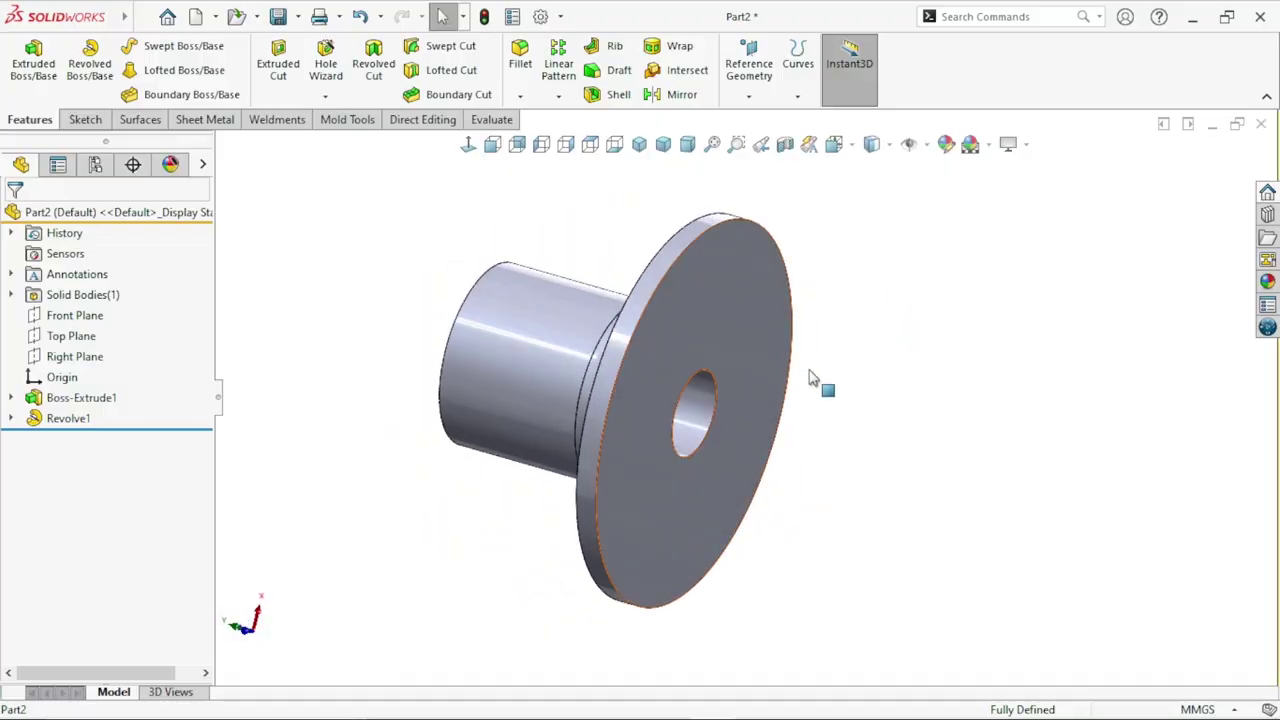
# Step: Sketch a Ø28 circle centred on the origin on the flange's bottom face
pyautogui.click(780, 340)
pyautogui.click(833, 294)
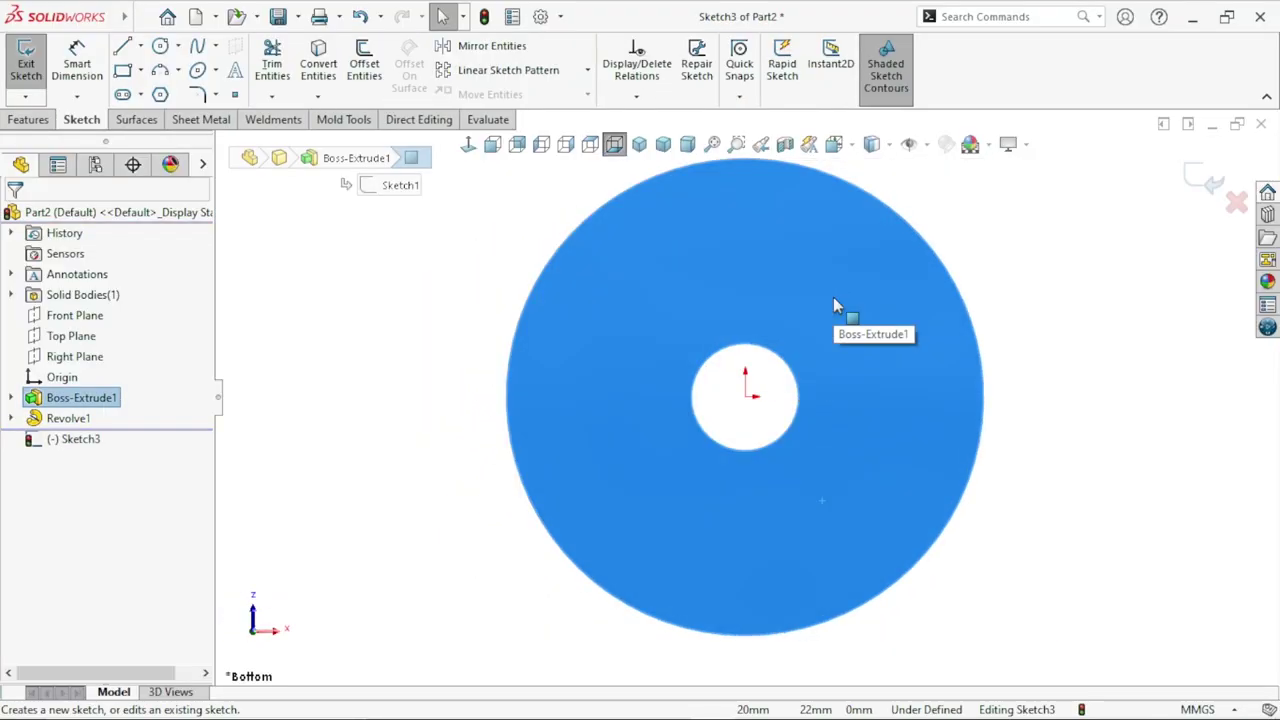
pyautogui.click(160, 46)
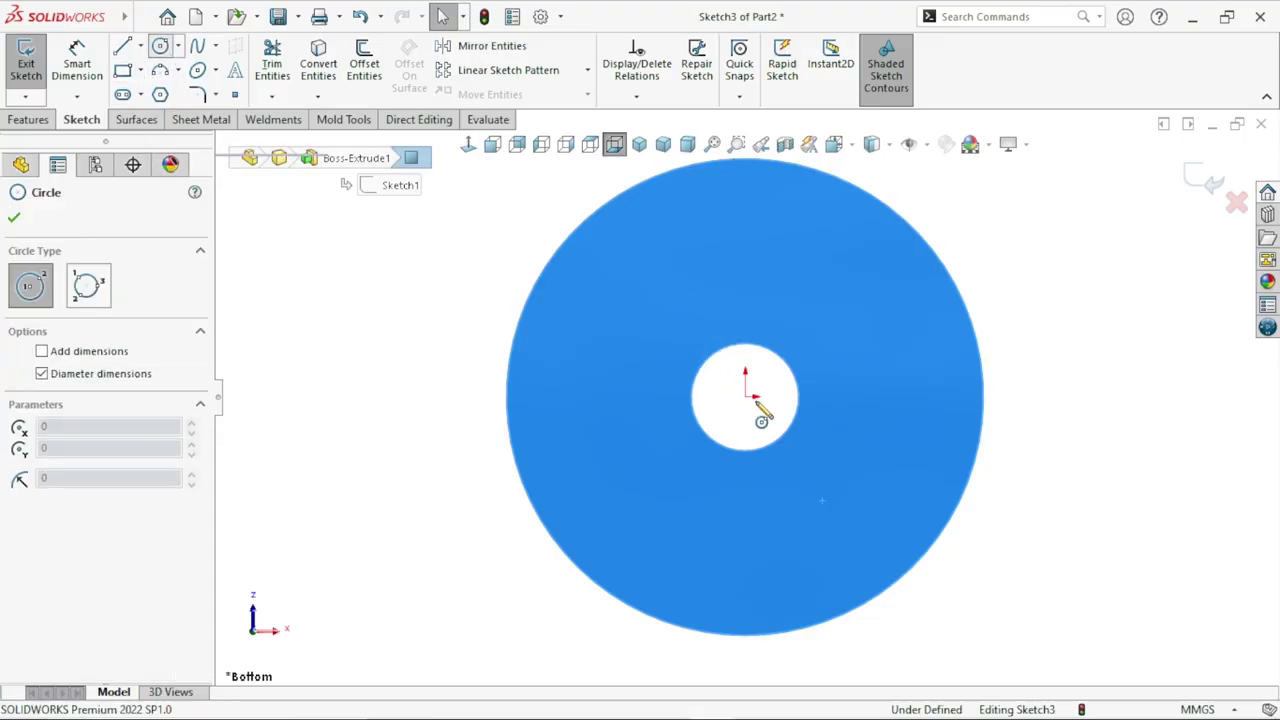
pyautogui.click(745, 396)
pyautogui.click(740, 335)
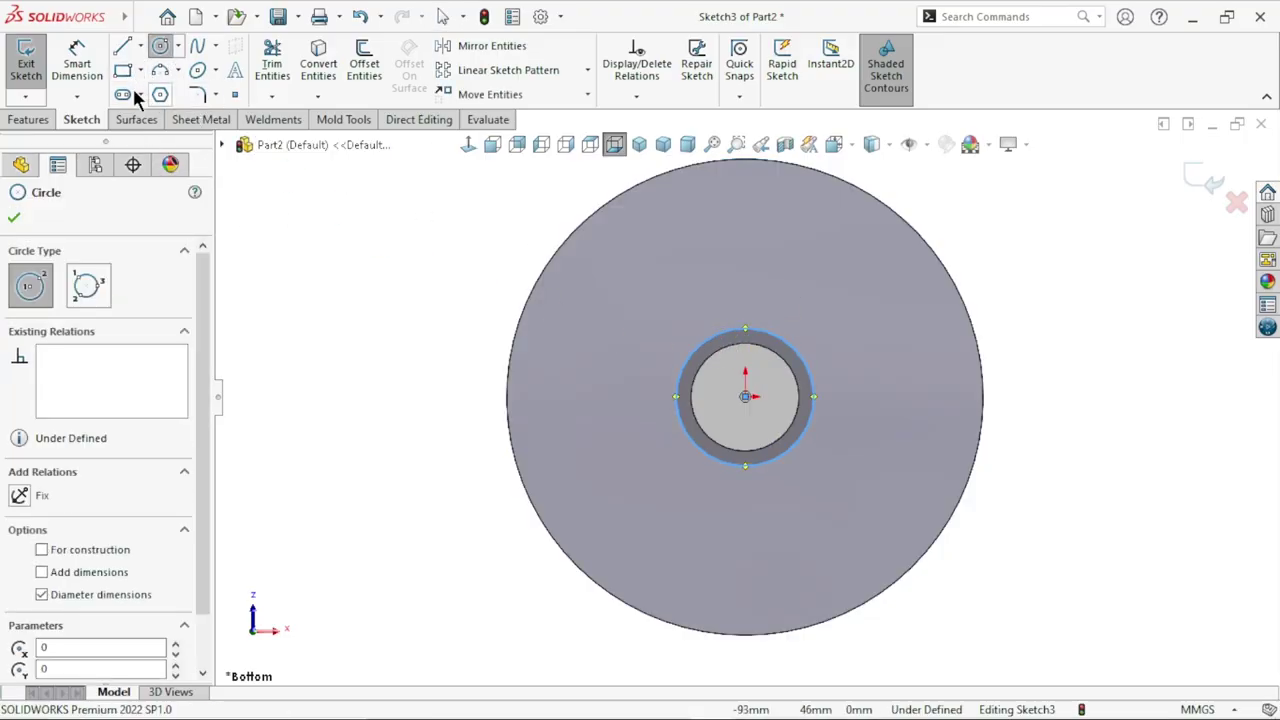
pyautogui.press('Escape')
pyautogui.click(815, 412)
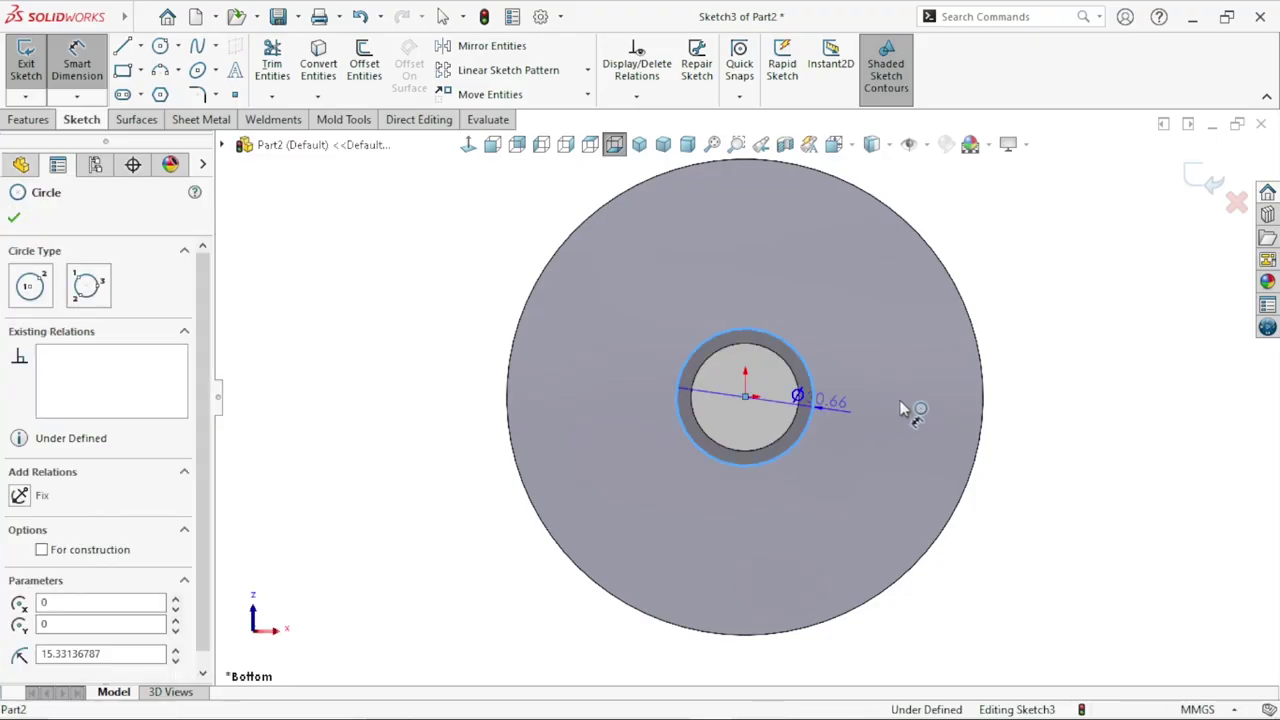
pyautogui.click(903, 409)
pyautogui.write('28')
pyautogui.press('Return')
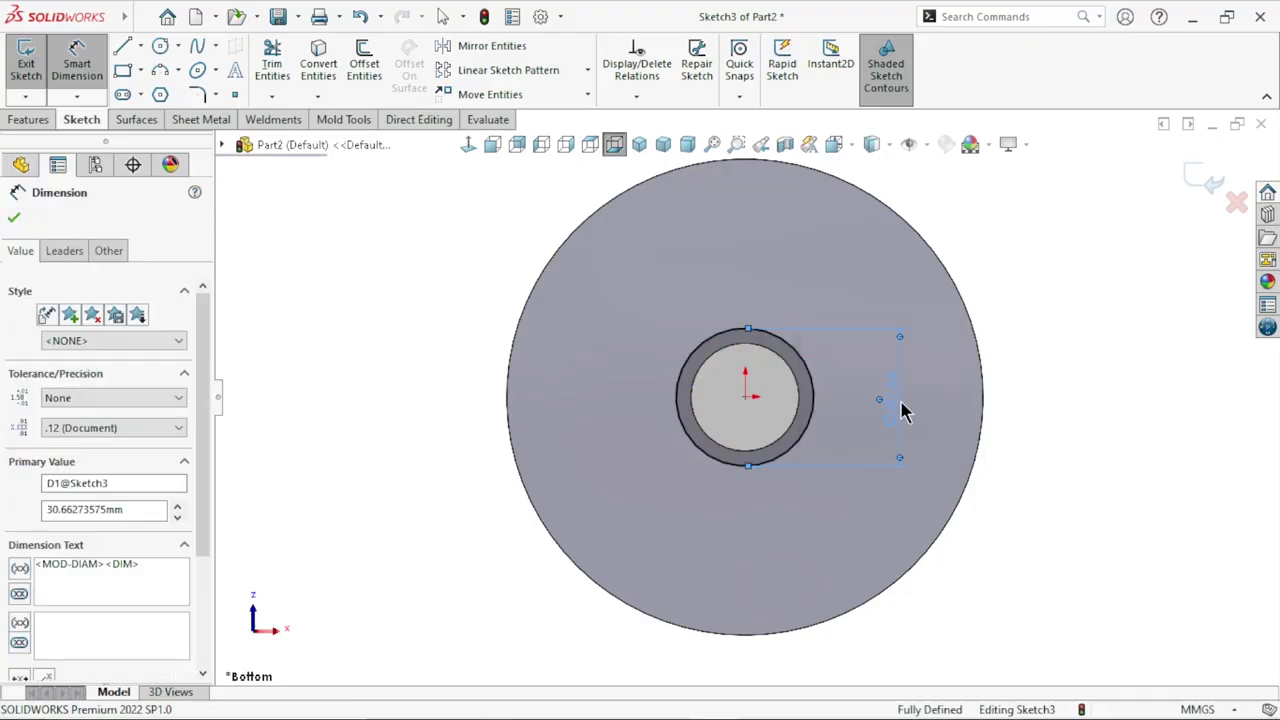
pyautogui.click(306, 337)
# Step: Extrude-cut the Ø28 circle 8 mm deep into the flange
pyautogui.click(28, 119)
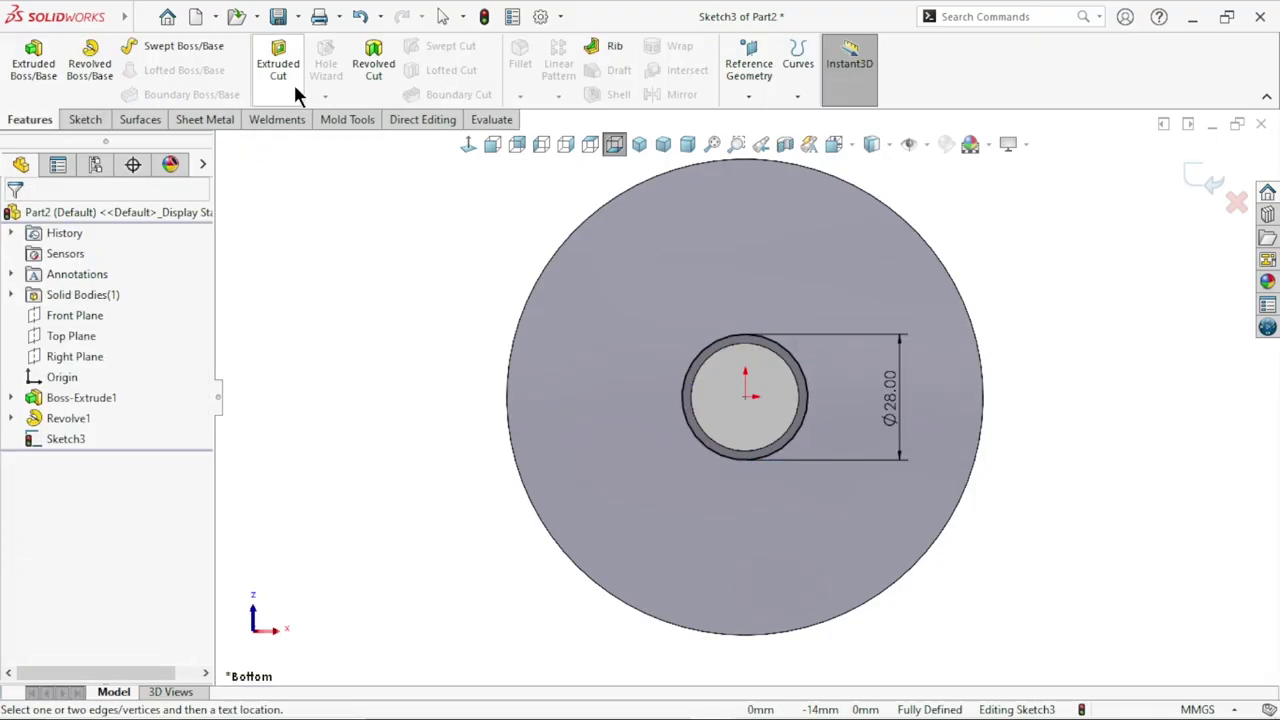
pyautogui.click(290, 85)
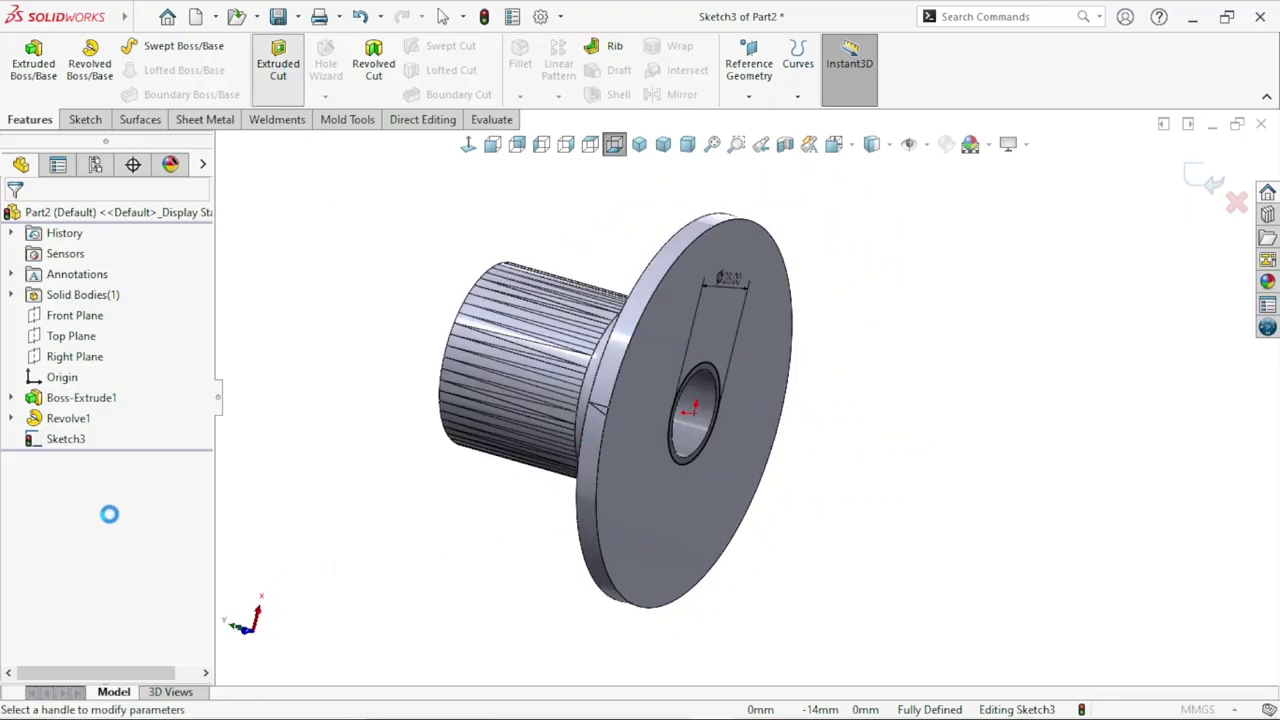
pyautogui.write('8')
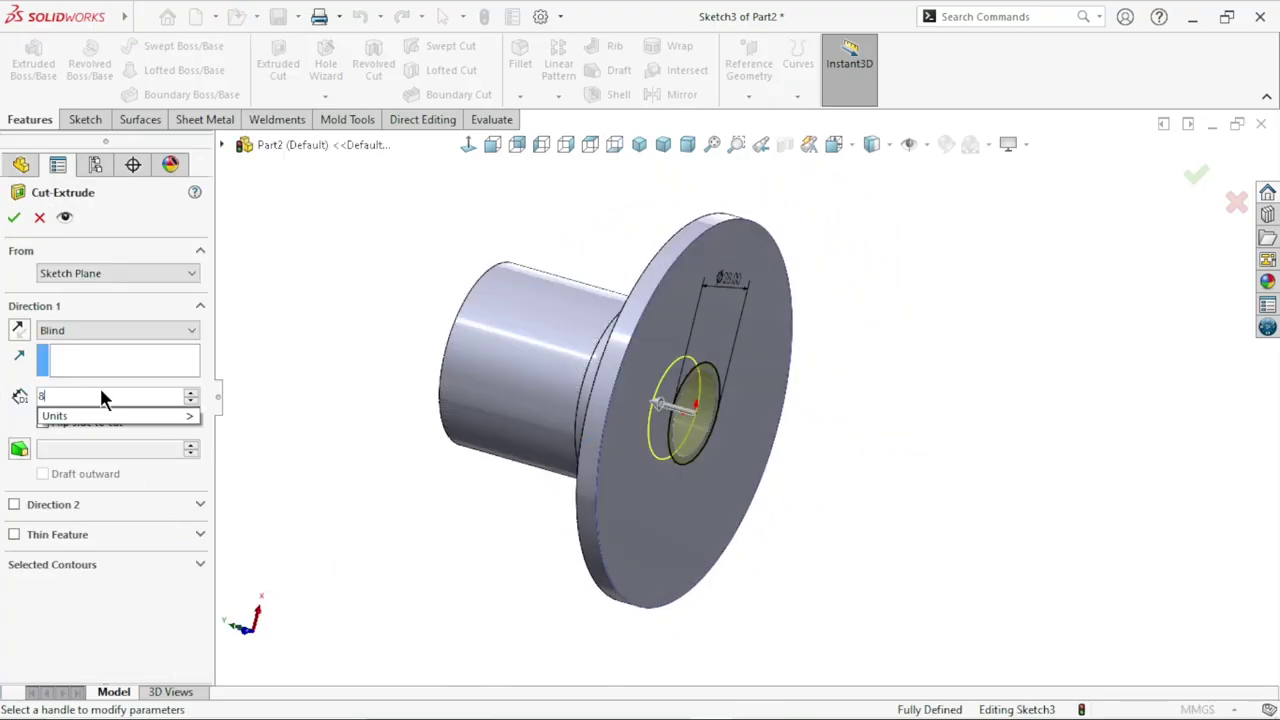
pyautogui.press('Return')
pyautogui.click(13, 218)
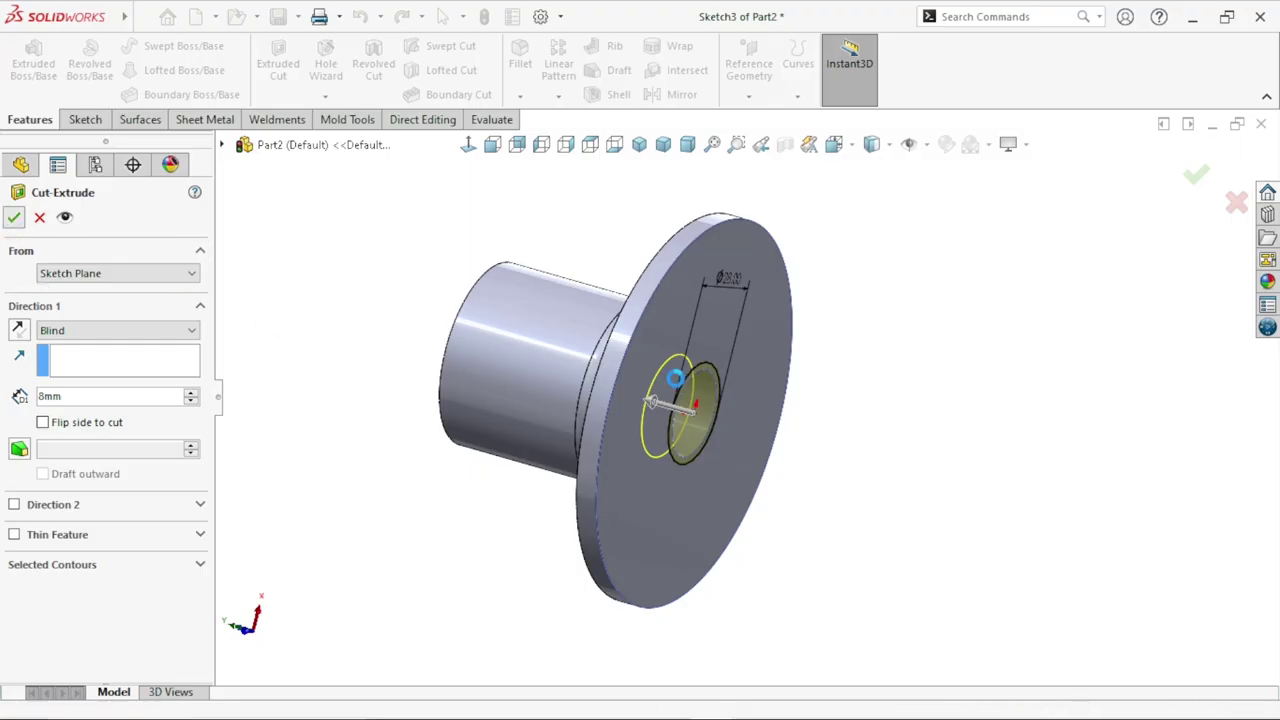
pyautogui.moveTo(899, 392)
pyautogui.mouseDown(button='middle')
pyautogui.moveTo(852, 285)
pyautogui.moveTo(766, 449)
pyautogui.moveTo(816, 510)
pyautogui.mouseUp(button='middle')
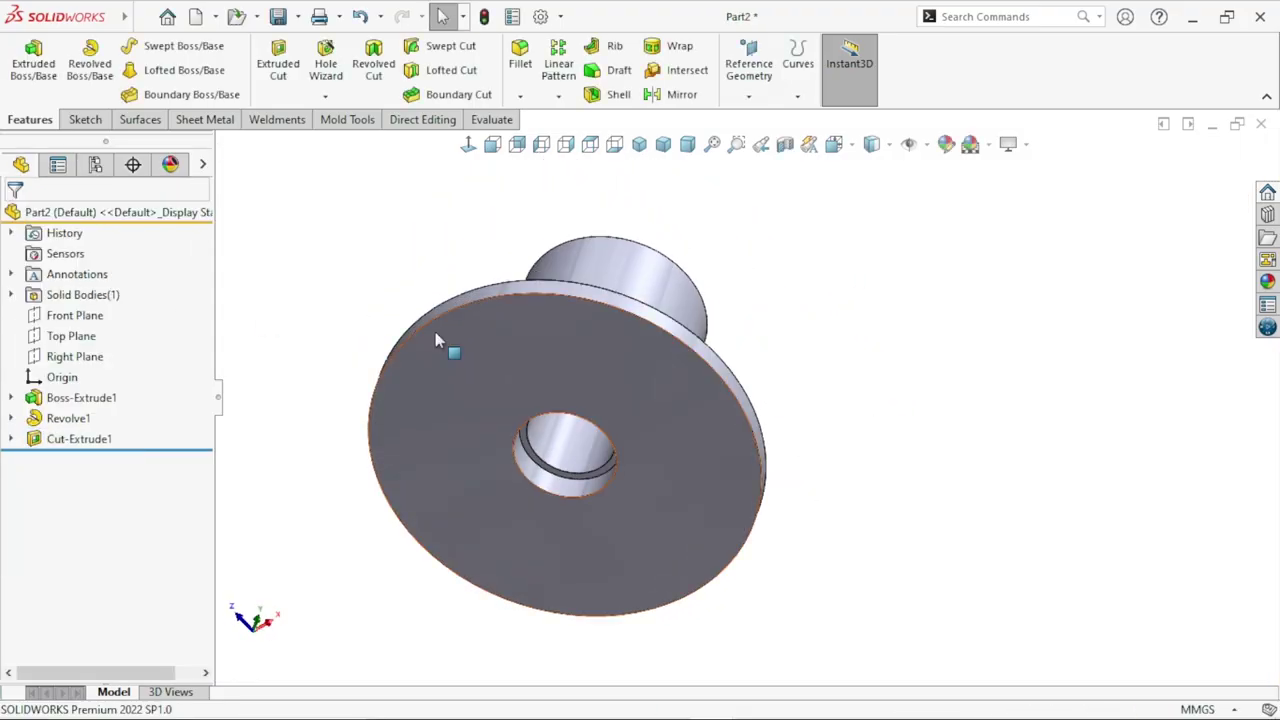
# Step: Start a Front Plane sketch with a vertical centerline from the origin up the boss axis
pyautogui.click(76, 316)
pyautogui.click(91, 289)
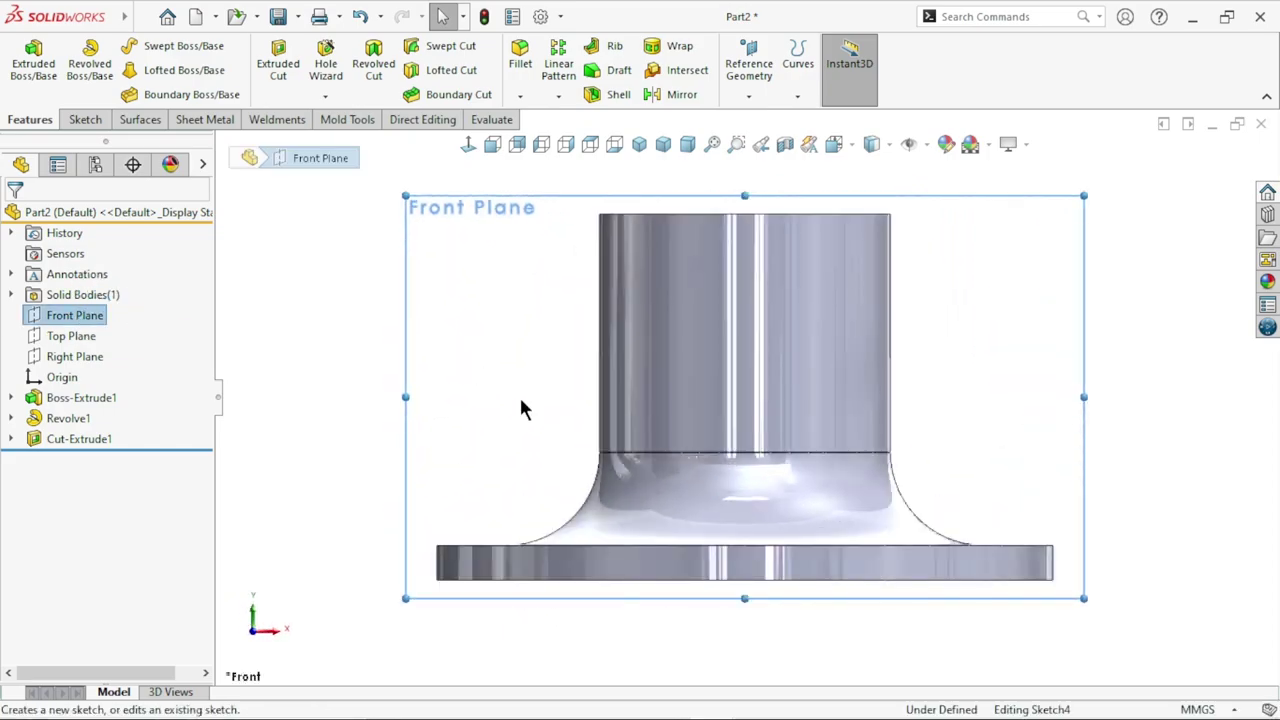
pyautogui.press('Escape')
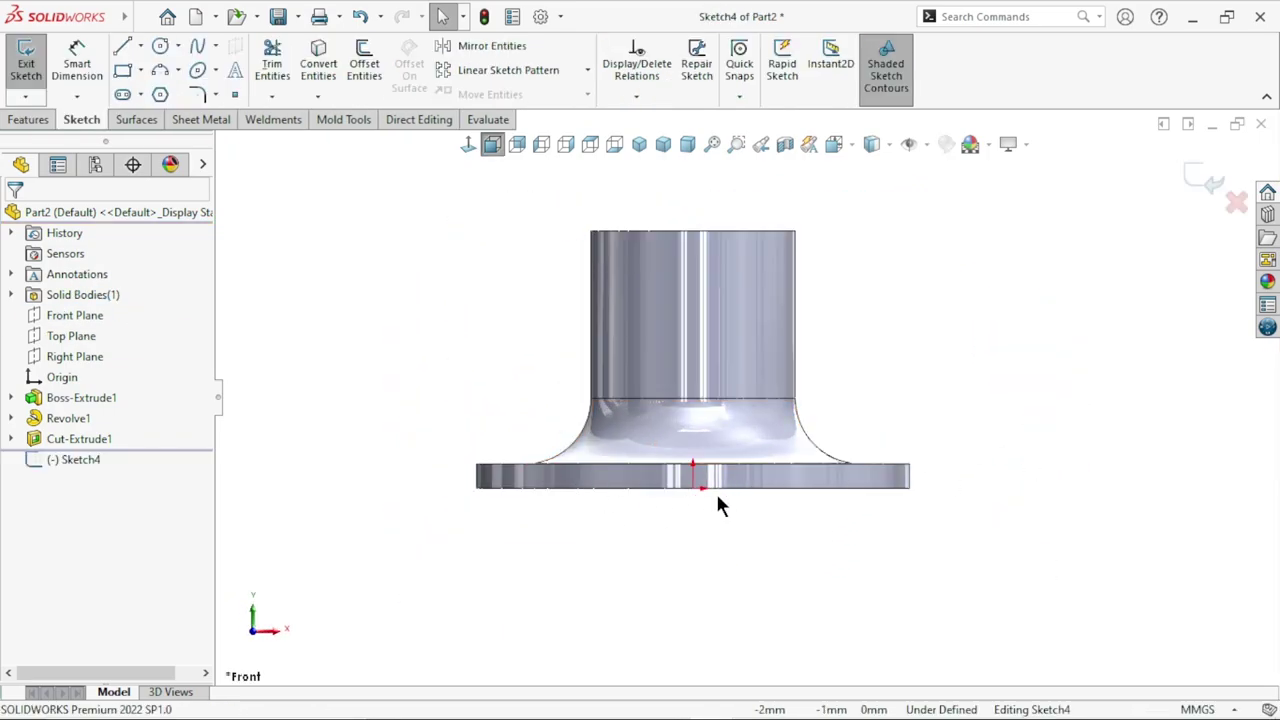
pyautogui.scroll(-1, 743, 425)
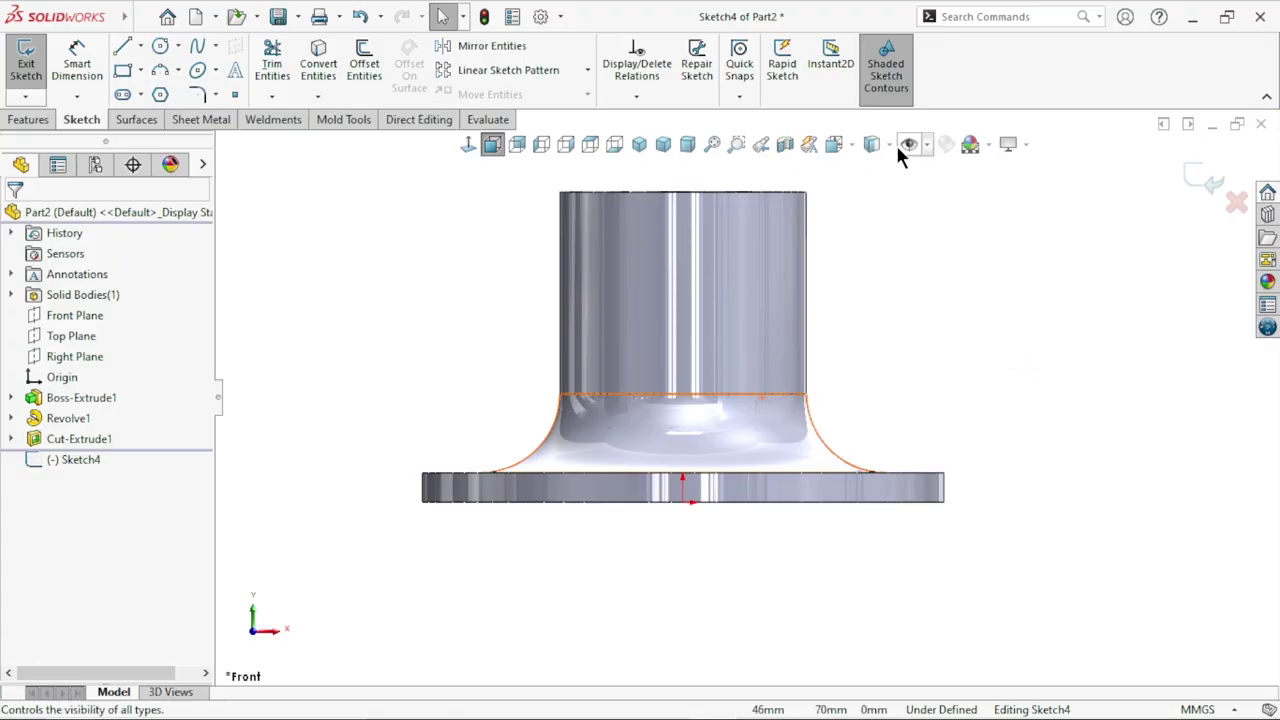
pyautogui.click(123, 46)
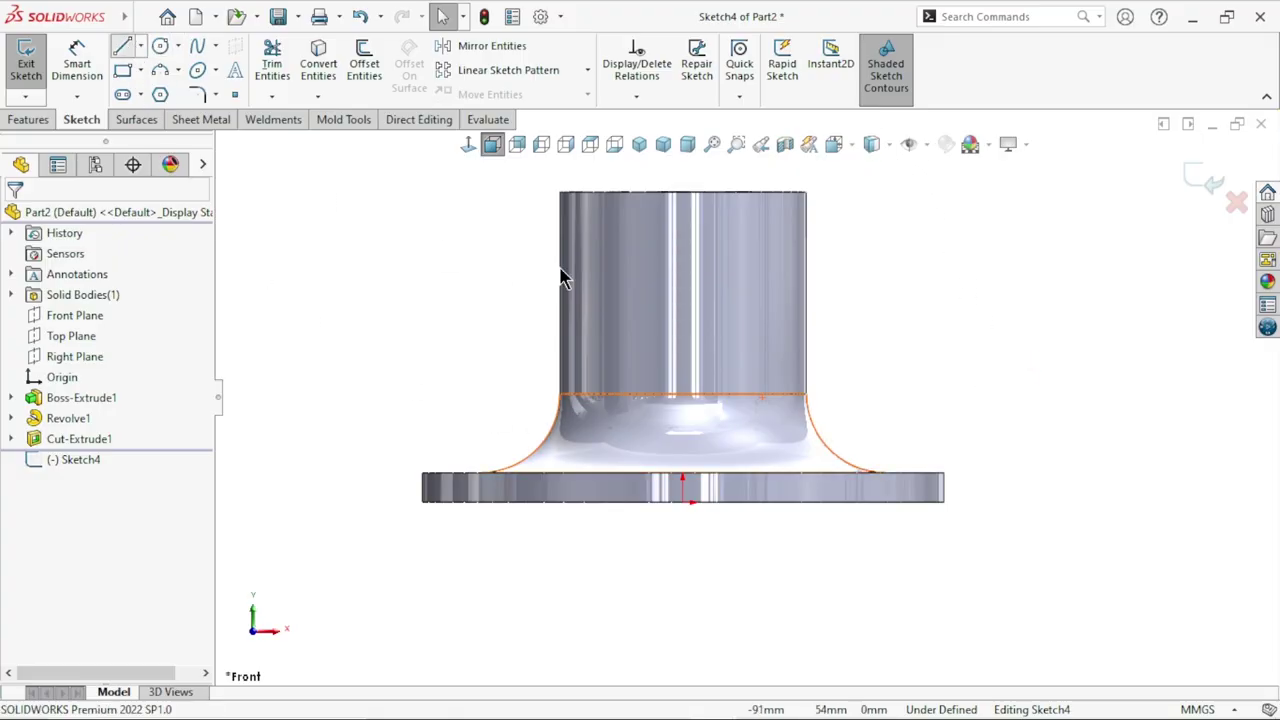
pyautogui.click(141, 47)
pyautogui.click(150, 90)
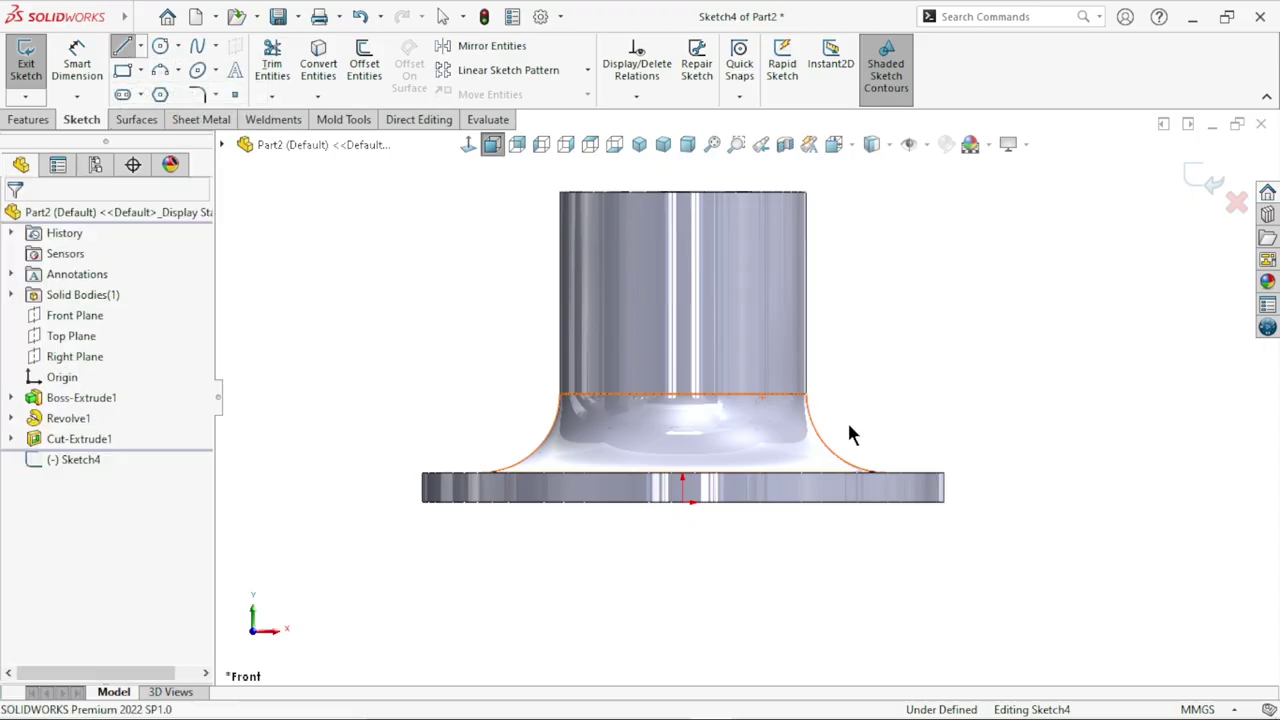
pyautogui.click(683, 501)
pyautogui.click(681, 192)
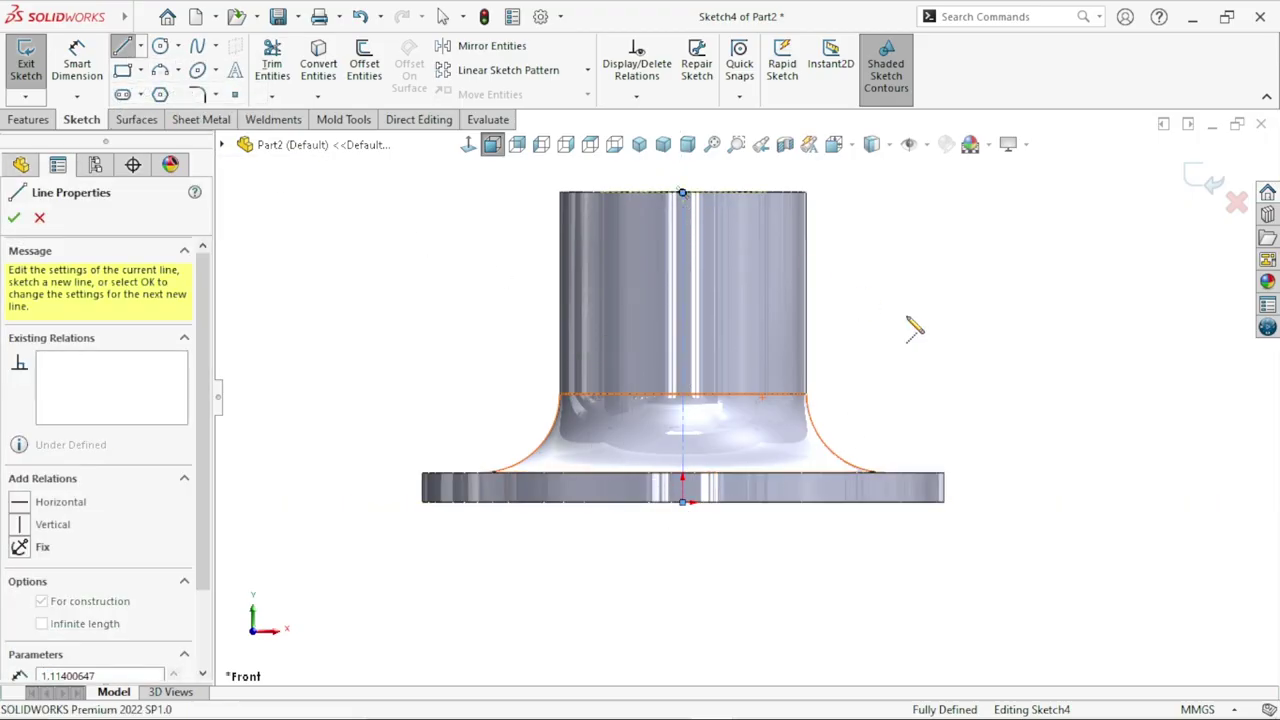
pyautogui.rightClick(932, 400)
pyautogui.click(1010, 367)
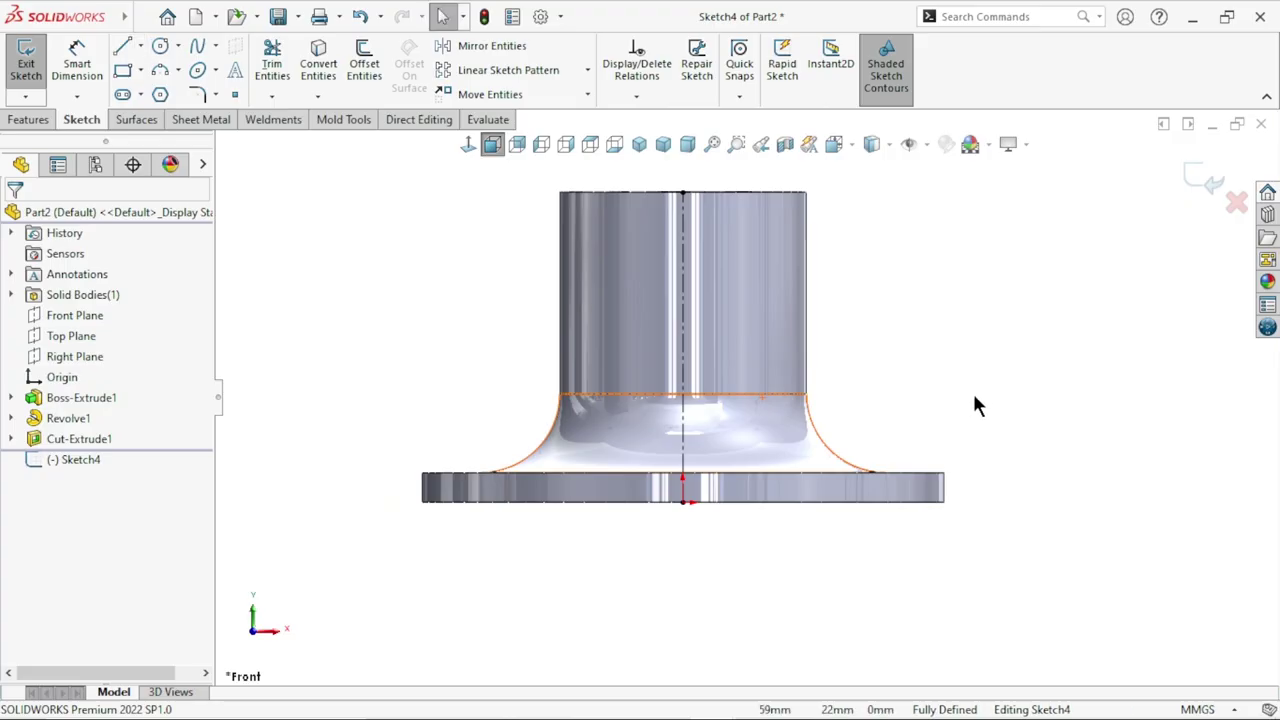
pyautogui.scroll(1, 975, 405)
pyautogui.scroll(-1, 714, 351)
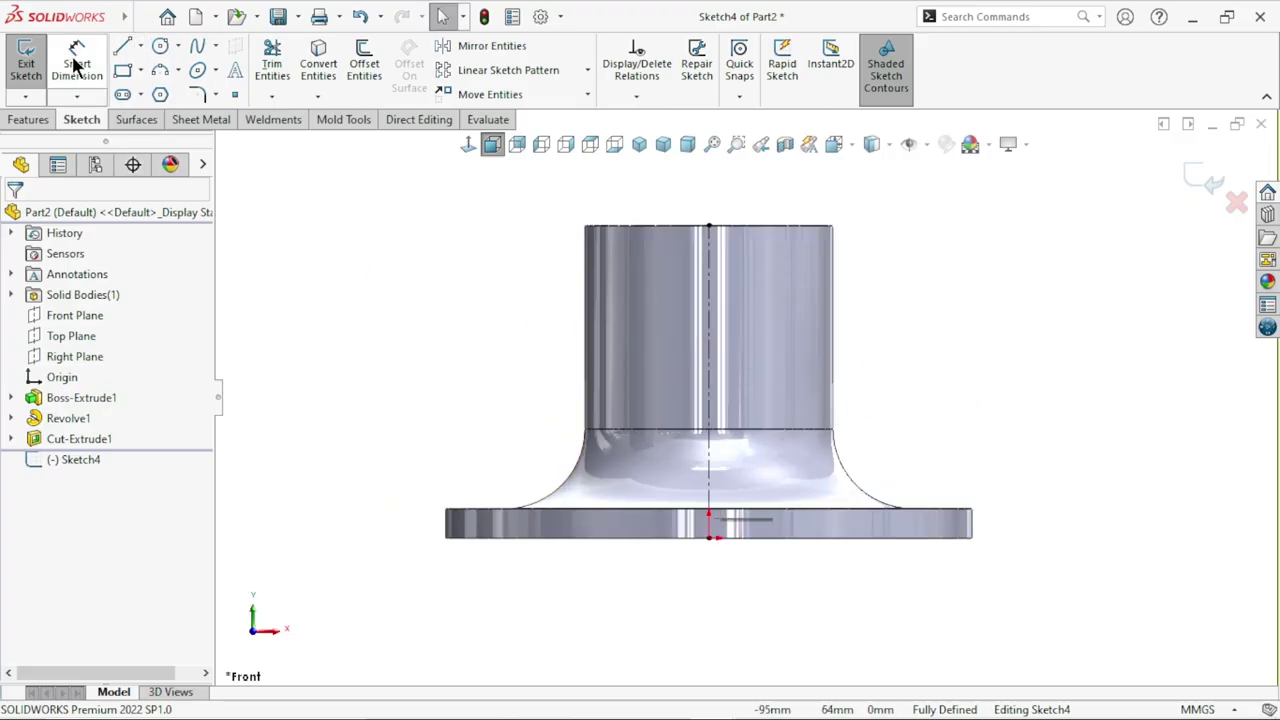
# Step: Draw a slanted line up from the flange's bottom edge, capped by a short horizontal line
pyautogui.click(122, 47)
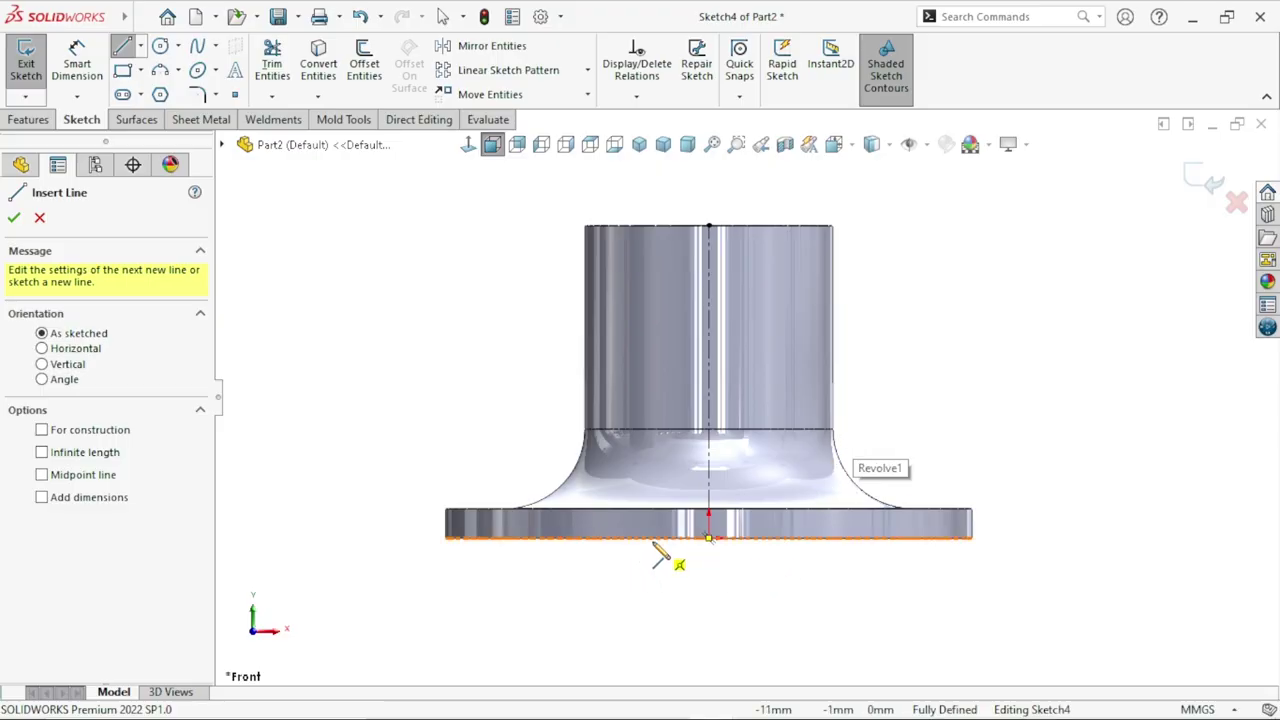
pyautogui.click(651, 537)
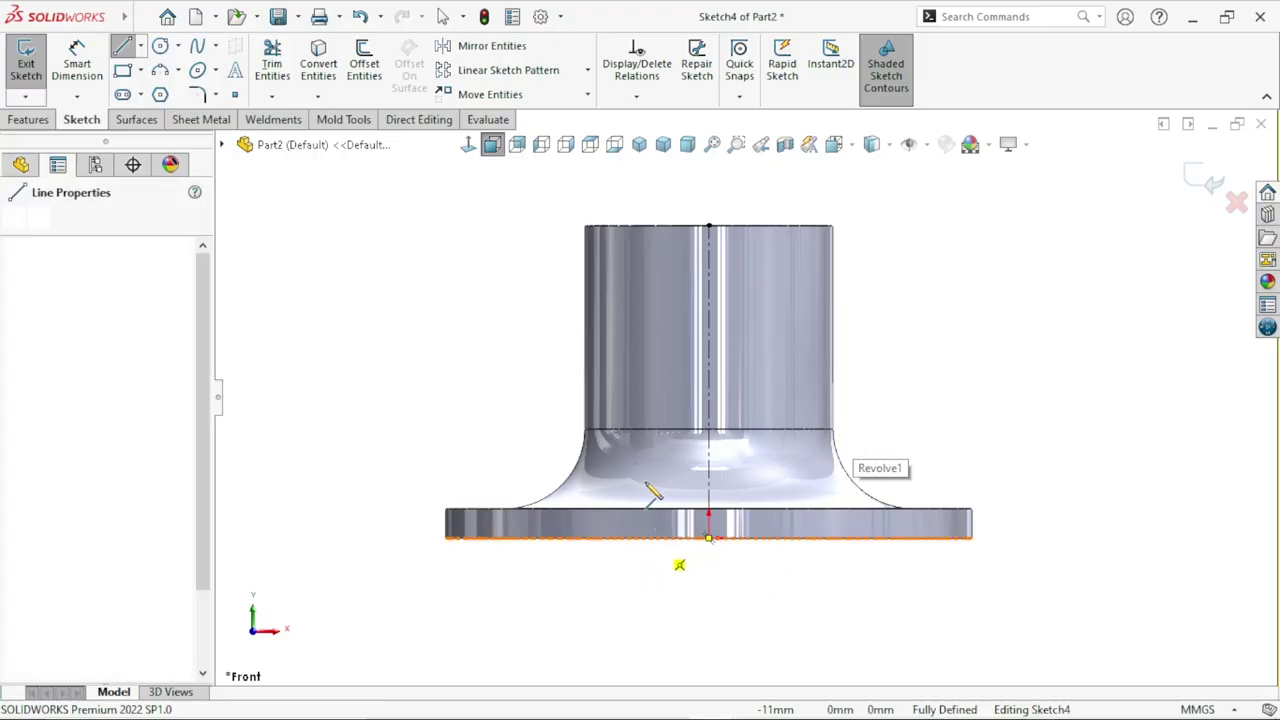
pyautogui.click(642, 481)
pyautogui.doubleClick(627, 487)
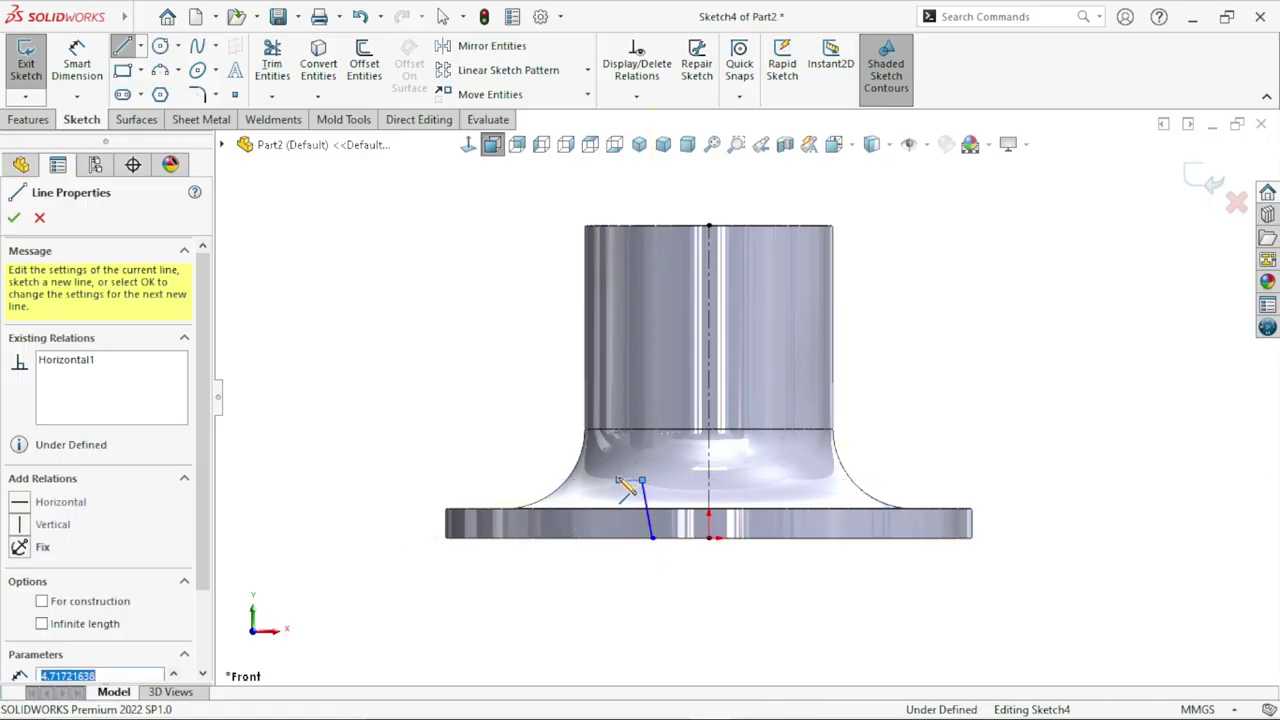
pyautogui.rightClick(627, 485)
pyautogui.click(634, 488)
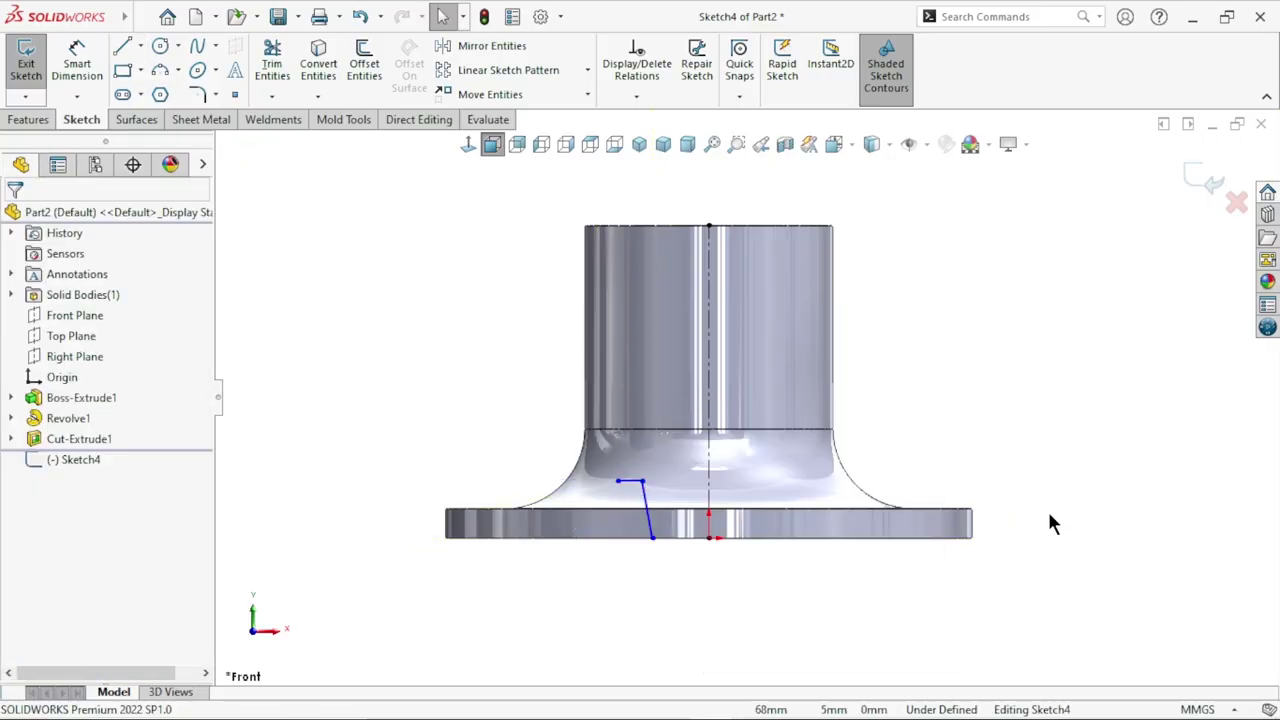
pyautogui.keyDown('ctrl'); pyautogui.moveTo(745, 594); pyautogui.dragTo(727, 460, button='middle'); pyautogui.keyUp('ctrl')
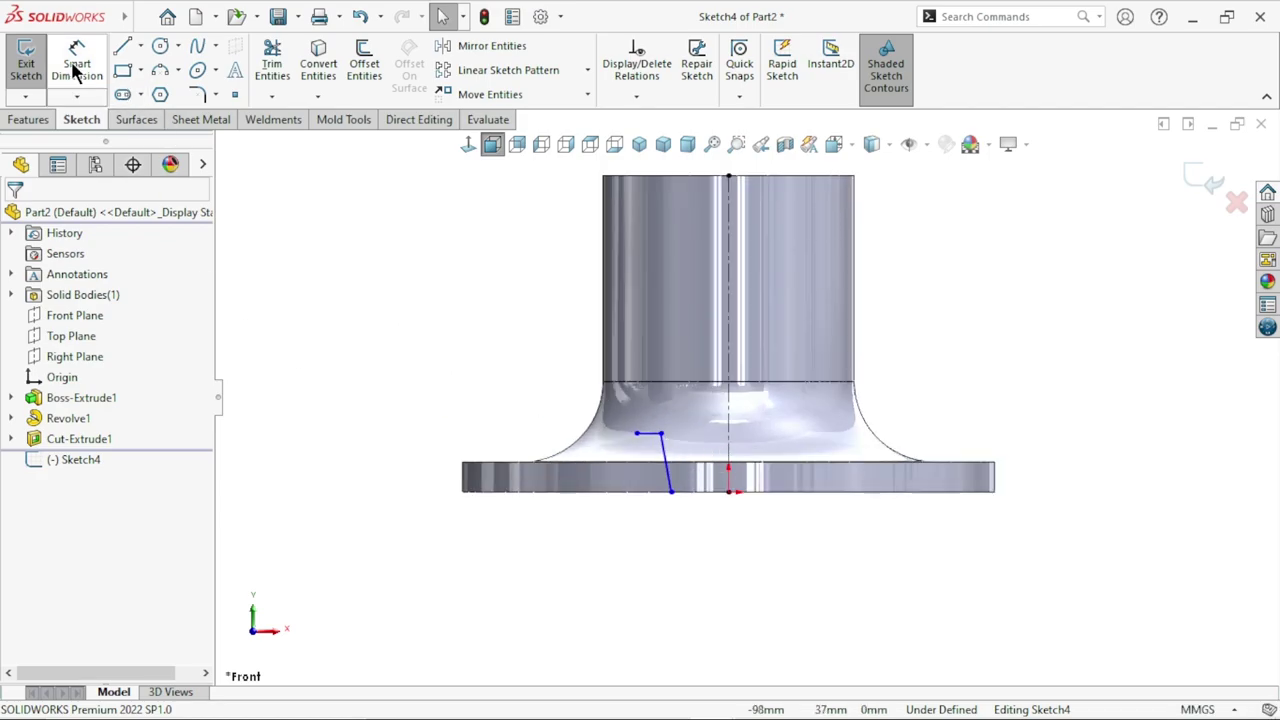
# Step: Draw a three-point arc from the horizontal line's end and reshape it into a sweeping curve
pyautogui.click(158, 74)
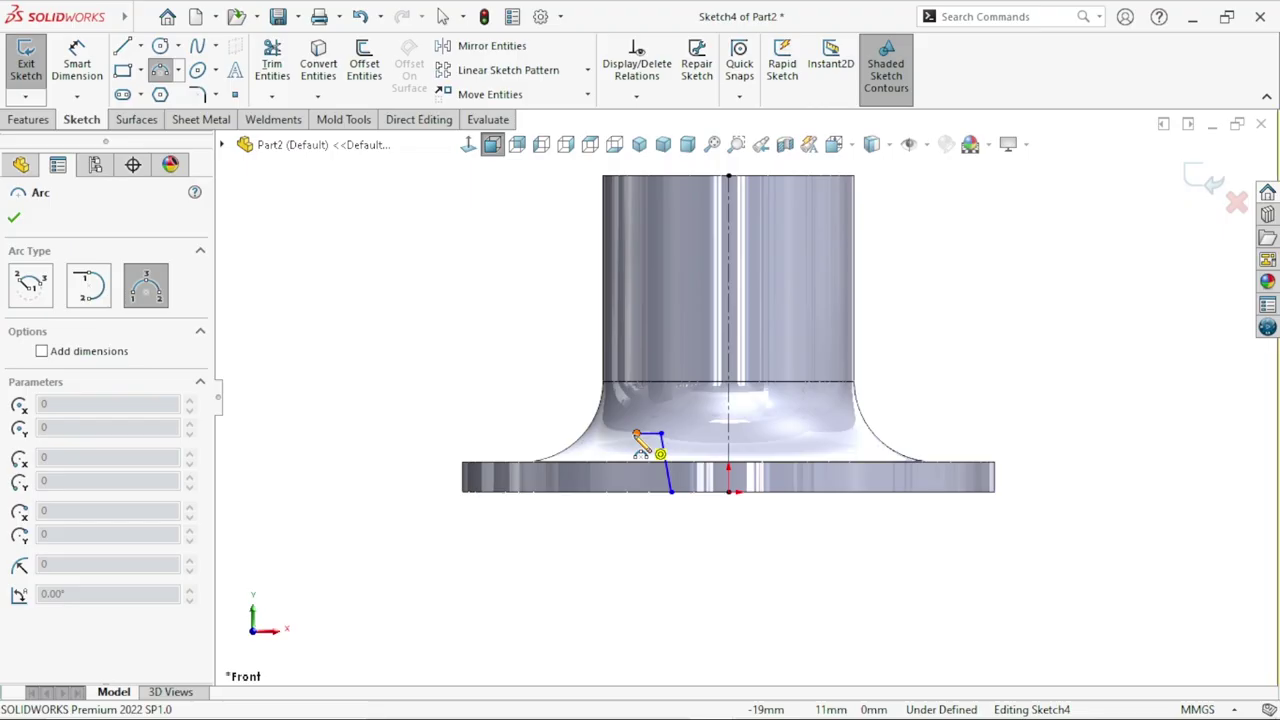
pyautogui.click(636, 433)
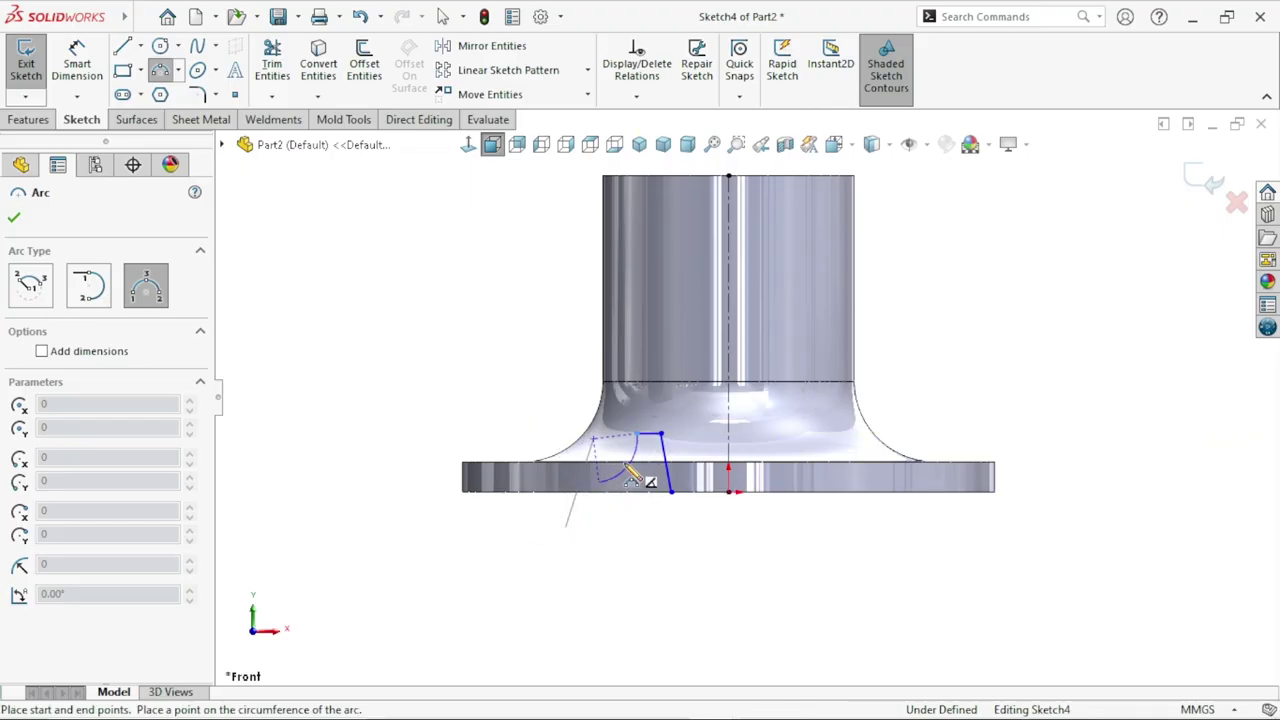
pyautogui.click(633, 477)
pyautogui.scroll(-3, 633, 477)
pyautogui.scroll(-3, 660, 450)
pyautogui.press('Escape')
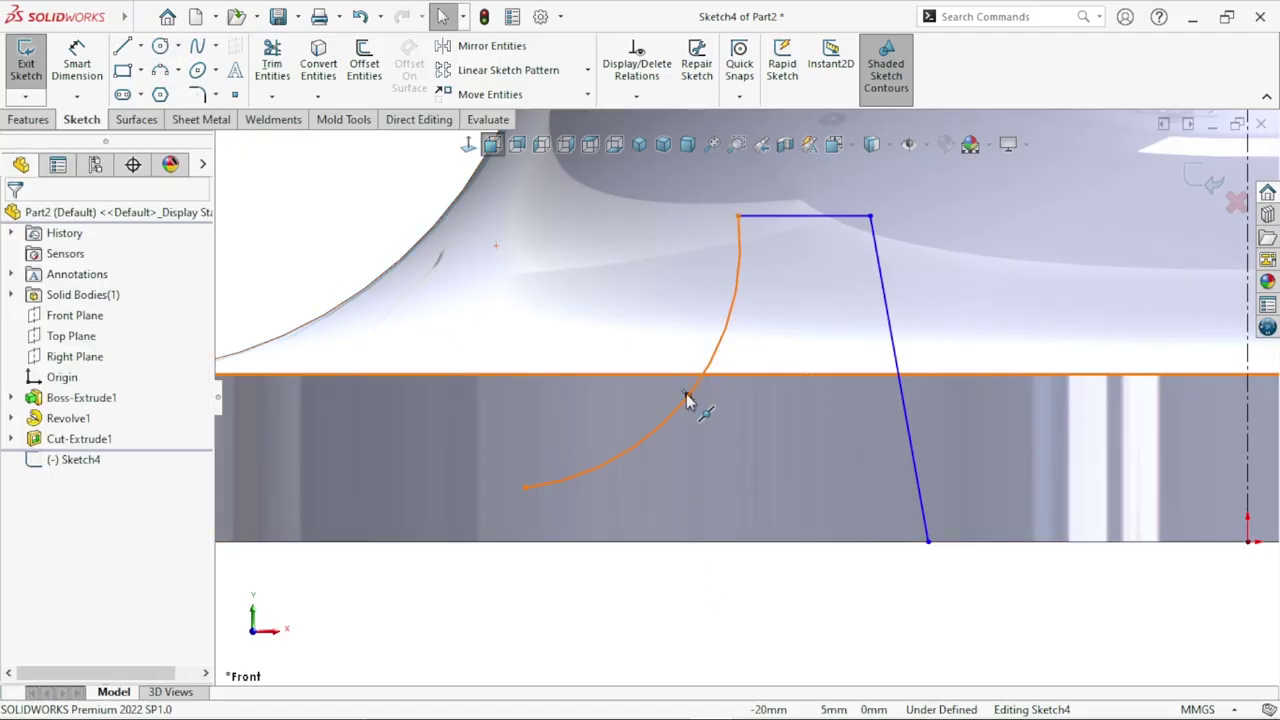
pyautogui.moveTo(683, 401); pyautogui.dragTo(666, 384)
pyautogui.press('Escape')
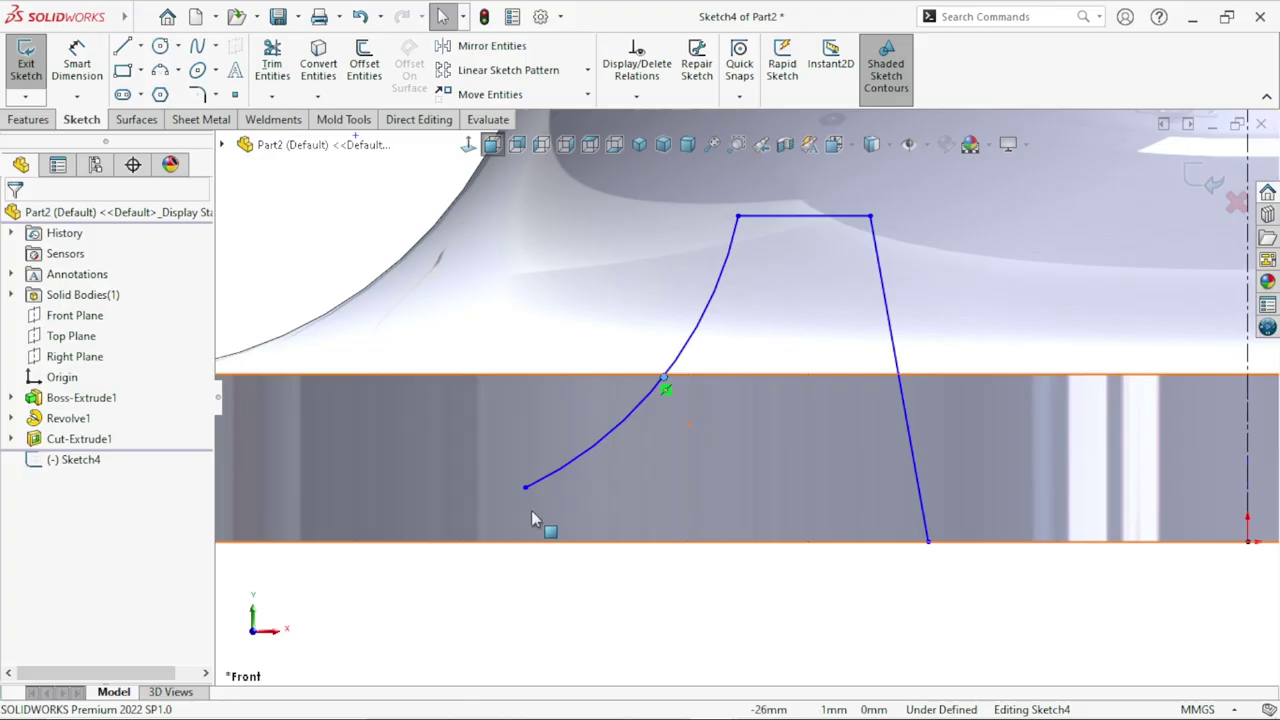
pyautogui.click(522, 490)
pyautogui.press('Escape')
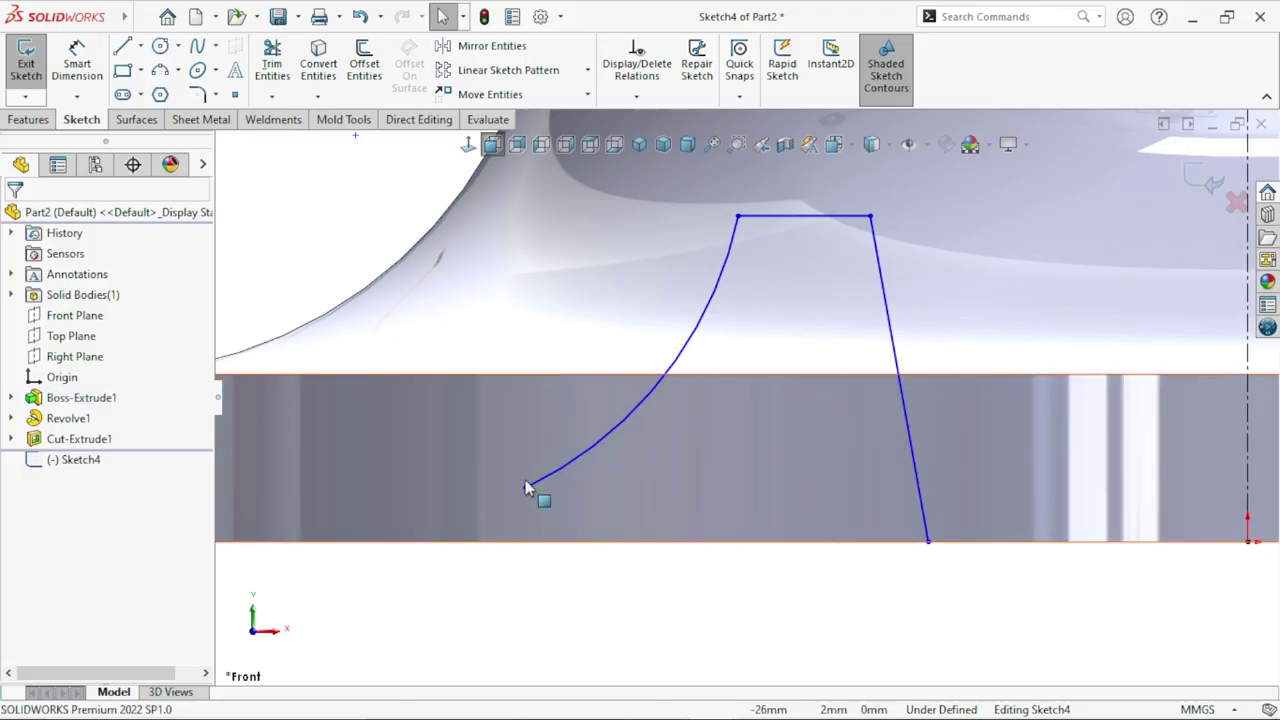
pyautogui.moveTo(527, 491); pyautogui.dragTo(417, 512)
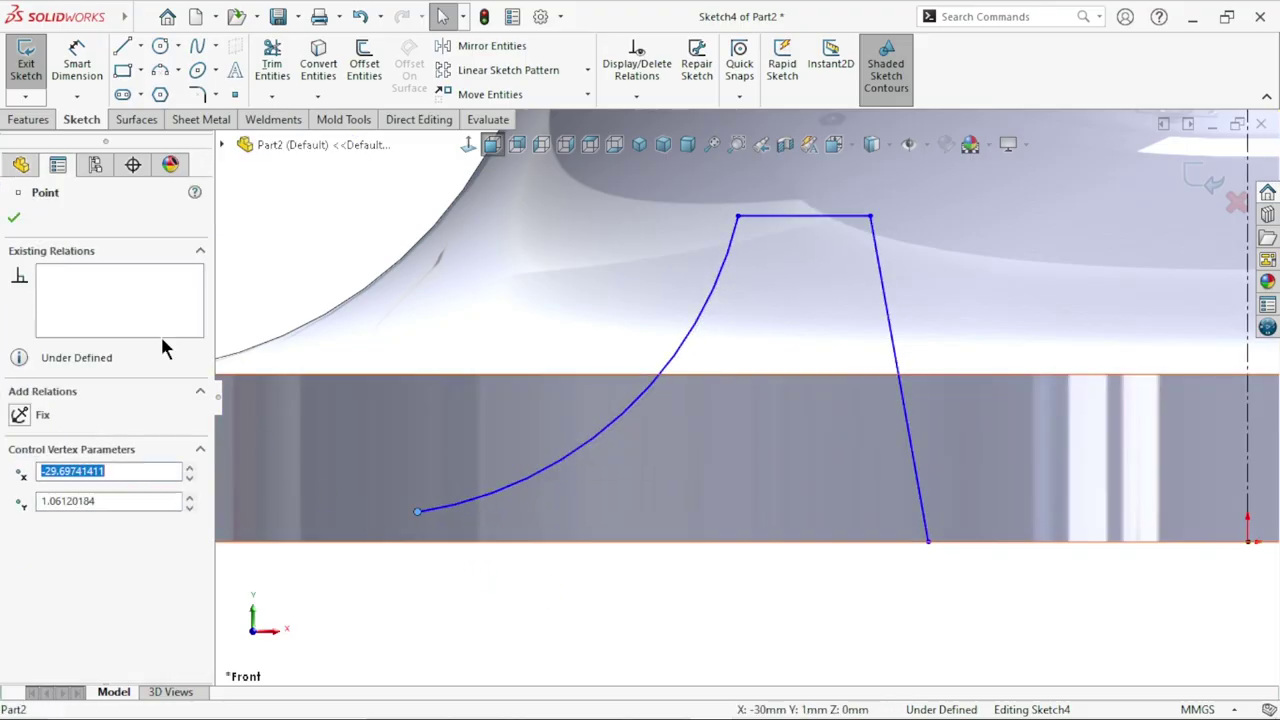
# Step: Add a small three-point arc from the curve's lower end down to the flange's bottom edge
pyautogui.click(160, 70)
pyautogui.scroll(2, 566, 514)
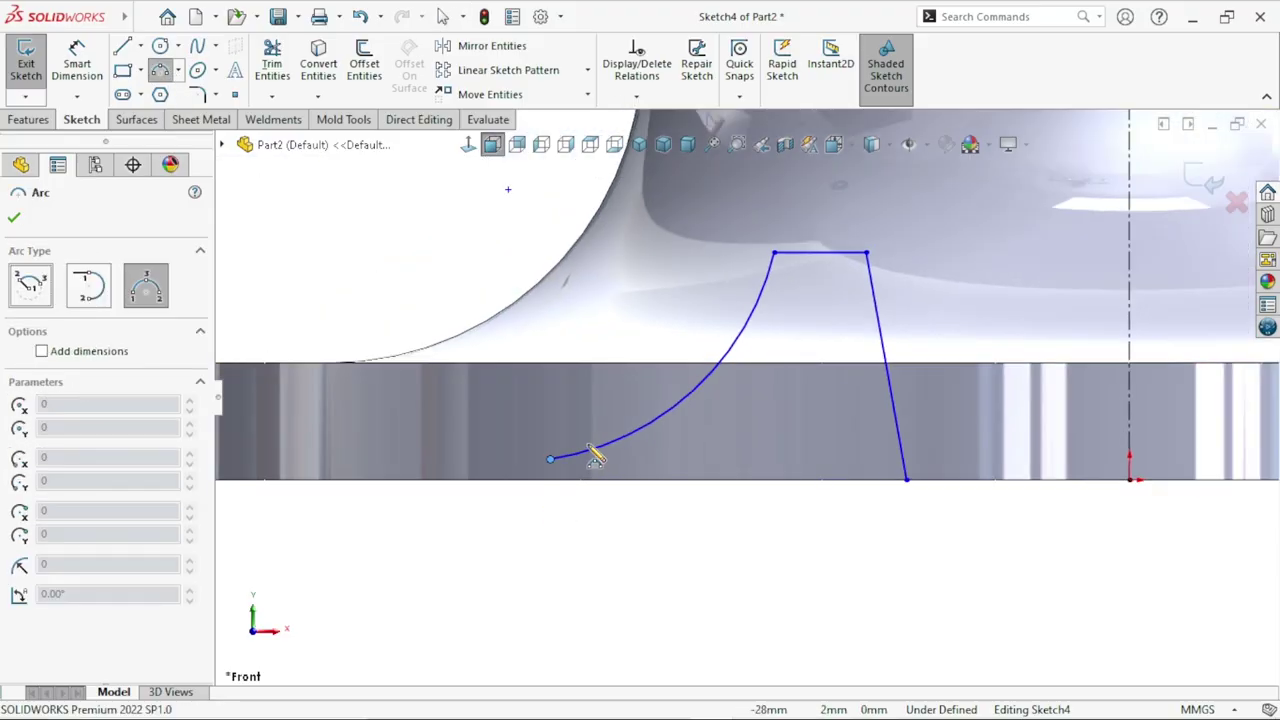
pyautogui.scroll(-2, 586, 449)
pyautogui.click(552, 461)
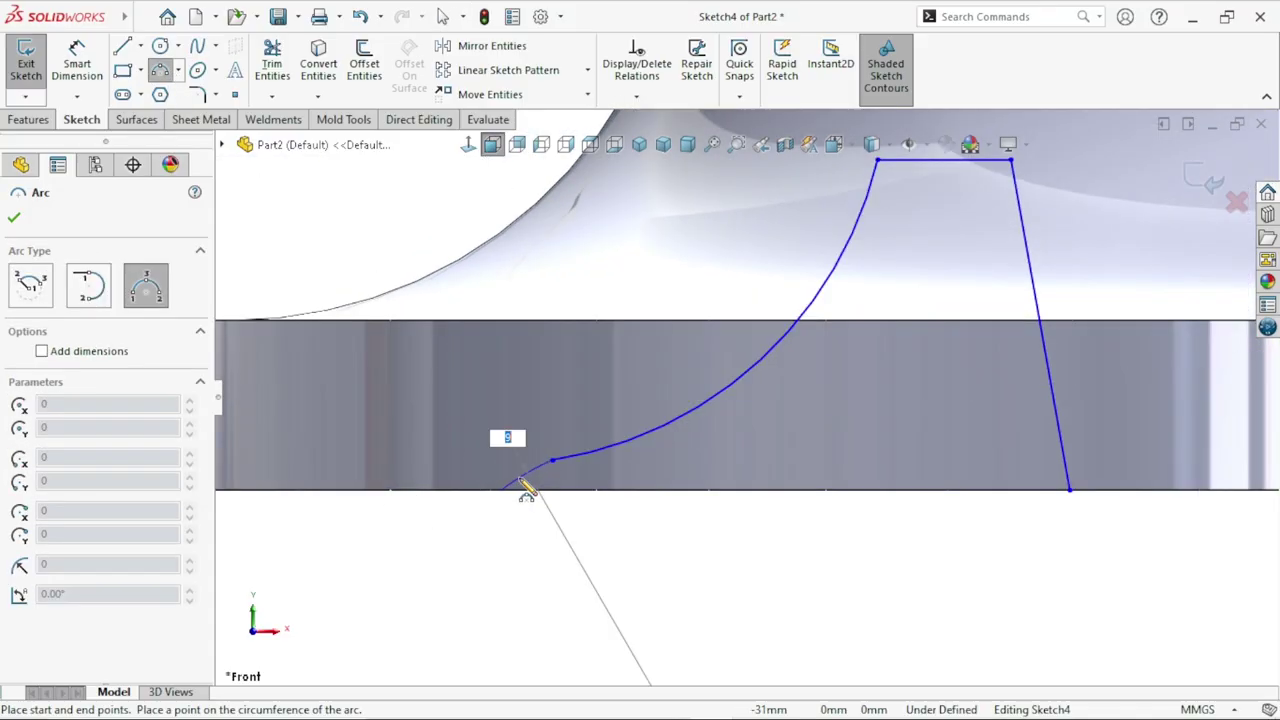
pyautogui.click(540, 495)
pyautogui.rightClick(574, 513)
pyautogui.click(603, 520)
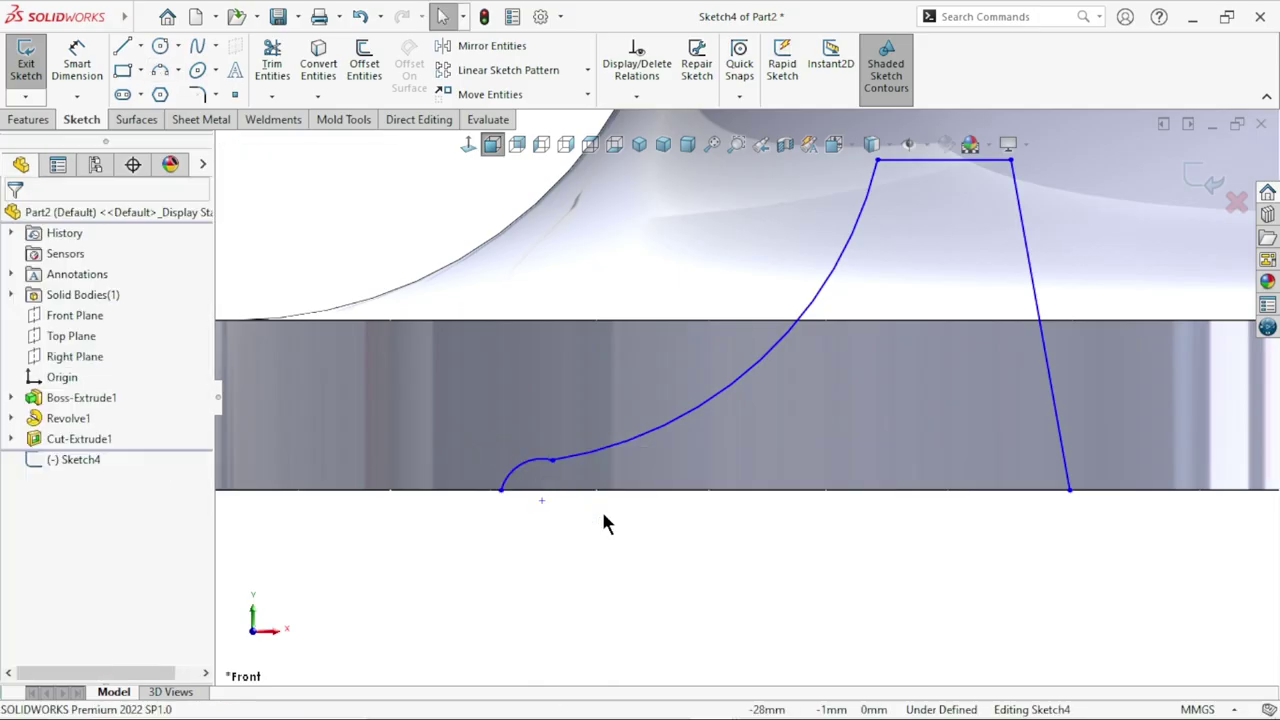
pyautogui.scroll(2, 620, 500)
pyautogui.scroll(-2, 634, 453)
pyautogui.click(559, 403)
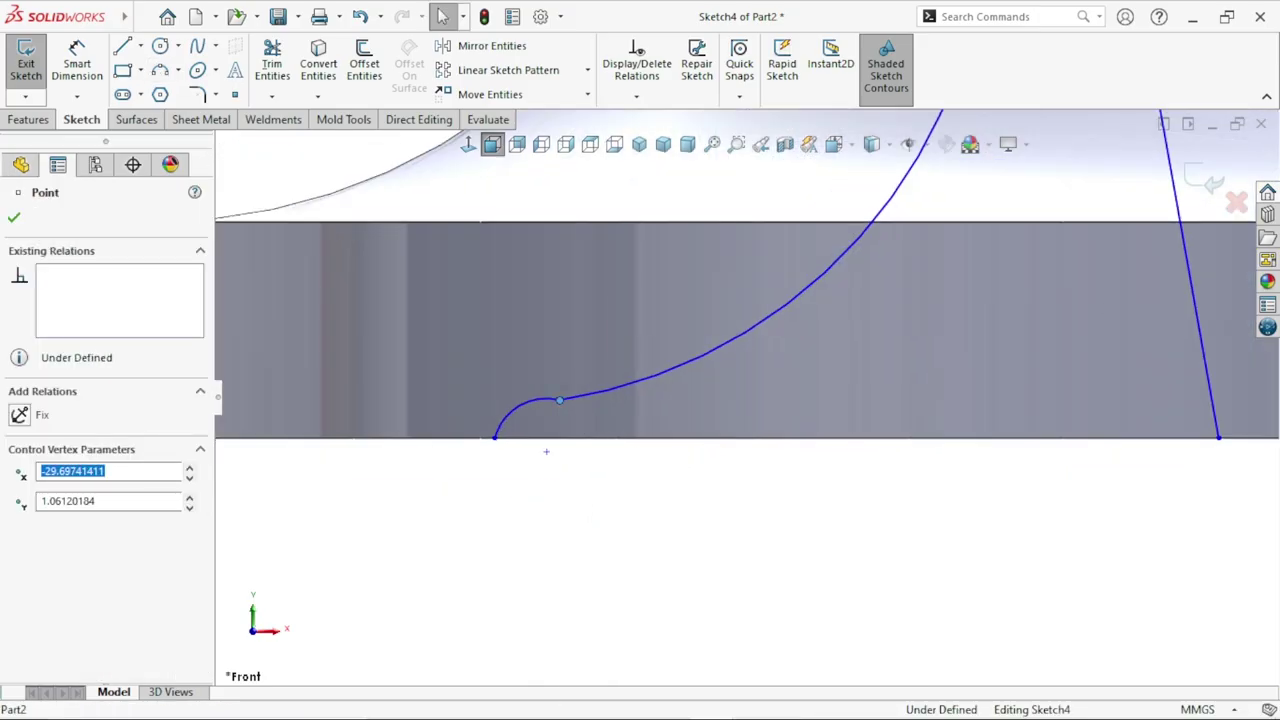
pyautogui.click(608, 580)
pyautogui.scroll(2, 540, 560)
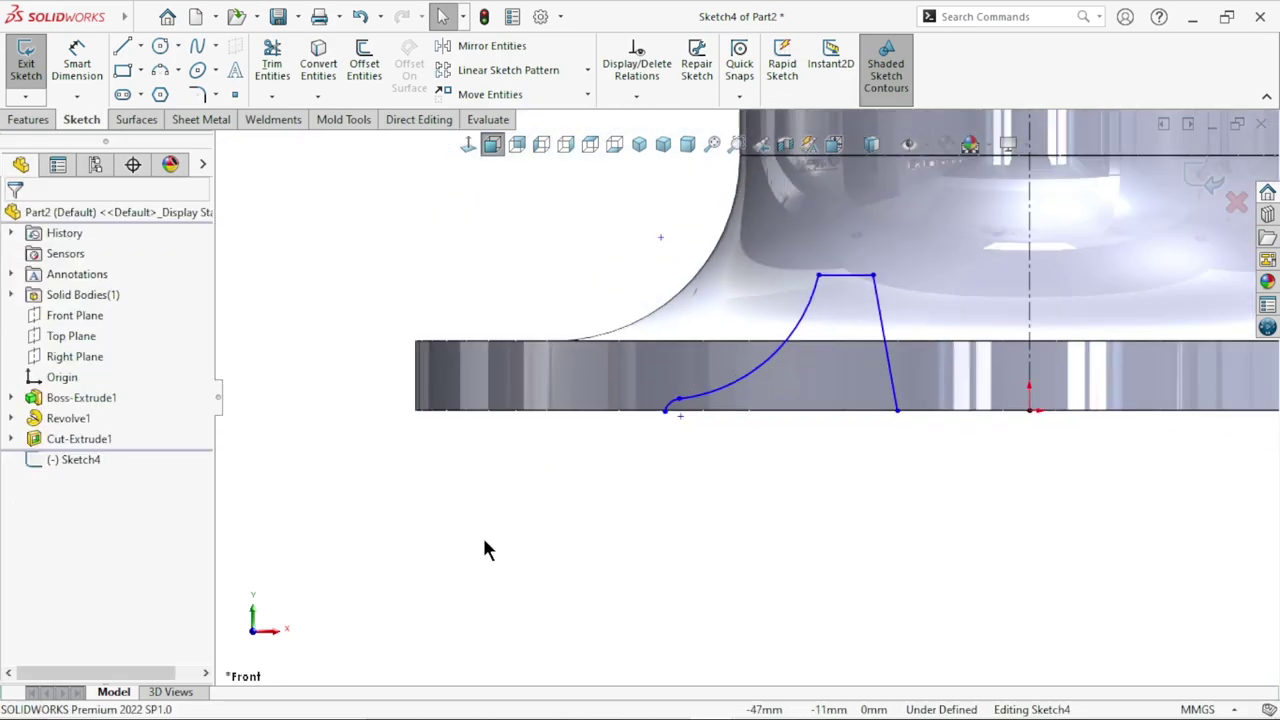
pyautogui.scroll(-3, 483, 543)
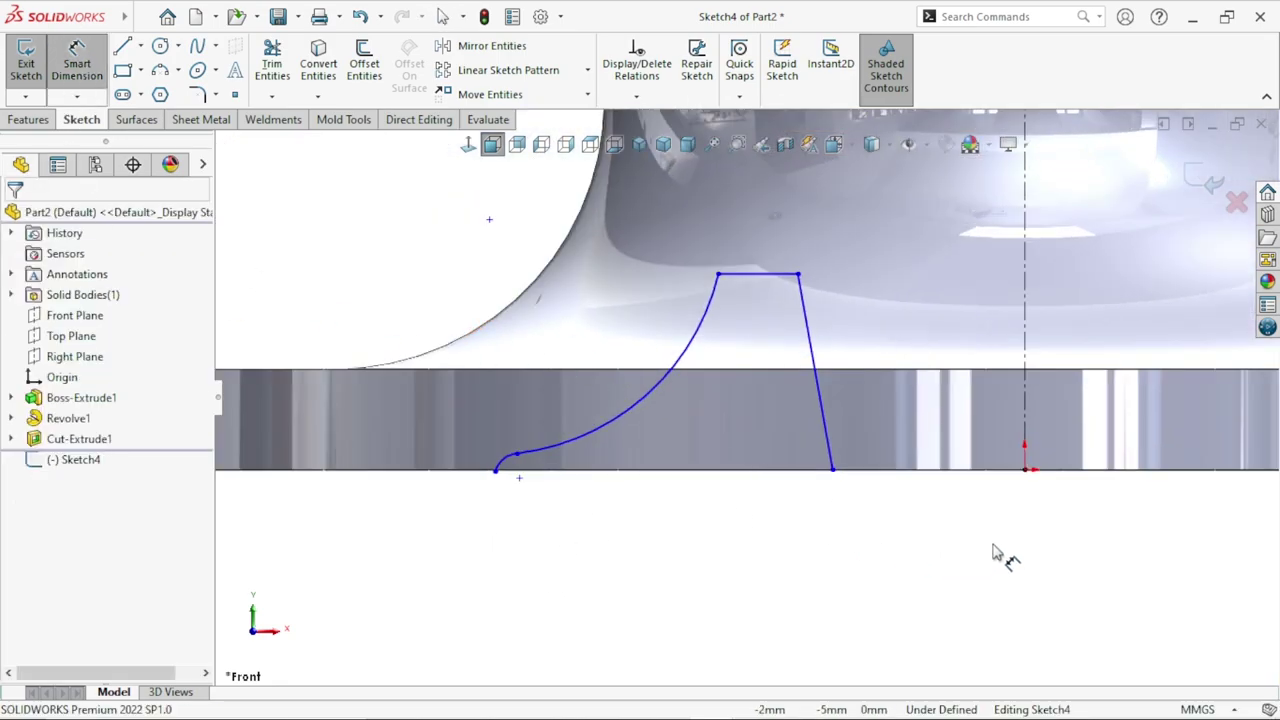
pyautogui.scroll(2, 894, 537)
pyautogui.scroll(-2, 890, 535)
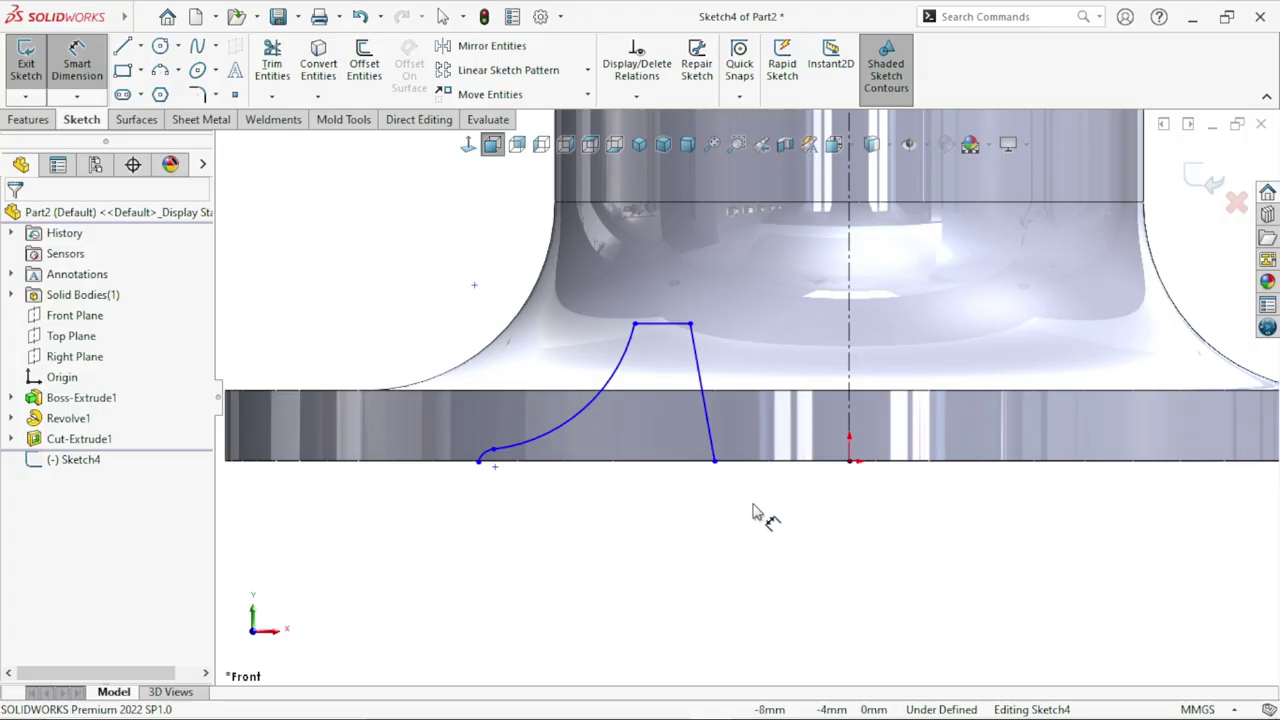
pyautogui.click(715, 463)
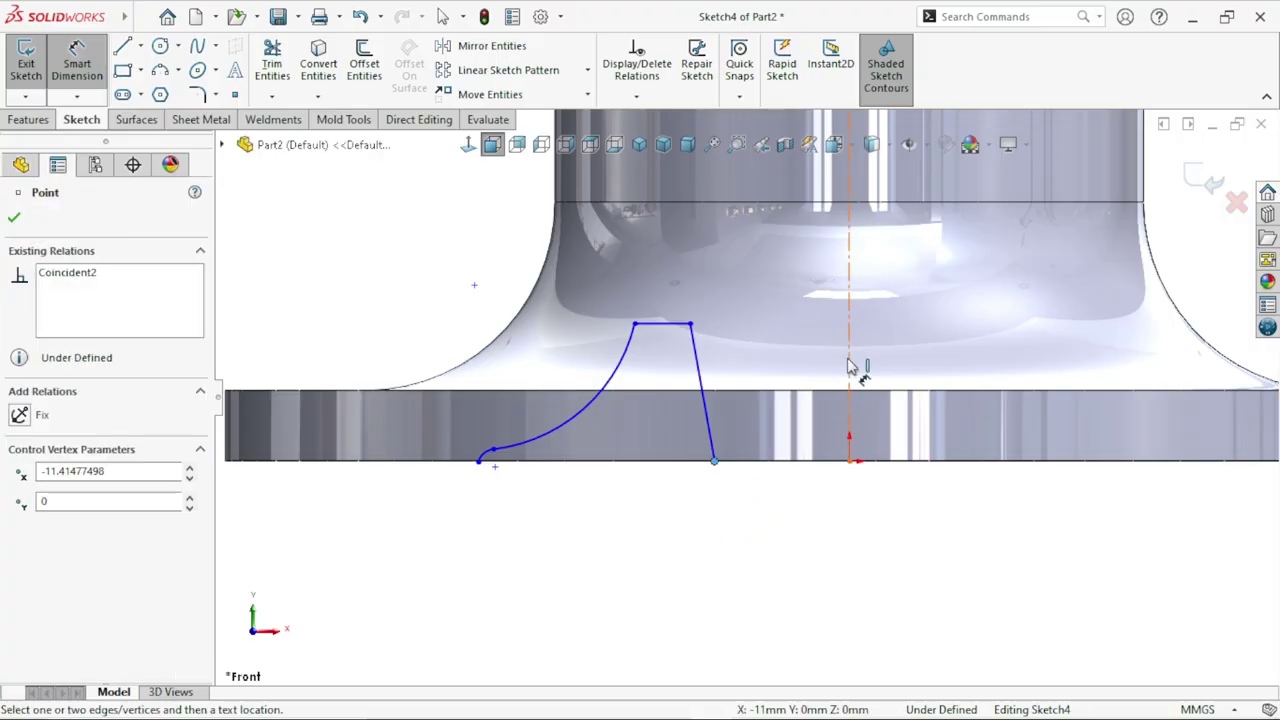
# Step: Try a 36 mm base dimension and a 20.08 top-corner distance, then undo them
pyautogui.click(851, 563)
pyautogui.click(904, 578)
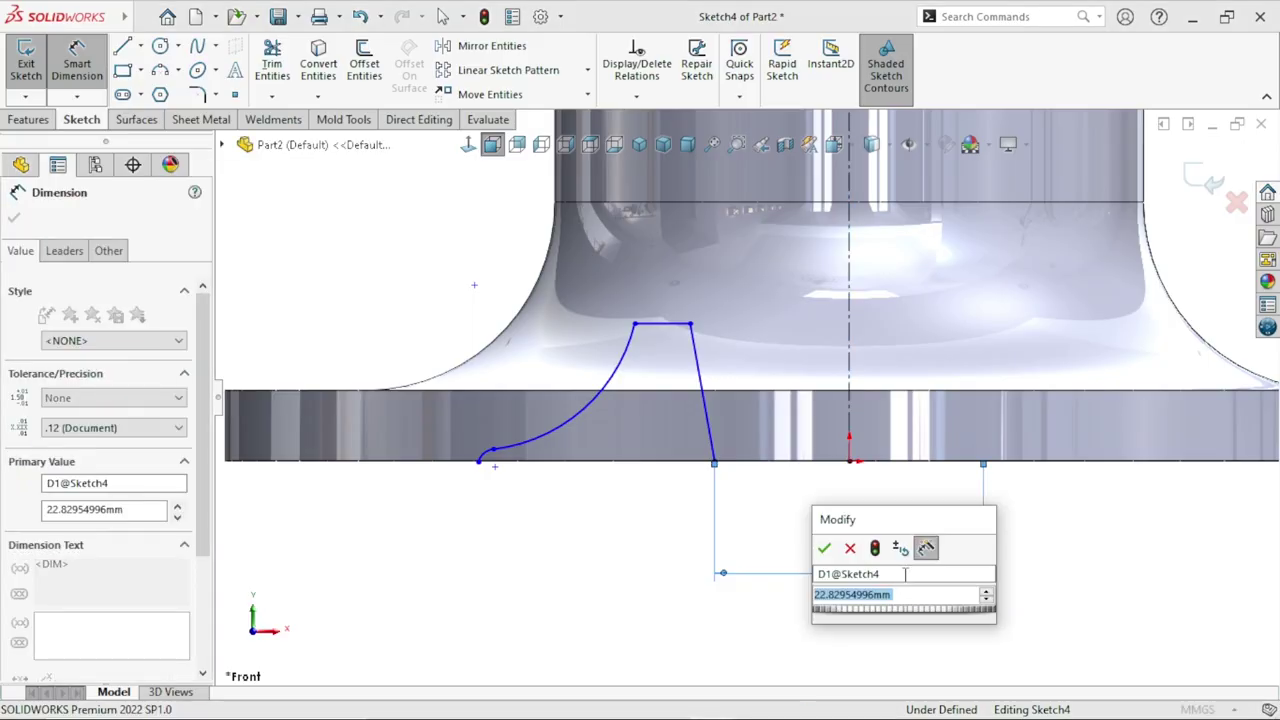
pyautogui.write('36')
pyautogui.press('Return')
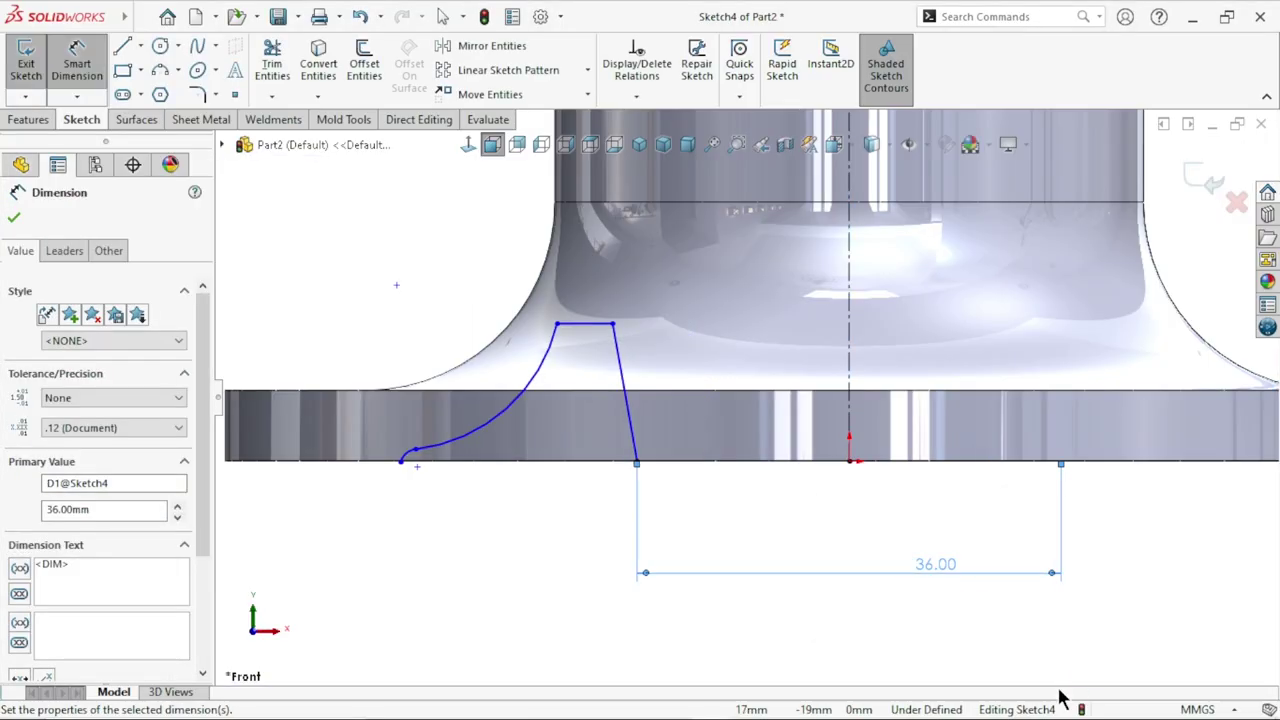
pyautogui.press('Escape')
pyautogui.scroll(3, 830, 430)
pyautogui.scroll(-1, 810, 365)
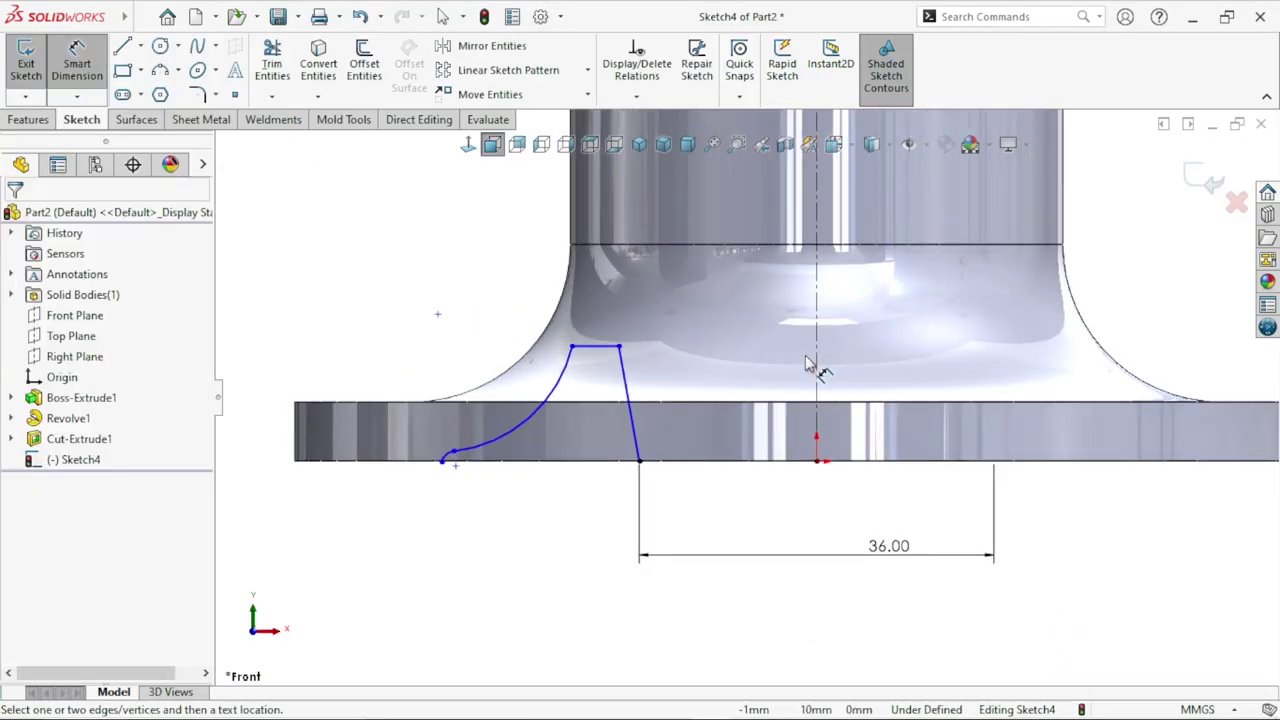
pyautogui.click(619, 347)
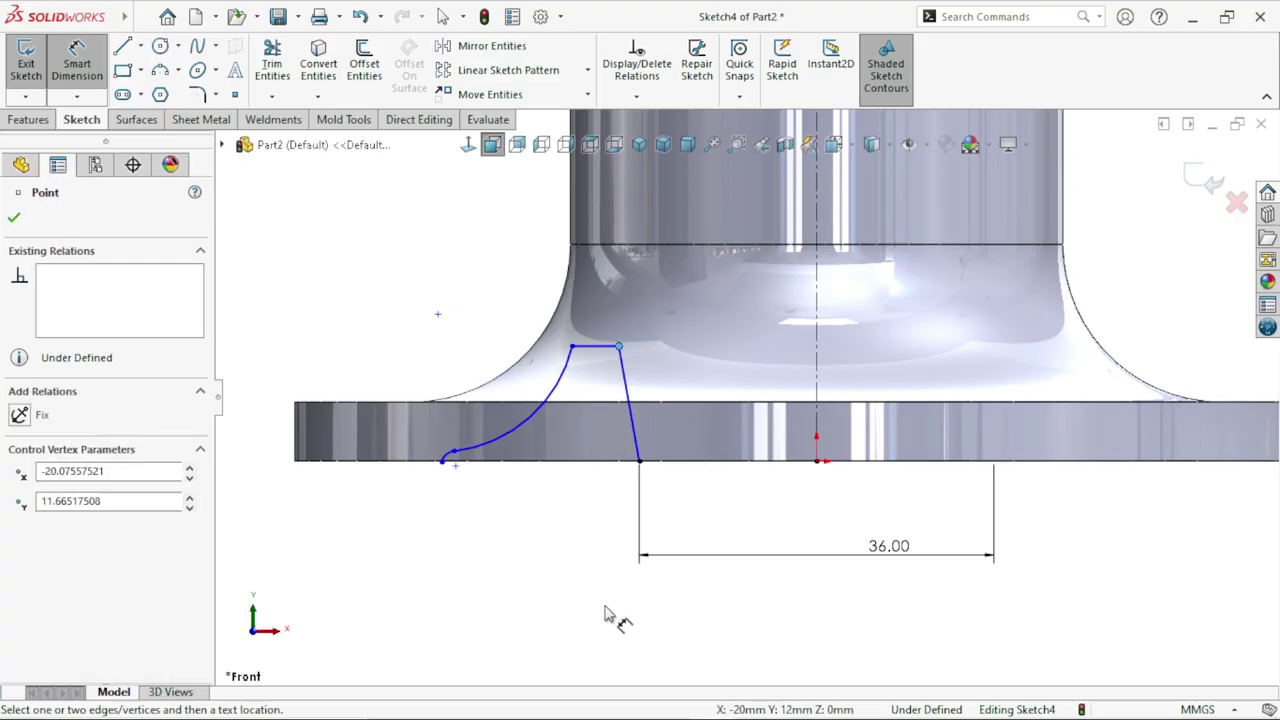
pyautogui.click(818, 365)
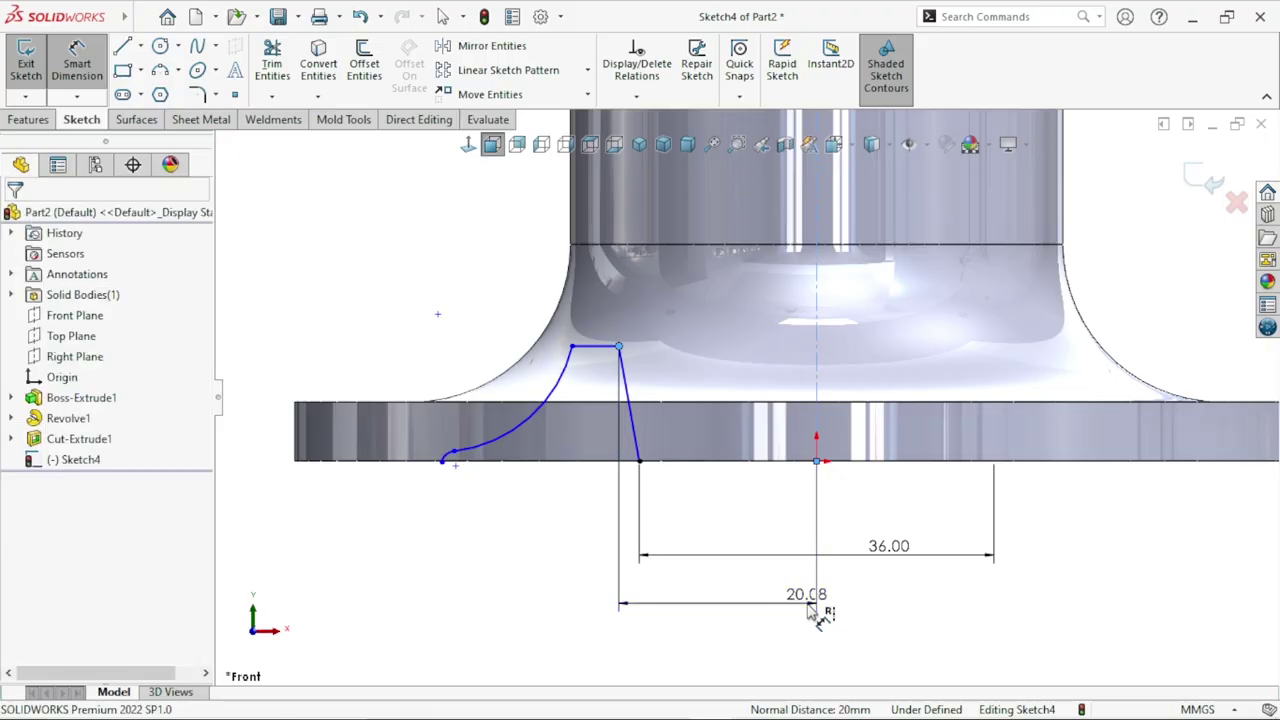
pyautogui.click(810, 605)
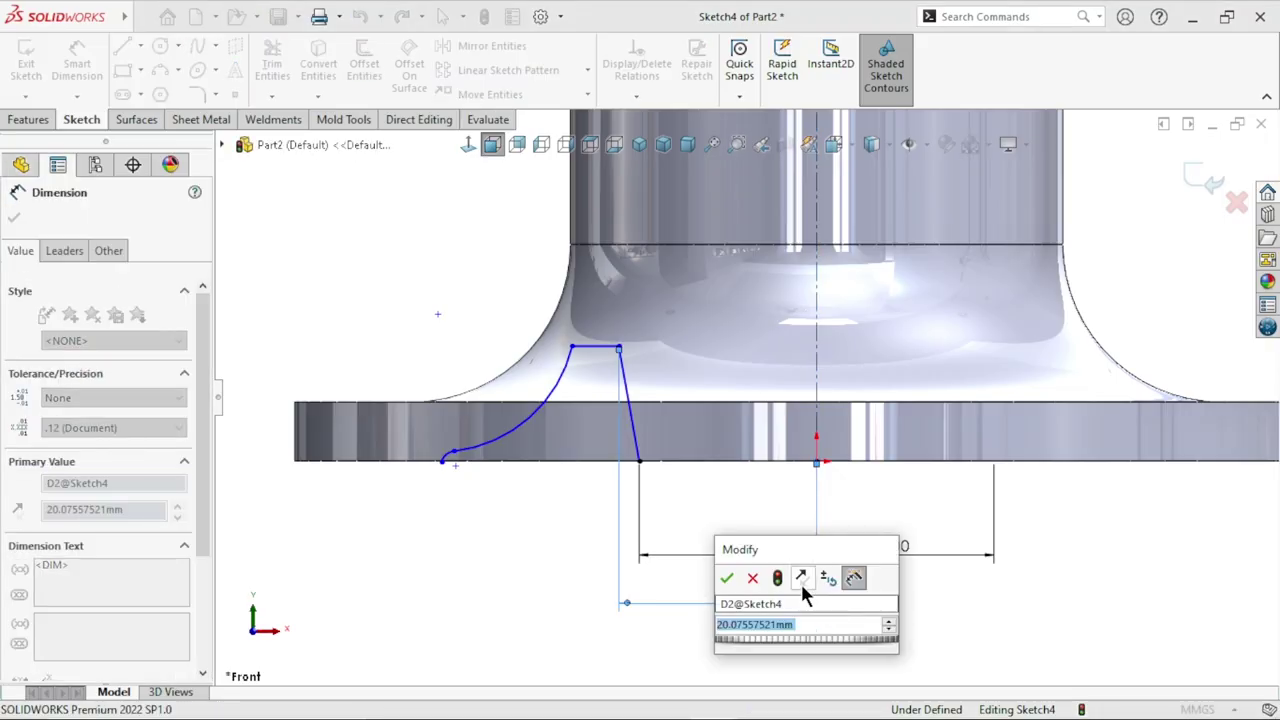
pyautogui.click(966, 649)
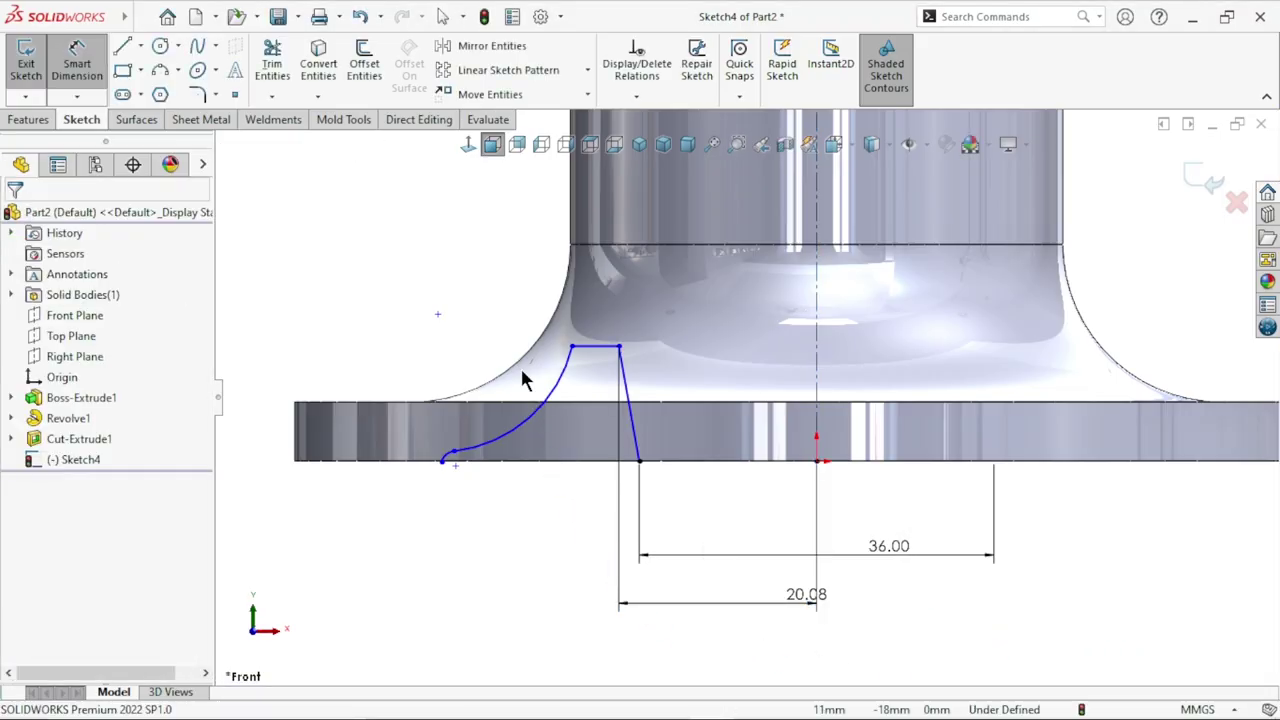
pyautogui.press('Escape')
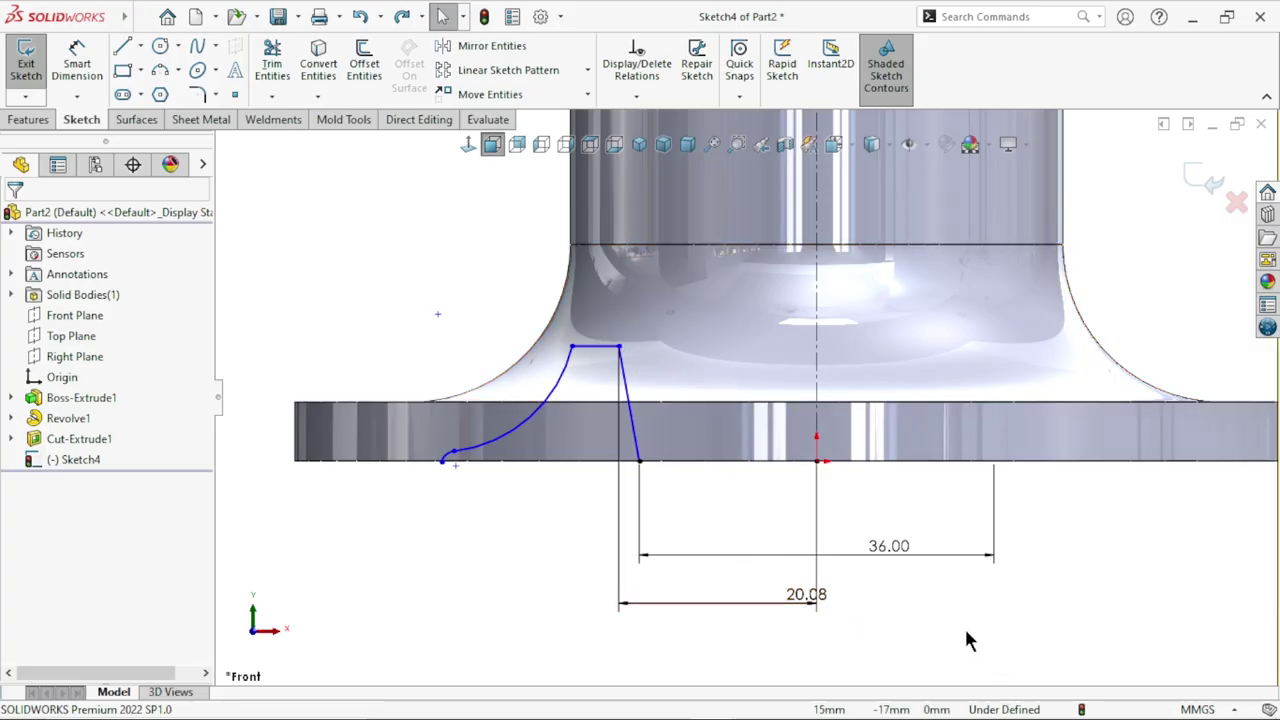
pyautogui.hotkey('ctrl', 'z')
# Step: Dimension the profile's bottom corner 36.00 and upper corner 40.00 across the centreline
pyautogui.click(77, 62)
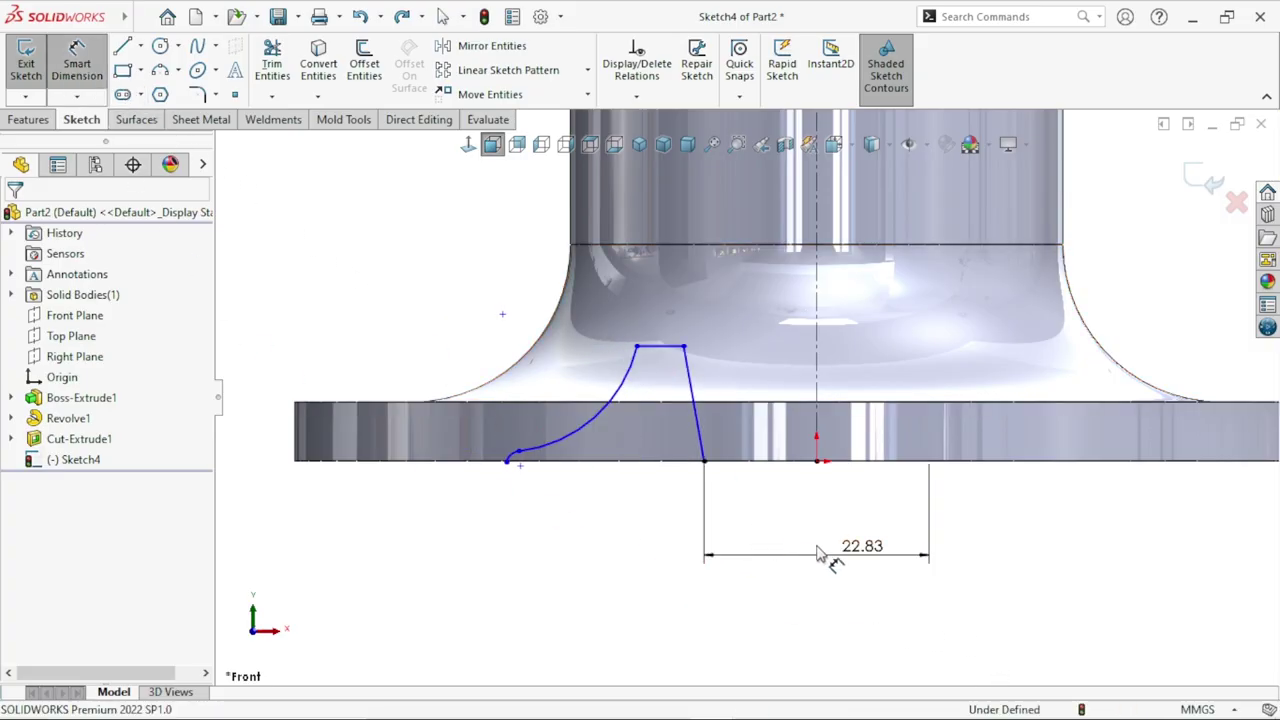
pyautogui.click(866, 543)
pyautogui.write('36')
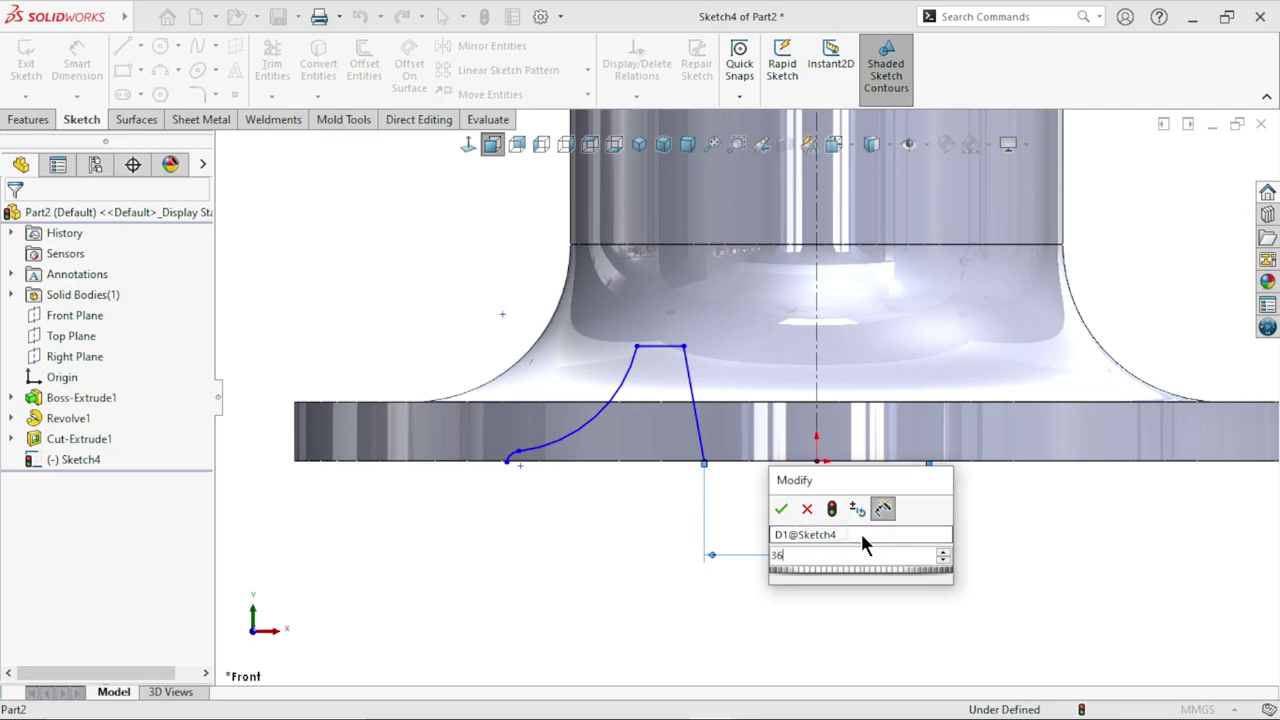
pyautogui.press('Return')
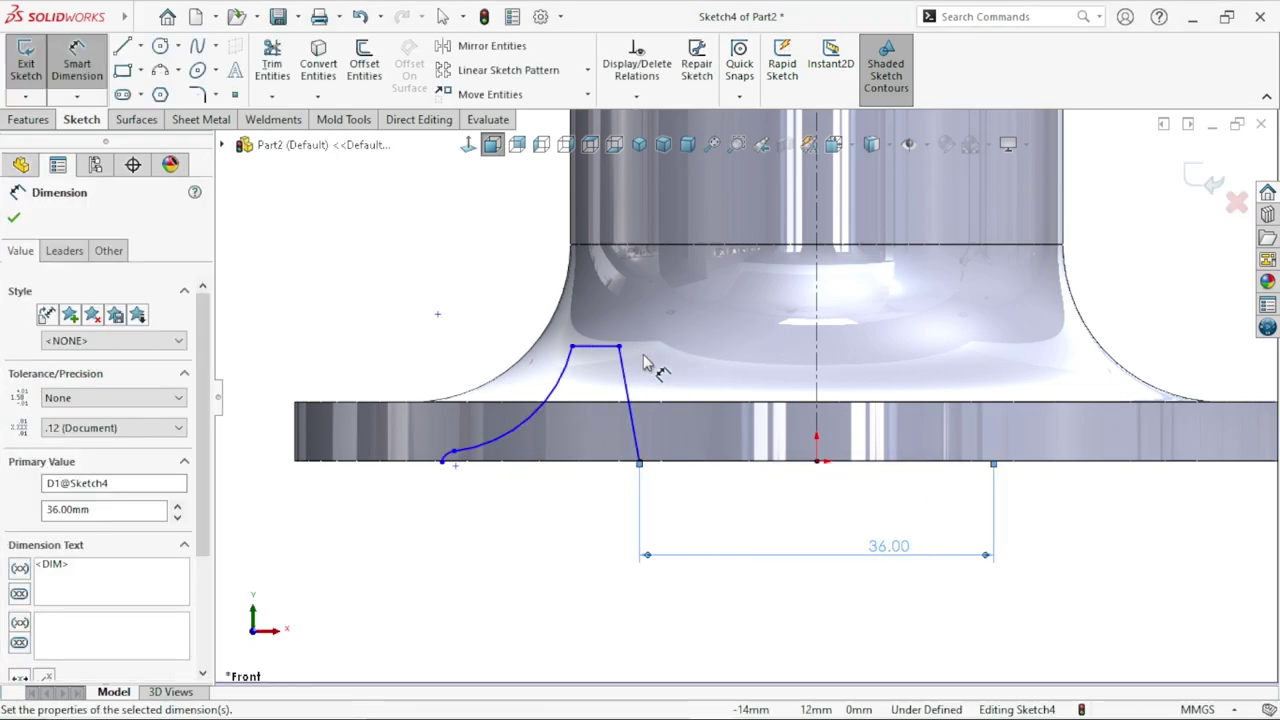
pyautogui.click(619, 348)
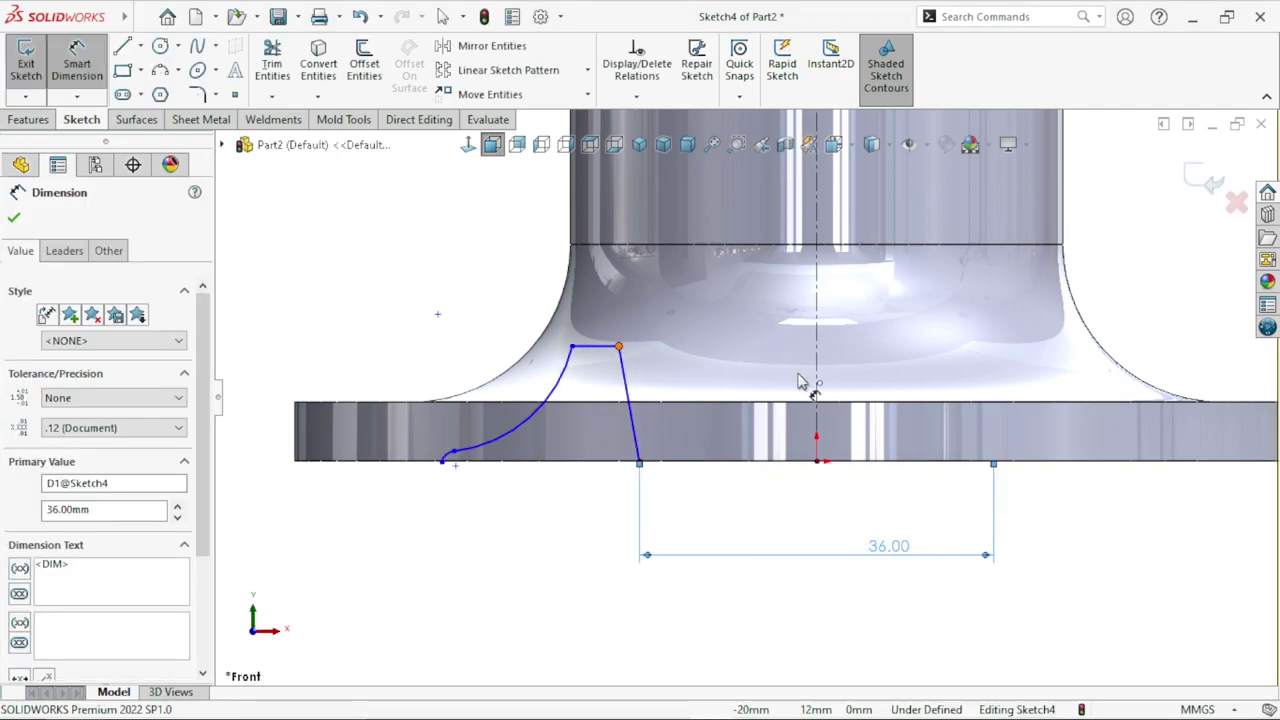
pyautogui.click(800, 524)
pyautogui.click(876, 628)
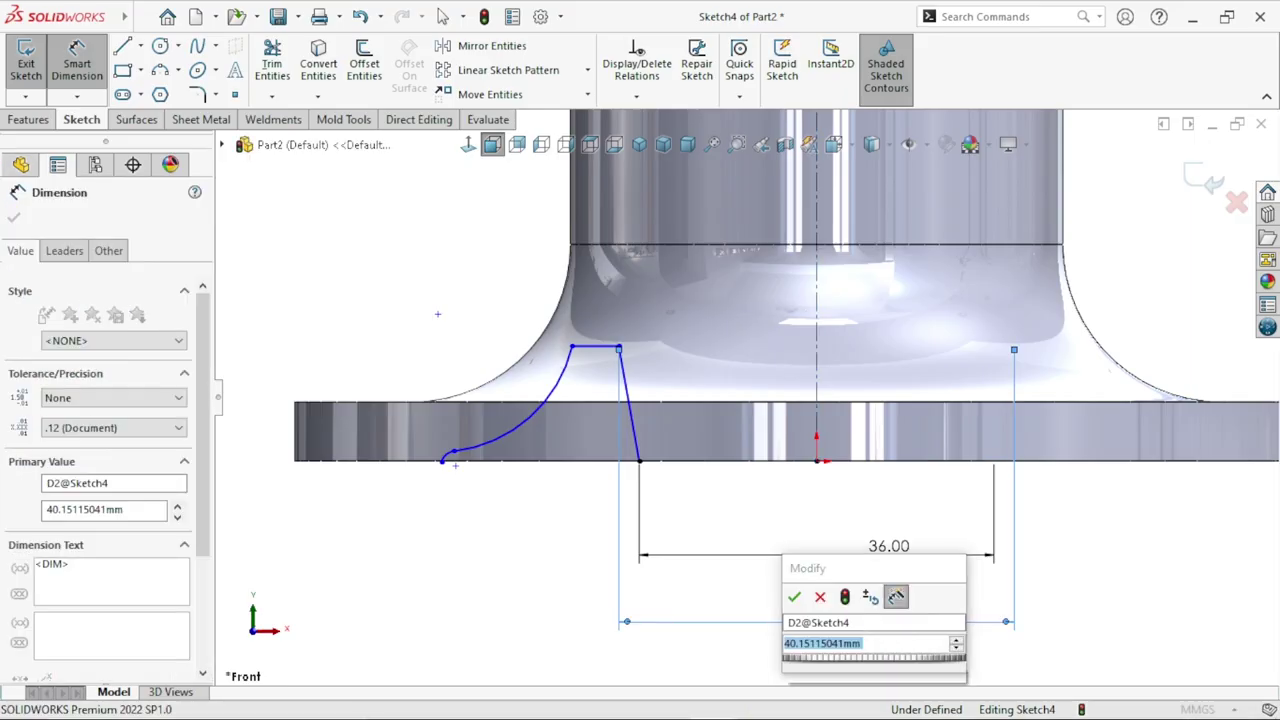
pyautogui.write('40')
pyautogui.press('Return')
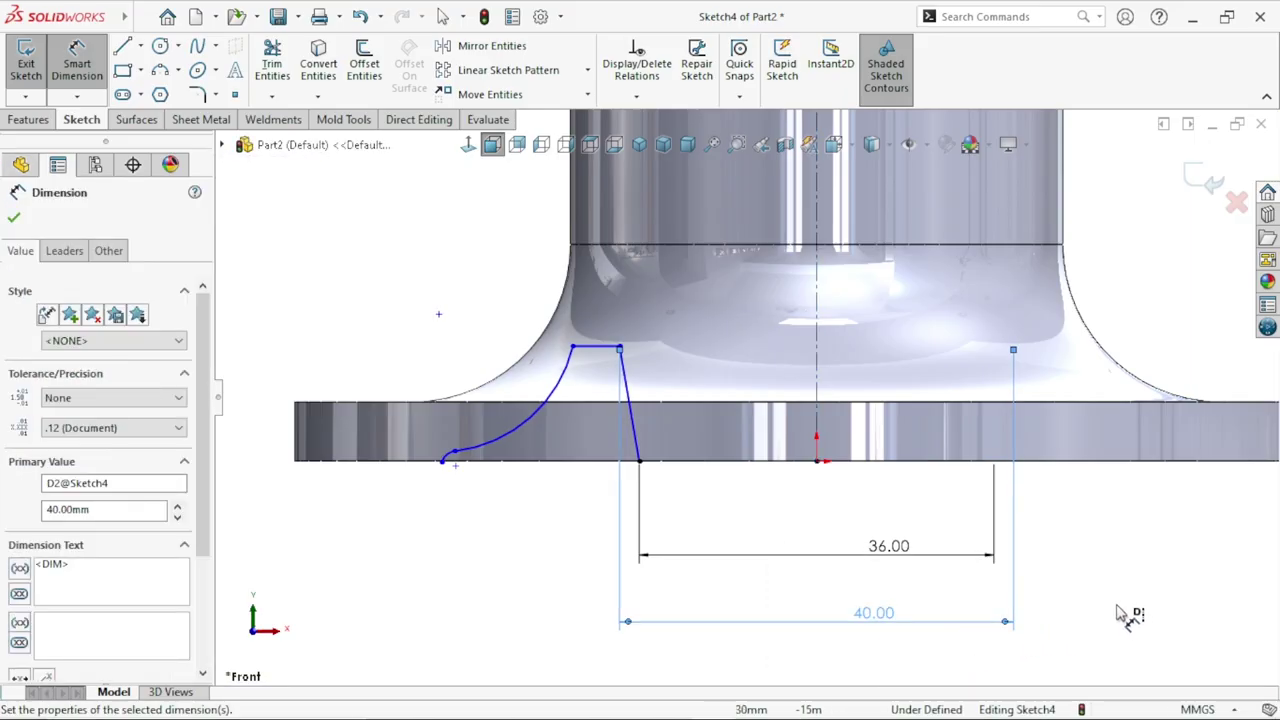
pyautogui.click(1114, 611)
pyautogui.scroll(3, 691, 603)
pyautogui.scroll(-3, 646, 434)
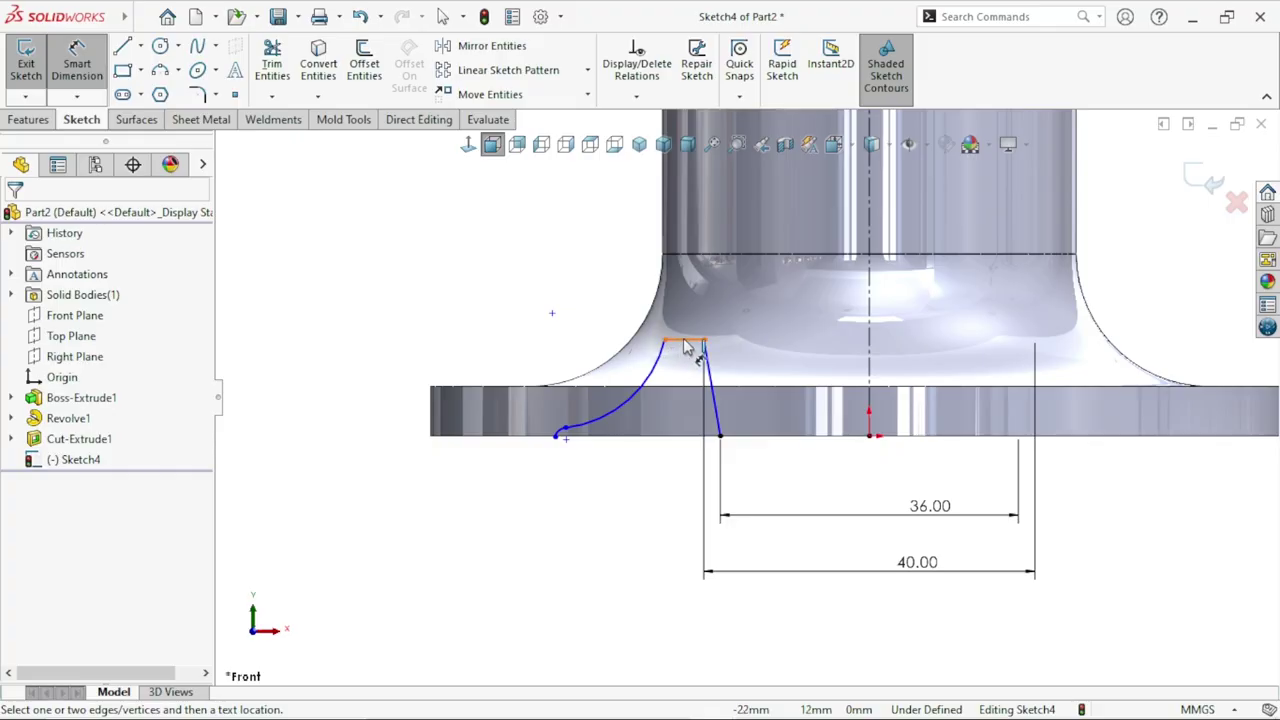
# Step: Dimension the profile's height between the top and bottom lines as 11
pyautogui.click(686, 345)
pyautogui.click(680, 437)
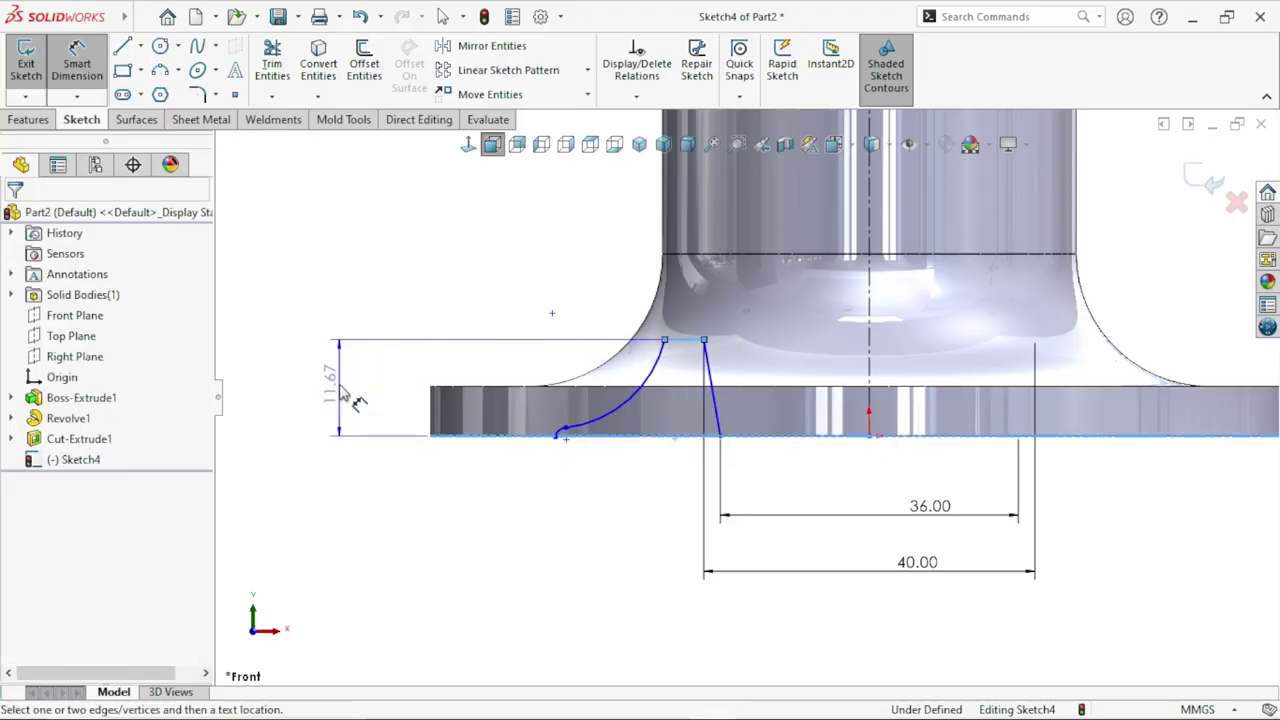
pyautogui.click(345, 392)
pyautogui.write('11')
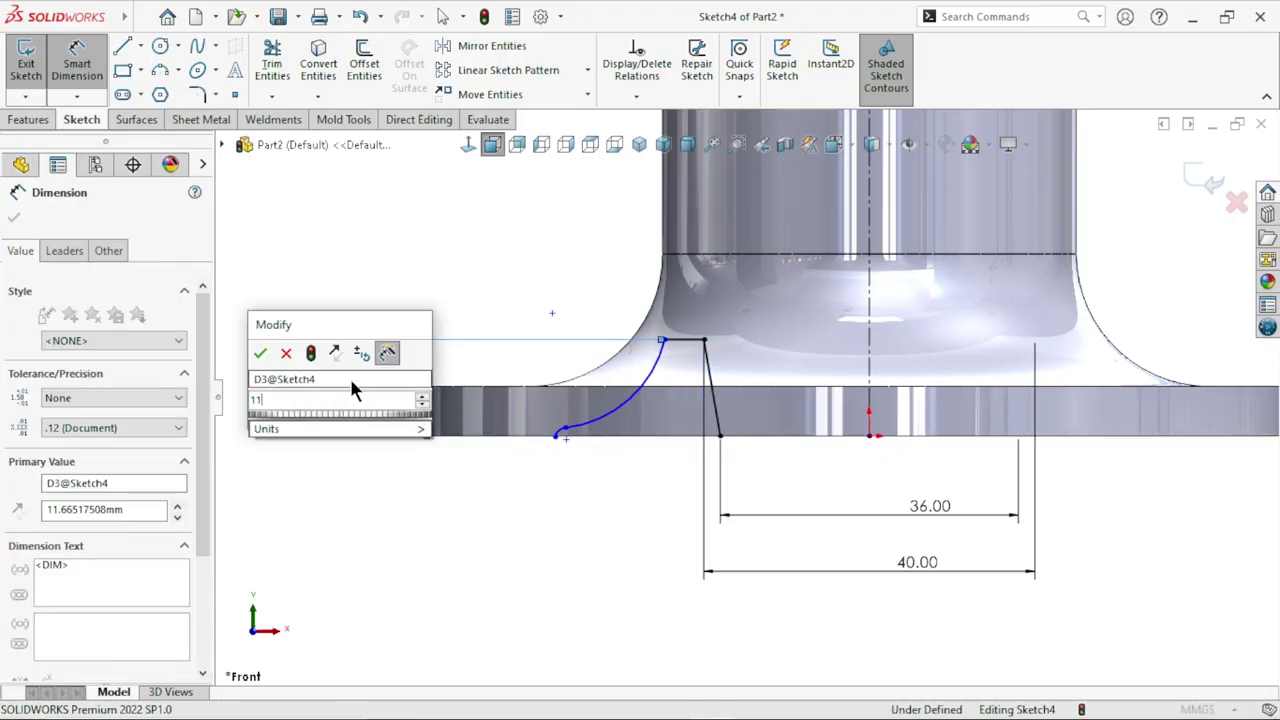
pyautogui.press('Return')
pyautogui.click(563, 545)
pyautogui.scroll(3, 663, 380)
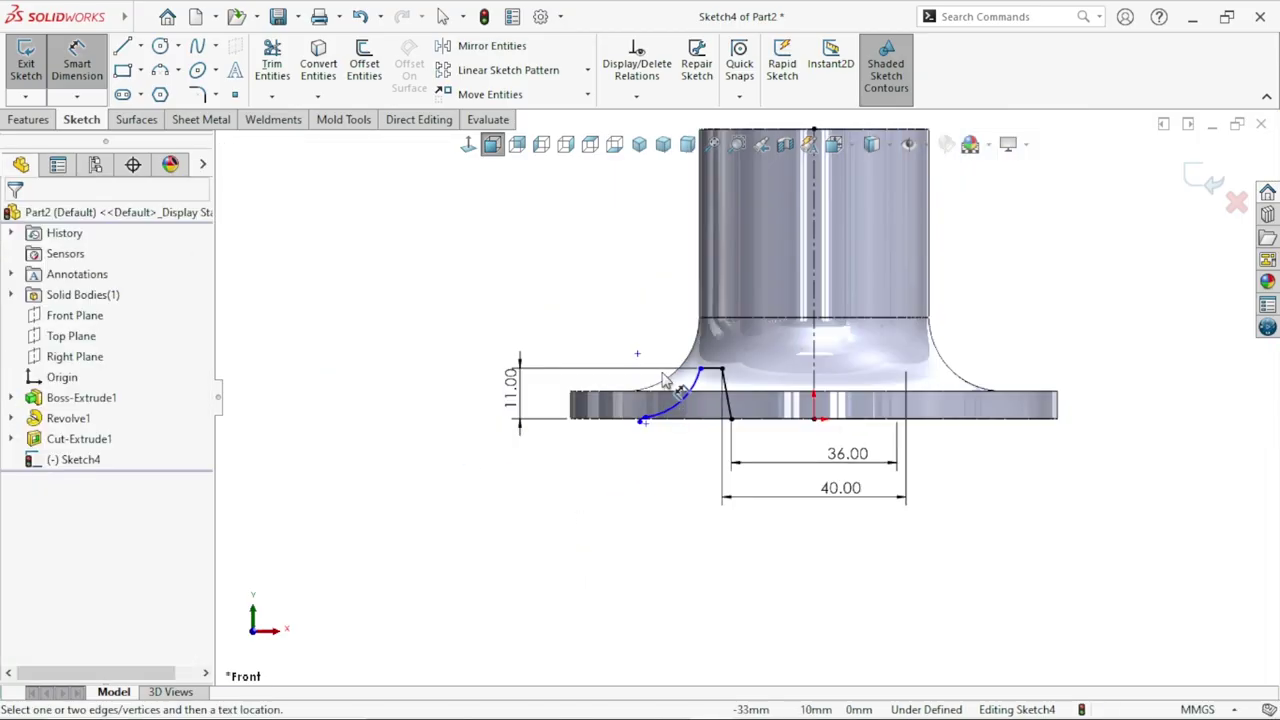
pyautogui.scroll(-3, 663, 380)
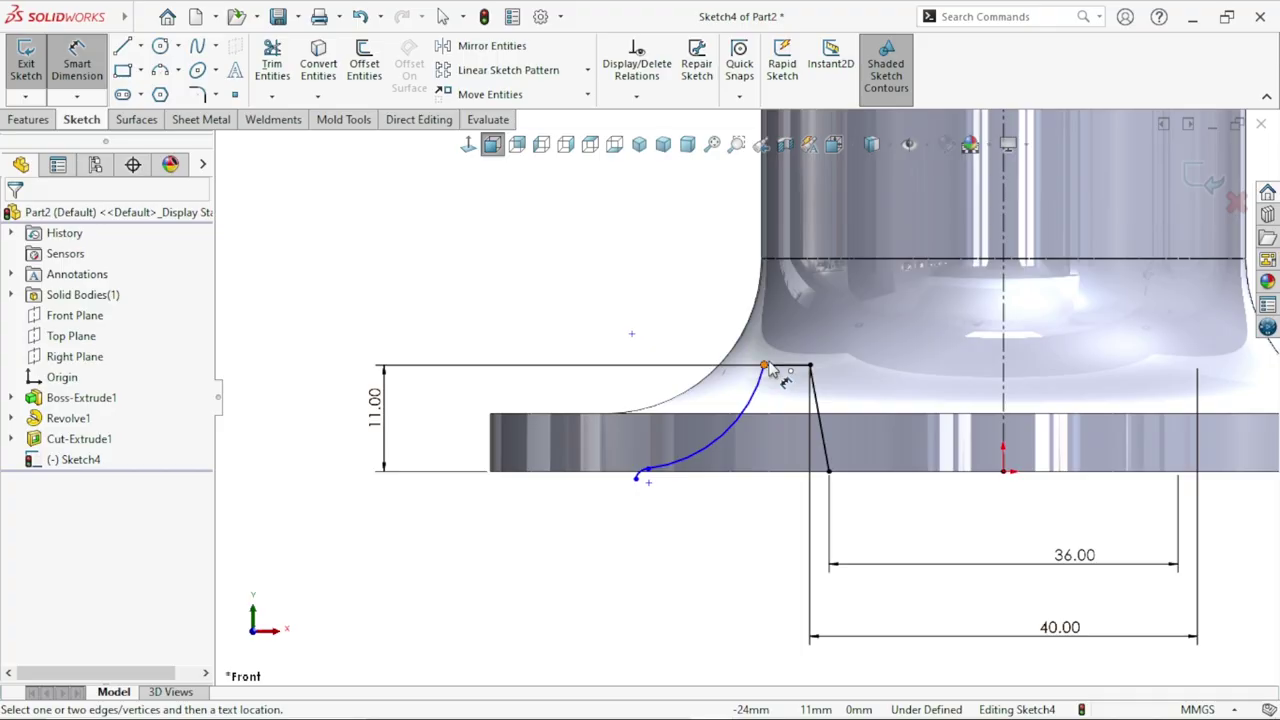
# Step: Dimension the spline's top endpoint to the centreline as 21.08
pyautogui.click(766, 366)
pyautogui.click(1004, 395)
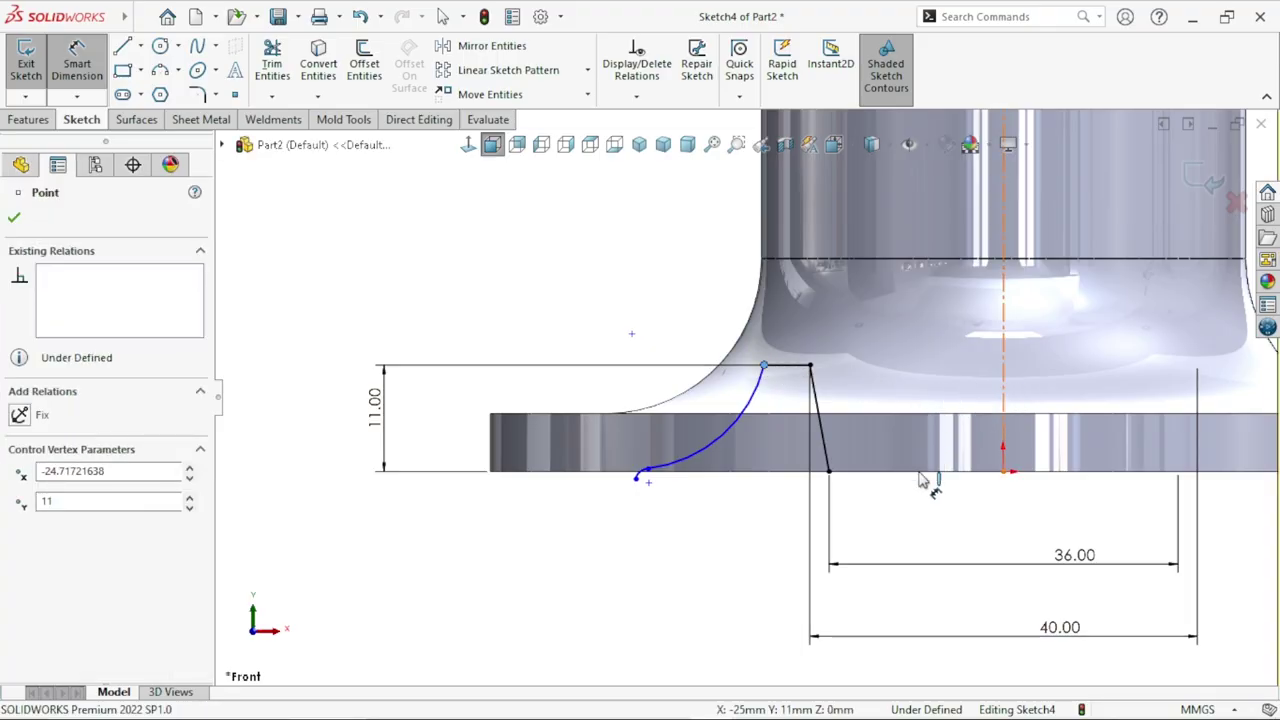
pyautogui.click(885, 530)
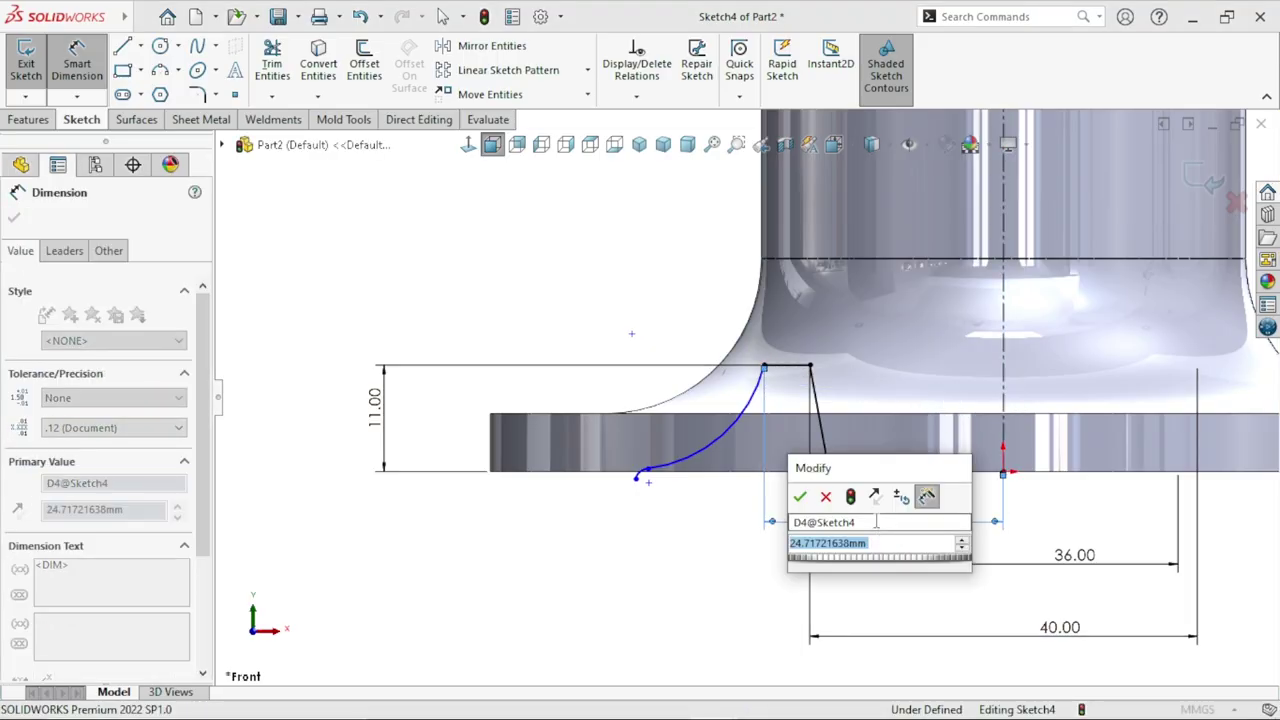
pyautogui.write('21.08')
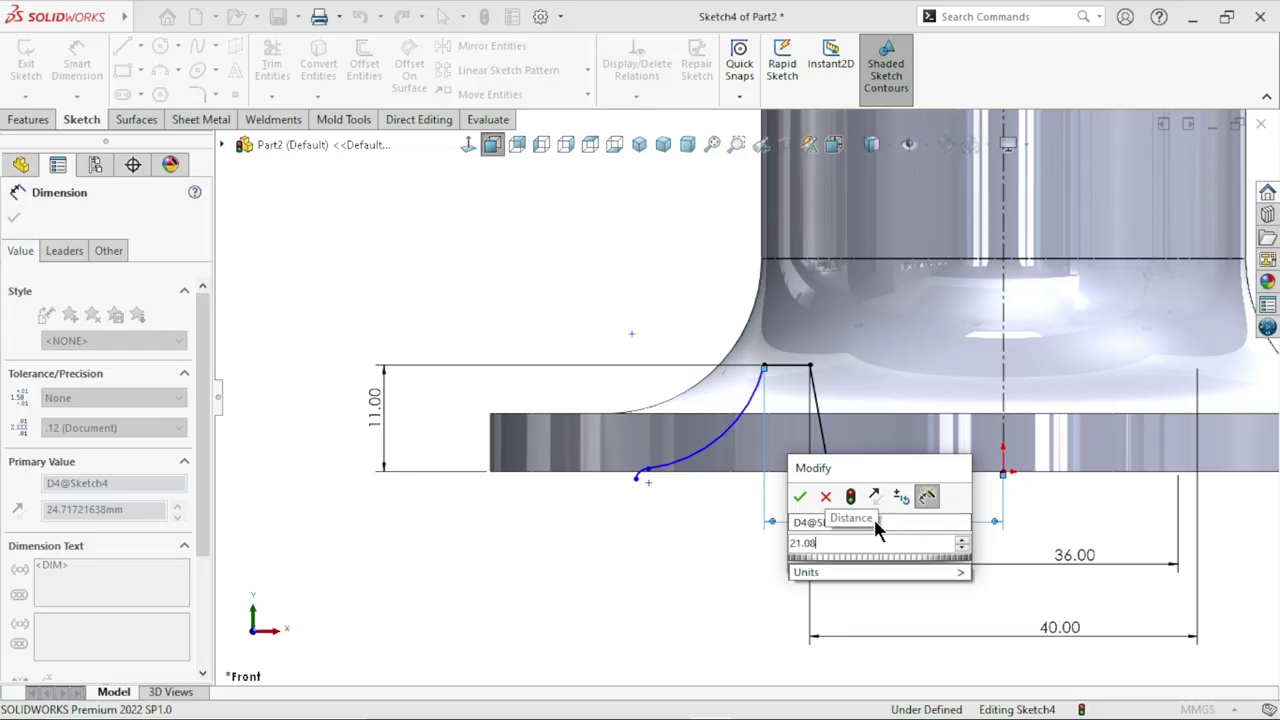
pyautogui.press('Escape')
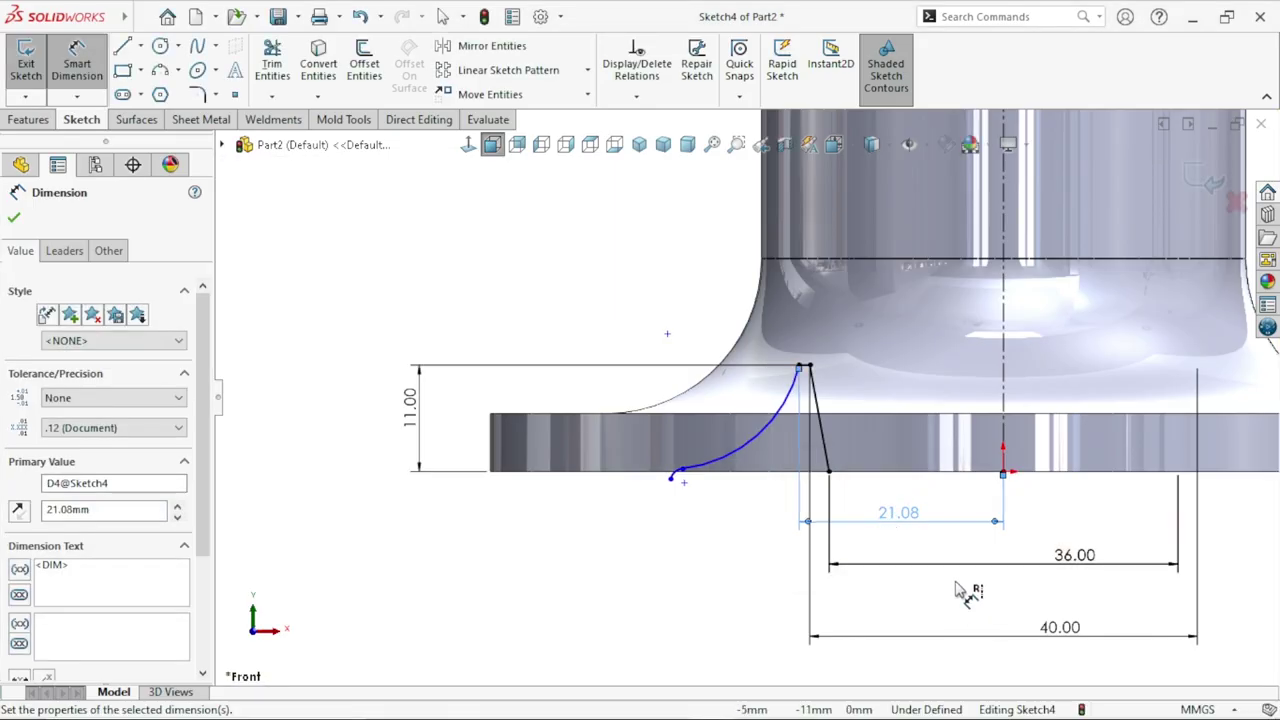
pyautogui.click(605, 563)
pyautogui.scroll(2, 815, 486)
pyautogui.scroll(-2, 806, 446)
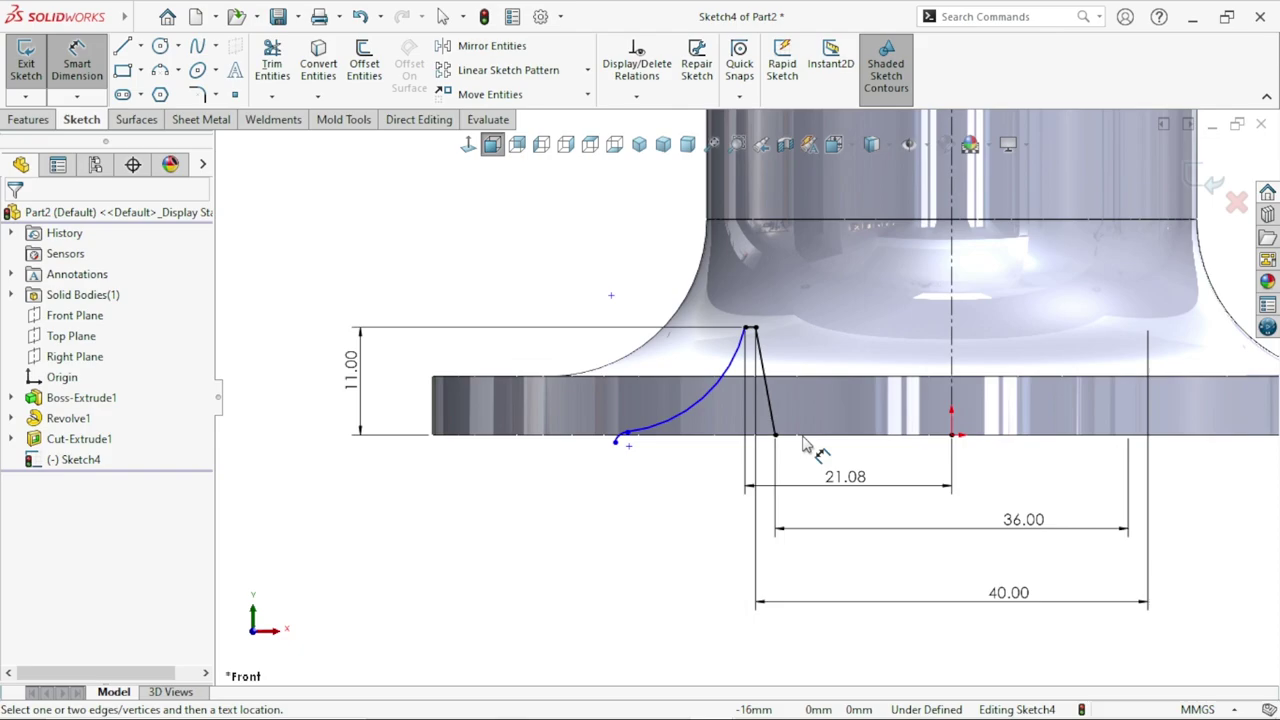
# Step: Make the small arc's lower endpoint coincident with the flange's bottom edge
pyautogui.scroll(-3, 634, 521)
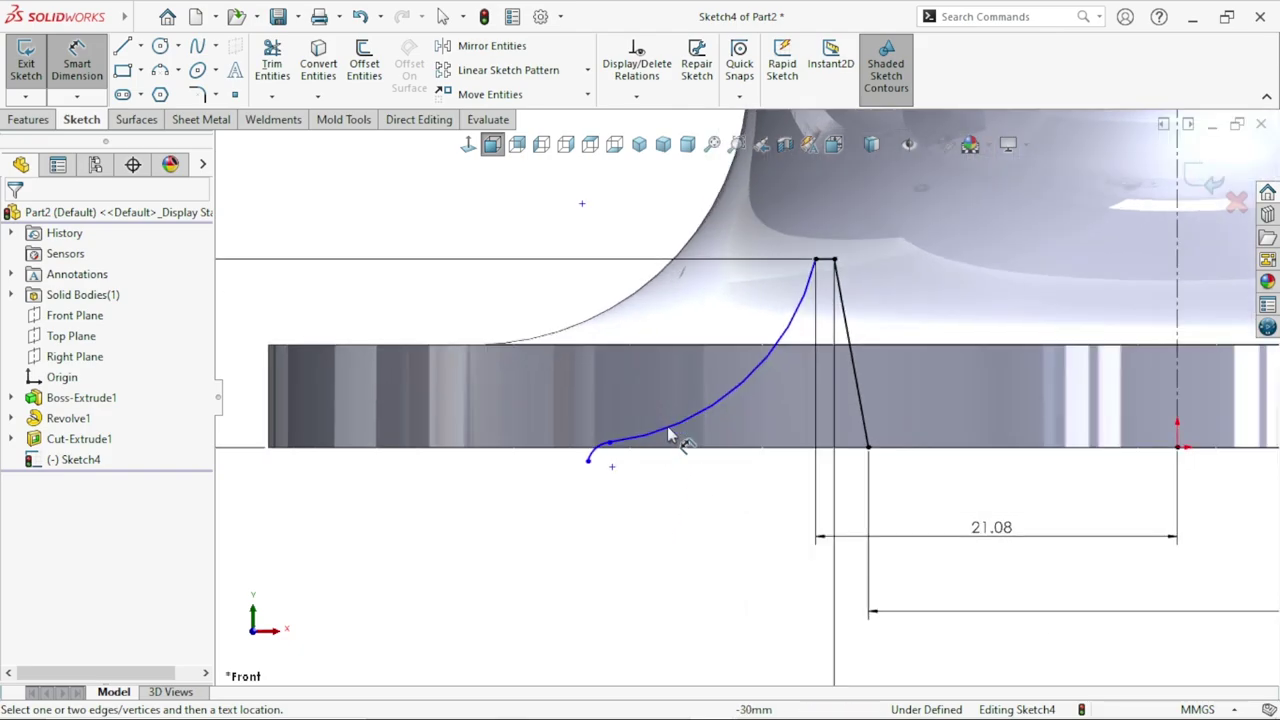
pyautogui.press('Escape')
pyautogui.scroll(2, 690, 540)
pyautogui.scroll(-3, 670, 510)
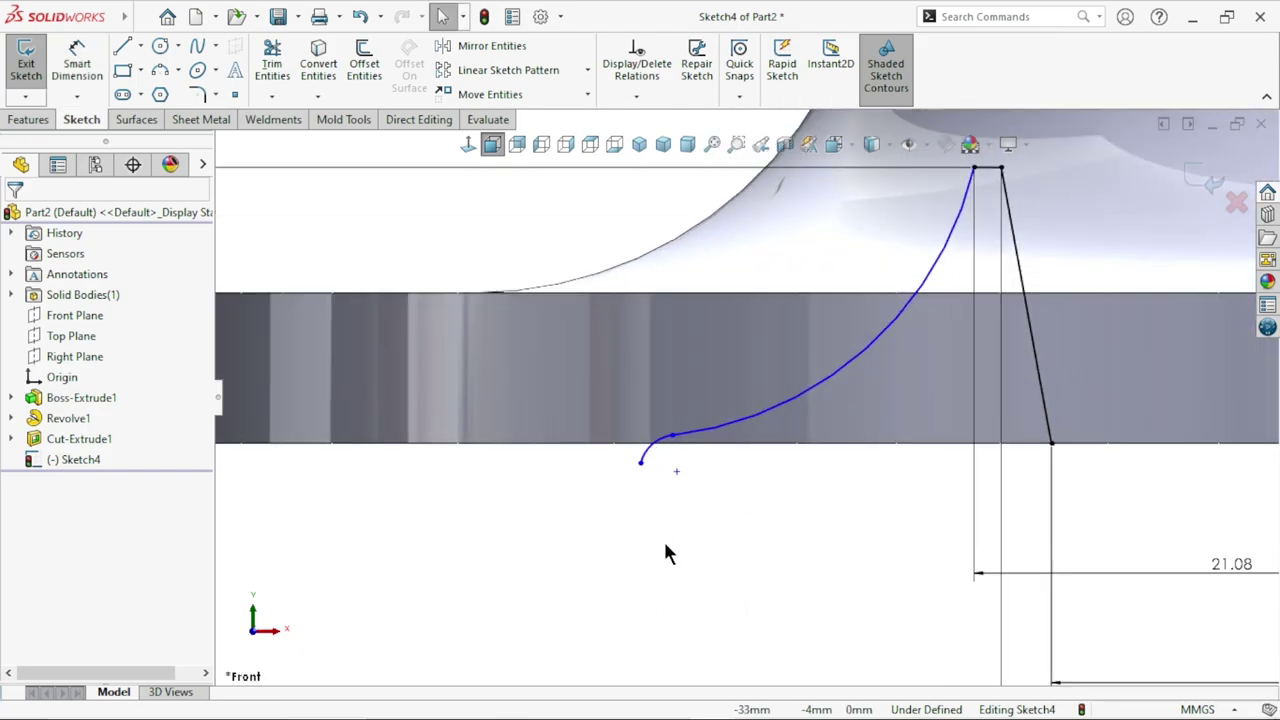
pyautogui.click(641, 464)
pyautogui.click(605, 525)
pyautogui.scroll(-3, 650, 492)
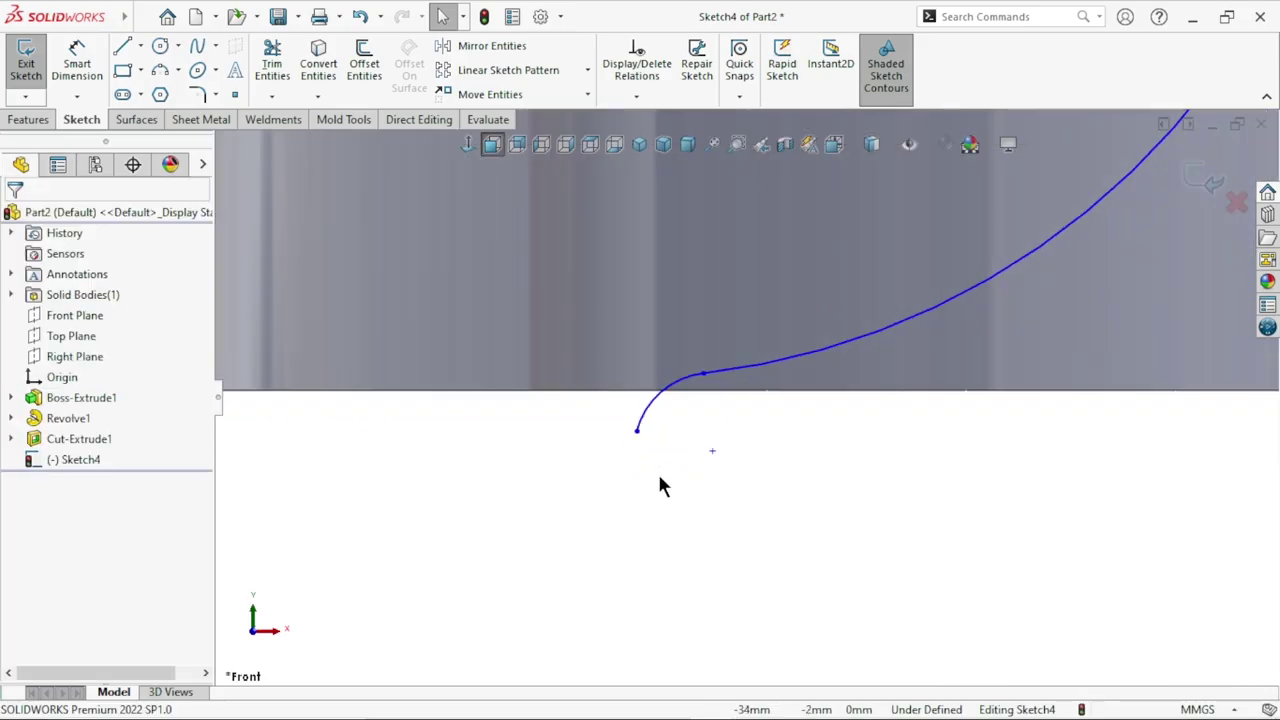
pyautogui.click(645, 403)
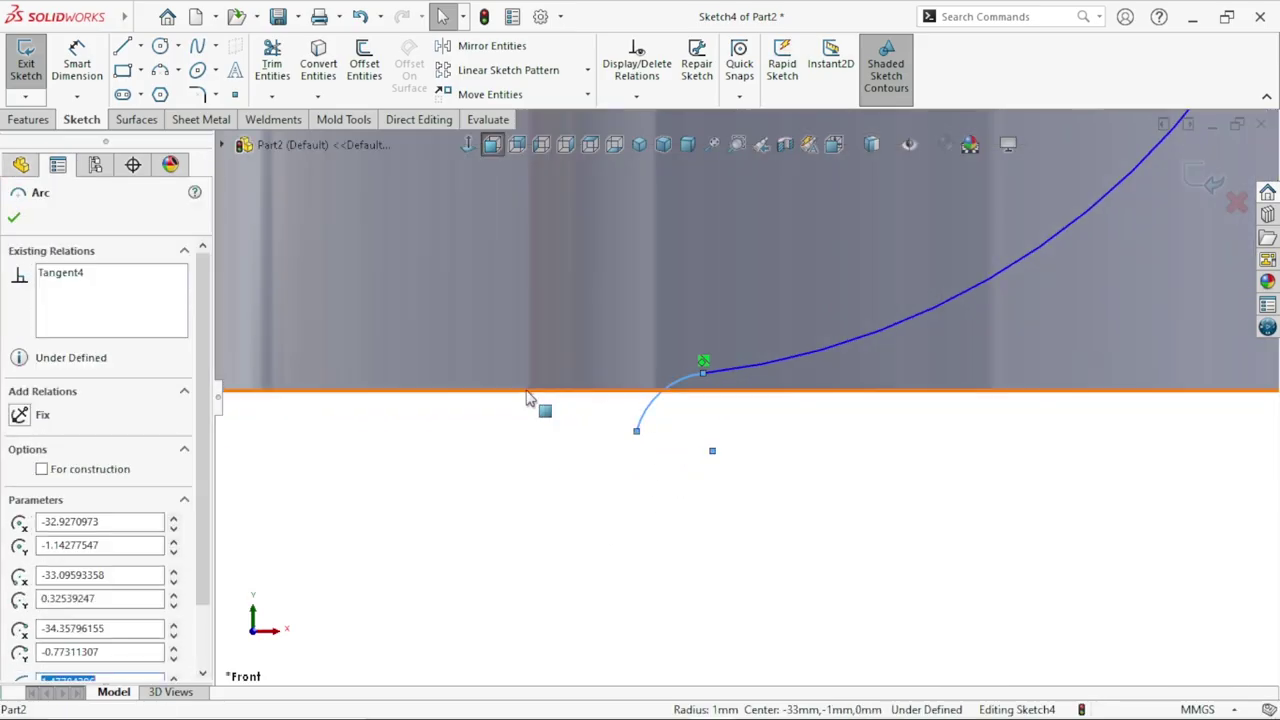
pyautogui.keyDown('ctrl'); pyautogui.click(563, 386); pyautogui.keyUp('ctrl')
pyautogui.click(640, 478)
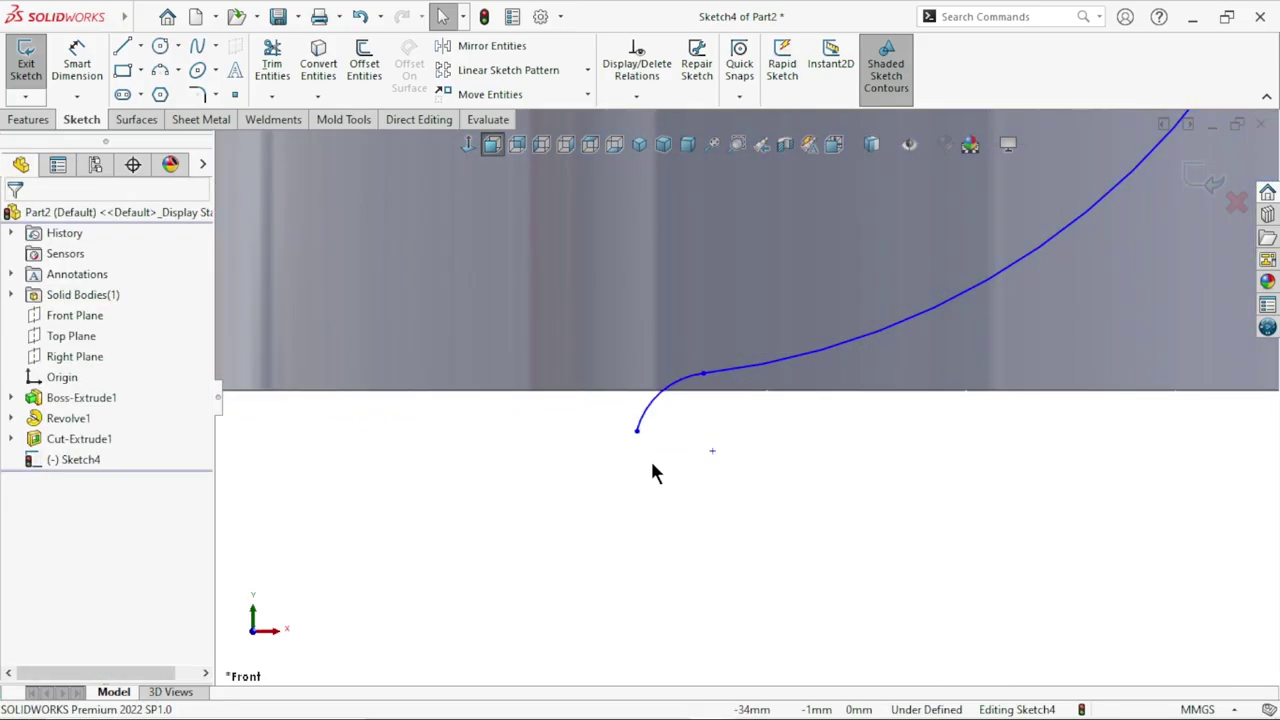
pyautogui.click(637, 432)
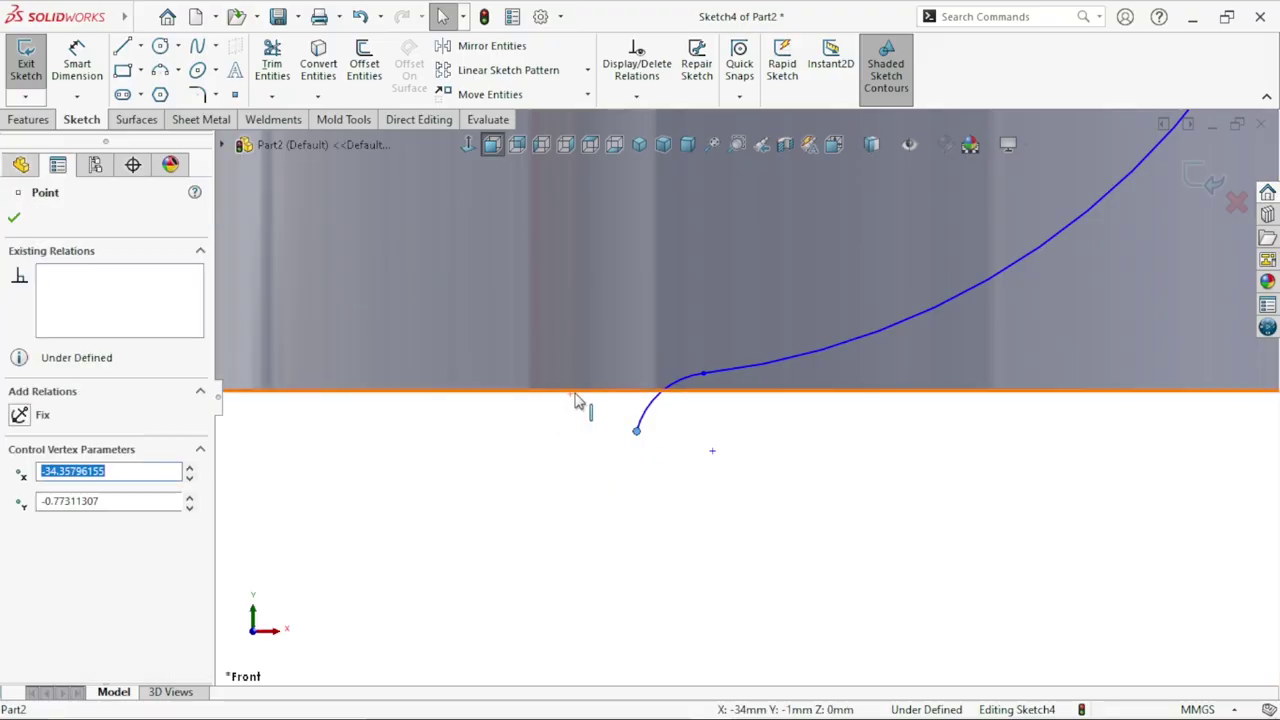
pyautogui.press('Escape')
pyautogui.keyDown('ctrl'); pyautogui.click(604, 374); pyautogui.keyUp('ctrl')
pyautogui.click(654, 314)
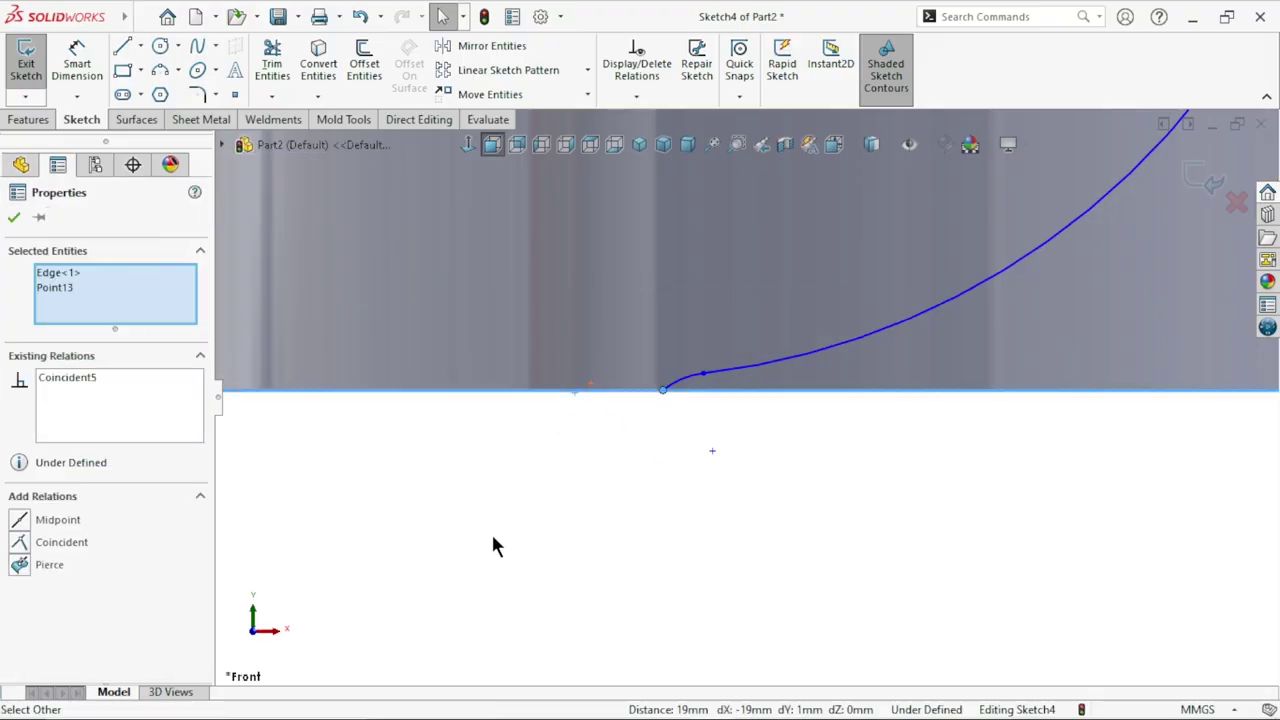
pyautogui.click(618, 510)
pyautogui.scroll(-1, 748, 392)
# Step: Start a Smart Dimension from the flange's bottom edge to the arc-spline junction
pyautogui.click(77, 62)
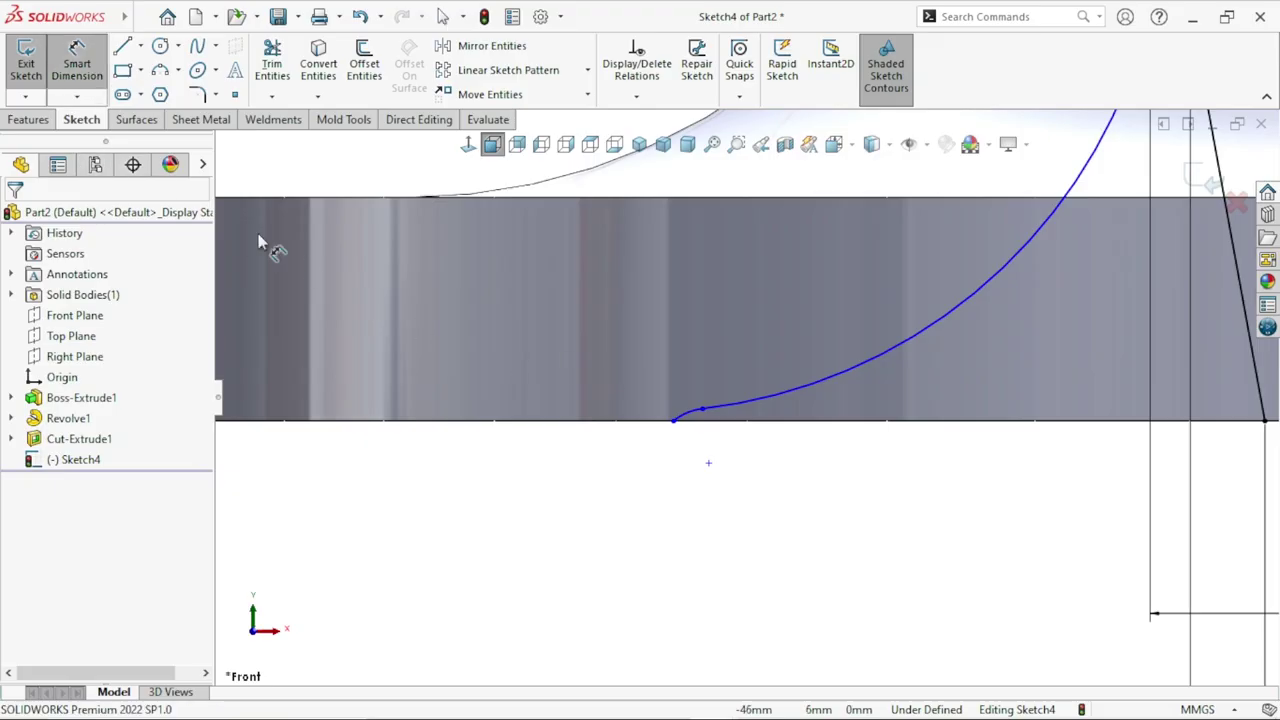
pyautogui.click(708, 421)
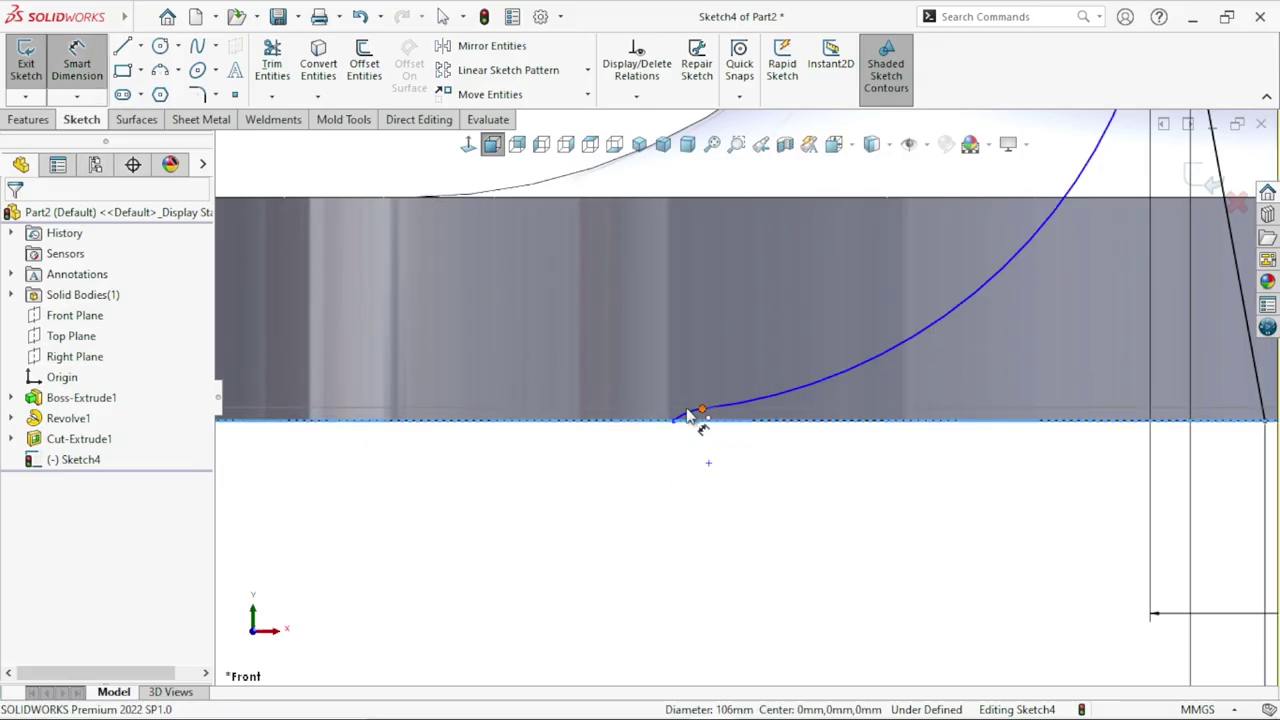
pyautogui.click(678, 420)
pyautogui.scroll(3, 680, 490)
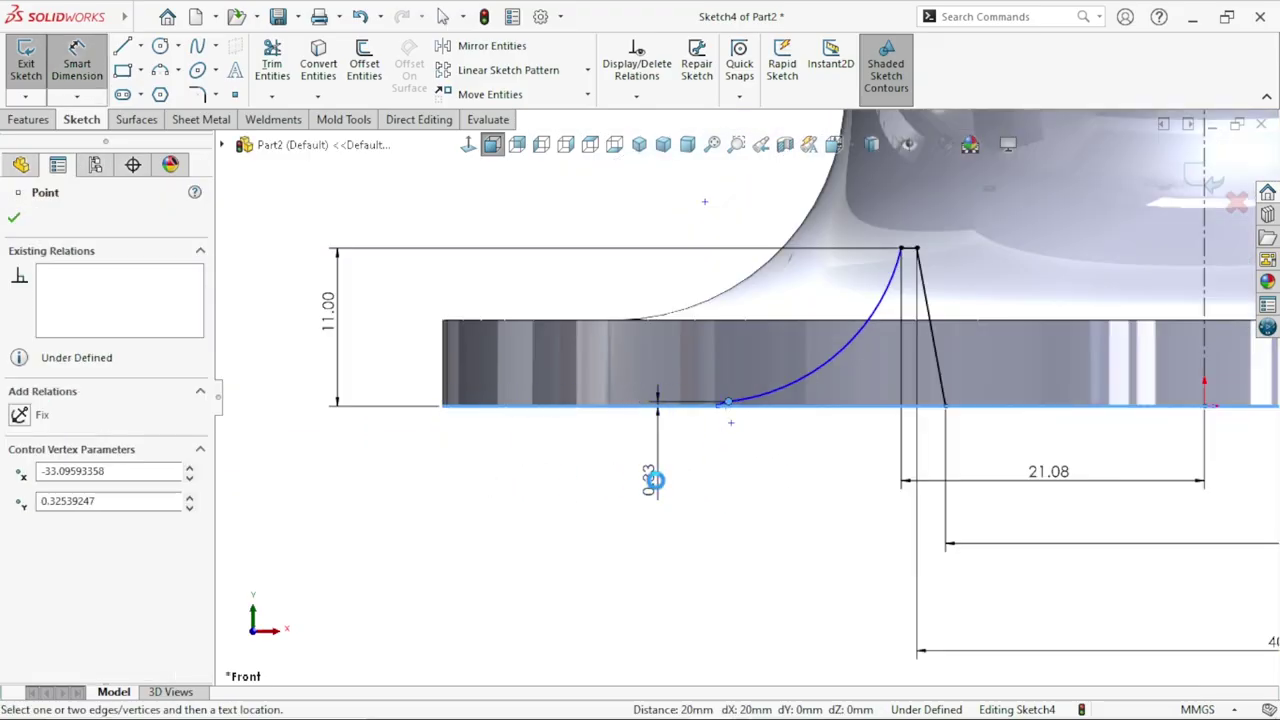
# Step: Set the arc-spline junction height to 1 and the small arc's radius to R1
pyautogui.click(653, 480)
pyautogui.click(653, 480)
pyautogui.write('1')
pyautogui.press('Return')
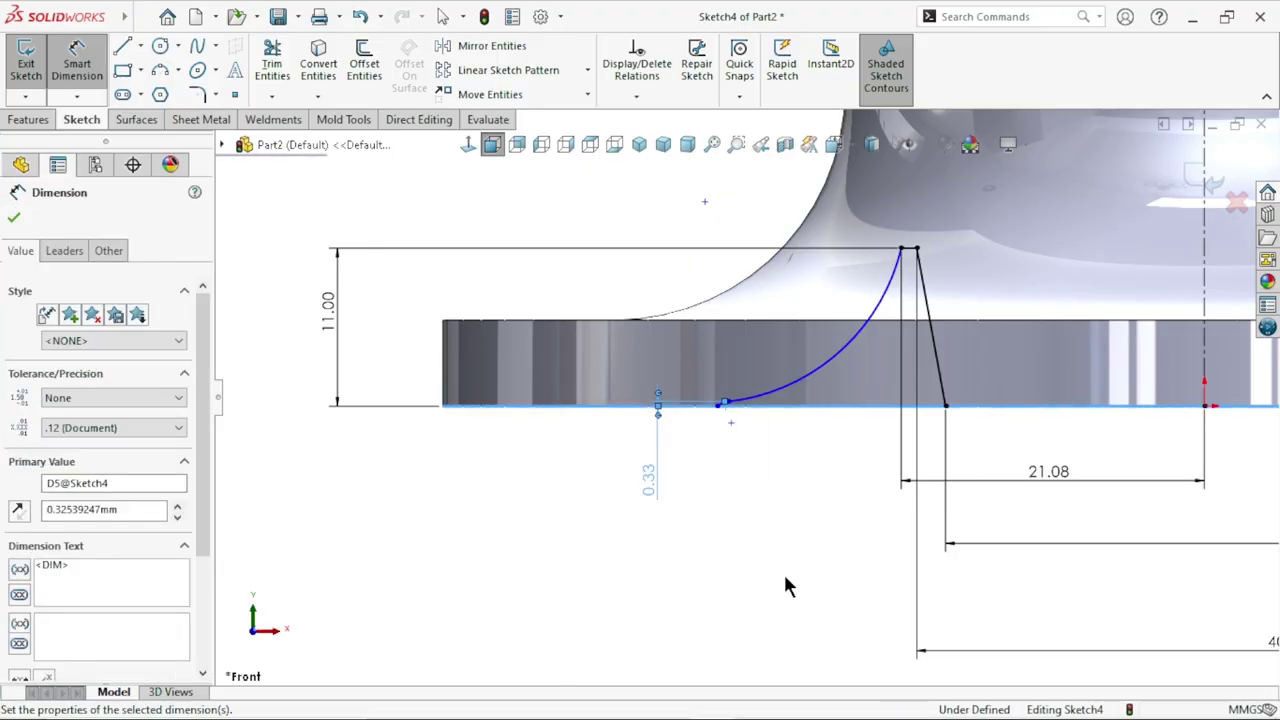
pyautogui.scroll(-2, 711, 376)
pyautogui.click(720, 410)
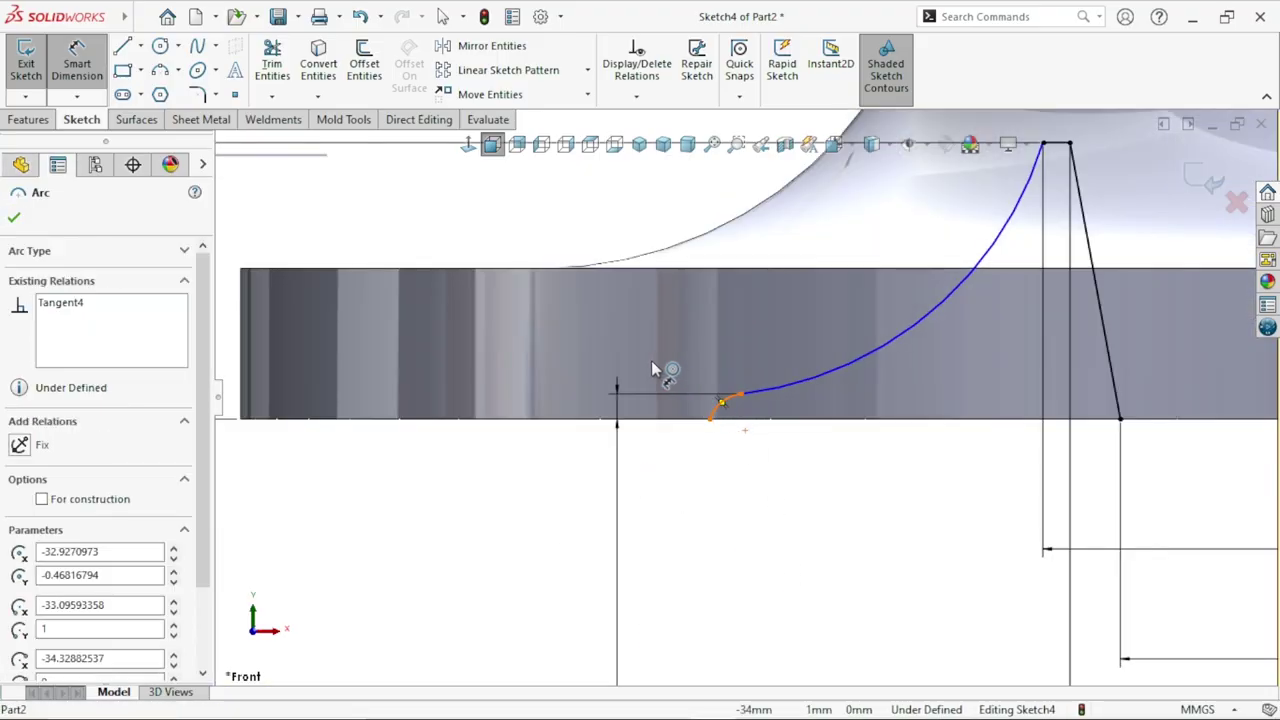
pyautogui.click(765, 500)
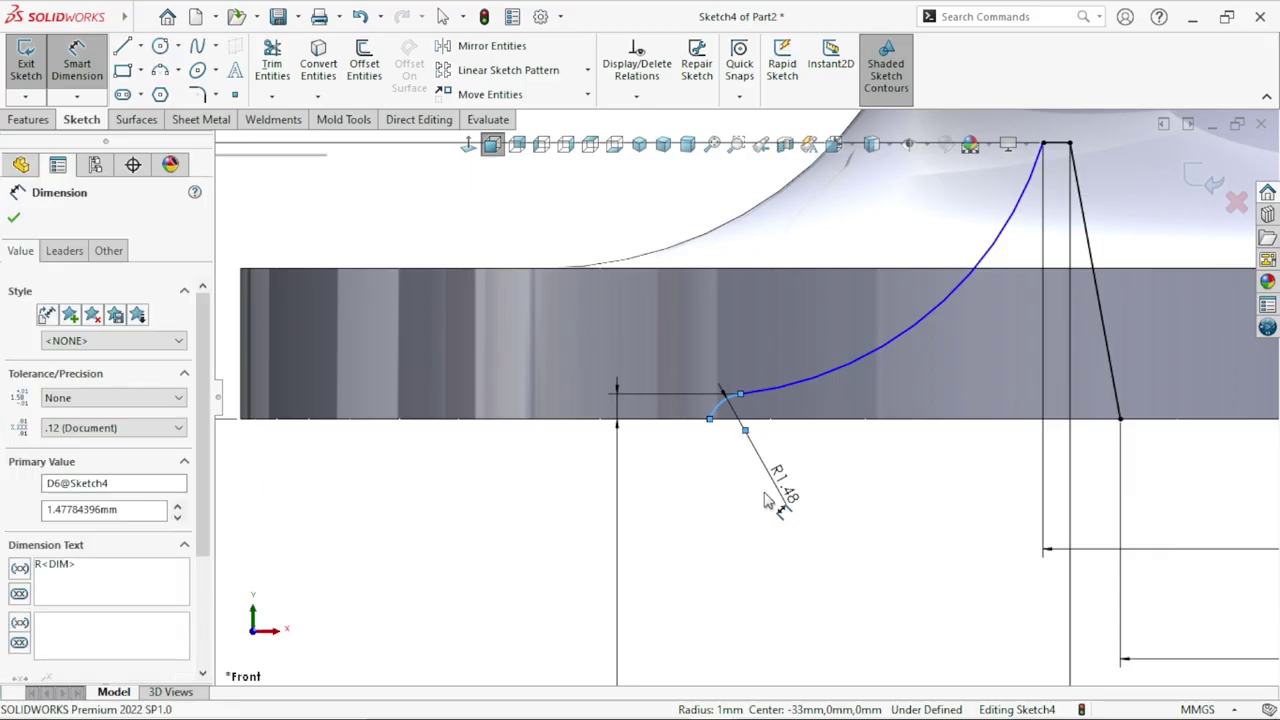
pyautogui.write('1')
pyautogui.press('Return')
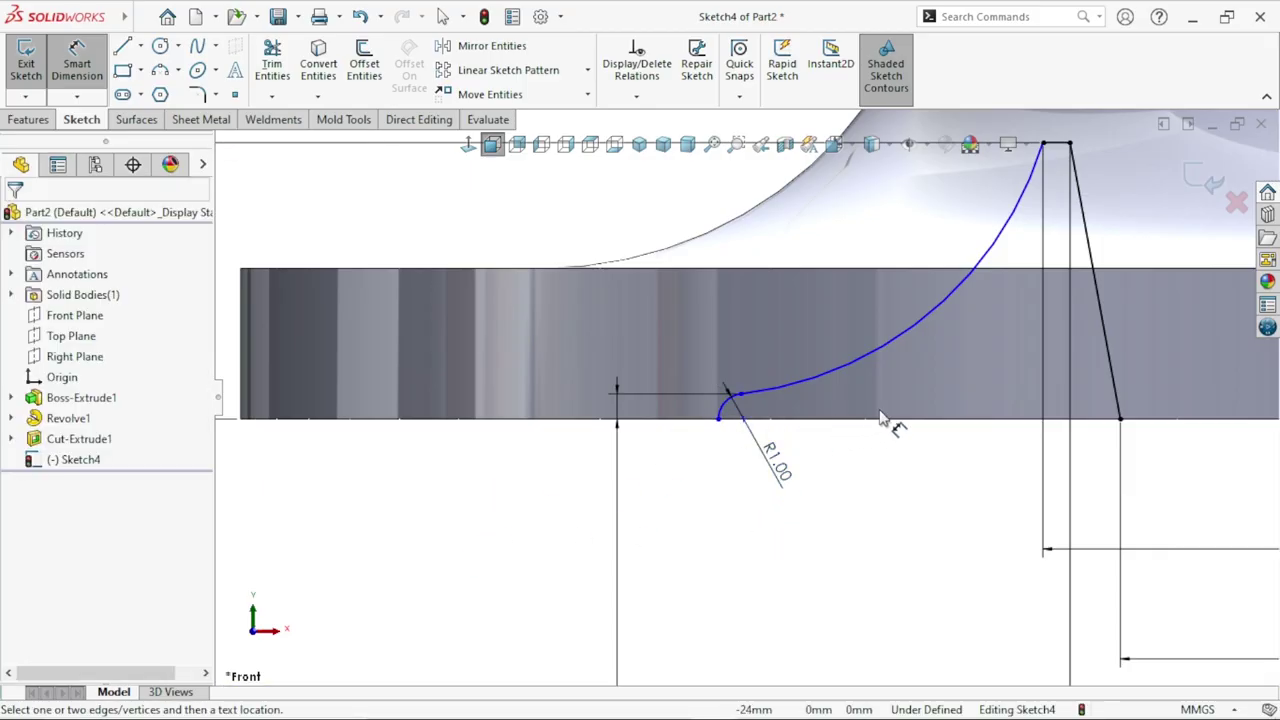
pyautogui.scroll(2, 617, 410)
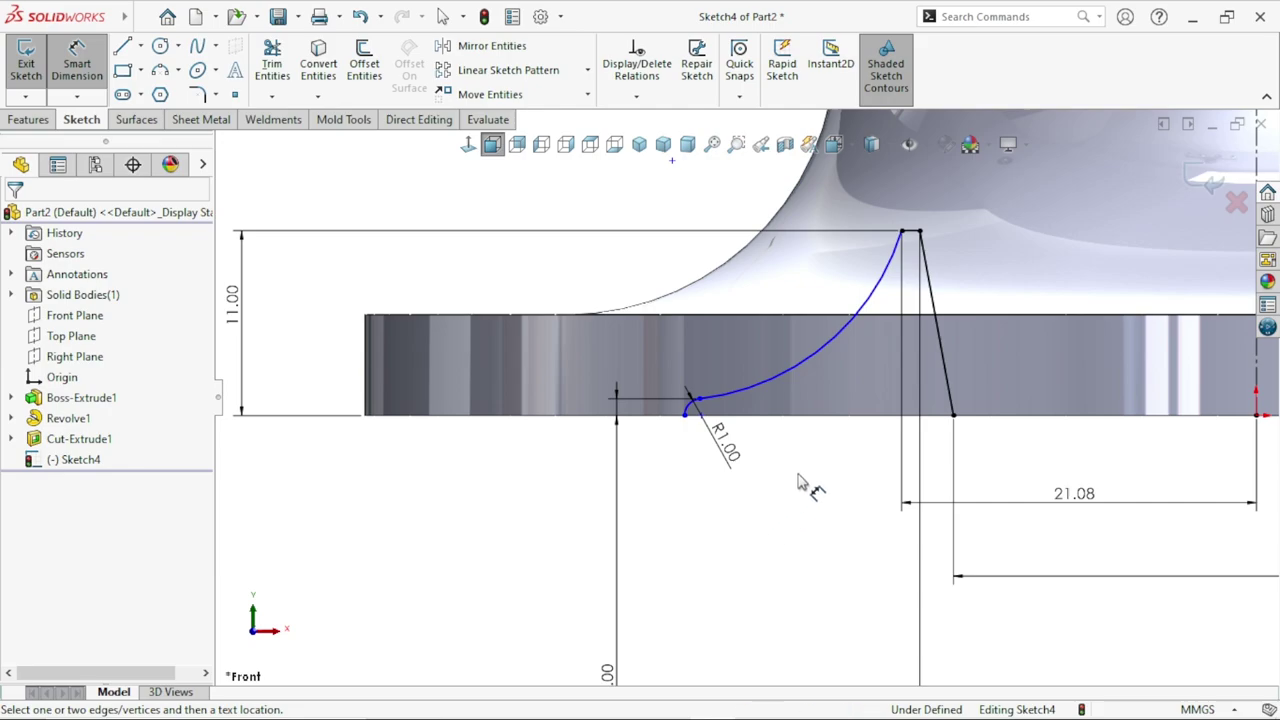
# Step: Dimension the curved arc 5 mm from the flange fillet edge
pyautogui.click(806, 364)
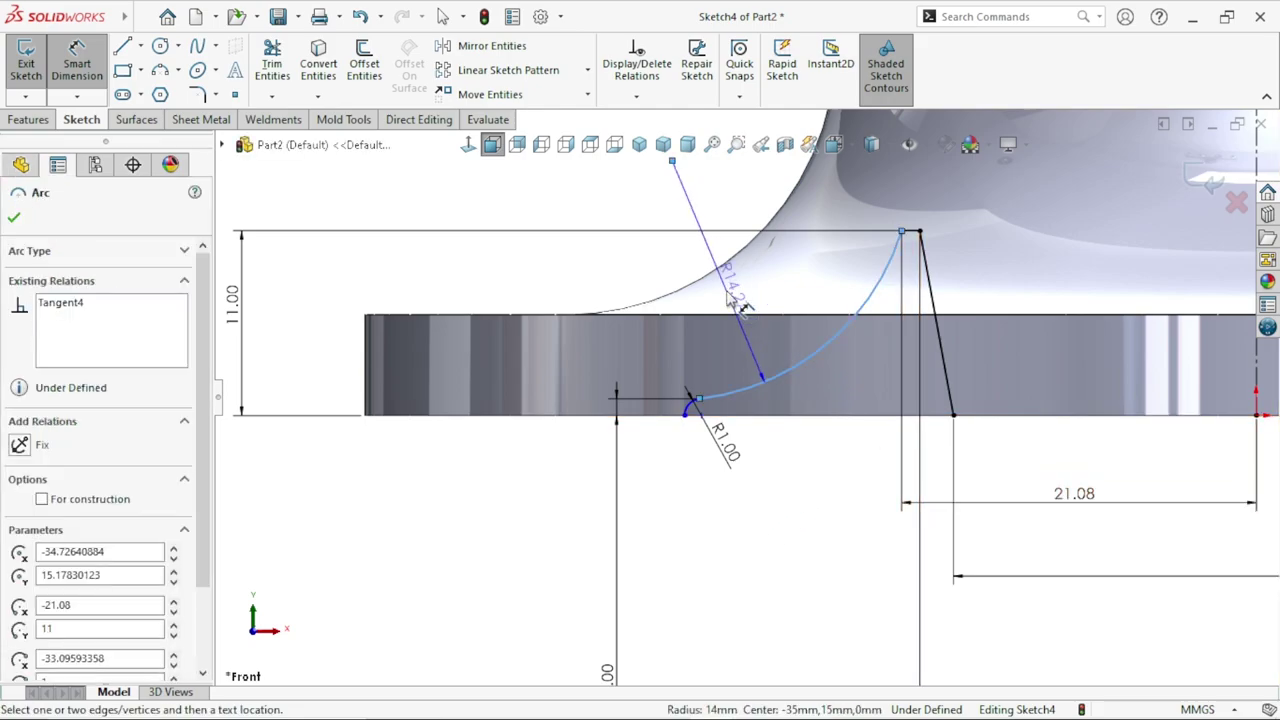
pyautogui.press('Escape')
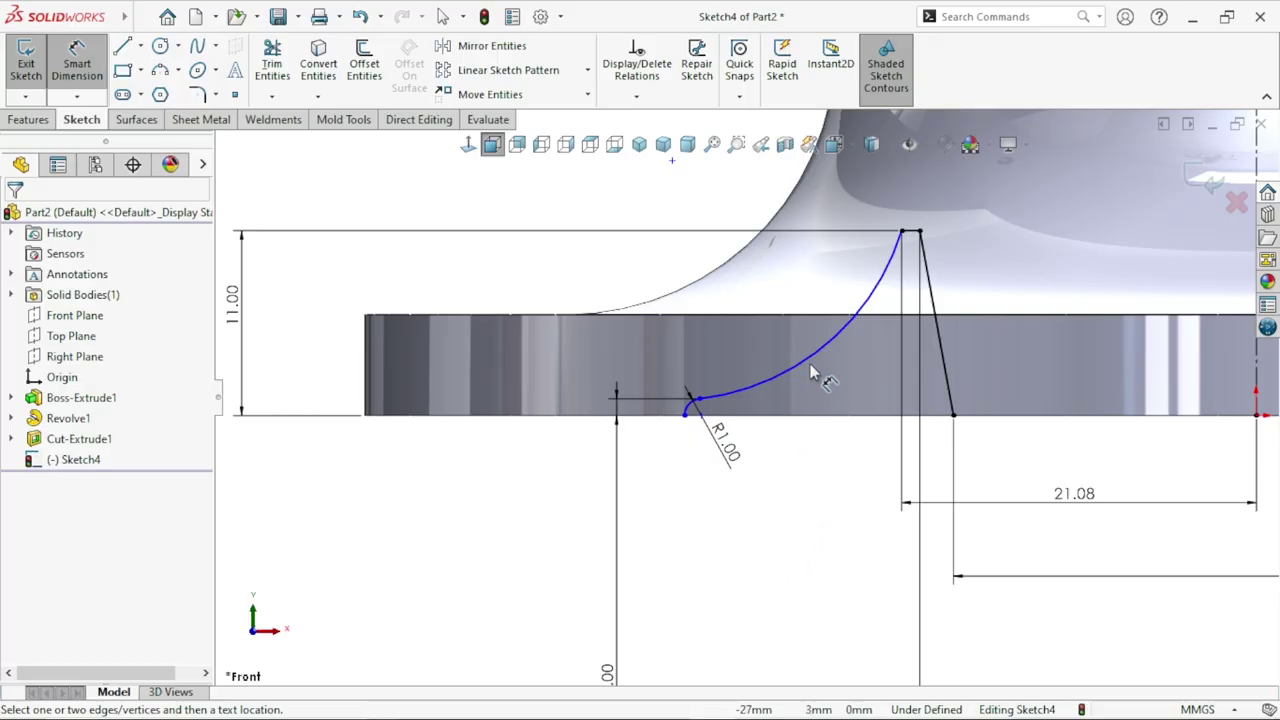
pyautogui.click(820, 363)
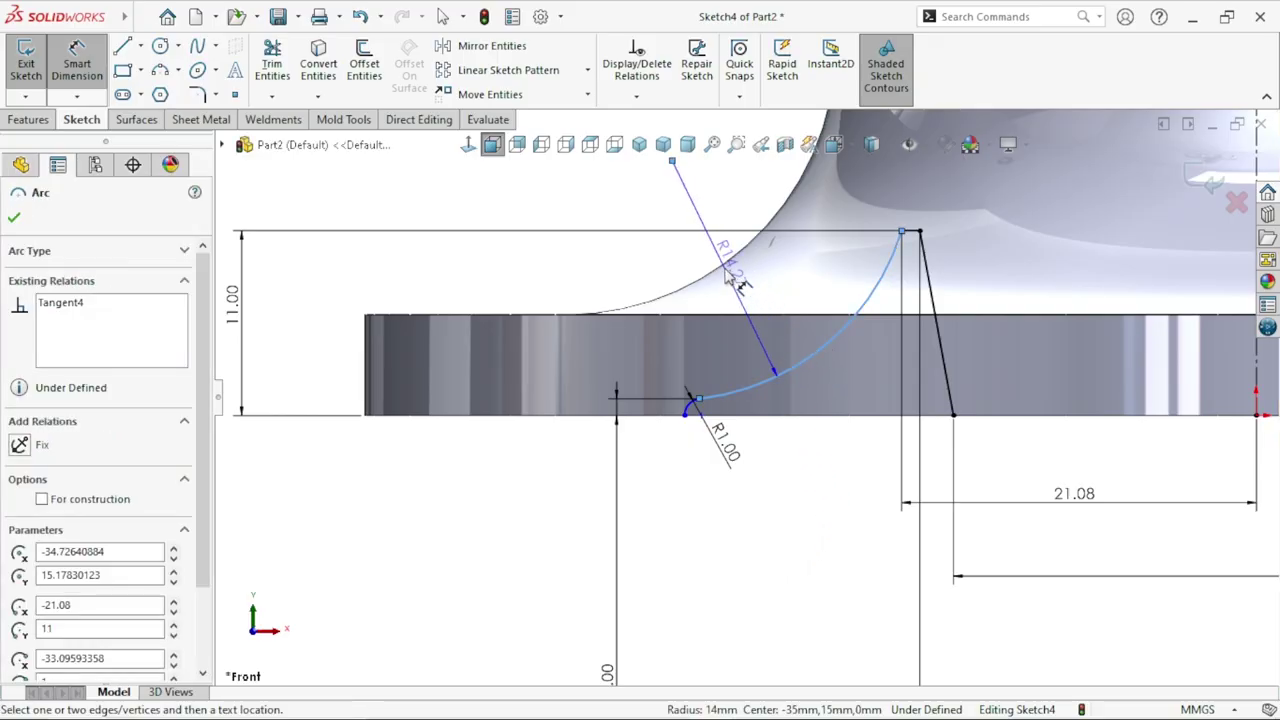
pyautogui.click(724, 278)
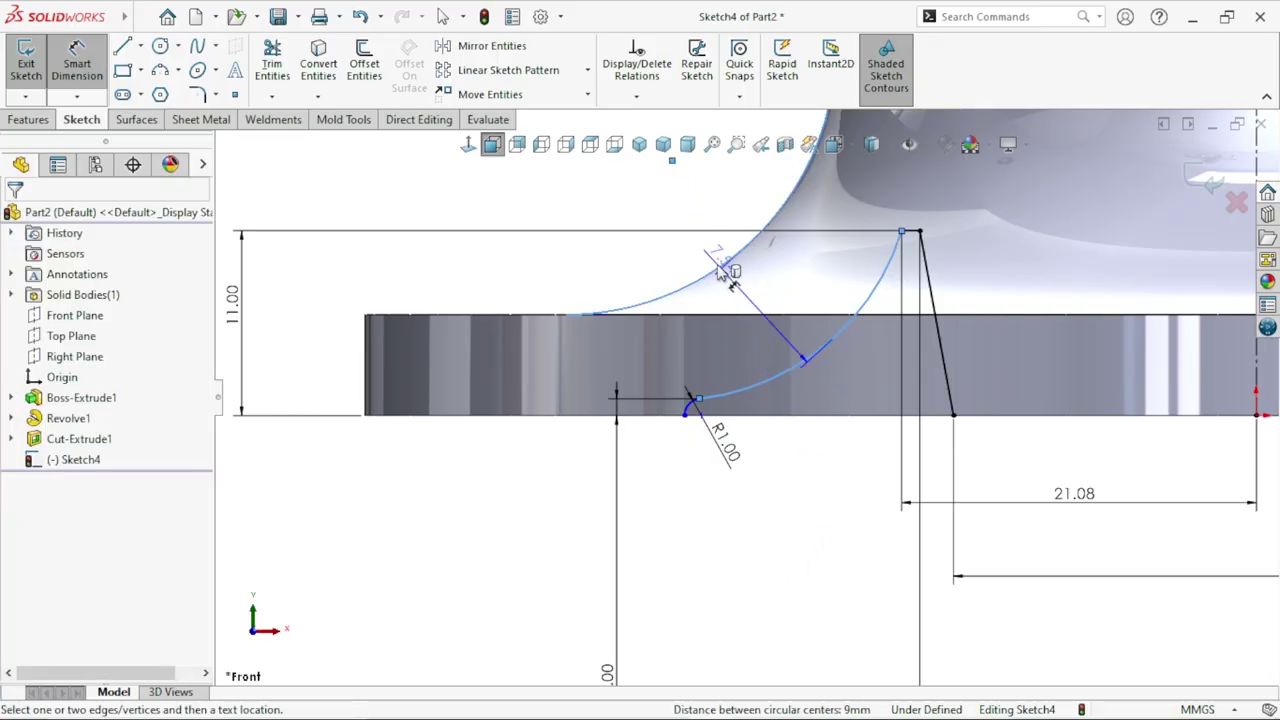
pyautogui.click(713, 258)
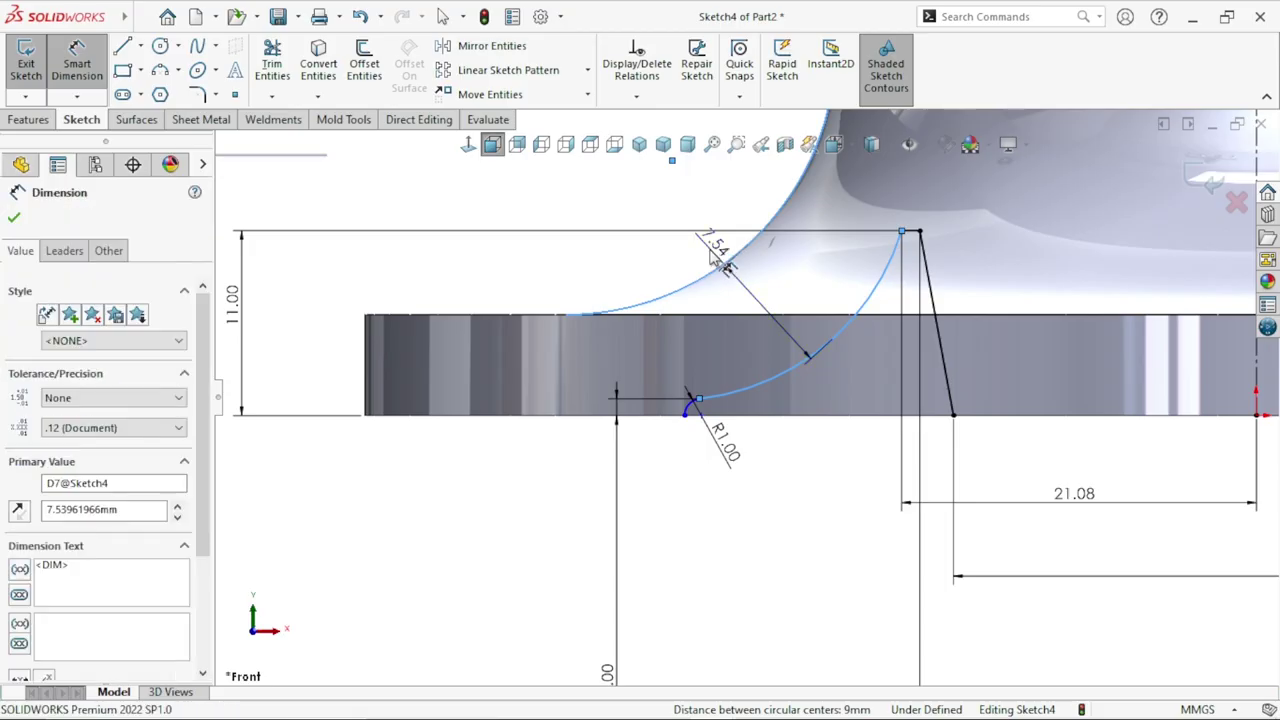
pyautogui.write('5')
pyautogui.press('Return')
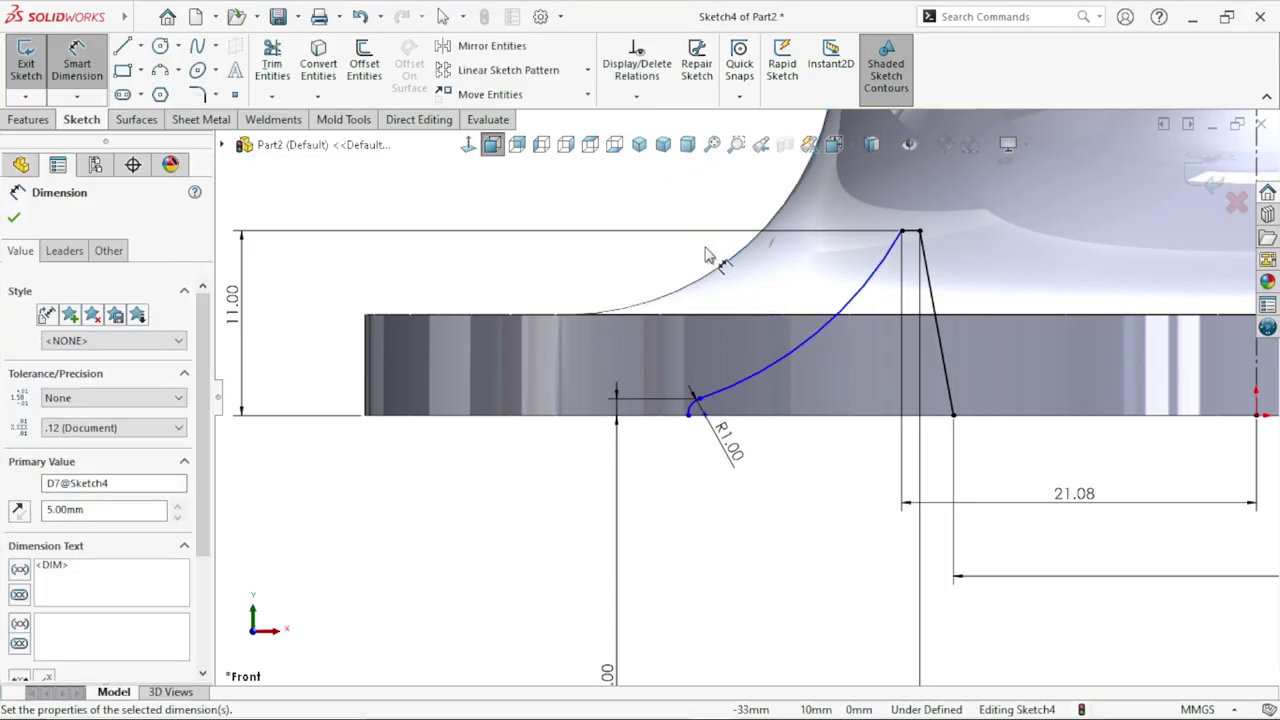
pyautogui.scroll(4, 818, 548)
pyautogui.scroll(-4, 780, 460)
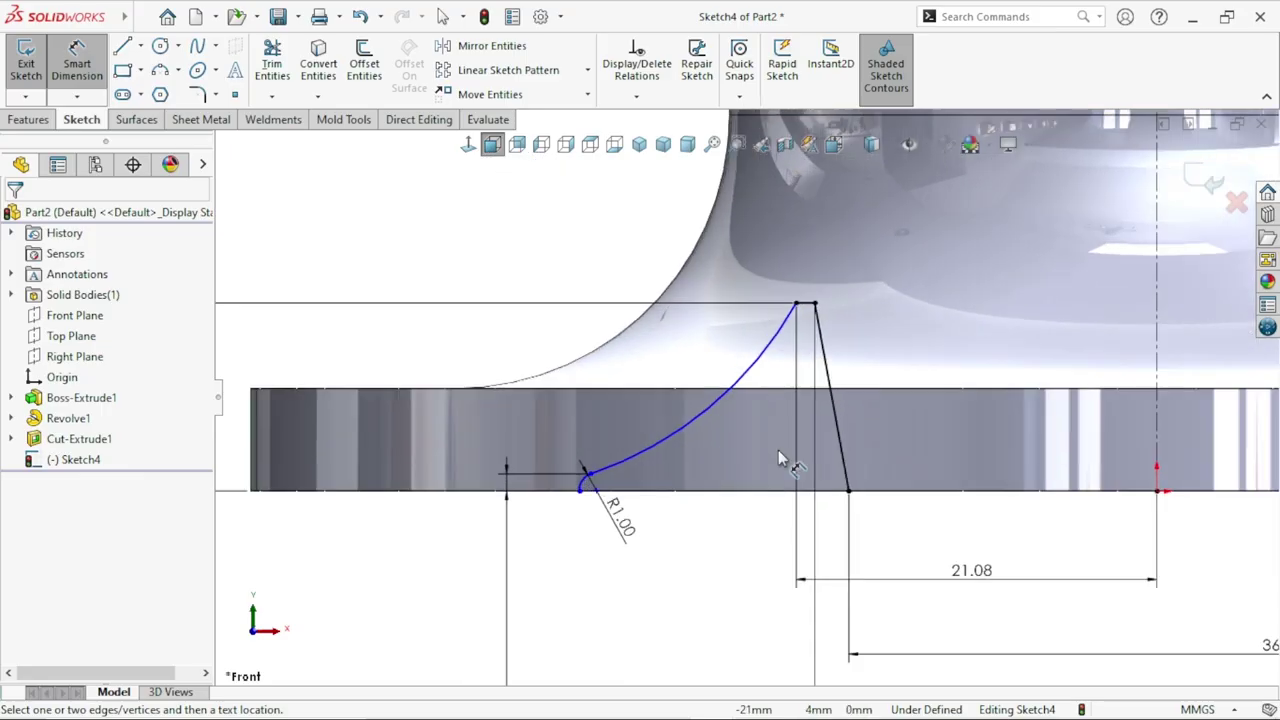
# Step: Give the curved arc a radius of R24.2
pyautogui.click(697, 425)
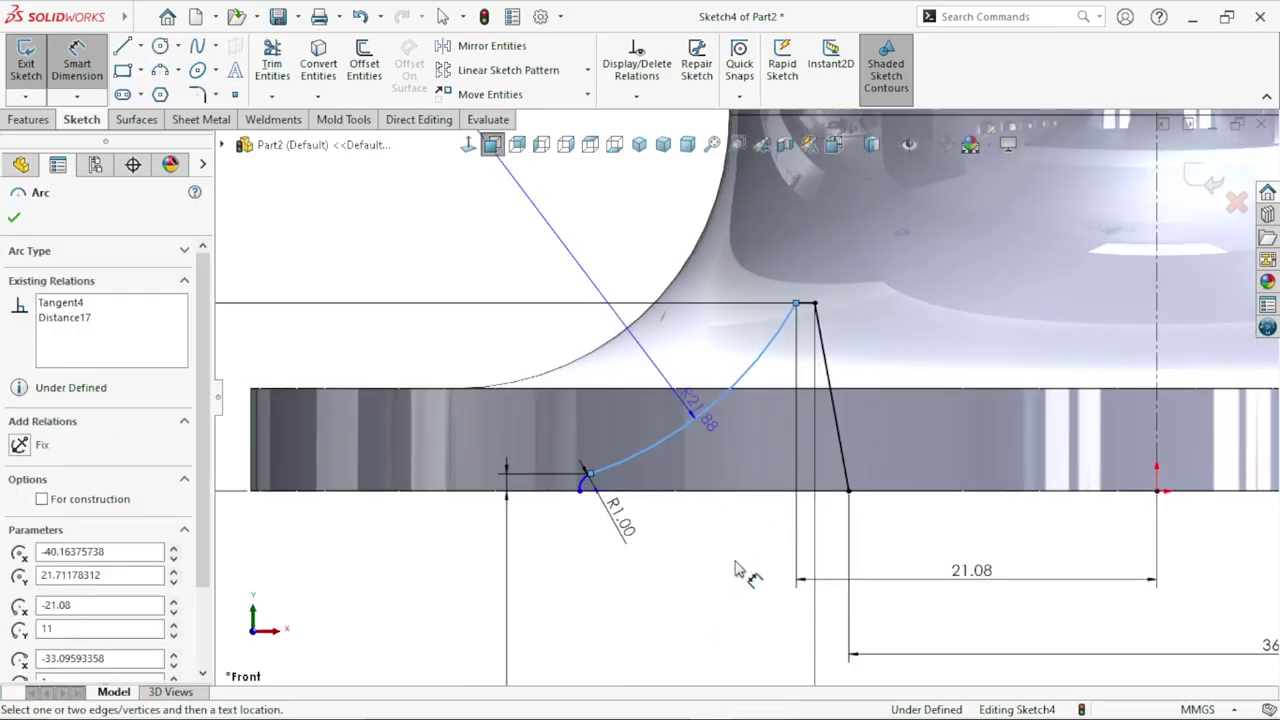
pyautogui.click(745, 568)
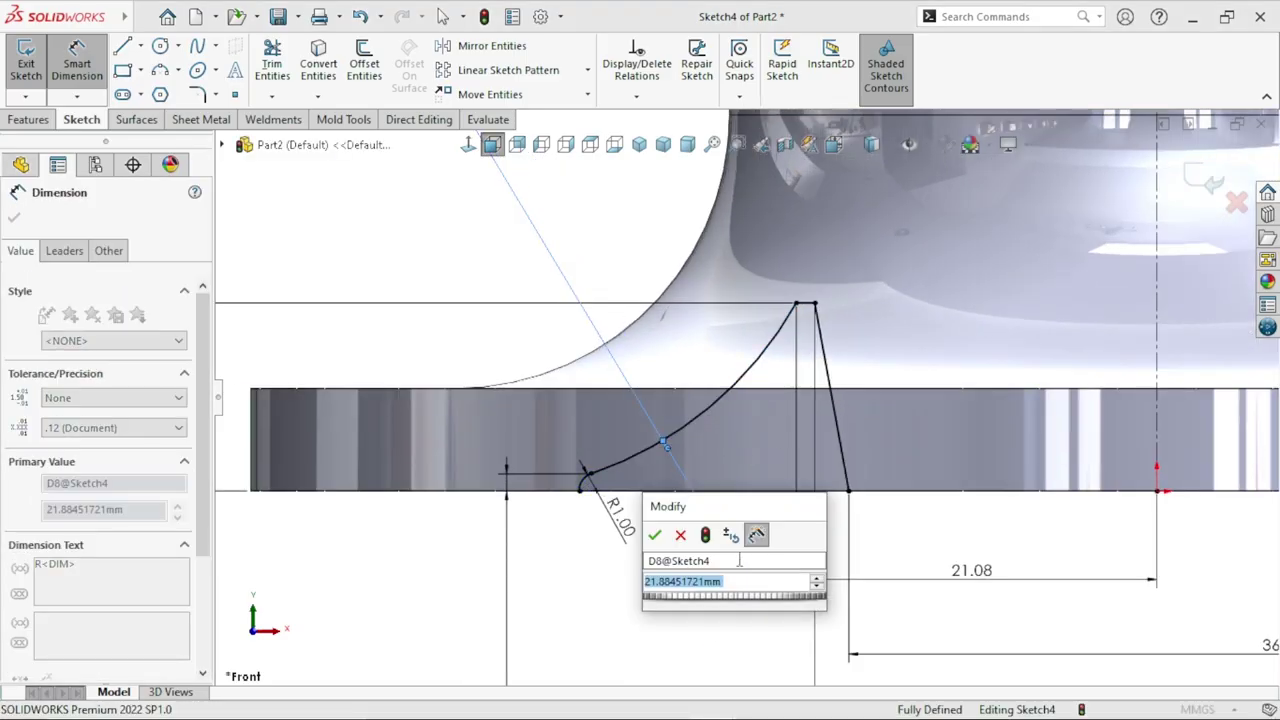
pyautogui.write('24.2')
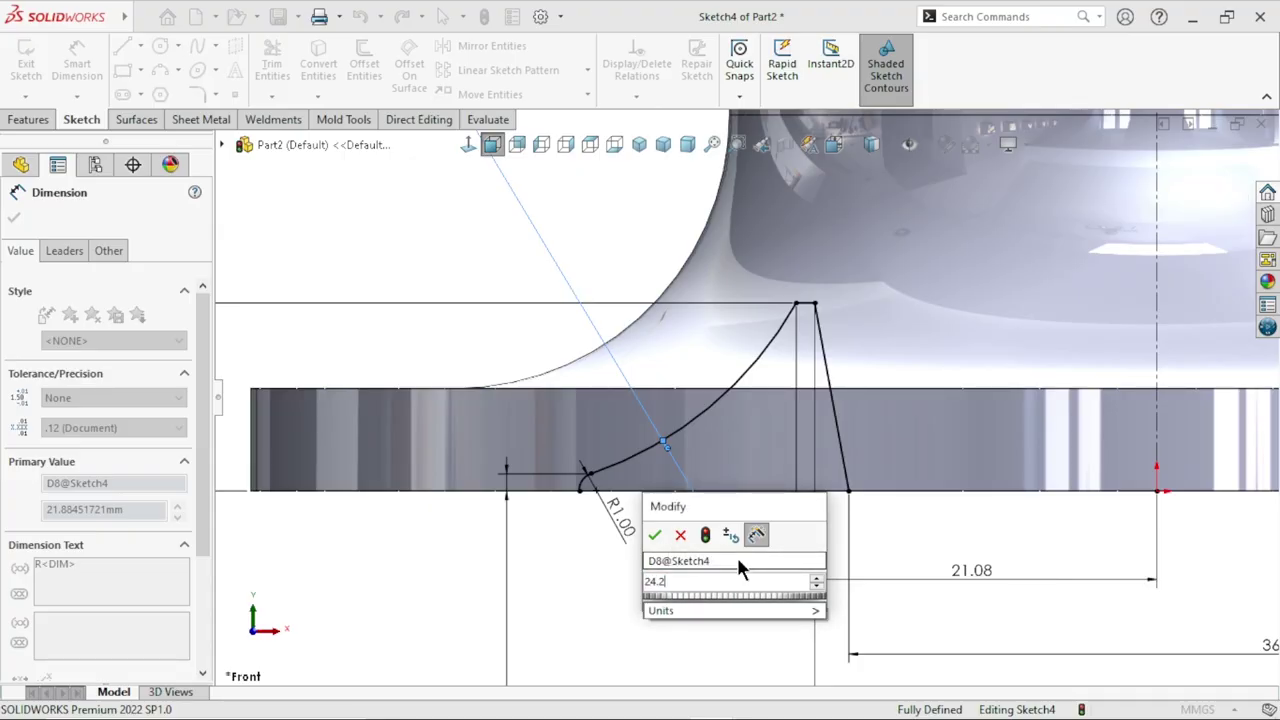
pyautogui.press('Escape')
pyautogui.press('Escape')
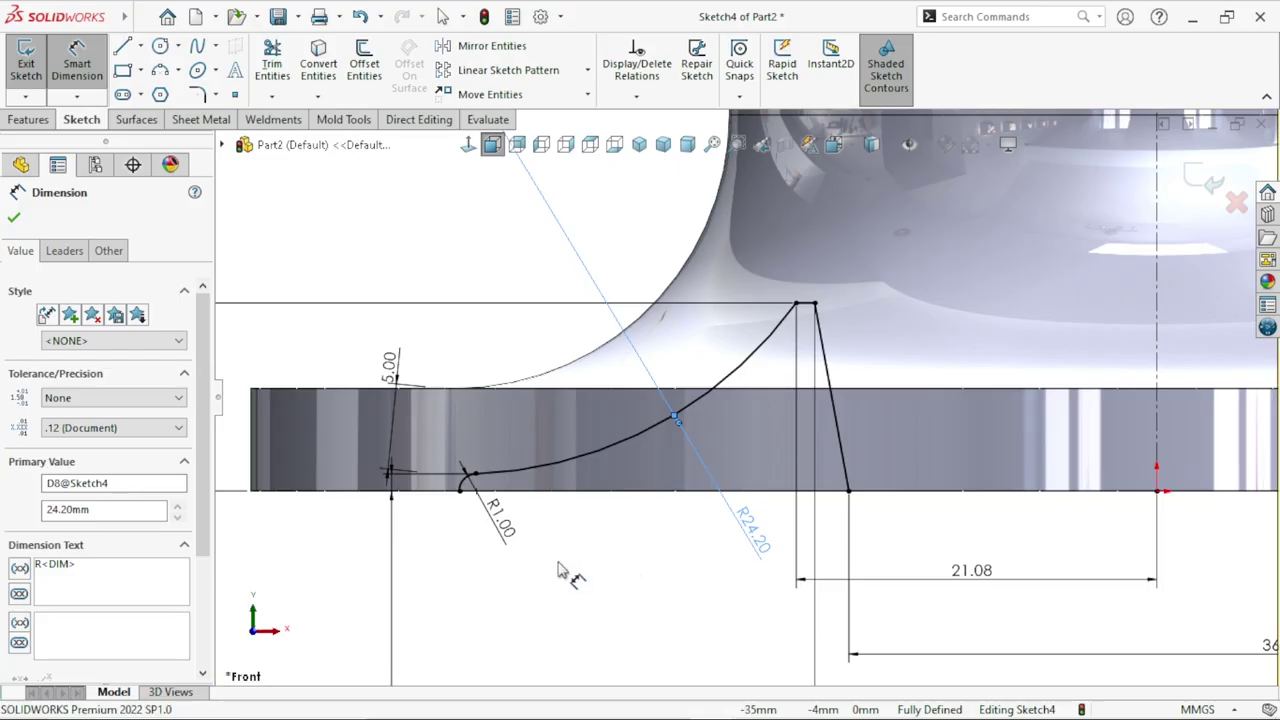
pyautogui.scroll(5, 740, 400)
pyautogui.scroll(-2, 730, 460)
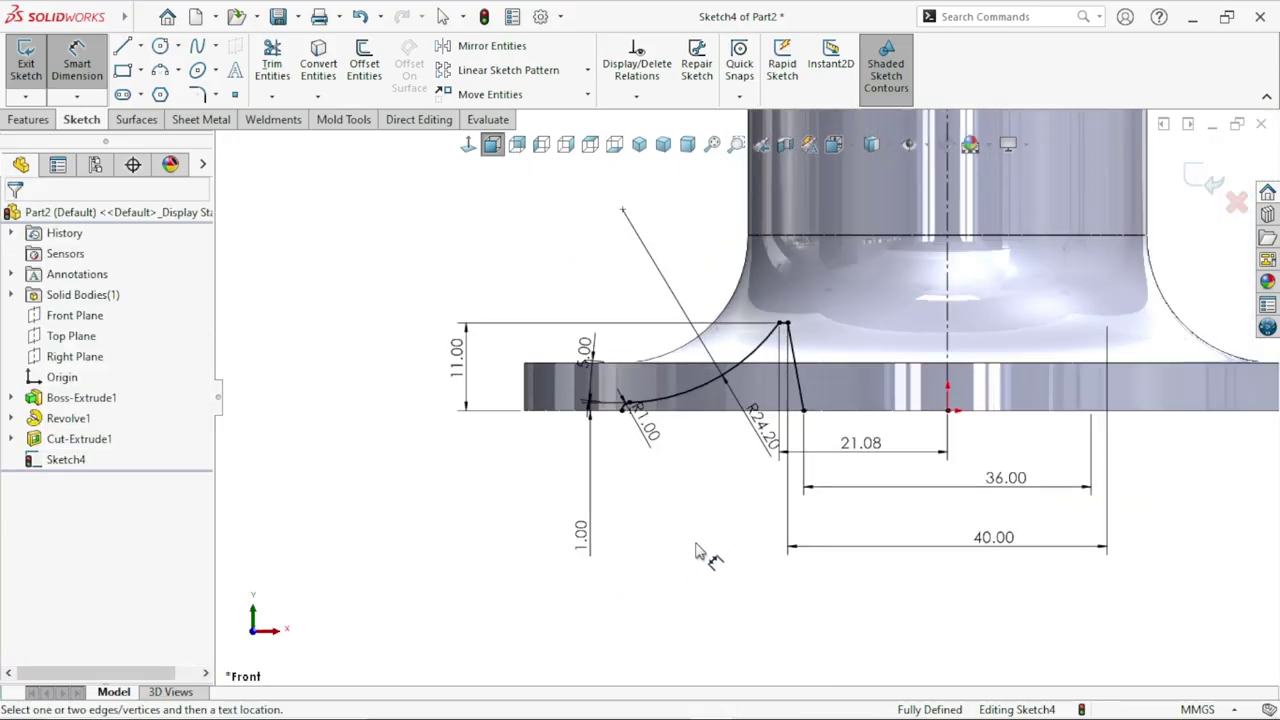
# Step: Draw a horizontal line closing the profile's bottom, fully defining Sketch4
pyautogui.click(124, 55)
pyautogui.scroll(-4, 735, 385)
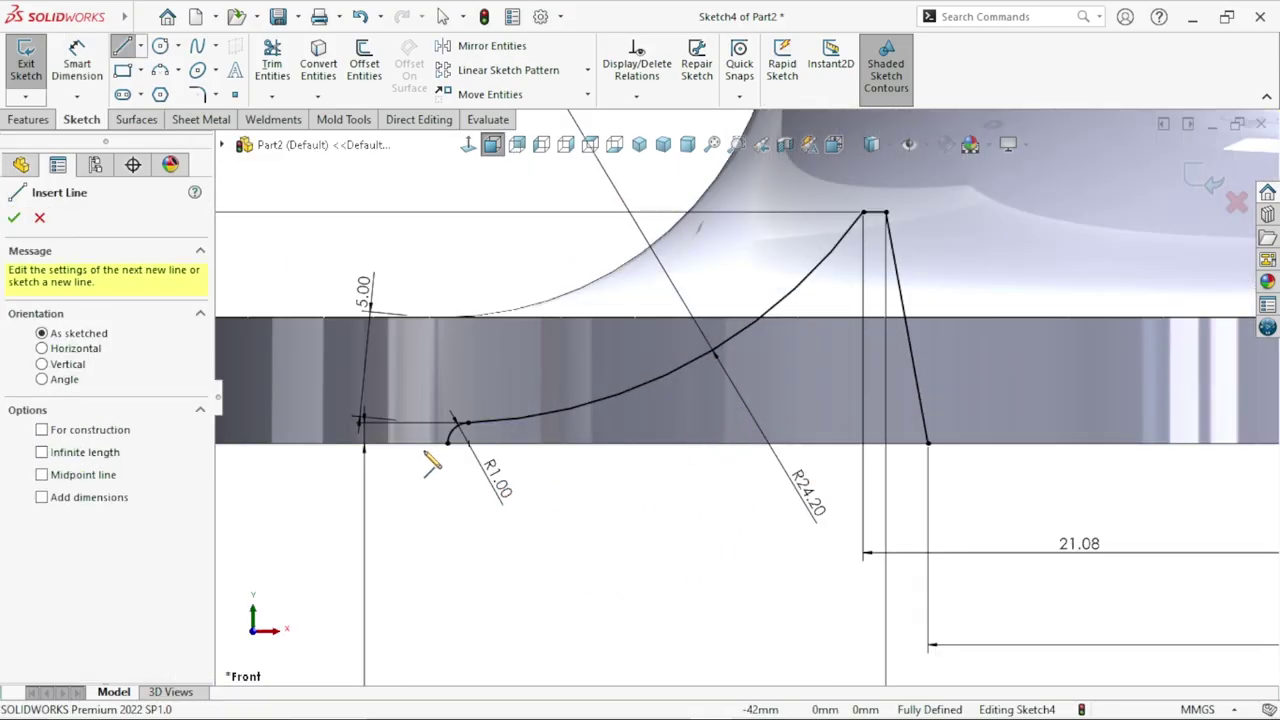
pyautogui.moveTo(447, 443); pyautogui.dragTo(928, 443)
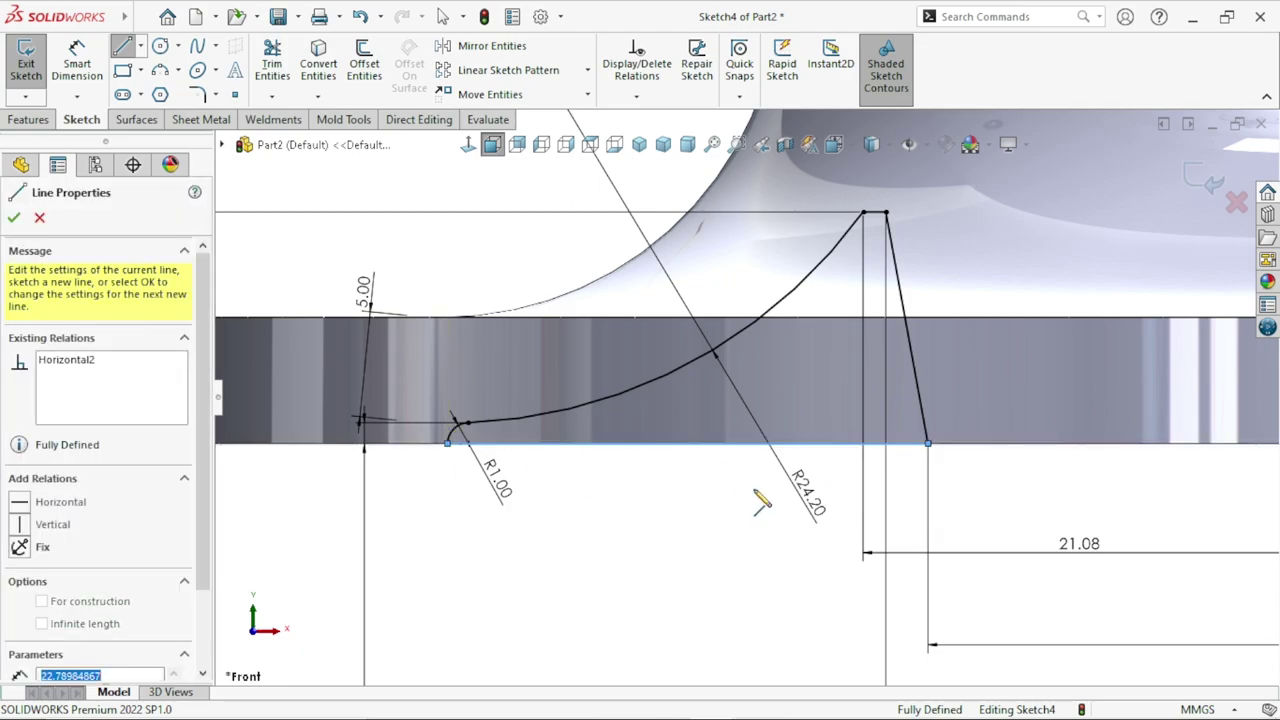
pyautogui.rightClick(620, 553)
pyautogui.click(648, 537)
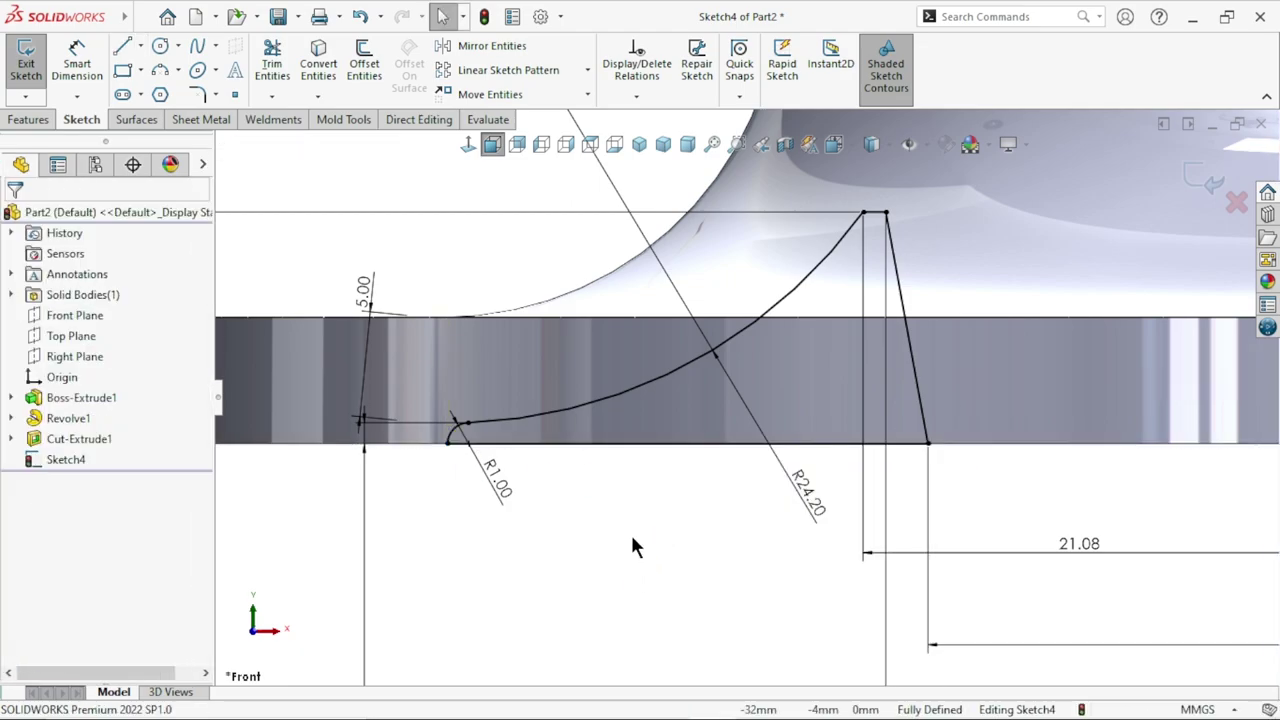
pyautogui.scroll(3, 788, 540)
pyautogui.scroll(3, 910, 555)
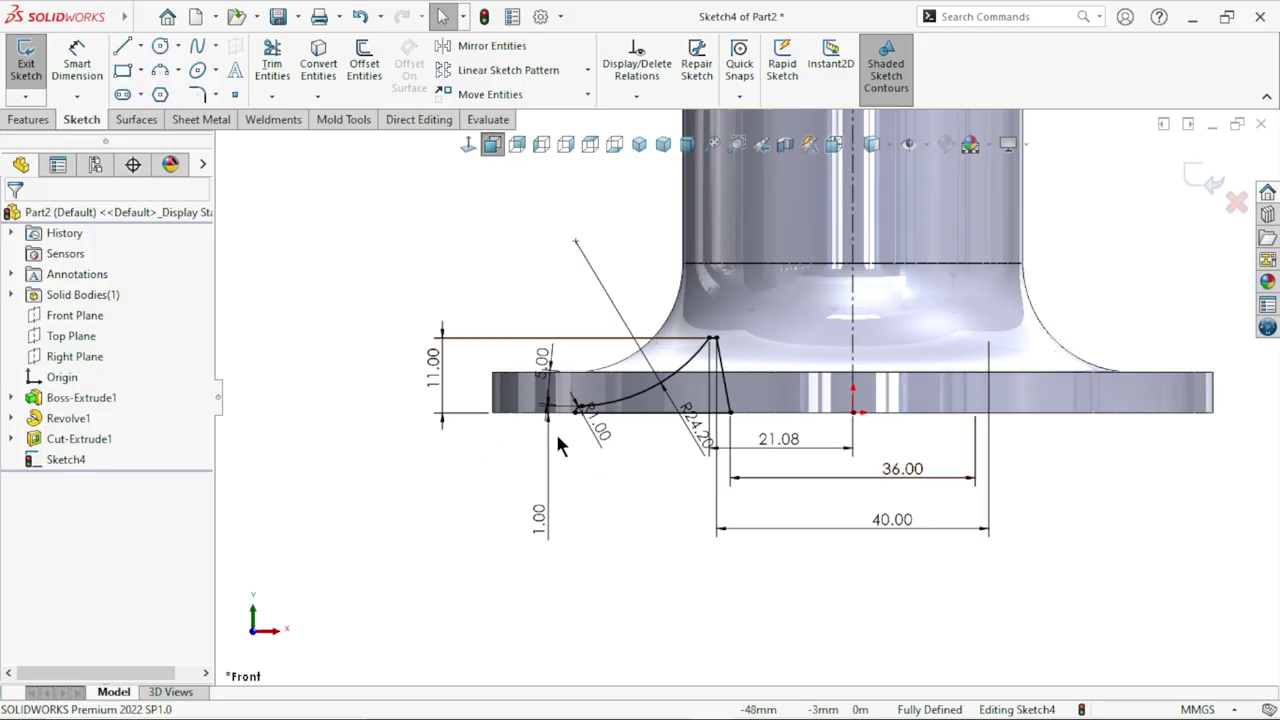
pyautogui.scroll(-1, 657, 403)
# Step: Revolve-cut Sketch4 a full 360° about Line1 to carve the recess under the flange
pyautogui.click(31, 122)
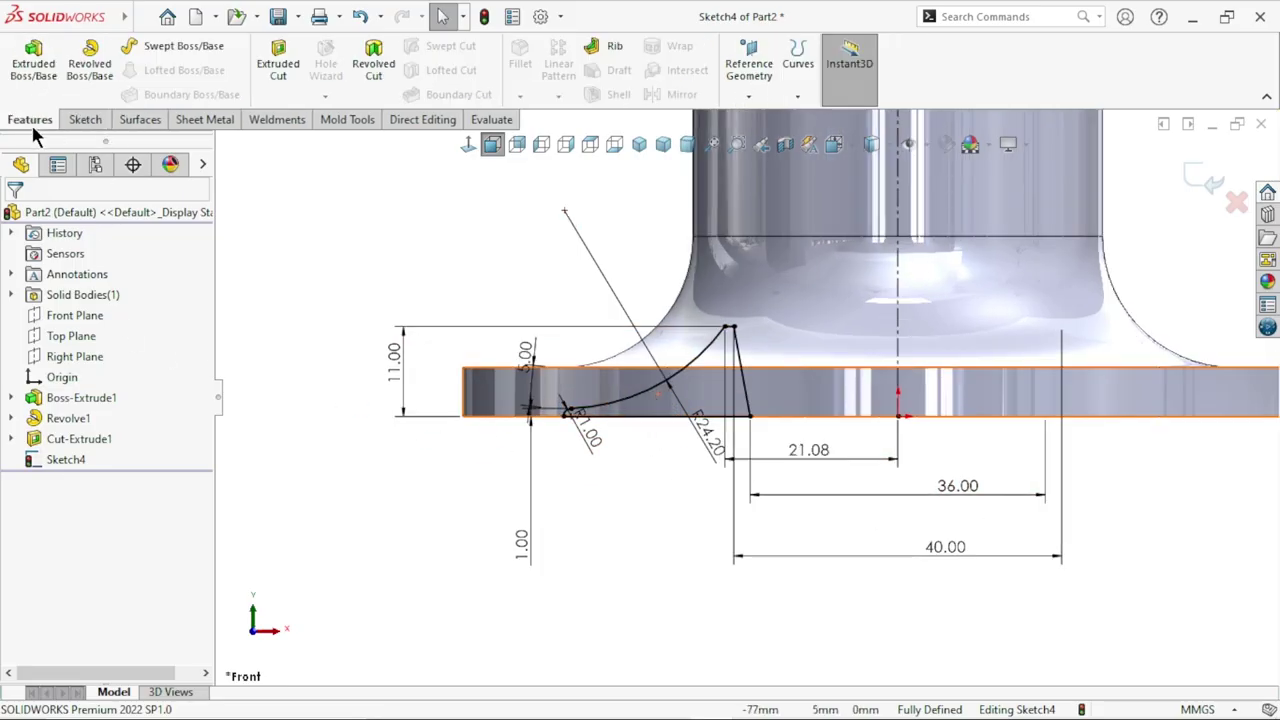
pyautogui.click(373, 65)
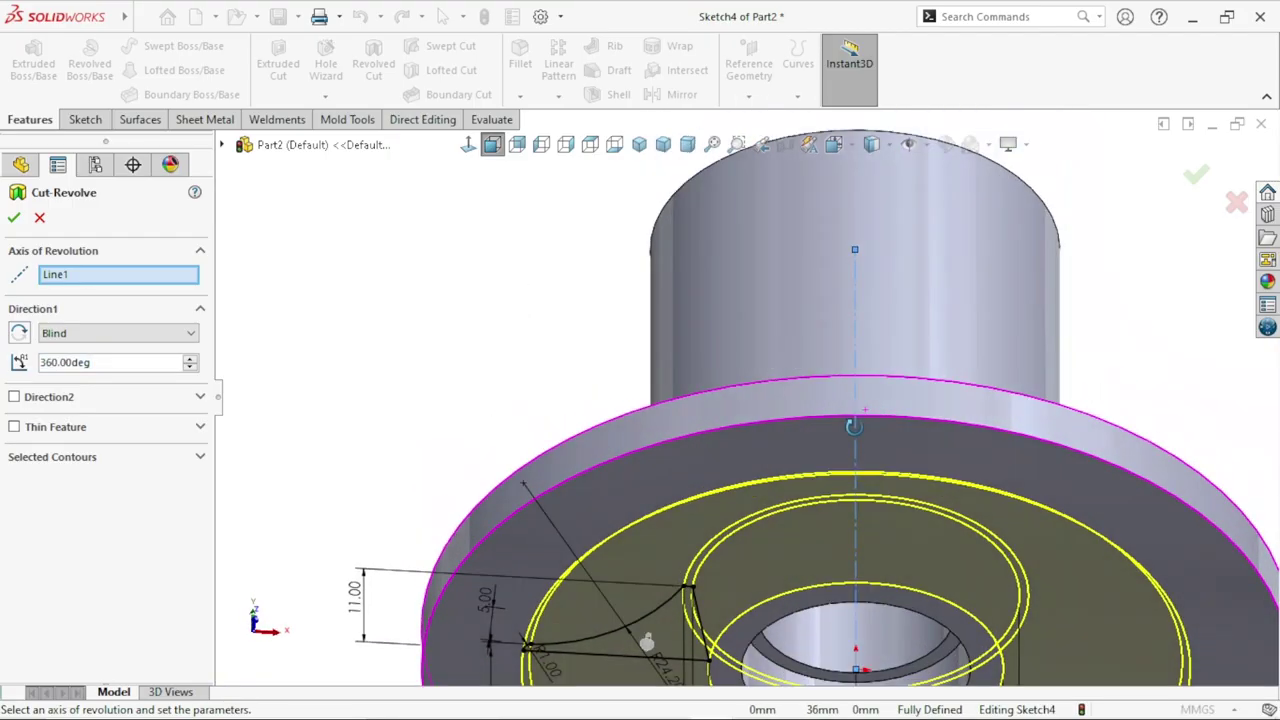
pyautogui.scroll(-3, 928, 565)
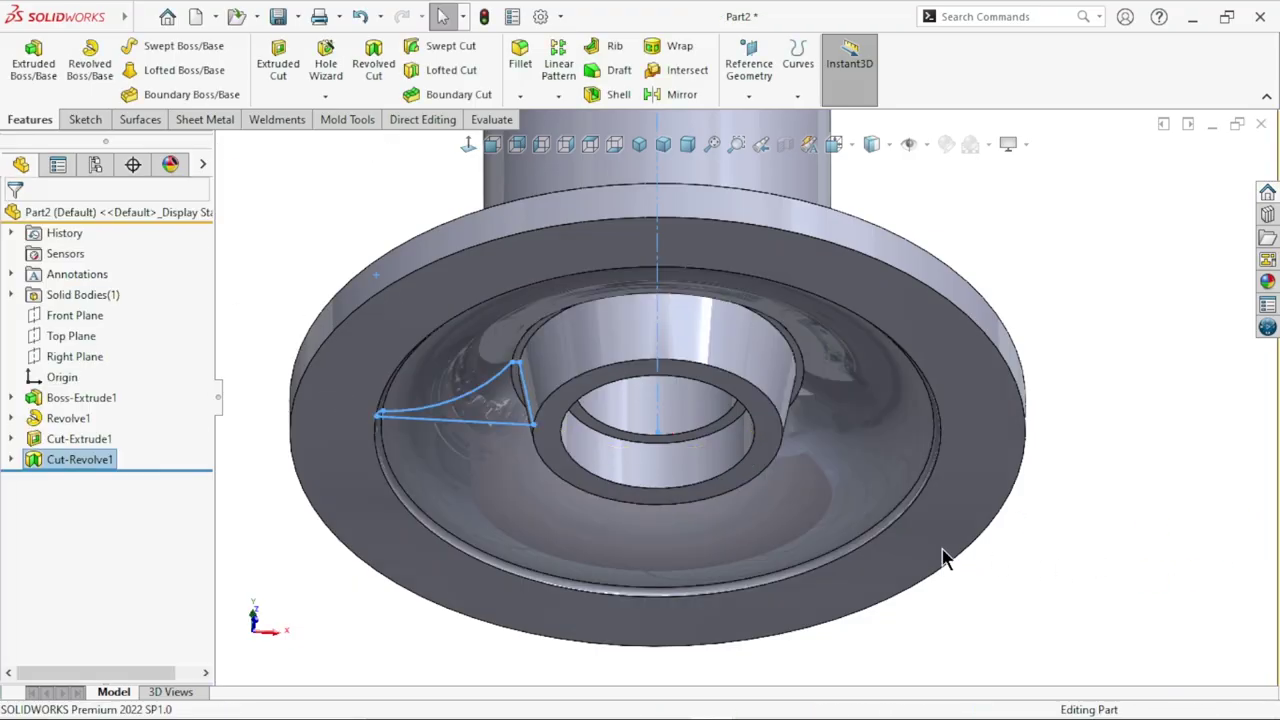
pyautogui.scroll(5, 810, 470)
pyautogui.moveTo(810, 470); pyautogui.dragTo(947, 548, button='middle')
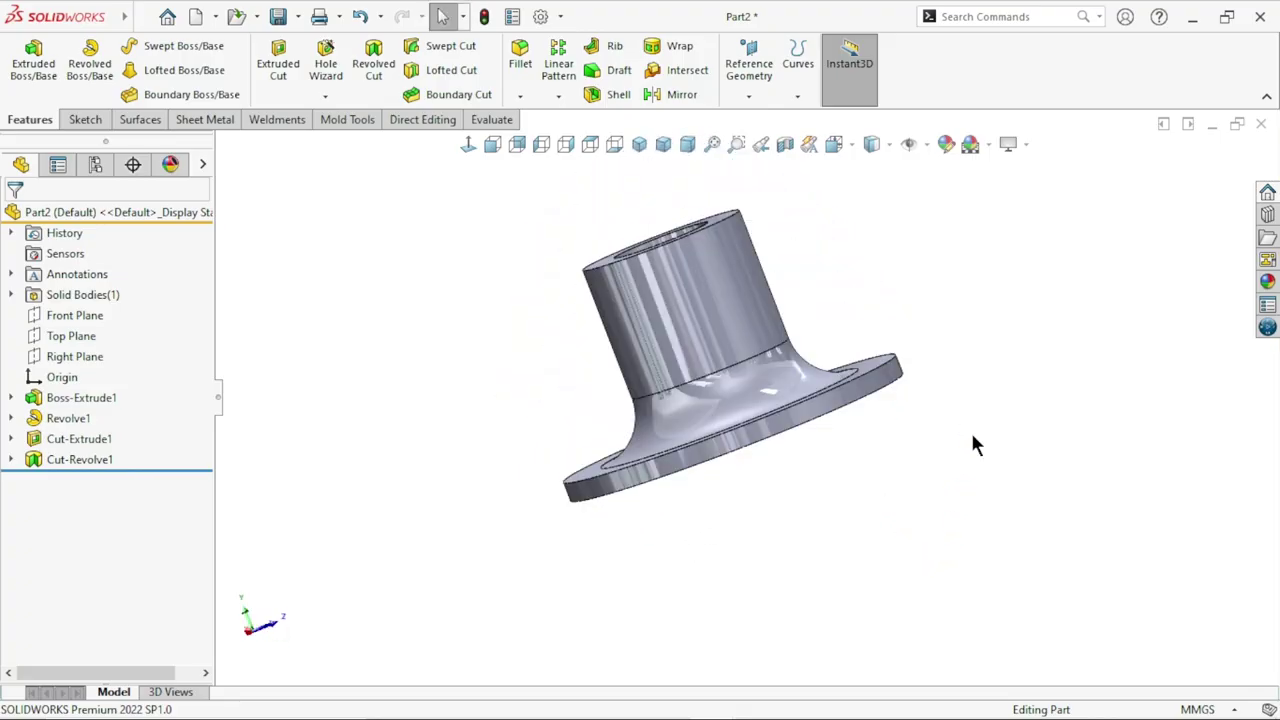
pyautogui.scroll(4, 926, 480)
# Step: Create Plane1 offset 36 mm from the Front Plane and view the part isometrically
pyautogui.scroll(-2, 857, 466)
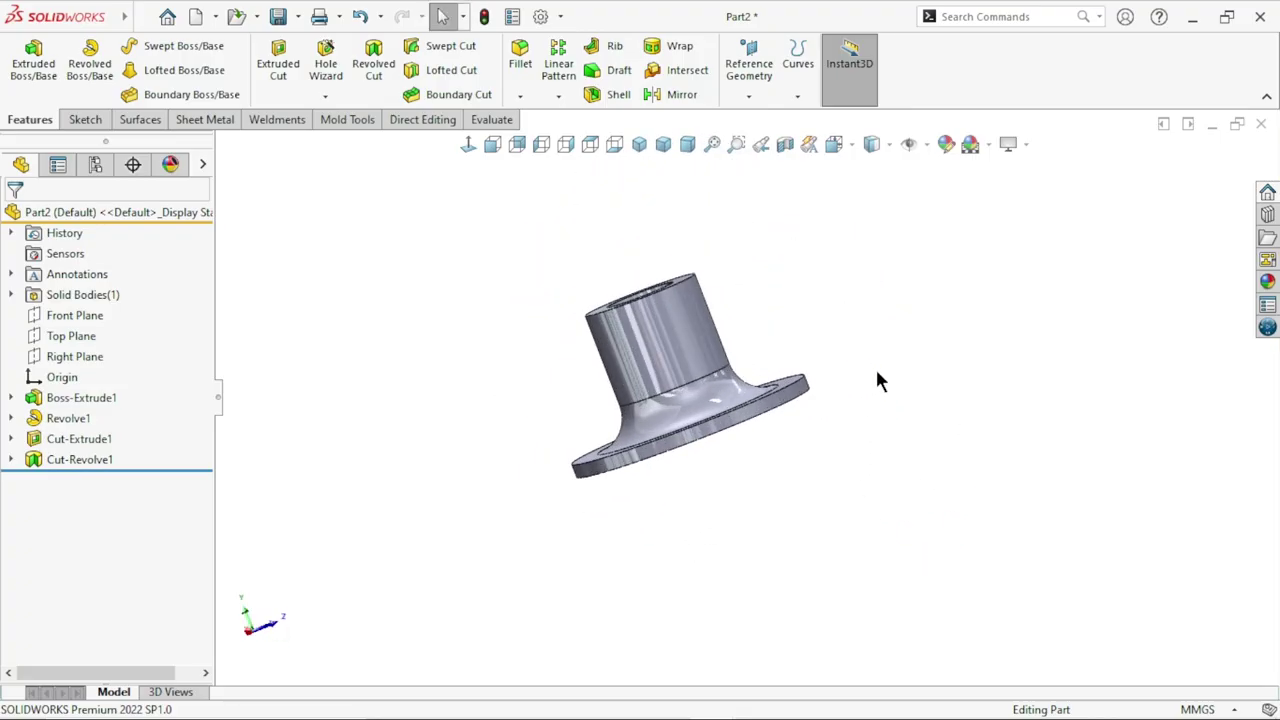
pyautogui.moveTo(878, 381); pyautogui.dragTo(894, 391, button='middle')
pyautogui.click(749, 96)
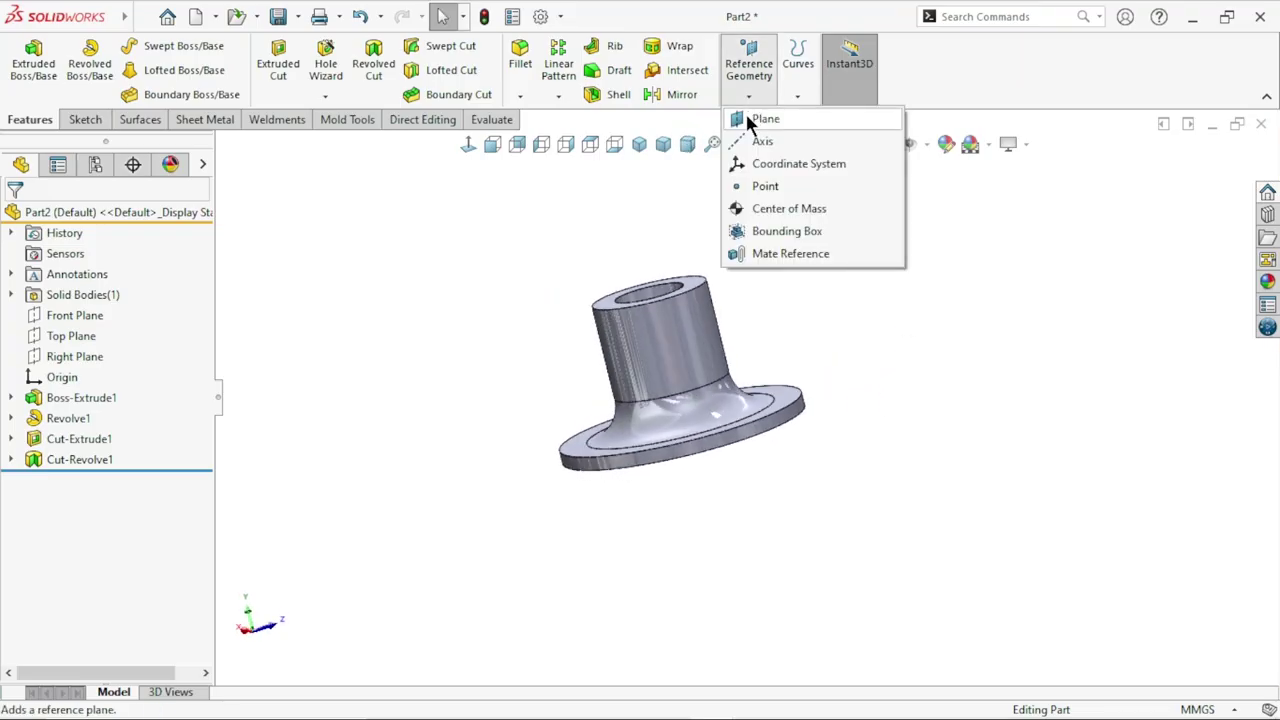
pyautogui.click(752, 120)
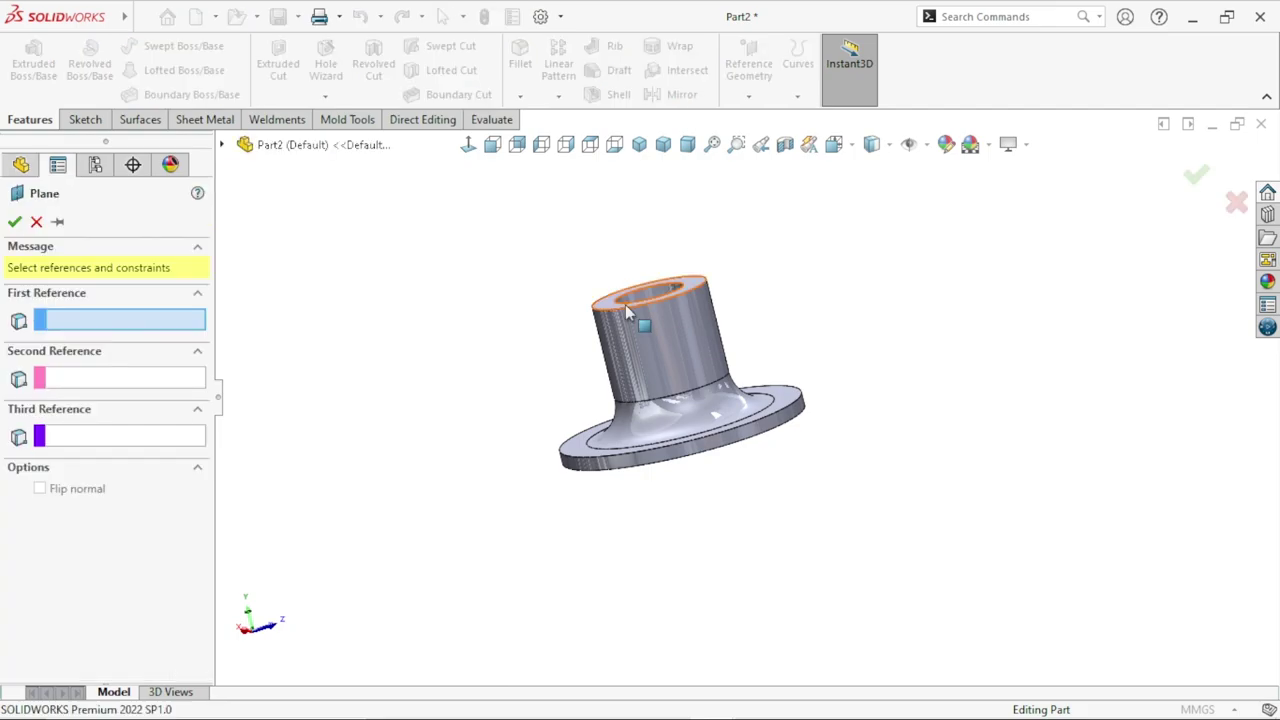
pyautogui.click(223, 145)
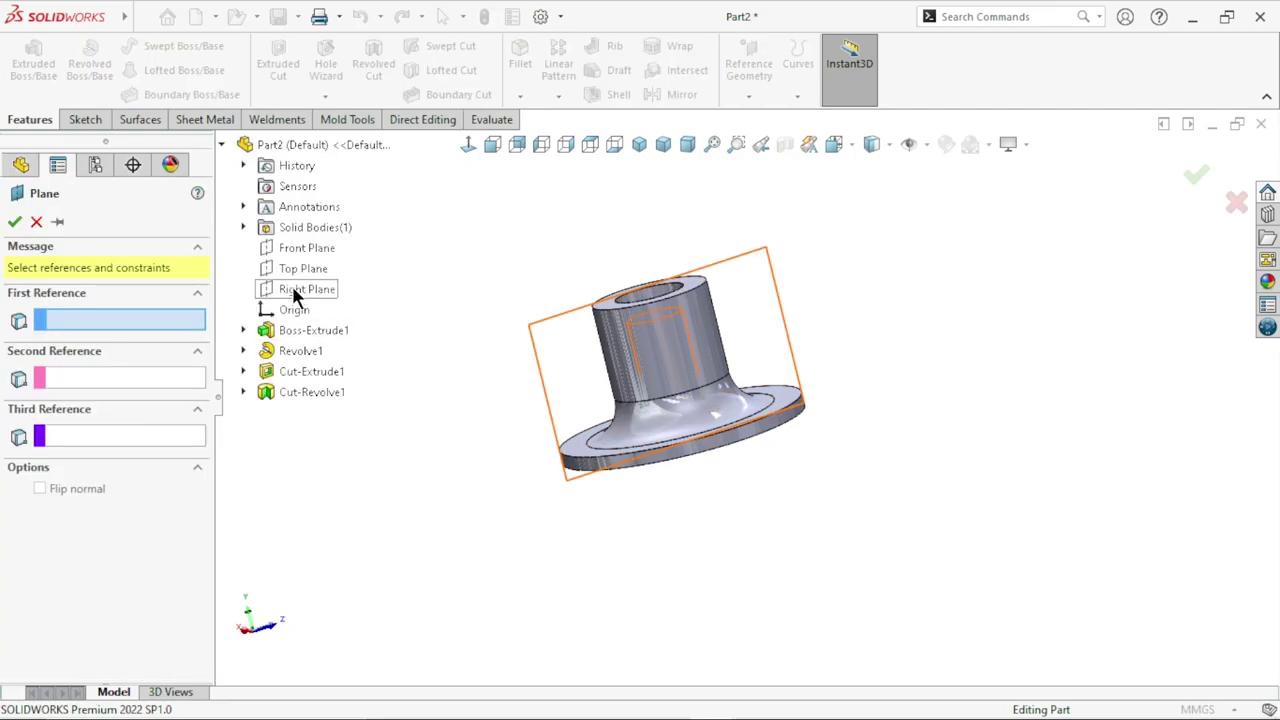
pyautogui.click(307, 250)
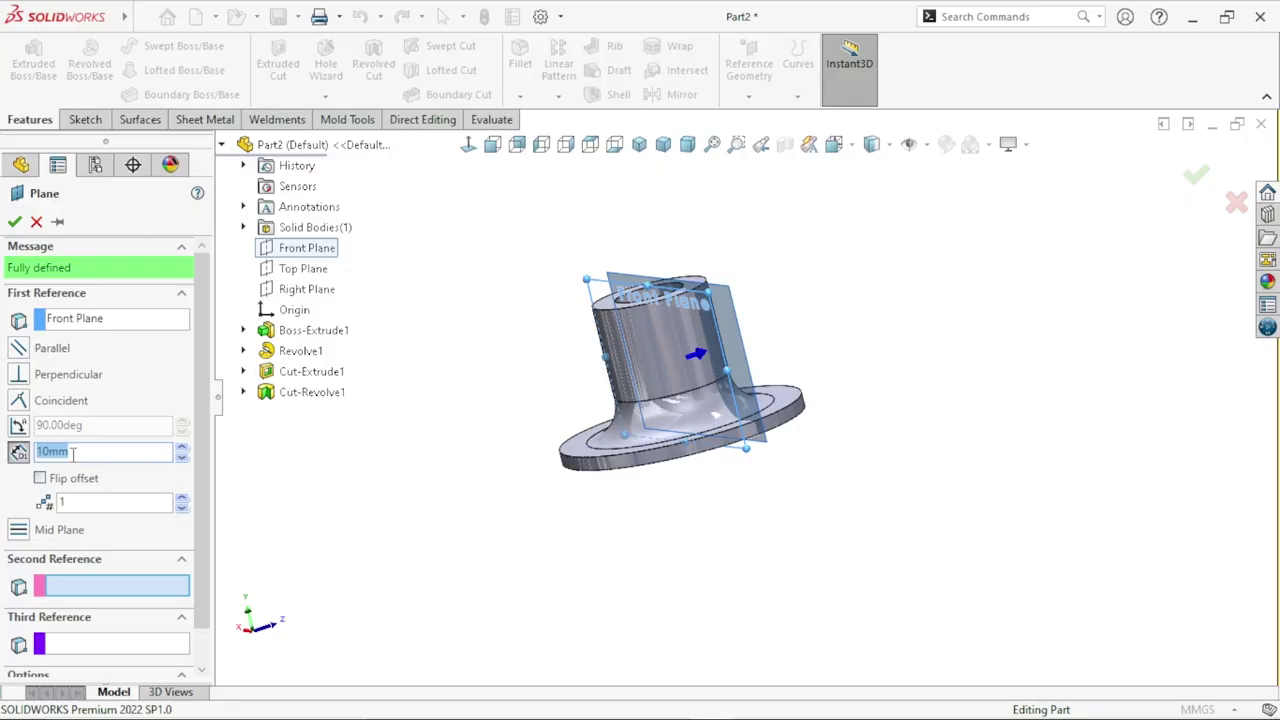
pyautogui.scroll(3, 72, 453)
pyautogui.write('36')
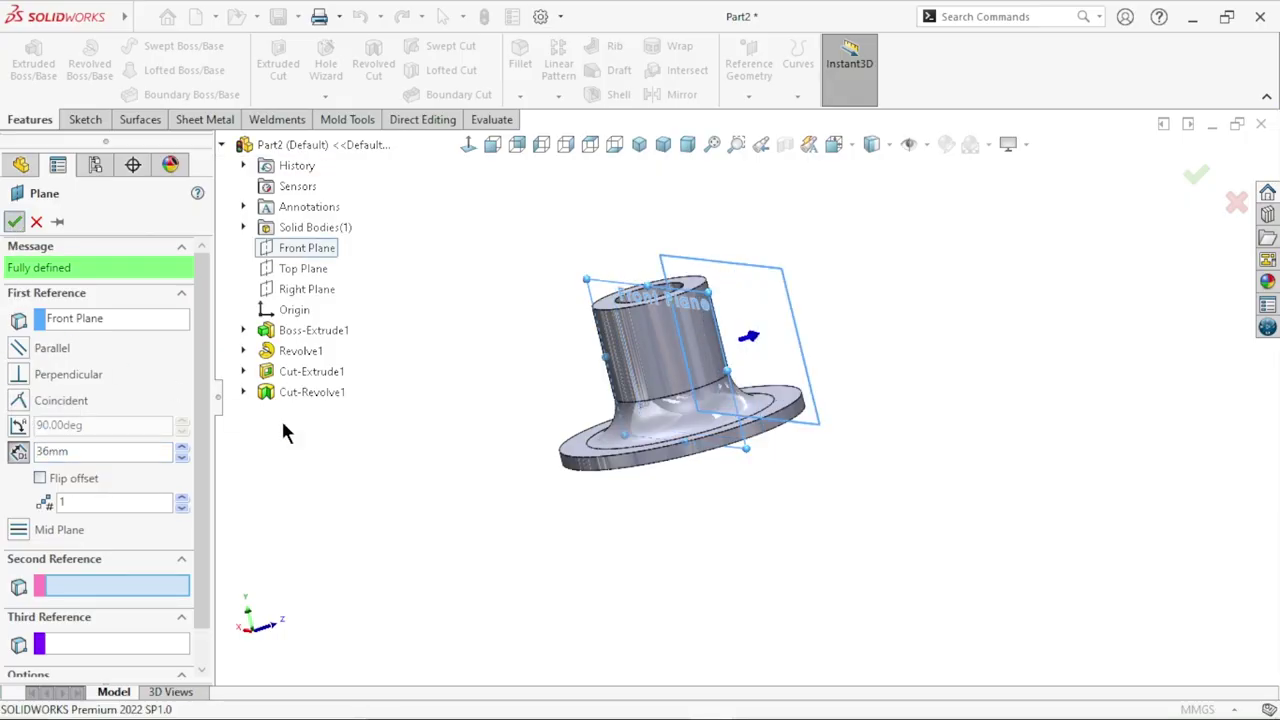
pyautogui.press('Return')
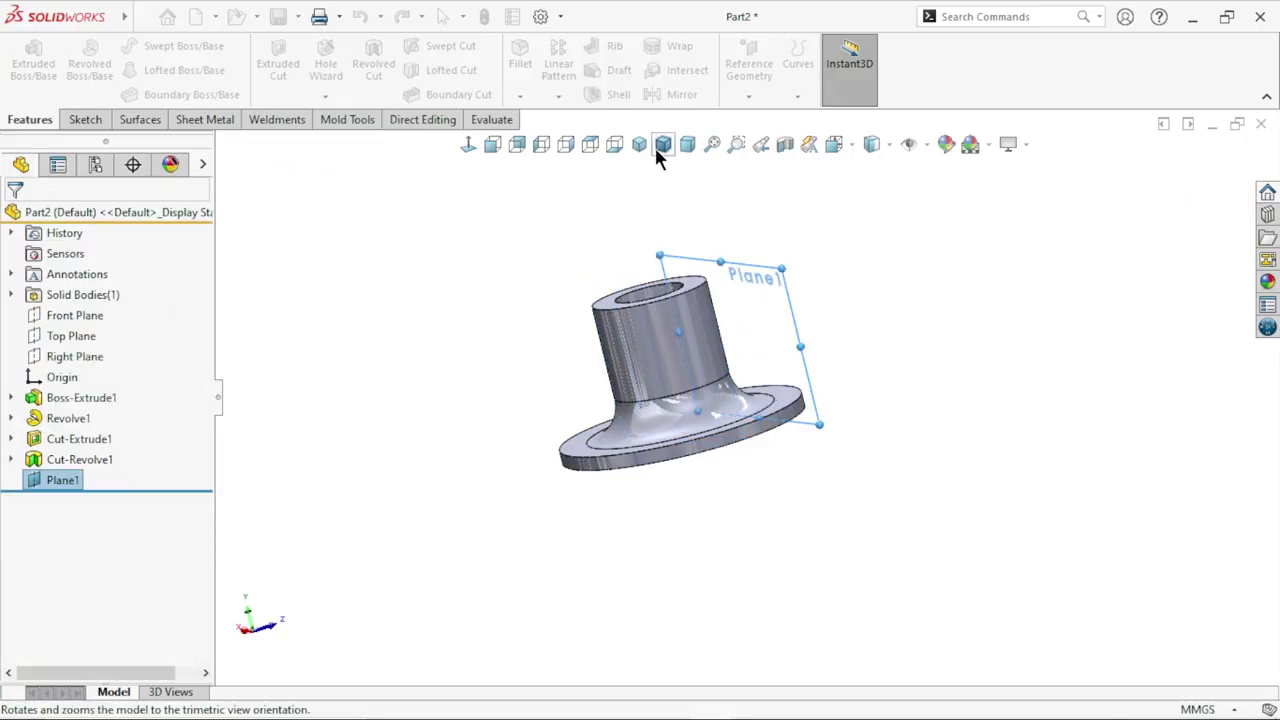
pyautogui.click(639, 144)
pyautogui.scroll(-3, 940, 550)
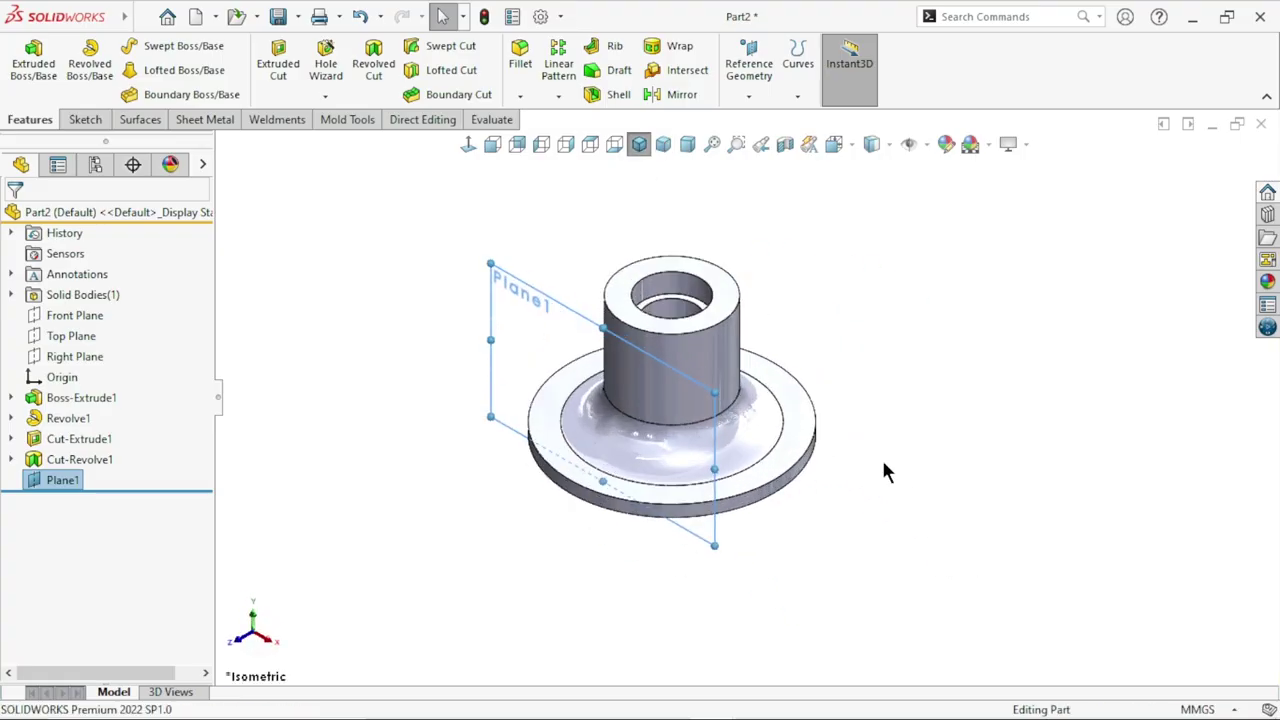
pyautogui.press('Escape')
# Step: On Plane1, sketch a circle on the boss axis plus a larger concentric construction circle
pyautogui.click(518, 285)
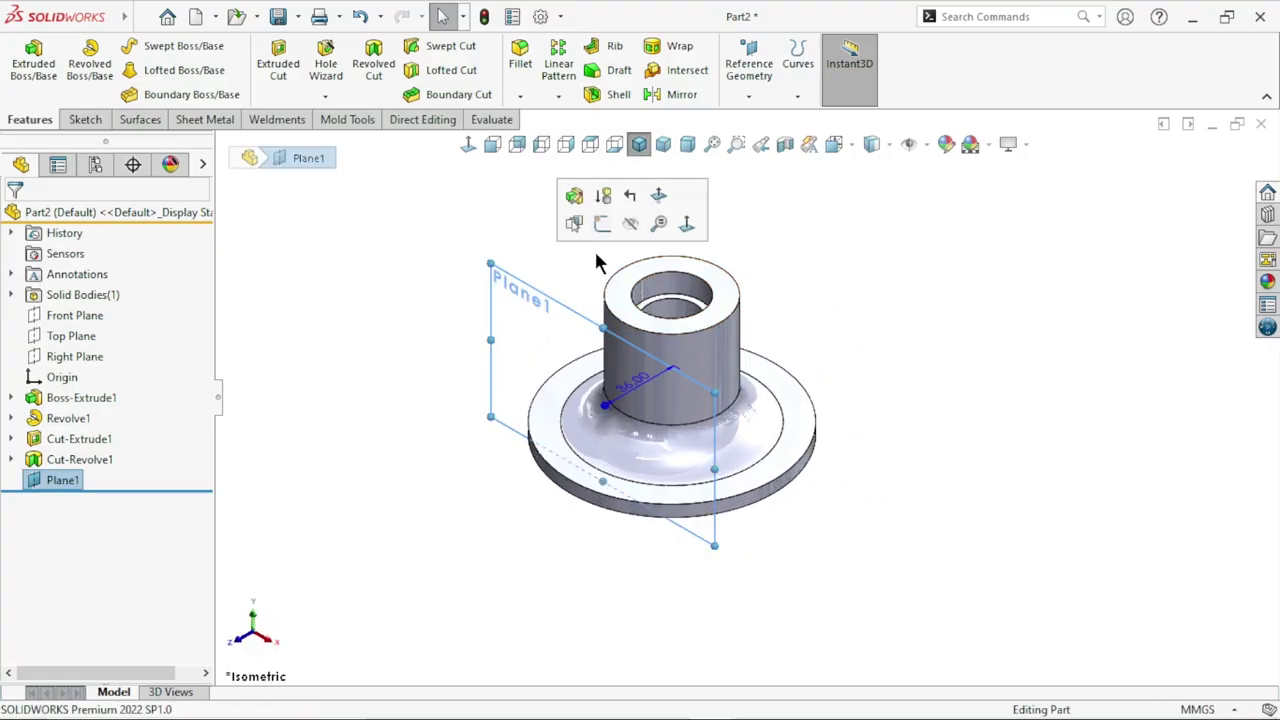
pyautogui.click(616, 226)
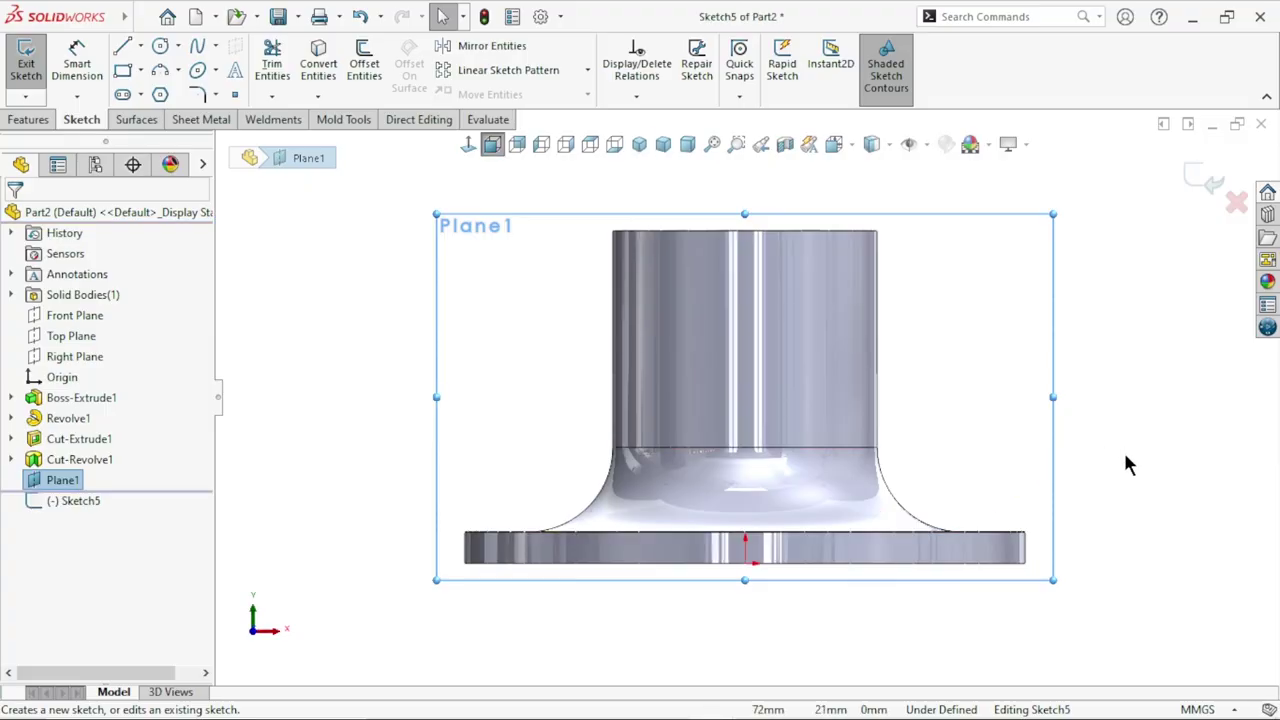
pyautogui.scroll(-2, 905, 395)
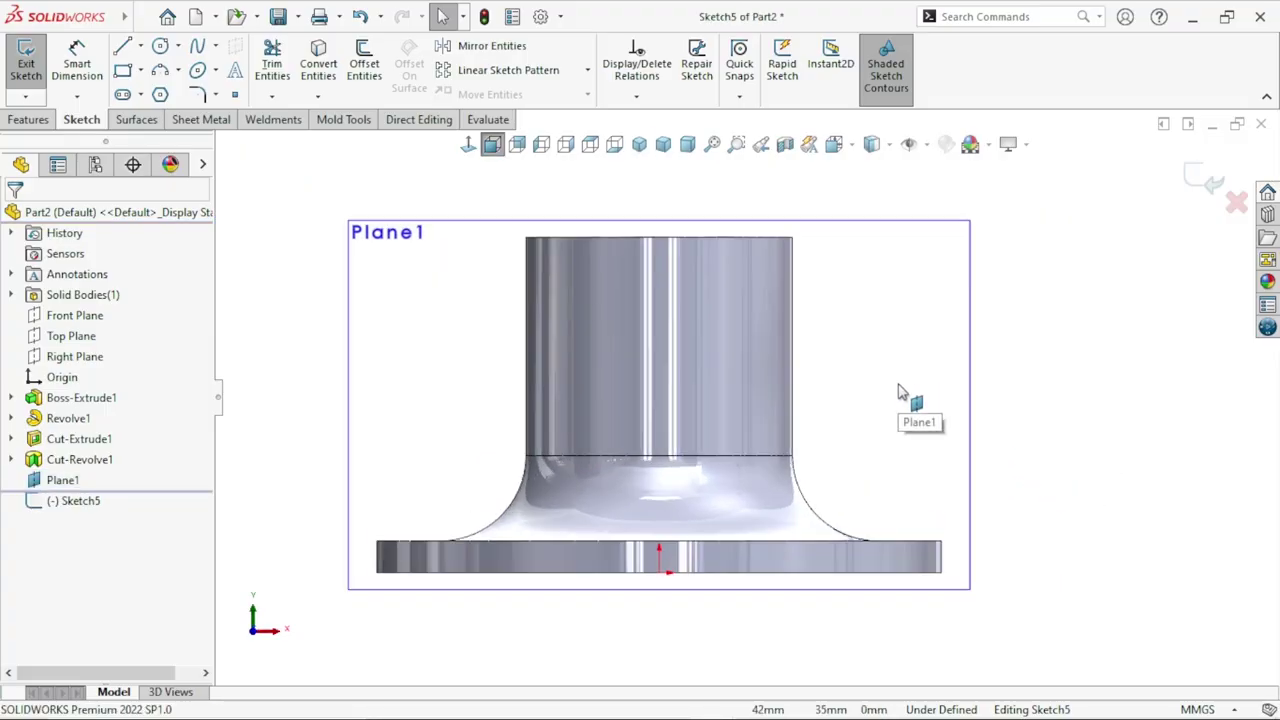
pyautogui.click(160, 44)
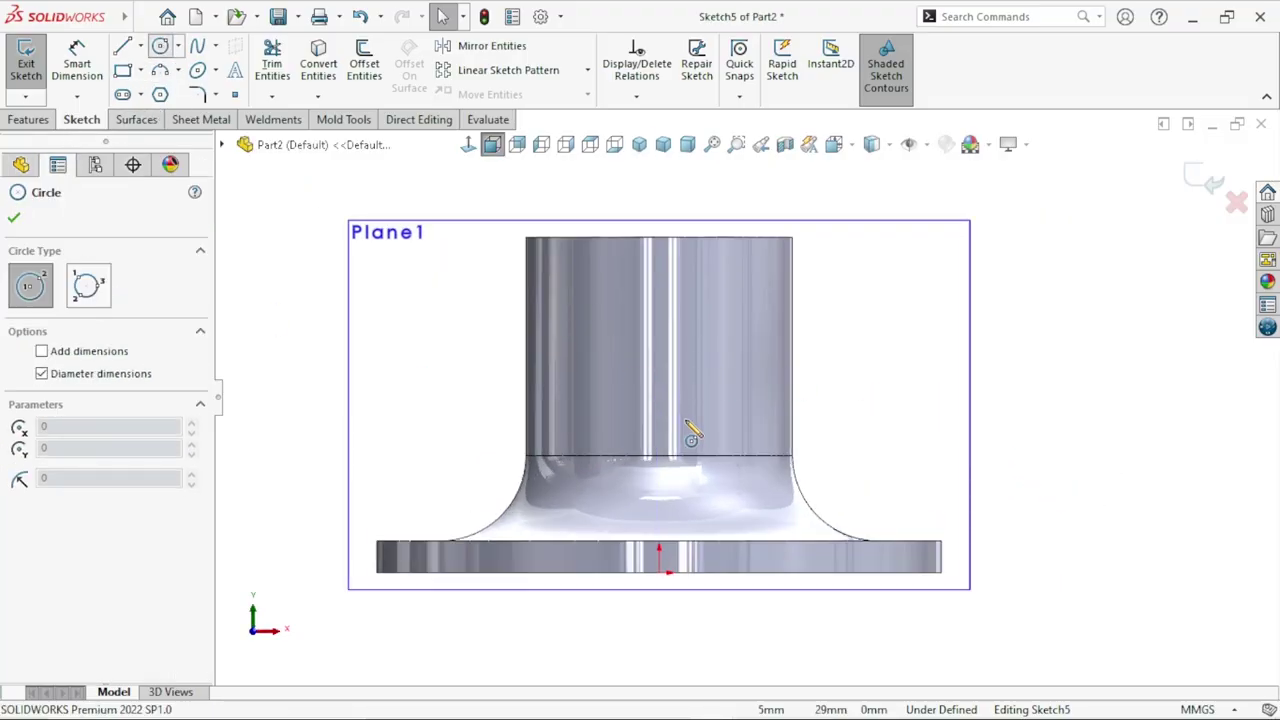
pyautogui.click(659, 375)
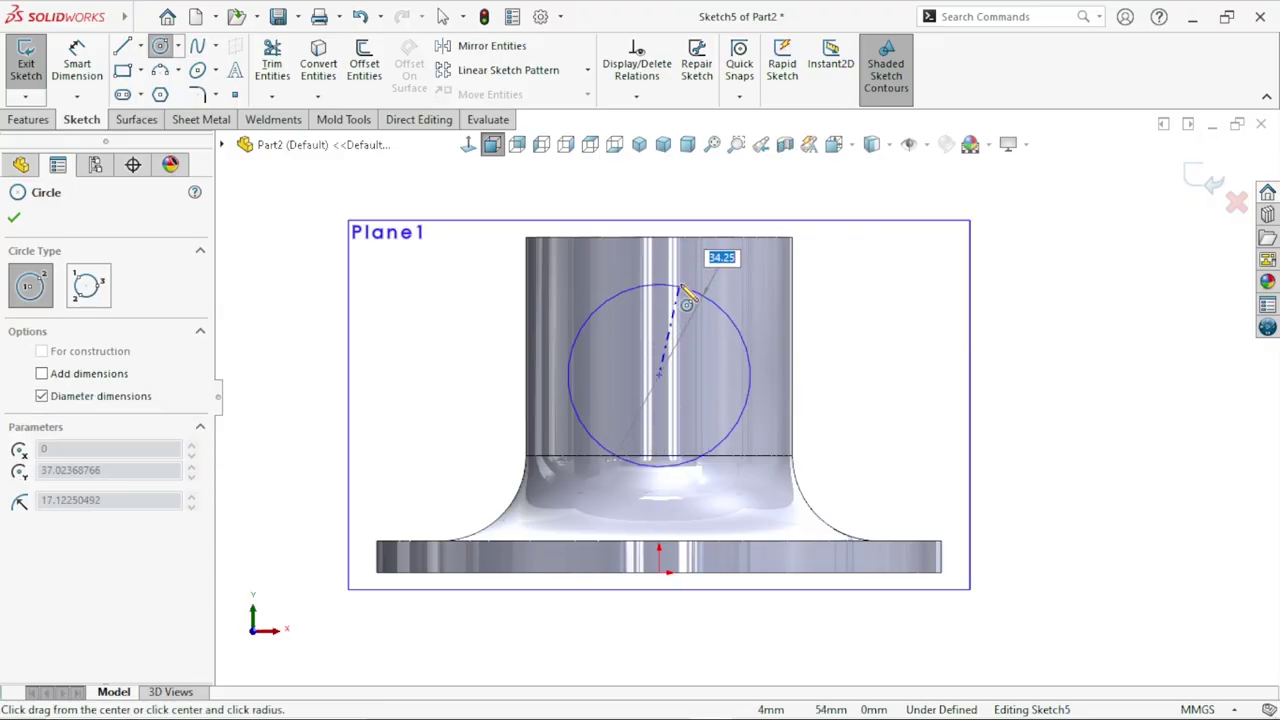
pyautogui.click(712, 266)
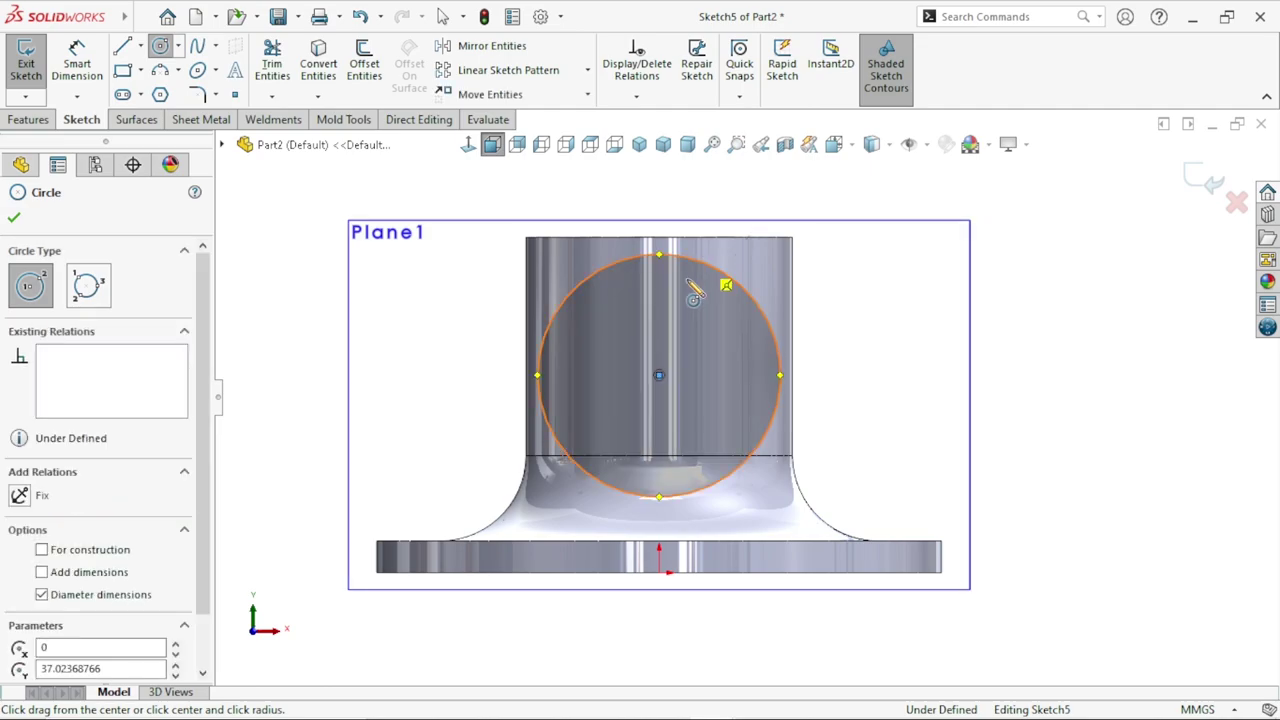
pyautogui.click(659, 375)
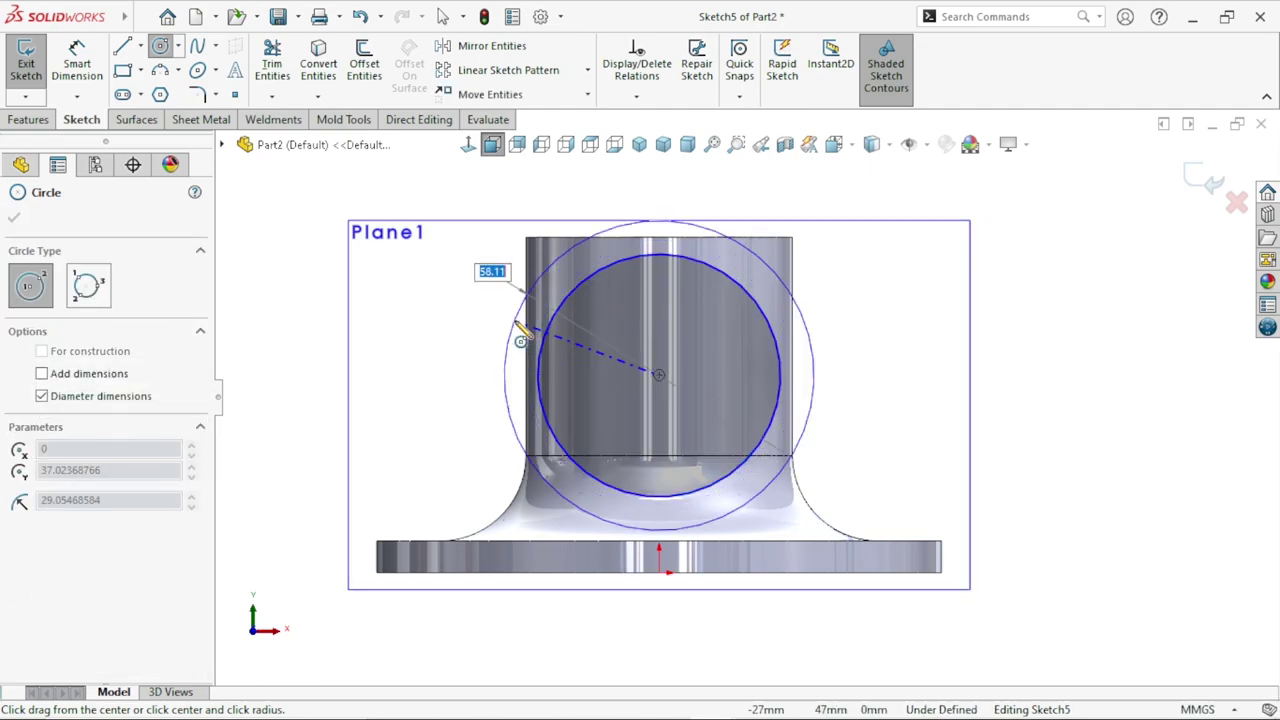
pyautogui.click(514, 320)
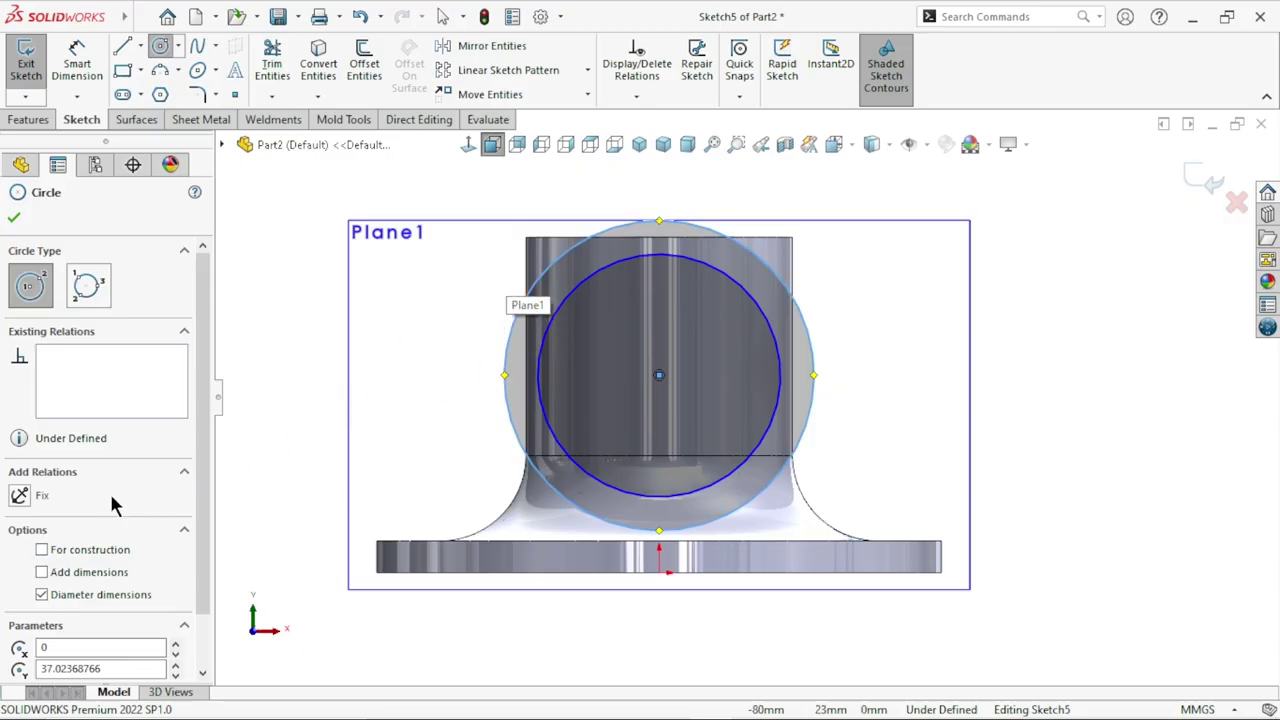
pyautogui.click(45, 551)
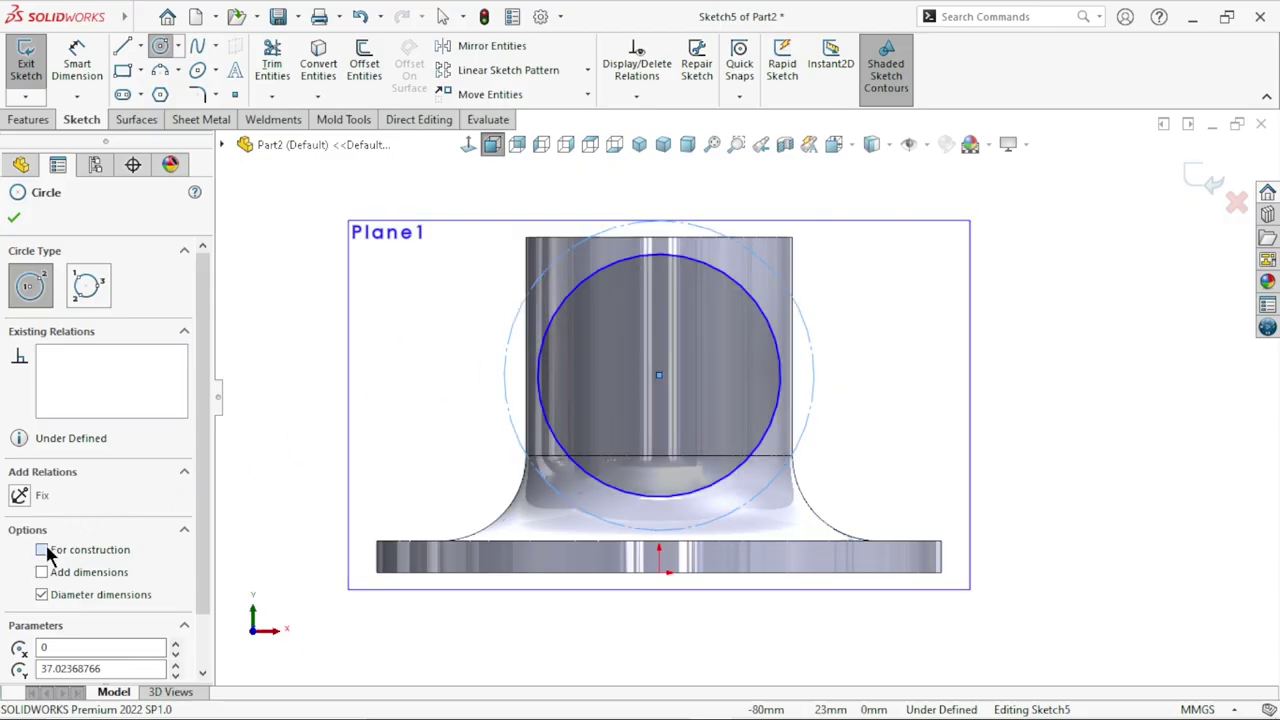
pyautogui.click(13, 220)
# Step: Hide Plane1
pyautogui.scroll(3, 943, 491)
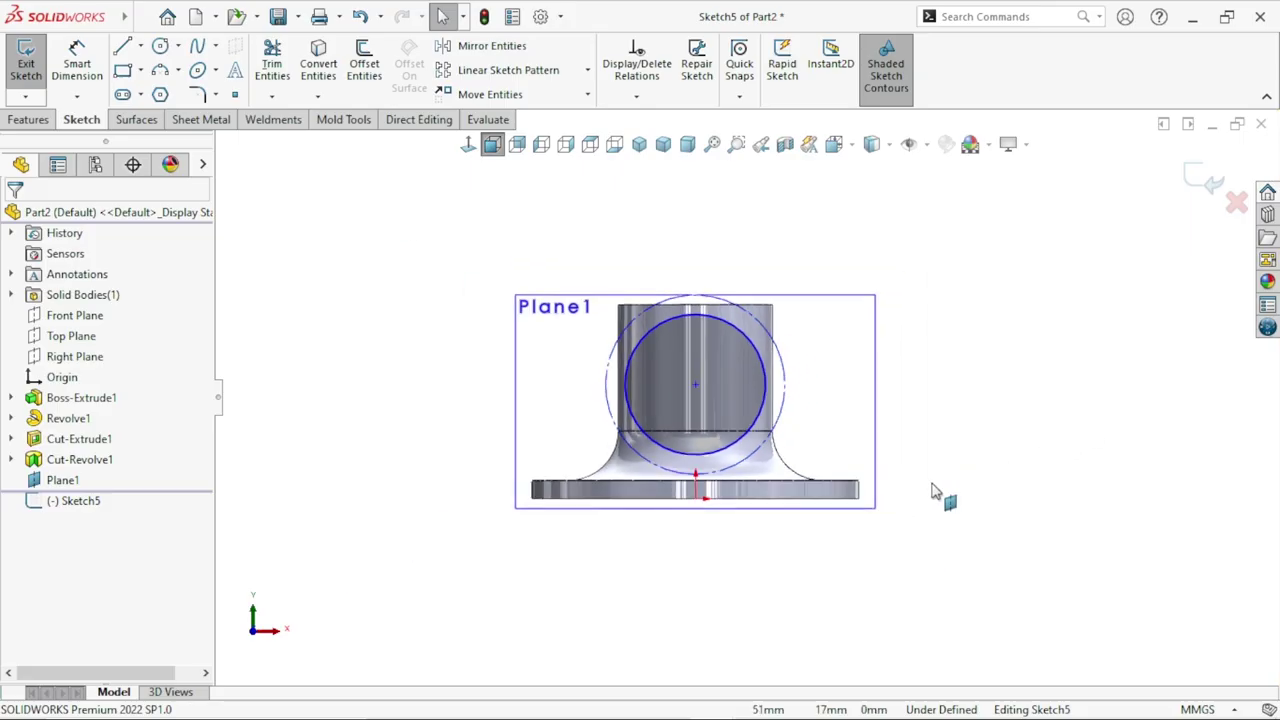
pyautogui.scroll(-2, 720, 465)
pyautogui.click(72, 481)
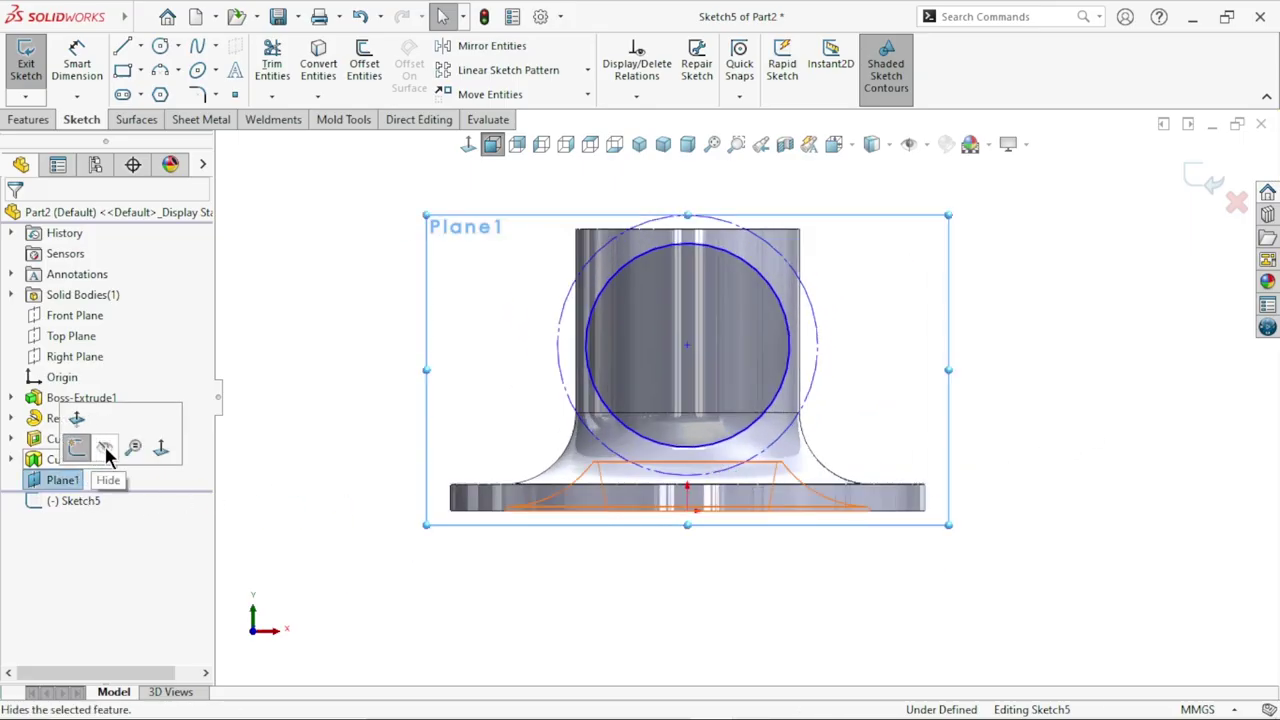
pyautogui.click(104, 443)
# Step: Make the inner circle tangent to the boss's side edge and exit the sketch
pyautogui.scroll(-1, 735, 333)
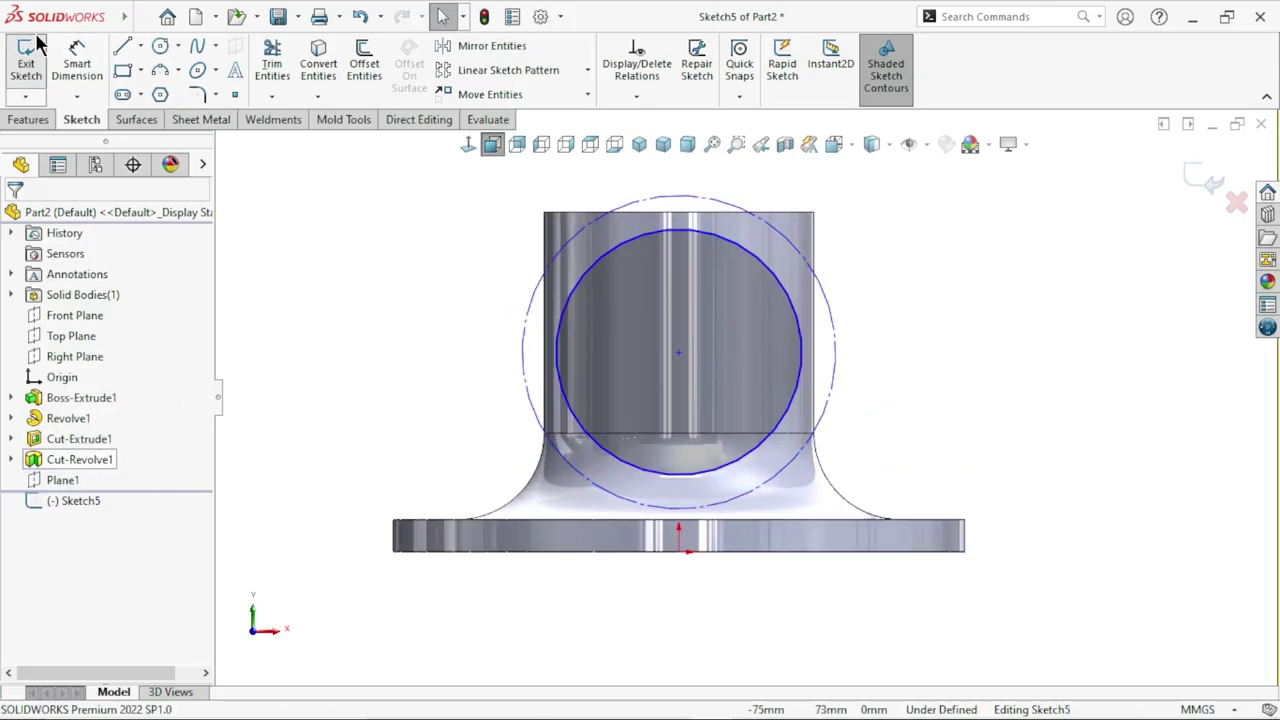
pyautogui.scroll(2, 720, 400)
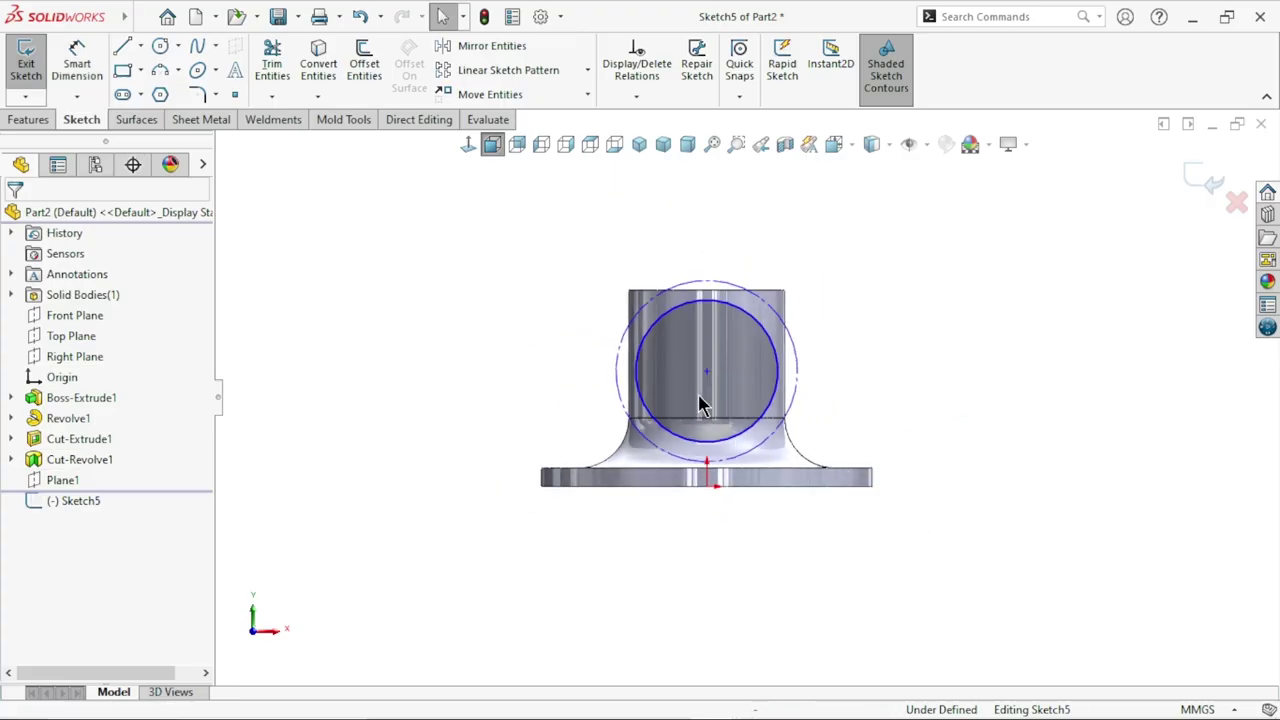
pyautogui.scroll(-3, 700, 405)
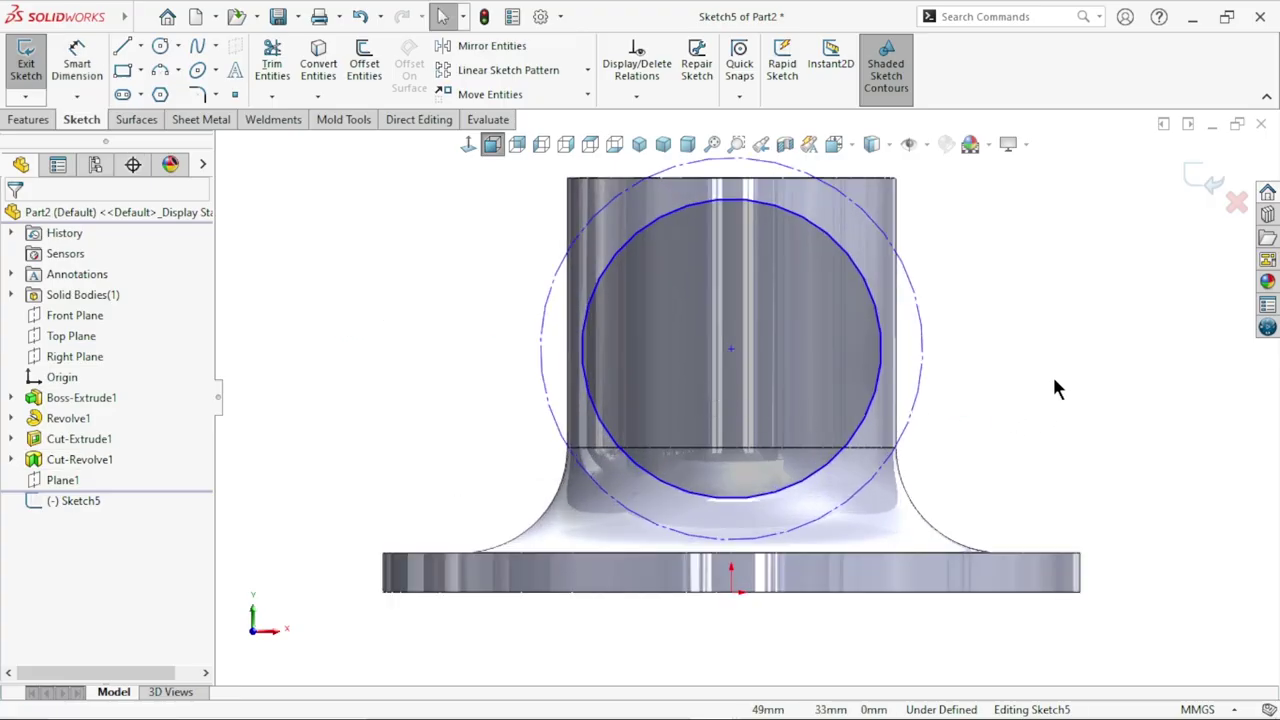
pyautogui.click(603, 272)
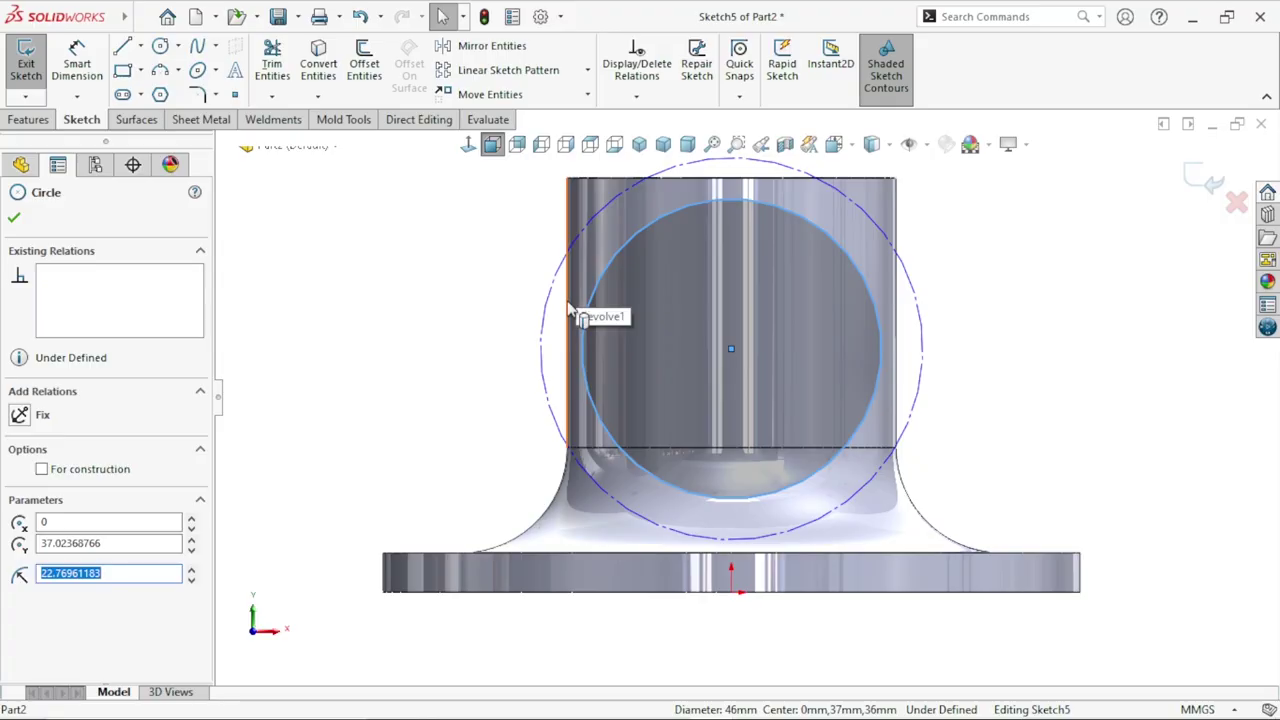
pyautogui.keyDown('ctrl'); pyautogui.click(569, 310); pyautogui.keyUp('ctrl')
pyautogui.click(624, 238)
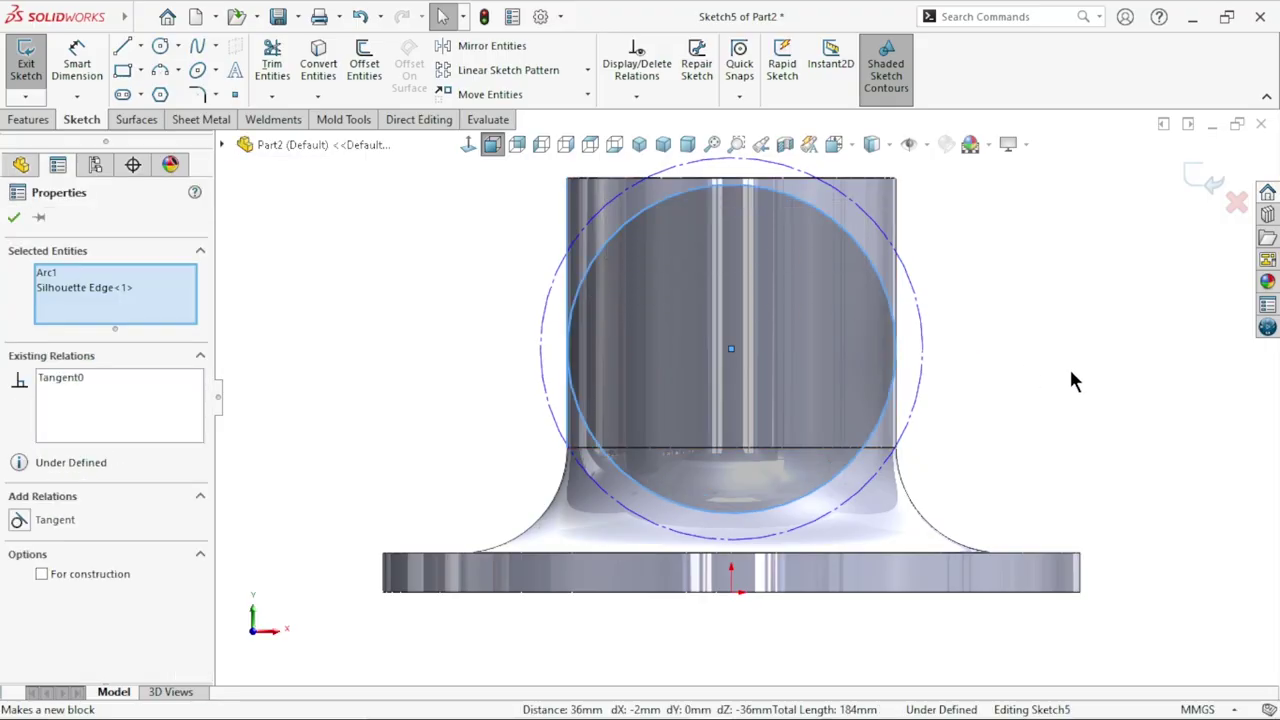
pyautogui.press('Escape')
pyautogui.scroll(-3, 950, 355)
pyautogui.scroll(-1, 908, 366)
pyautogui.hotkey('ctrl', 'b')
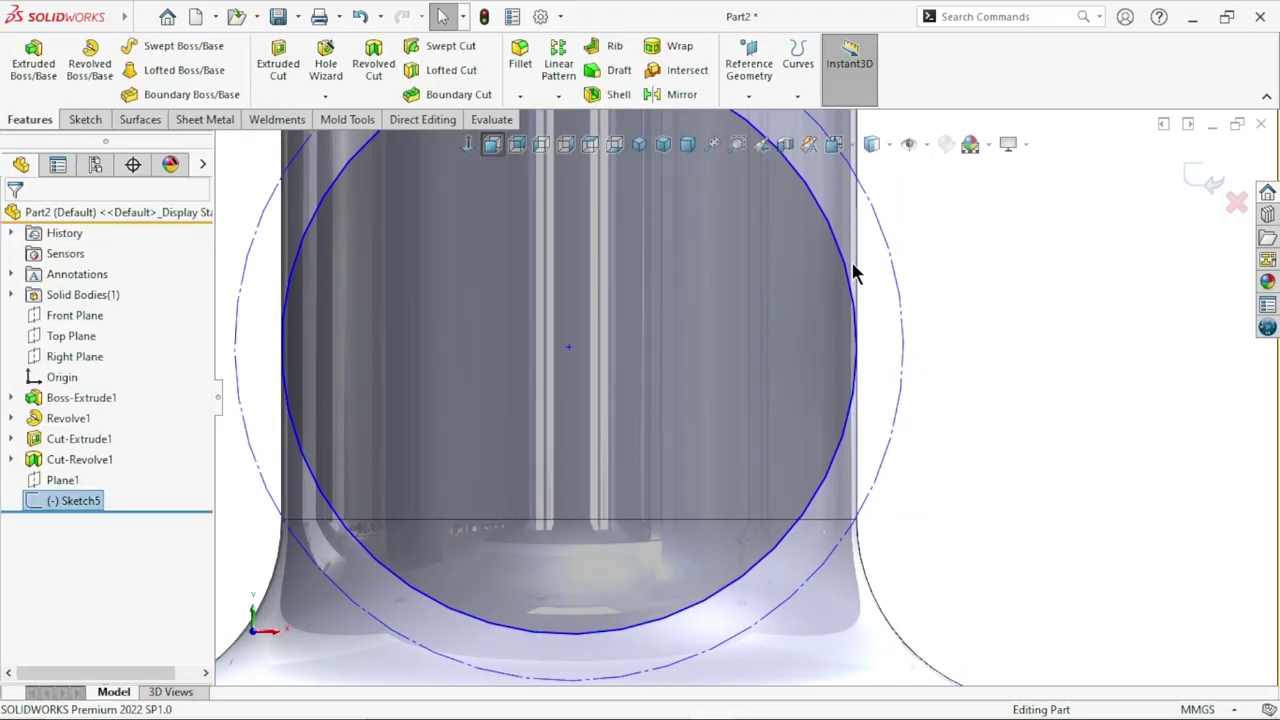
# Step: Reopen Sketch5 for editing
pyautogui.click(844, 261)
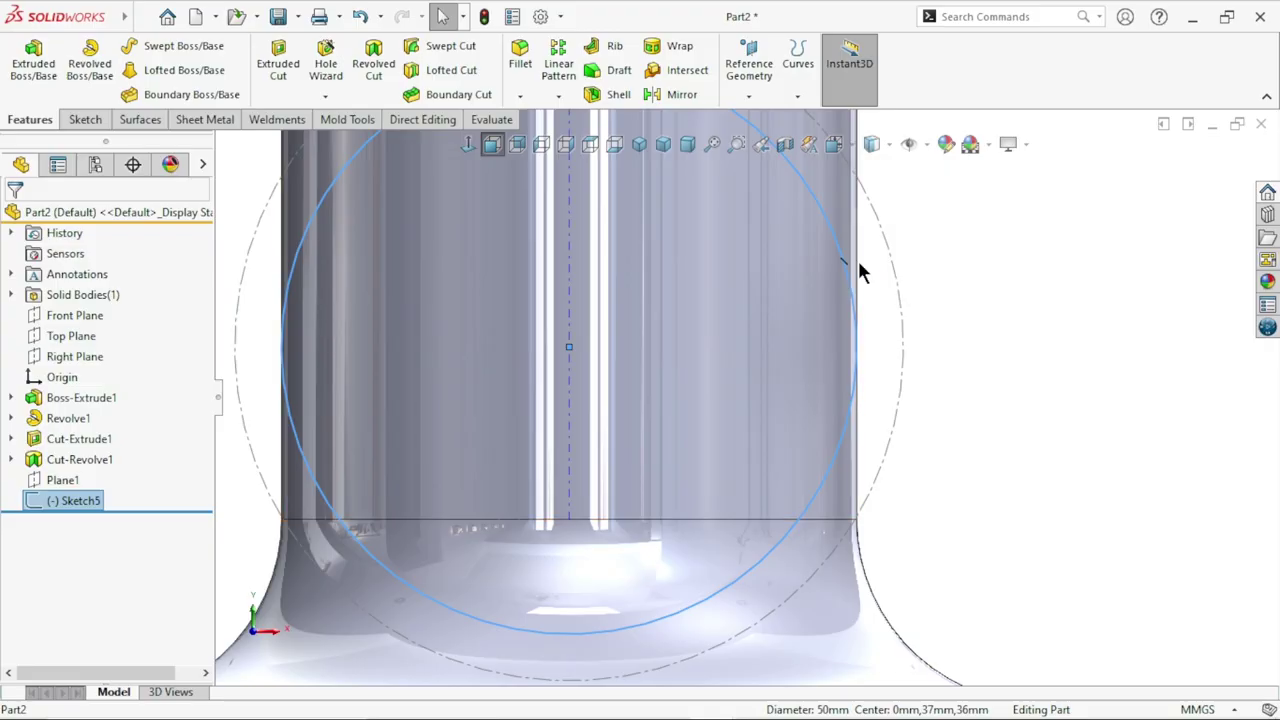
pyautogui.click(857, 272)
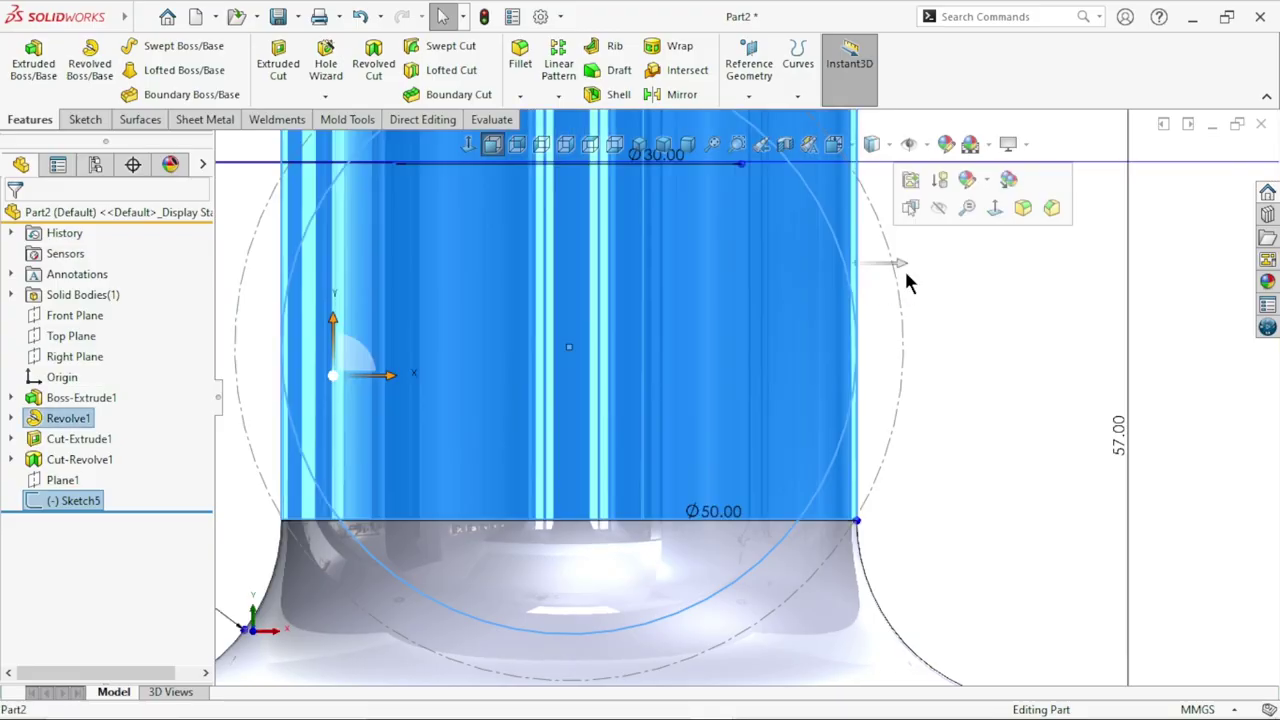
pyautogui.click(900, 310)
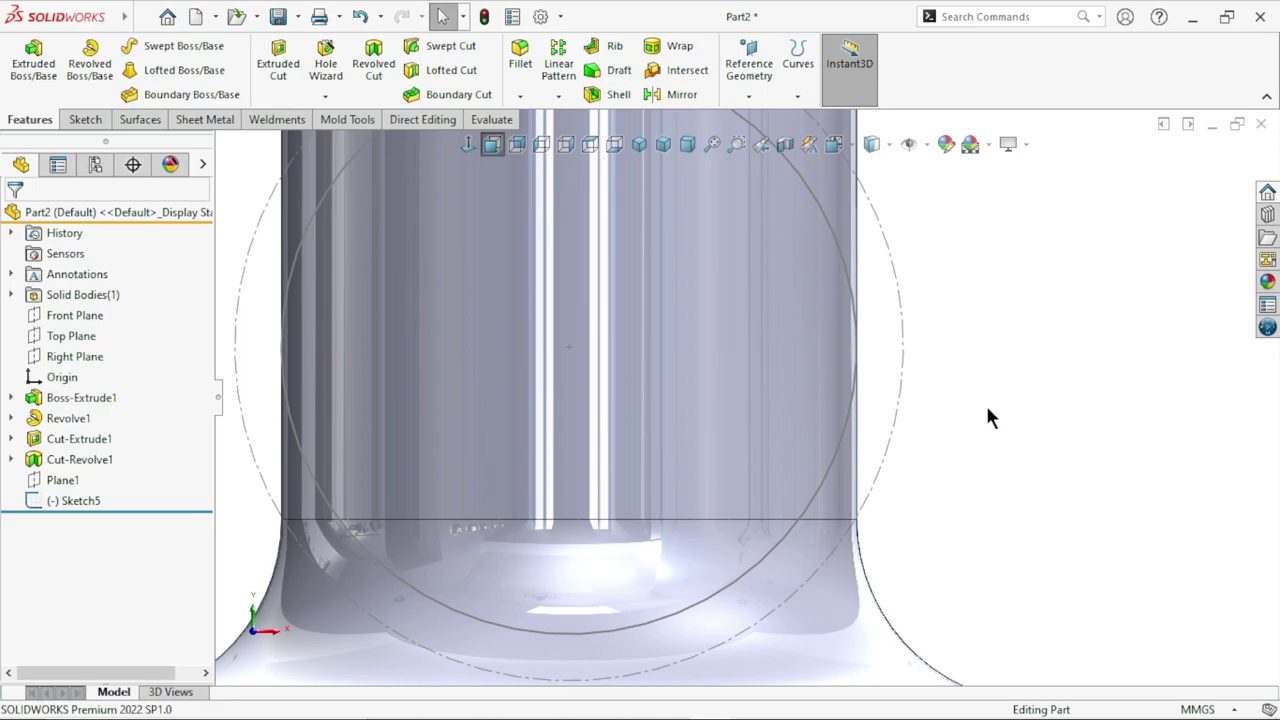
pyautogui.scroll(3, 900, 405)
pyautogui.scroll(-1, 781, 387)
pyautogui.click(784, 270)
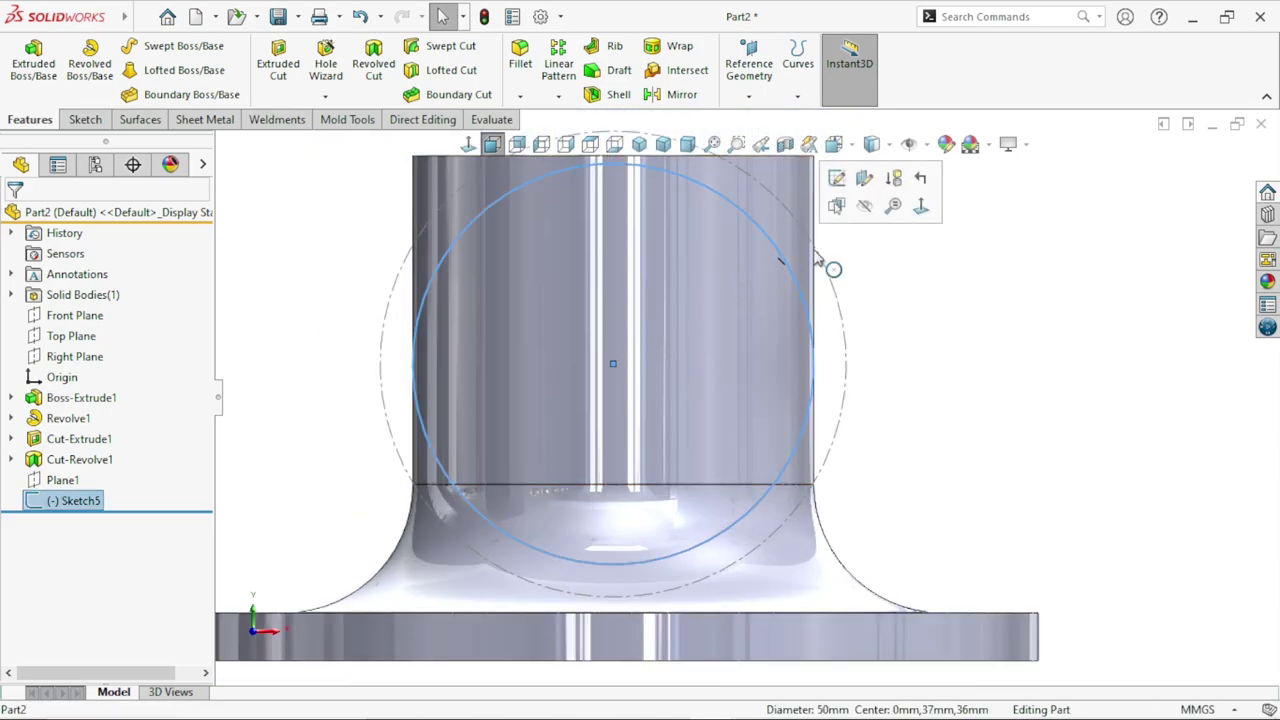
pyautogui.click(842, 206)
pyautogui.scroll(-4, 985, 440)
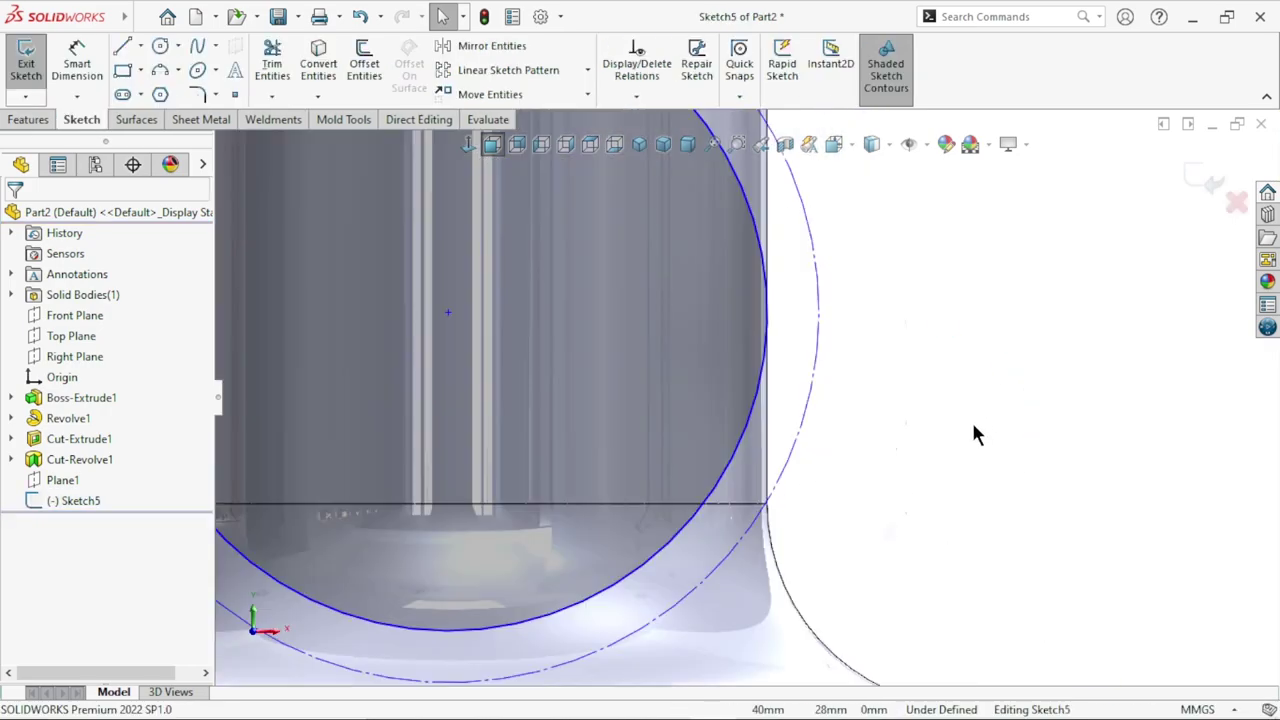
# Step: Re-apply a Tangent relation between the inner circle and the boss's silhouette edge
pyautogui.click(770, 243)
pyautogui.keyDown('ctrl'); pyautogui.click(770, 243); pyautogui.keyUp('ctrl')
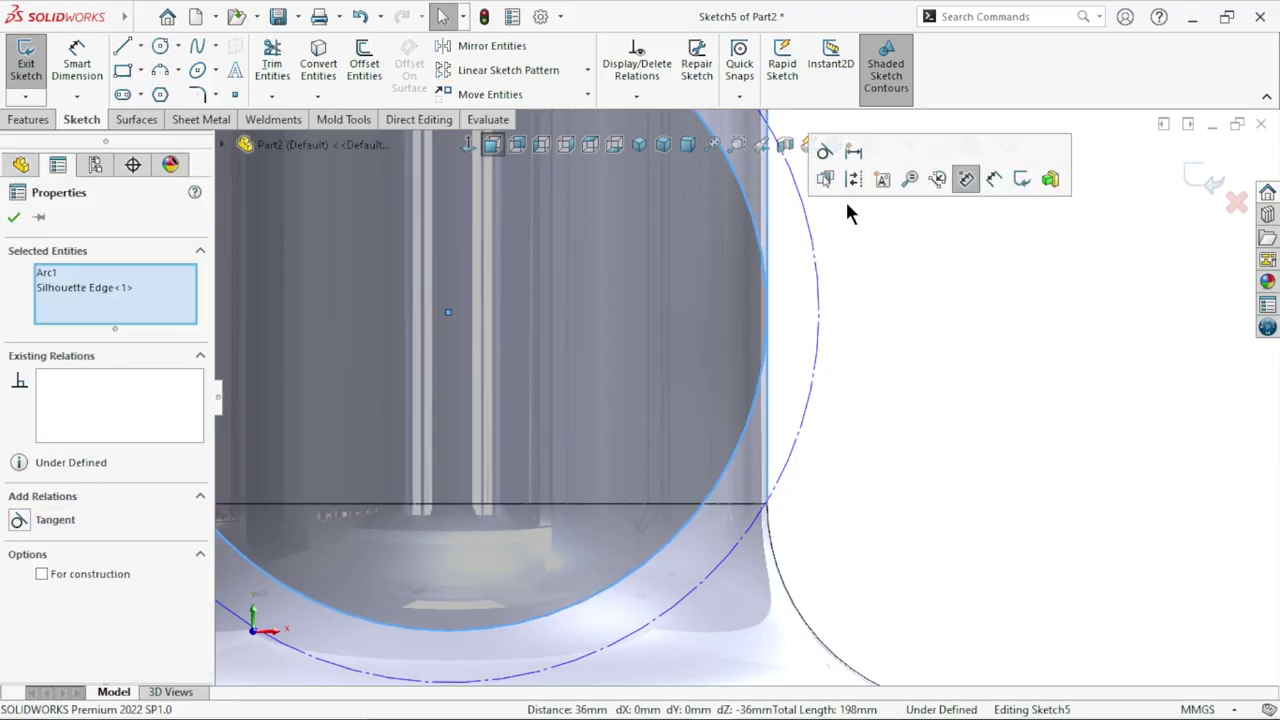
pyautogui.click(822, 152)
pyautogui.click(971, 415)
pyautogui.scroll(3, 905, 454)
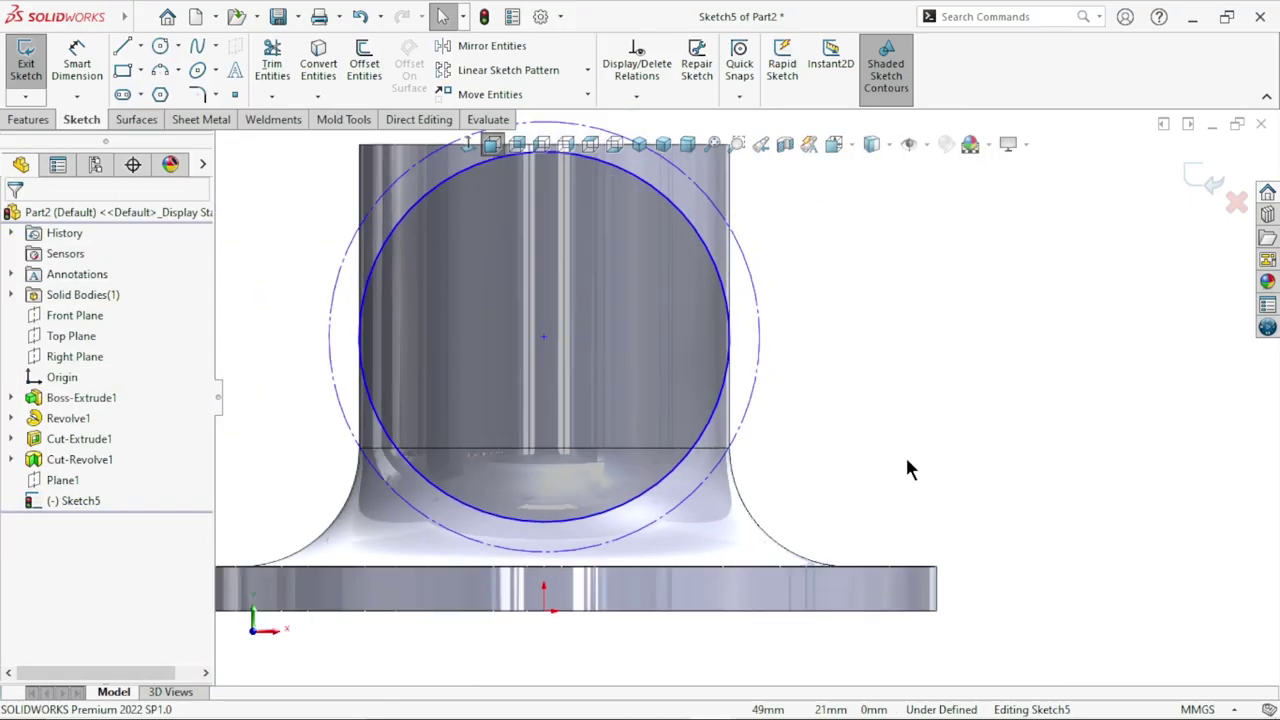
pyautogui.scroll(2, 480, 474)
pyautogui.scroll(2, 565, 385)
pyautogui.scroll(-1, 565, 385)
pyautogui.click(77, 65)
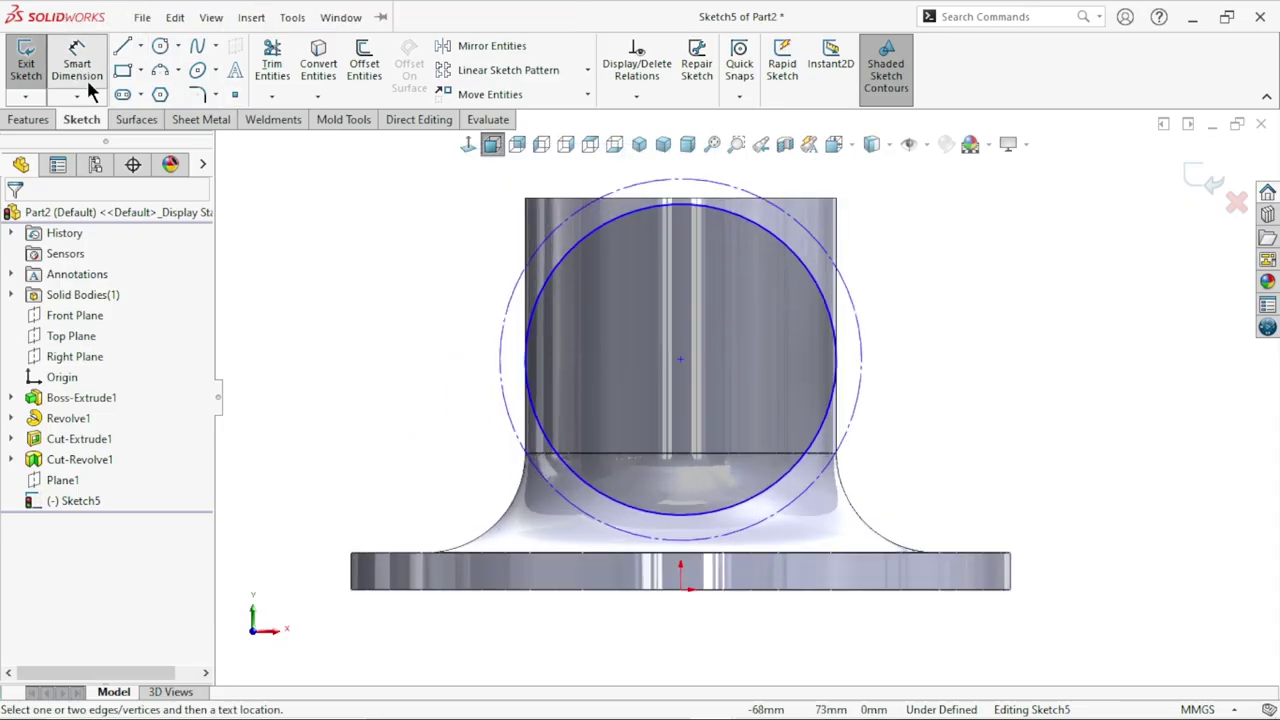
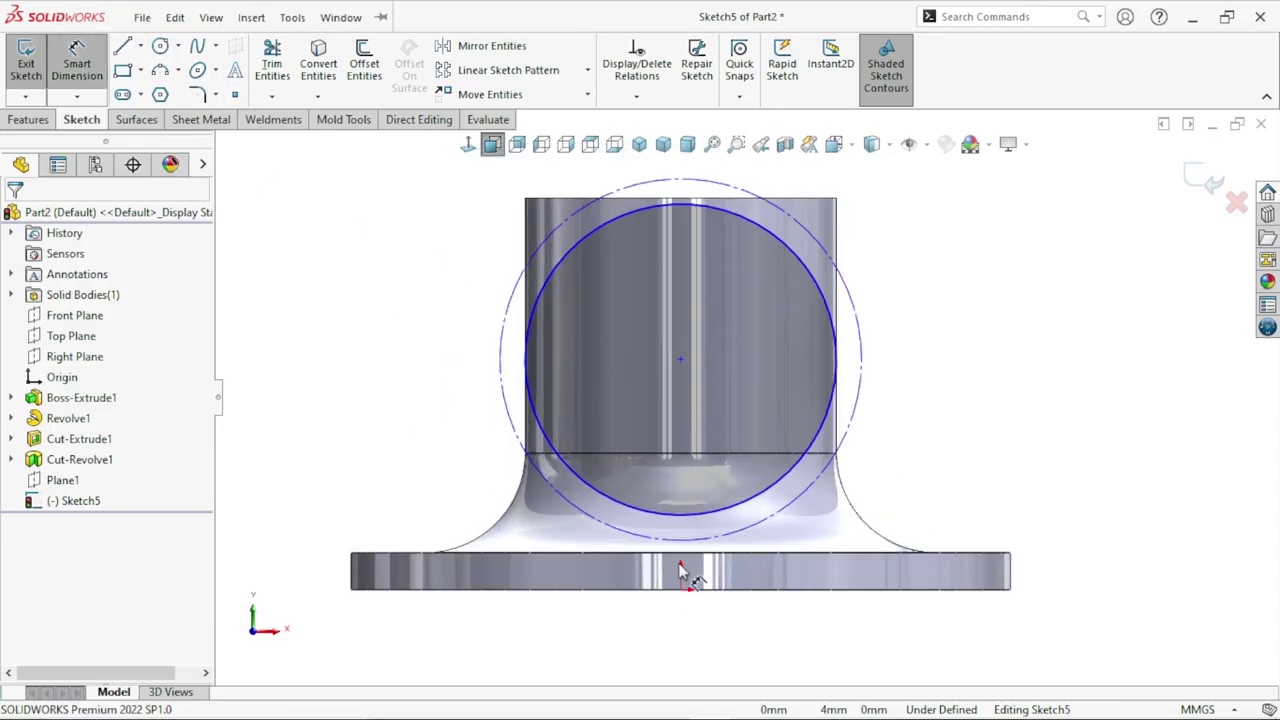
# Step: Dimension the circle centre 36 mm above the flange bottom and the construction circle to Ø54
pyautogui.click(805, 589)
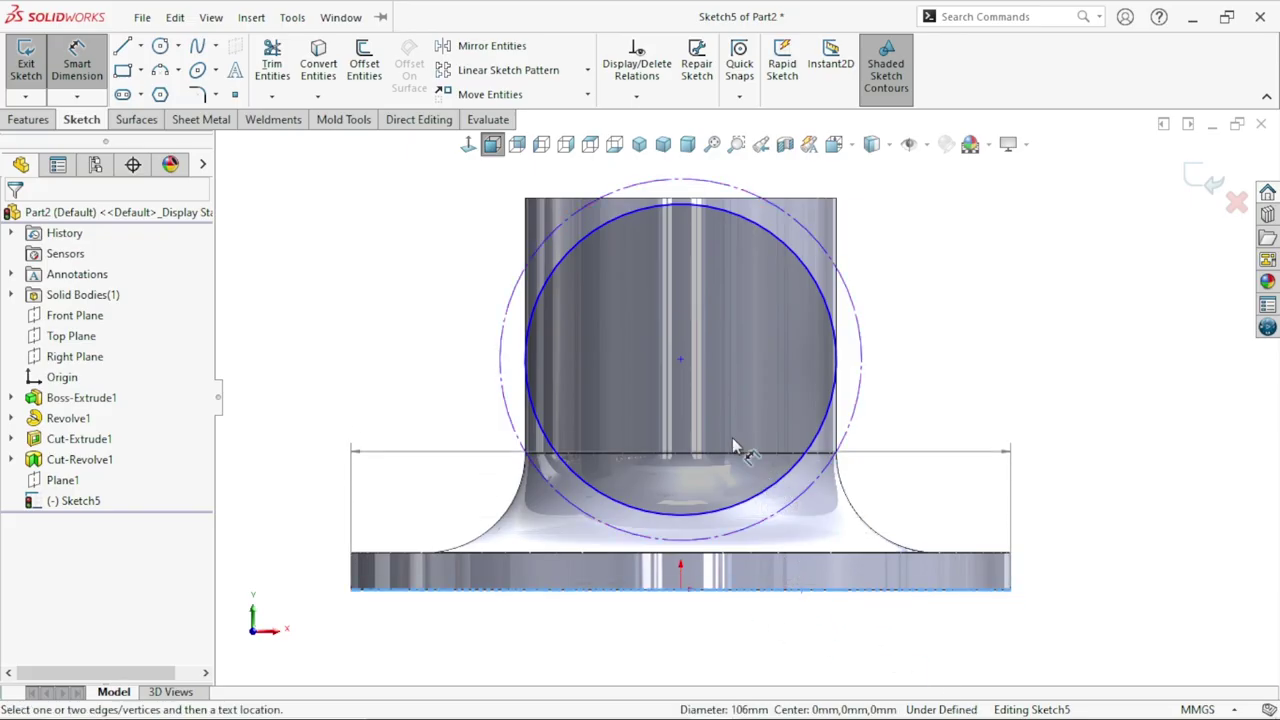
pyautogui.click(681, 361)
pyautogui.click(969, 397)
pyautogui.write('3')
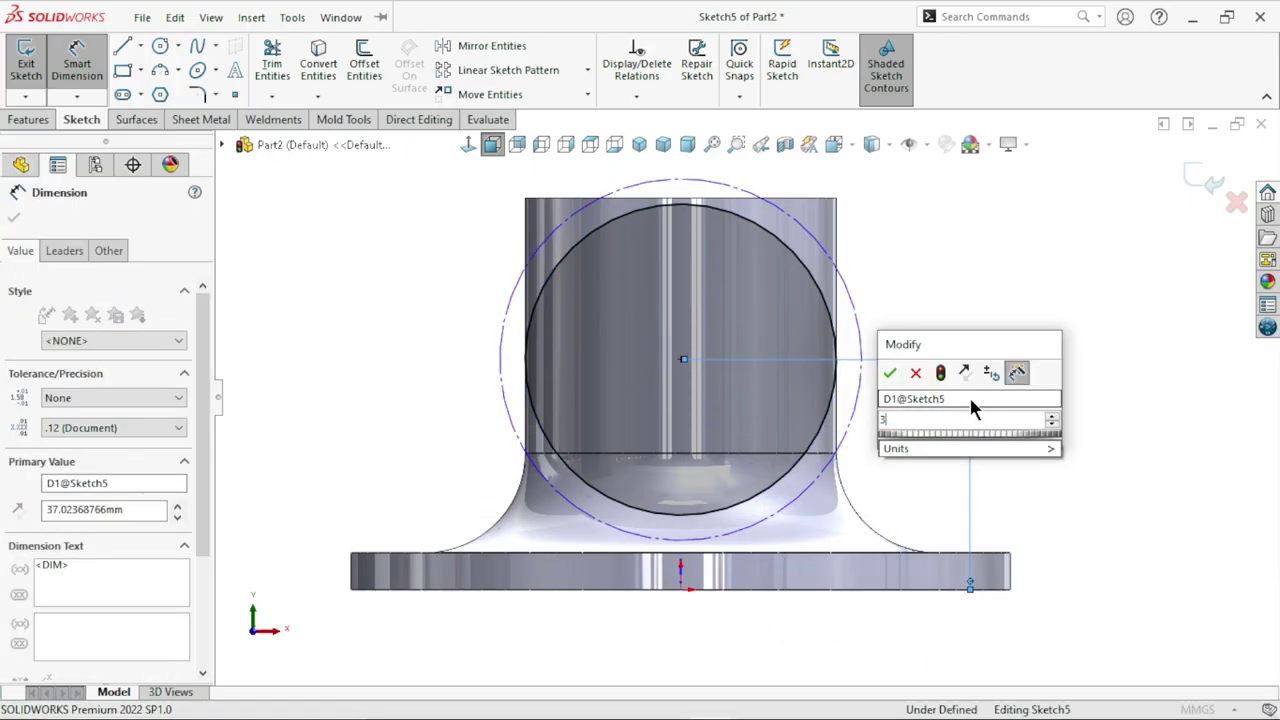
pyautogui.write('6')
pyautogui.press('Return')
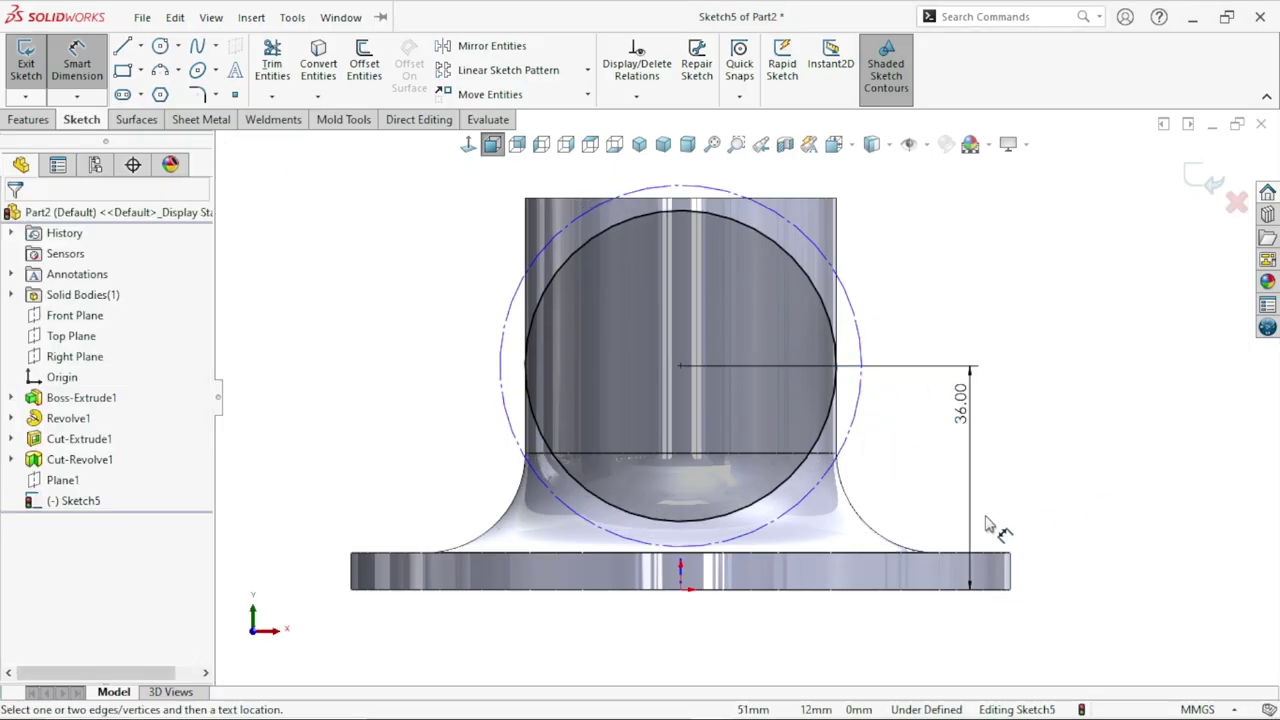
pyautogui.scroll(3, 749, 418)
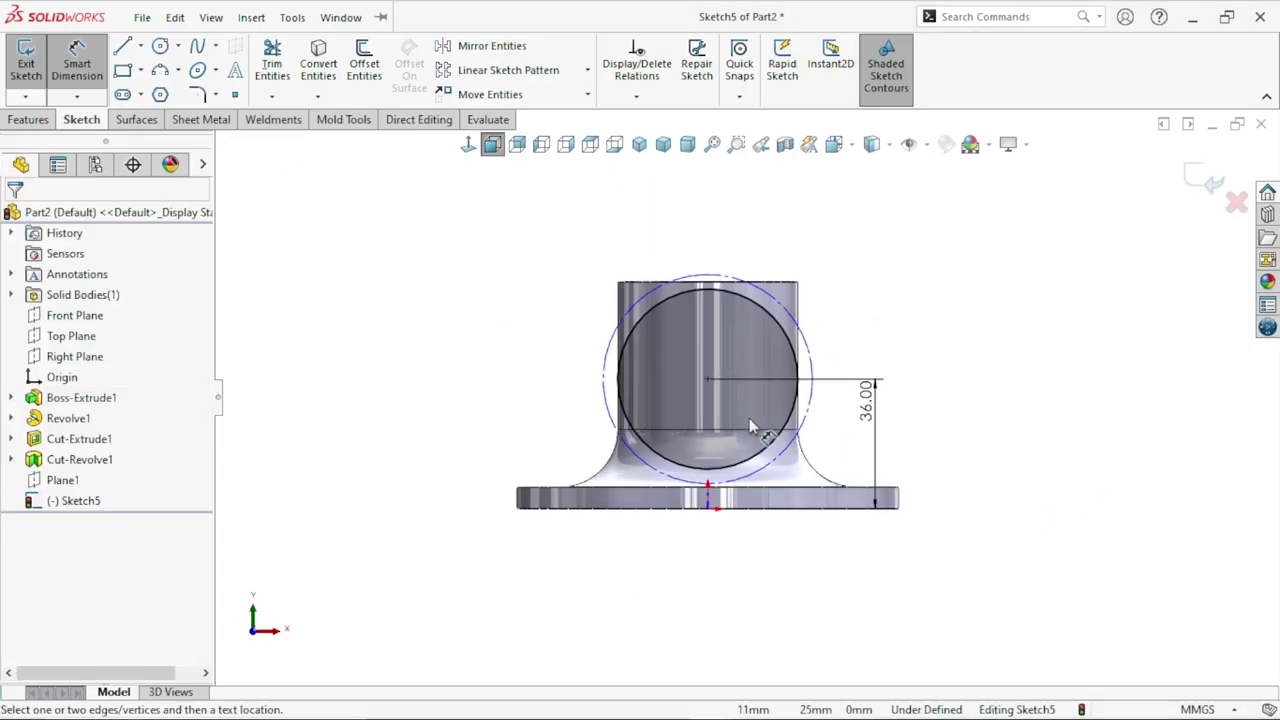
pyautogui.click(832, 349)
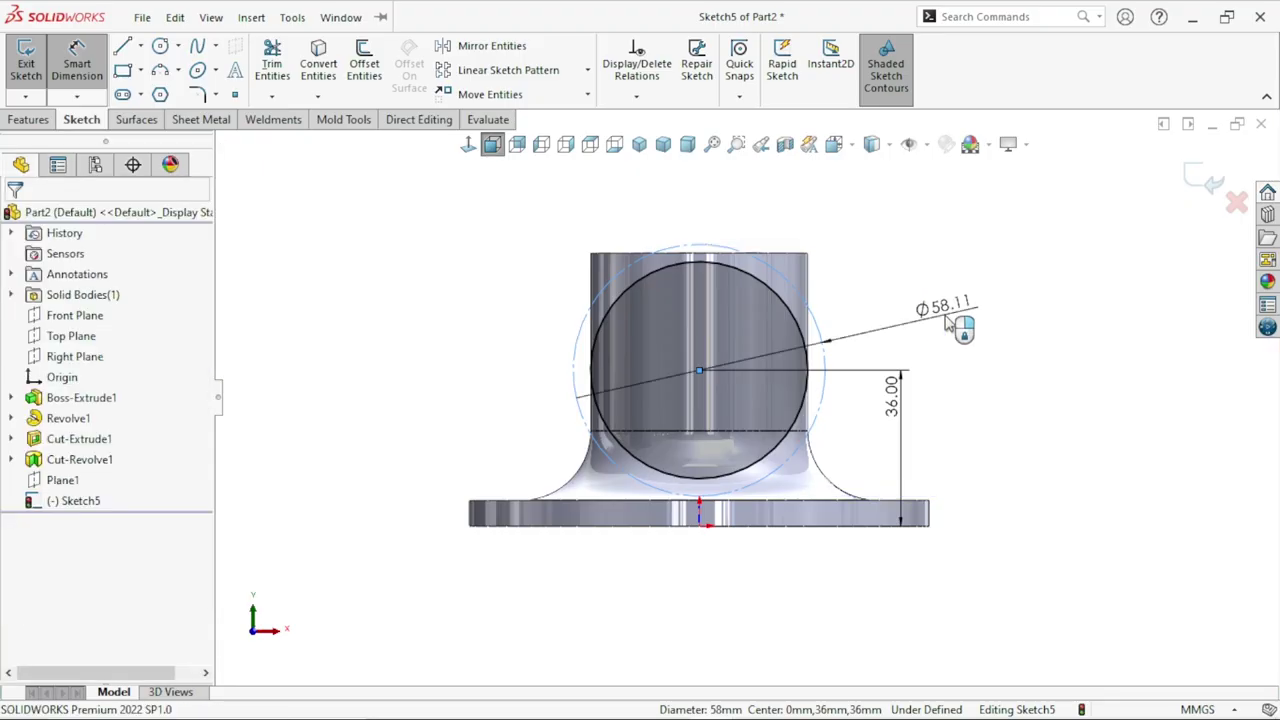
pyautogui.click(946, 316)
pyautogui.write('58')
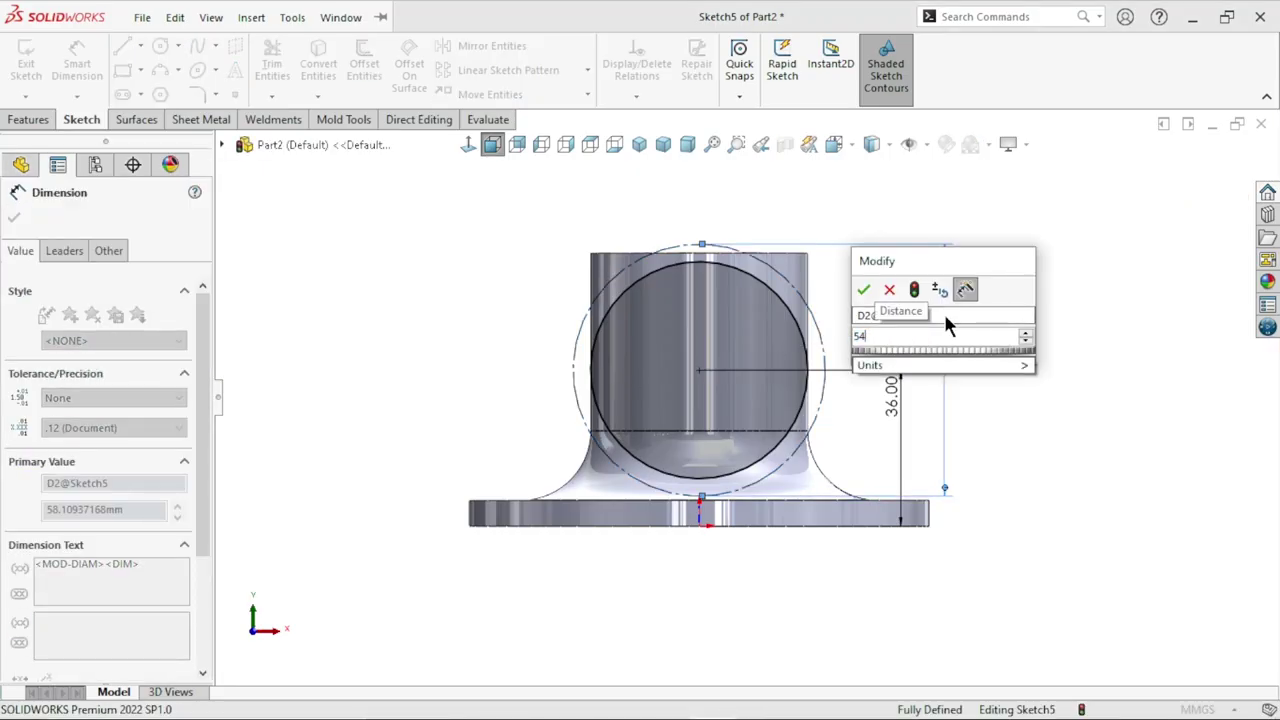
pyautogui.press('Return')
pyautogui.press('Return')
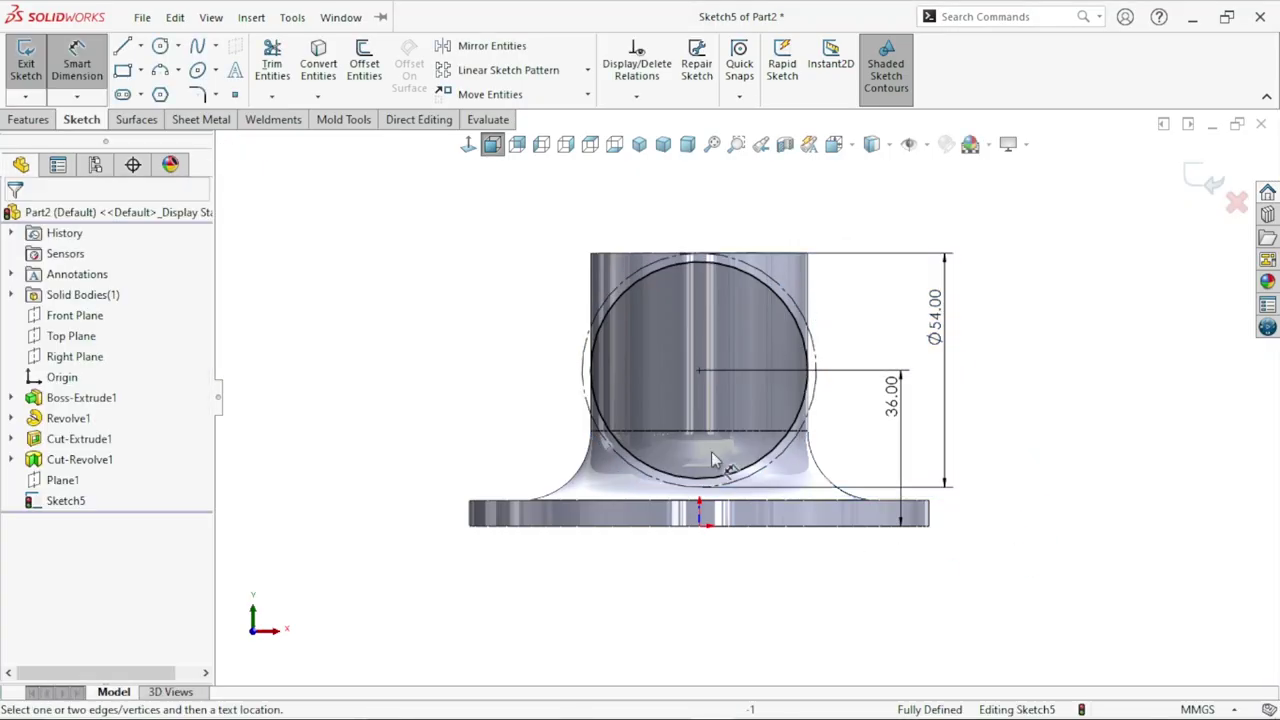
# Step: Draw a horizontal centerline and a diagonal centerline from the circle centre
pyautogui.scroll(-1, 733, 420)
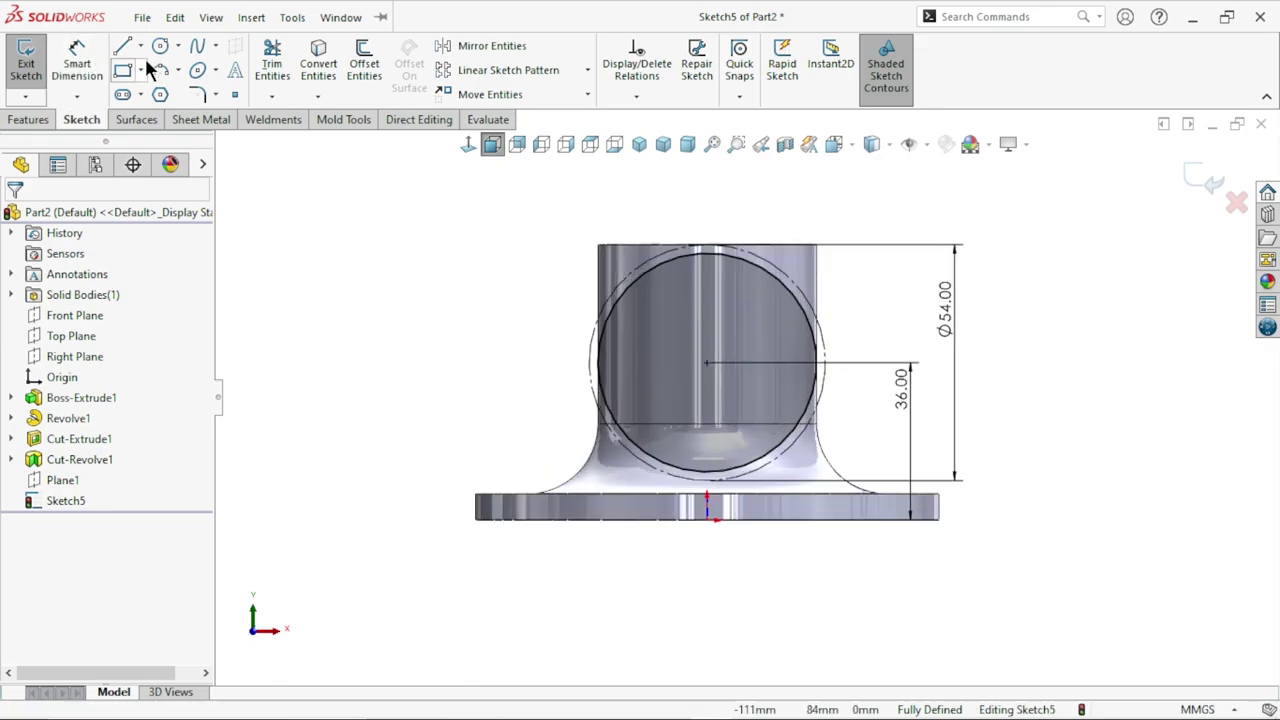
pyautogui.click(145, 45)
pyautogui.click(140, 92)
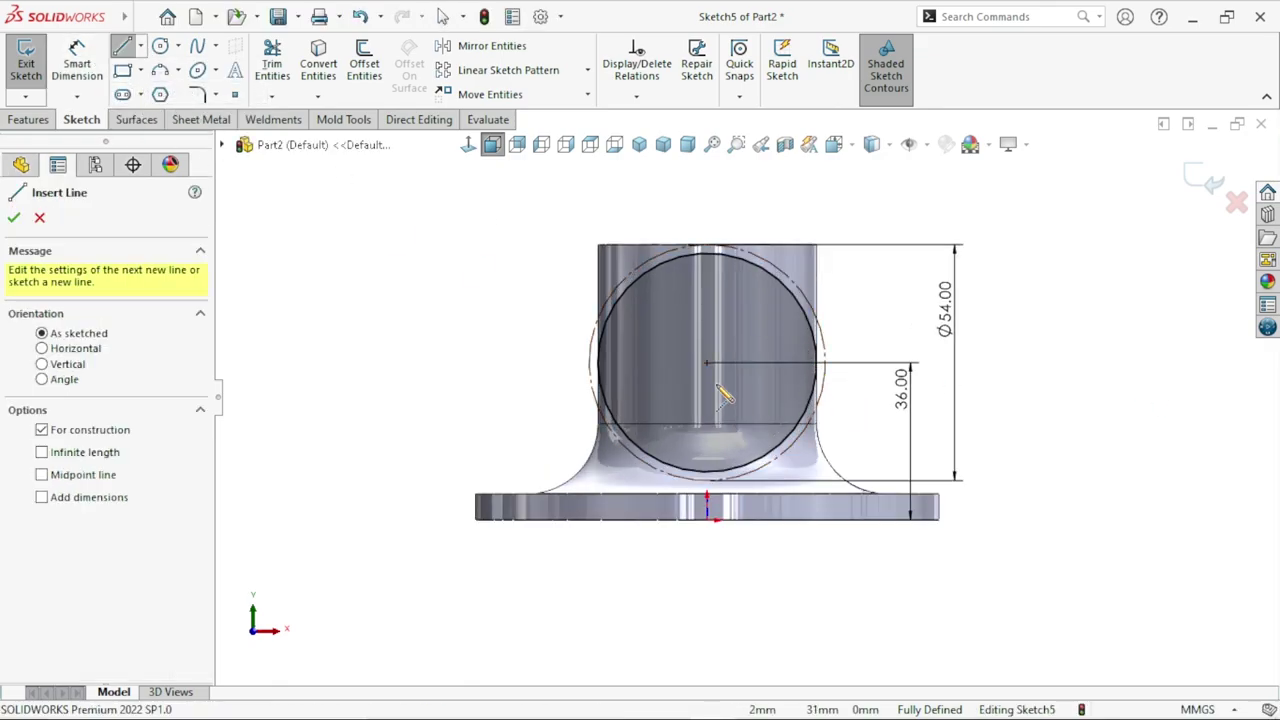
pyautogui.click(818, 363)
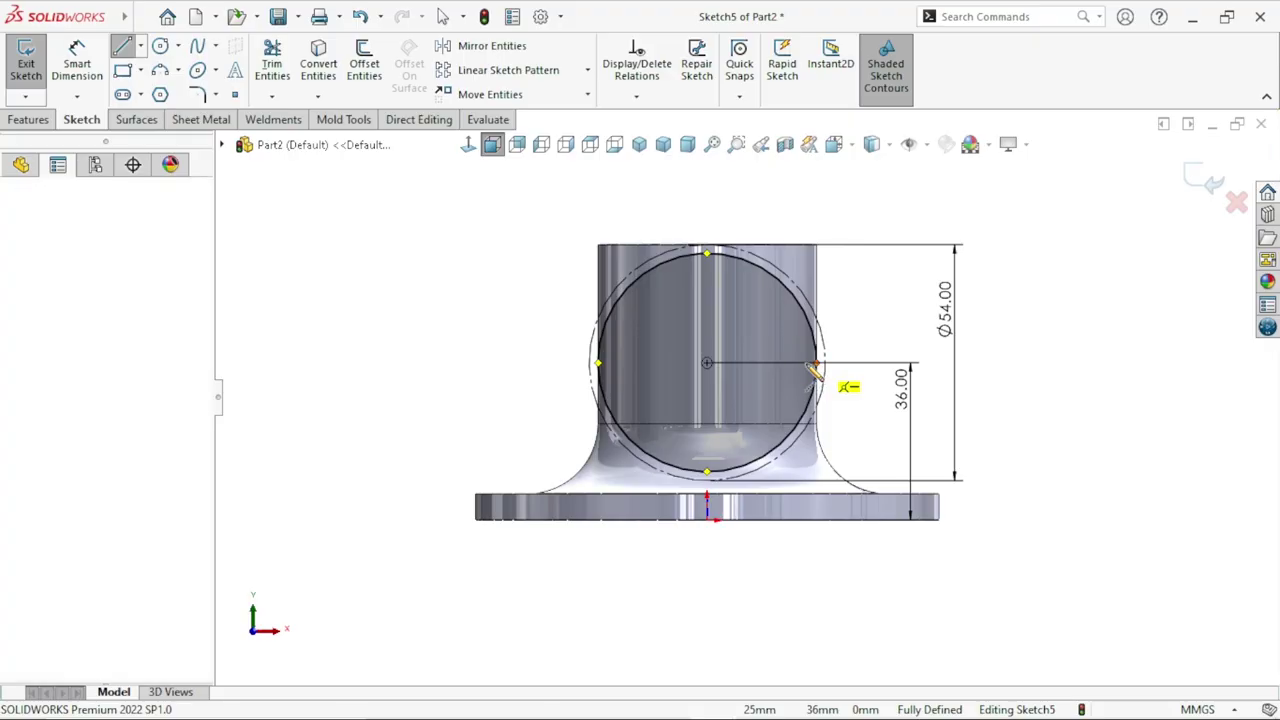
pyautogui.click(707, 363)
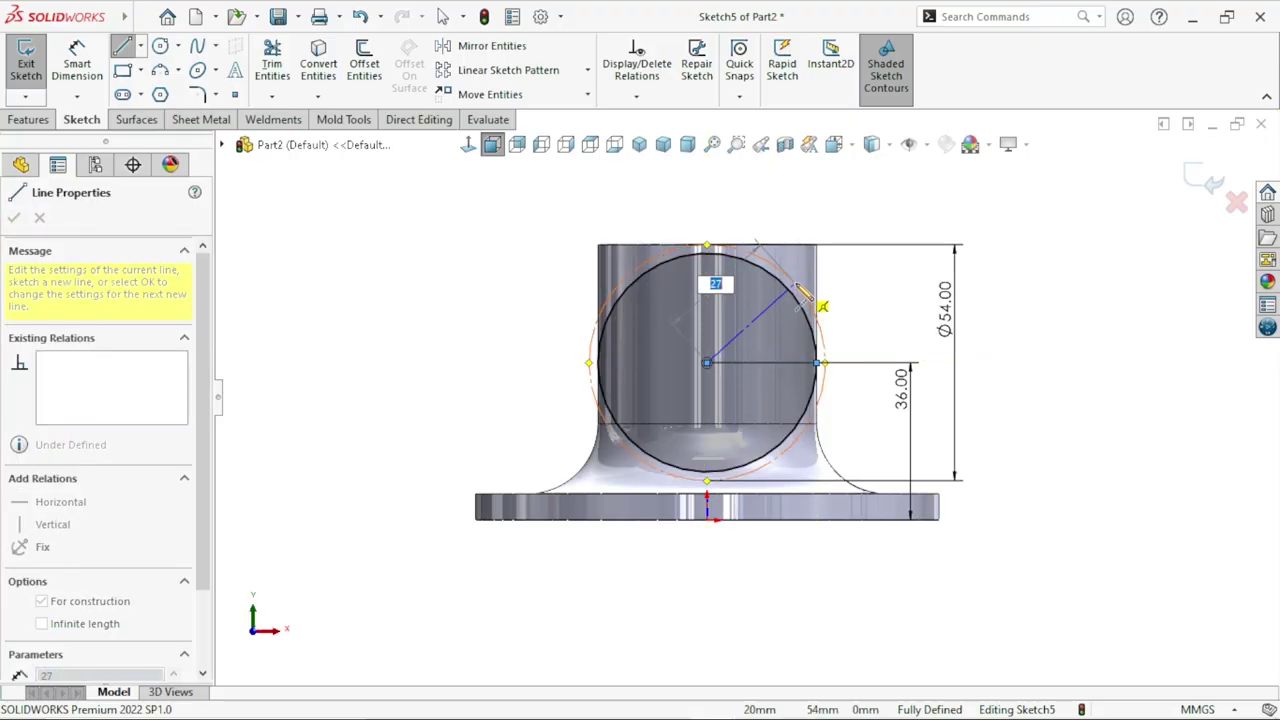
pyautogui.rightClick(905, 290)
pyautogui.press('Escape')
pyautogui.press('Escape')
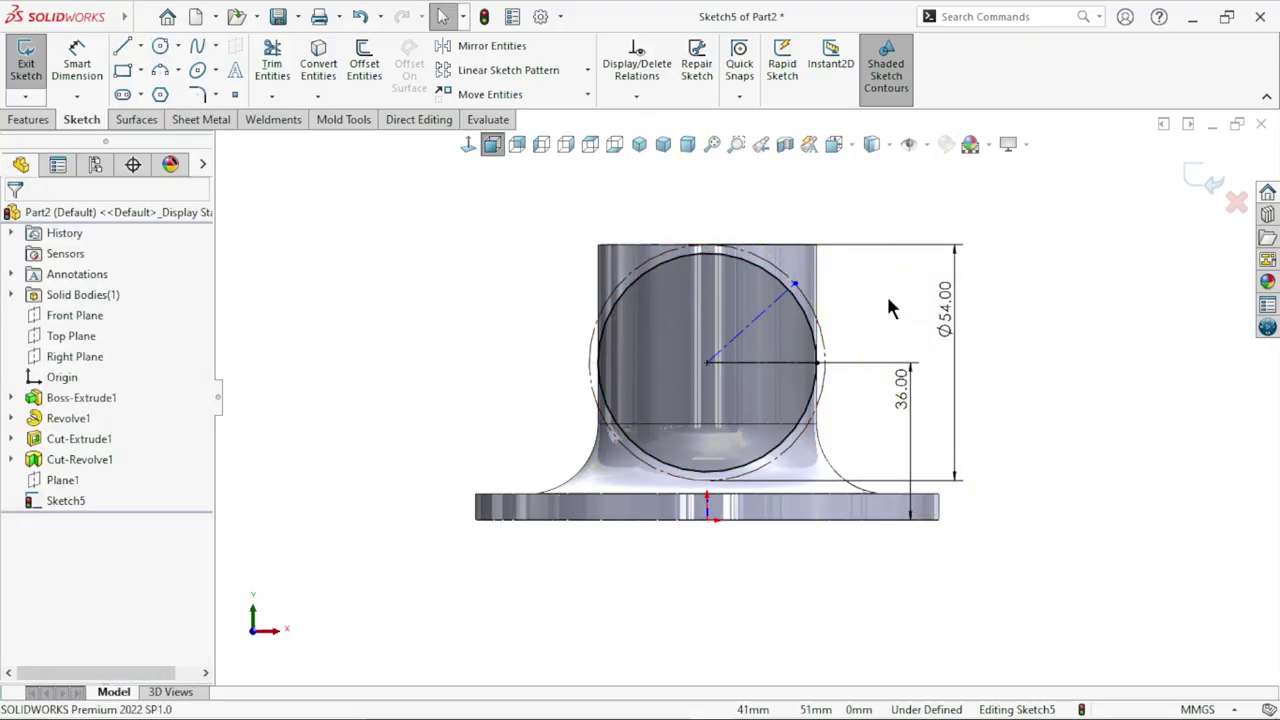
# Step: Dimension the angle between the diagonal and horizontal centerlines as 45°
pyautogui.scroll(-2, 905, 290)
pyautogui.click(100, 80)
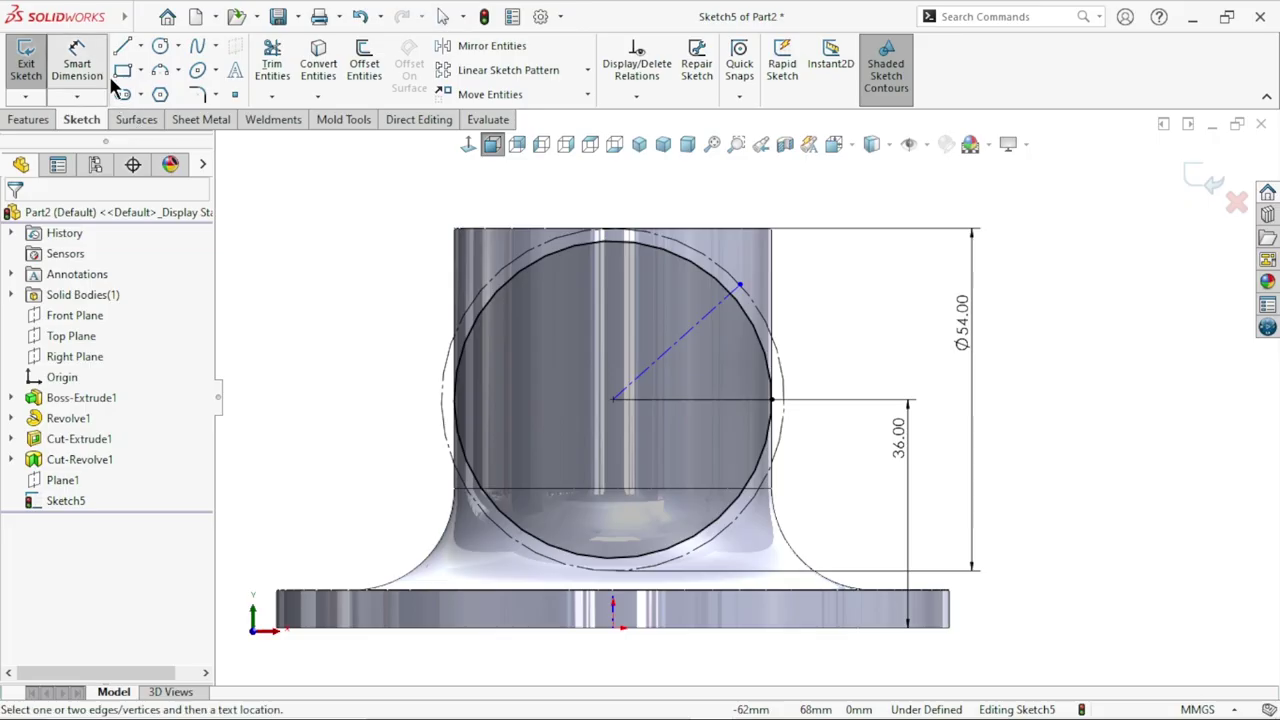
pyautogui.click(690, 330)
pyautogui.click(706, 400)
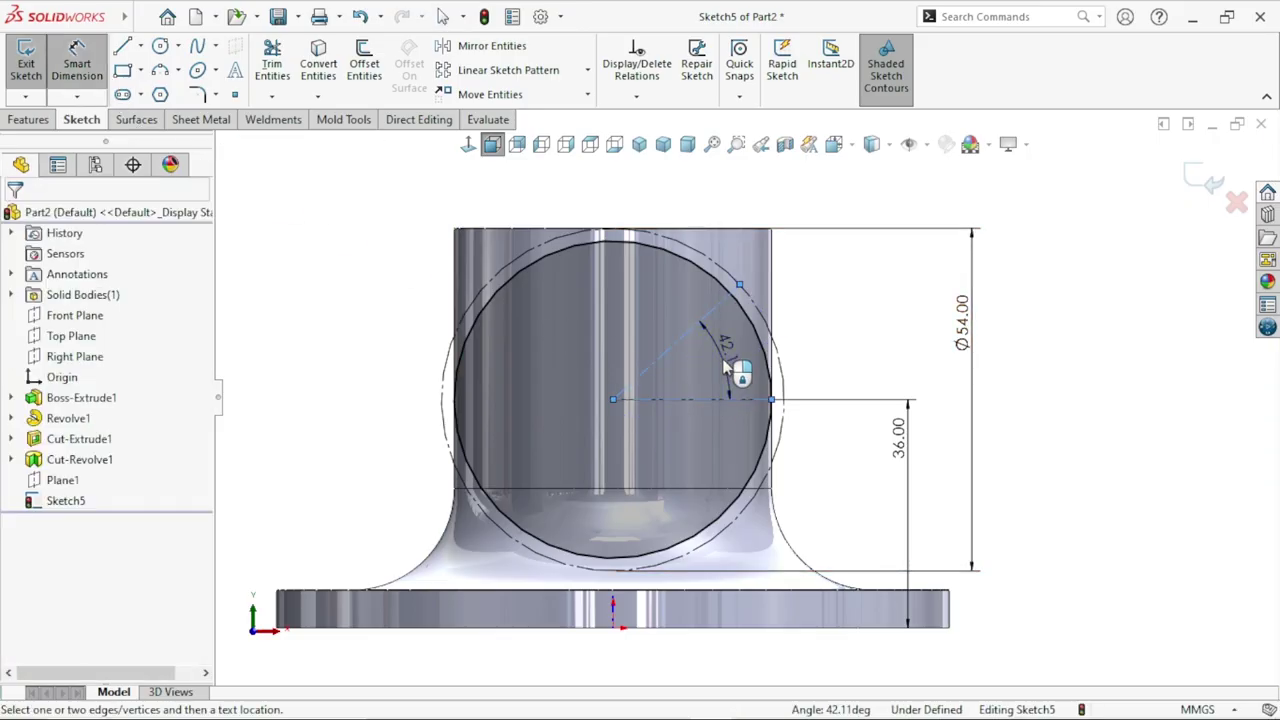
pyautogui.click(726, 368)
pyautogui.press('Return')
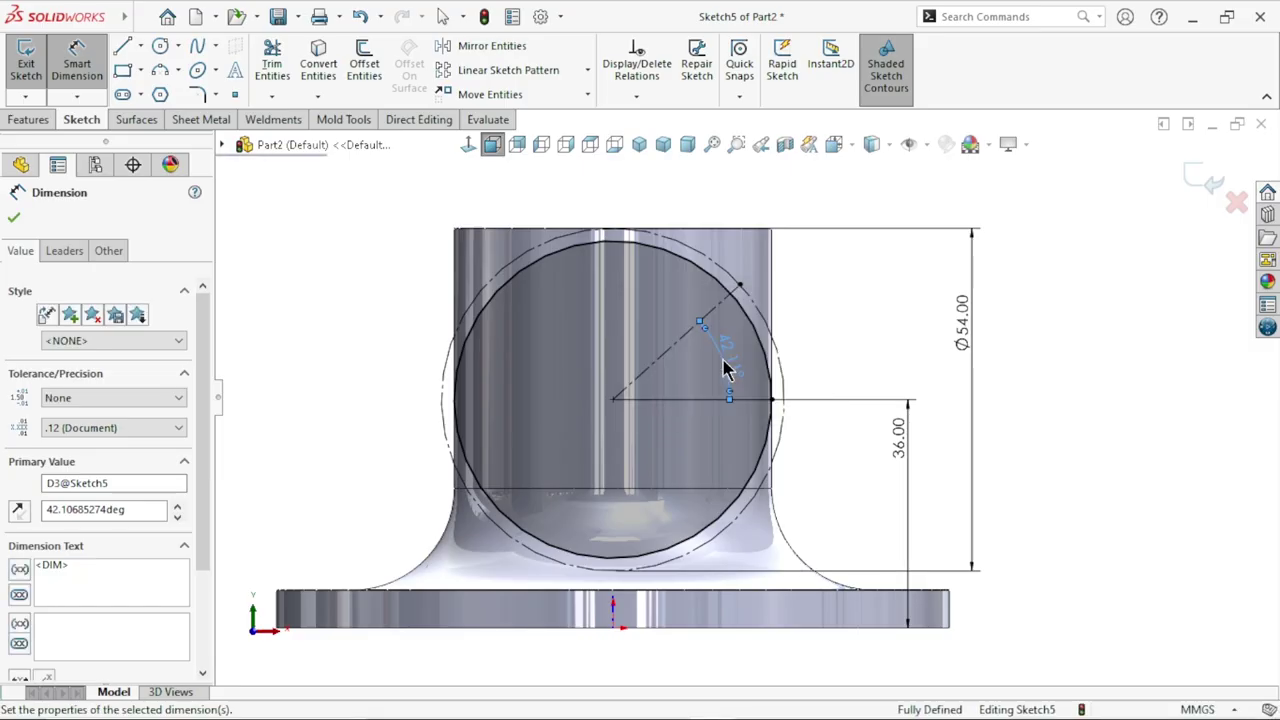
pyautogui.click(1050, 400)
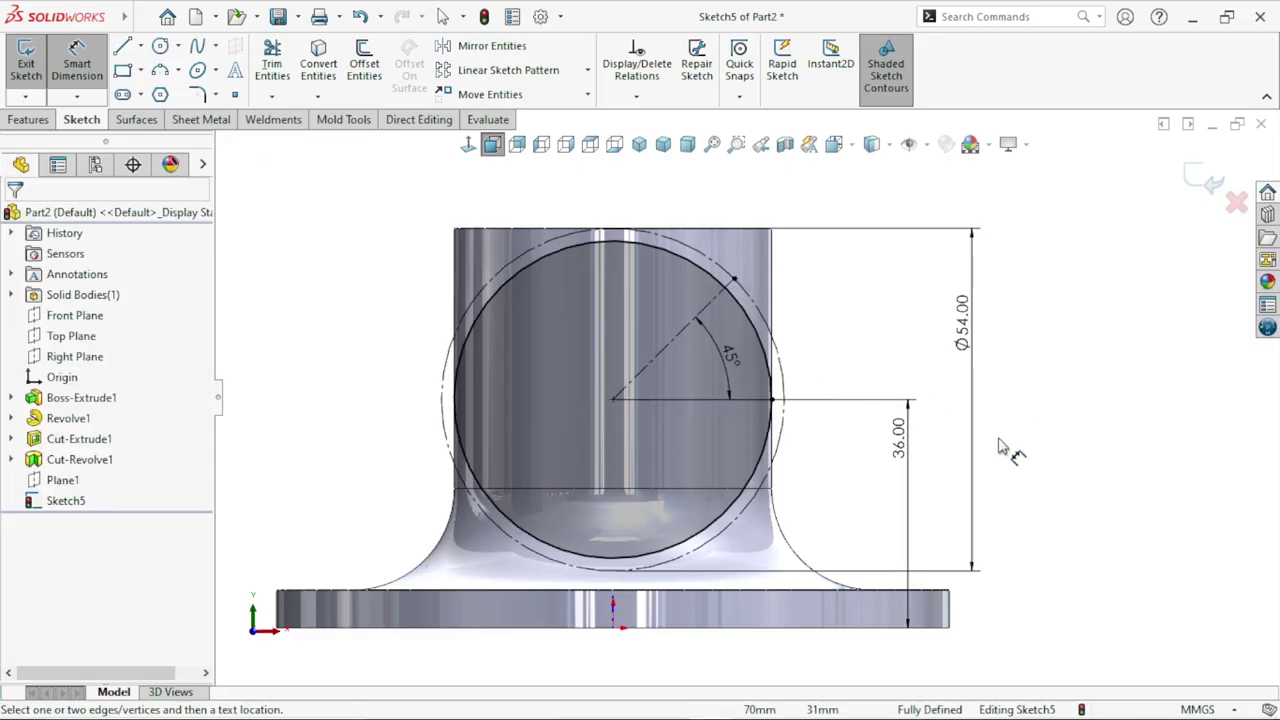
pyautogui.click(160, 48)
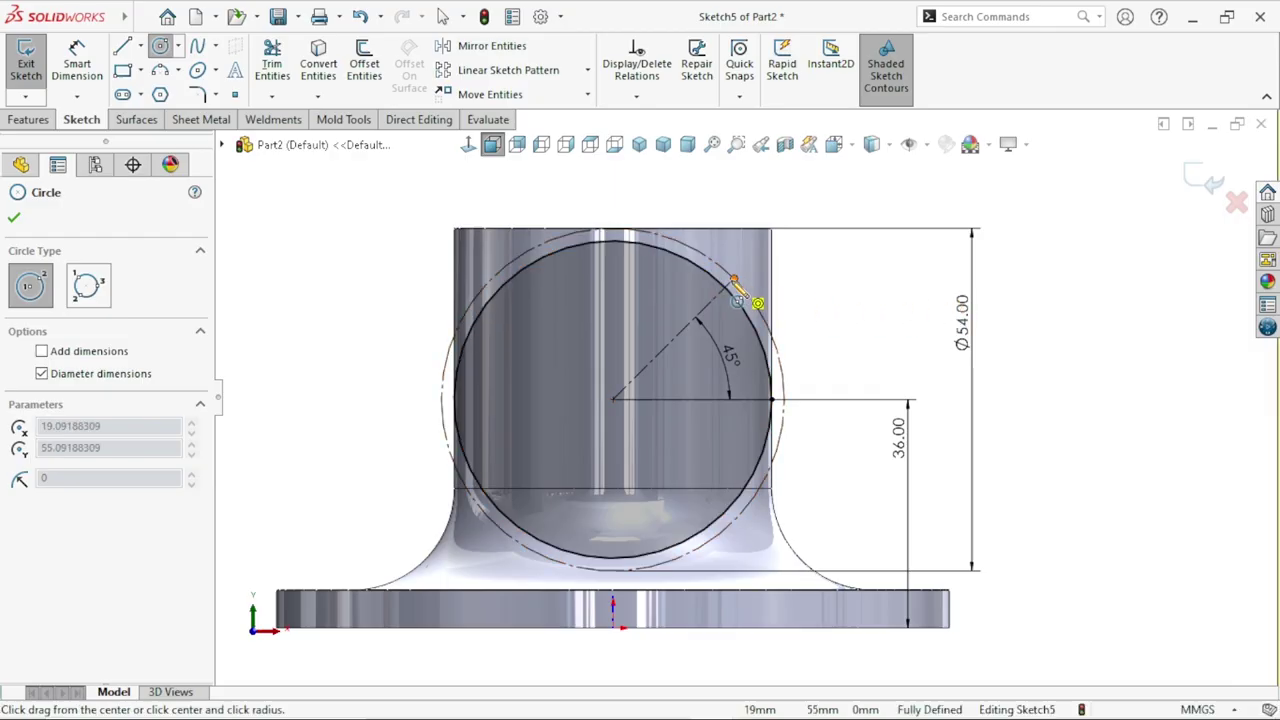
# Step: Draw two concentric circles at the outer end of the 45° centerline
pyautogui.click(734, 281)
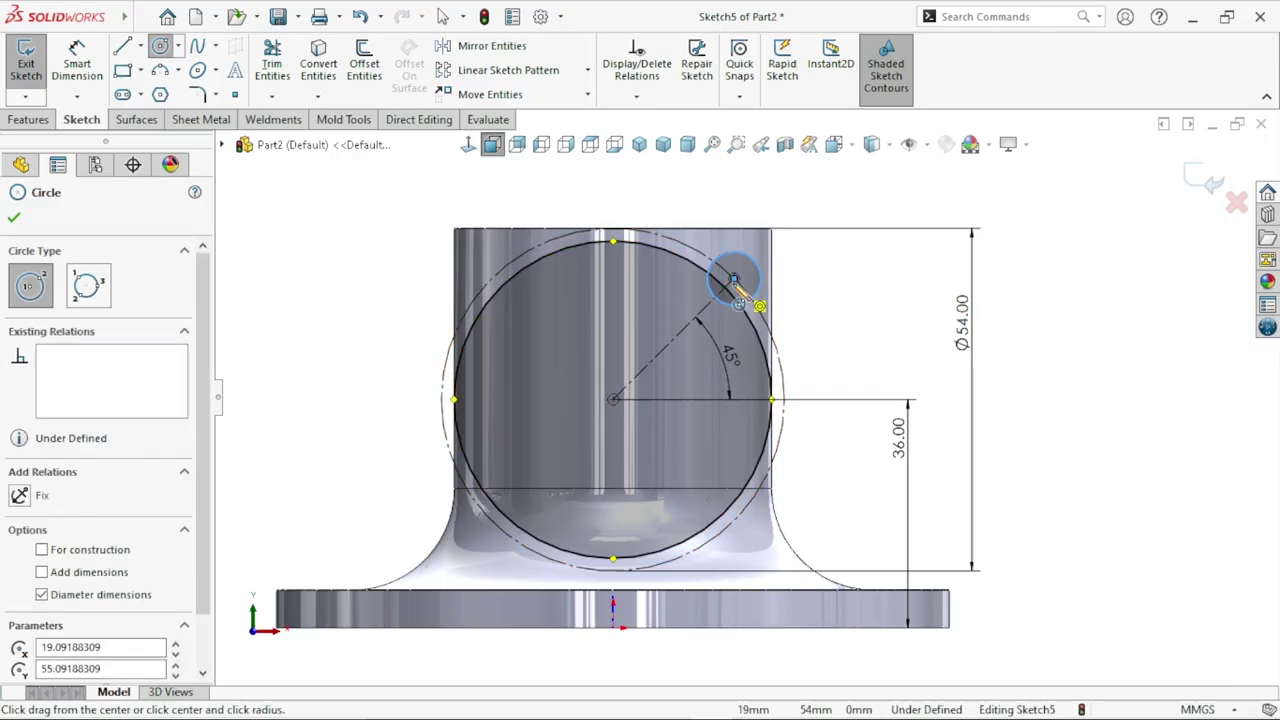
pyautogui.click(734, 281)
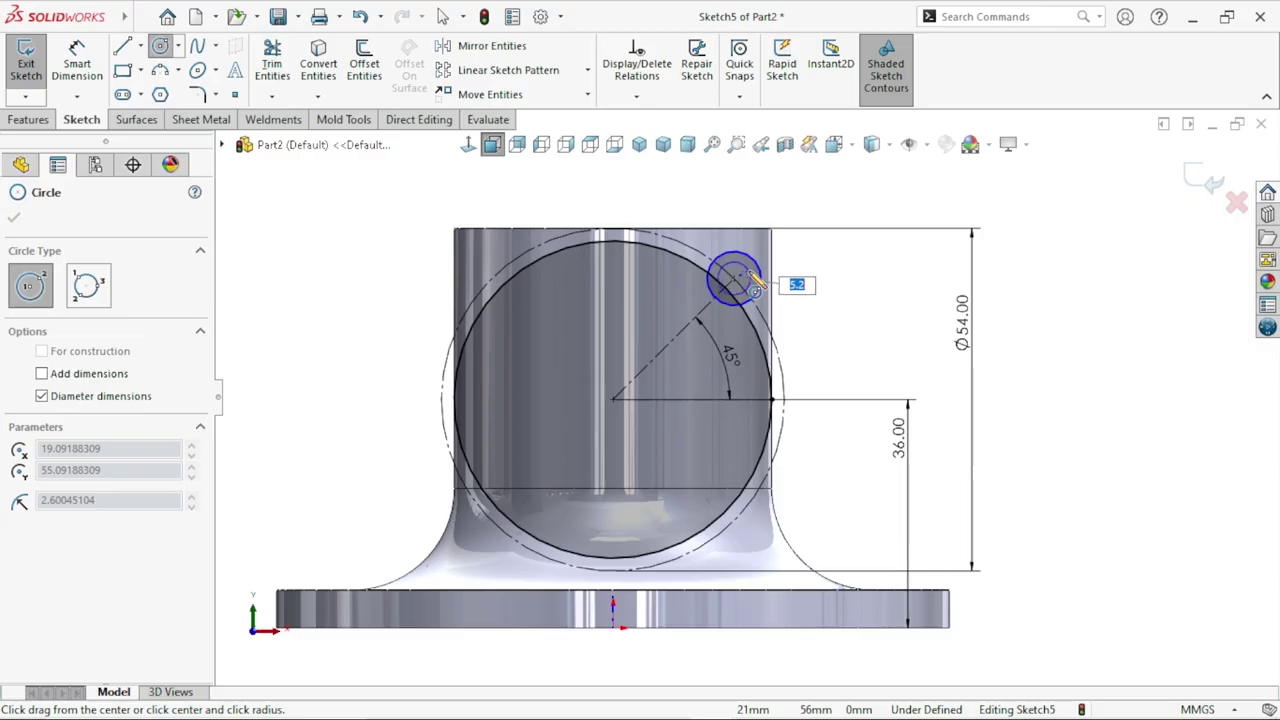
pyautogui.click(752, 283)
pyautogui.press('Escape')
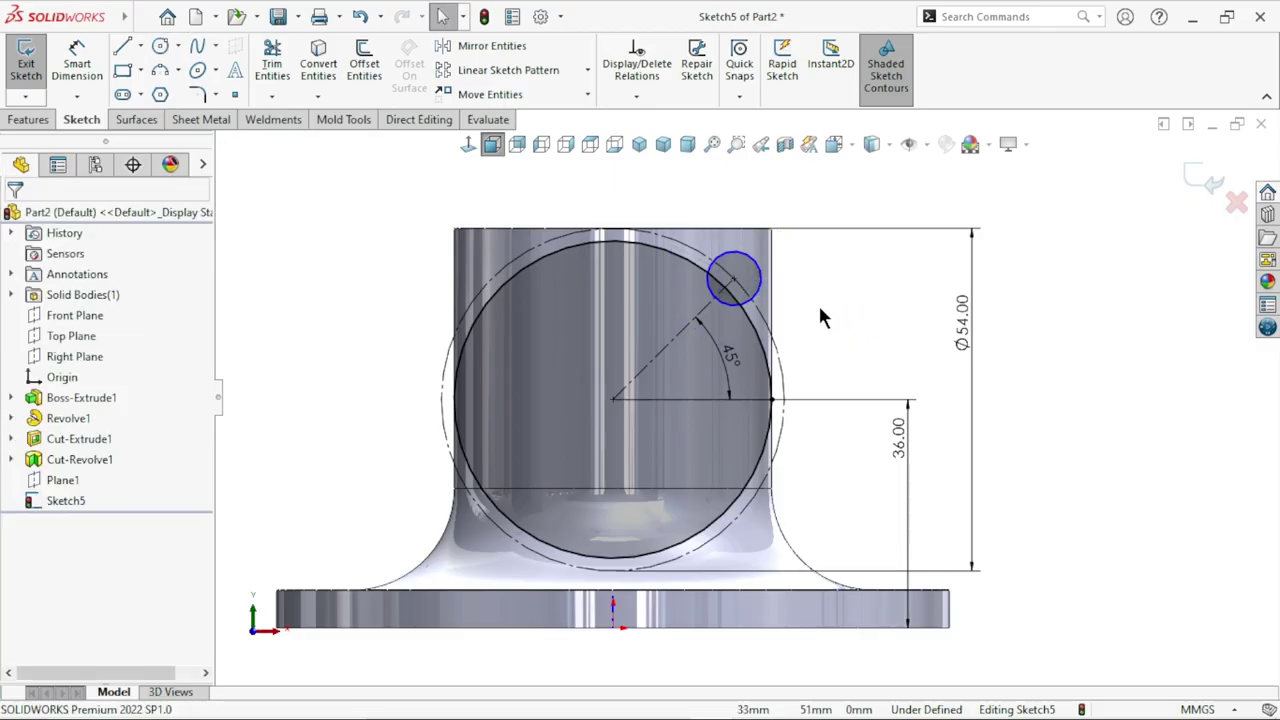
pyautogui.click(160, 47)
pyautogui.scroll(-5, 668, 237)
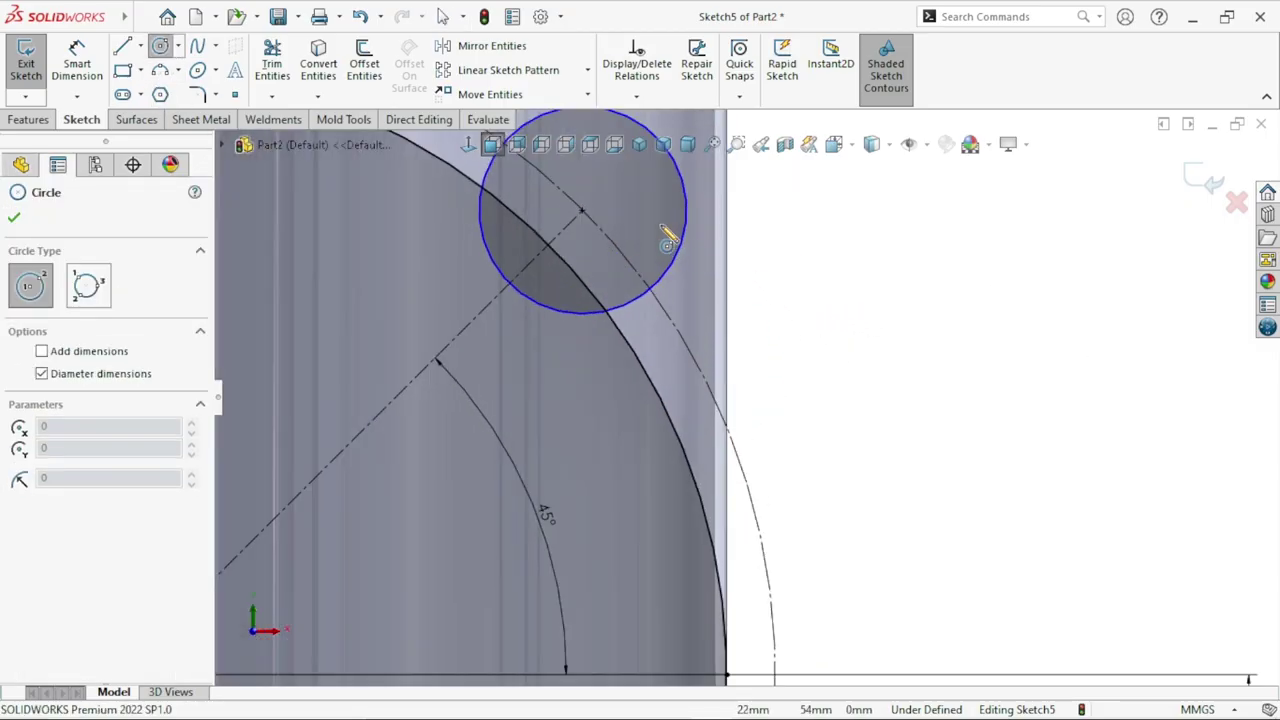
pyautogui.click(582, 211)
pyautogui.click(589, 245)
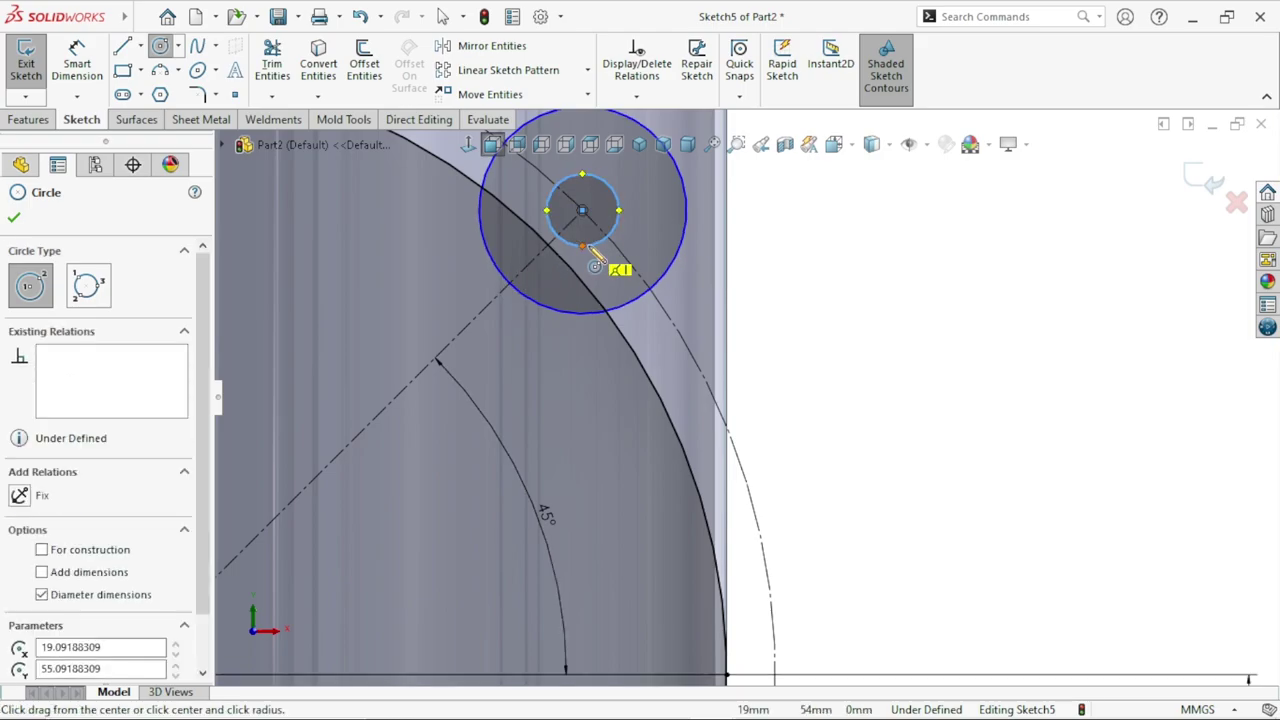
pyautogui.press('Escape')
pyautogui.scroll(3, 862, 389)
pyautogui.scroll(-2, 632, 357)
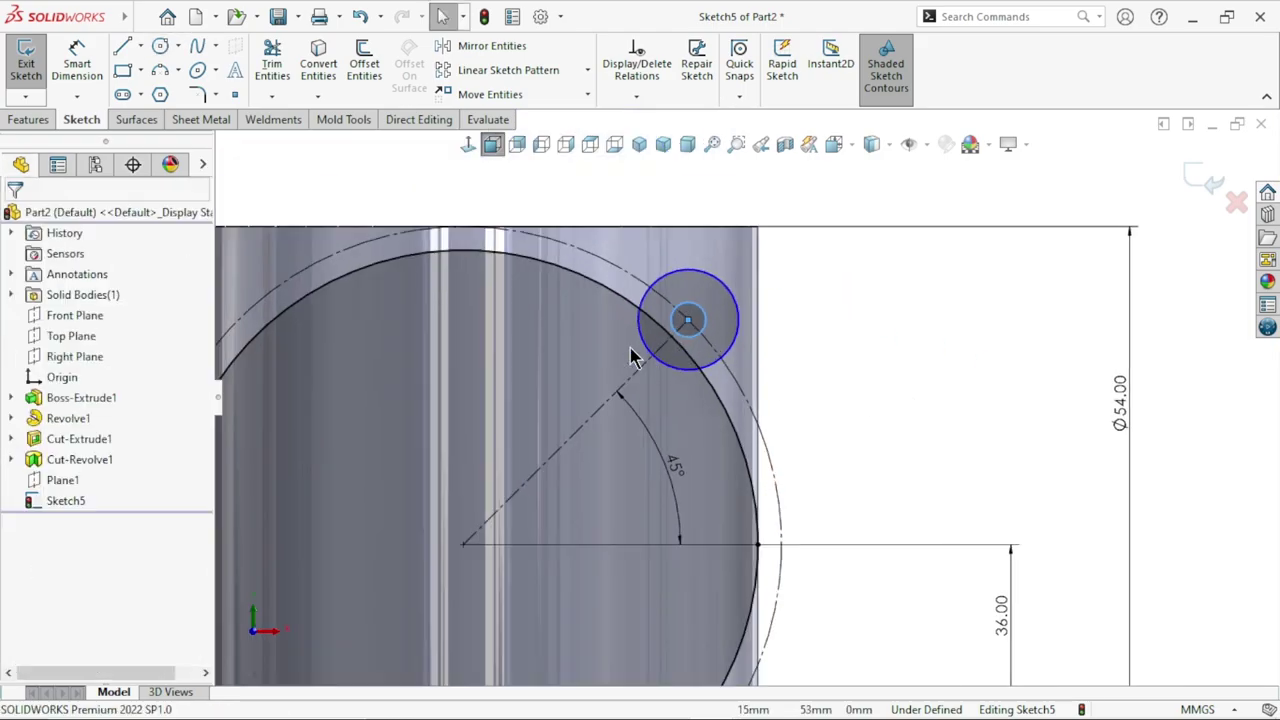
# Step: Dimension the outer small circle to Ø8 and the inner circle to Ø4
pyautogui.click(78, 82)
pyautogui.click(745, 325)
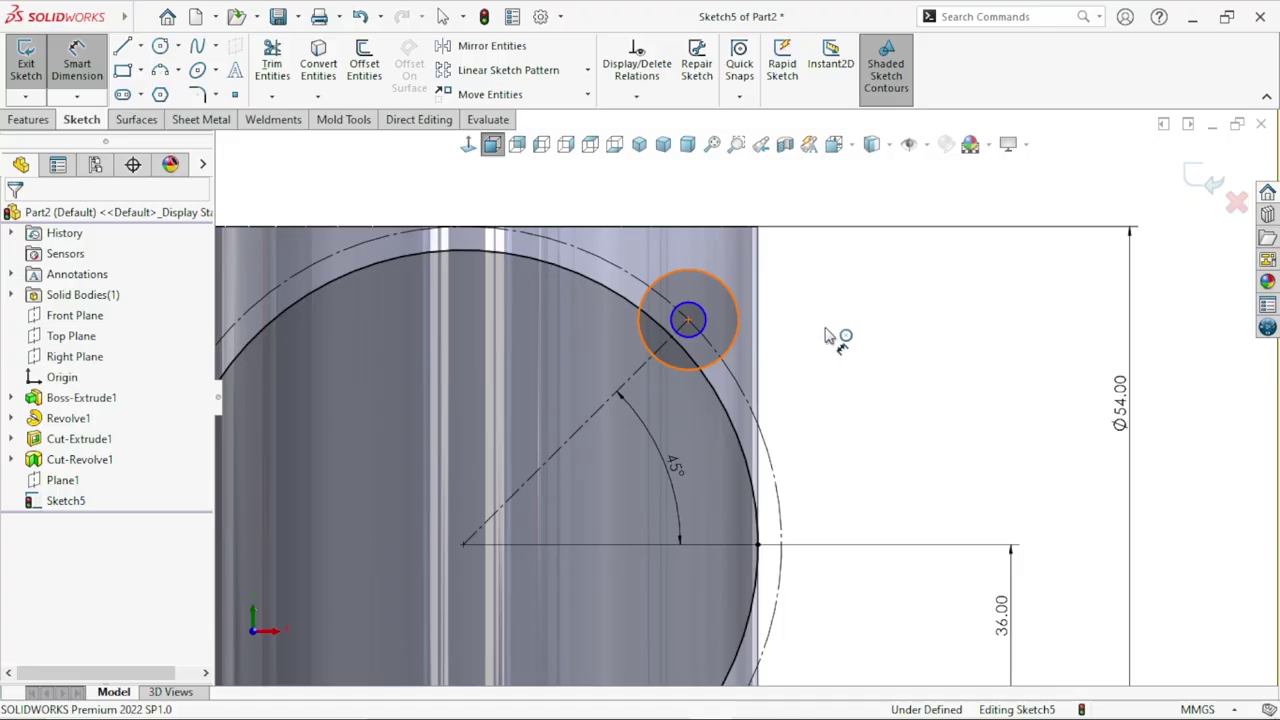
pyautogui.click(831, 335)
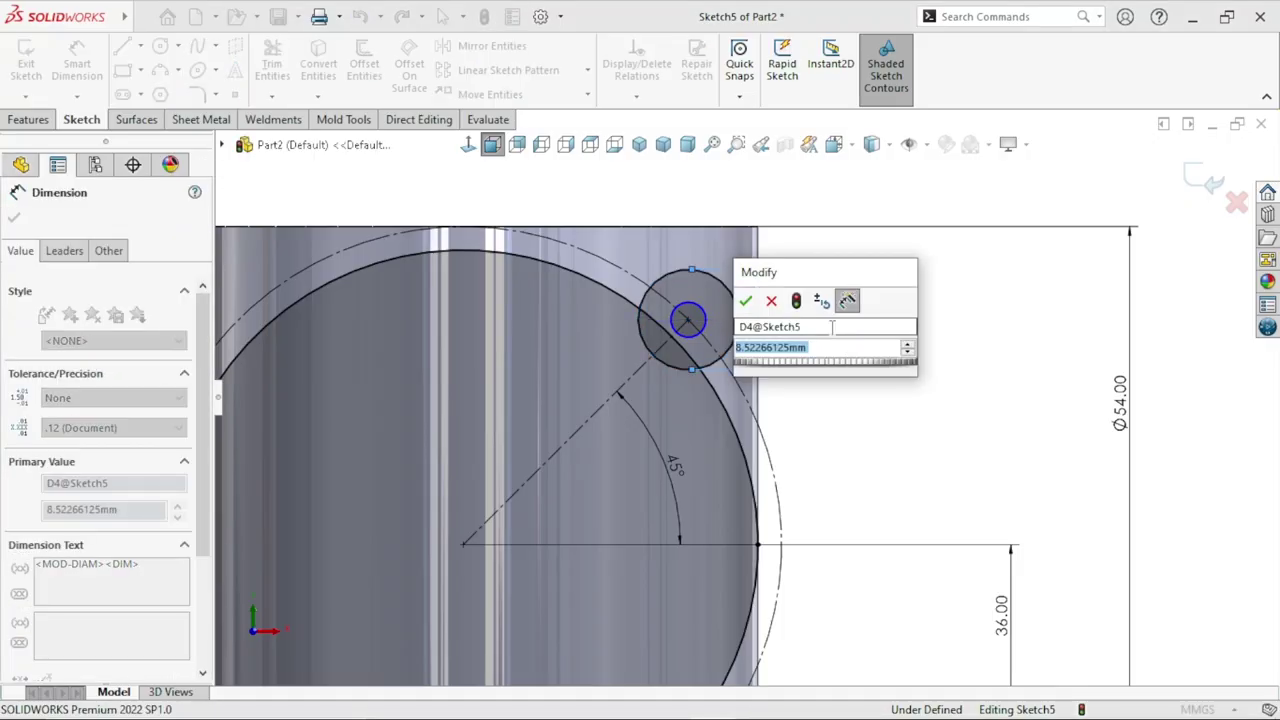
pyautogui.write('8')
pyautogui.press('Return')
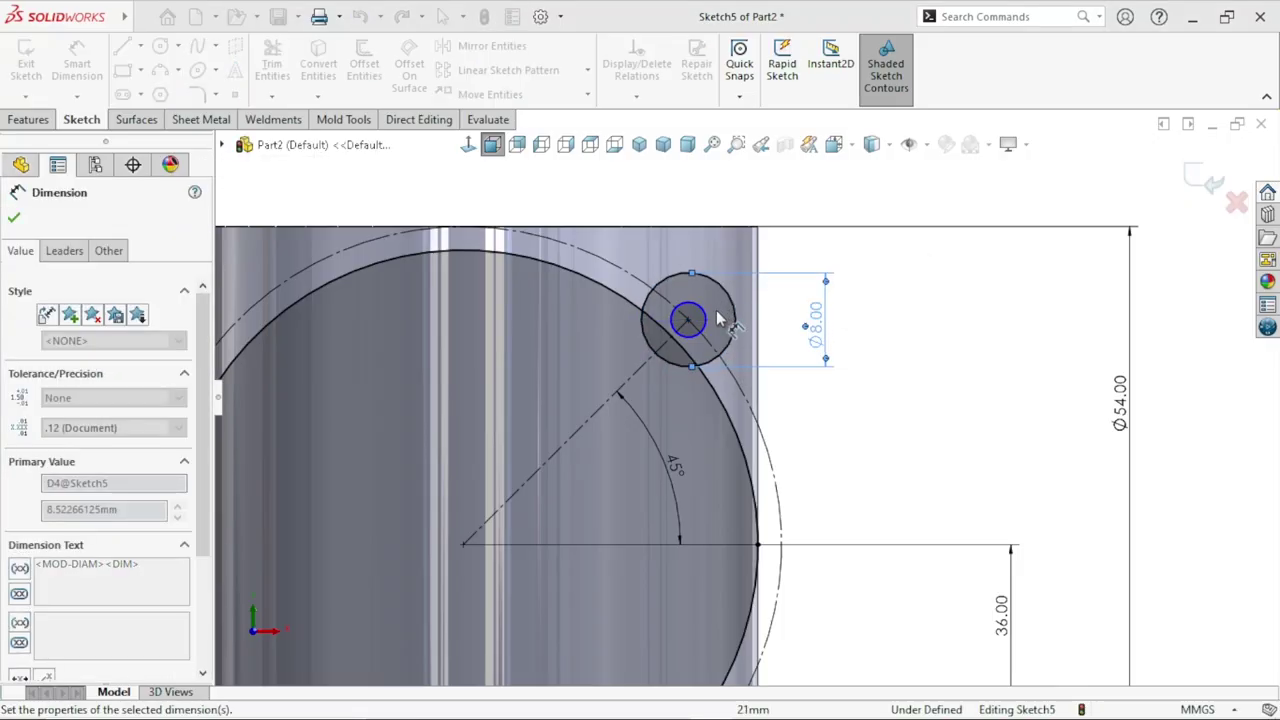
pyautogui.click(688, 320)
pyautogui.click(703, 321)
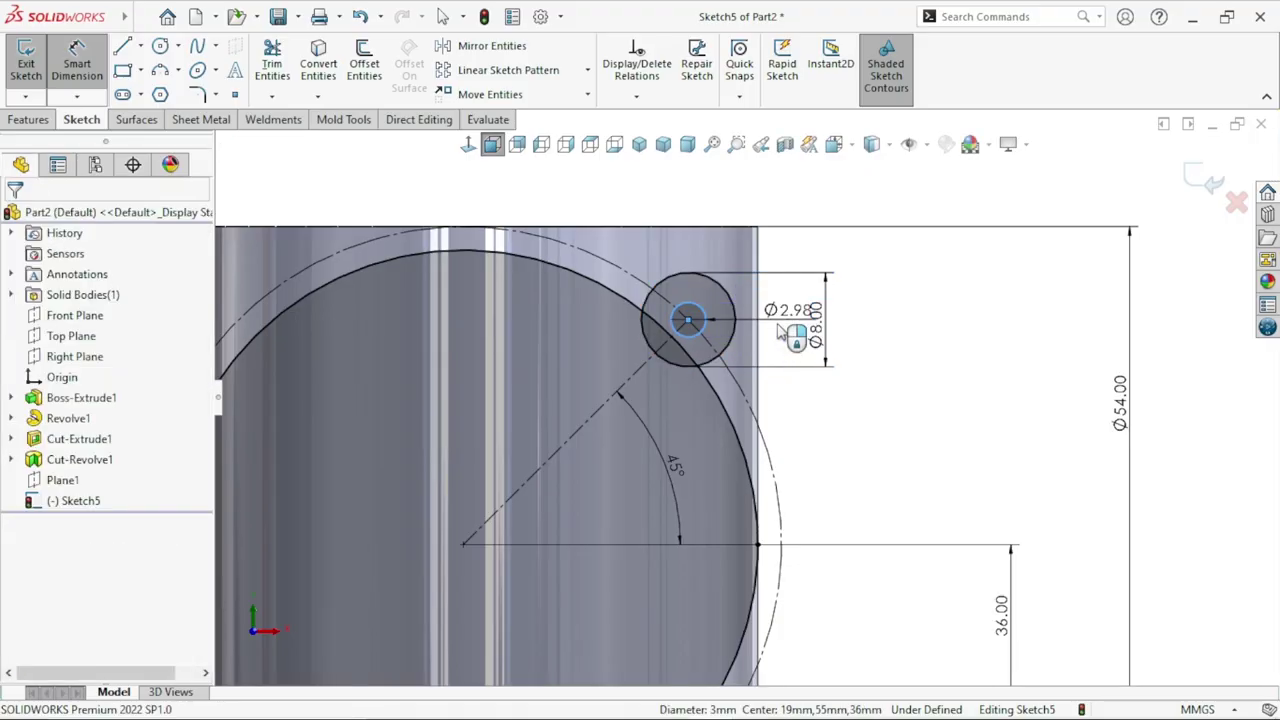
pyautogui.click(780, 333)
pyautogui.write('4')
pyautogui.press('Return')
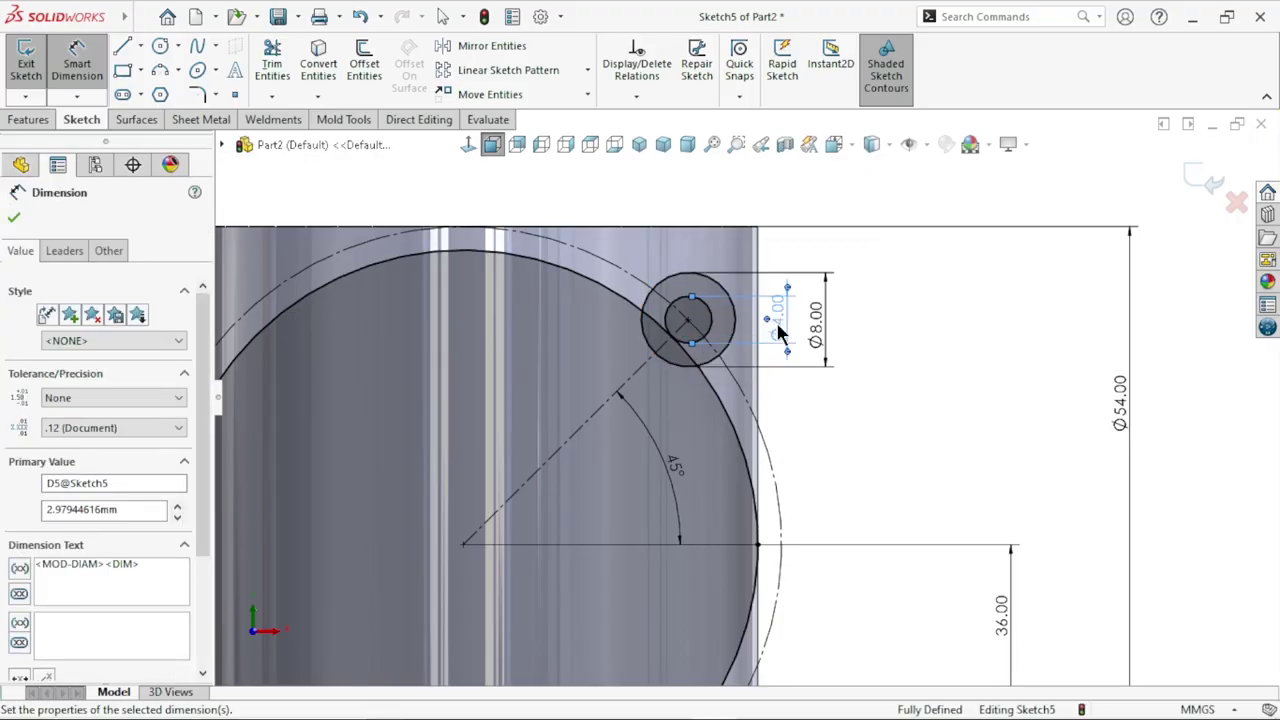
pyautogui.click(916, 395)
pyautogui.scroll(-2, 577, 381)
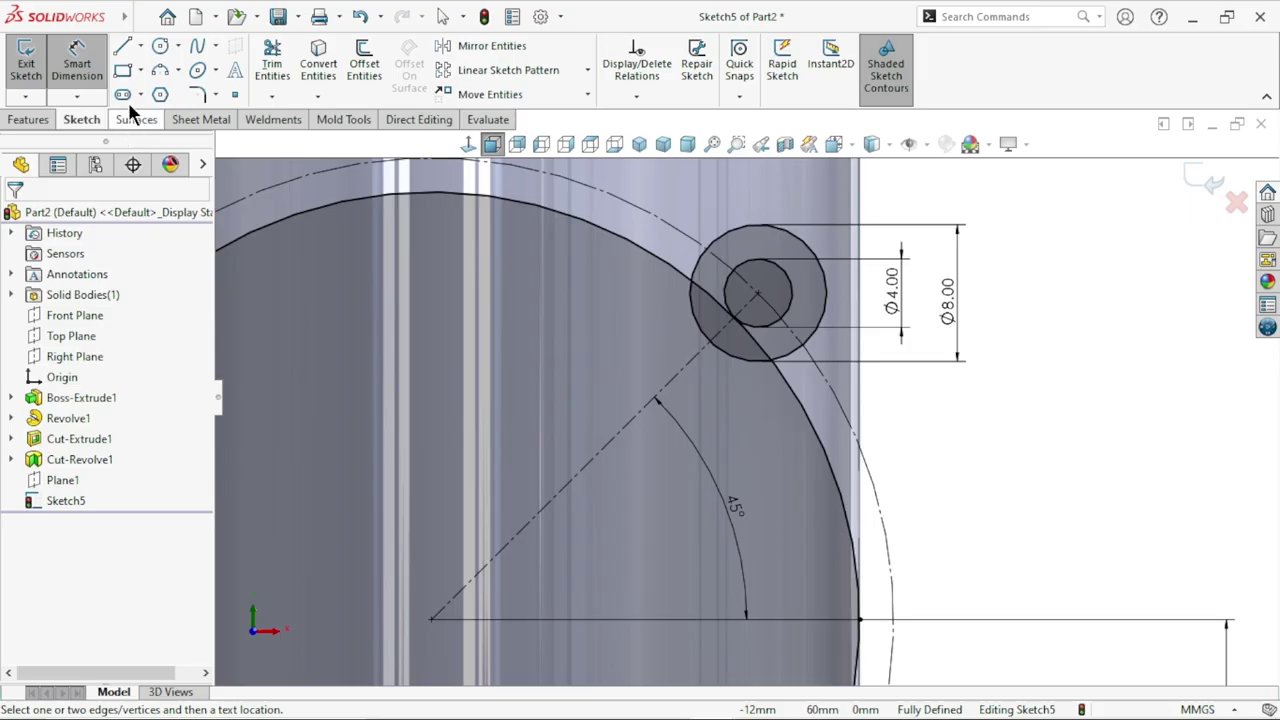
# Step: Draw a line from the large arc to the Ø8 circle
pyautogui.click(122, 46)
pyautogui.scroll(-2, 720, 270)
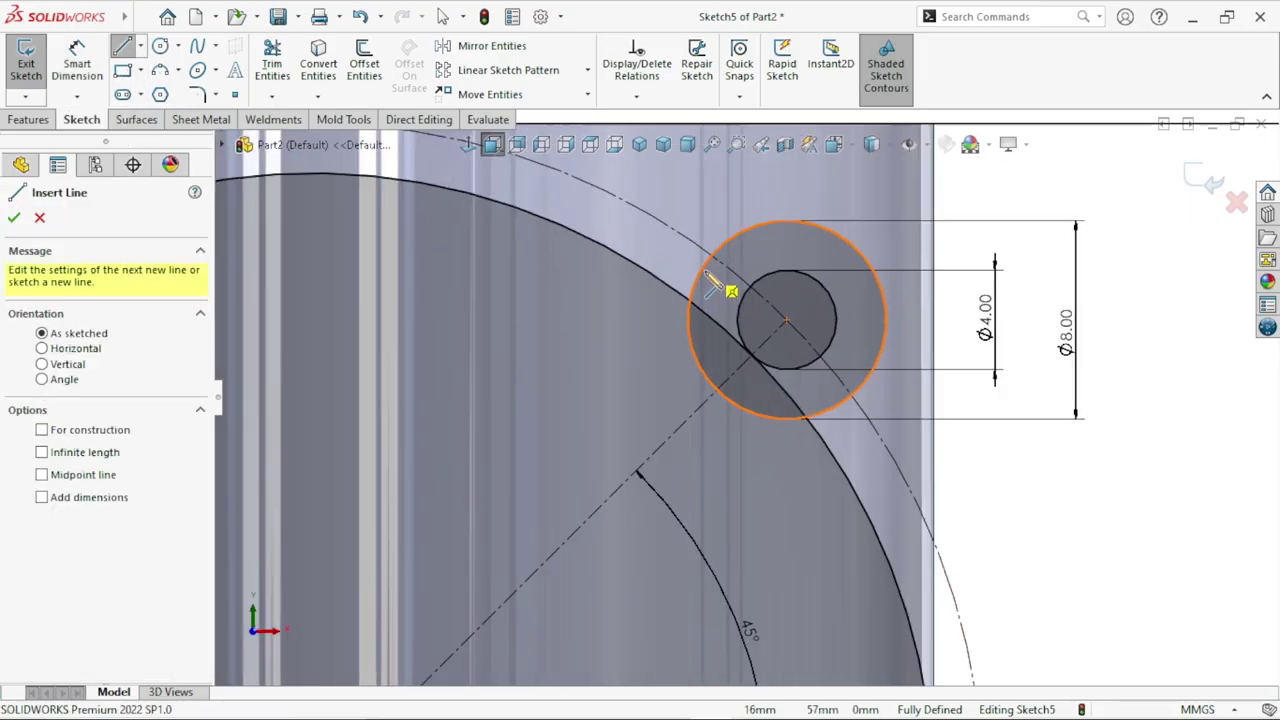
pyautogui.click(651, 273)
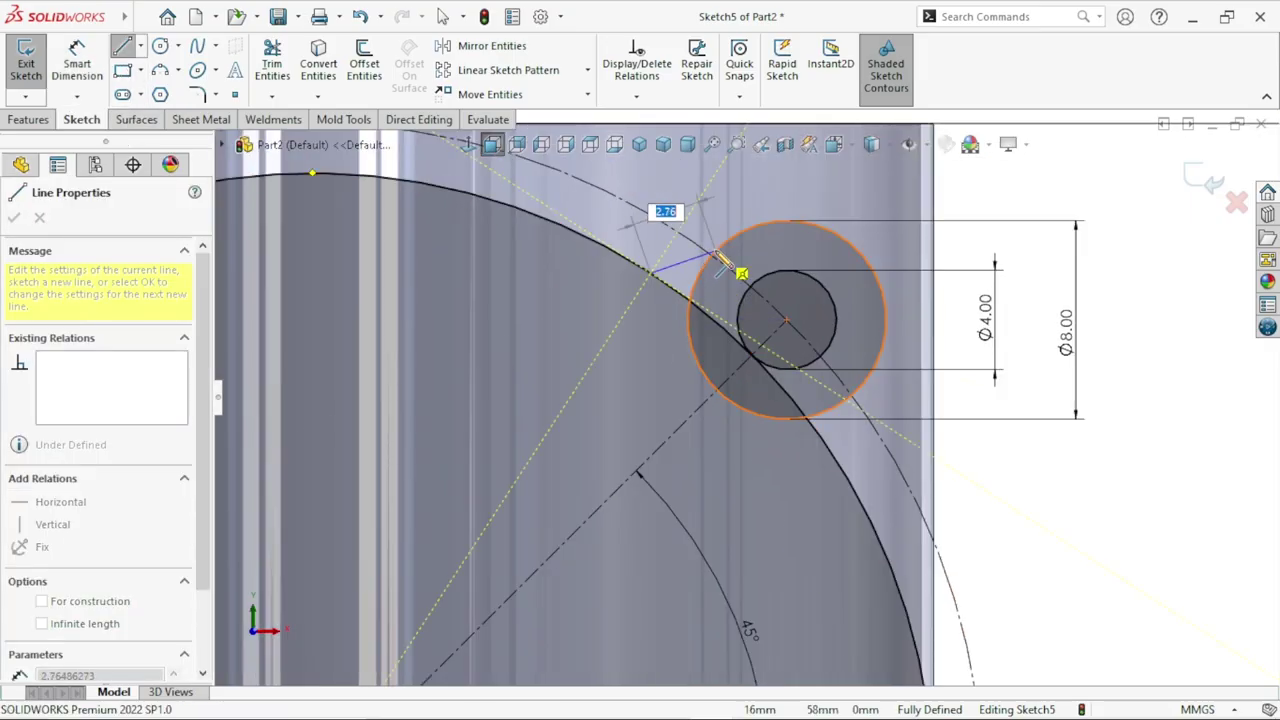
pyautogui.click(714, 251)
pyautogui.rightClick(980, 178)
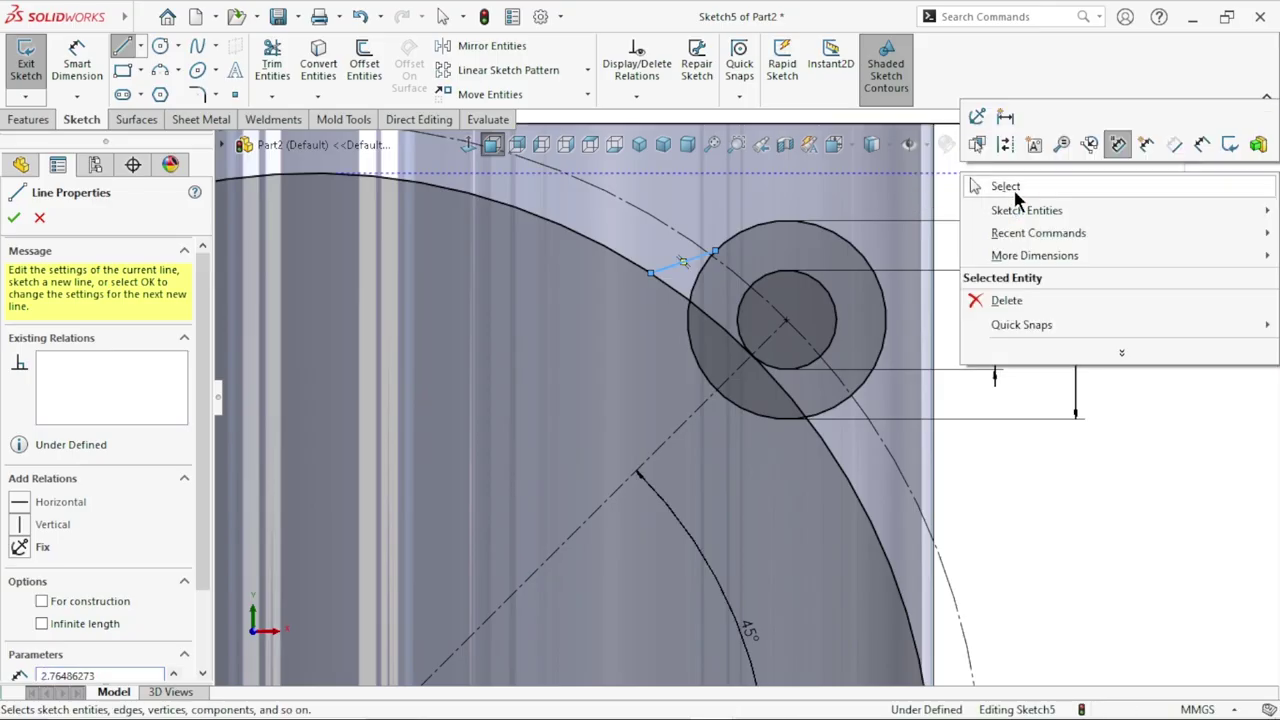
pyautogui.click(1000, 186)
pyautogui.scroll(-2, 769, 240)
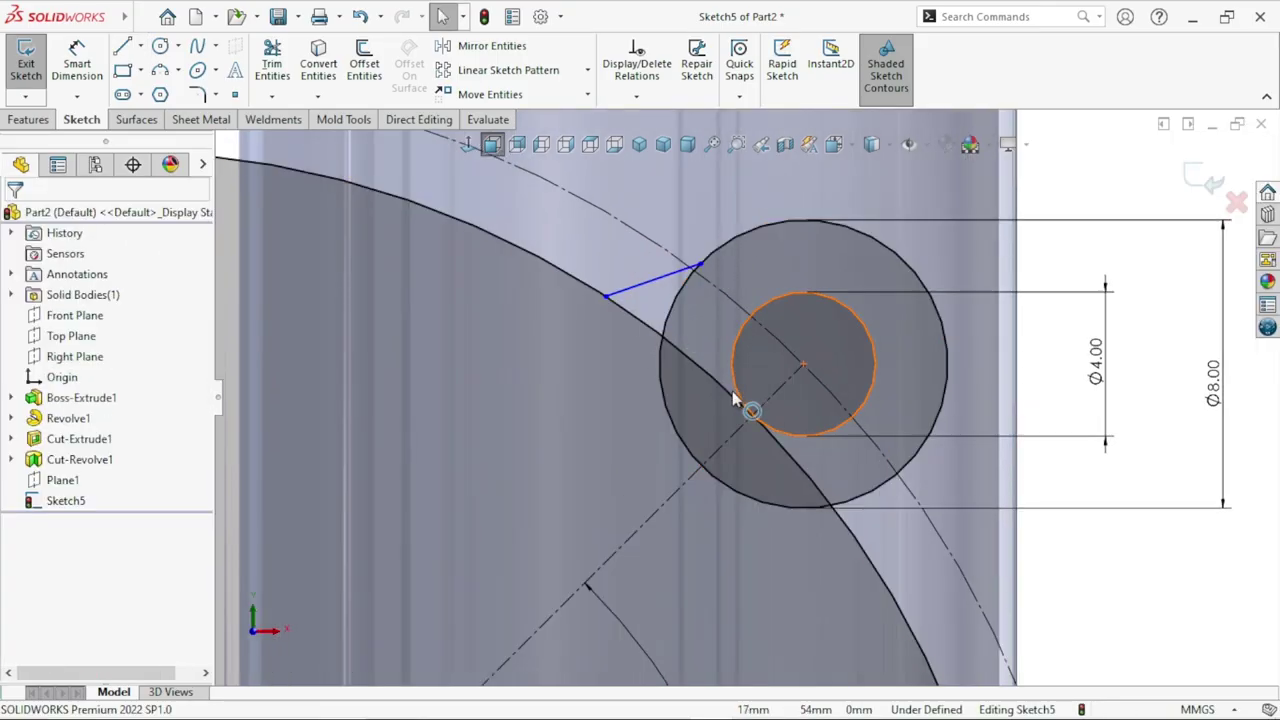
# Step: Mirror the new line about the 45° centerline
pyautogui.click(491, 45)
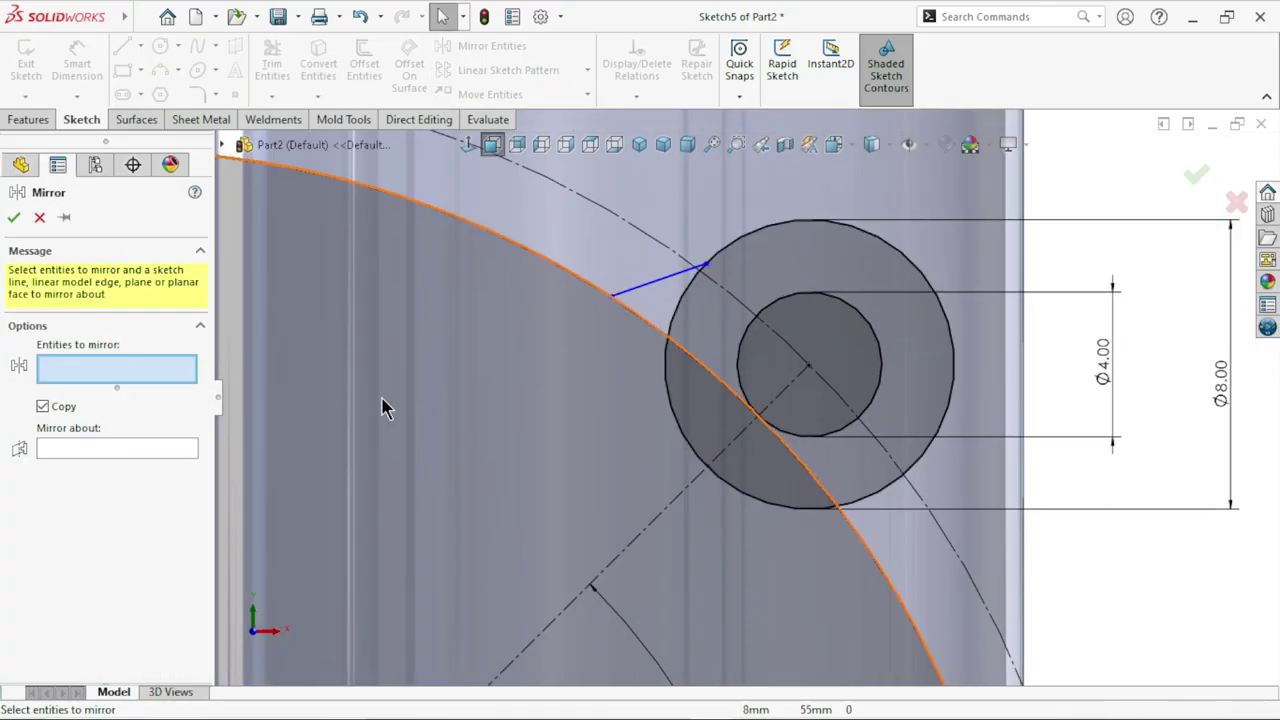
pyautogui.click(660, 280)
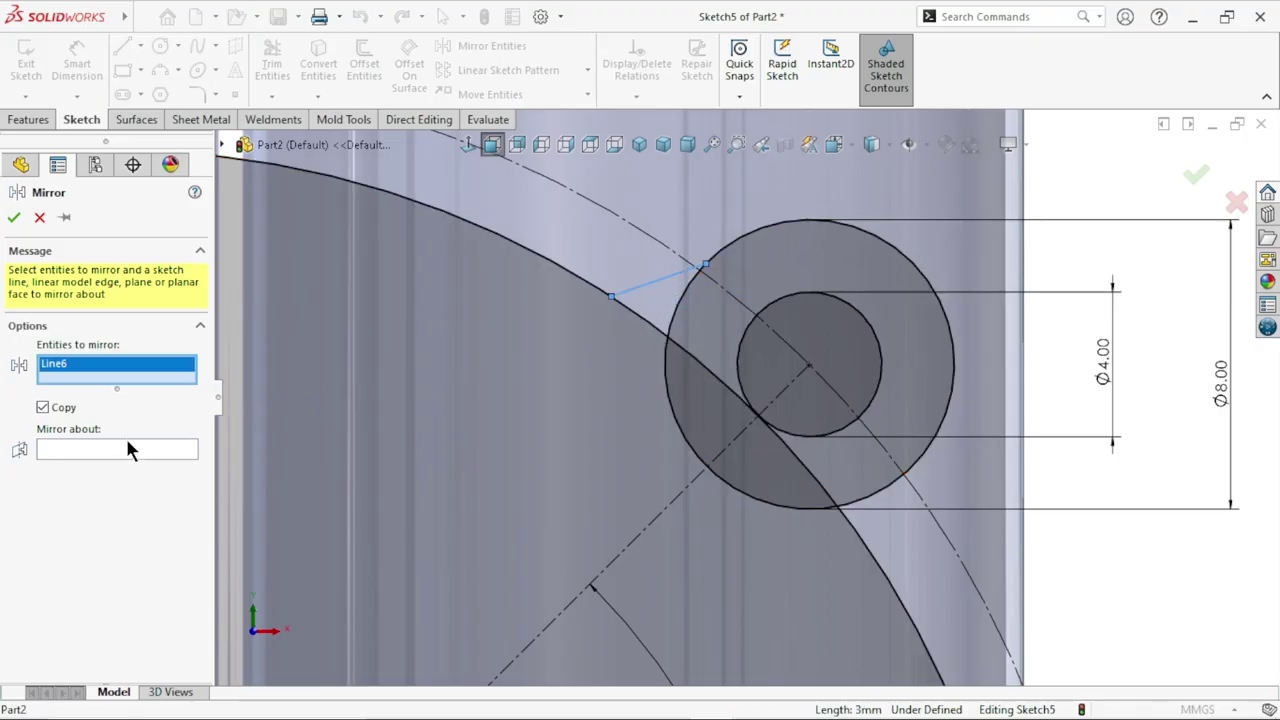
pyautogui.click(126, 450)
pyautogui.click(650, 528)
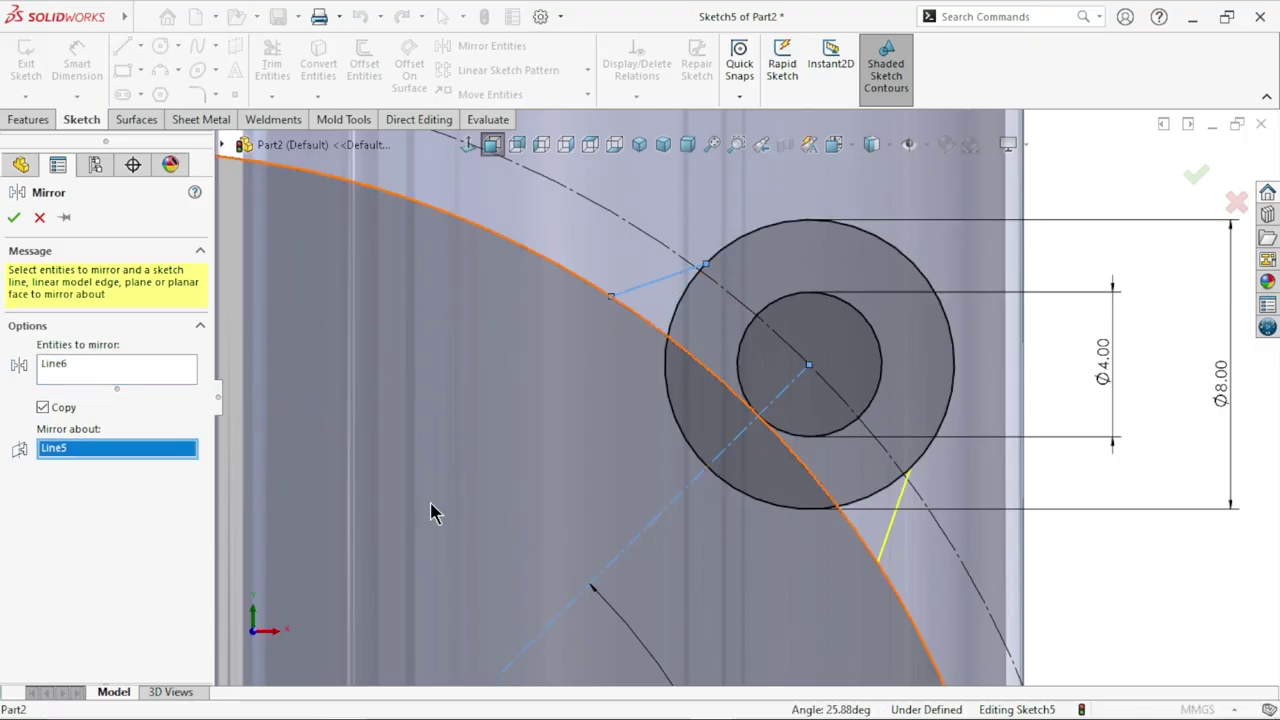
pyautogui.click(13, 218)
pyautogui.scroll(3, 690, 430)
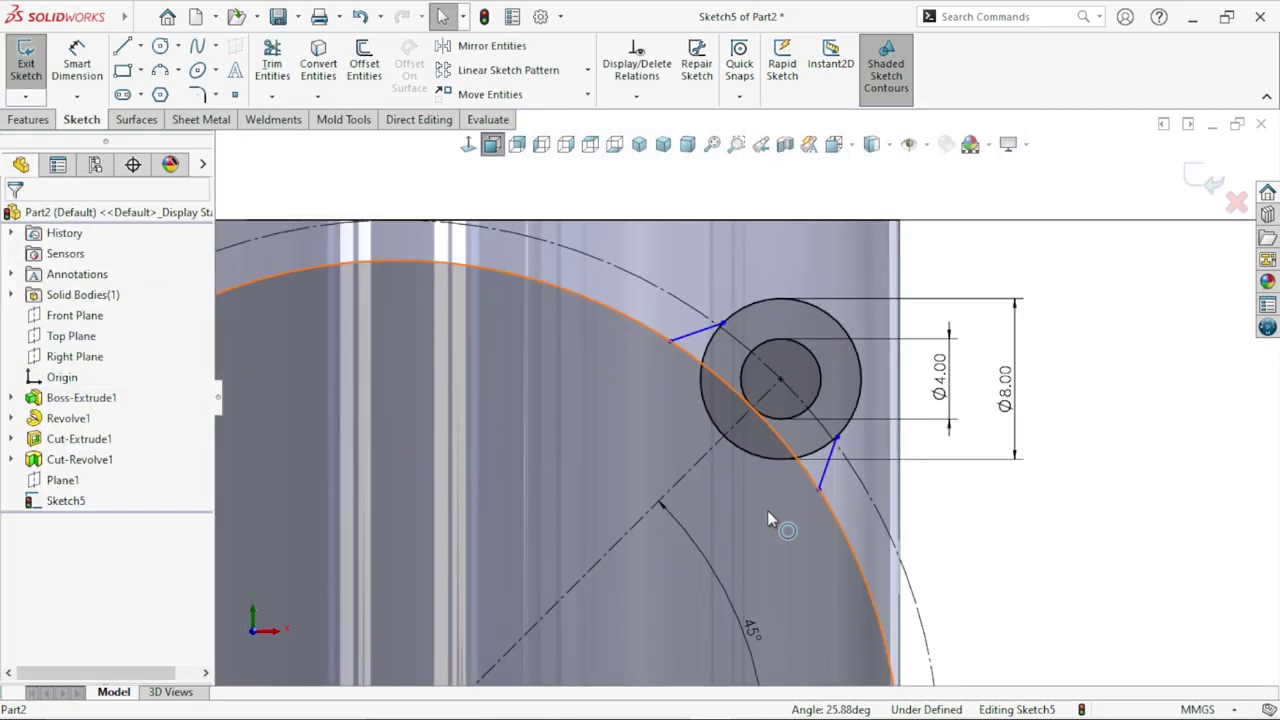
pyautogui.scroll(-2, 683, 457)
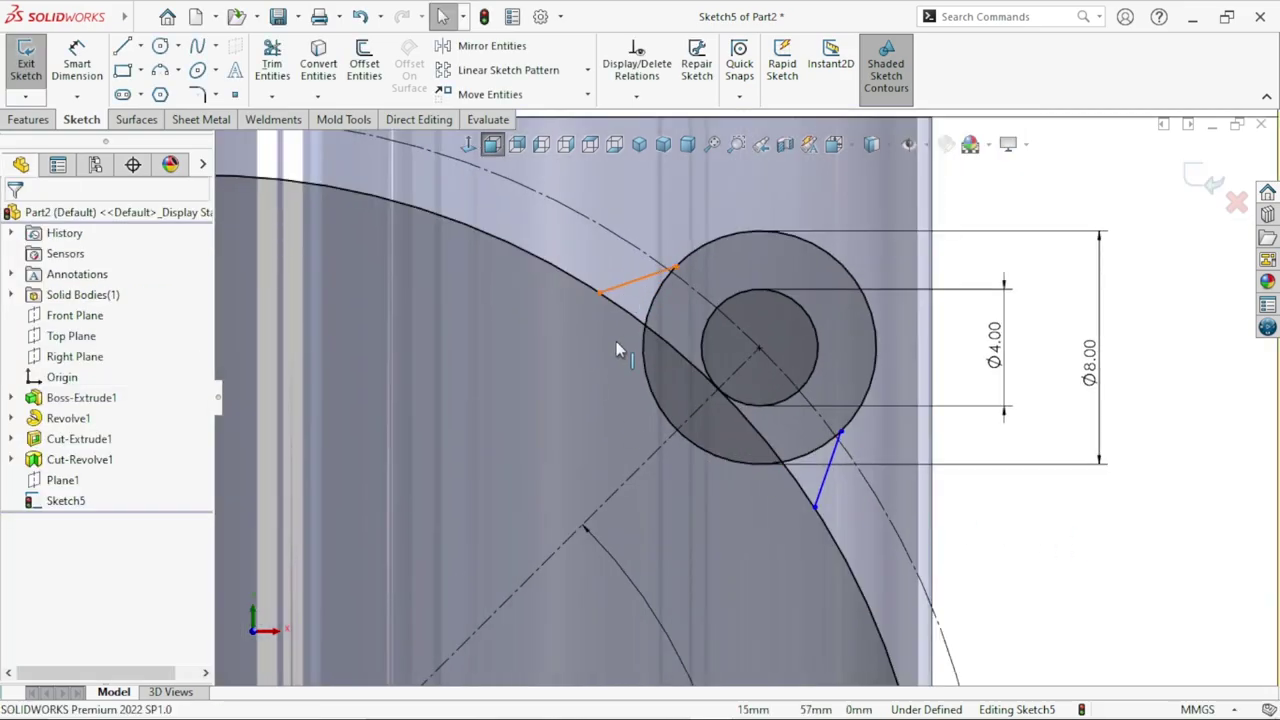
# Step: Make the upper slot line parallel to the 45° centerline
pyautogui.click(635, 281)
pyautogui.keyDown('ctrl'); pyautogui.click(659, 463); pyautogui.keyUp('ctrl')
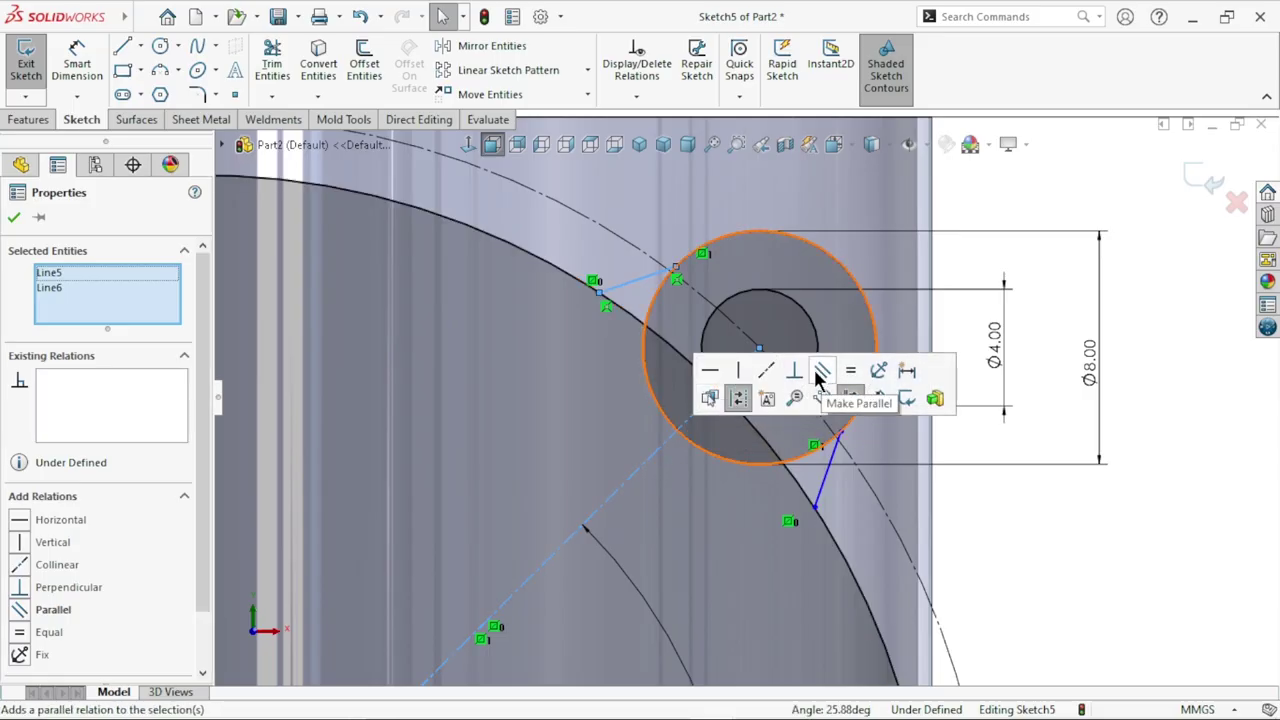
pyautogui.click(818, 378)
pyautogui.click(1170, 585)
pyautogui.scroll(3, 739, 448)
pyautogui.scroll(-3, 755, 327)
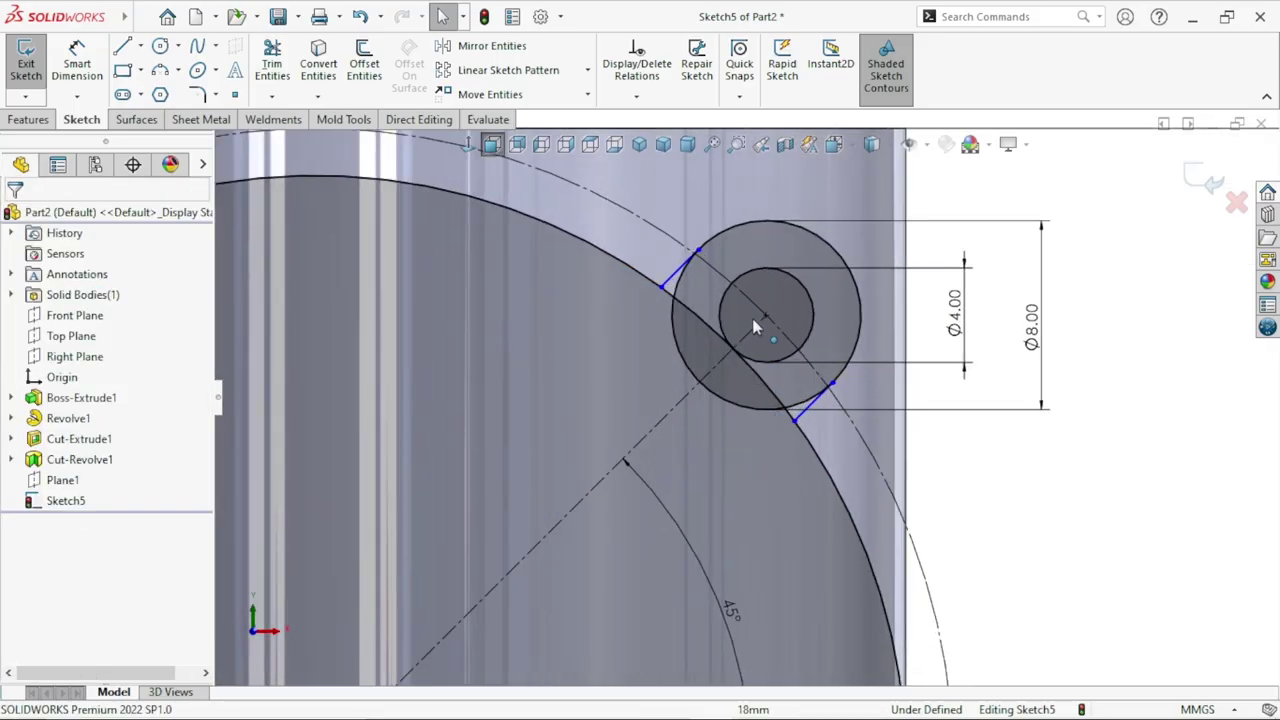
pyautogui.scroll(-1, 755, 327)
pyautogui.scroll(-1, 771, 263)
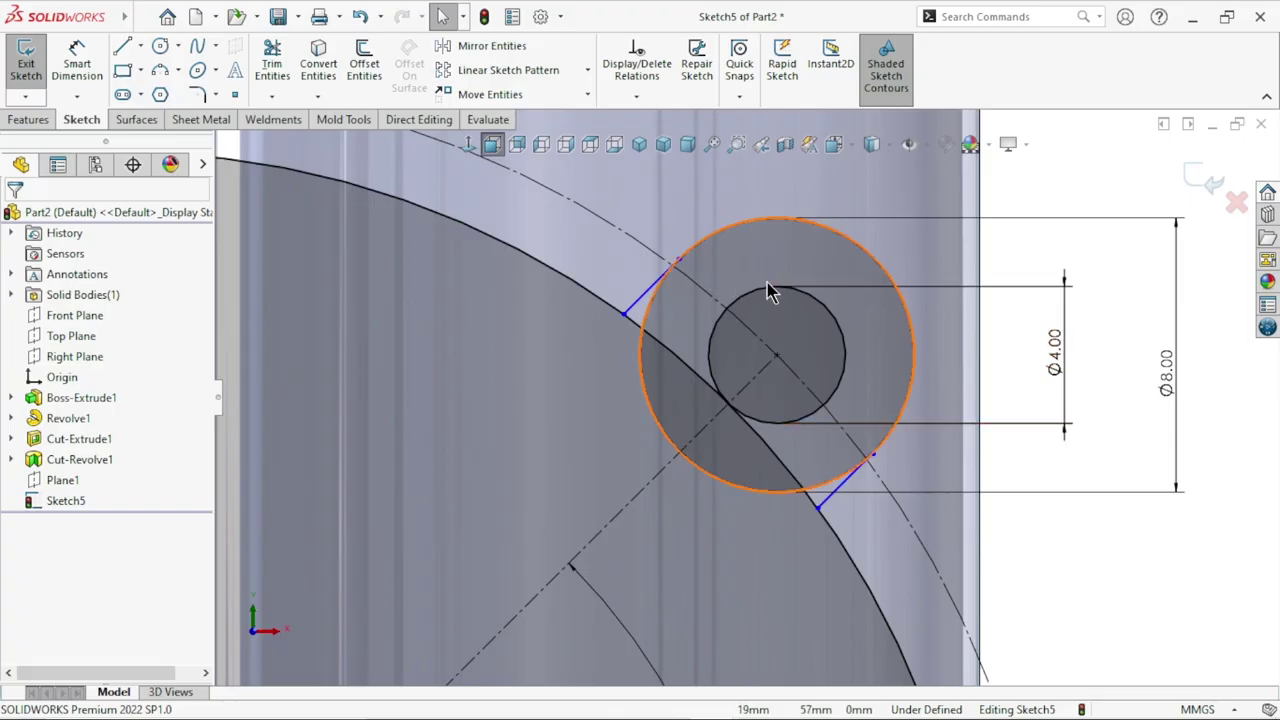
pyautogui.scroll(-2, 767, 287)
# Step: Make the upper slot line tangent to the Ø8 circle
pyautogui.click(568, 301)
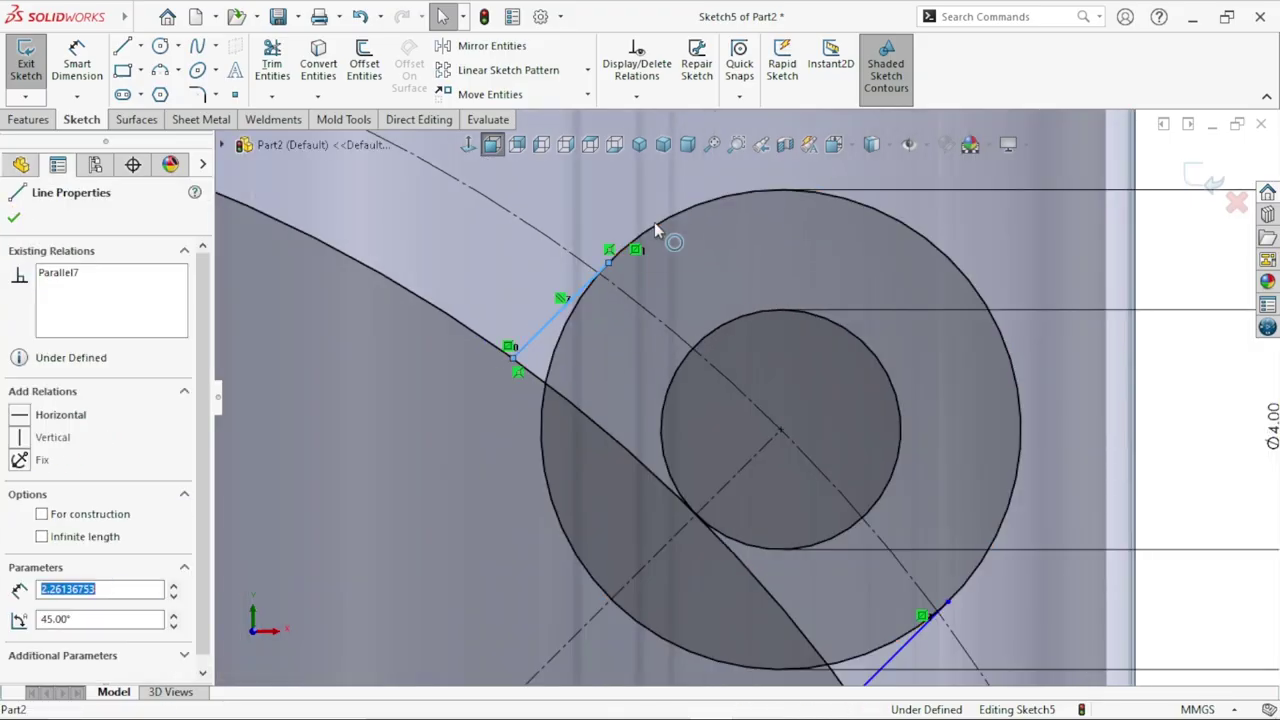
pyautogui.keyDown('ctrl'); pyautogui.click(654, 223); pyautogui.keyUp('ctrl')
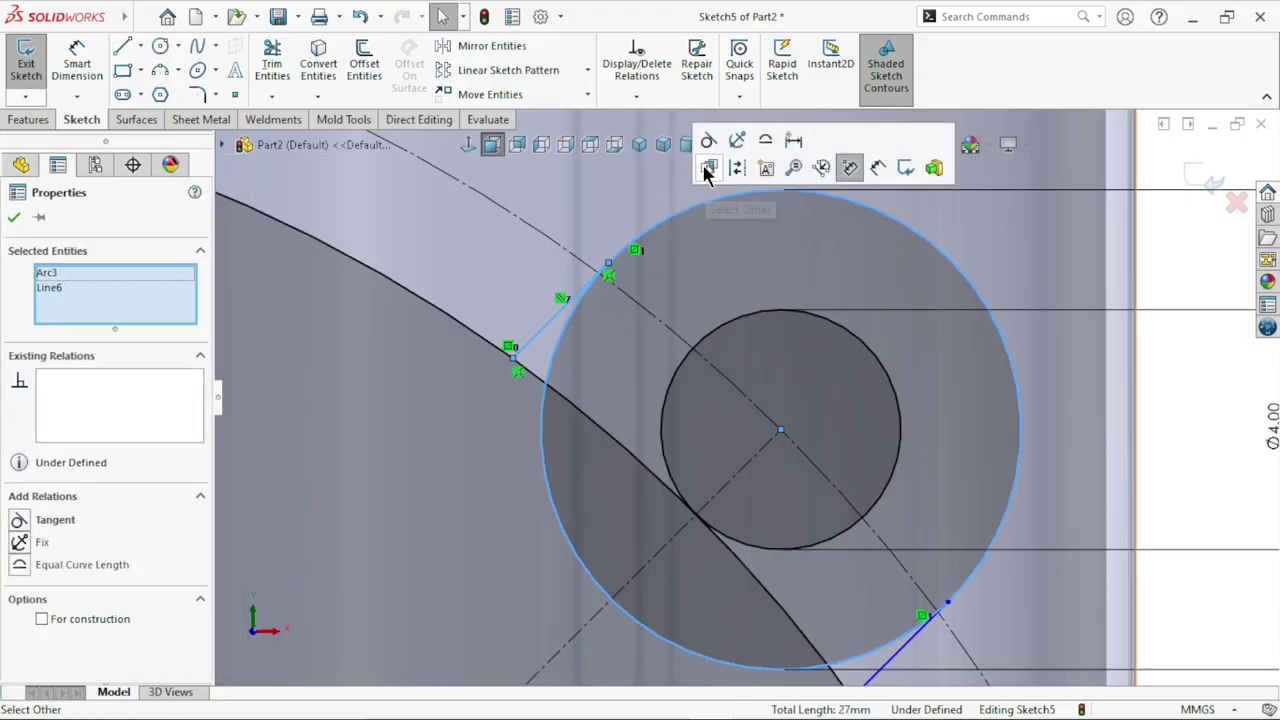
pyautogui.click(708, 141)
pyautogui.scroll(3, 700, 514)
pyautogui.click(1050, 505)
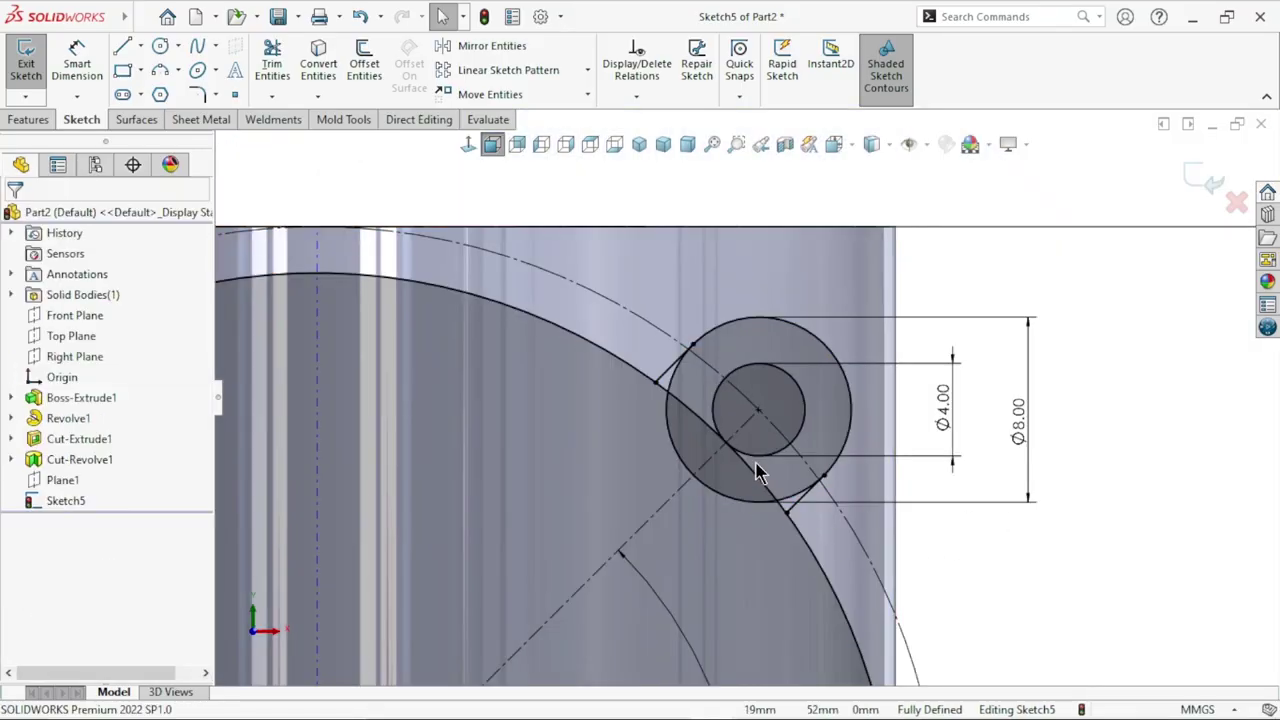
pyautogui.scroll(-2, 757, 468)
# Step: Power-trim away the inner portion of the Ø8 circle
pyautogui.click(272, 62)
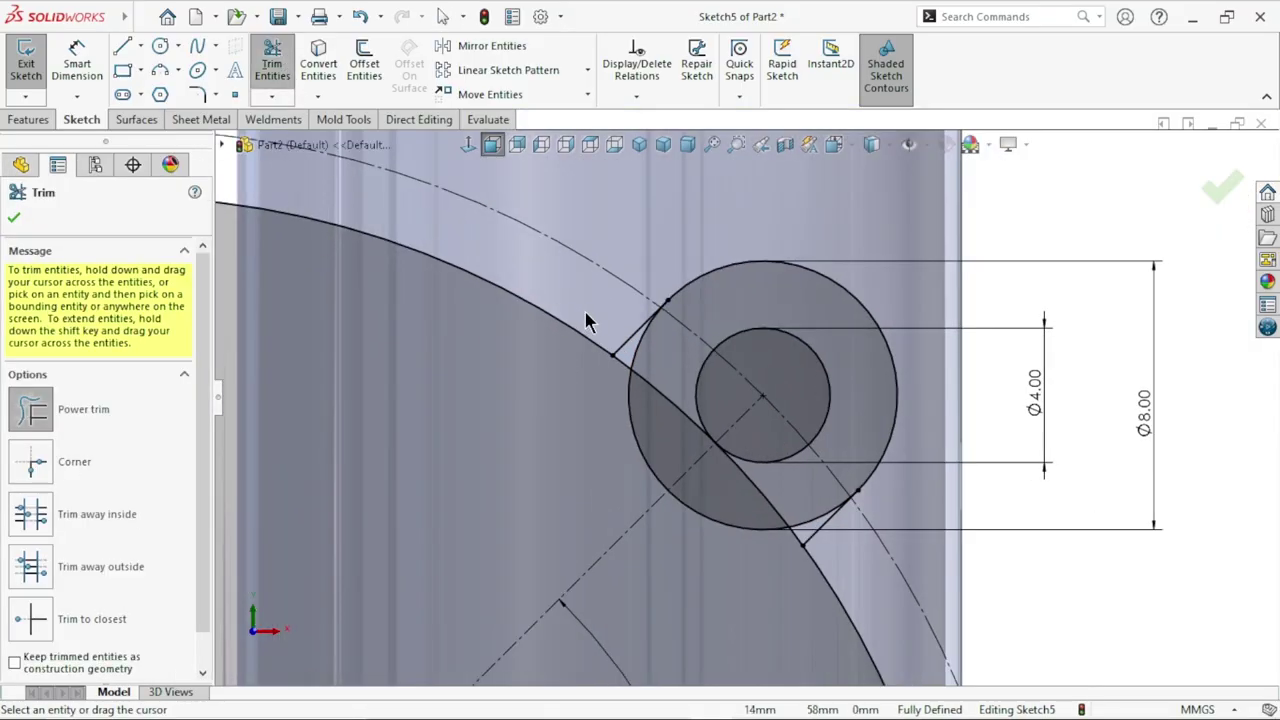
pyautogui.scroll(3, 641, 485)
pyautogui.scroll(-3, 641, 485)
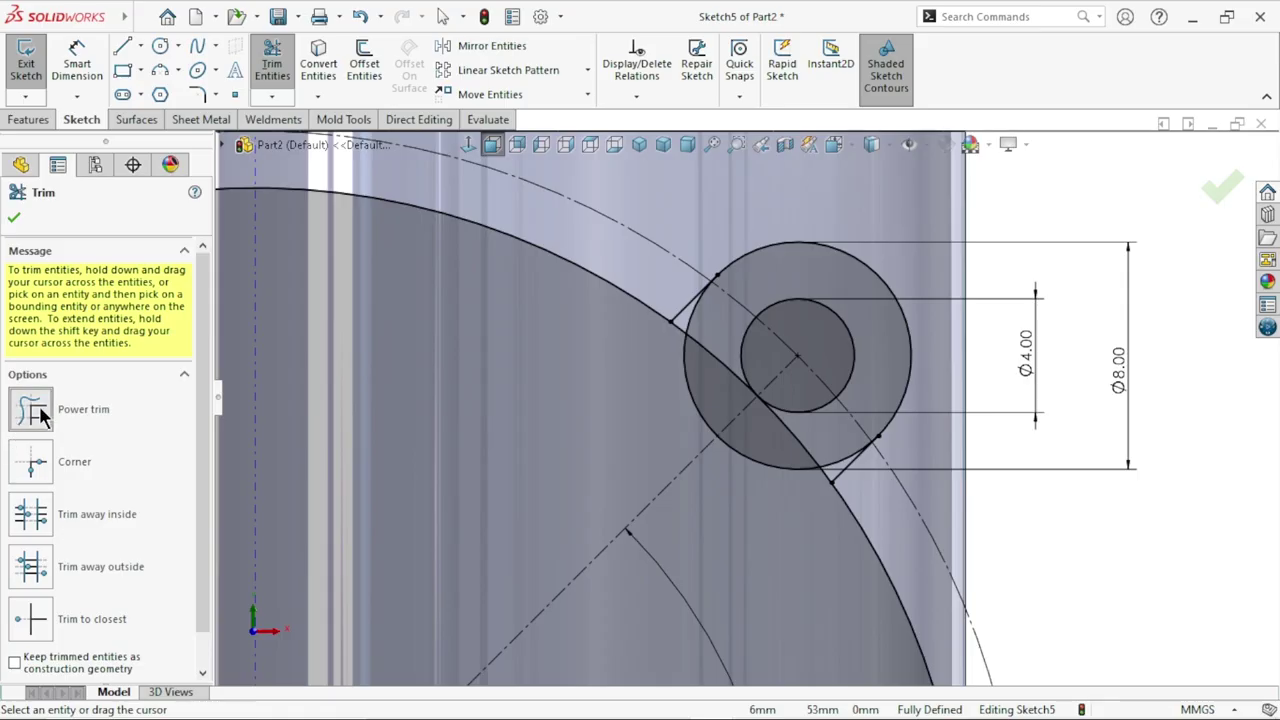
pyautogui.scroll(-2, 753, 372)
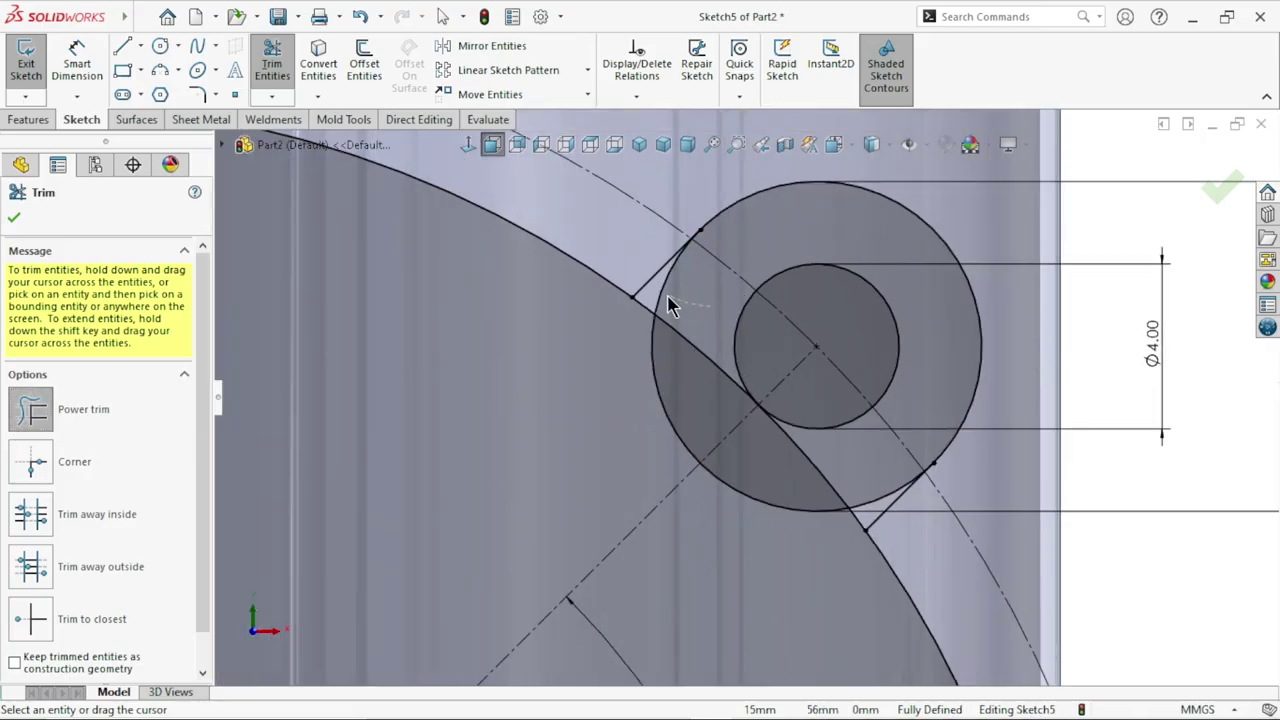
pyautogui.moveTo(670, 305); pyautogui.dragTo(658, 300)
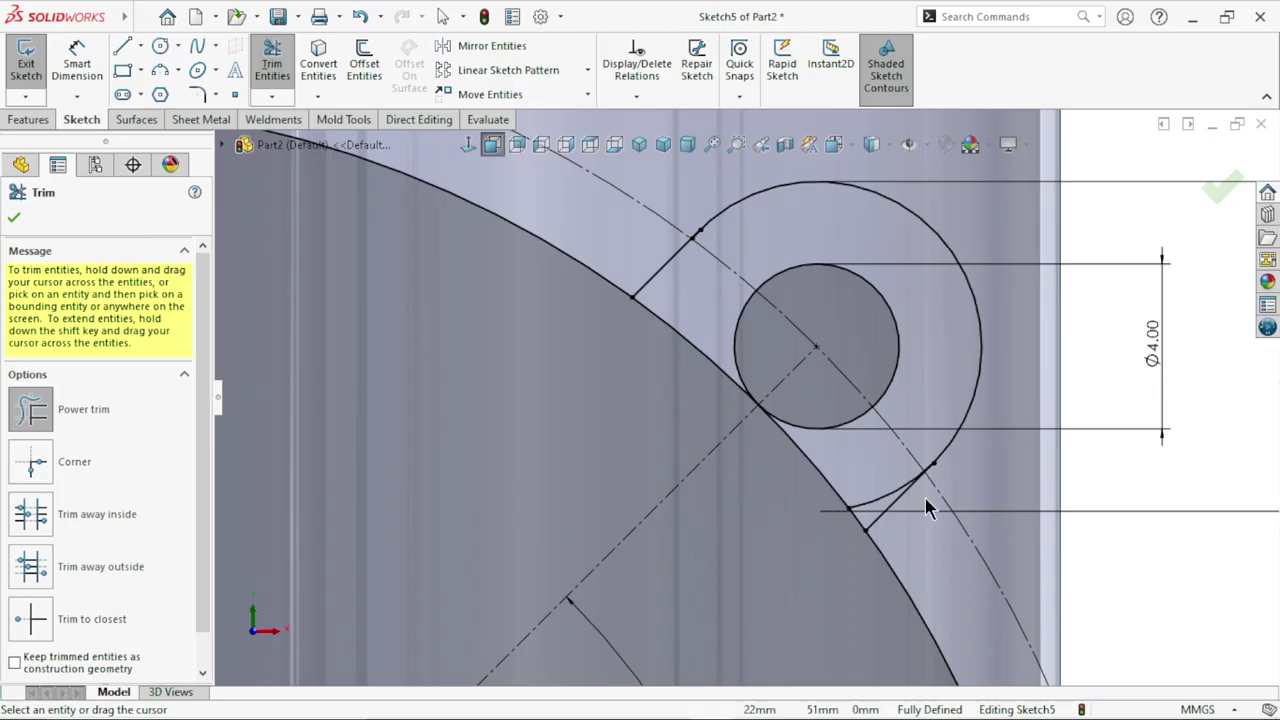
pyautogui.scroll(-2, 925, 507)
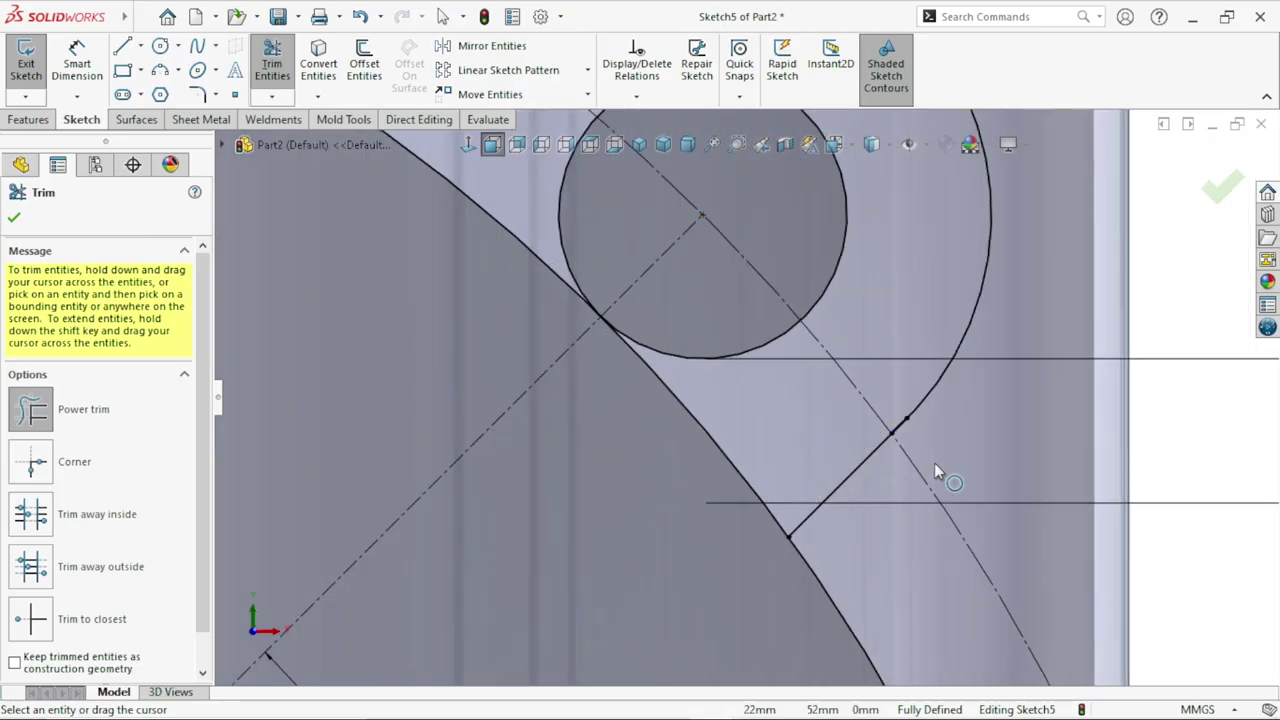
pyautogui.scroll(-3, 920, 460)
pyautogui.scroll(-2, 891, 439)
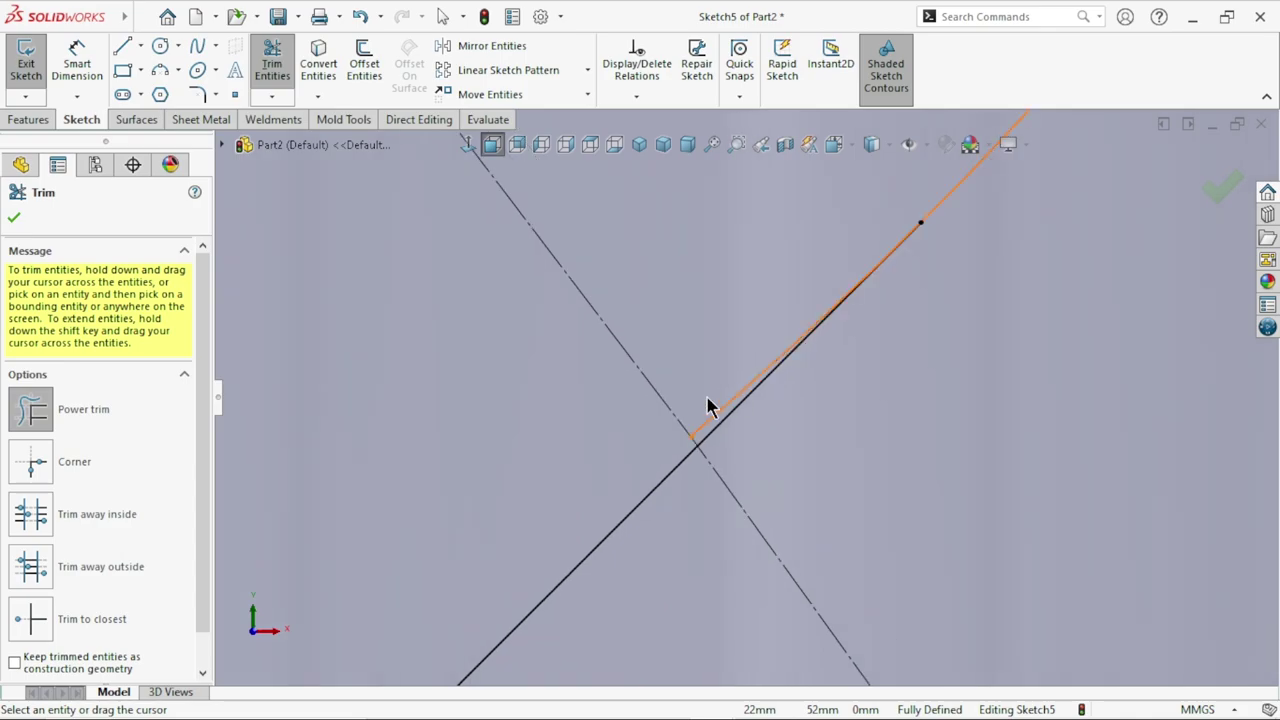
pyautogui.scroll(-1, 779, 410)
pyautogui.scroll(-1, 782, 404)
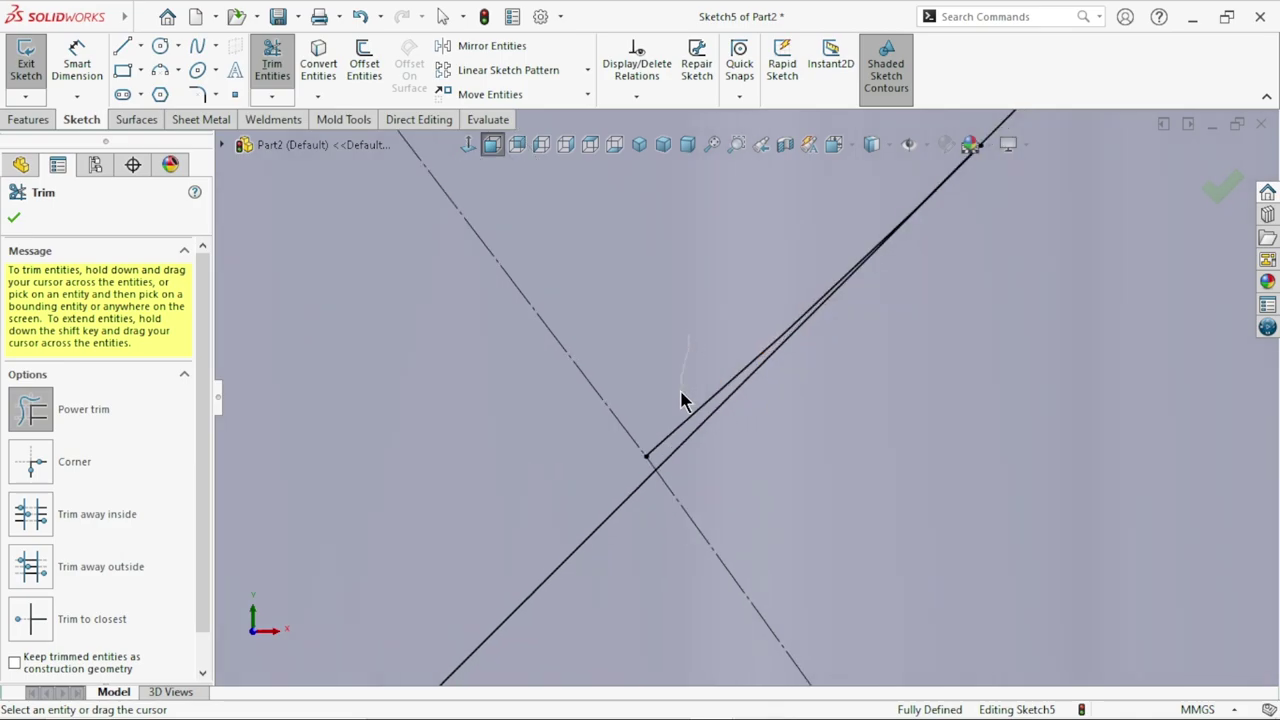
pyautogui.scroll(1, 670, 437)
pyautogui.scroll(1, 690, 434)
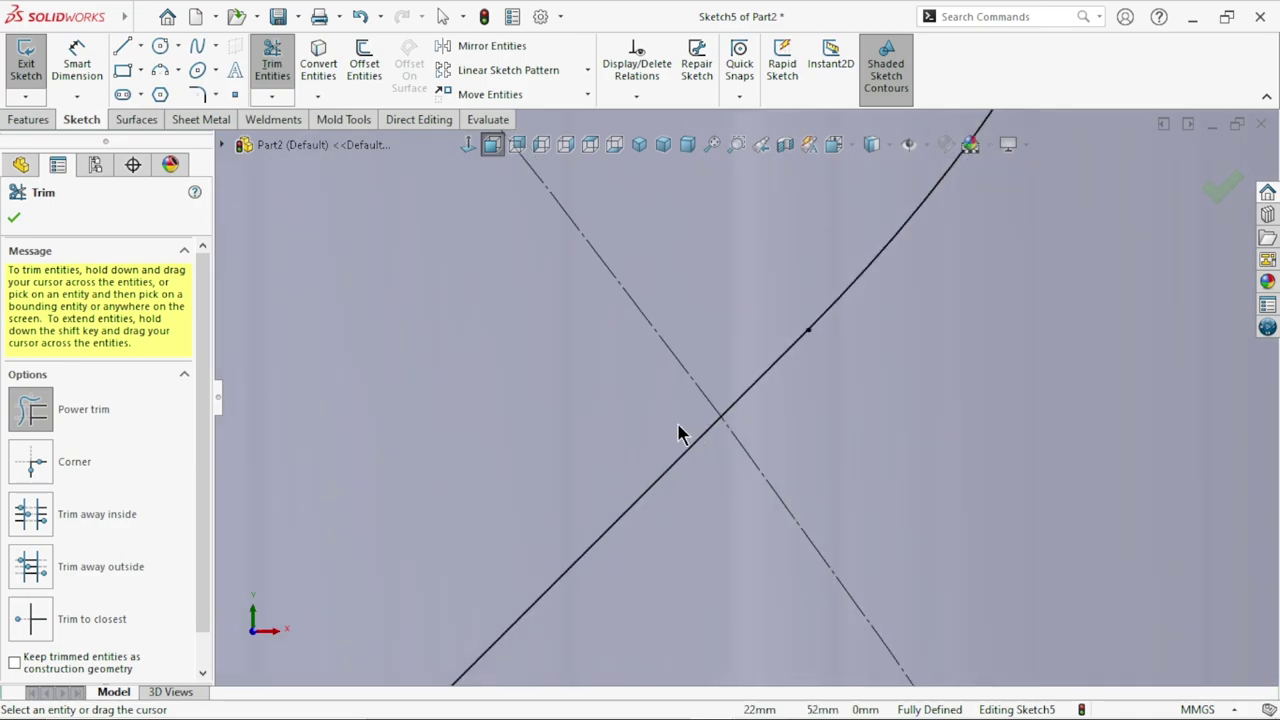
pyautogui.scroll(2, 680, 434)
pyautogui.scroll(1, 680, 434)
pyautogui.scroll(-2, 606, 292)
pyautogui.scroll(-2, 625, 285)
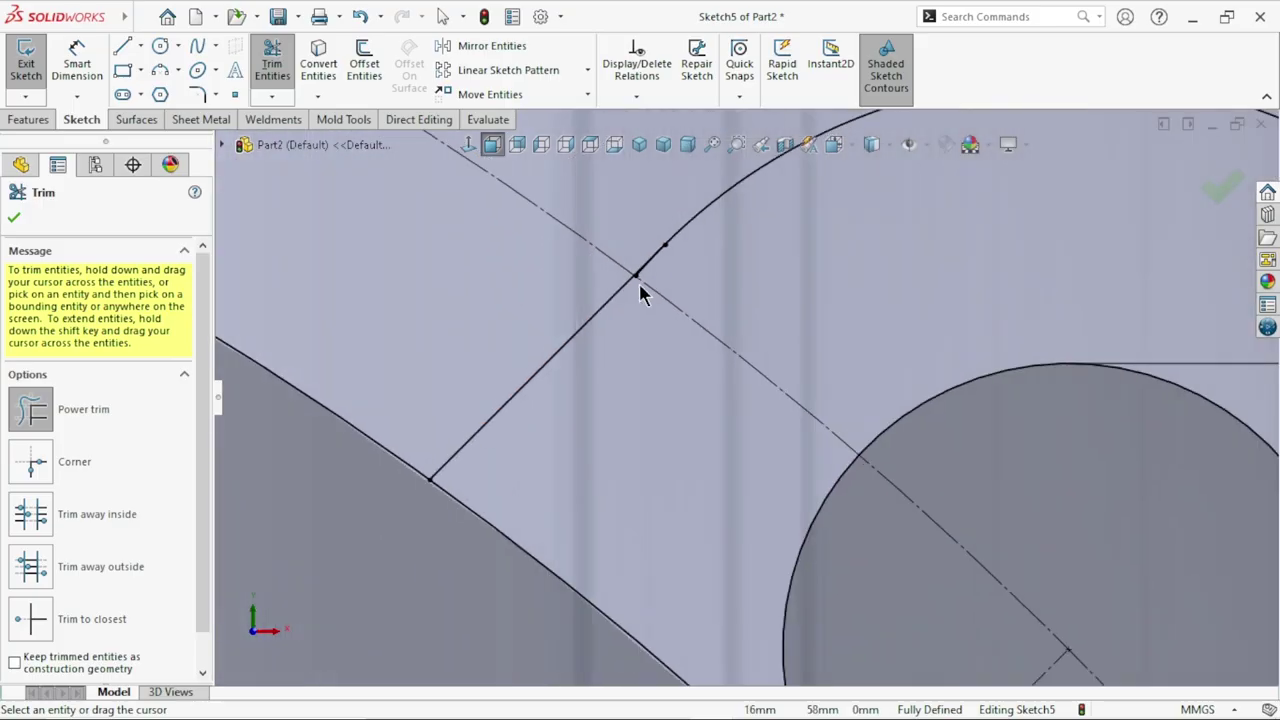
pyautogui.scroll(-2, 652, 282)
pyautogui.scroll(-2, 700, 320)
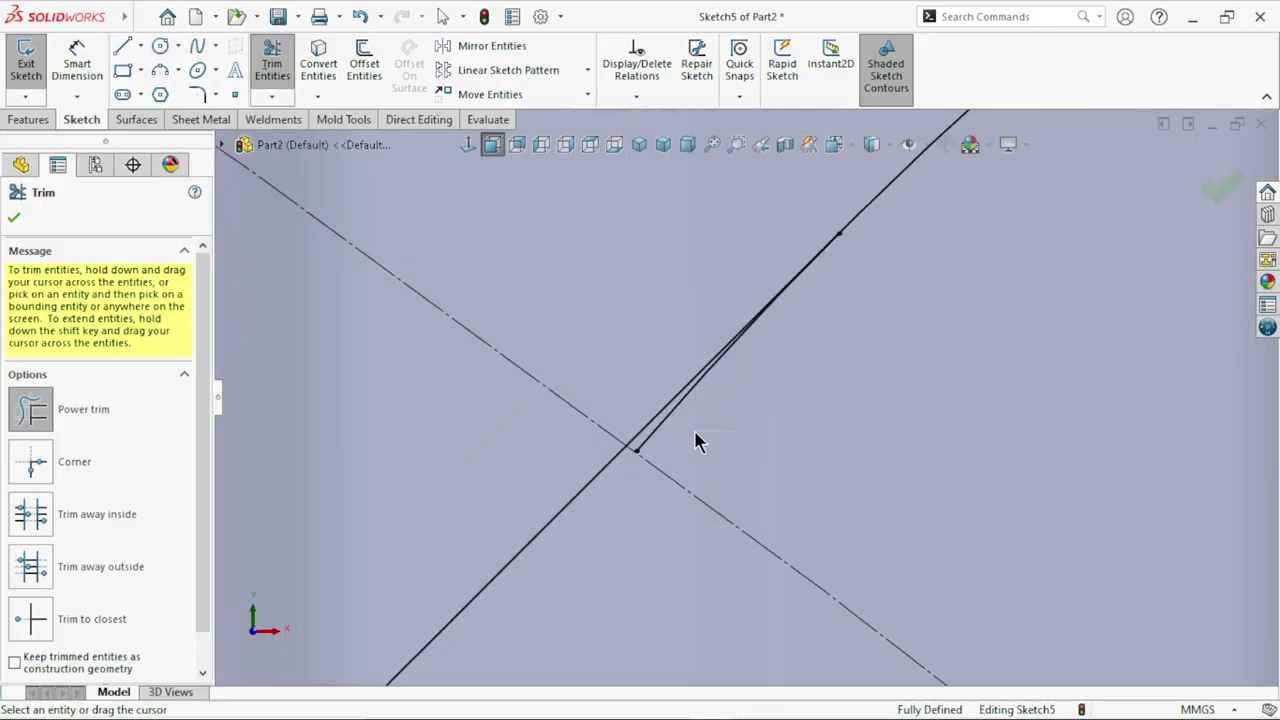
# Step: Trim the stray segment and the large arc between the slot lines to close the outline
pyautogui.moveTo(660, 434); pyautogui.dragTo(650, 434)
pyautogui.scroll(2, 700, 468)
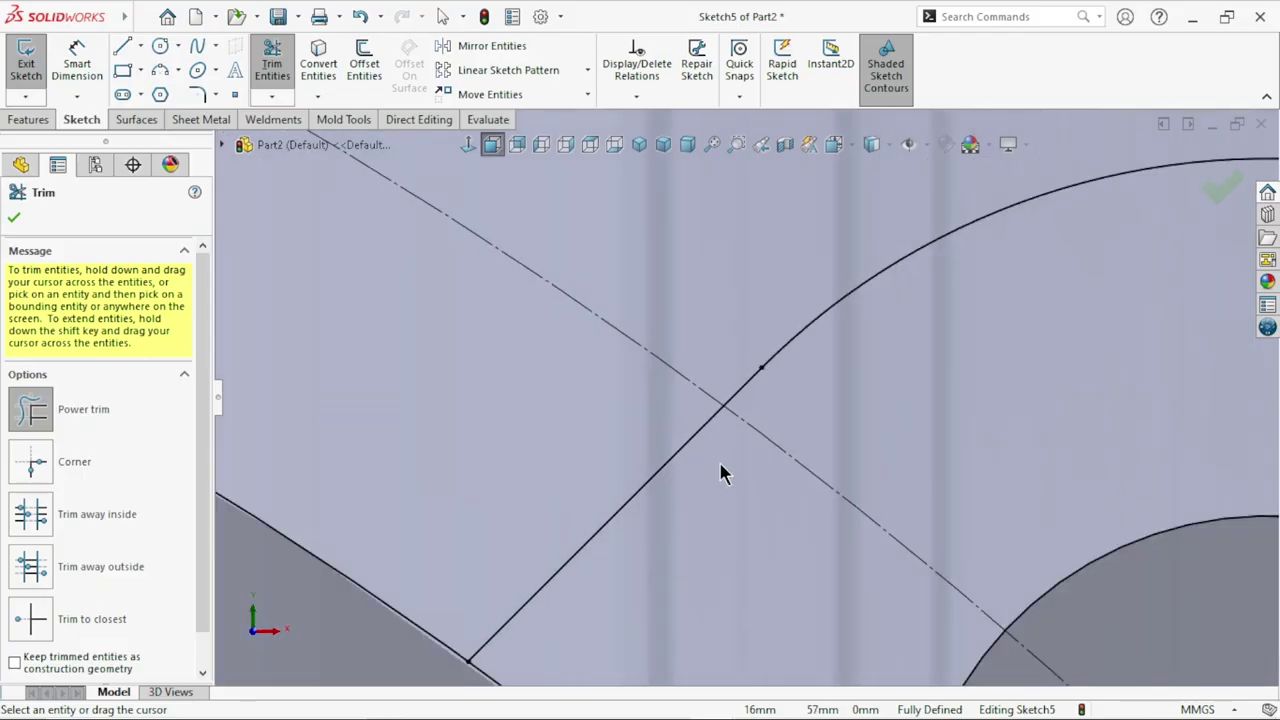
pyautogui.scroll(2, 740, 485)
pyautogui.scroll(2, 705, 530)
pyautogui.scroll(-1, 645, 500)
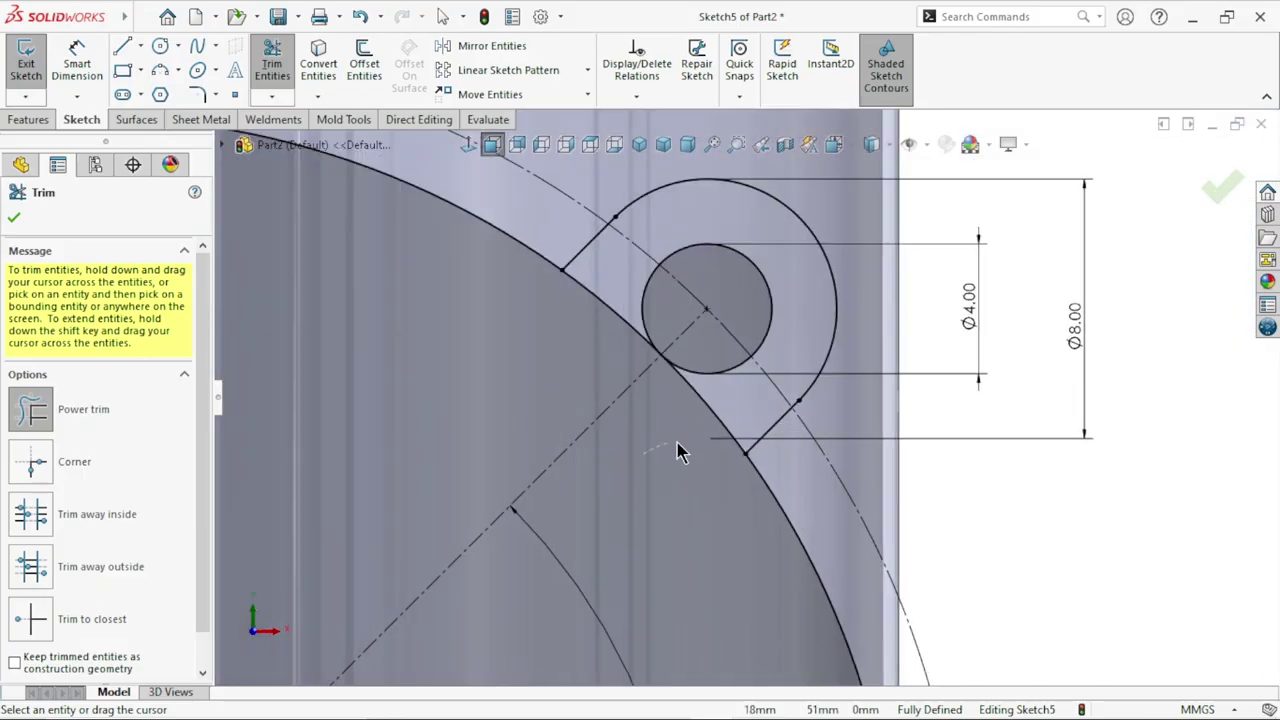
pyautogui.moveTo(677, 448); pyautogui.dragTo(725, 432)
pyautogui.moveTo(566, 347); pyautogui.dragTo(597, 394)
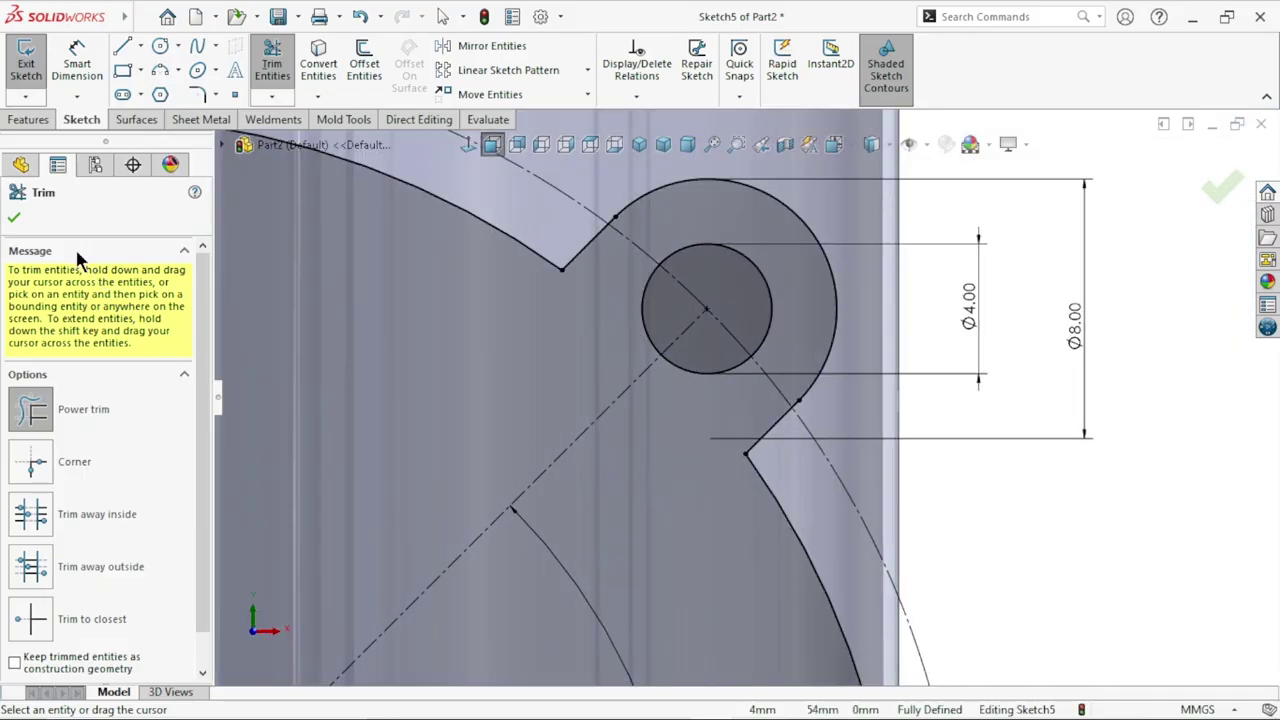
pyautogui.click(14, 220)
pyautogui.scroll(2, 677, 434)
pyautogui.scroll(3, 686, 486)
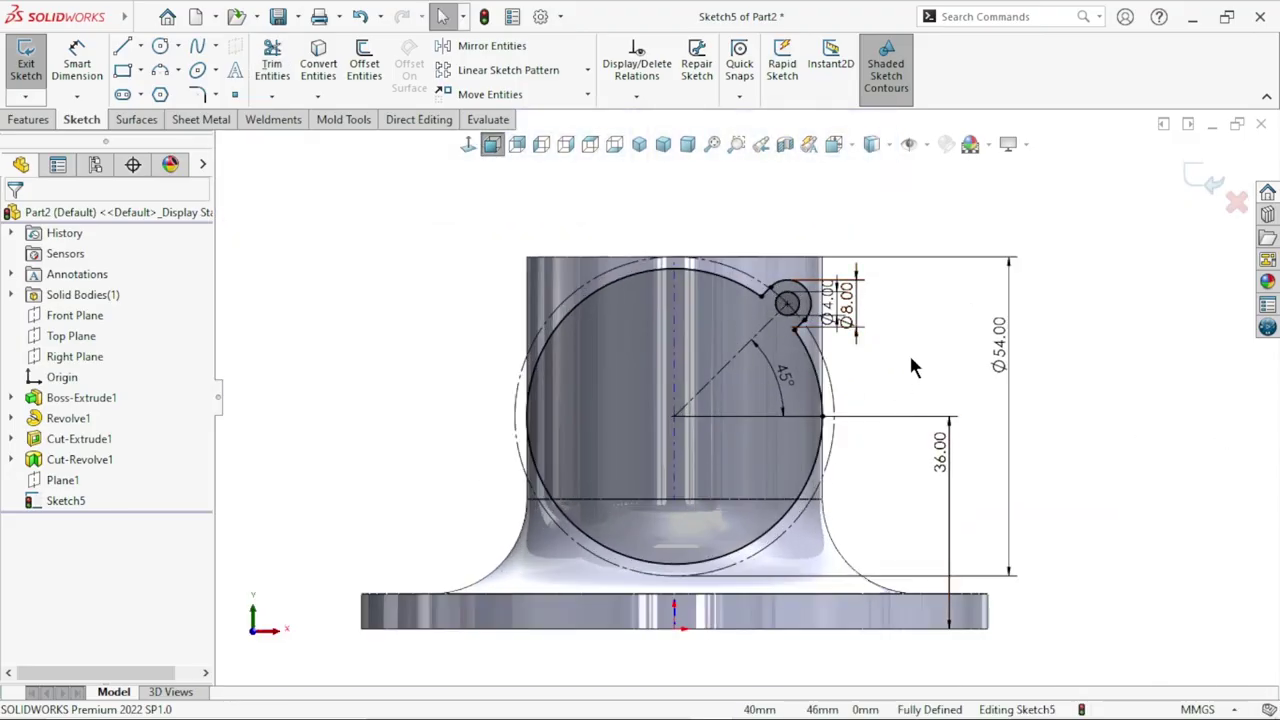
# Step: Place the Ø4.00 diameter dimension on the small hole
pyautogui.scroll(2, 890, 340)
pyautogui.scroll(2, 870, 330)
pyautogui.click(875, 295)
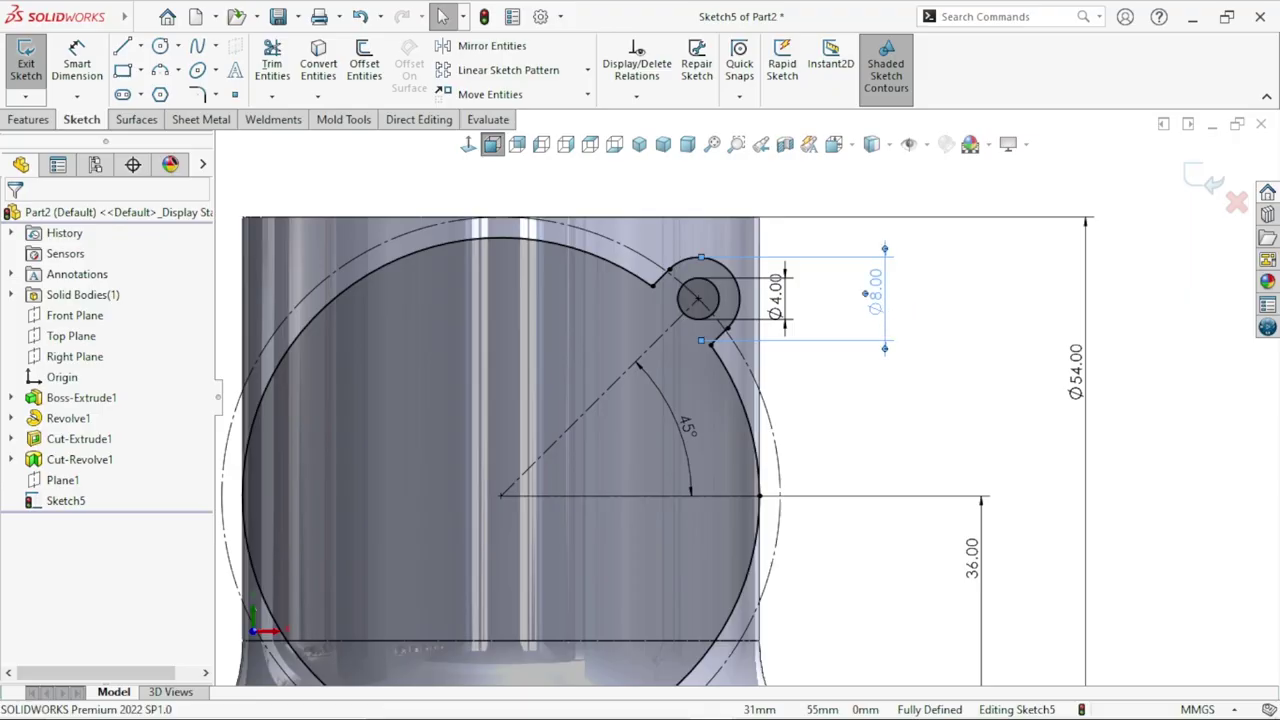
pyautogui.click(783, 312)
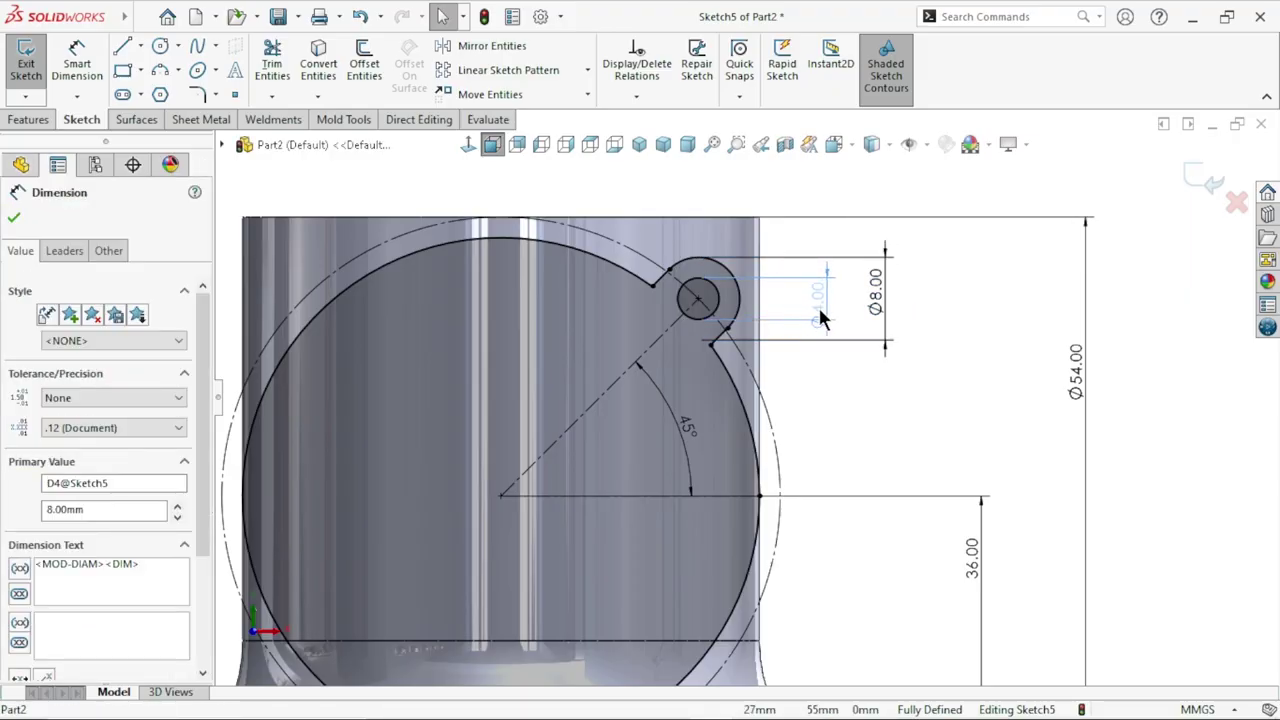
pyautogui.click(803, 437)
pyautogui.scroll(-3, 803, 437)
pyautogui.scroll(3, 700, 400)
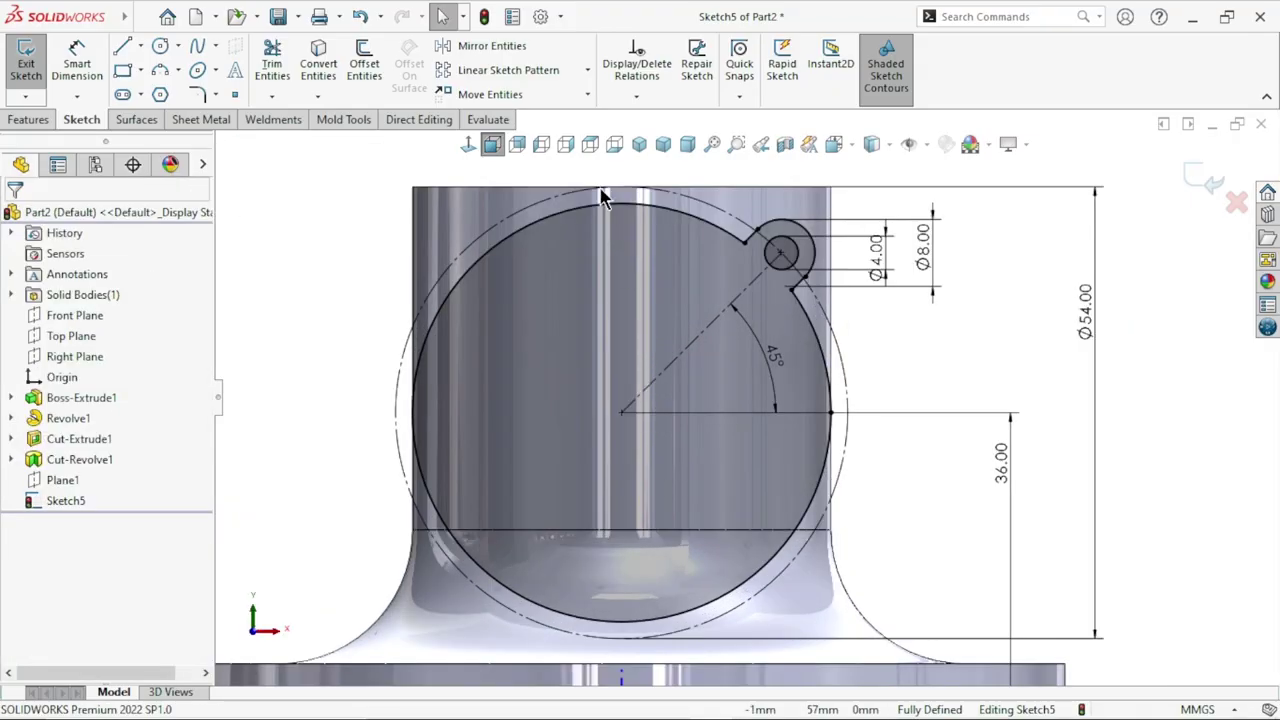
# Step: Start a circular sketch pattern centred on the sketch centre point
pyautogui.click(587, 72)
pyautogui.click(585, 74)
pyautogui.click(587, 72)
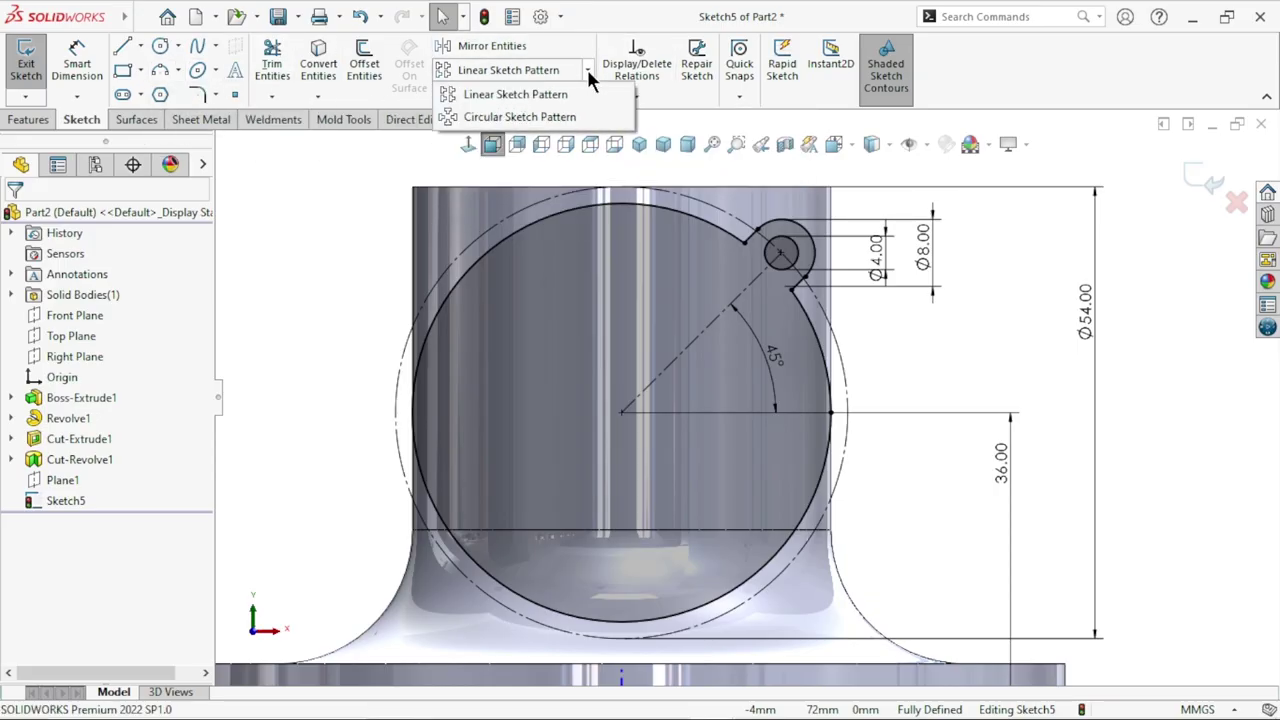
pyautogui.click(588, 72)
pyautogui.click(587, 70)
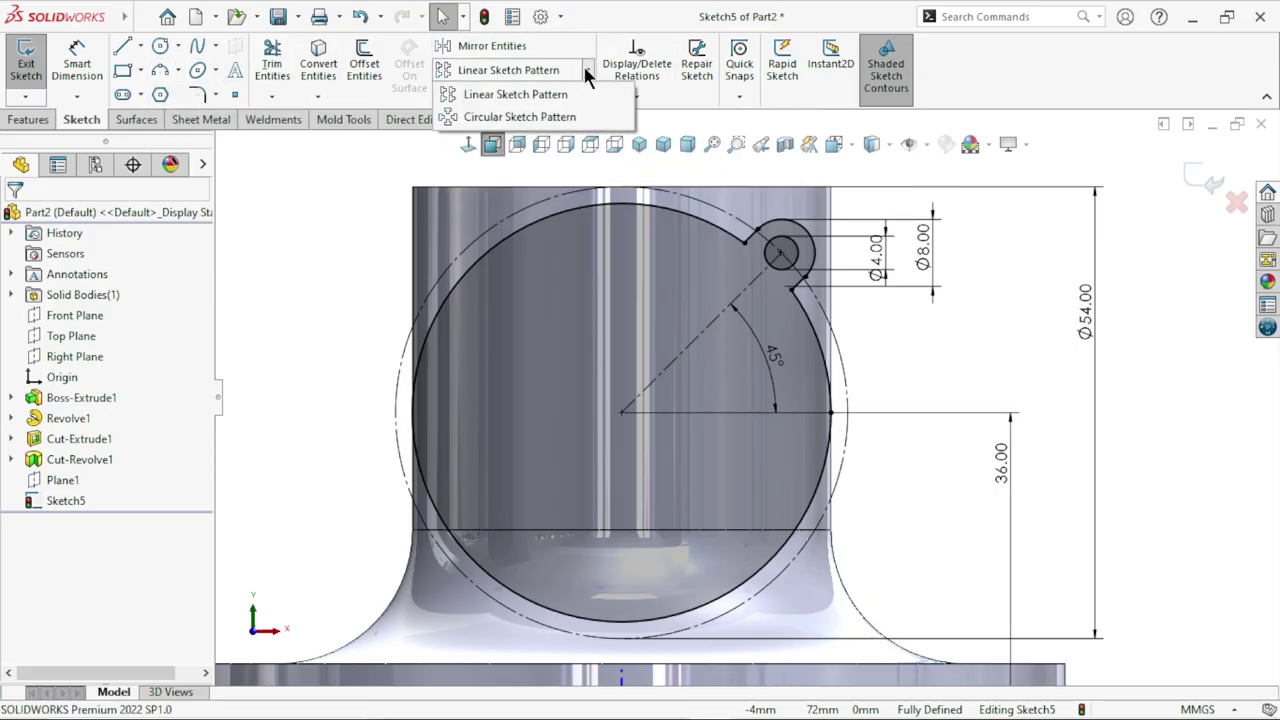
pyautogui.click(497, 117)
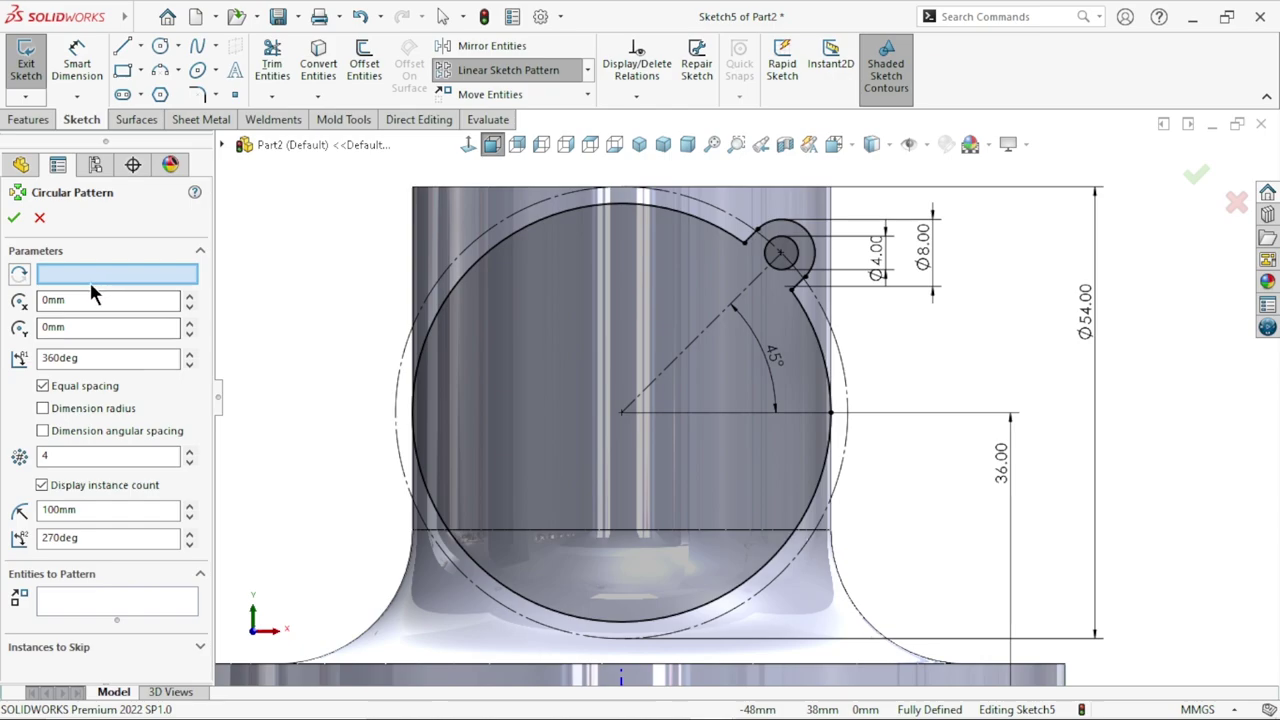
pyautogui.click(622, 412)
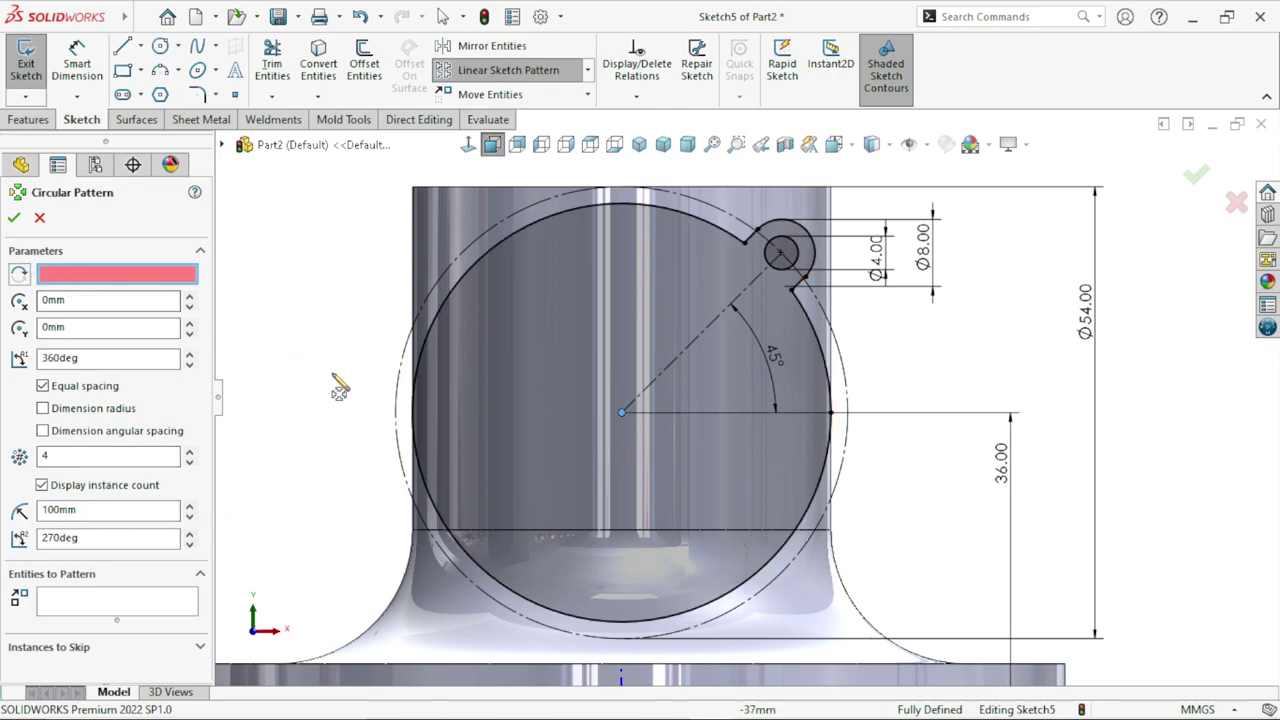
pyautogui.click(620, 410)
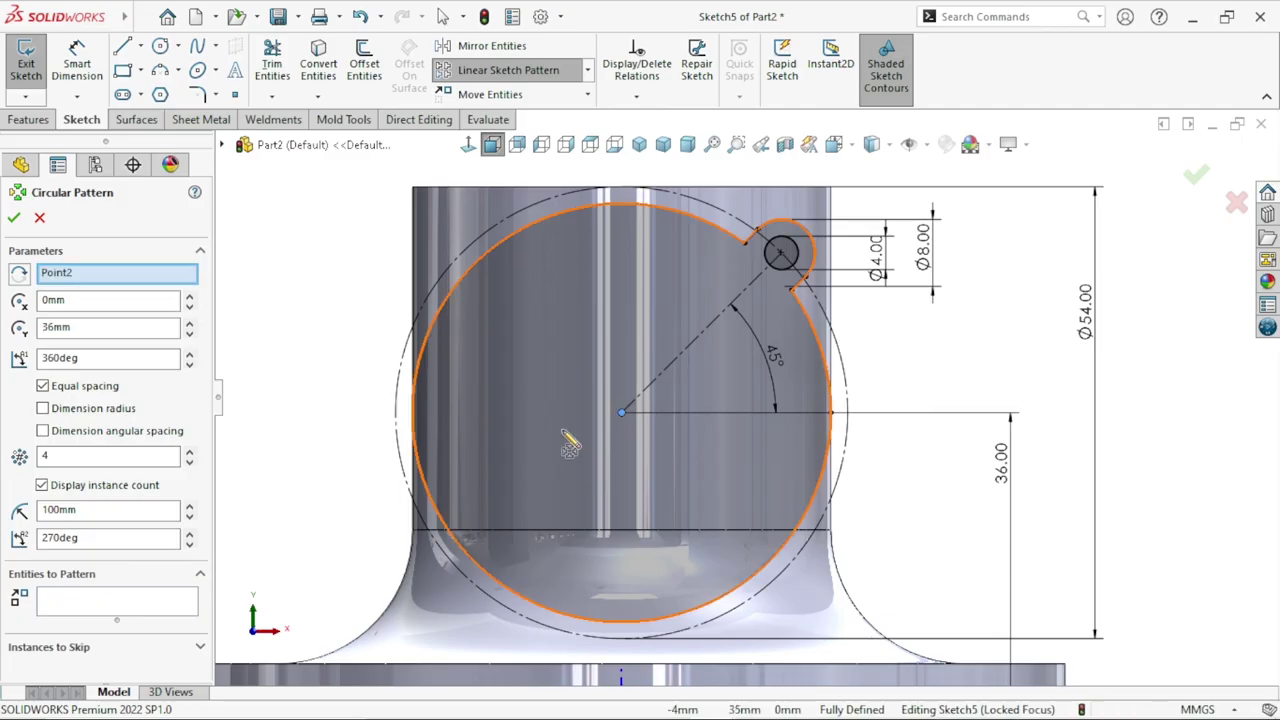
pyautogui.click(88, 608)
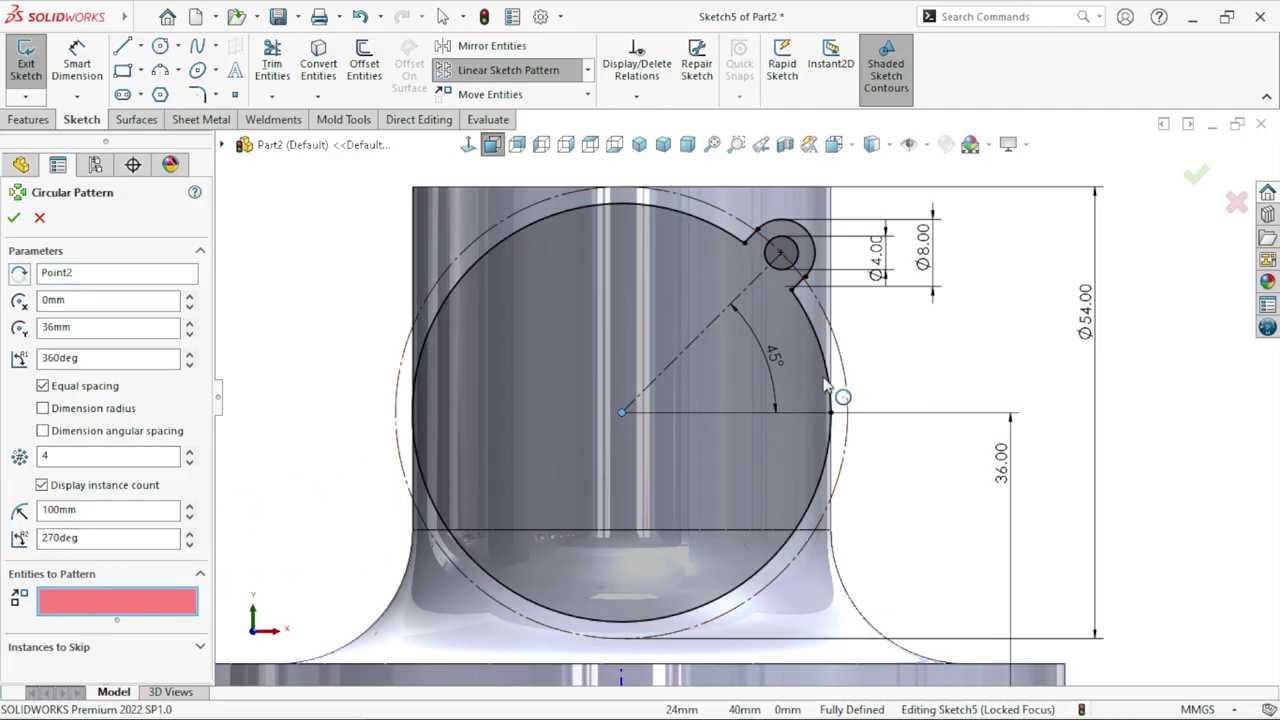
# Step: Pattern the slot edges, outer arc and Ø4 hole into four instances
pyautogui.scroll(-3, 828, 333)
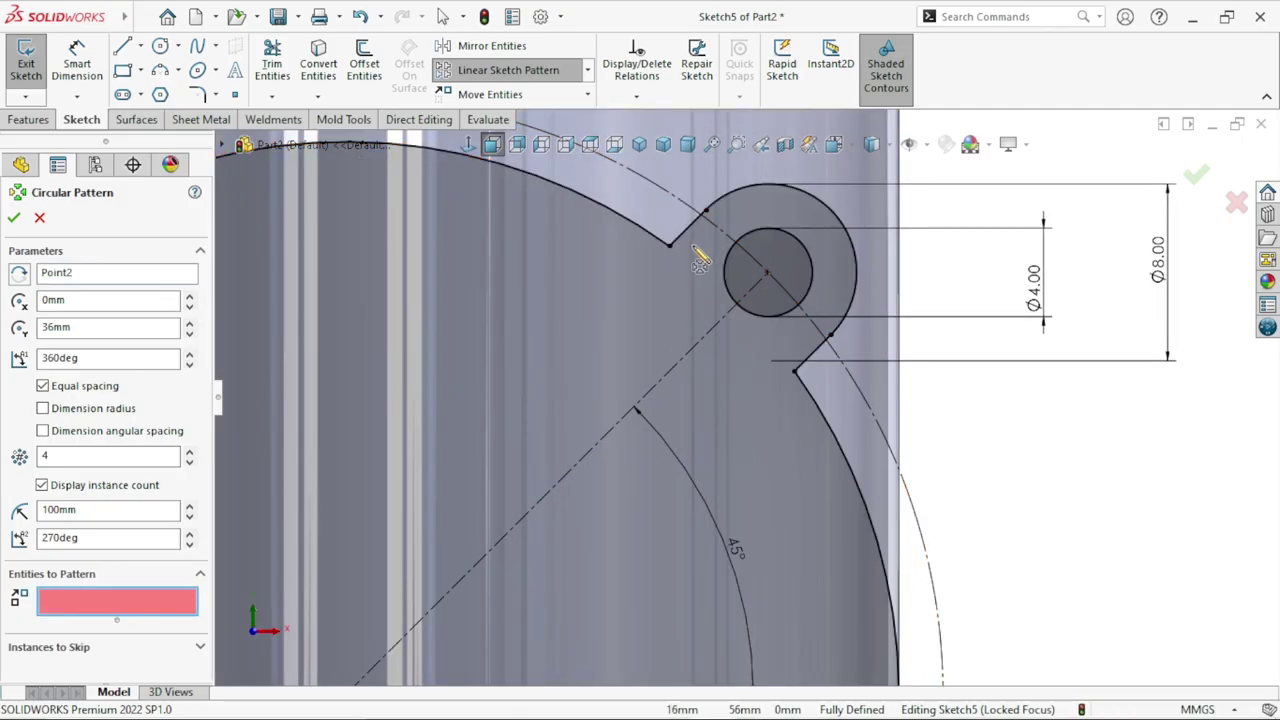
pyautogui.click(688, 236)
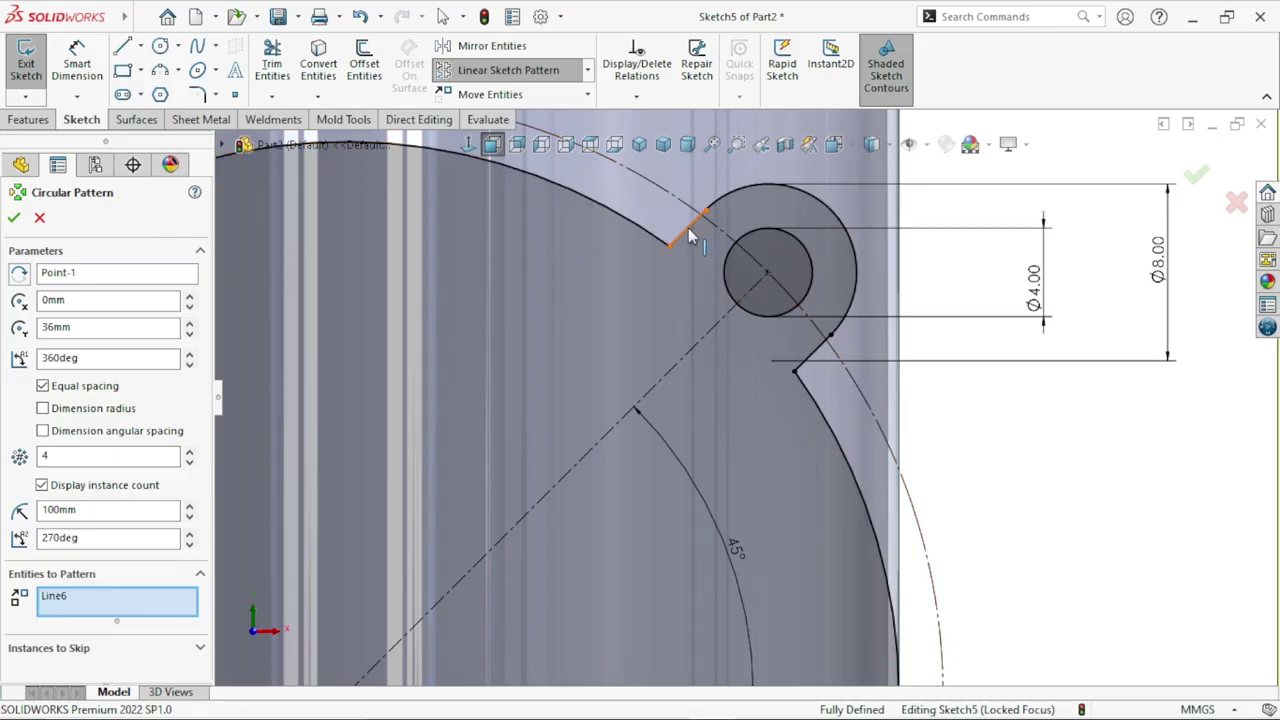
pyautogui.click(742, 191)
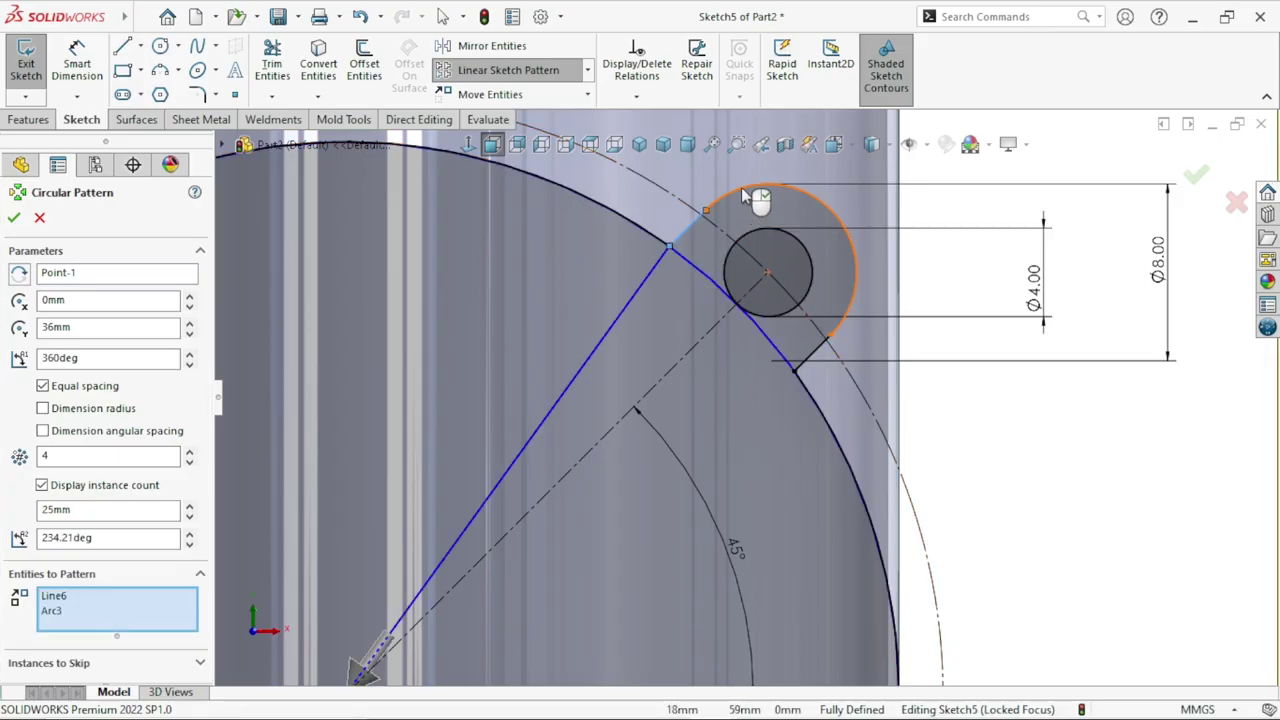
pyautogui.click(816, 362)
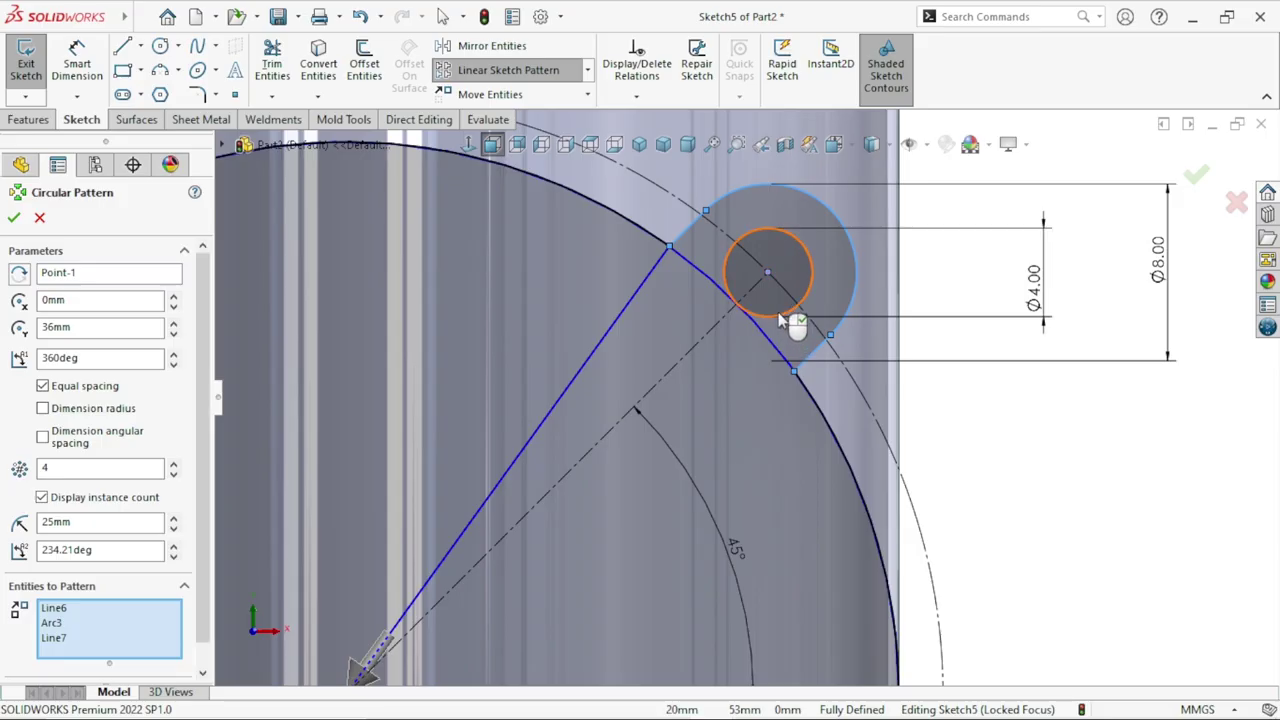
pyautogui.click(782, 319)
pyautogui.scroll(5, 648, 425)
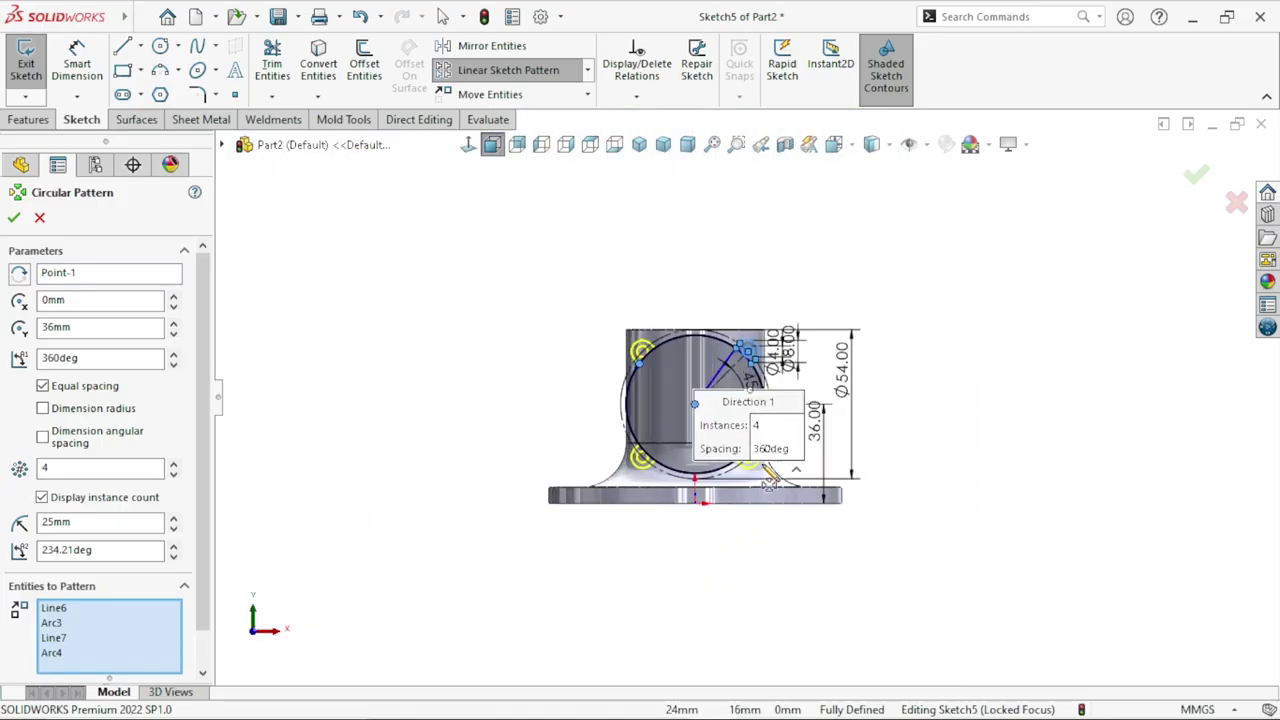
pyautogui.scroll(-3, 710, 410)
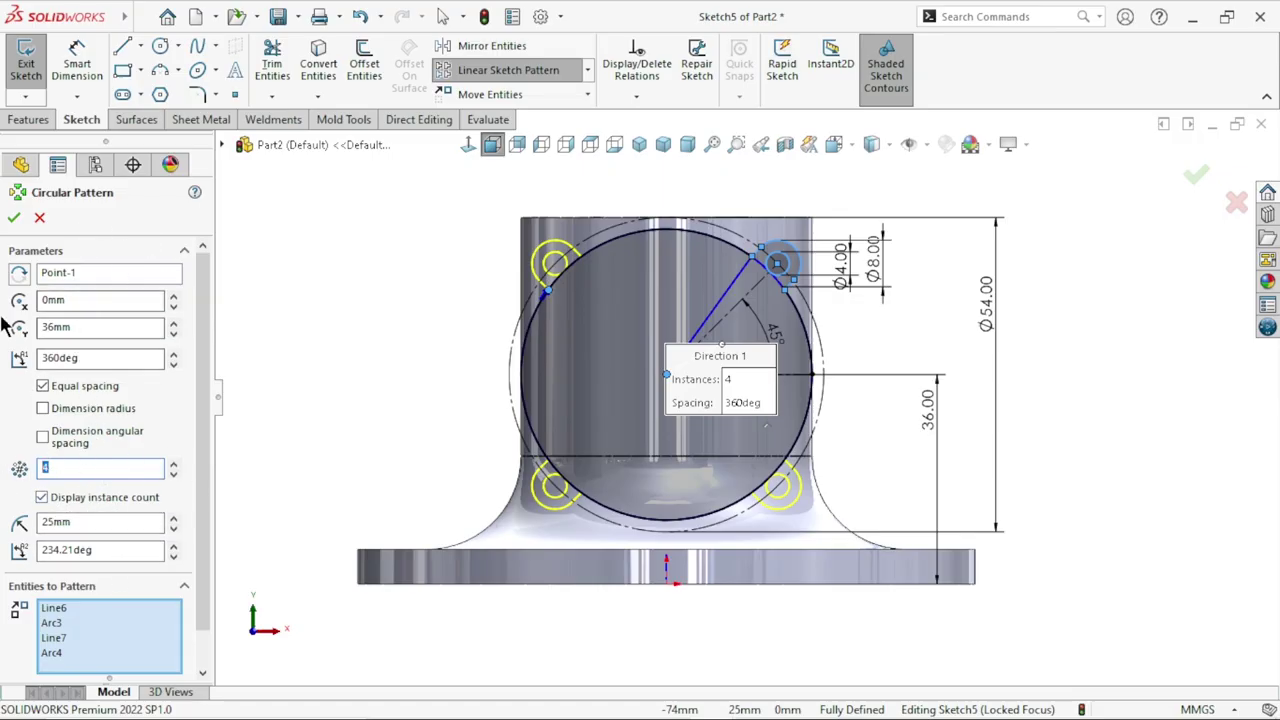
pyautogui.press('Return')
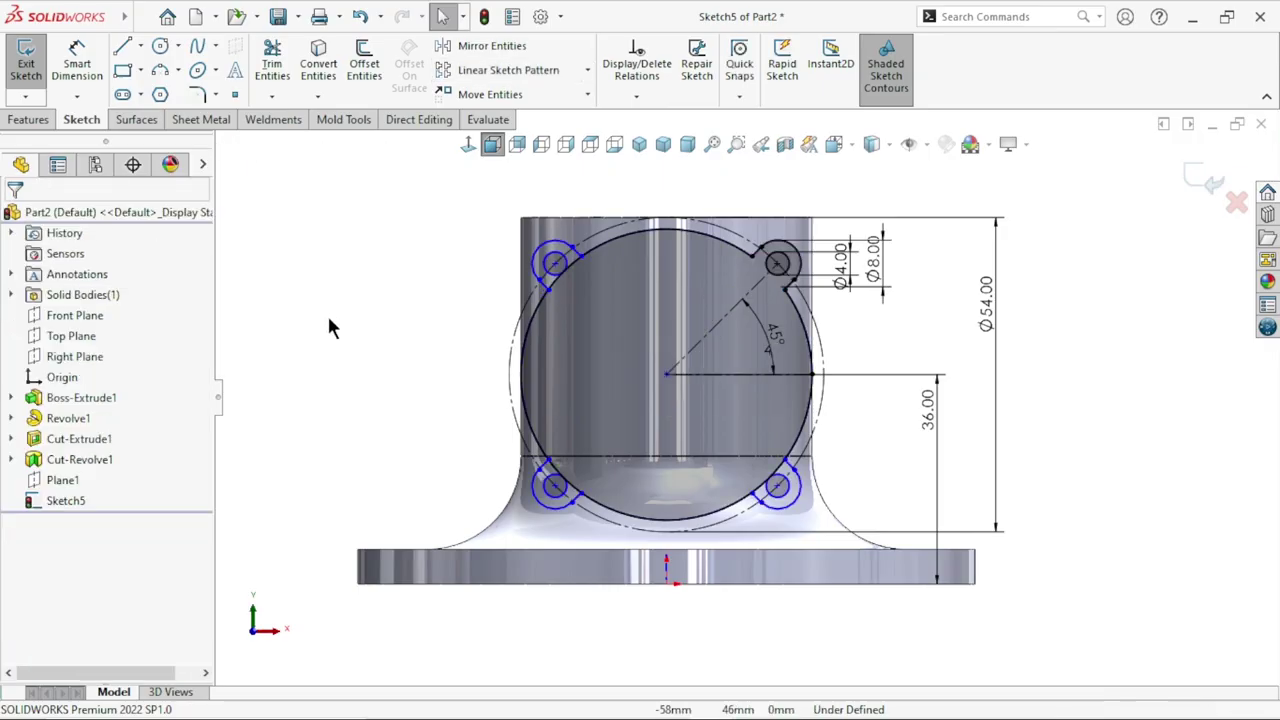
# Step: Power-trim the circle segments inside the top-left, lower-left and lower-right slots
pyautogui.click(270, 88)
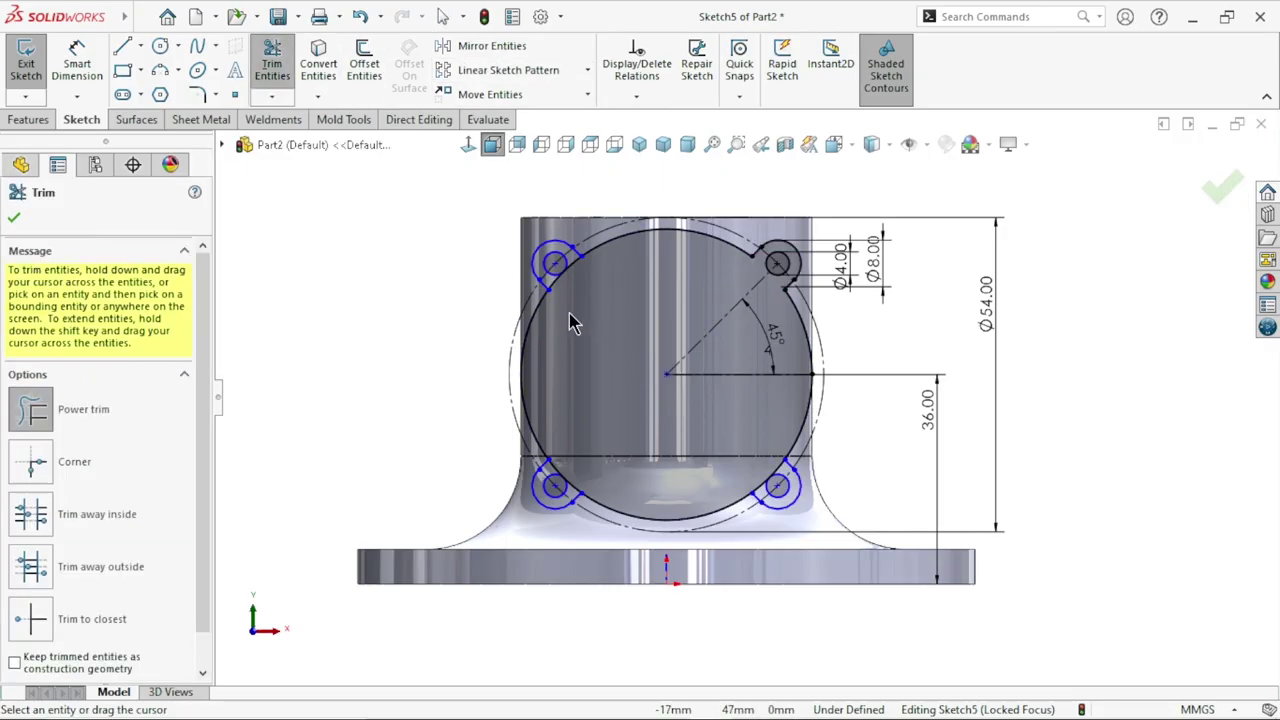
pyautogui.scroll(-3, 578, 318)
pyautogui.scroll(-3, 625, 288)
pyautogui.moveTo(662, 185); pyautogui.dragTo(672, 270)
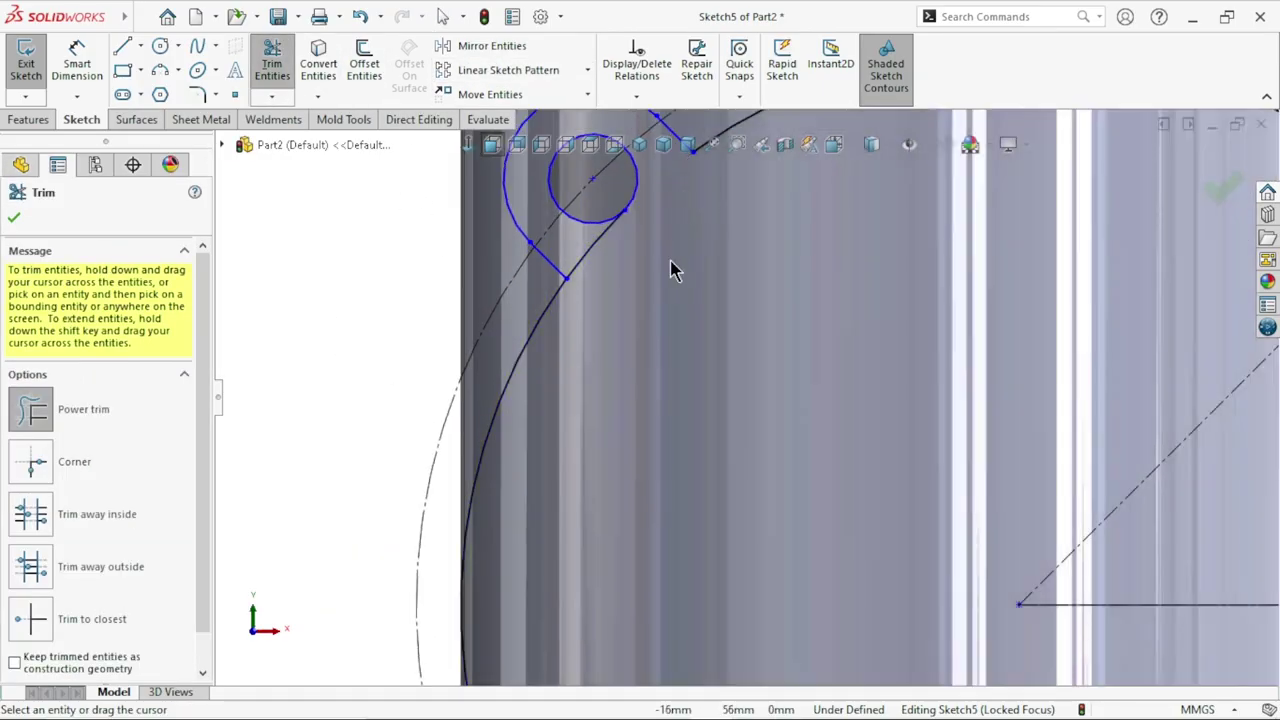
pyautogui.scroll(2, 650, 370)
pyautogui.scroll(3, 591, 423)
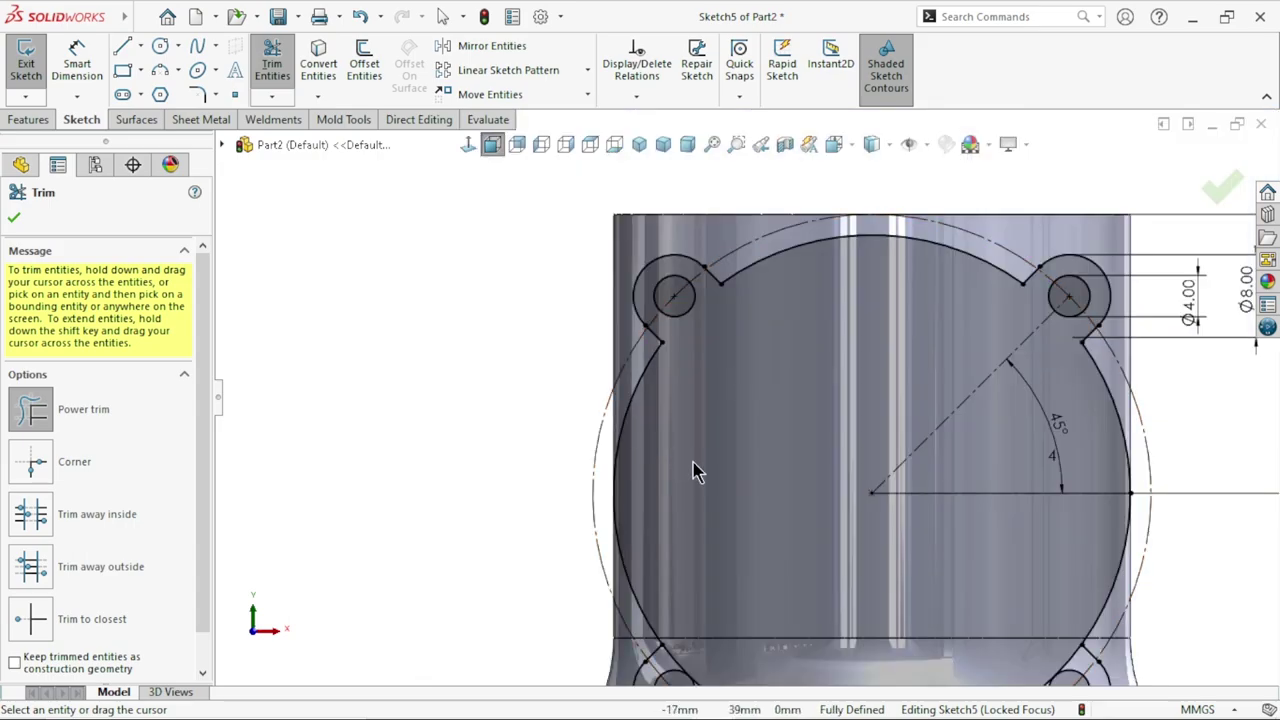
pyautogui.scroll(2, 694, 466)
pyautogui.scroll(-3, 757, 531)
pyautogui.scroll(-3, 712, 490)
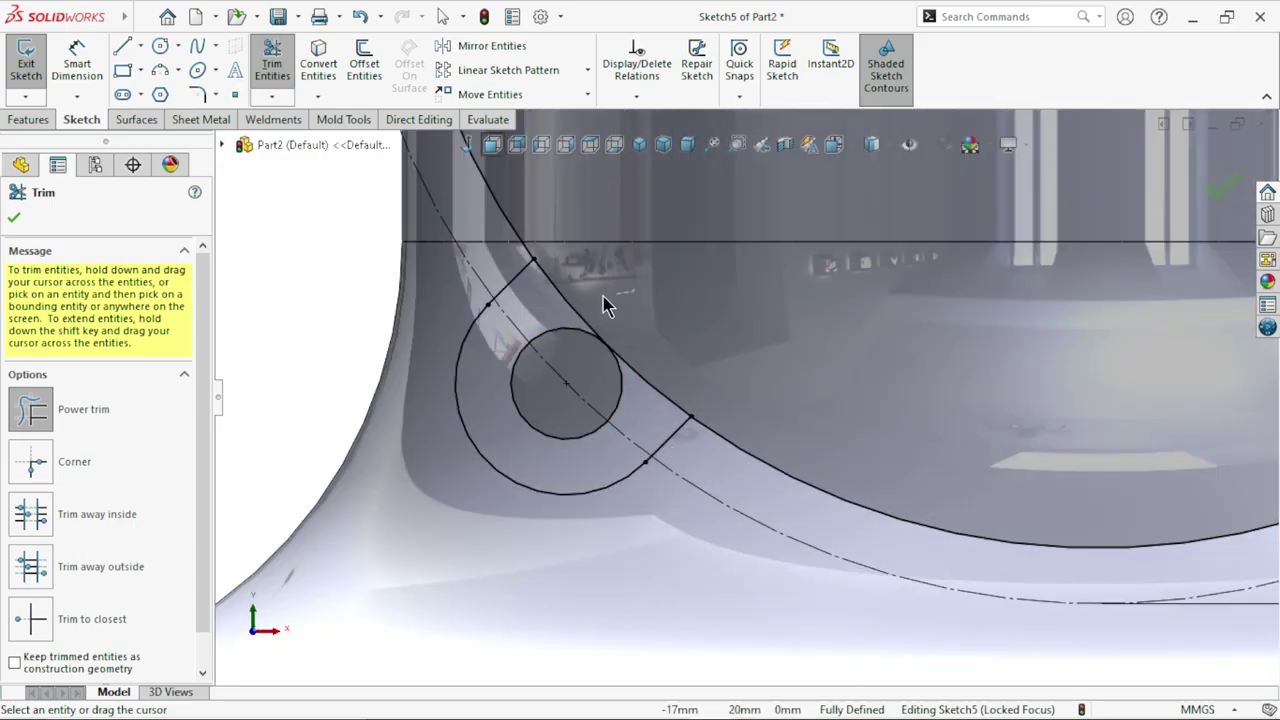
pyautogui.moveTo(603, 298); pyautogui.dragTo(684, 326)
pyautogui.scroll(-1, 563, 423)
pyautogui.scroll(3, 563, 423)
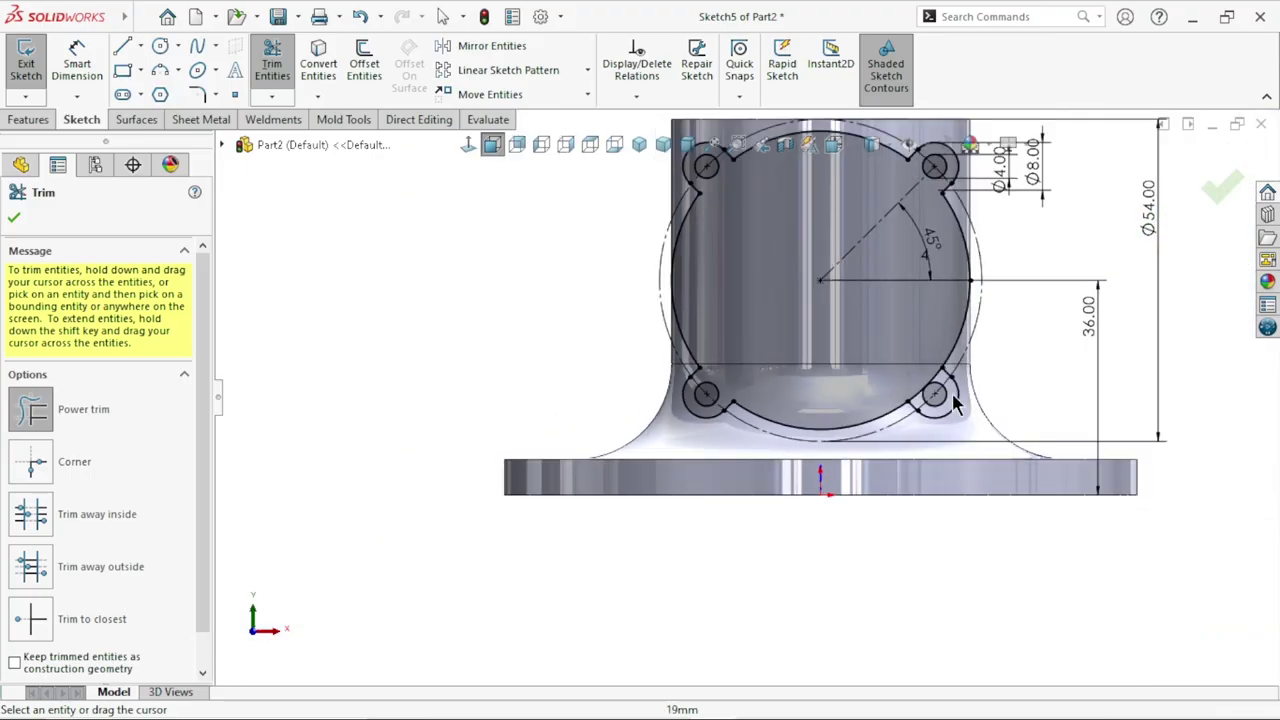
pyautogui.scroll(-3, 966, 394)
pyautogui.scroll(-1, 560, 422)
pyautogui.moveTo(640, 473); pyautogui.dragTo(670, 405)
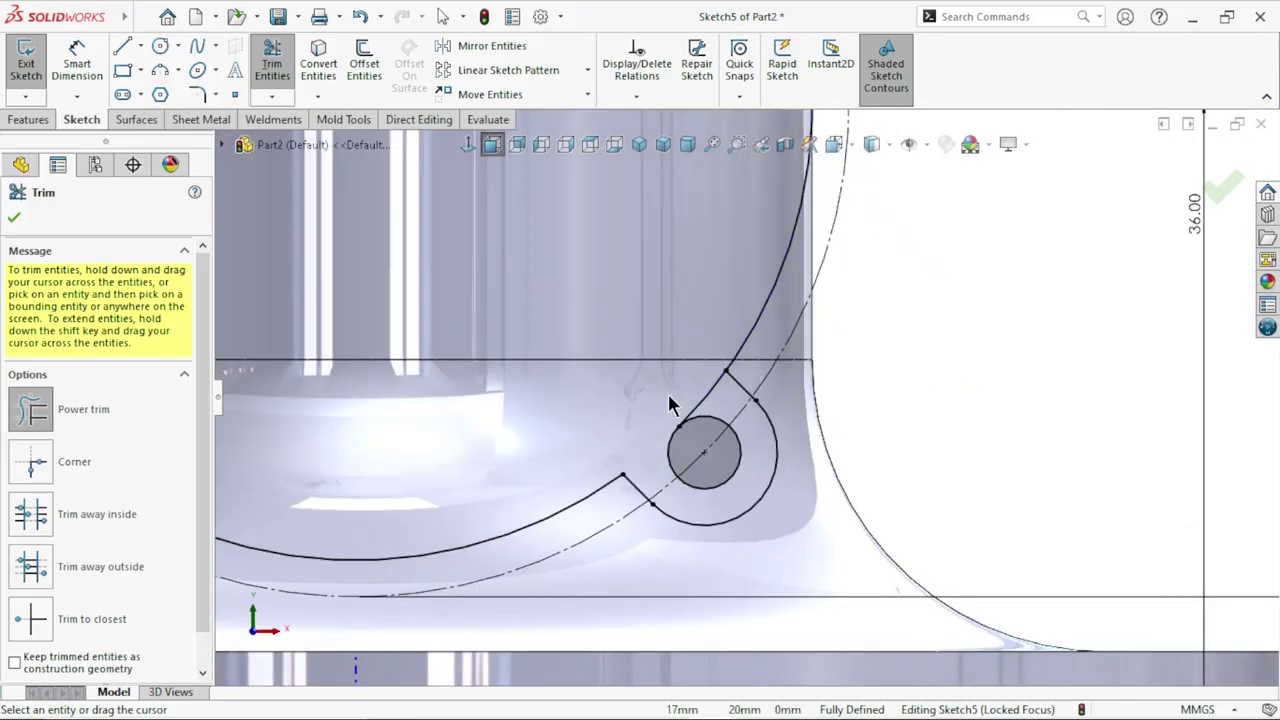
pyautogui.scroll(-5, 635, 445)
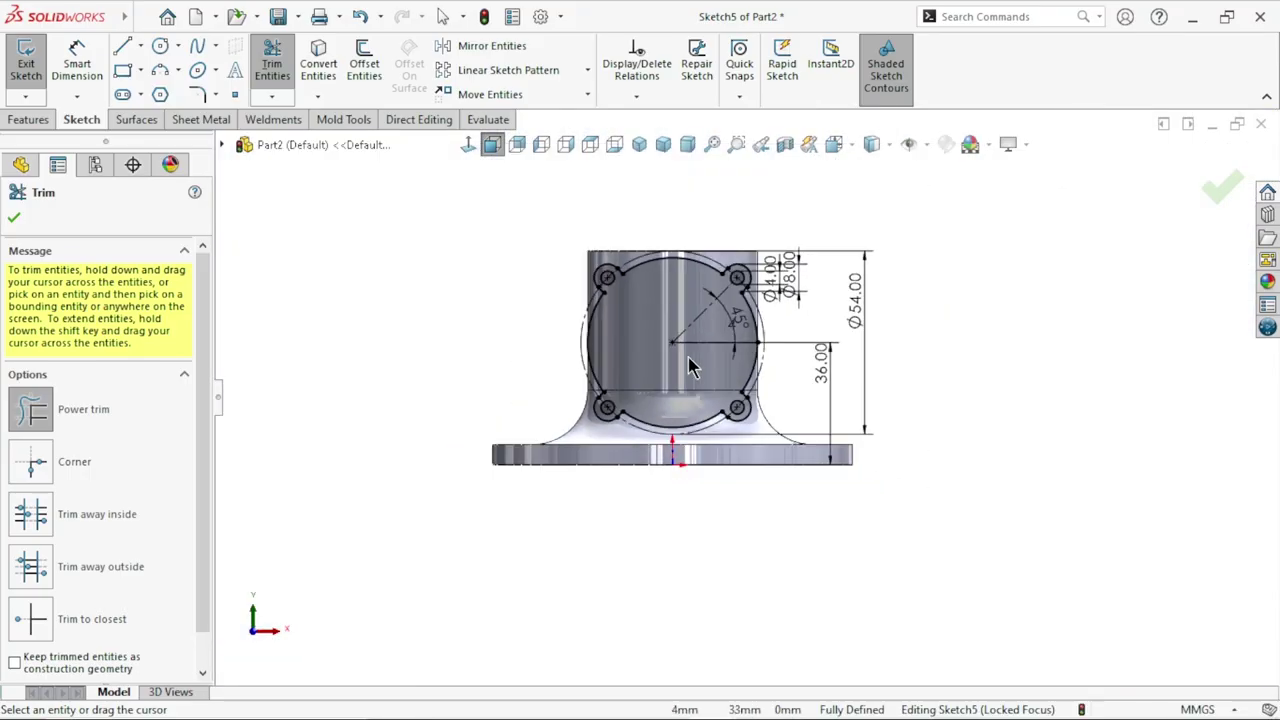
pyautogui.click(14, 218)
# Step: Extrude the lugged outline as a flipped boss with end condition Up To Next
pyautogui.scroll(-2, 790, 370)
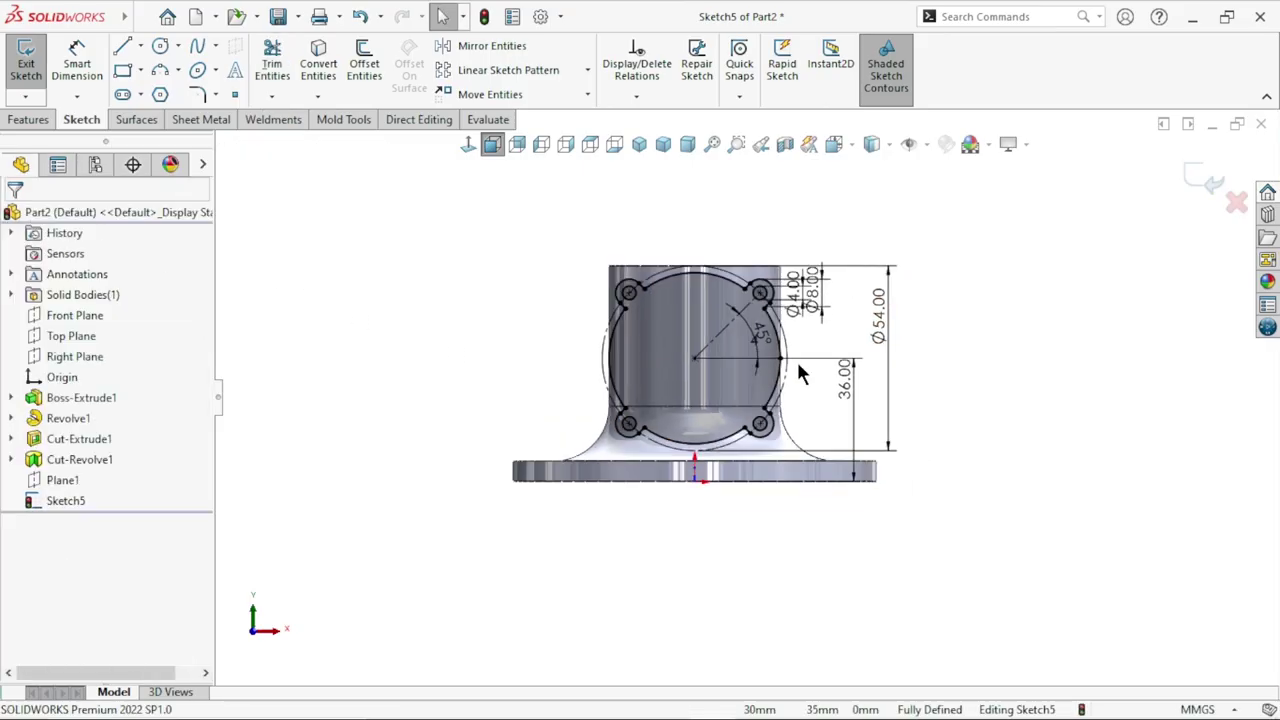
pyautogui.scroll(3, 800, 366)
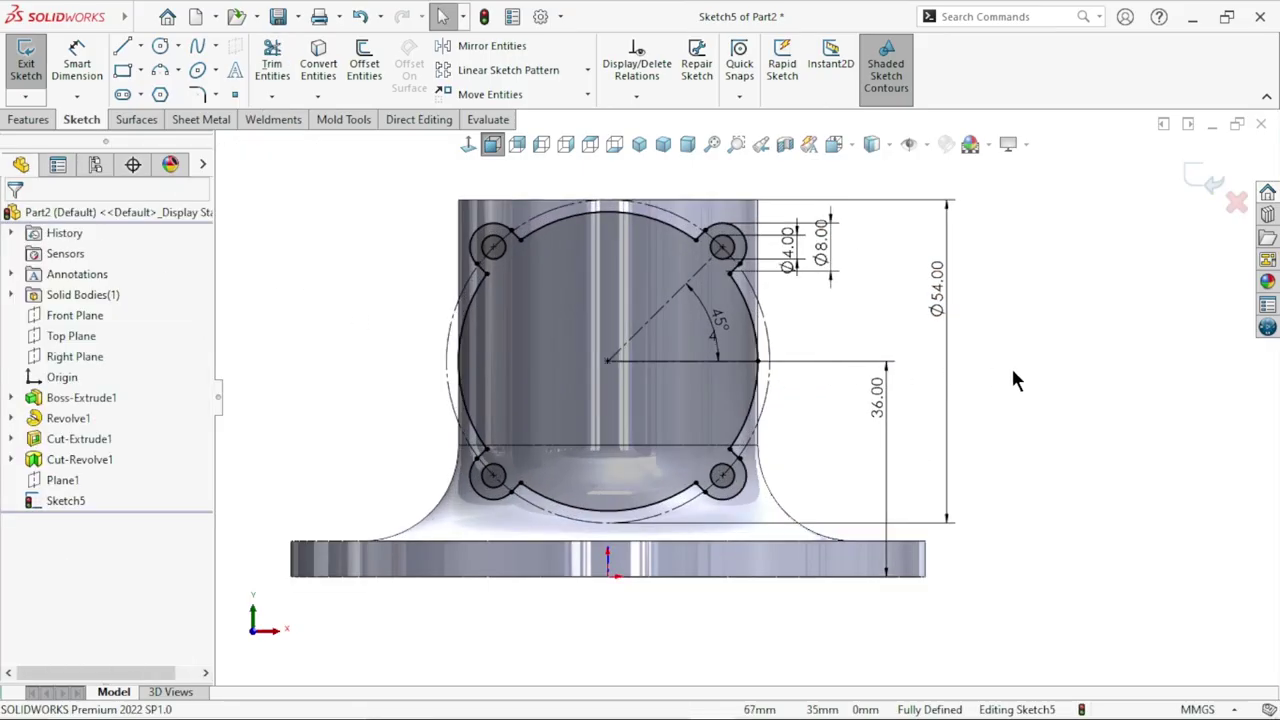
pyautogui.click(637, 148)
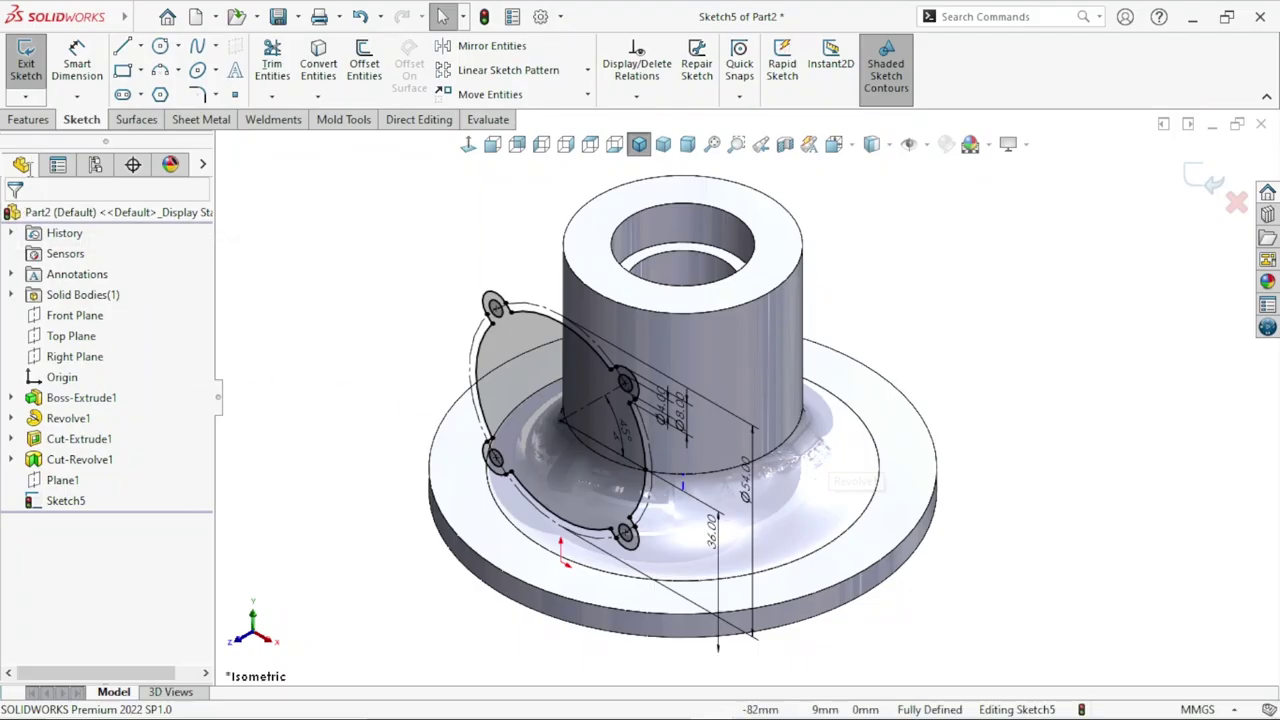
pyautogui.click(33, 124)
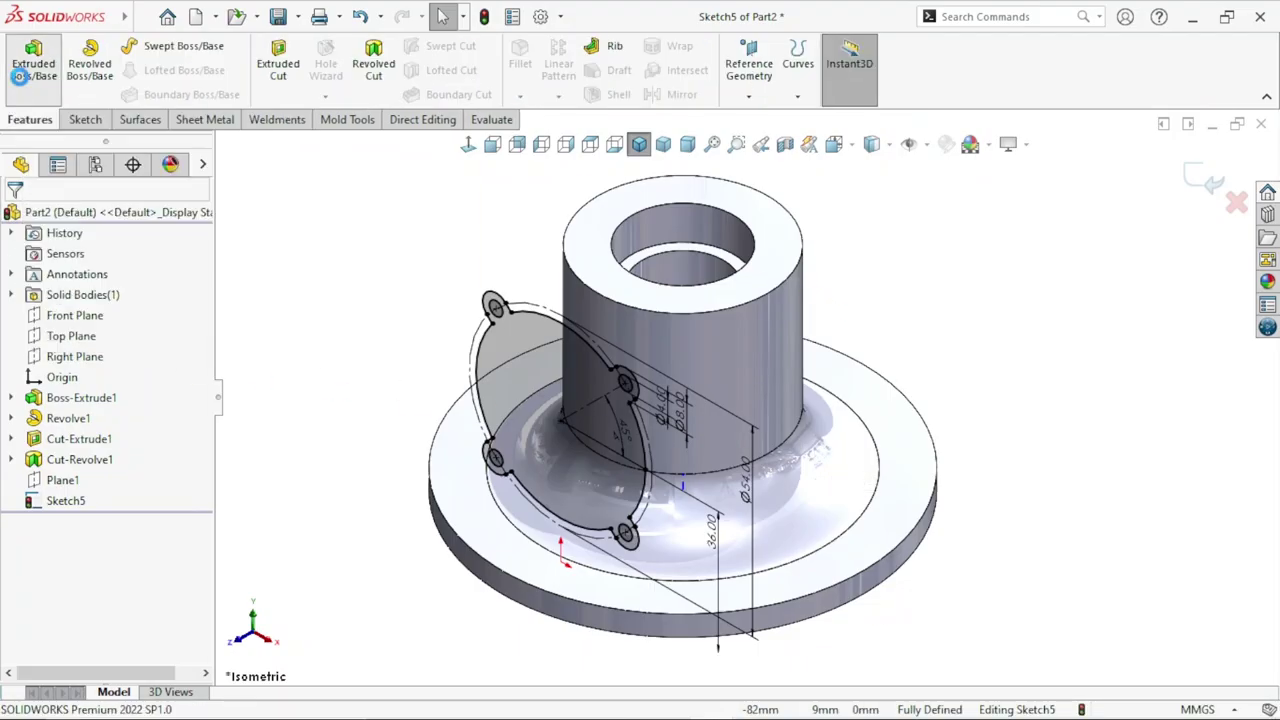
pyautogui.click(20, 77)
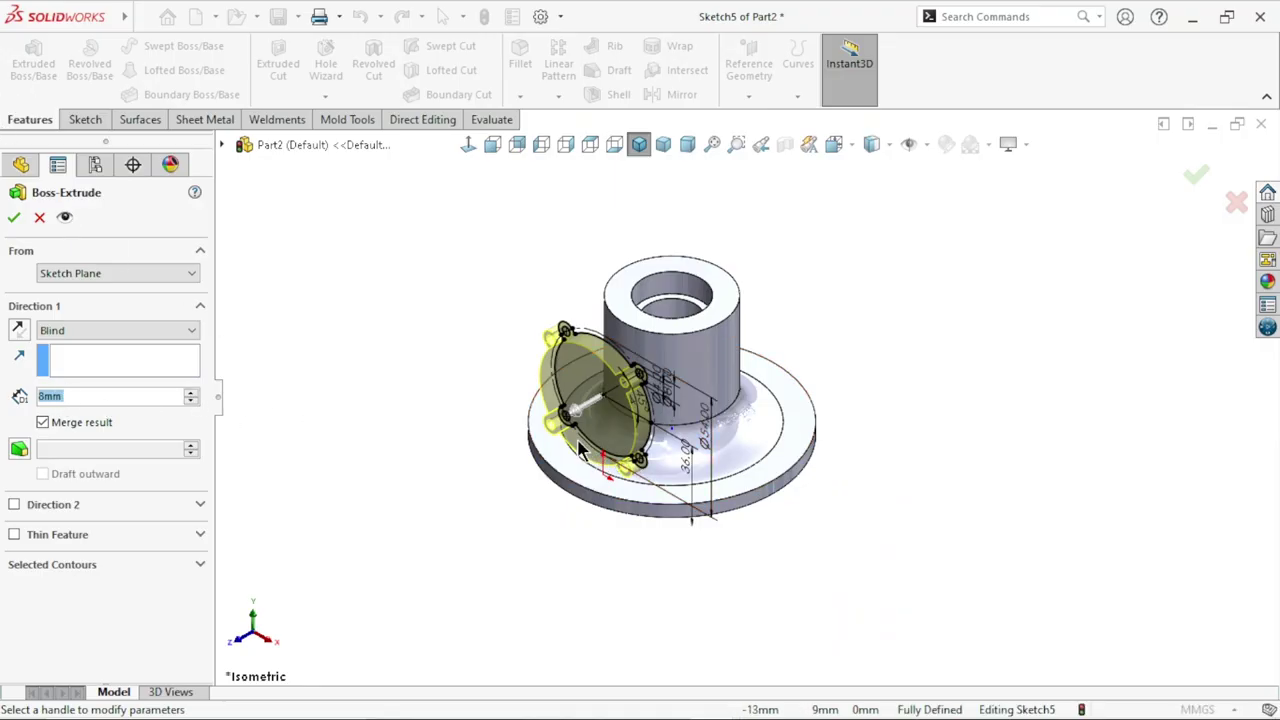
pyautogui.scroll(-2, 580, 450)
pyautogui.moveTo(601, 403); pyautogui.dragTo(503, 432)
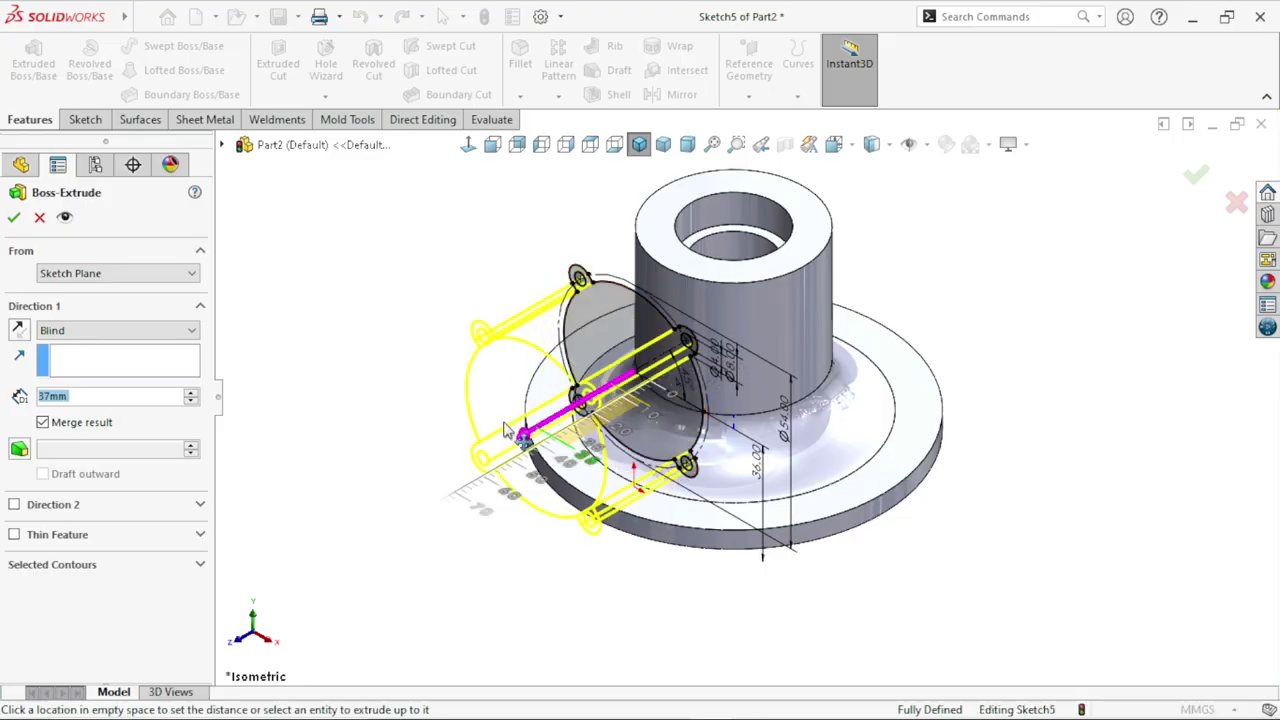
pyautogui.click(17, 335)
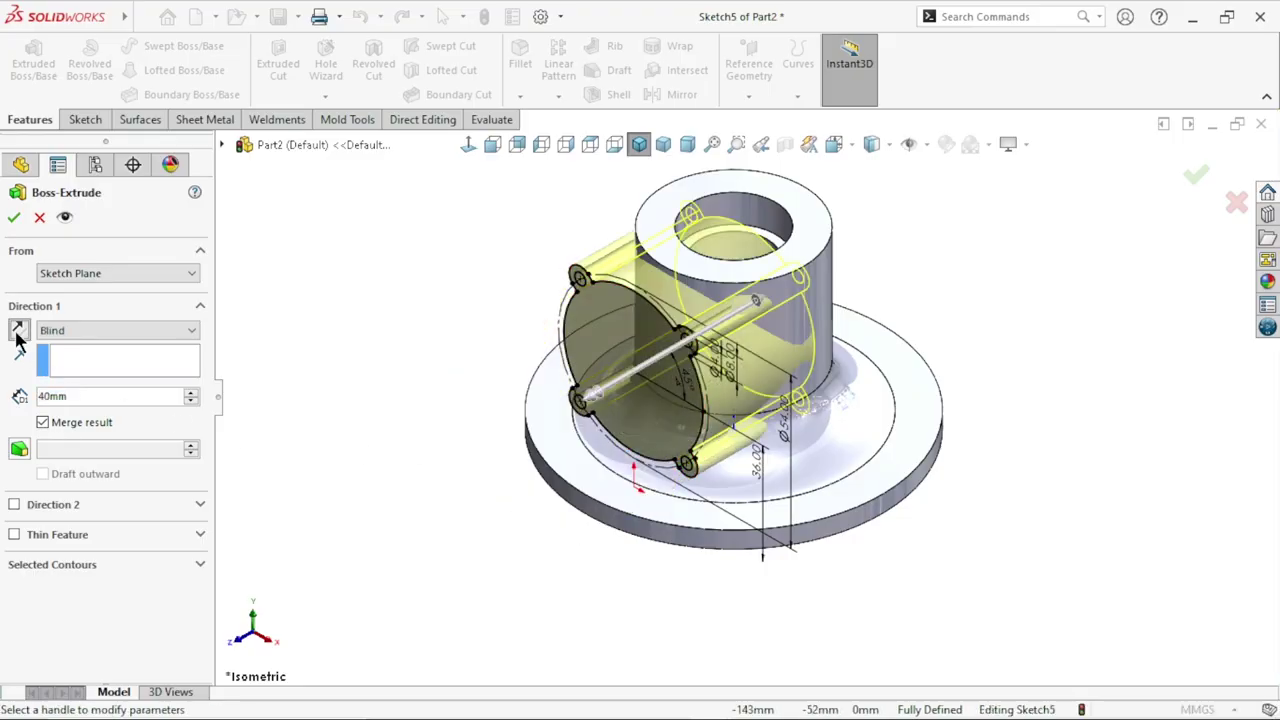
pyautogui.click(145, 332)
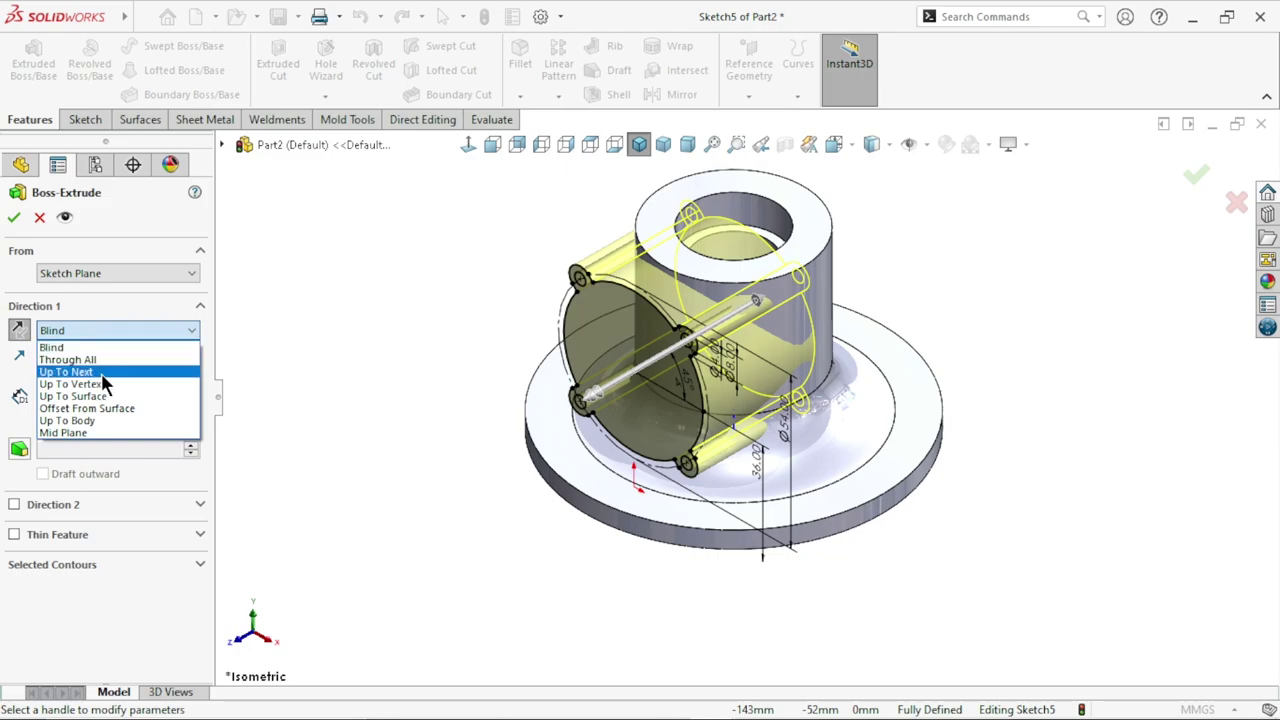
pyautogui.click(70, 371)
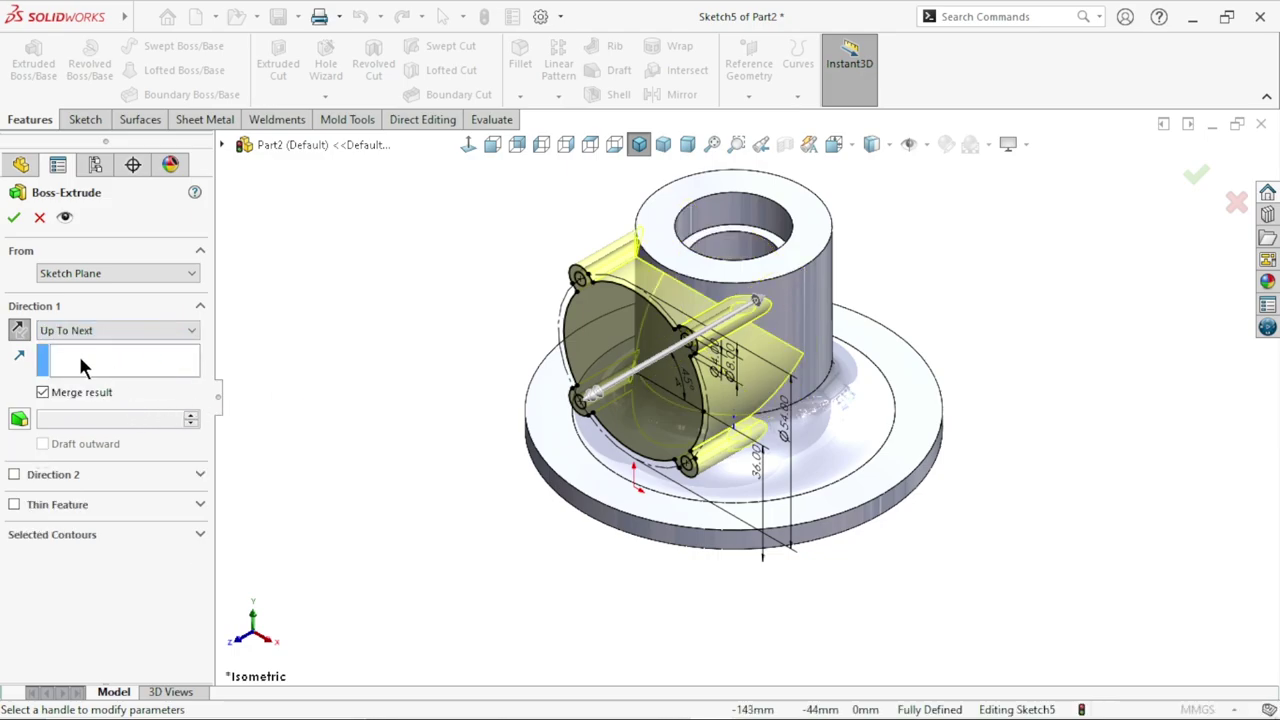
pyautogui.click(13, 218)
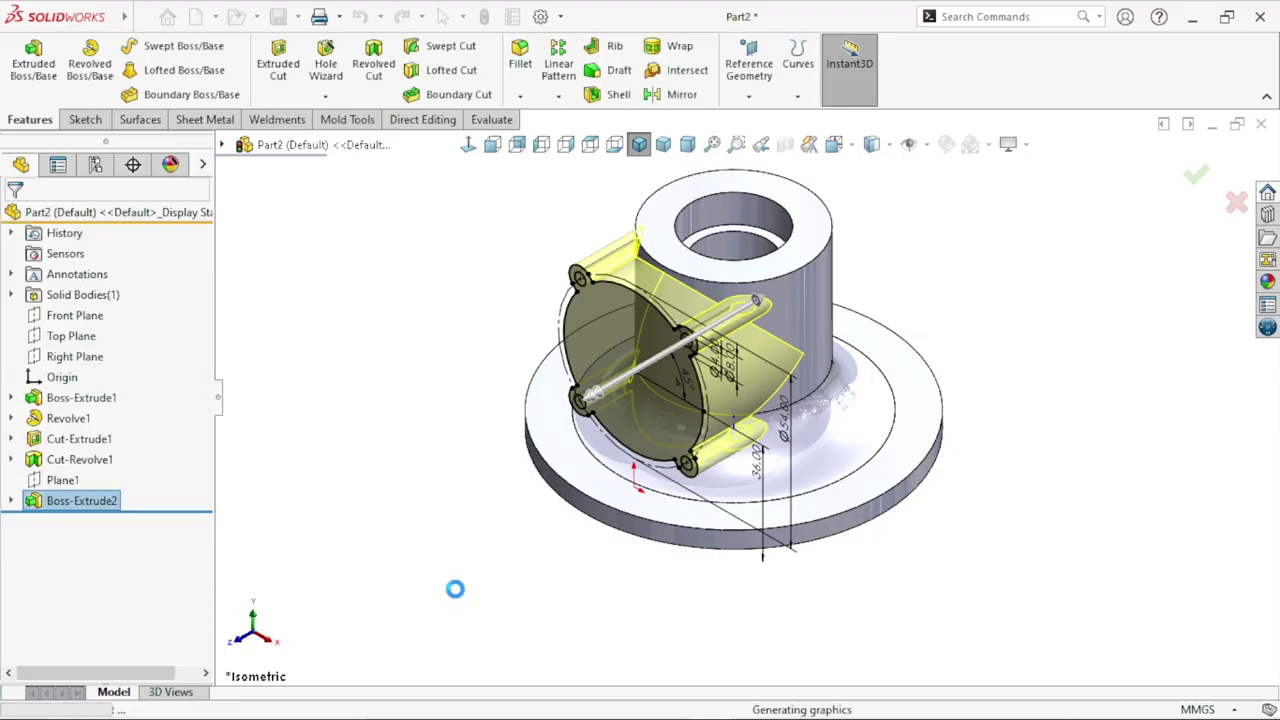
pyautogui.moveTo(458, 603)
pyautogui.mouseDown(button='middle')
pyautogui.moveTo(681, 478)
pyautogui.moveTo(695, 400)
pyautogui.mouseUp(button='middle')
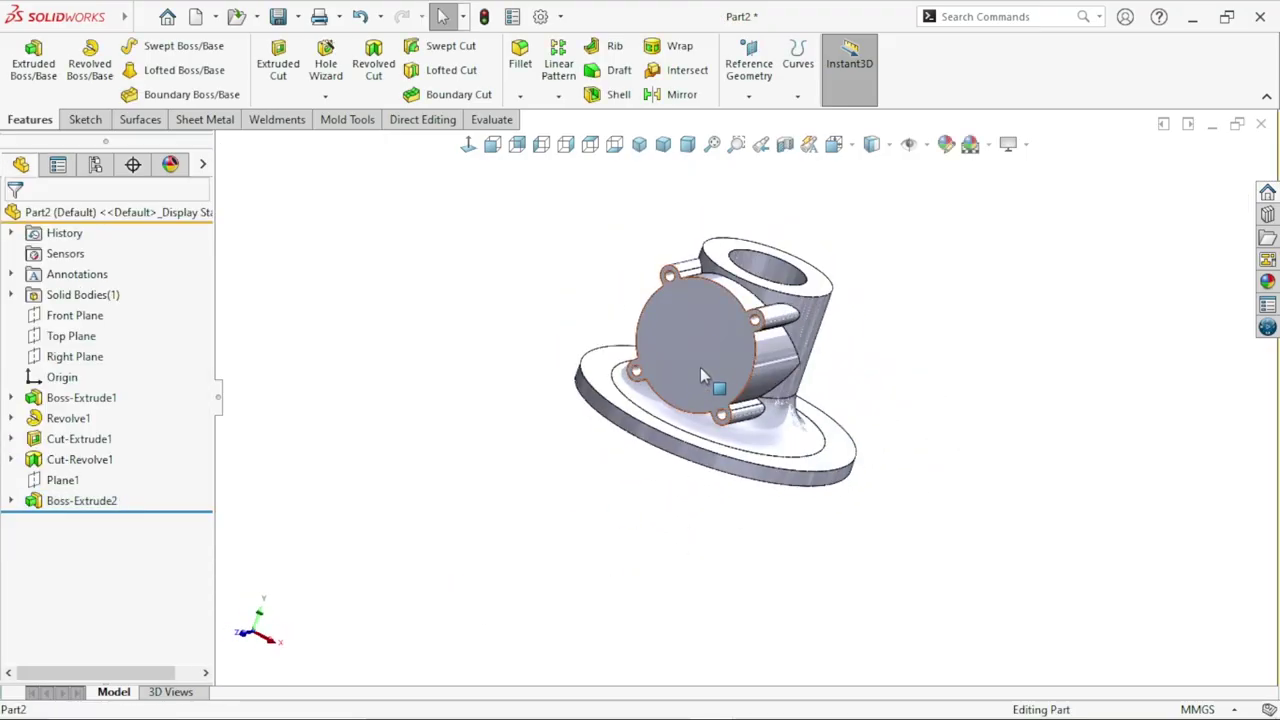
# Step: Start a sketch on the side boss's end face and draw a circle at its centre
pyautogui.click(700, 367)
pyautogui.click(782, 311)
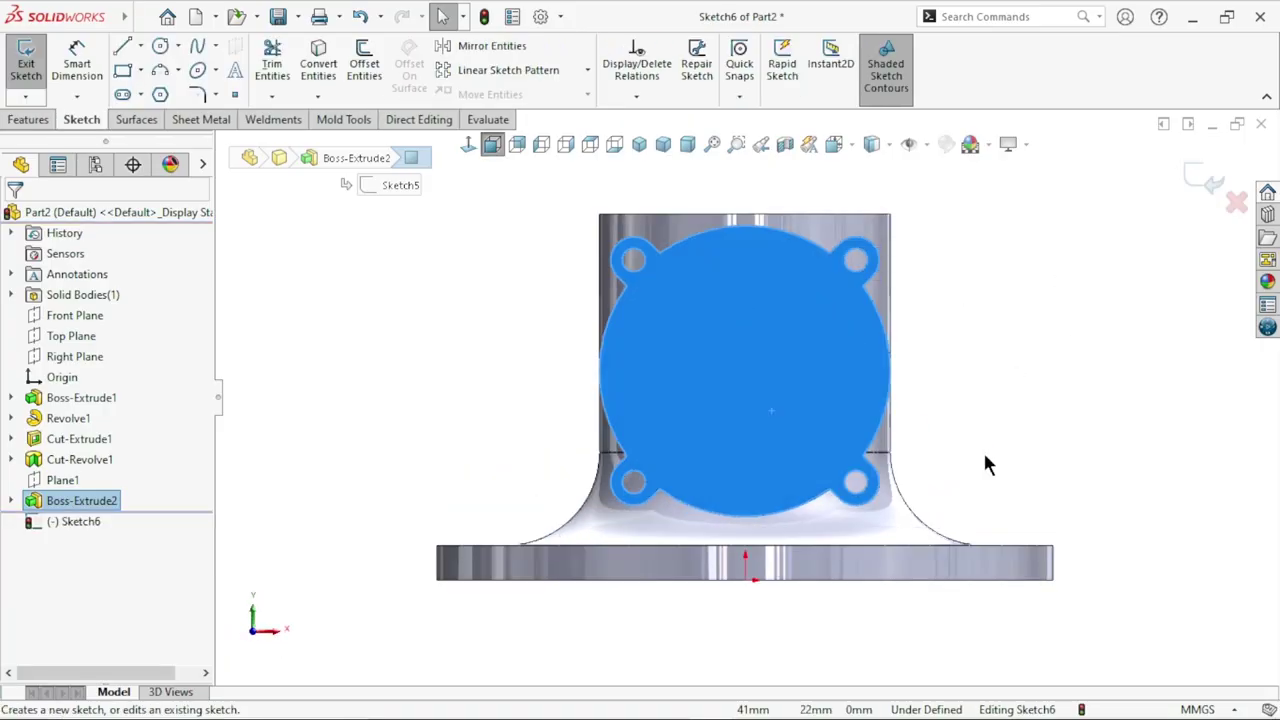
pyautogui.click(160, 50)
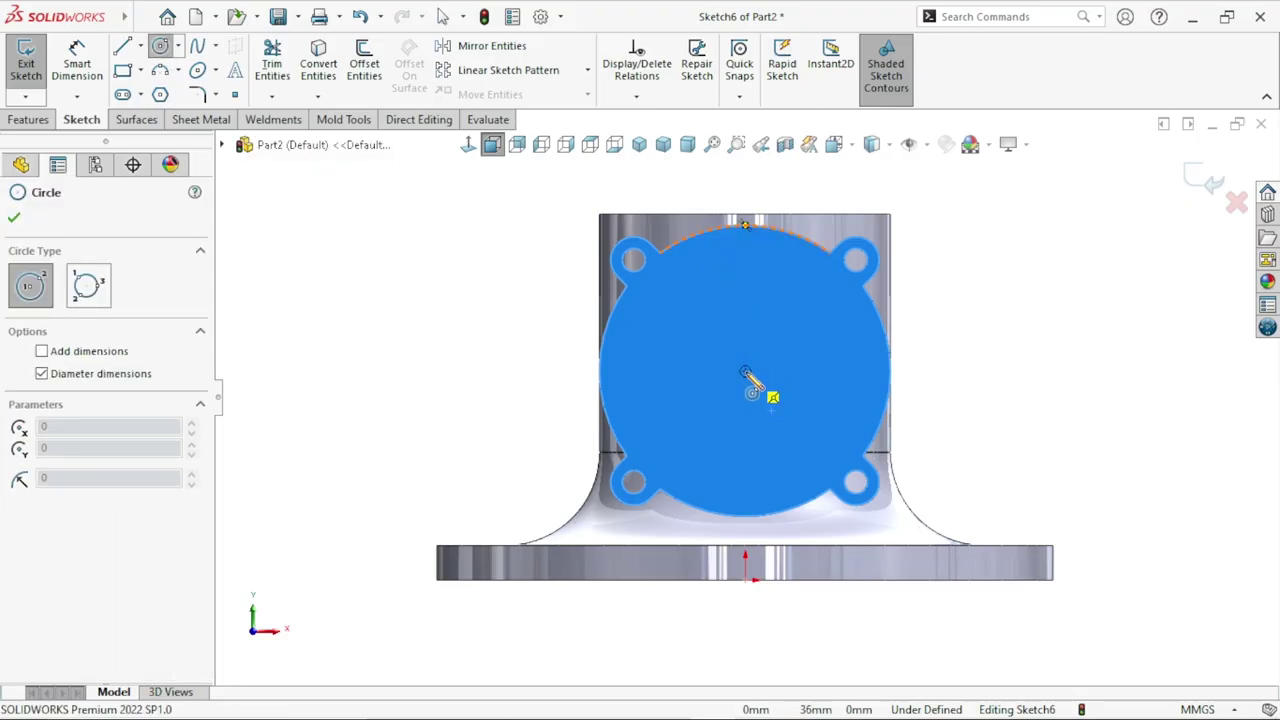
pyautogui.click(745, 371)
pyautogui.click(745, 266)
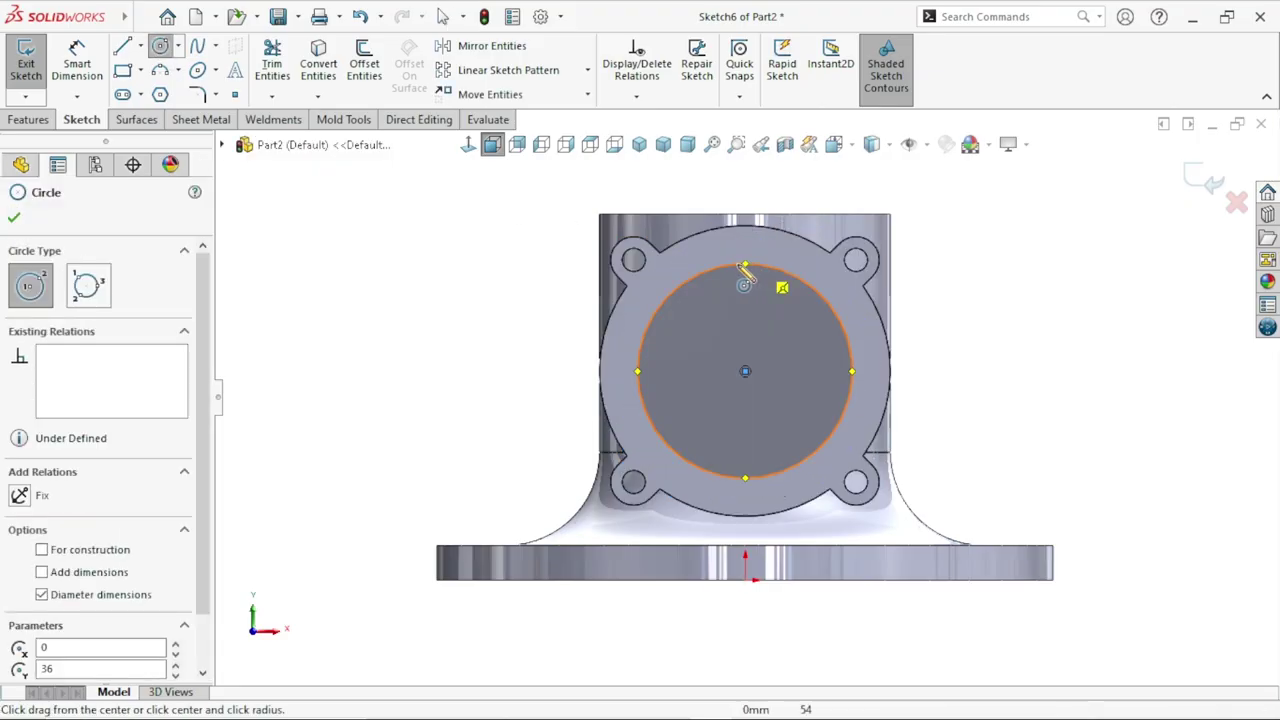
# Step: Dimension the circle to a 42 diameter
pyautogui.click(76, 63)
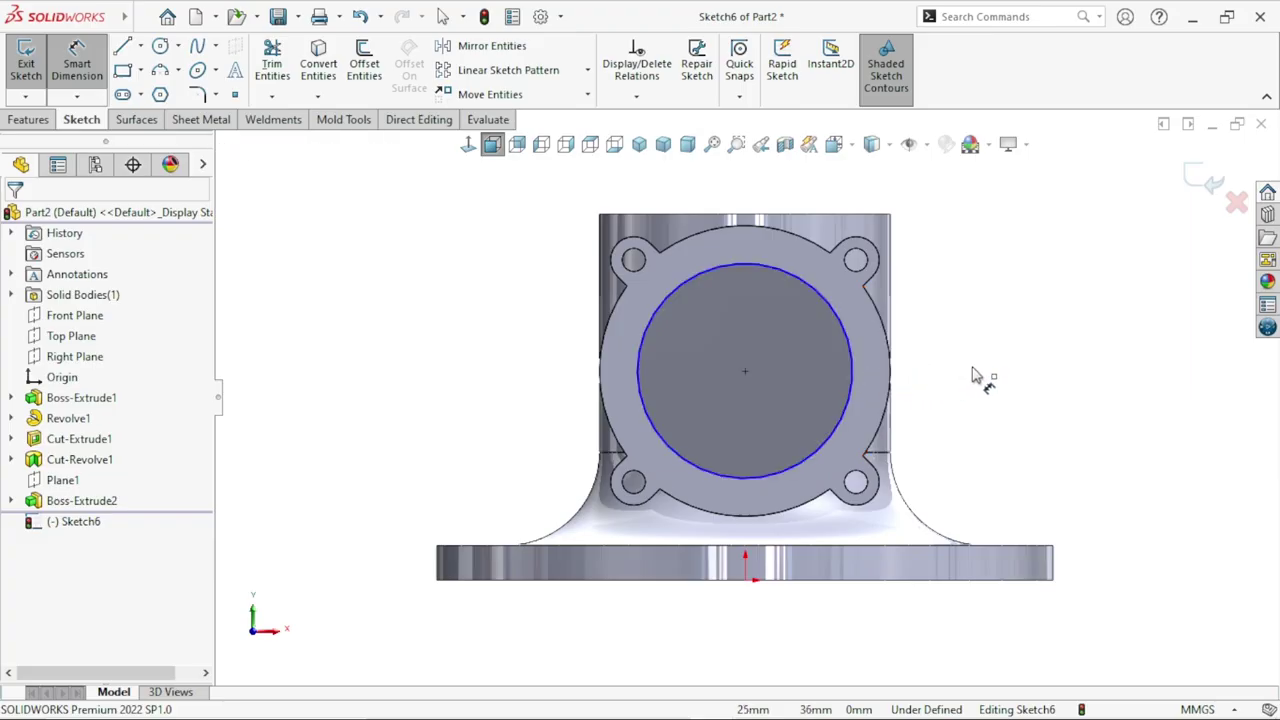
pyautogui.click(850, 370)
pyautogui.click(958, 377)
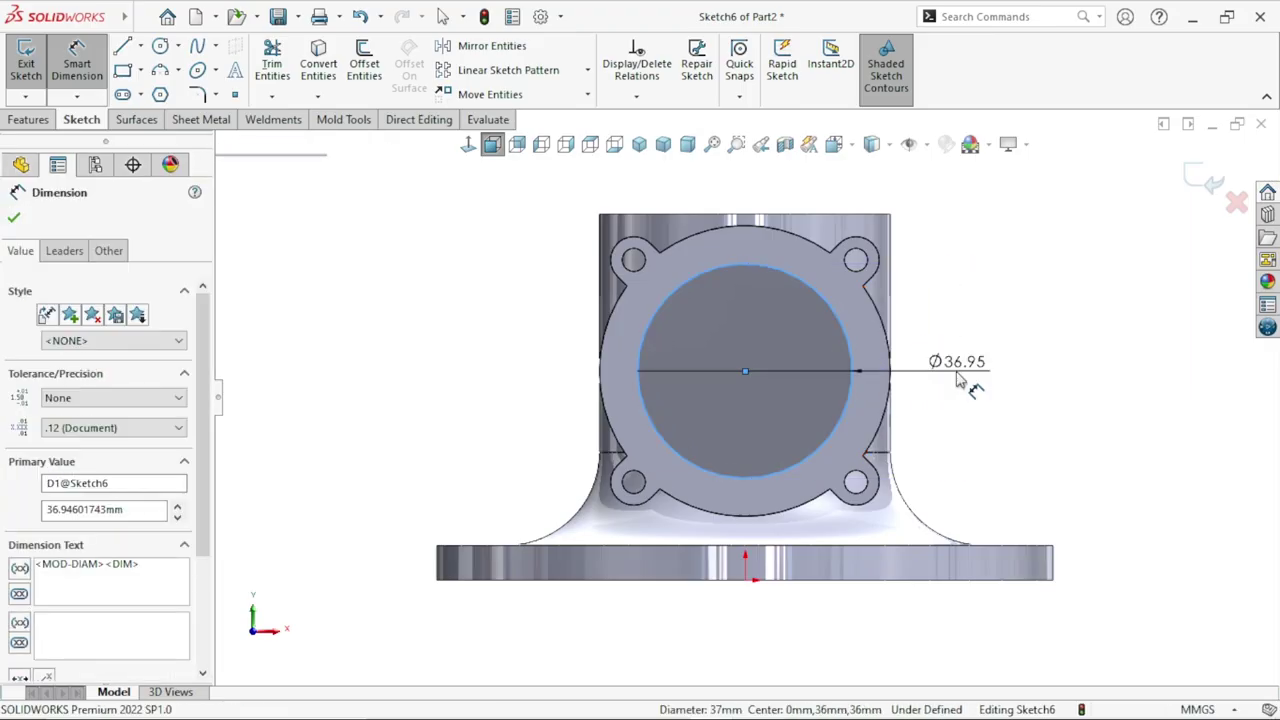
pyautogui.click(955, 375)
pyautogui.write('42')
pyautogui.press('Return')
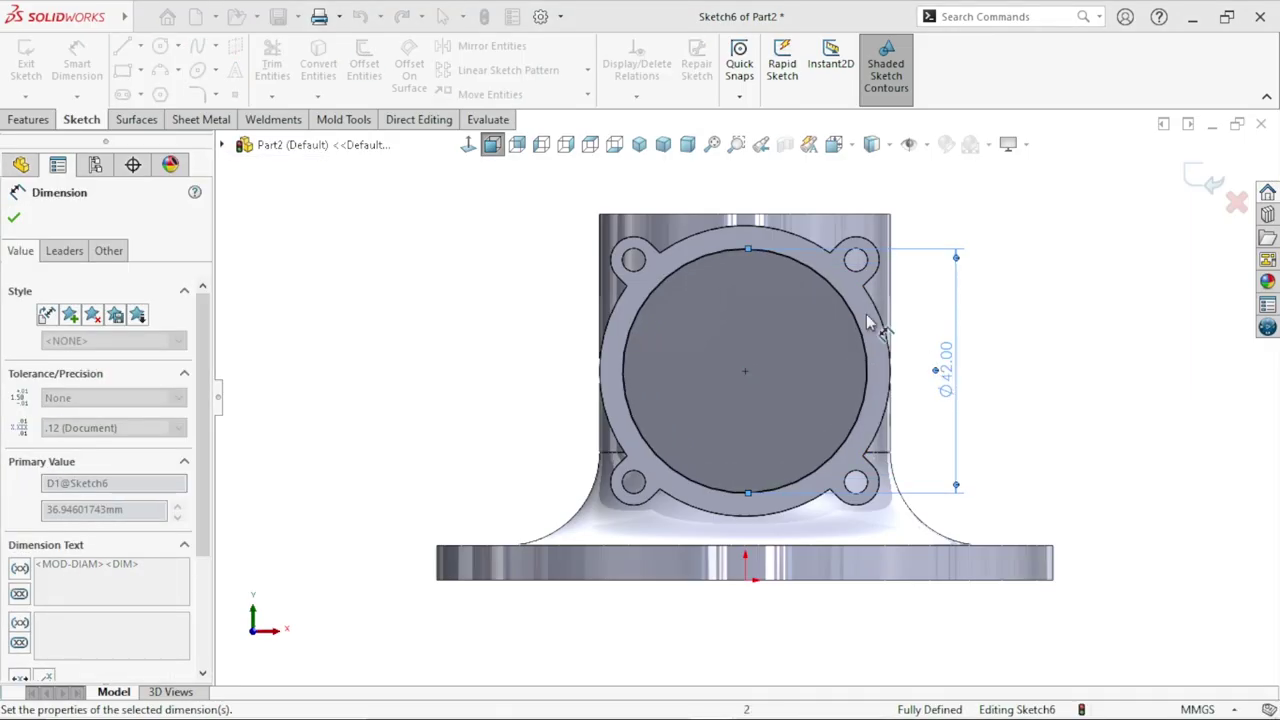
pyautogui.press('Escape')
pyautogui.click(30, 119)
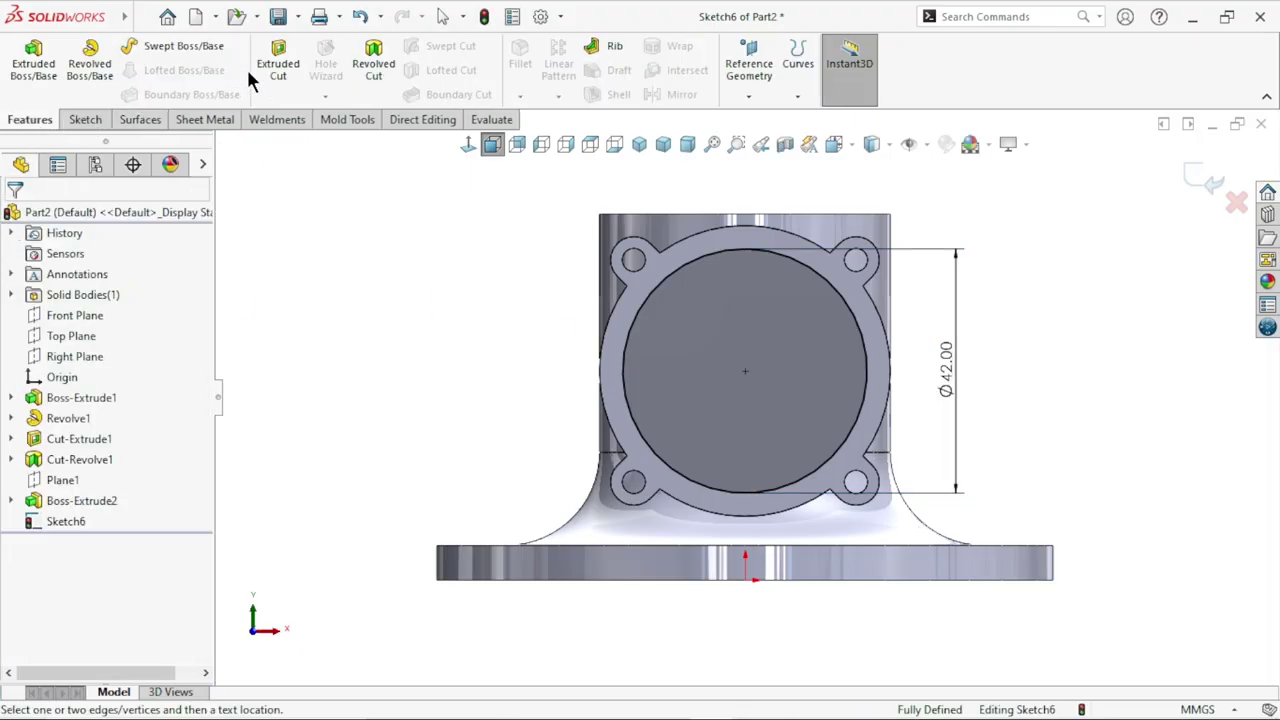
# Step: Cut the Ø42 circle 16 mm deep (Blind) into the side boss
pyautogui.click(272, 66)
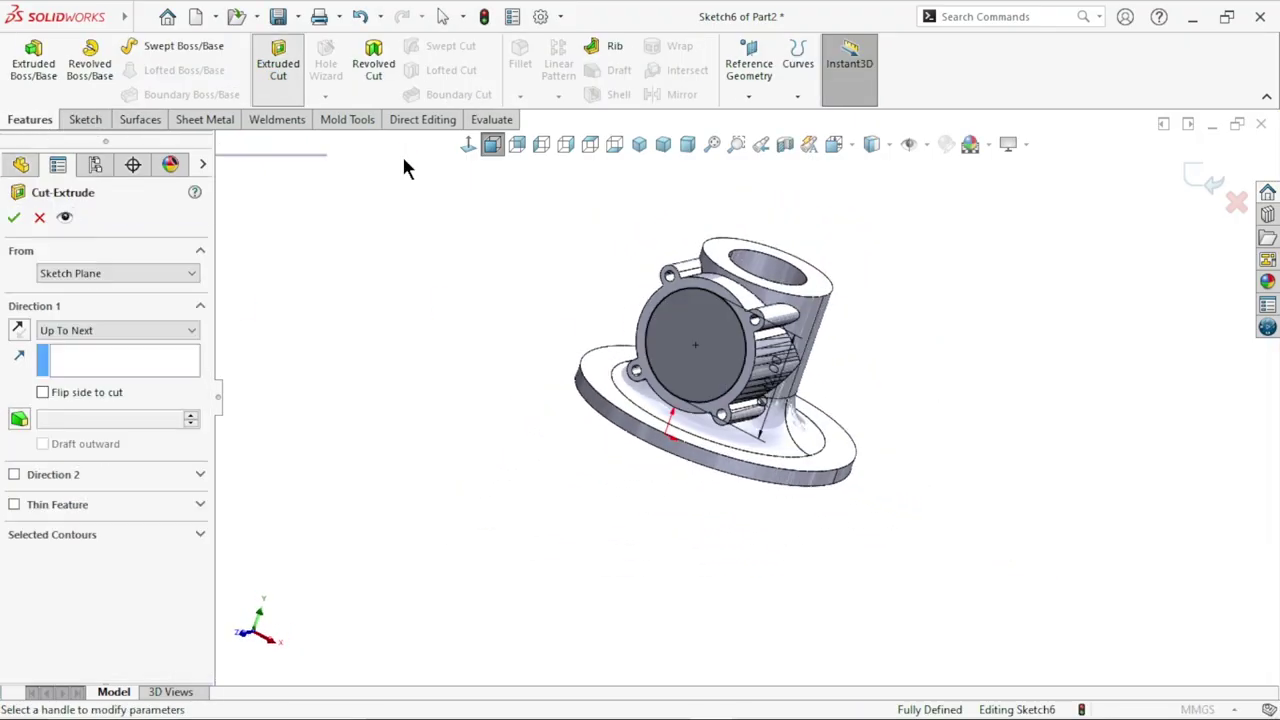
pyautogui.click(72, 334)
pyautogui.click(72, 346)
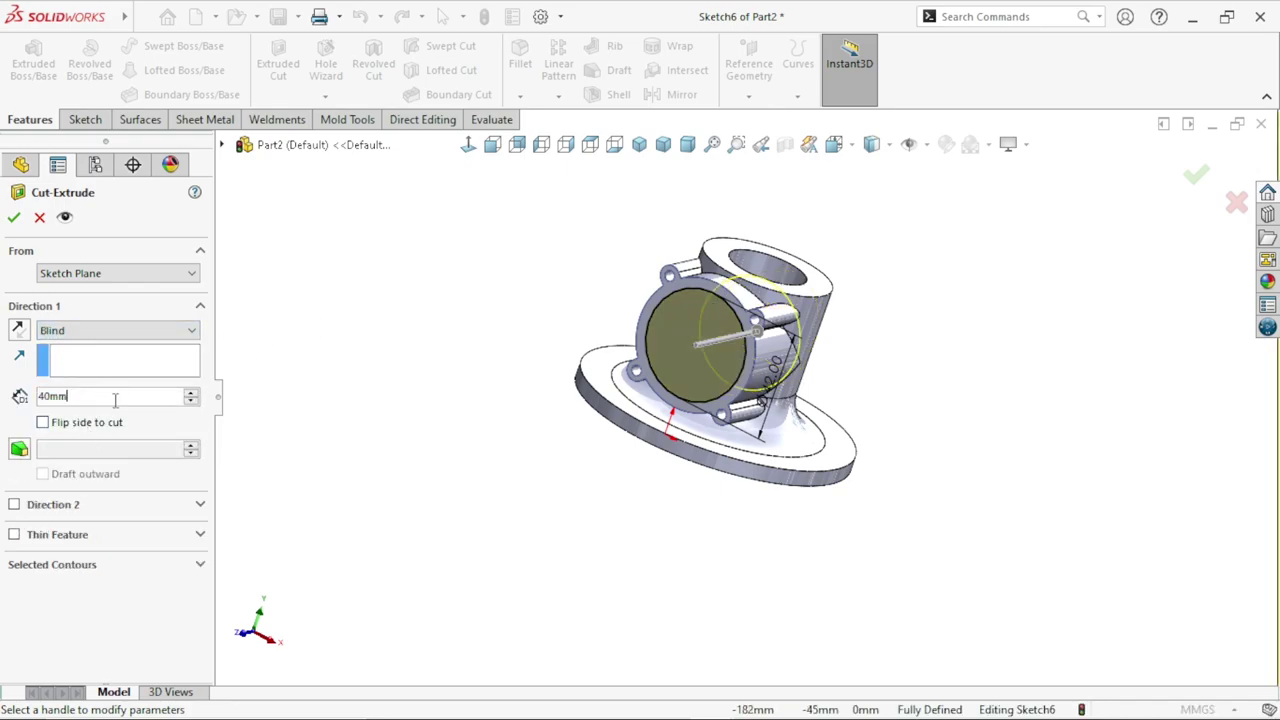
pyautogui.write('16')
pyautogui.press('Return')
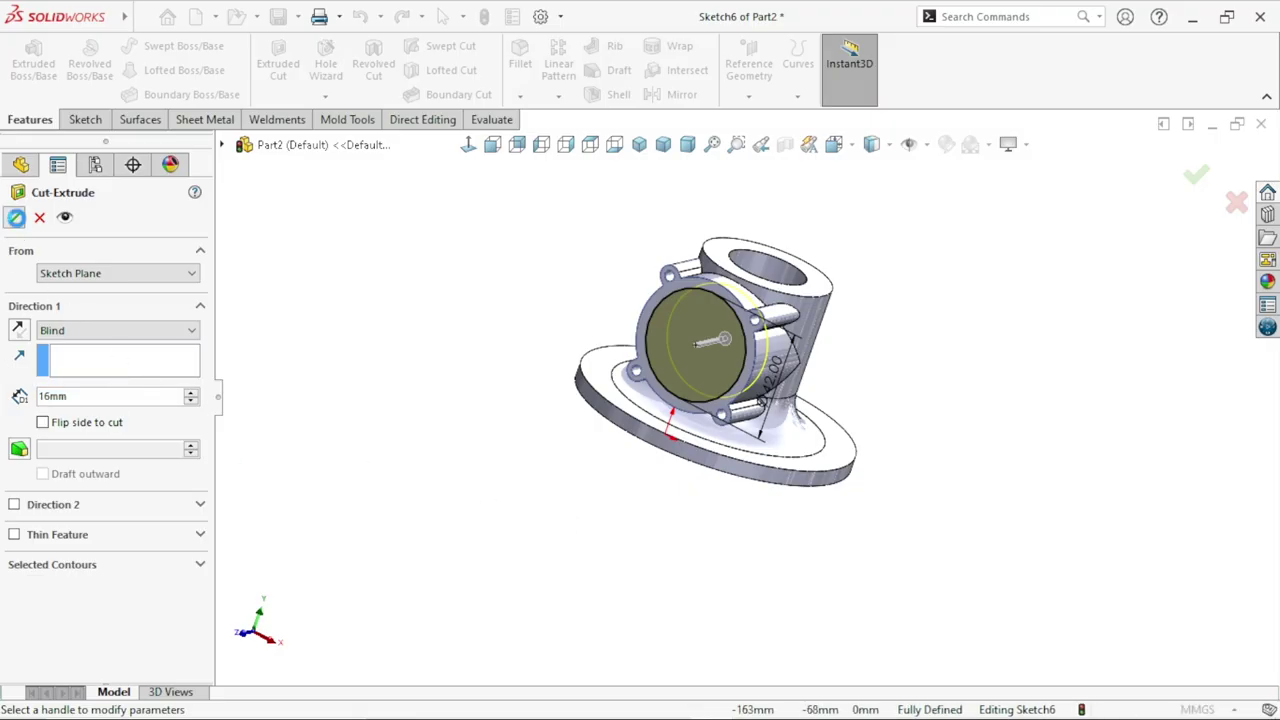
pyautogui.press('Return')
pyautogui.moveTo(580, 526)
pyautogui.mouseDown(button='middle')
pyautogui.moveTo(580, 305)
pyautogui.moveTo(708, 388)
pyautogui.mouseUp(button='middle')
pyautogui.click(708, 388)
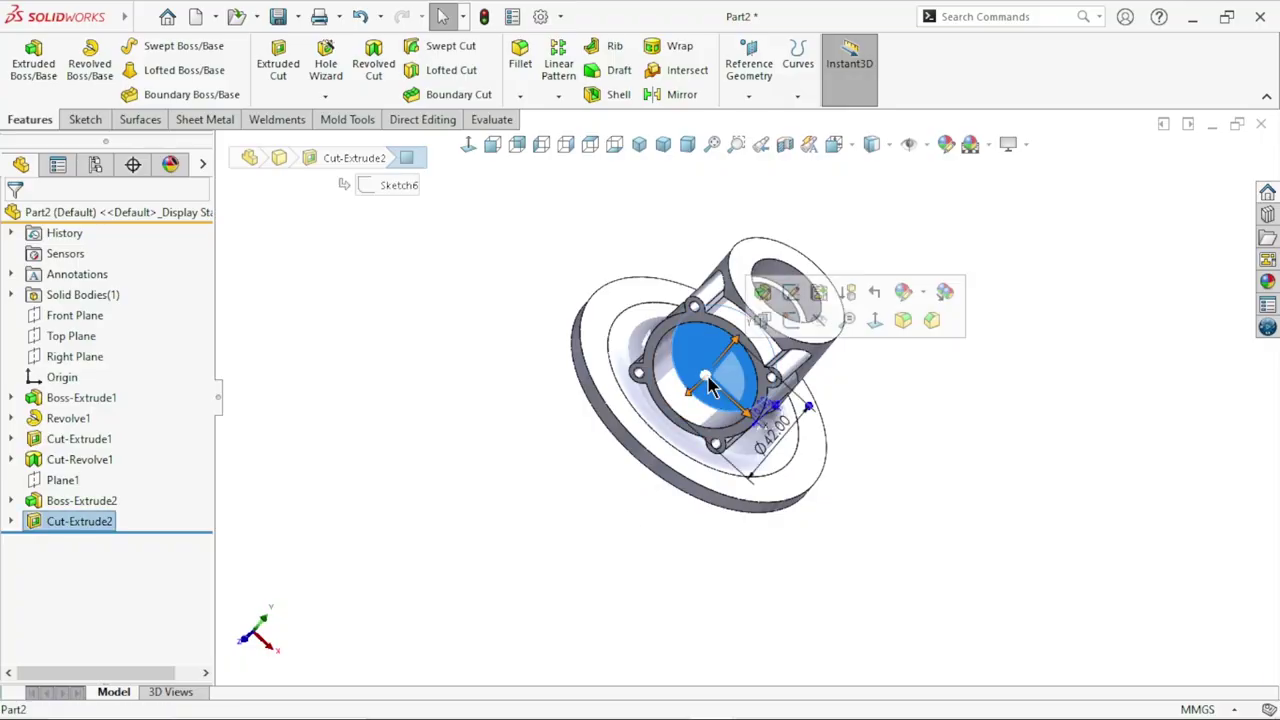
# Step: Sketch a centred Ø28 circle on the pocket floor
pyautogui.click(788, 318)
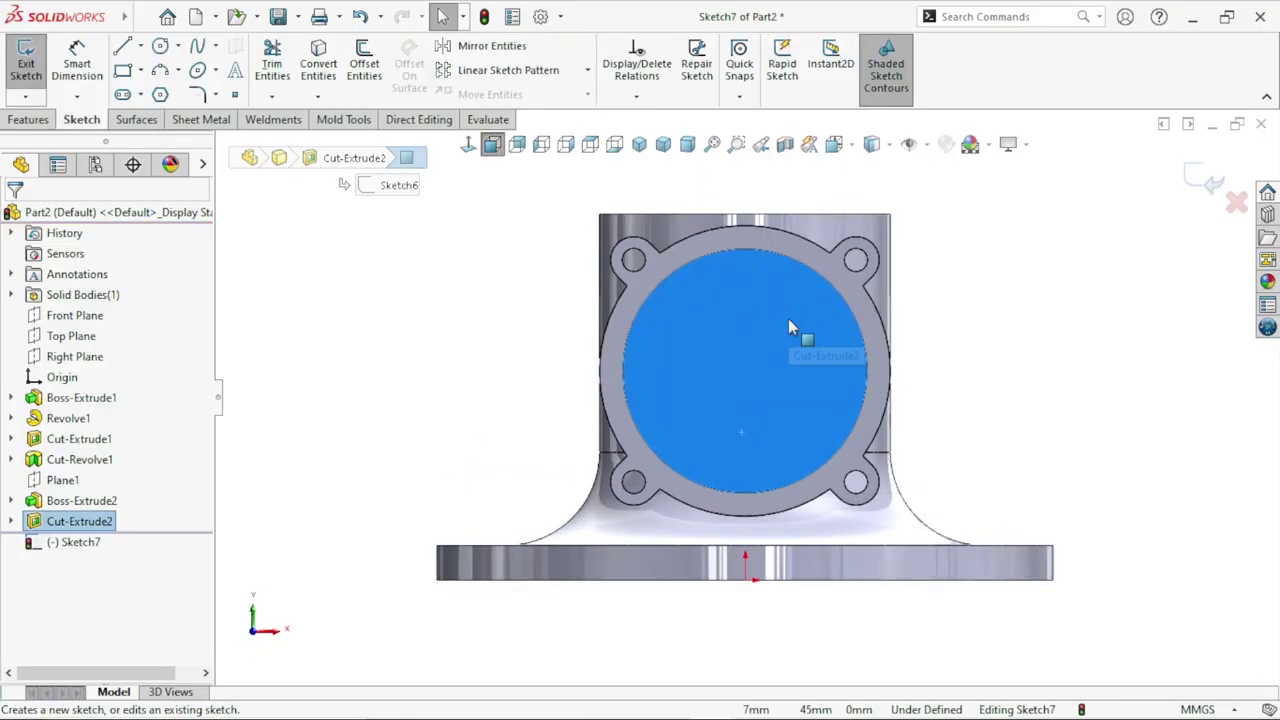
pyautogui.moveTo(60, 16)
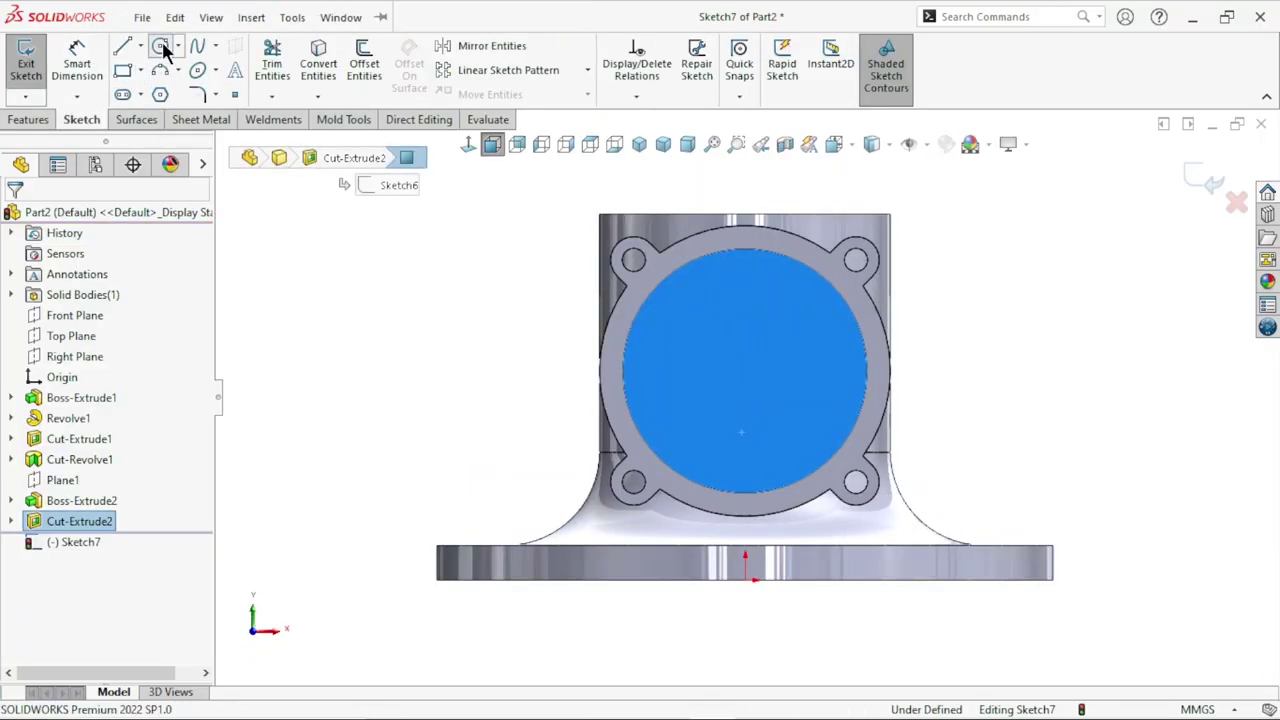
pyautogui.click(161, 47)
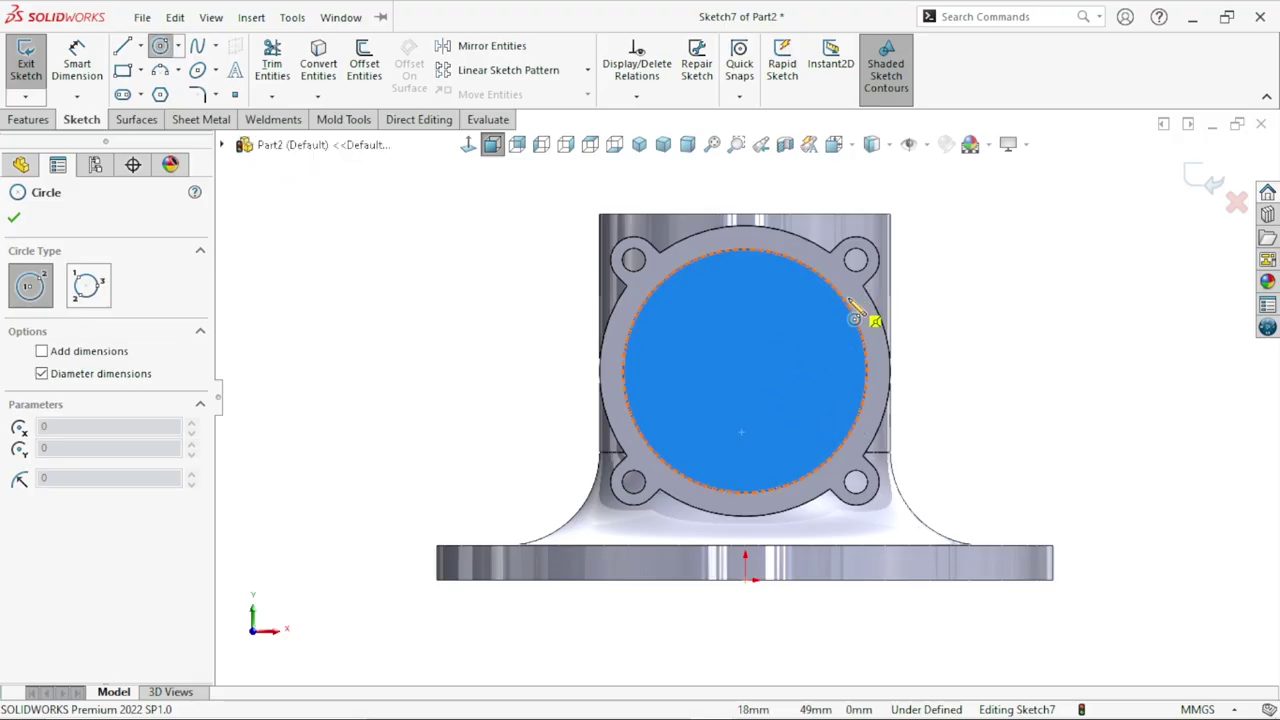
pyautogui.click(745, 371)
pyautogui.click(786, 307)
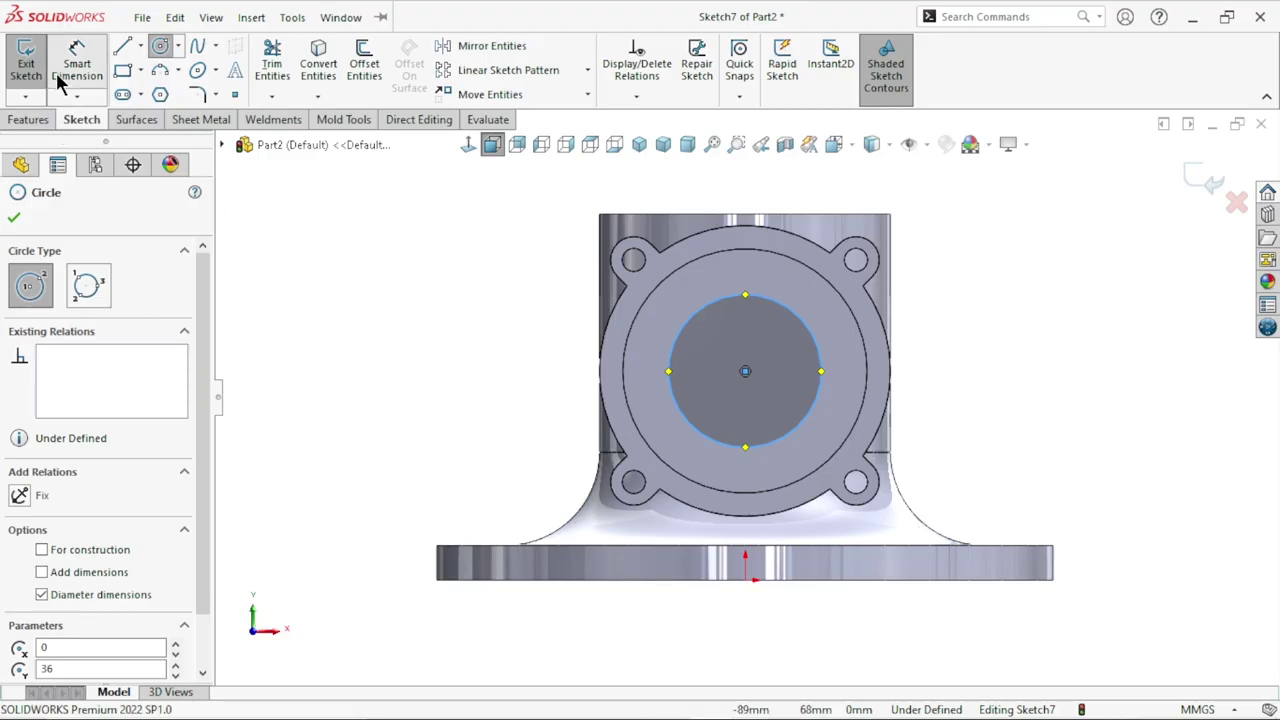
pyautogui.click(57, 74)
pyautogui.click(824, 380)
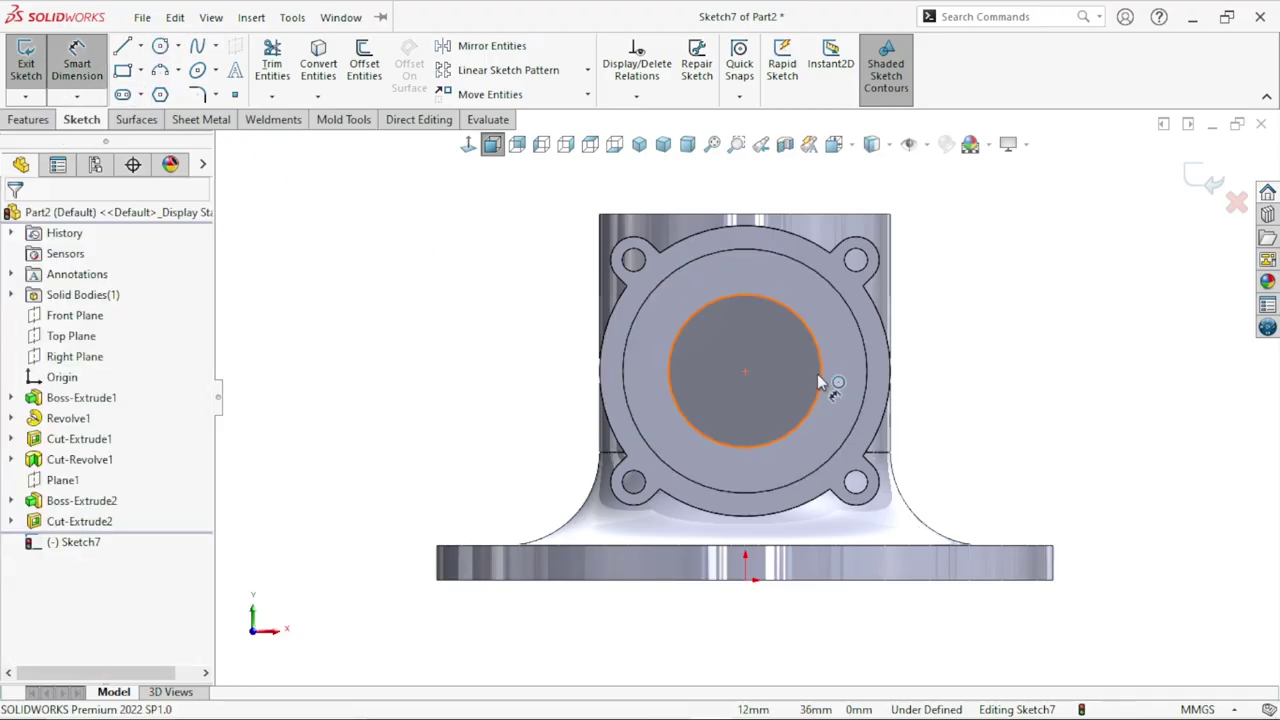
pyautogui.click(932, 392)
pyautogui.write('28')
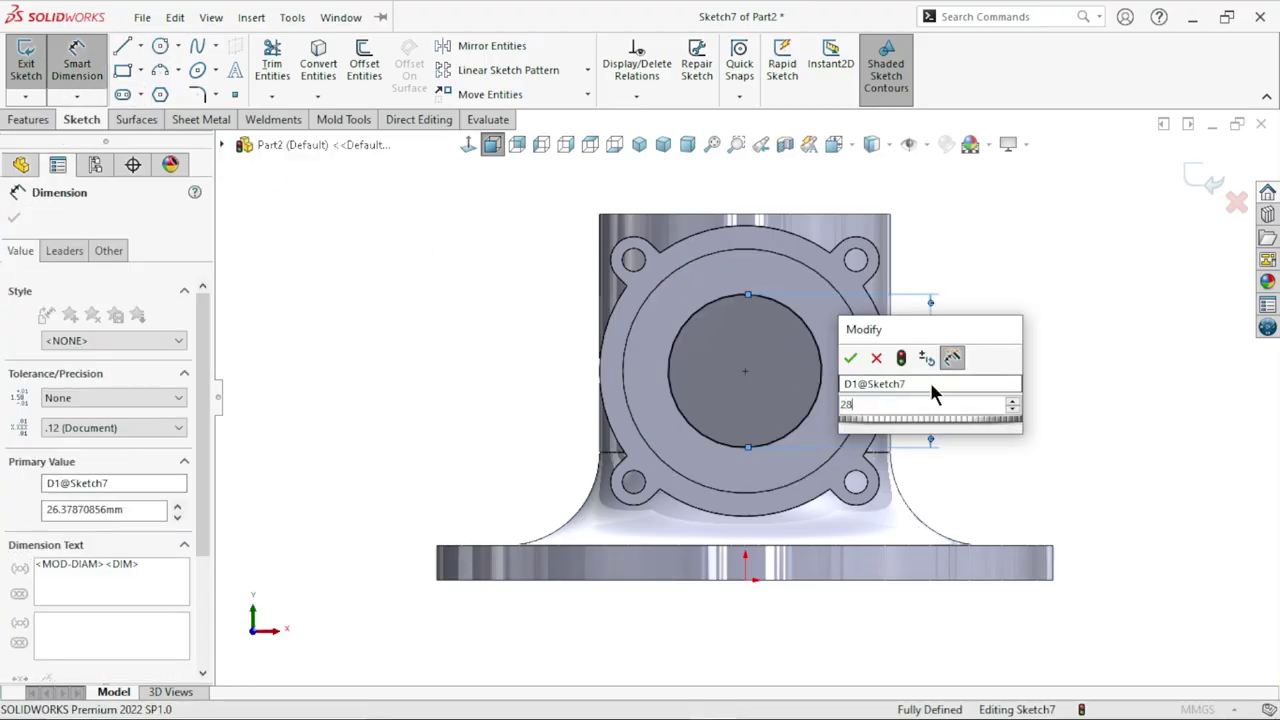
pyautogui.press('Return')
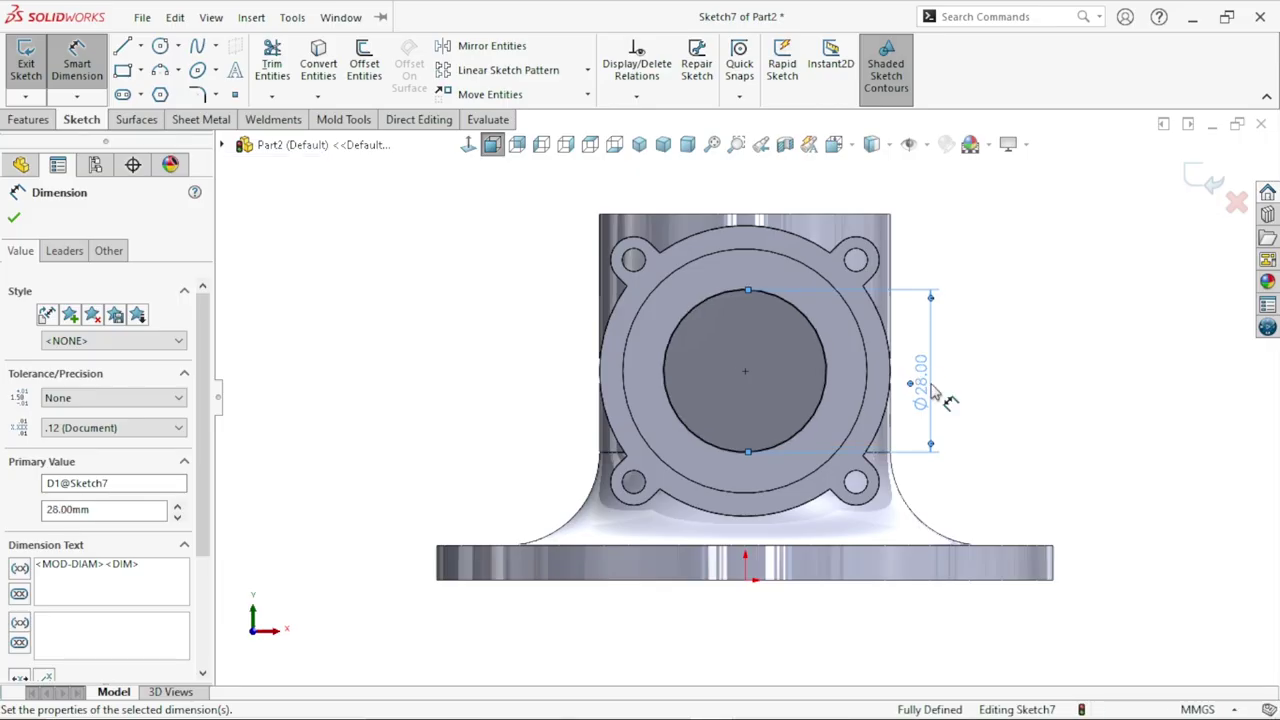
pyautogui.click(1063, 349)
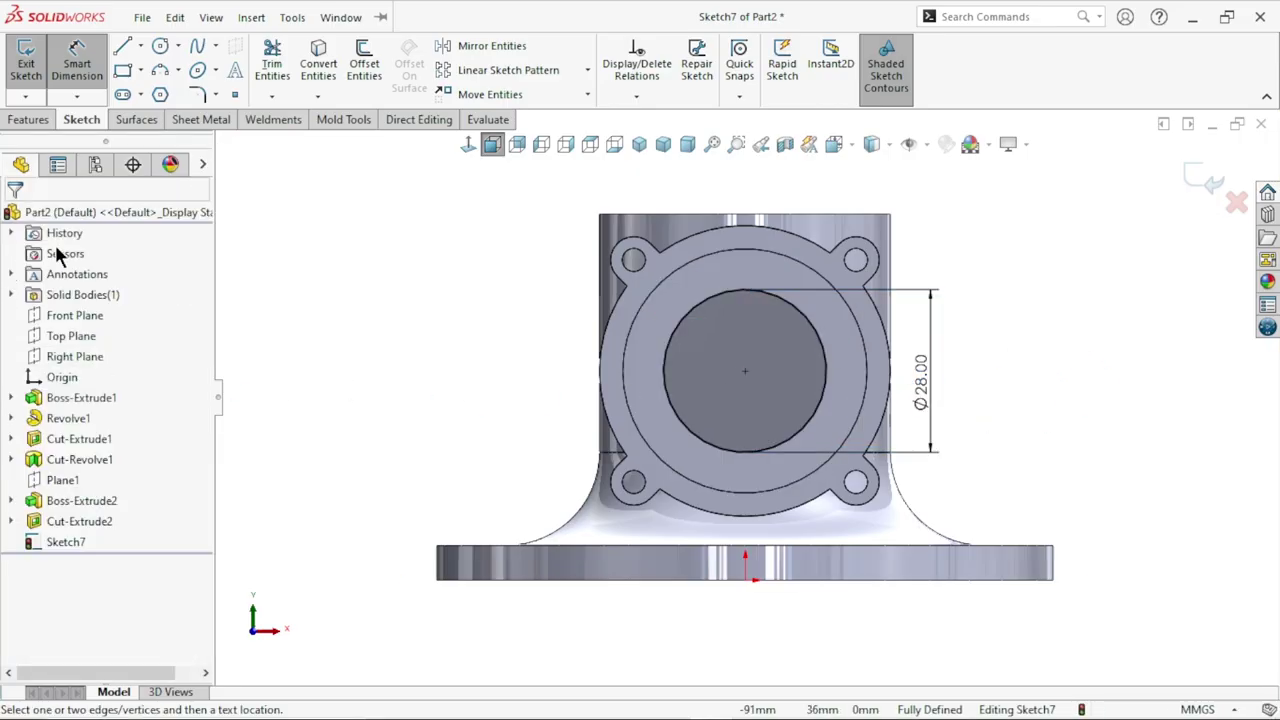
# Step: Extrude the Ø28 circle as a 6 mm blind boss
pyautogui.click(26, 120)
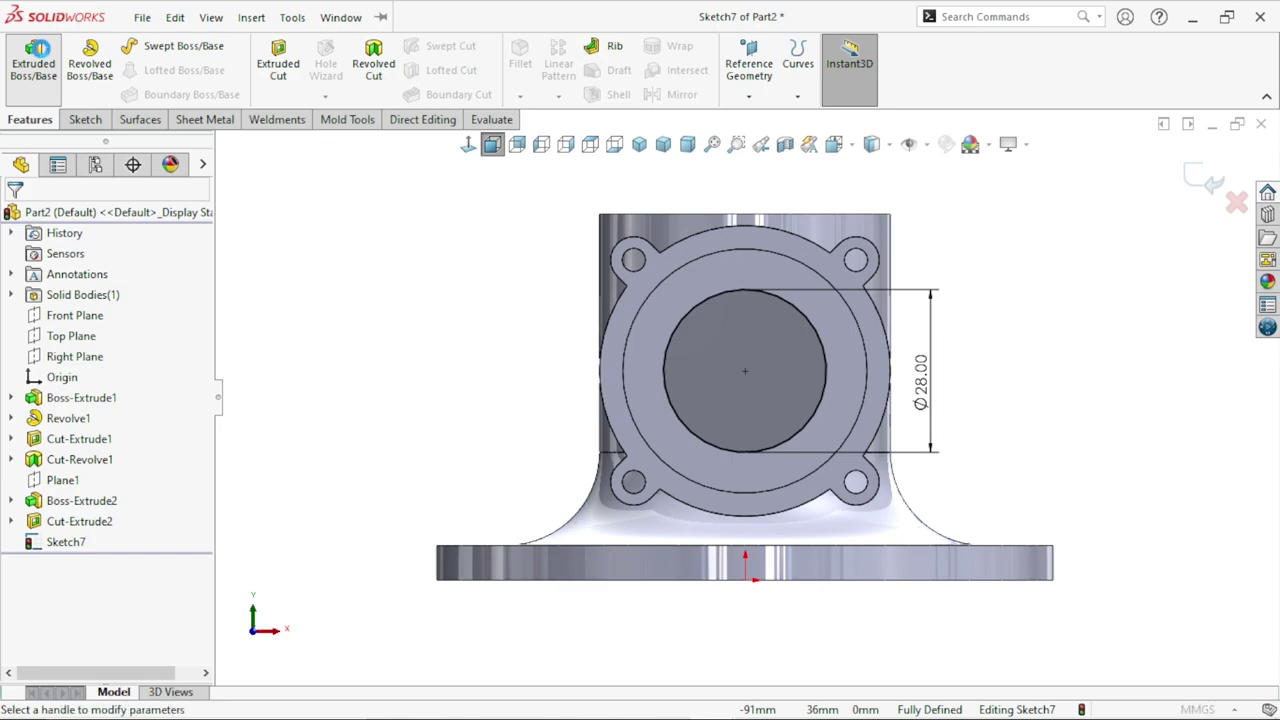
pyautogui.click(38, 62)
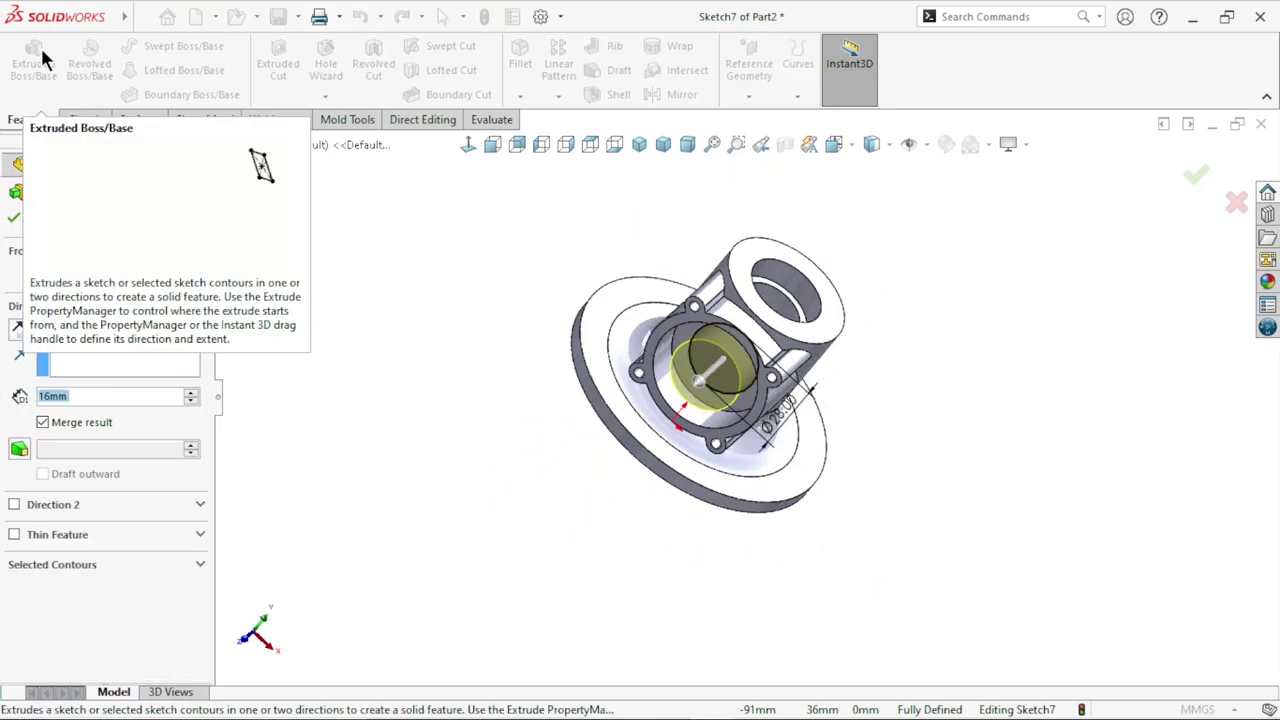
pyautogui.write('6')
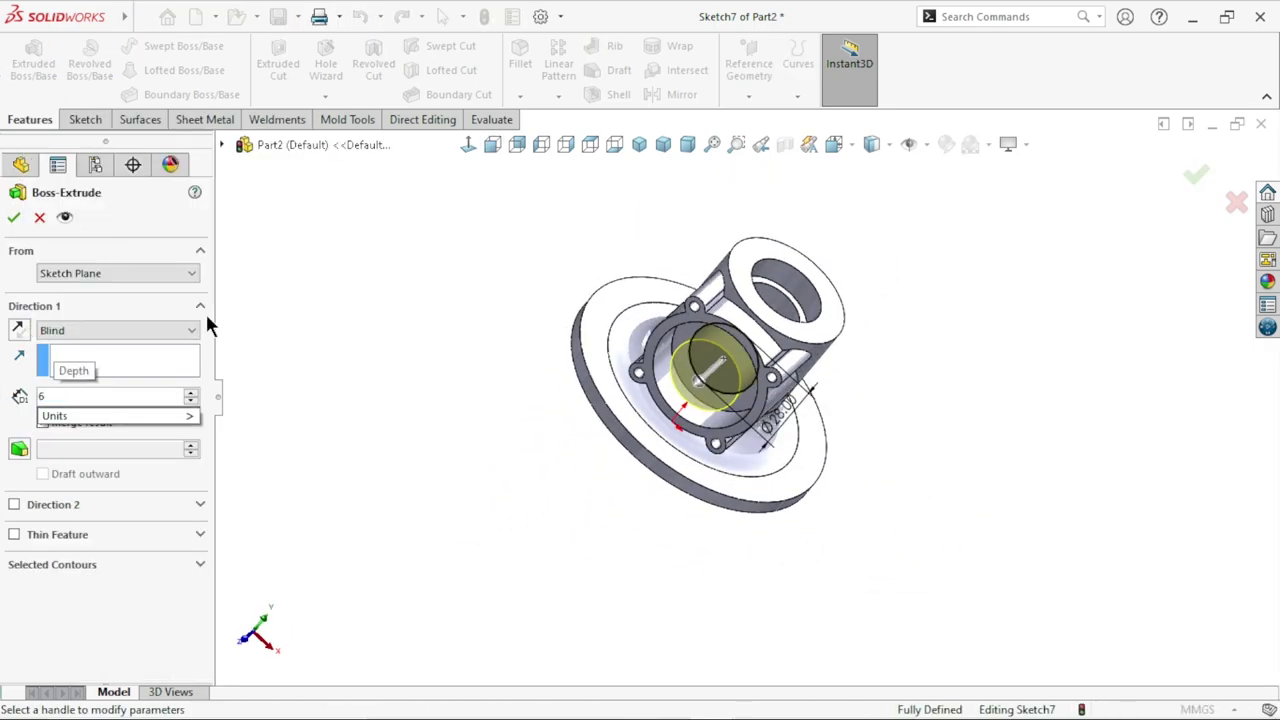
pyautogui.press('Return')
pyautogui.click(14, 217)
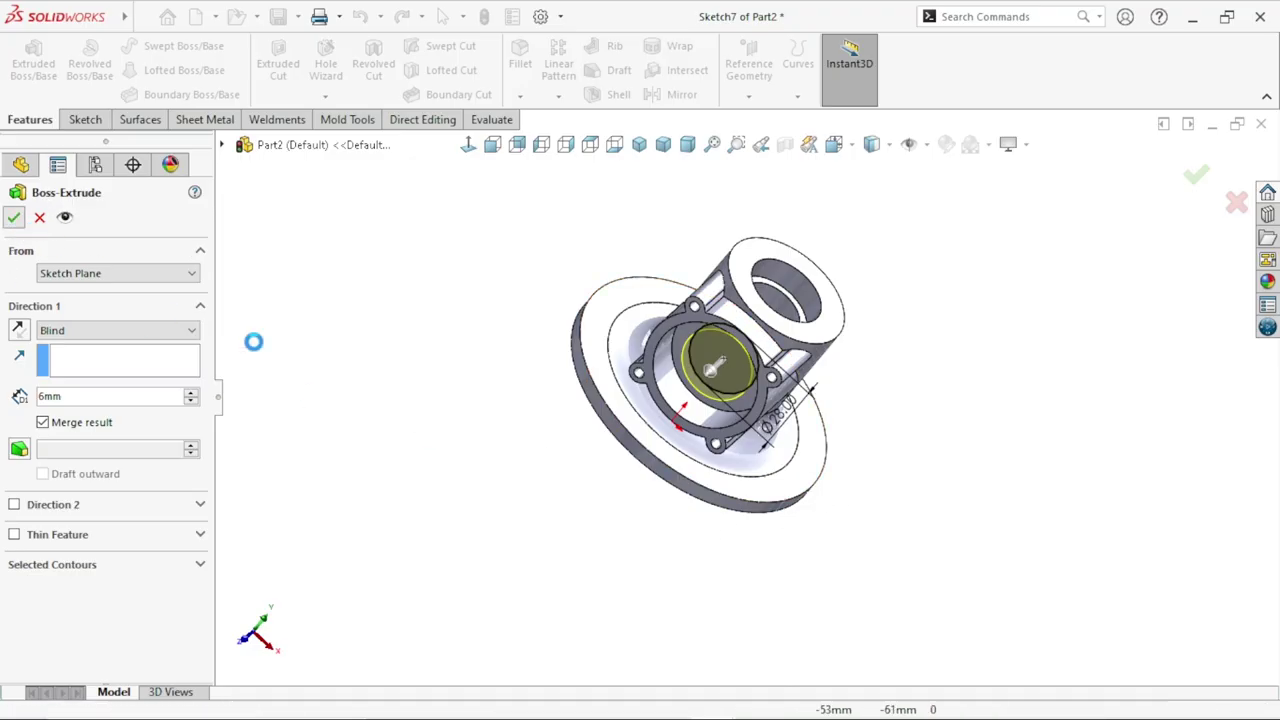
pyautogui.scroll(-2, 760, 385)
pyautogui.moveTo(757, 385); pyautogui.dragTo(962, 483, button='middle')
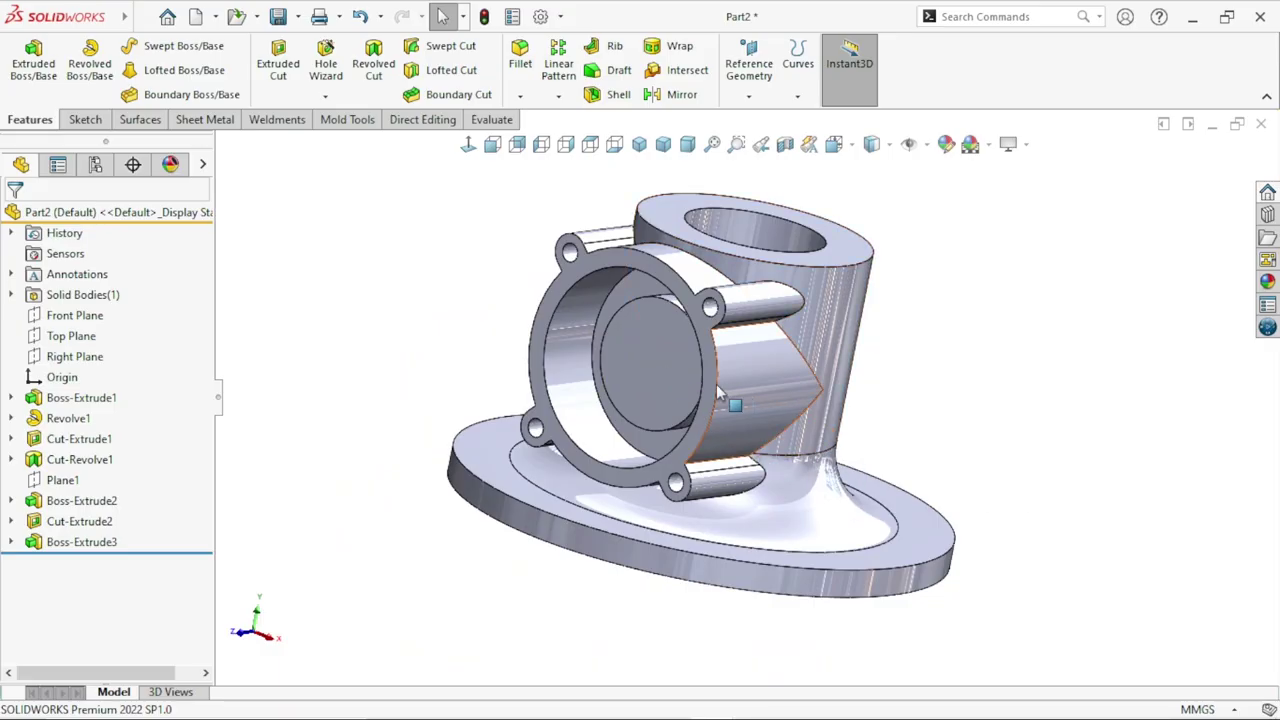
# Step: Sketch a centred small circle on the new boss's end face and dimension its diameter
pyautogui.click(651, 375)
pyautogui.click(731, 310)
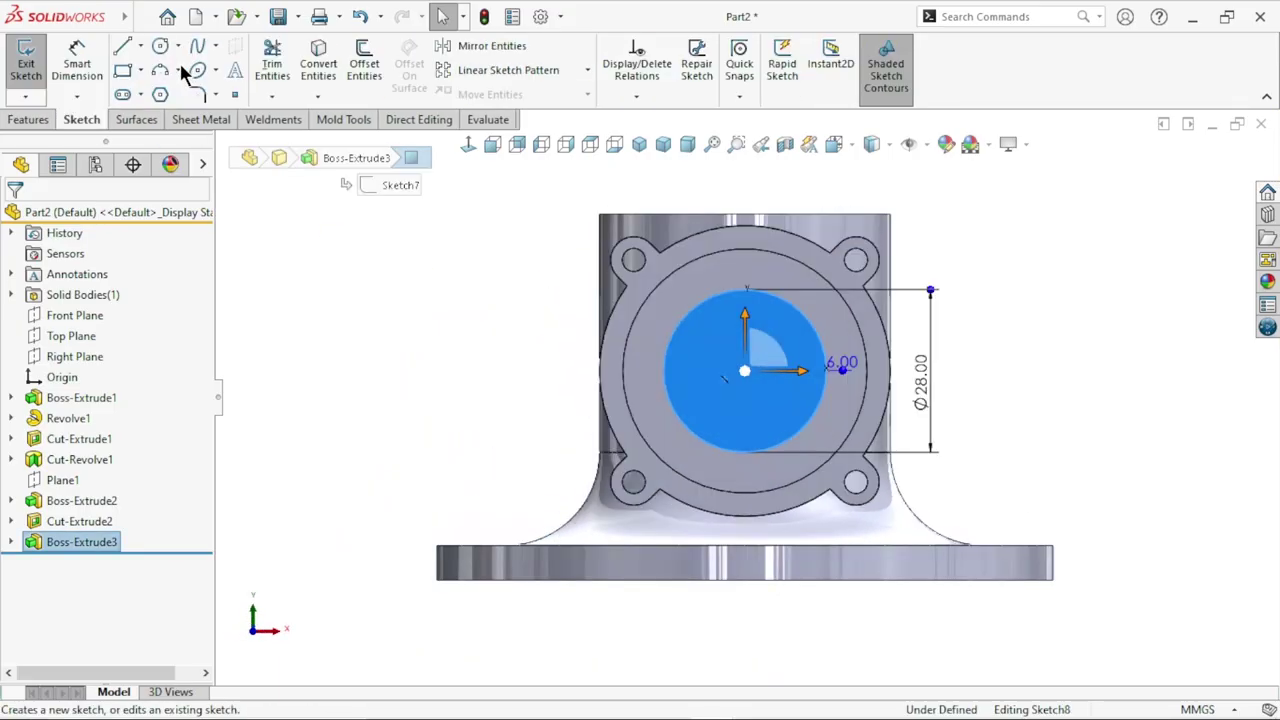
pyautogui.click(162, 50)
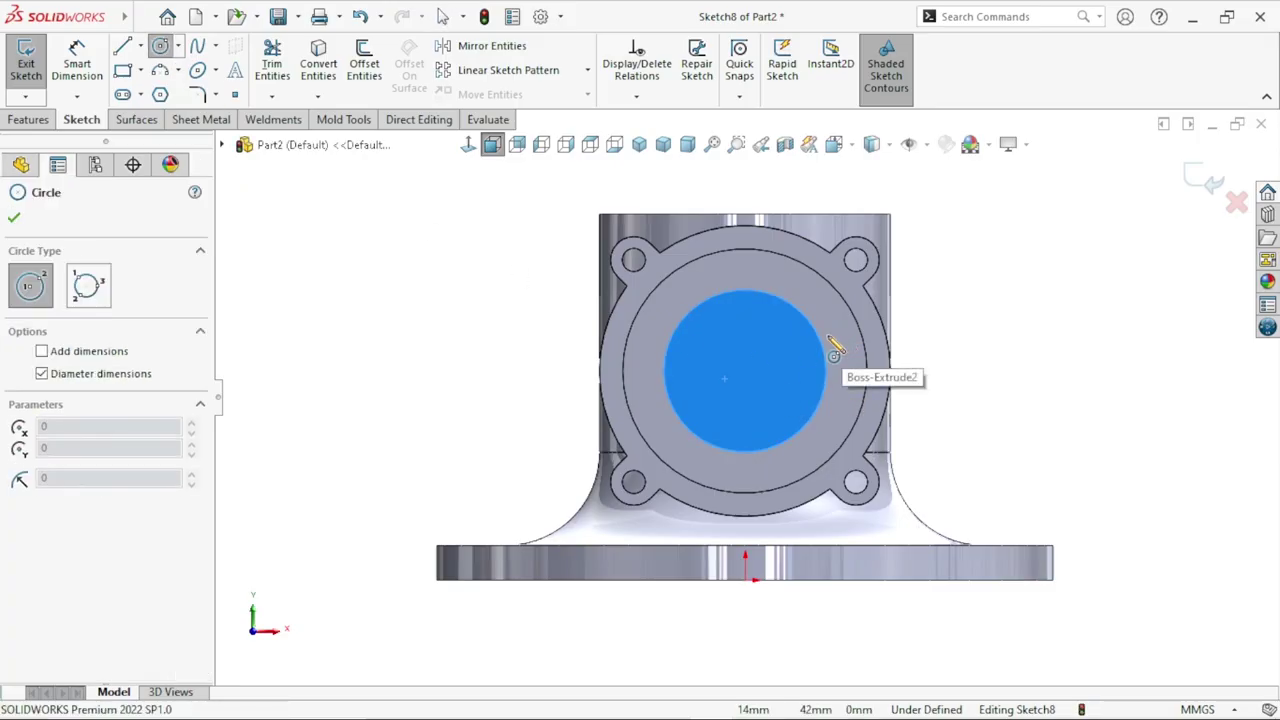
pyautogui.click(745, 372)
pyautogui.click(782, 336)
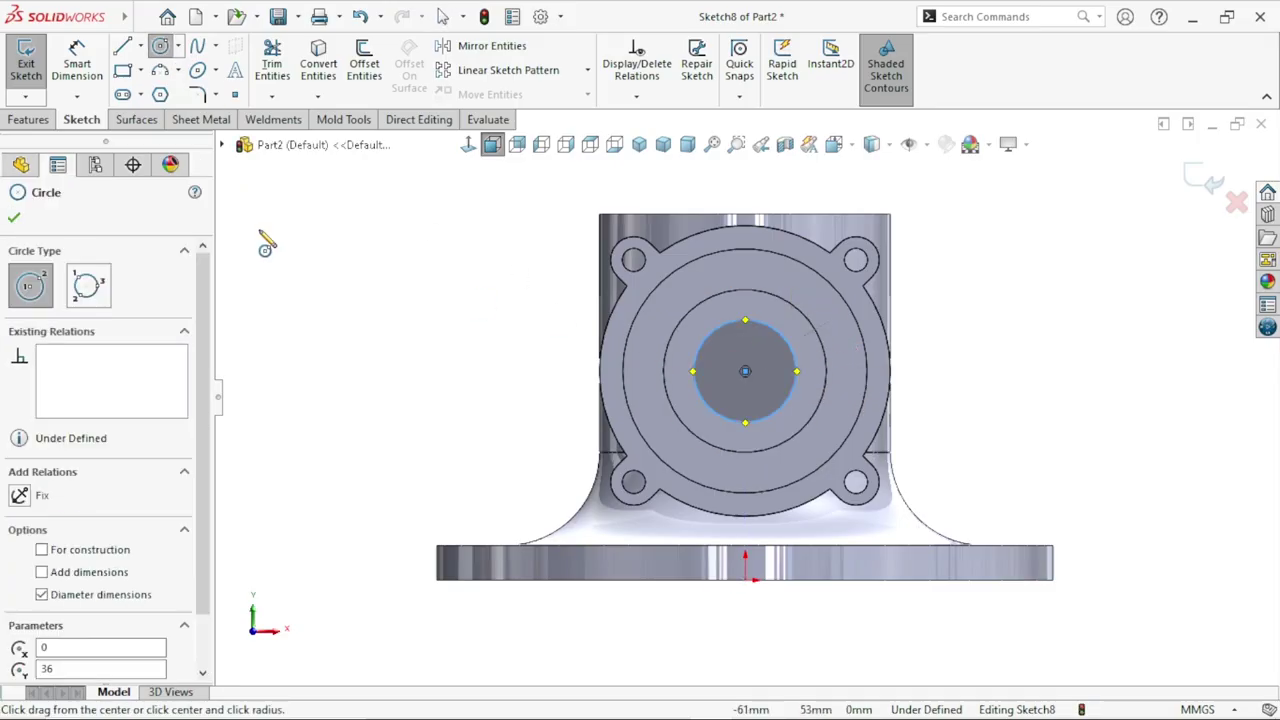
pyautogui.click(76, 66)
pyautogui.click(798, 370)
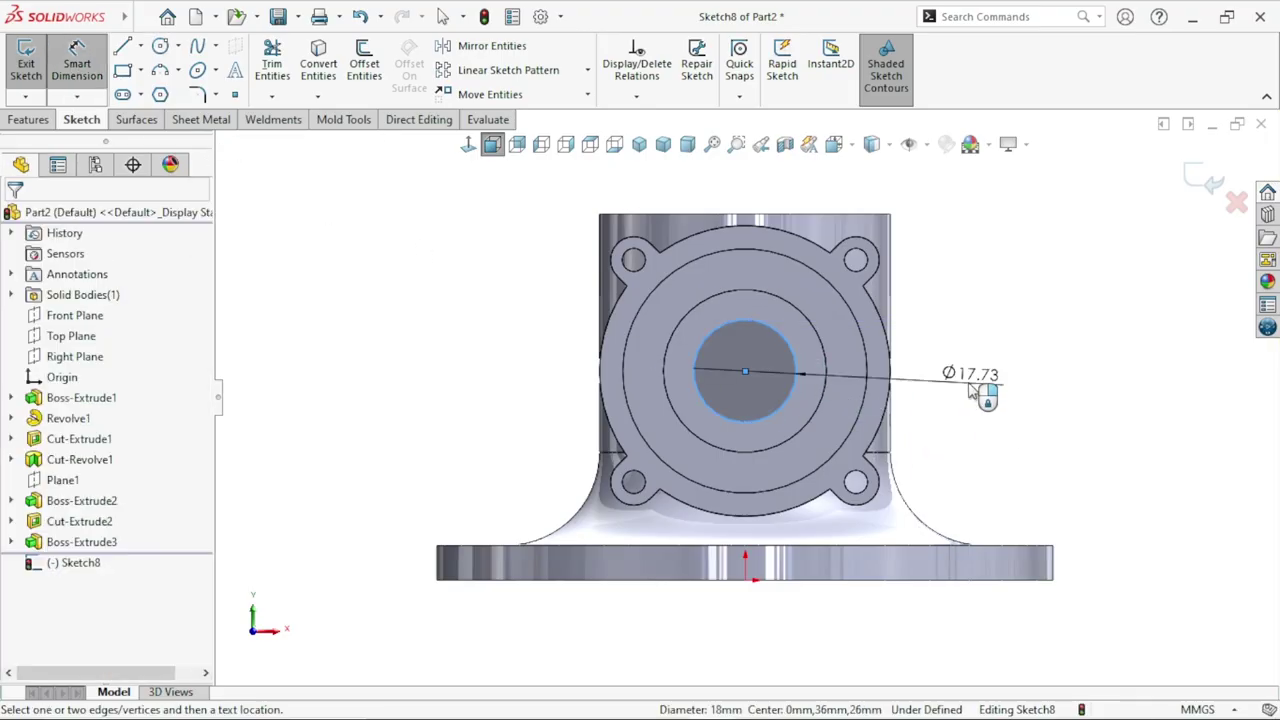
pyautogui.click(970, 390)
pyautogui.write('18')
pyautogui.press('Return')
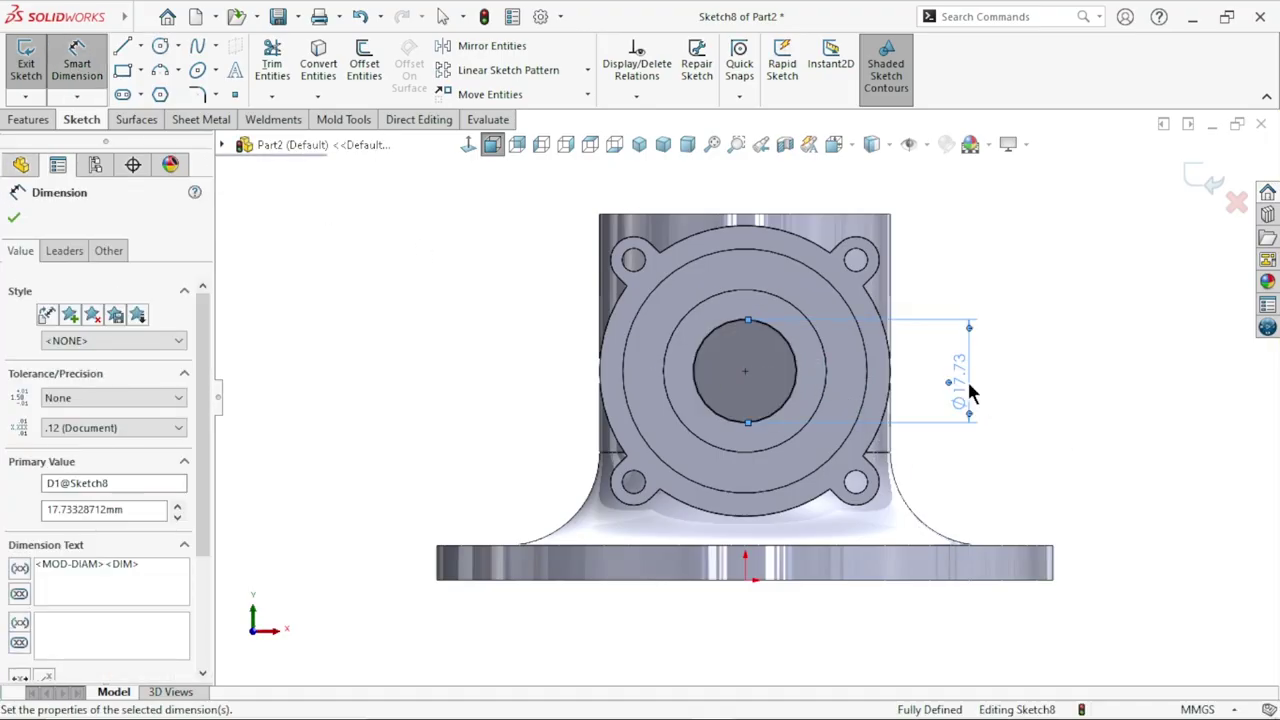
pyautogui.click(1145, 445)
# Step: Cut the small circle Up To Next through the boss into the bore
pyautogui.click(28, 119)
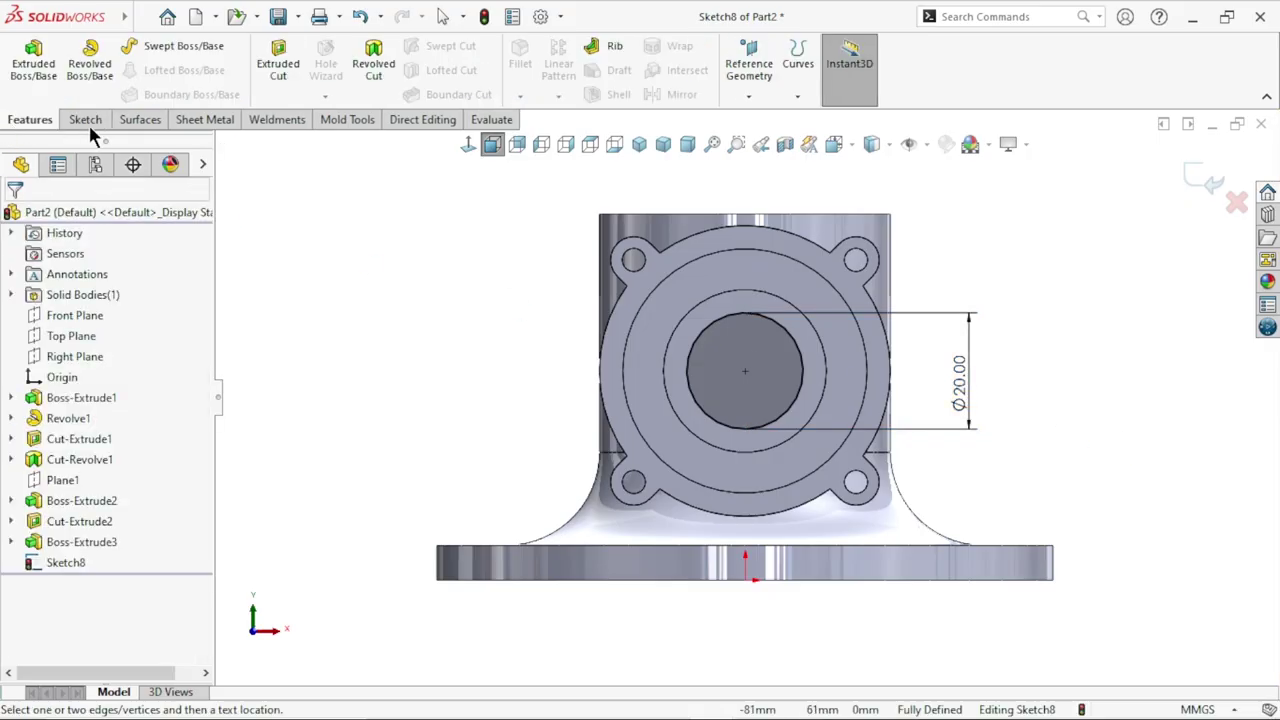
pyautogui.click(275, 68)
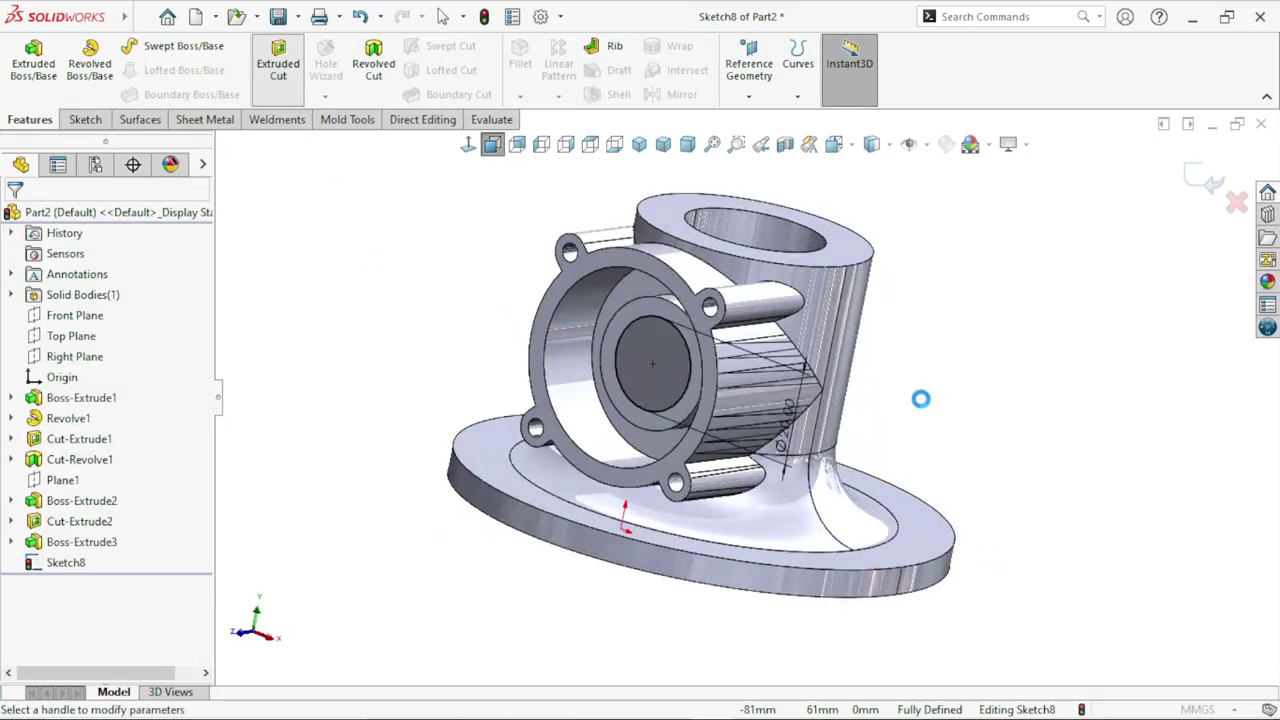
pyautogui.click(167, 332)
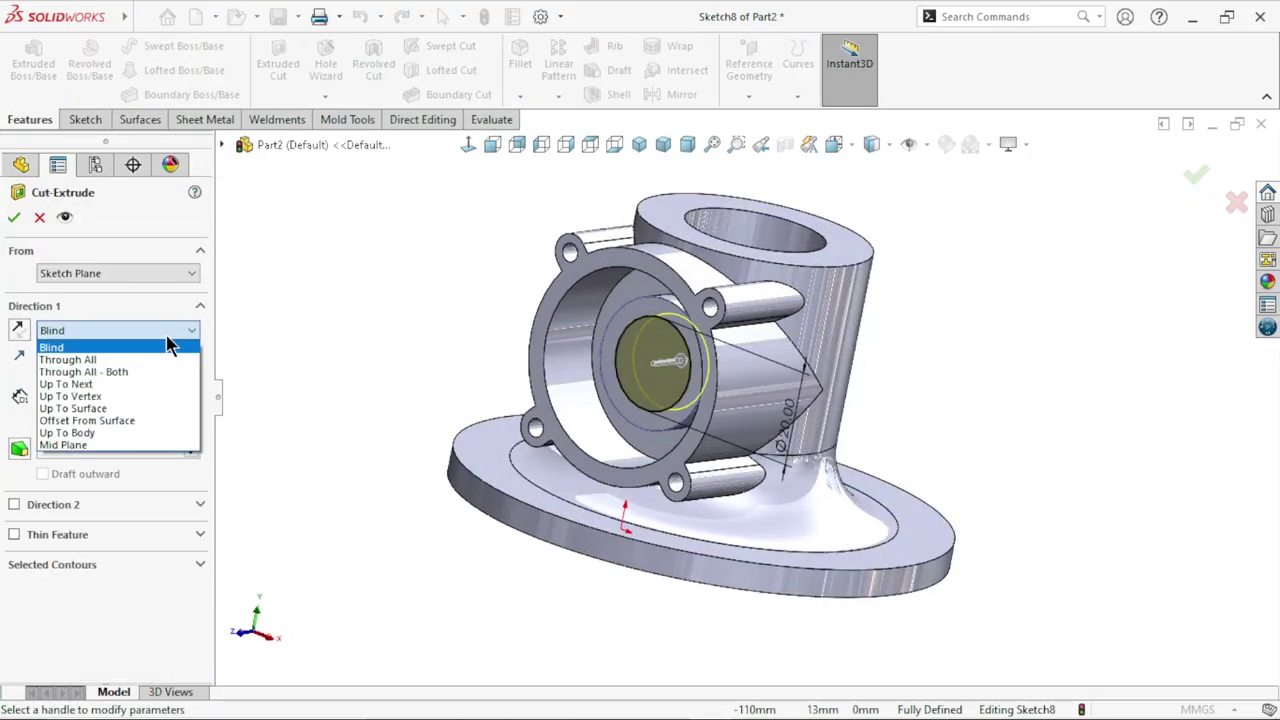
pyautogui.click(145, 384)
pyautogui.moveTo(940, 260); pyautogui.dragTo(680, 418, button='middle')
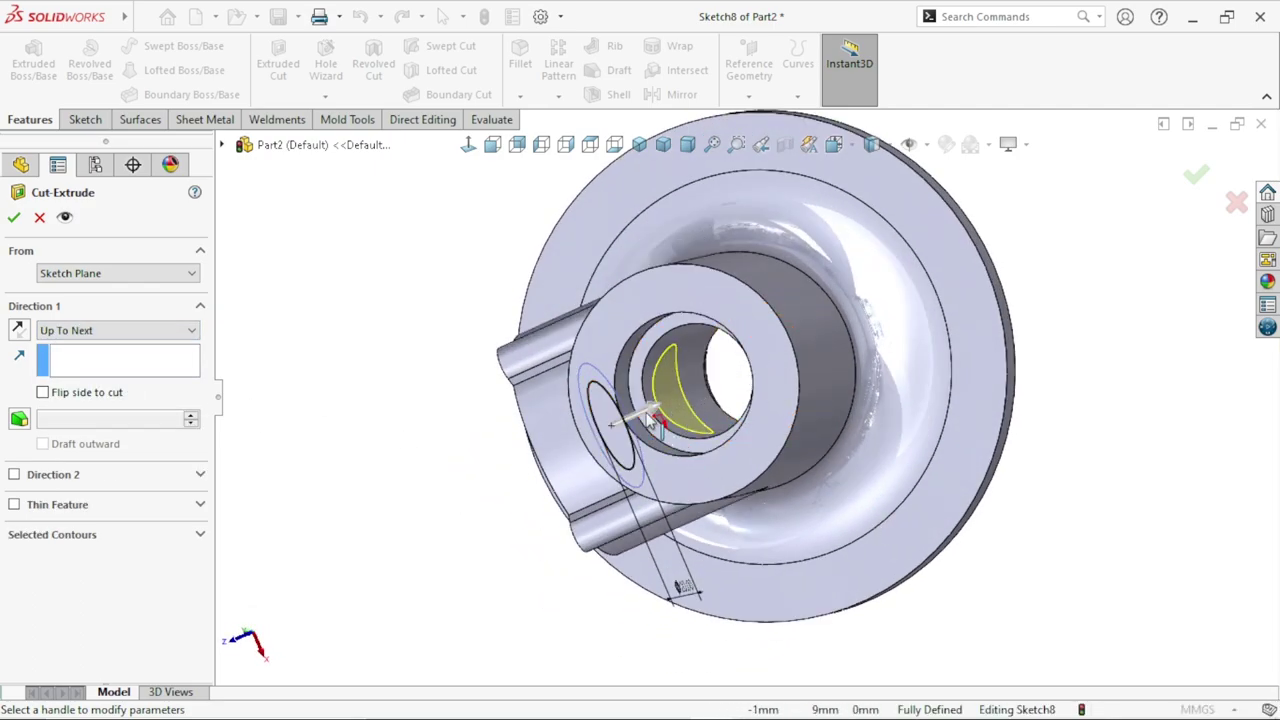
pyautogui.moveTo(780, 514)
pyautogui.mouseDown(button='middle')
pyautogui.moveTo(677, 580)
pyautogui.moveTo(651, 449)
pyautogui.mouseUp(button='middle')
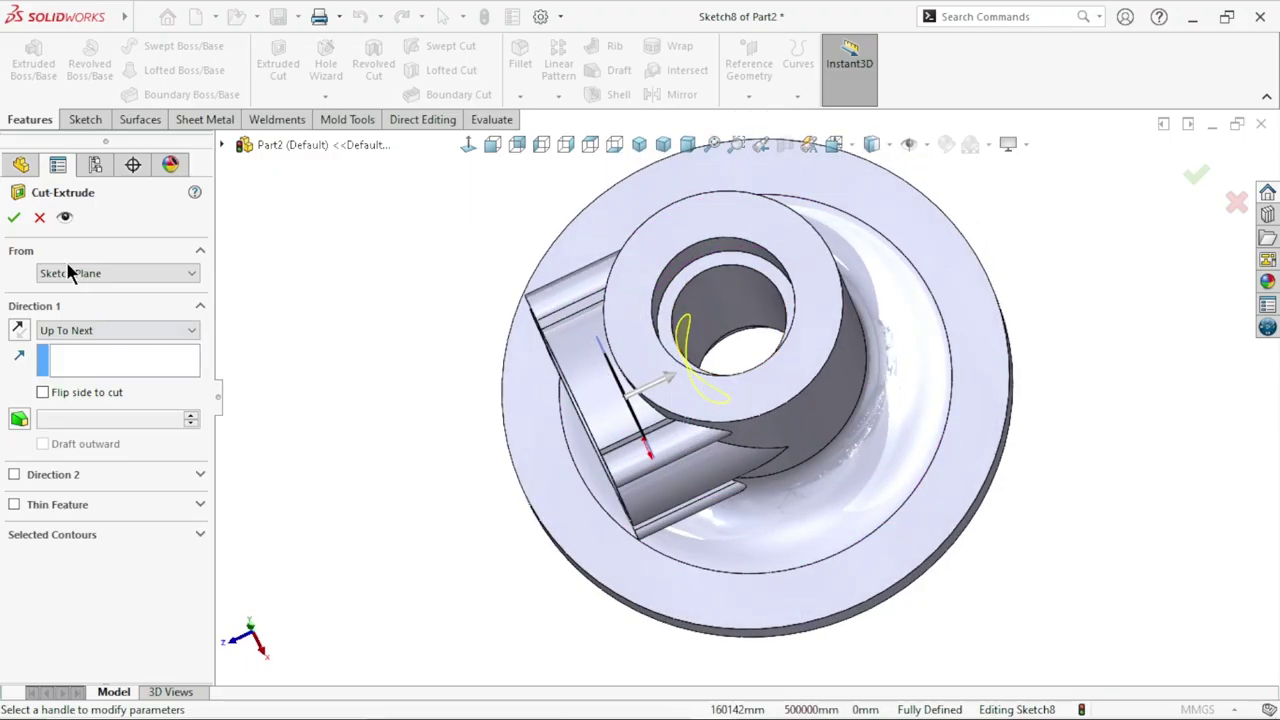
pyautogui.click(17, 222)
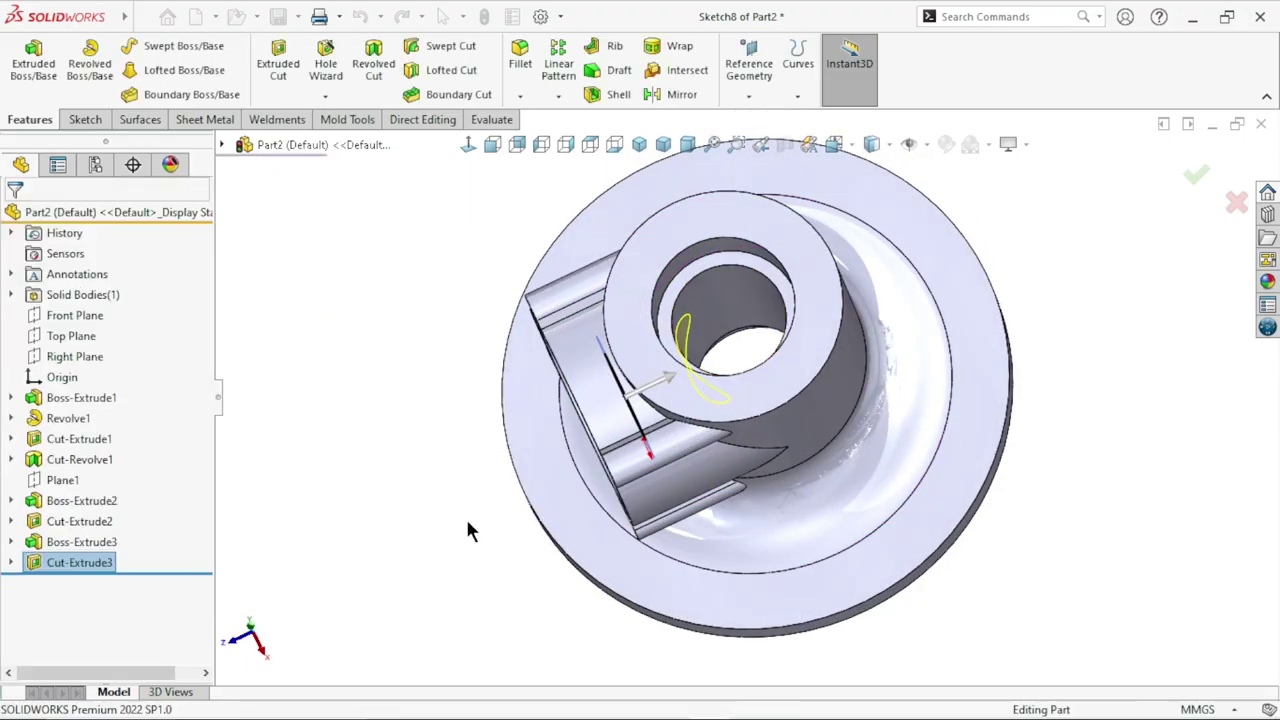
pyautogui.moveTo(590, 386)
pyautogui.mouseDown(button='middle')
pyautogui.moveTo(528, 437)
pyautogui.moveTo(560, 423)
pyautogui.moveTo(689, 231)
pyautogui.moveTo(706, 531)
pyautogui.mouseUp(button='middle')
pyautogui.scroll(2, 704, 500)
pyautogui.moveTo(701, 466)
pyautogui.mouseDown(button='middle')
pyautogui.moveTo(863, 357)
pyautogui.moveTo(949, 457)
pyautogui.moveTo(780, 440)
pyautogui.mouseUp(button='middle')
pyautogui.scroll(-3, 908, 436)
pyautogui.moveTo(986, 449)
pyautogui.mouseDown(button='middle')
pyautogui.moveTo(990, 330)
pyautogui.moveTo(1000, 449)
pyautogui.mouseUp(button='middle')
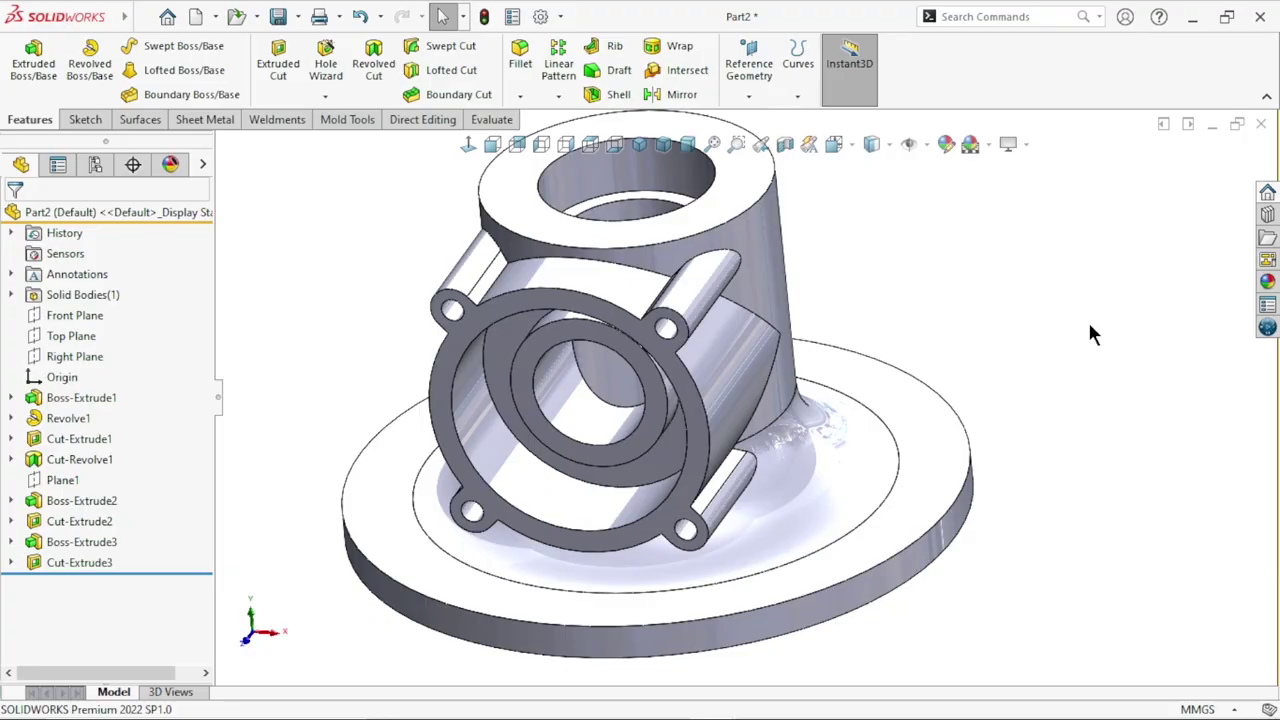
pyautogui.scroll(3, 917, 363)
pyautogui.moveTo(917, 363)
pyautogui.mouseDown(button='middle')
pyautogui.moveTo(995, 264)
pyautogui.moveTo(872, 308)
pyautogui.mouseUp(button='middle')
# Step: Start a sketch on the boss's top face and draw a circle centred at the origin
pyautogui.click(676, 282)
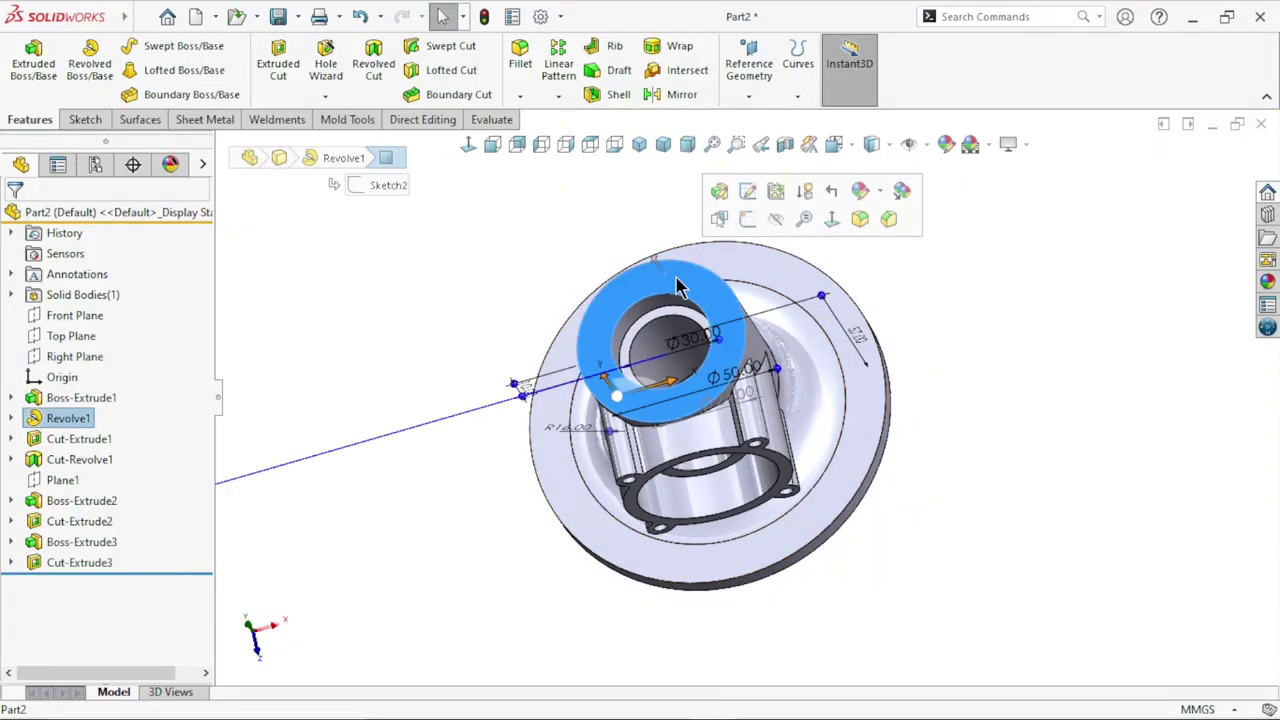
pyautogui.click(747, 219)
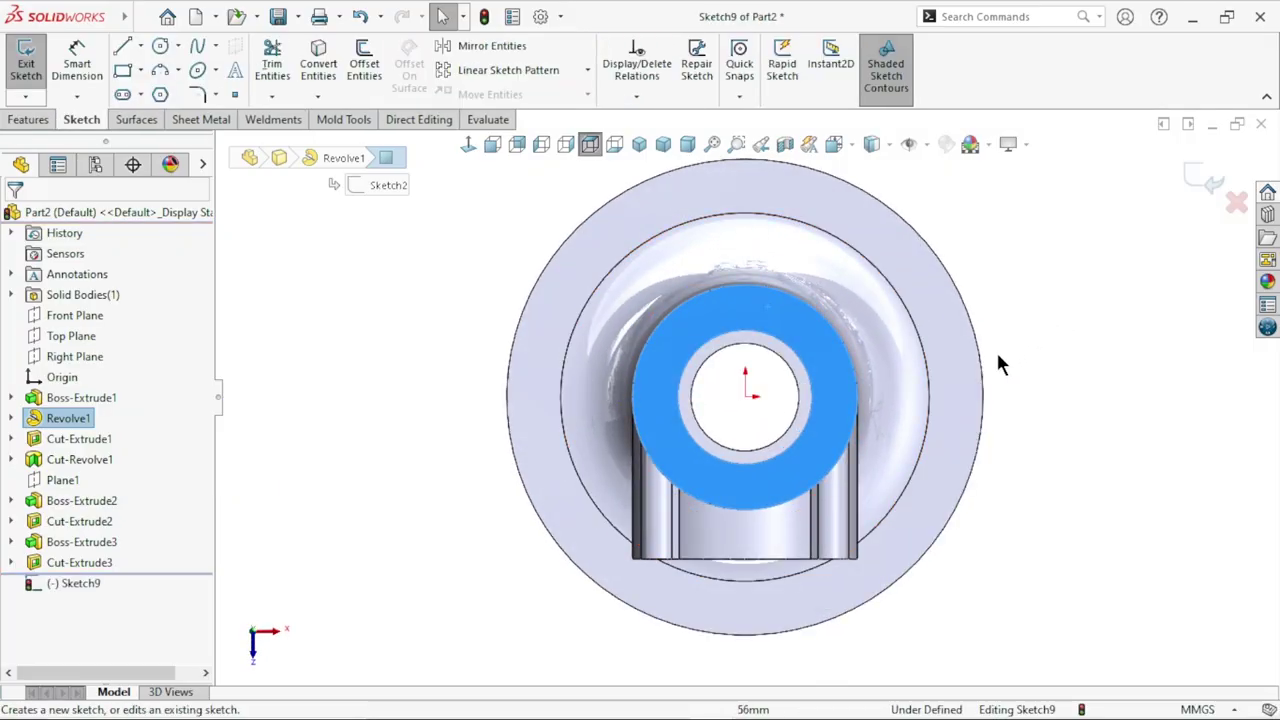
pyautogui.click(160, 46)
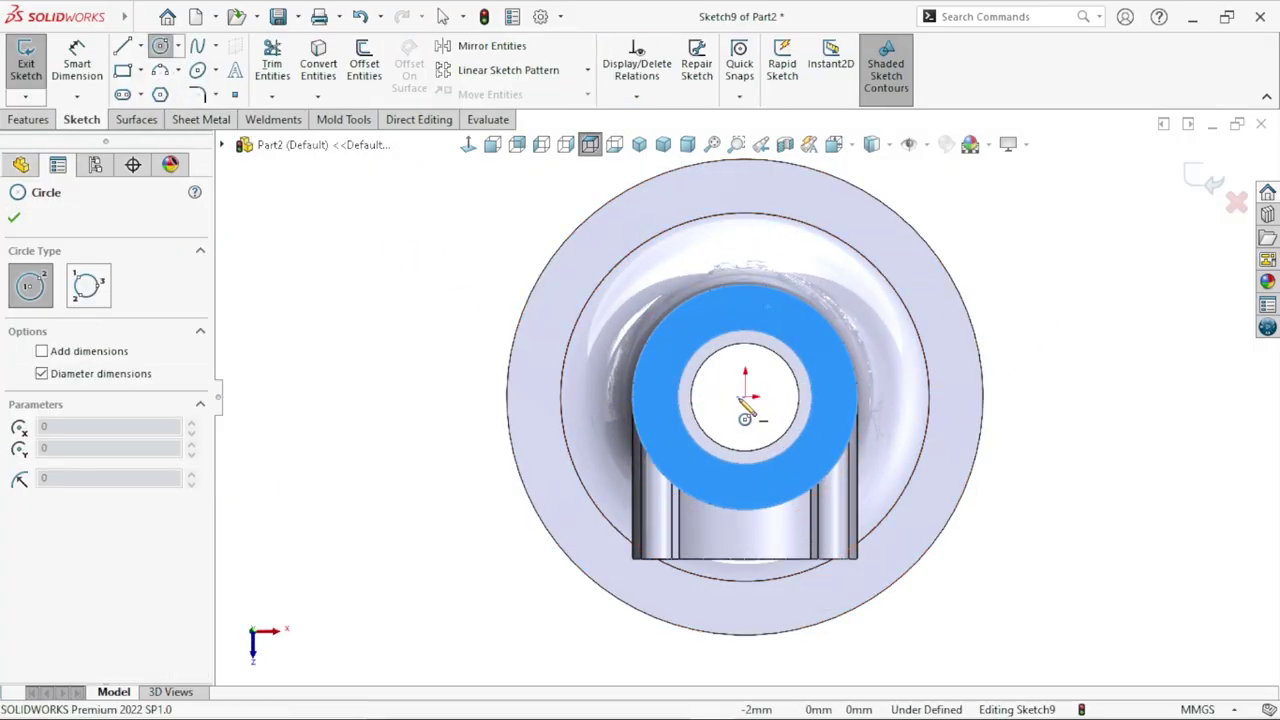
pyautogui.click(745, 395)
pyautogui.click(675, 377)
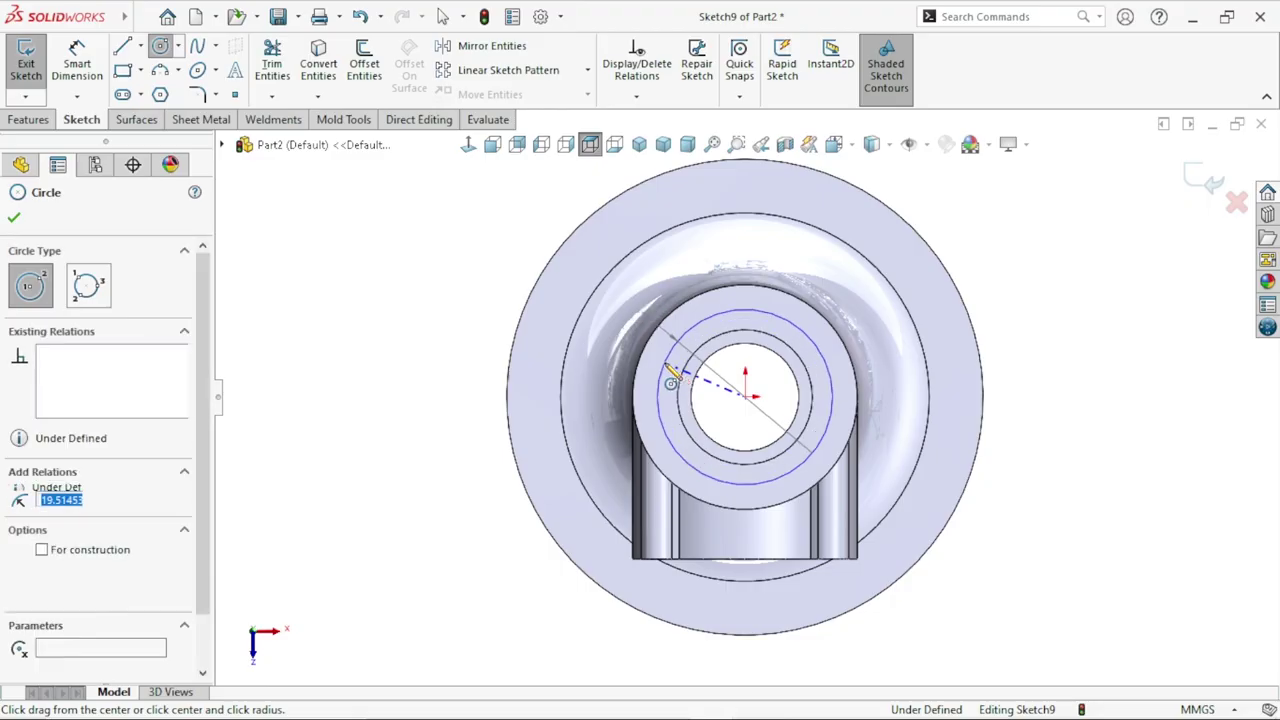
# Step: Dimension the circle to Ø40 and exit the sketch
pyautogui.click(76, 60)
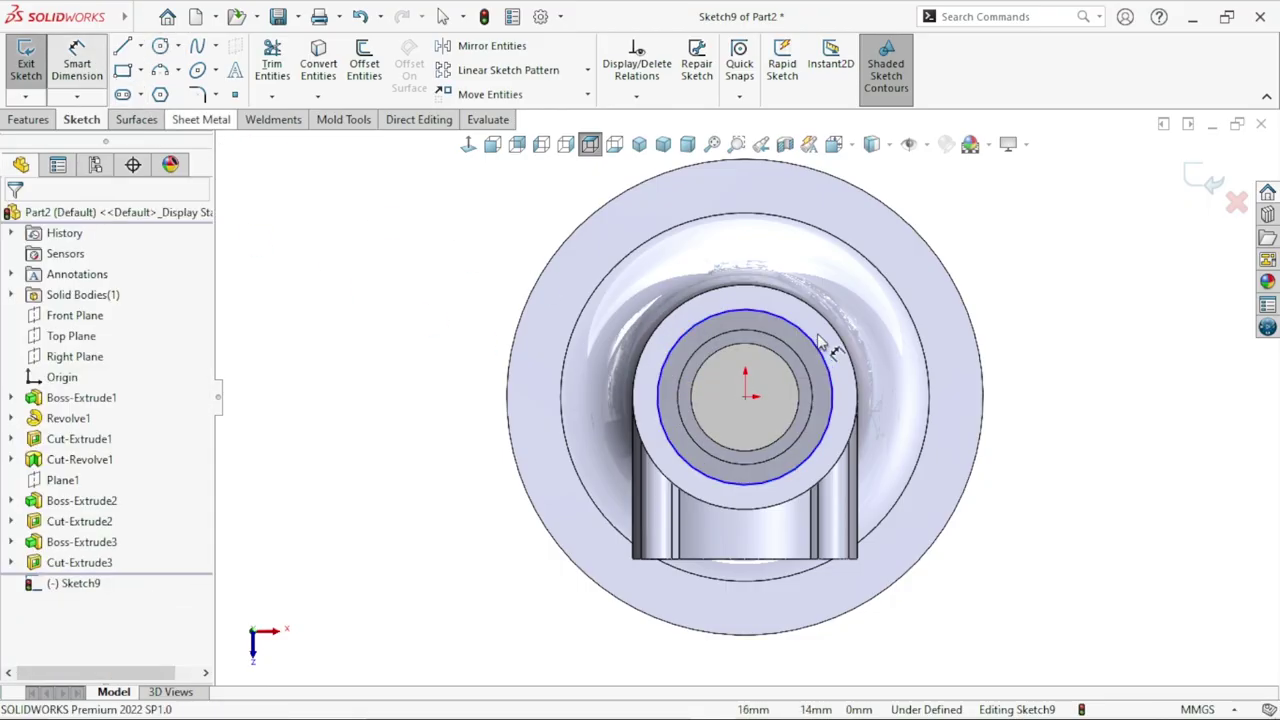
pyautogui.click(832, 390)
pyautogui.click(1039, 418)
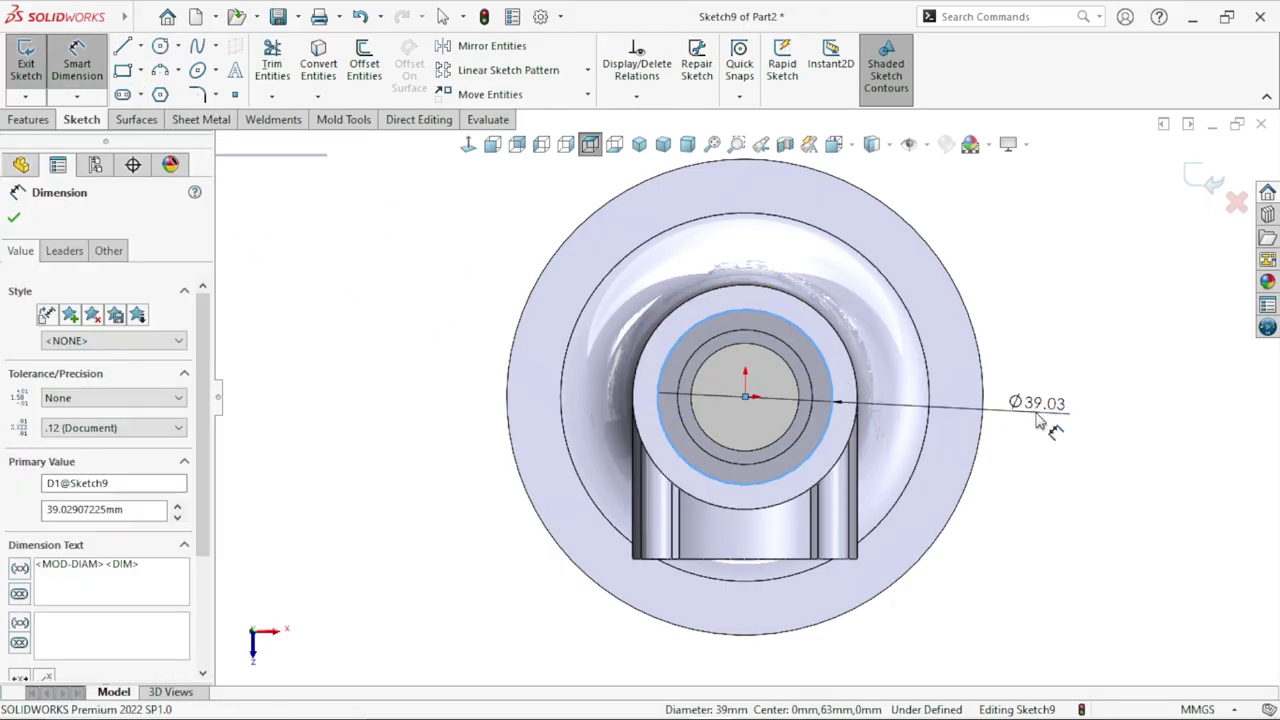
pyautogui.write('40')
pyautogui.press('Return')
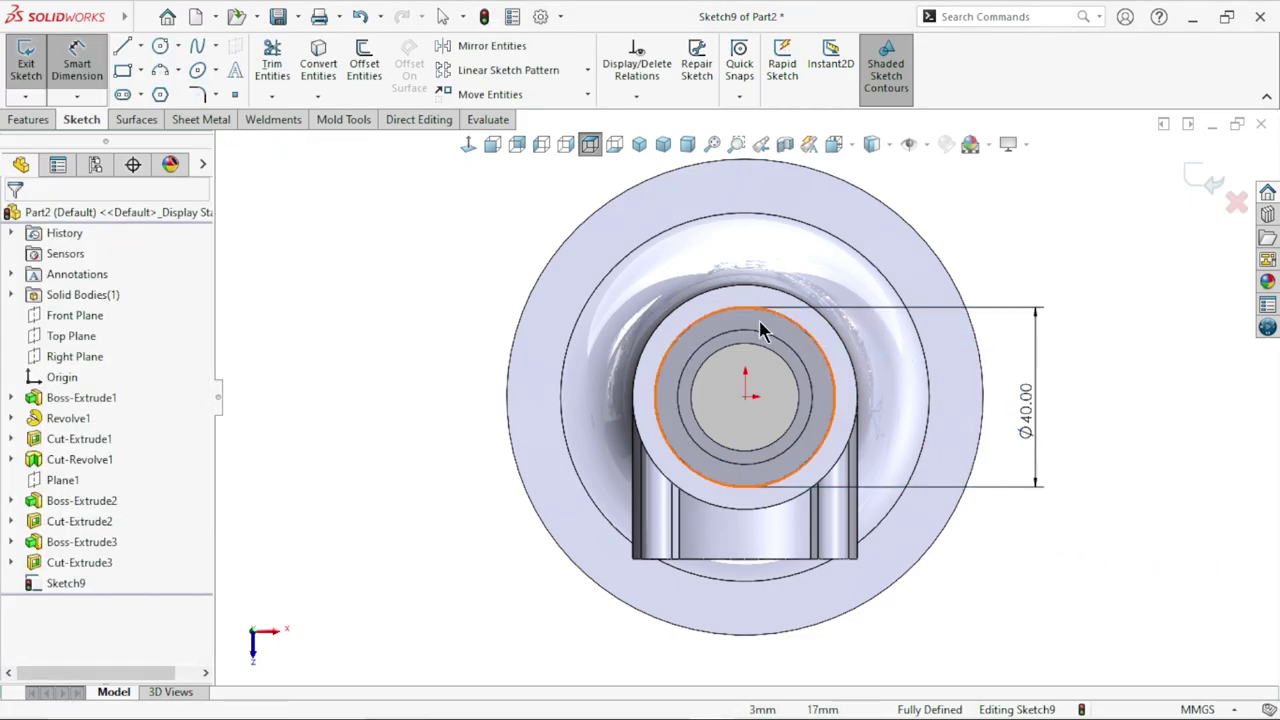
pyautogui.press('Escape')
pyautogui.click(727, 328)
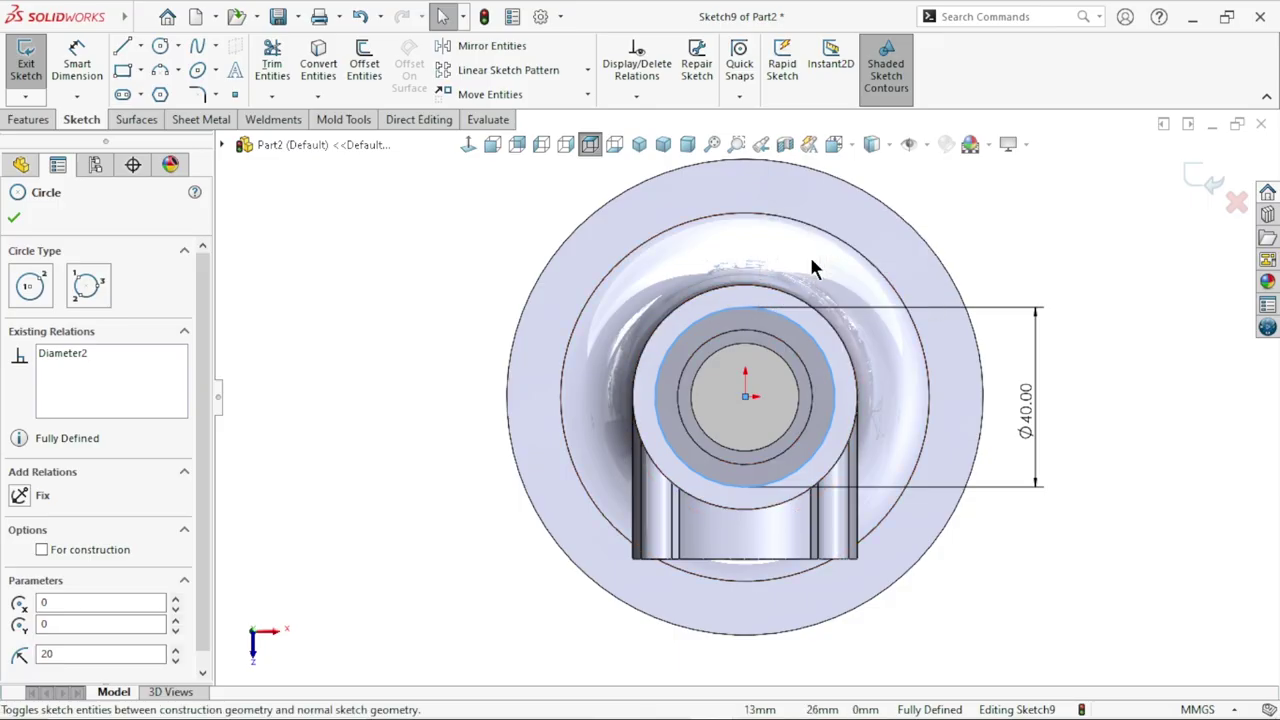
pyautogui.press('Escape')
pyautogui.click(1200, 178)
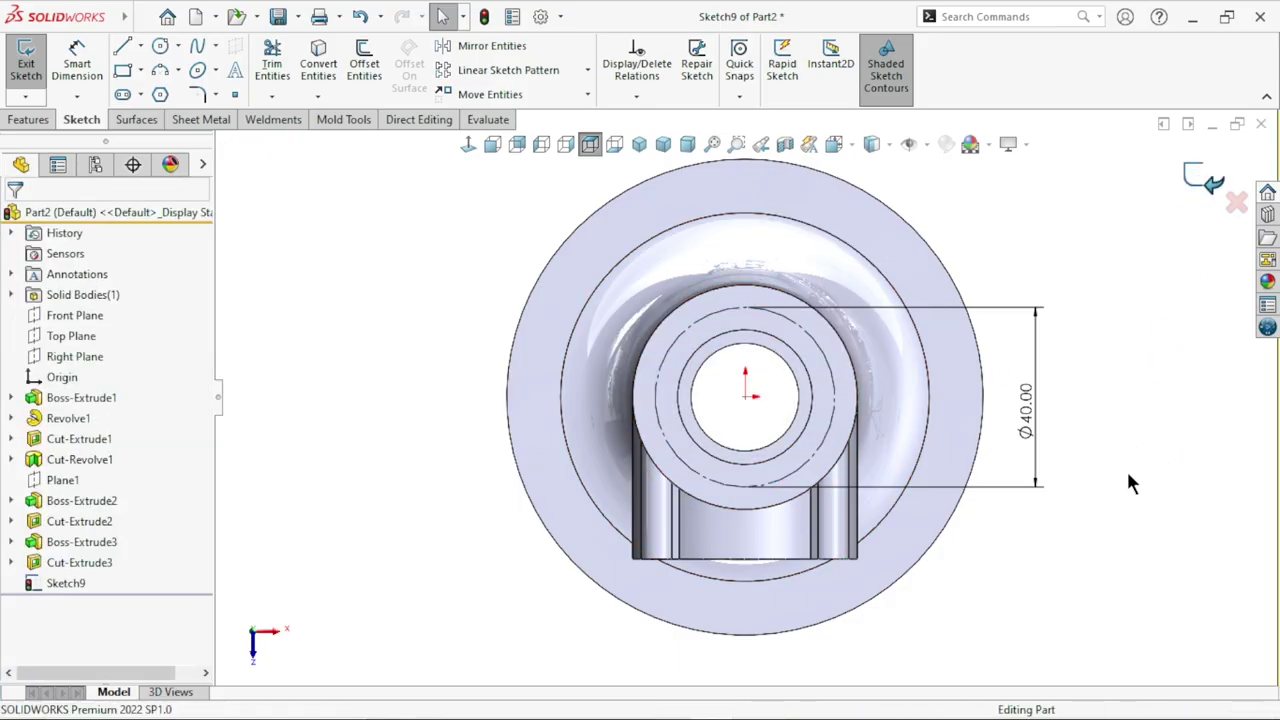
# Step: Set up an ANSI Metric M4x0.7 Tapped hole on the boss's top face
pyautogui.click(776, 307)
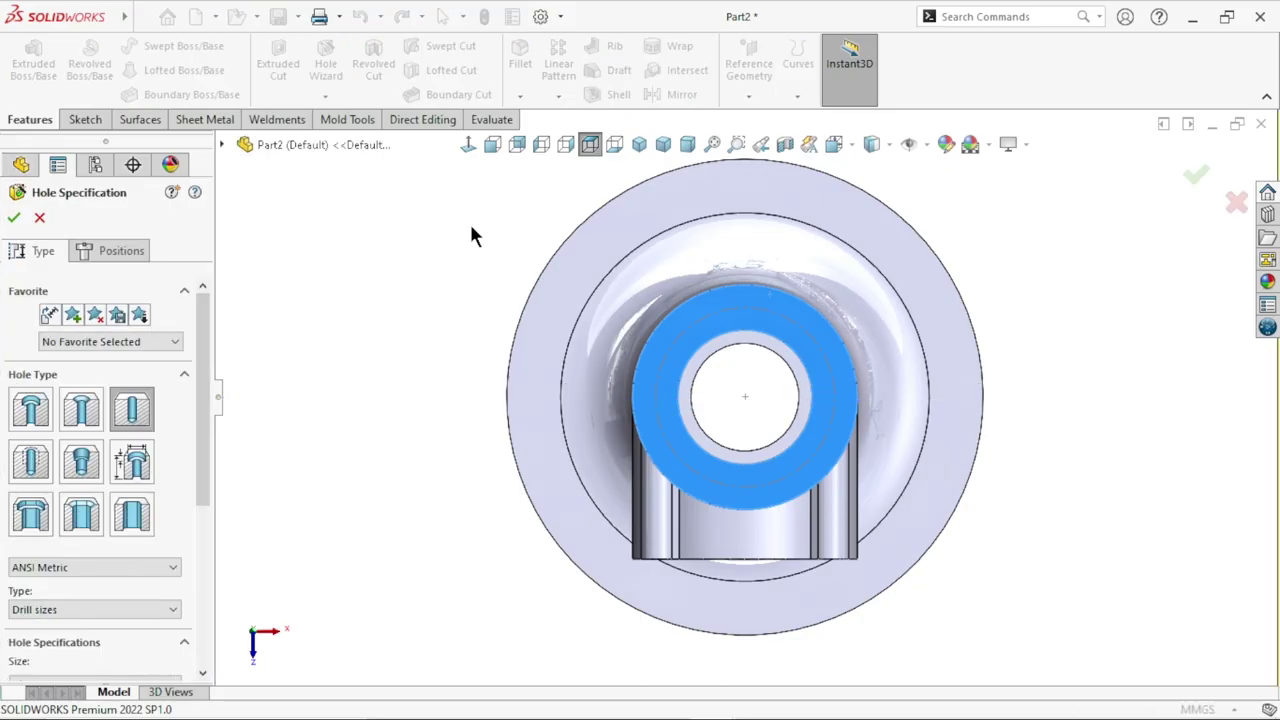
pyautogui.click(18, 466)
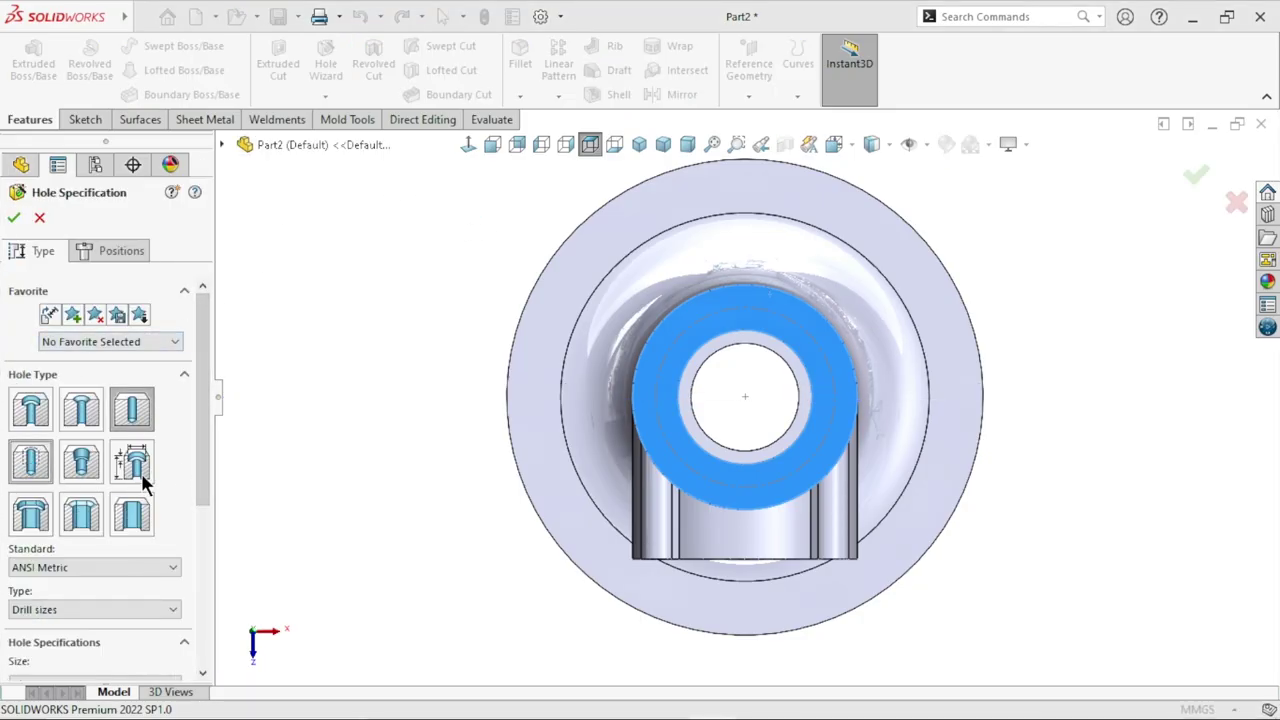
pyautogui.click(756, 373)
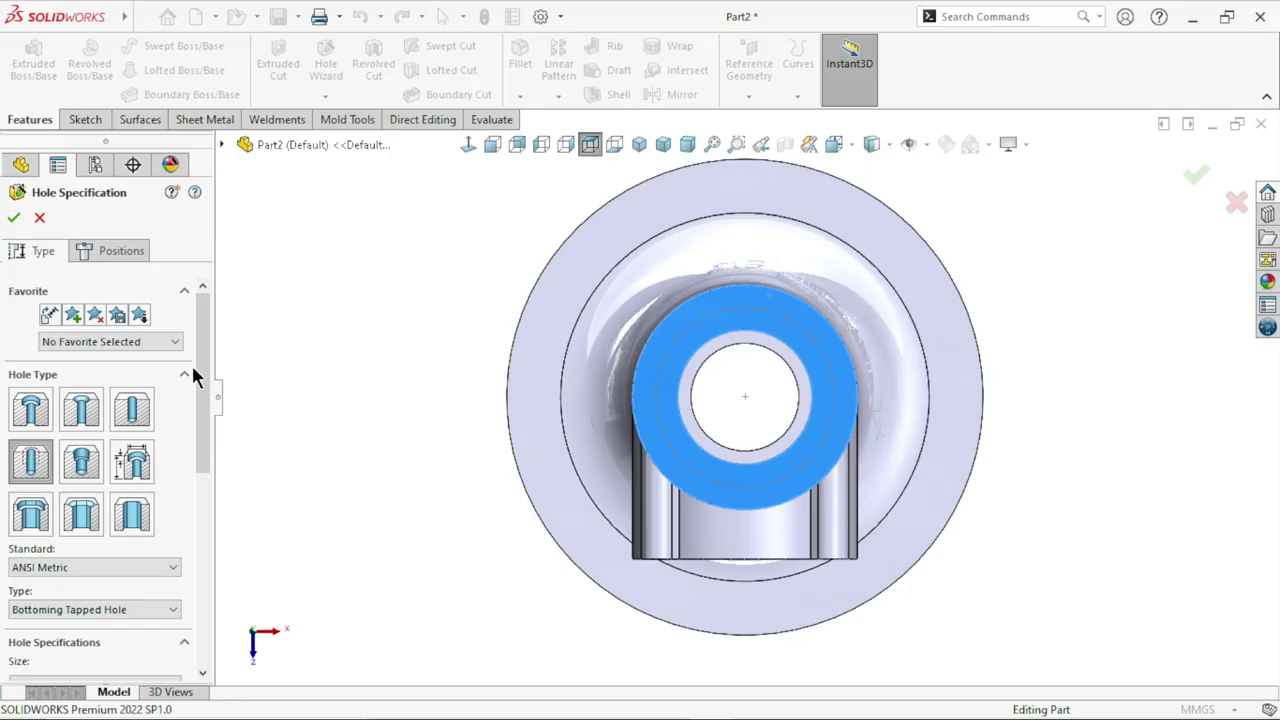
pyautogui.moveTo(200, 372); pyautogui.dragTo(199, 476)
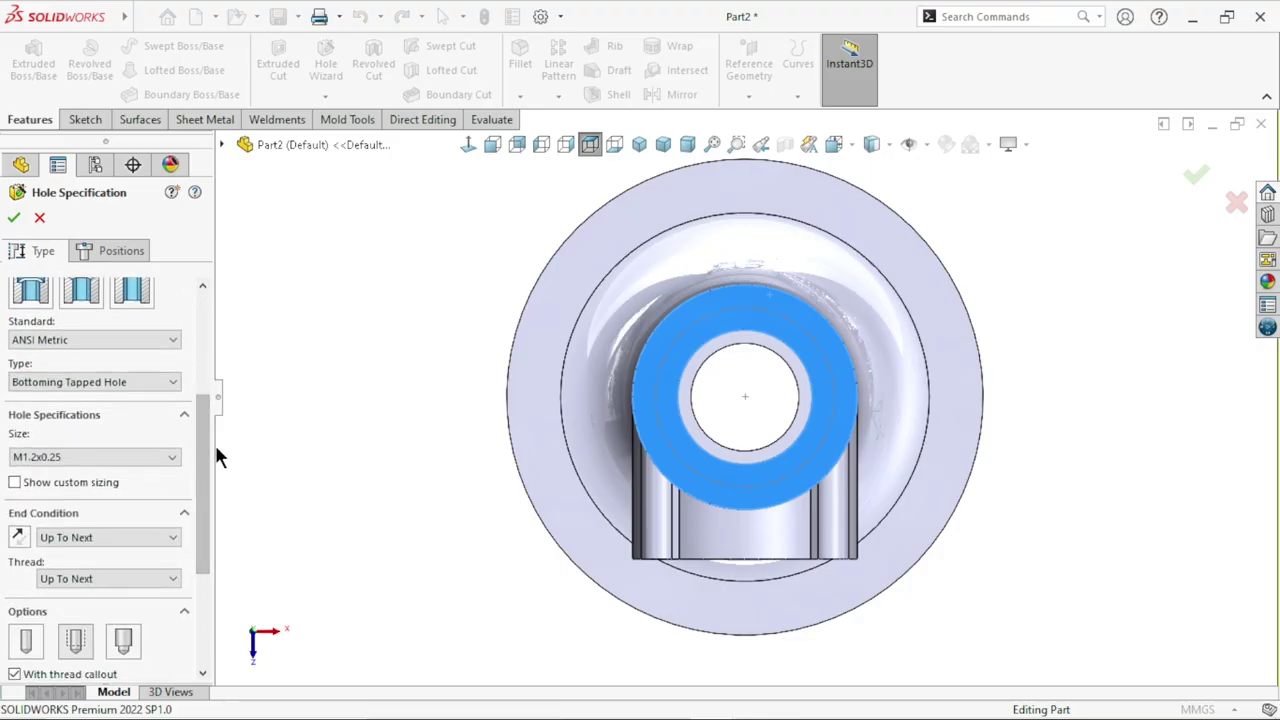
pyautogui.click(67, 333)
pyautogui.click(67, 333)
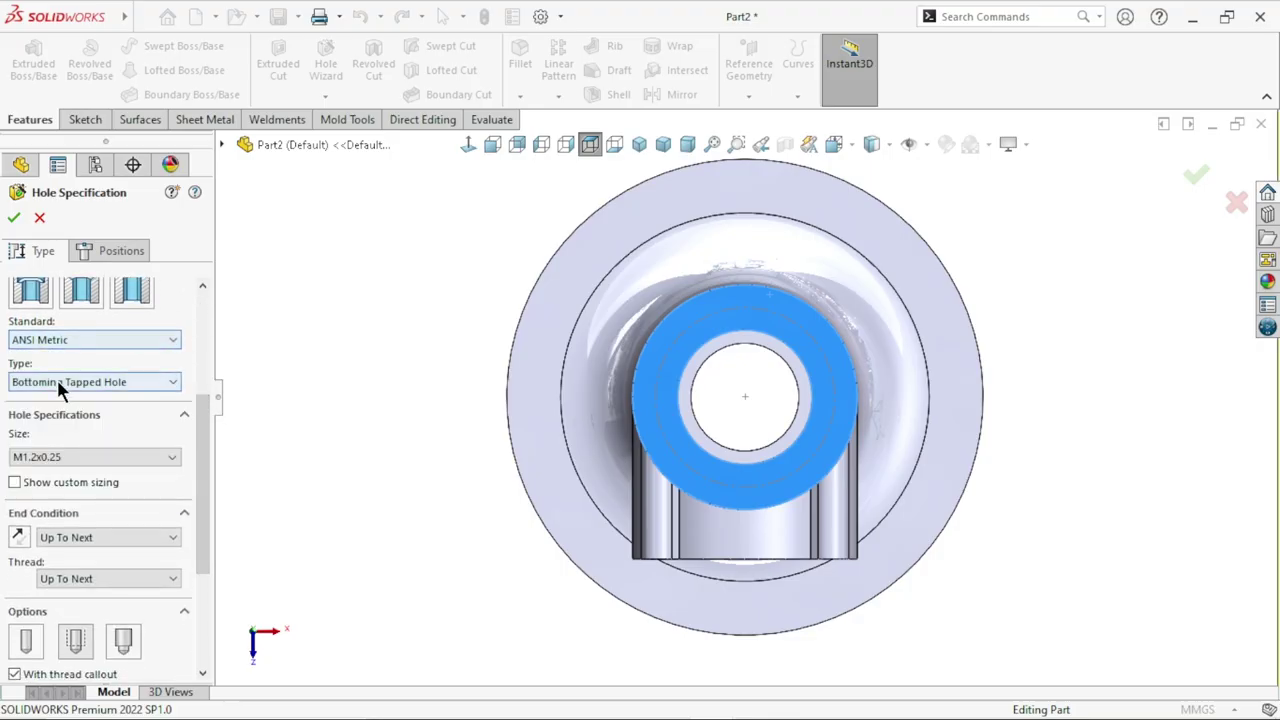
pyautogui.click(58, 384)
pyautogui.click(55, 423)
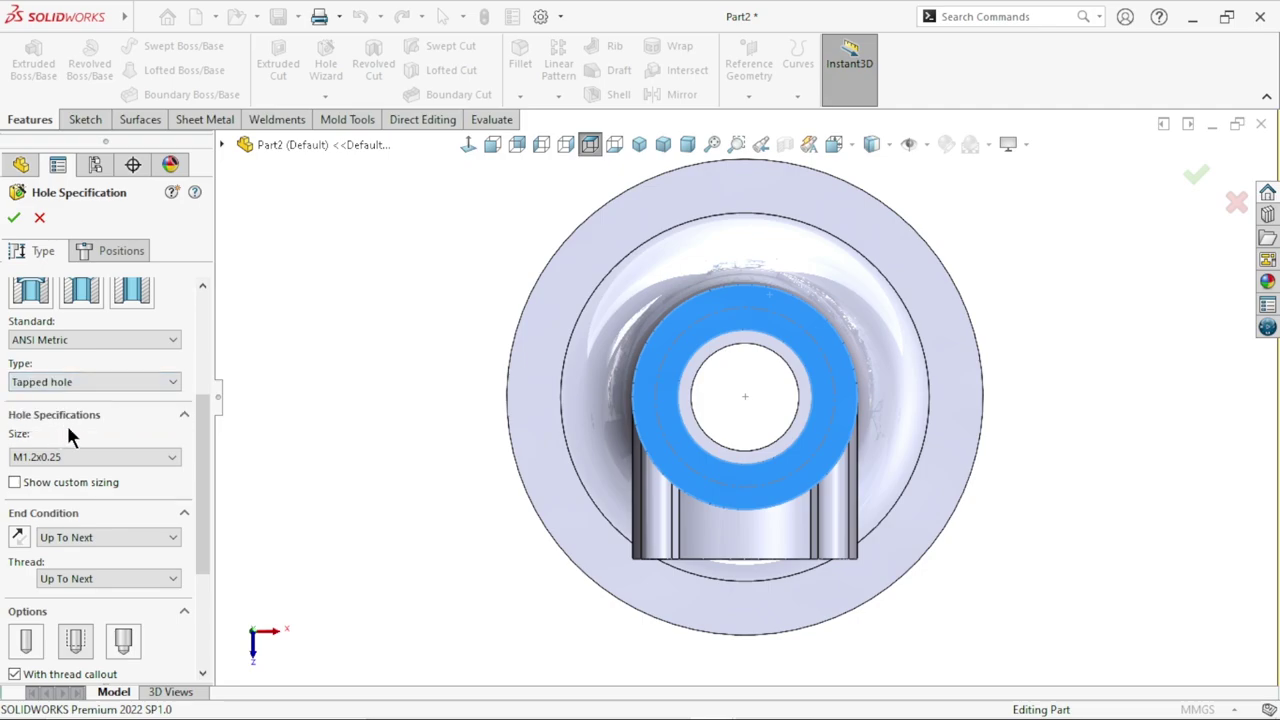
pyautogui.click(144, 456)
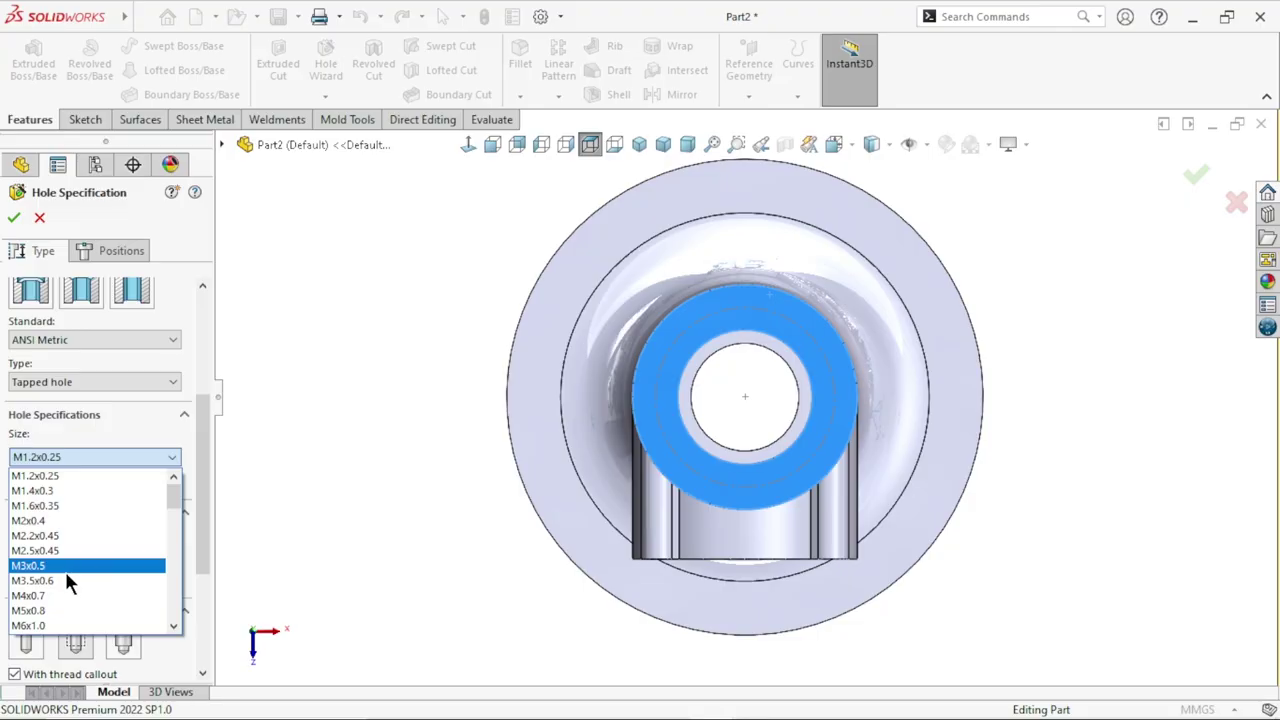
pyautogui.scroll(-1, 65, 580)
pyautogui.click(57, 551)
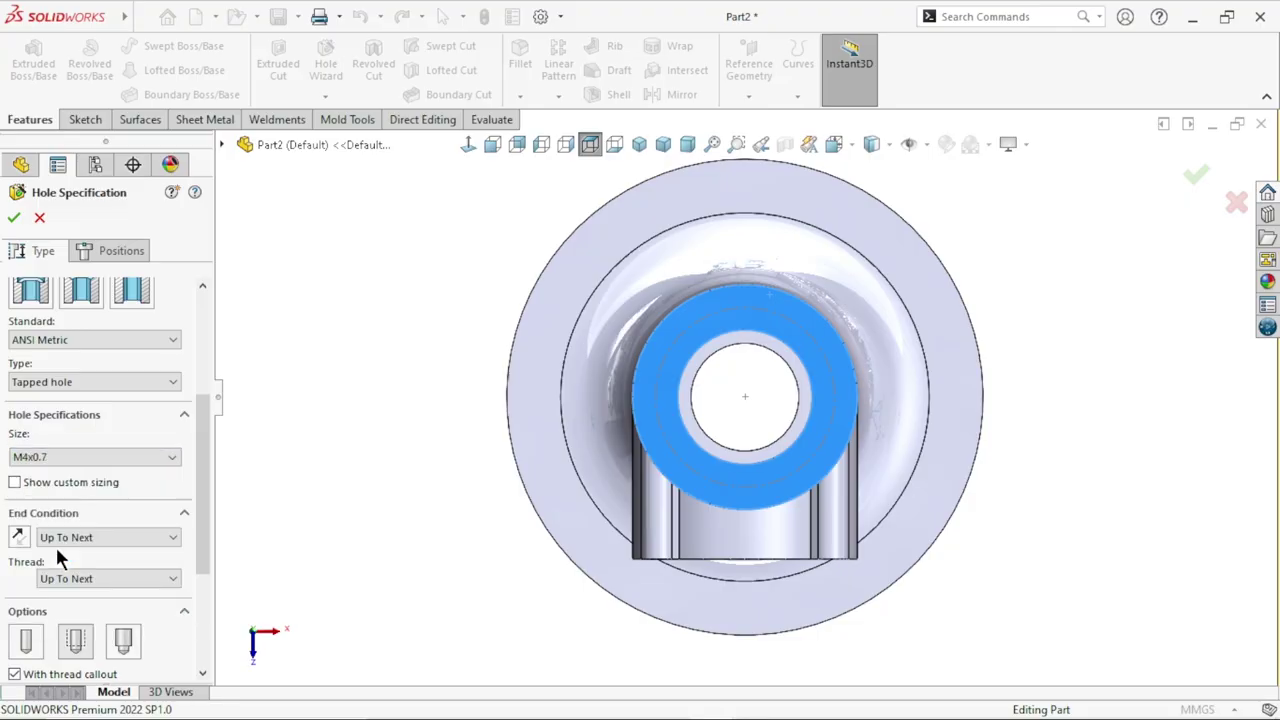
# Step: Make the hole 12 mm deep Blind with a 10 mm thread depth
pyautogui.click(122, 538)
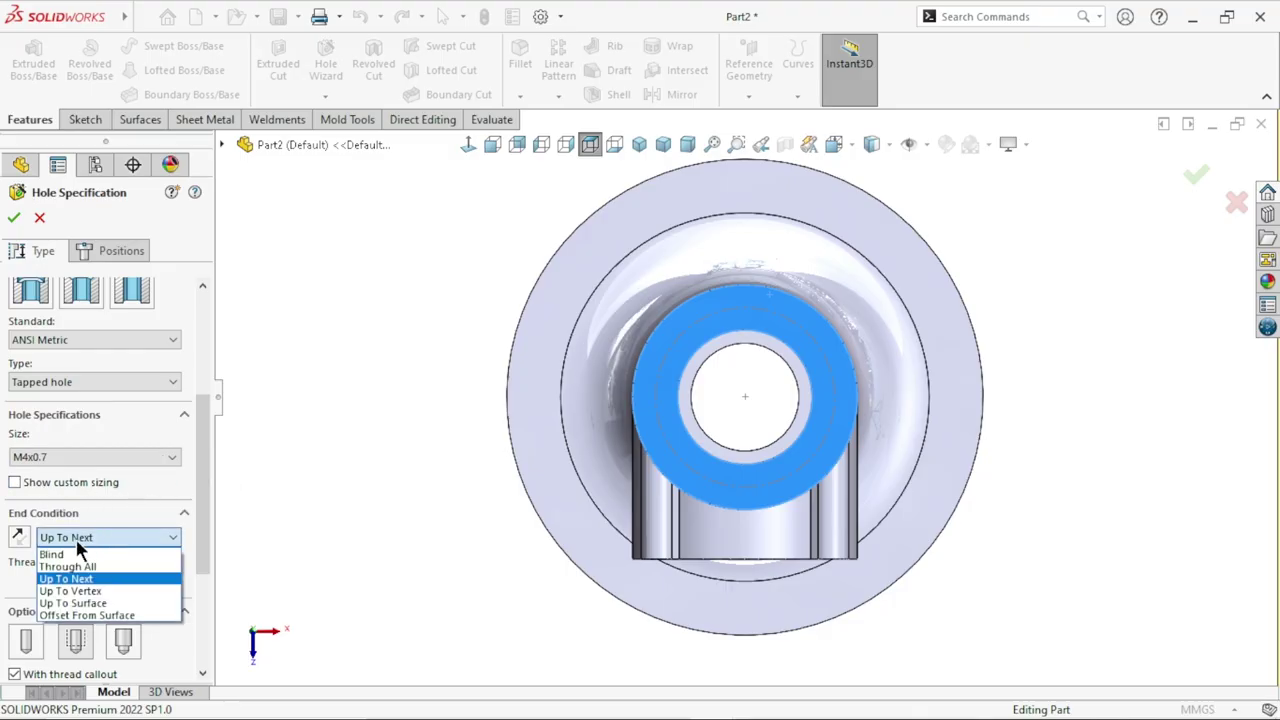
pyautogui.click(68, 552)
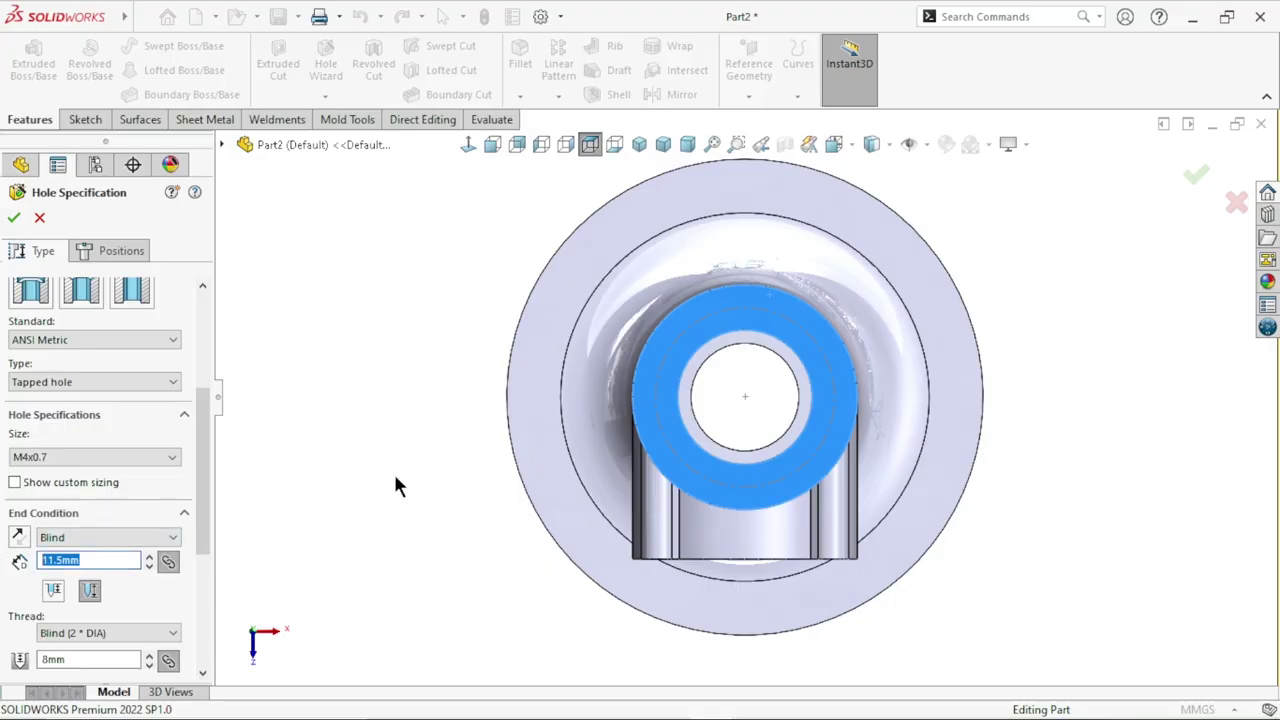
pyautogui.write('12')
pyautogui.press('Return')
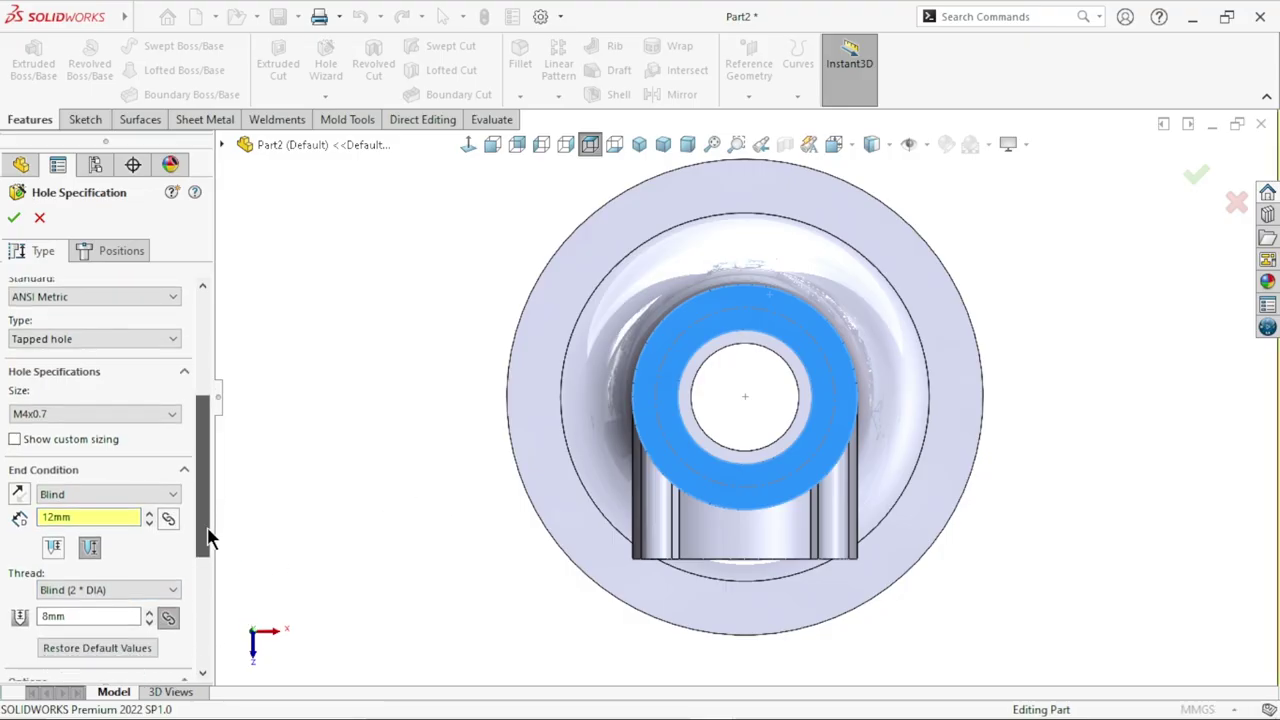
pyautogui.moveTo(210, 492); pyautogui.dragTo(210, 545)
pyautogui.doubleClick(55, 538)
pyautogui.write('10')
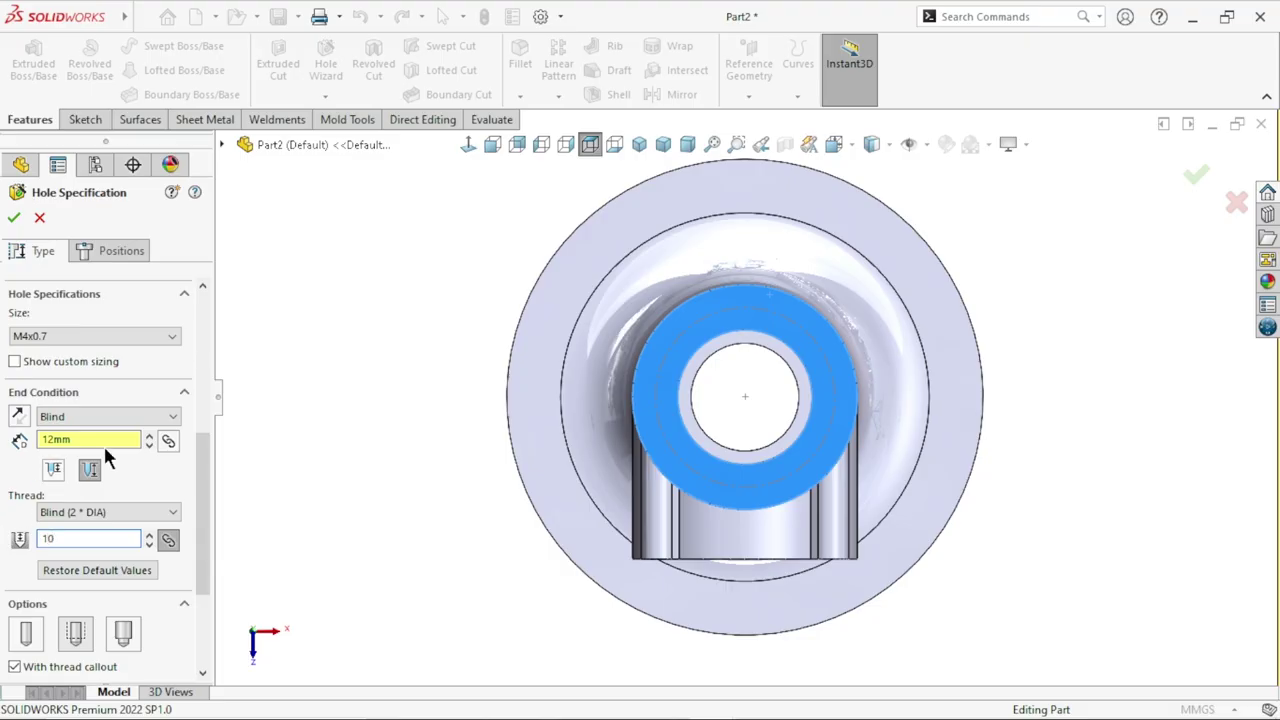
pyautogui.press('Return')
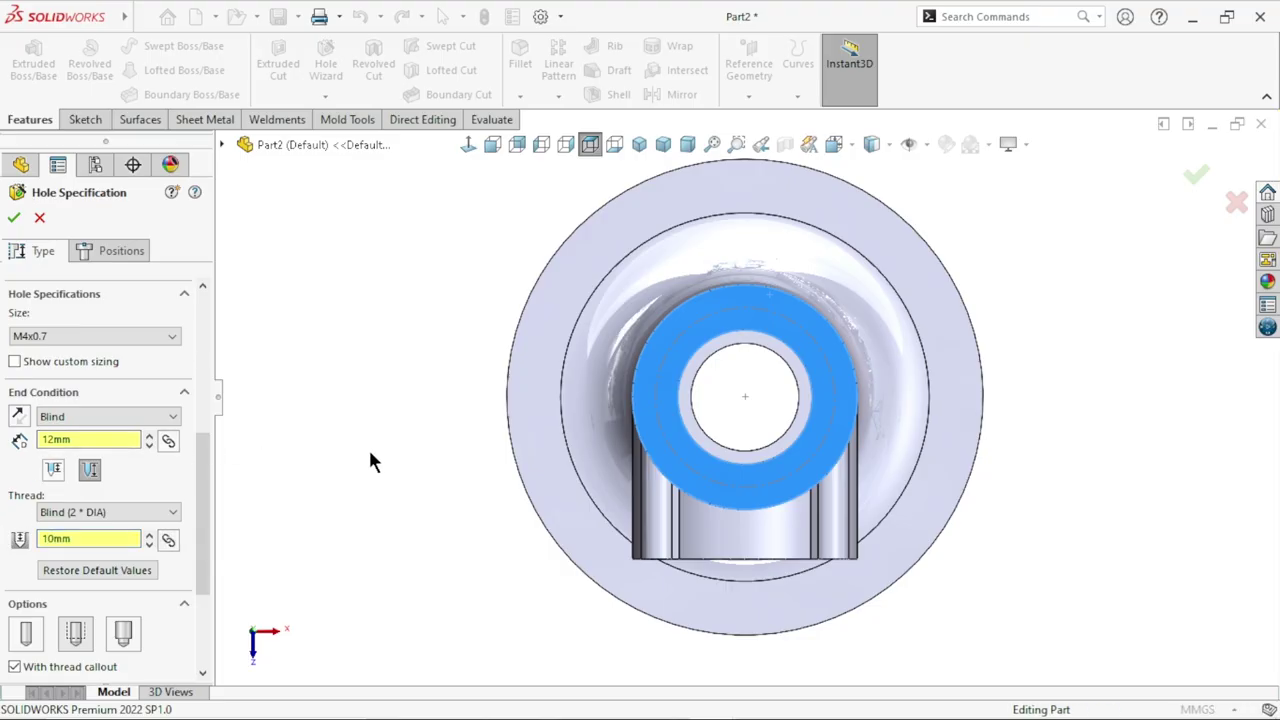
pyautogui.click(127, 254)
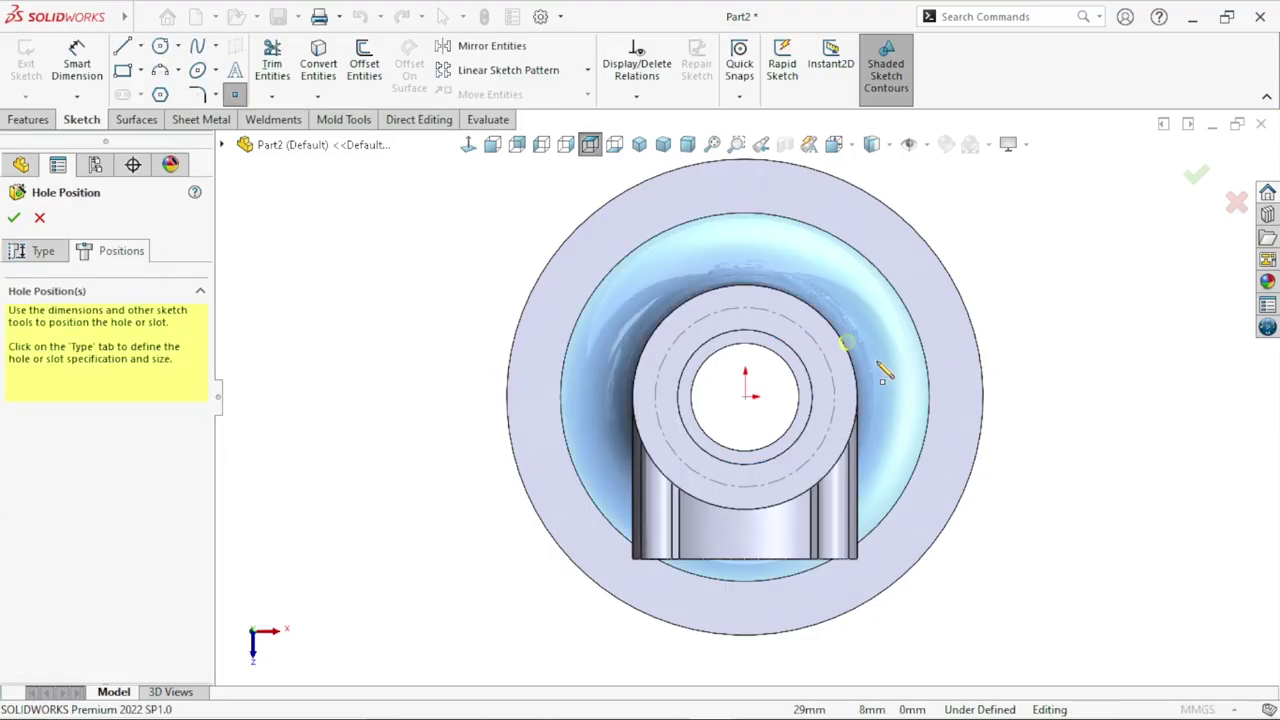
# Step: Place the hole at the top of the Ø40 circle and circular-pattern it to three
pyautogui.scroll(-2, 763, 340)
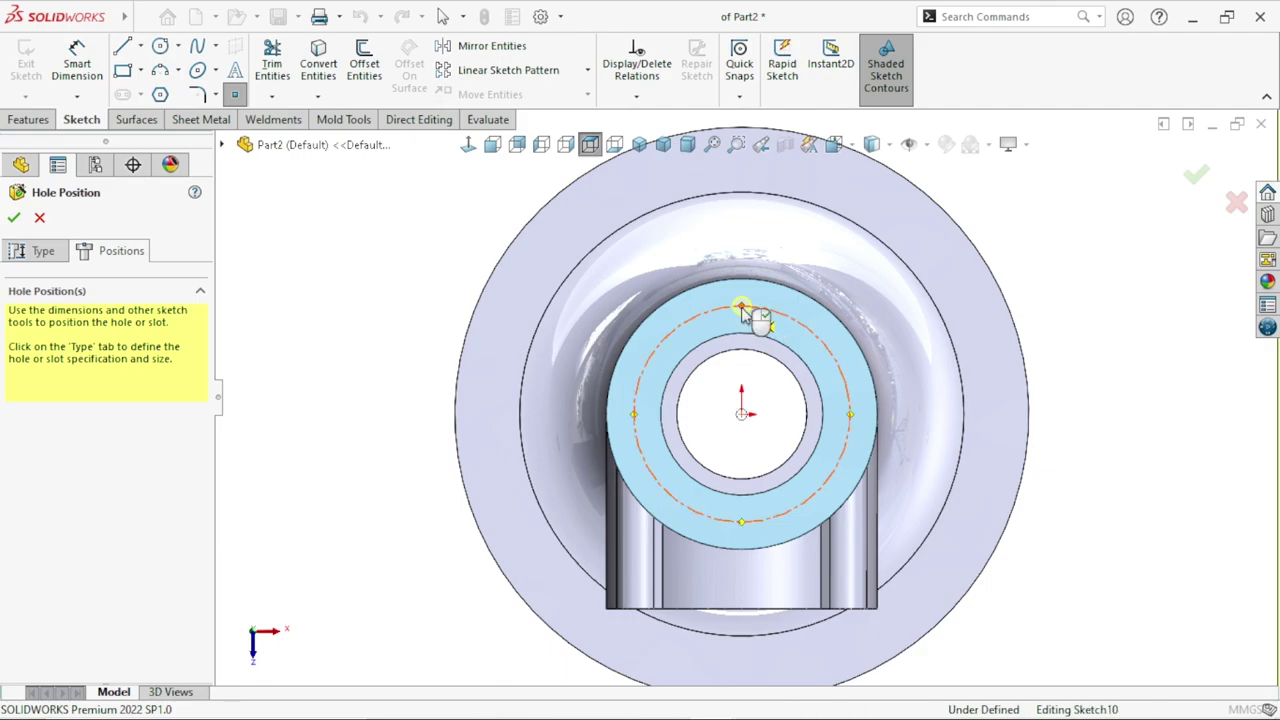
pyautogui.click(741, 307)
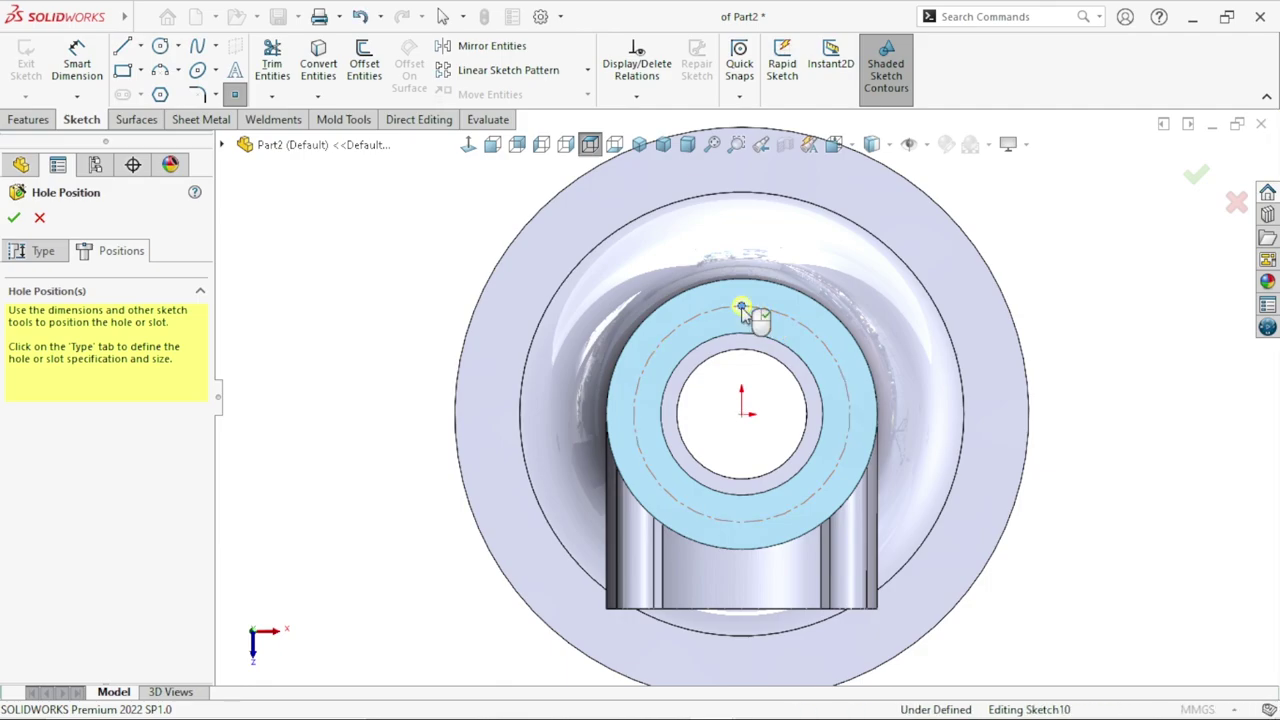
pyautogui.click(587, 70)
pyautogui.click(540, 117)
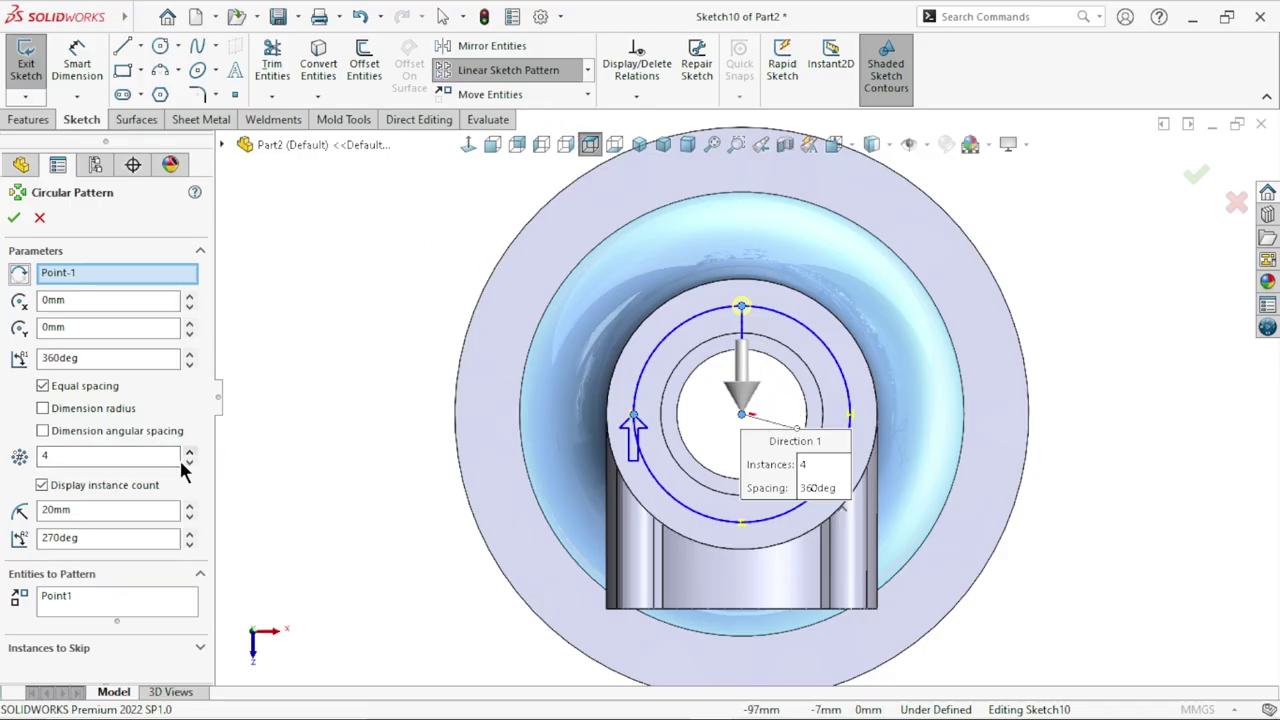
pyautogui.moveTo(474, 510)
pyautogui.mouseDown(button='middle')
pyautogui.moveTo(463, 366)
pyautogui.moveTo(429, 380)
pyautogui.mouseUp(button='middle')
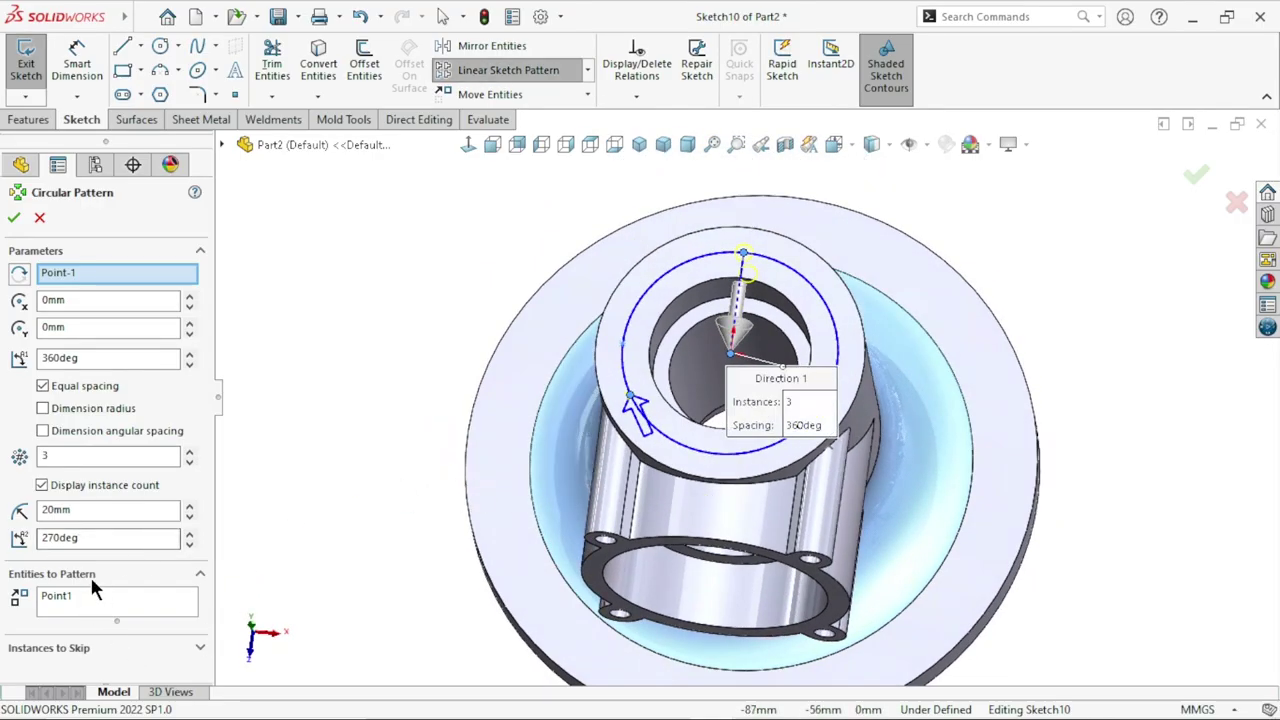
pyautogui.click(13, 218)
pyautogui.click(18, 219)
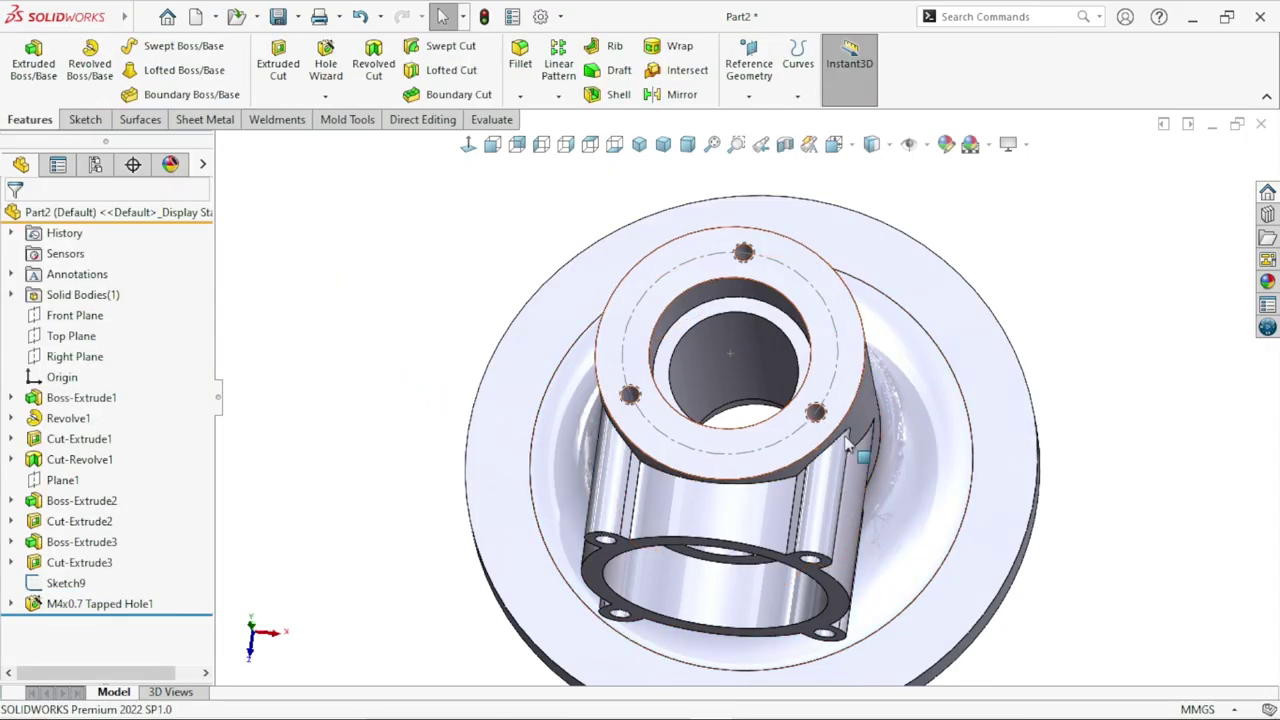
# Step: Hide the bolt-circle sketch Sketch9
pyautogui.moveTo(1067, 355); pyautogui.dragTo(878, 238, button='middle')
pyautogui.click(876, 200)
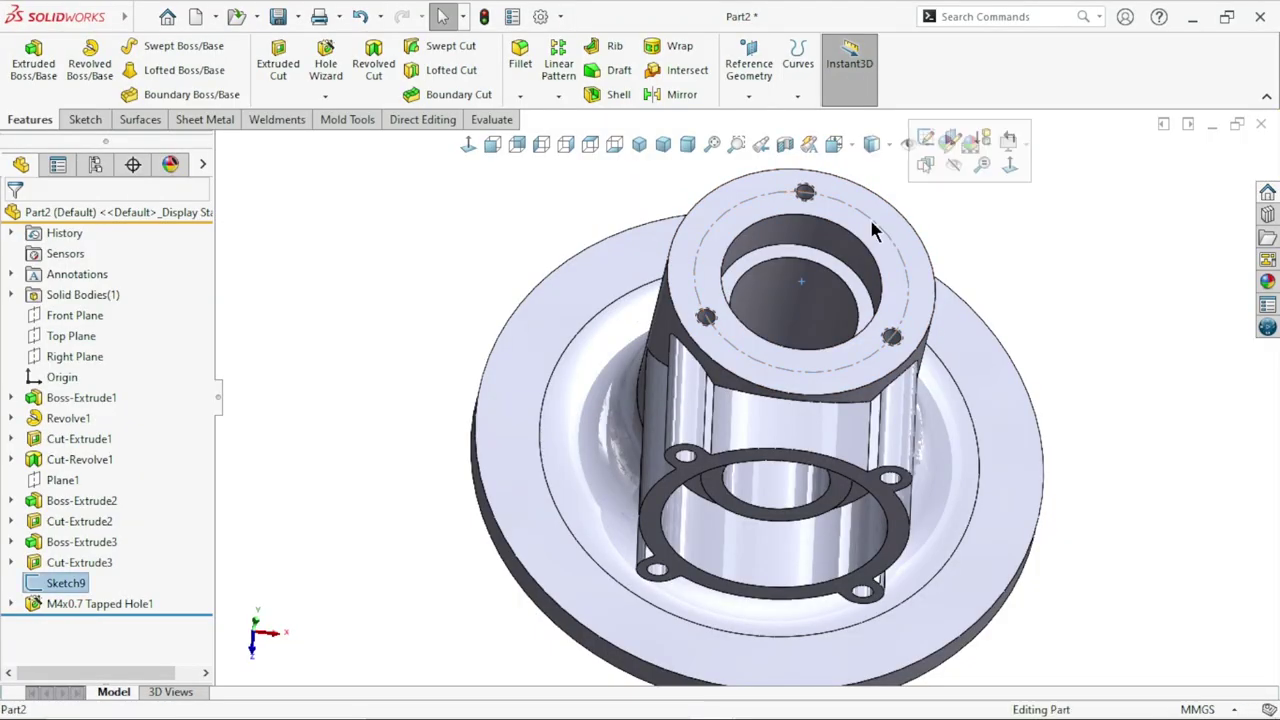
pyautogui.click(950, 178)
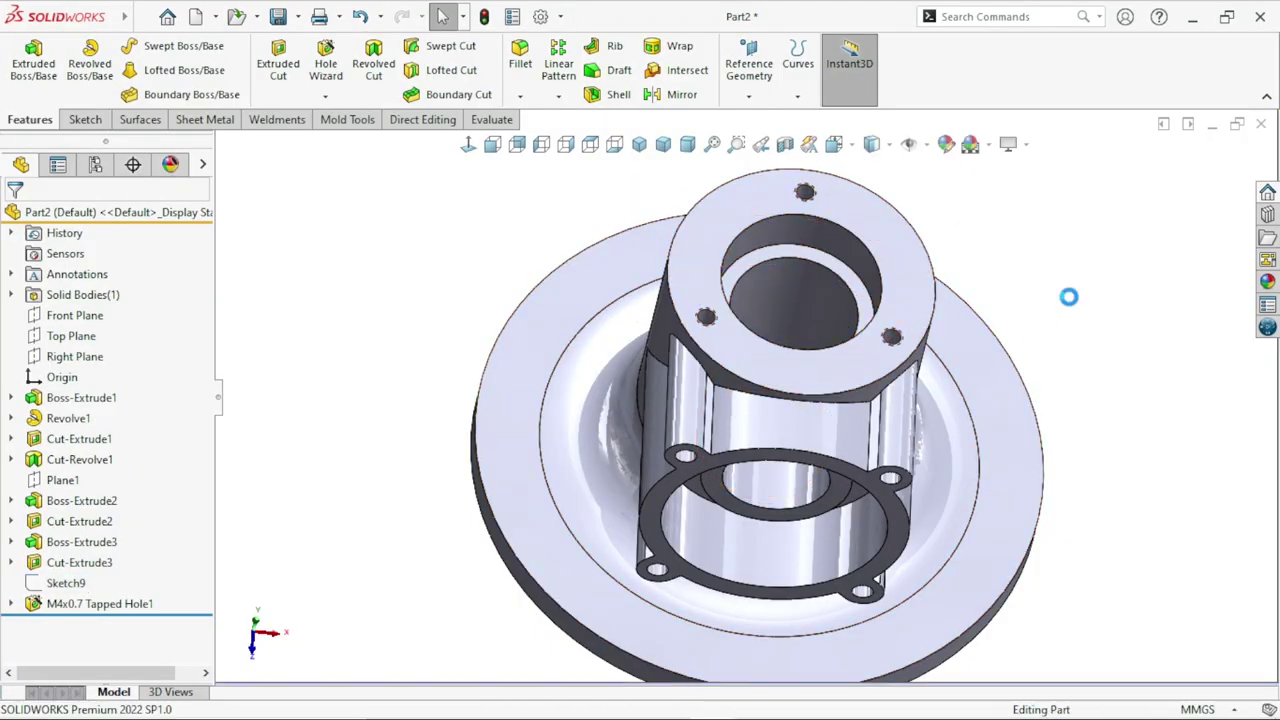
pyautogui.scroll(-2, 1063, 283)
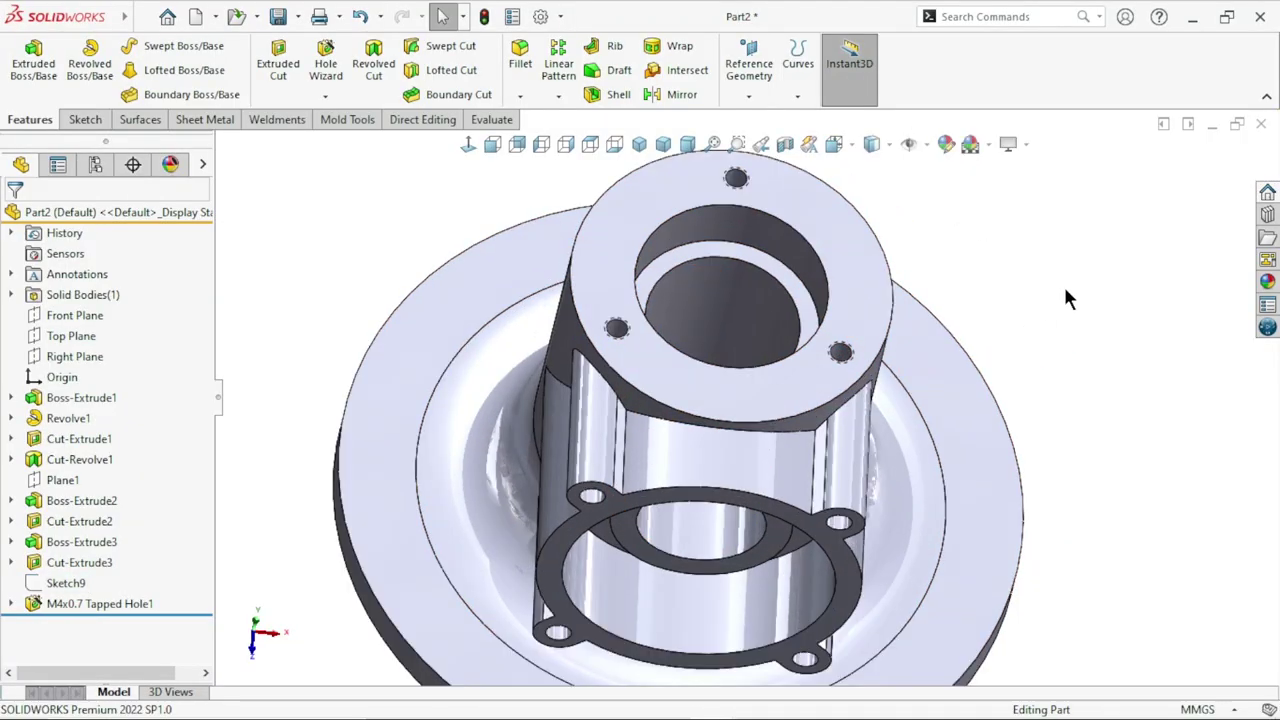
# Step: Turn on shaded cosmetic threads in the part's Detailing document properties
pyautogui.click(546, 17)
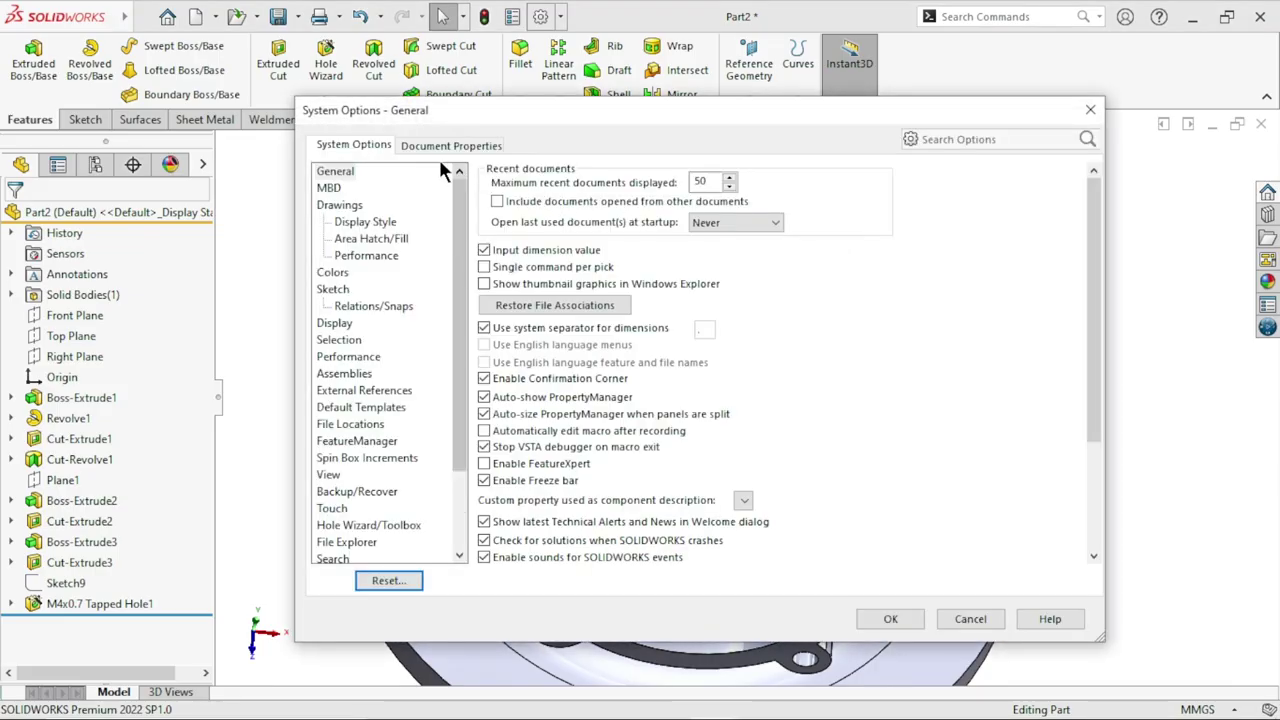
pyautogui.click(418, 145)
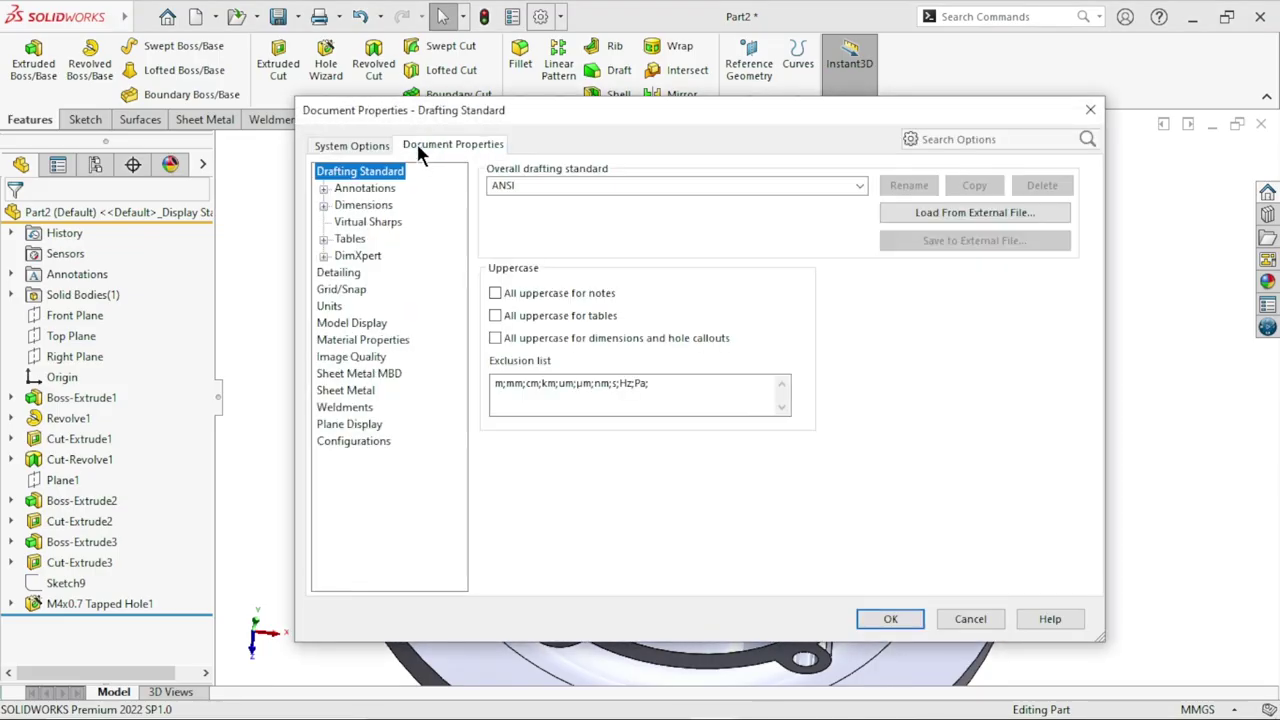
pyautogui.click(338, 272)
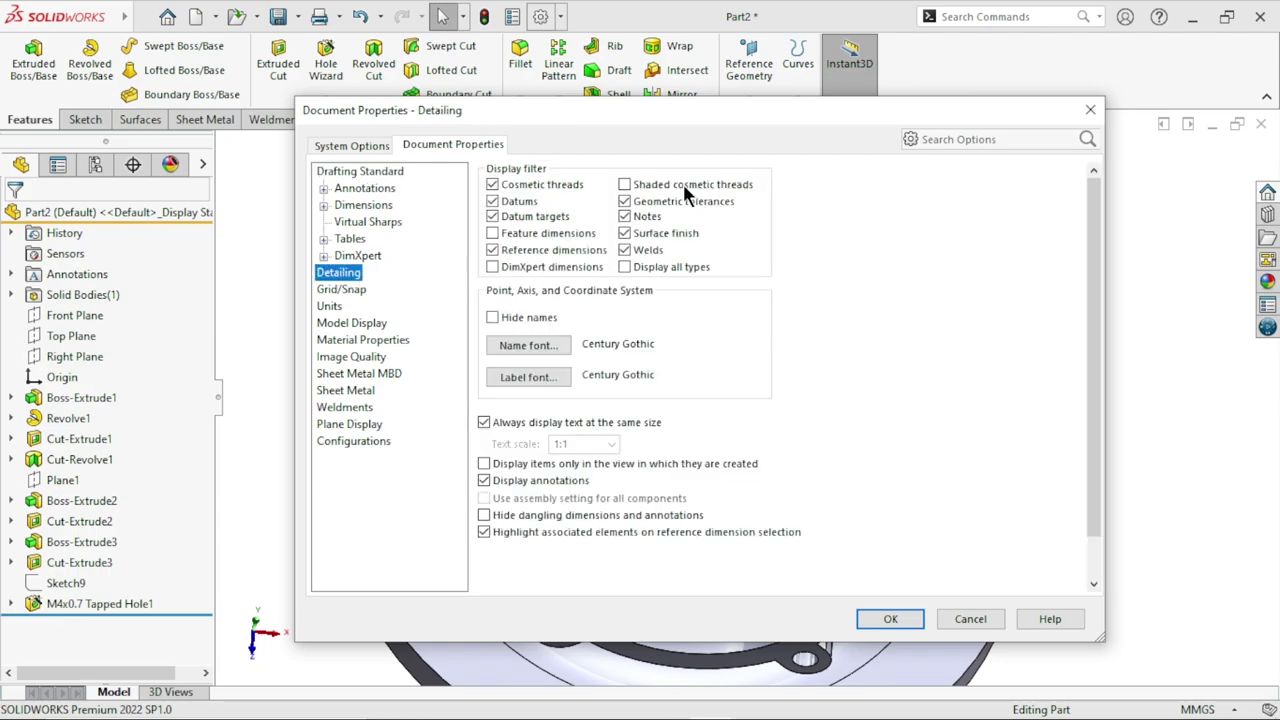
pyautogui.click(880, 614)
pyautogui.scroll(-3, 732, 164)
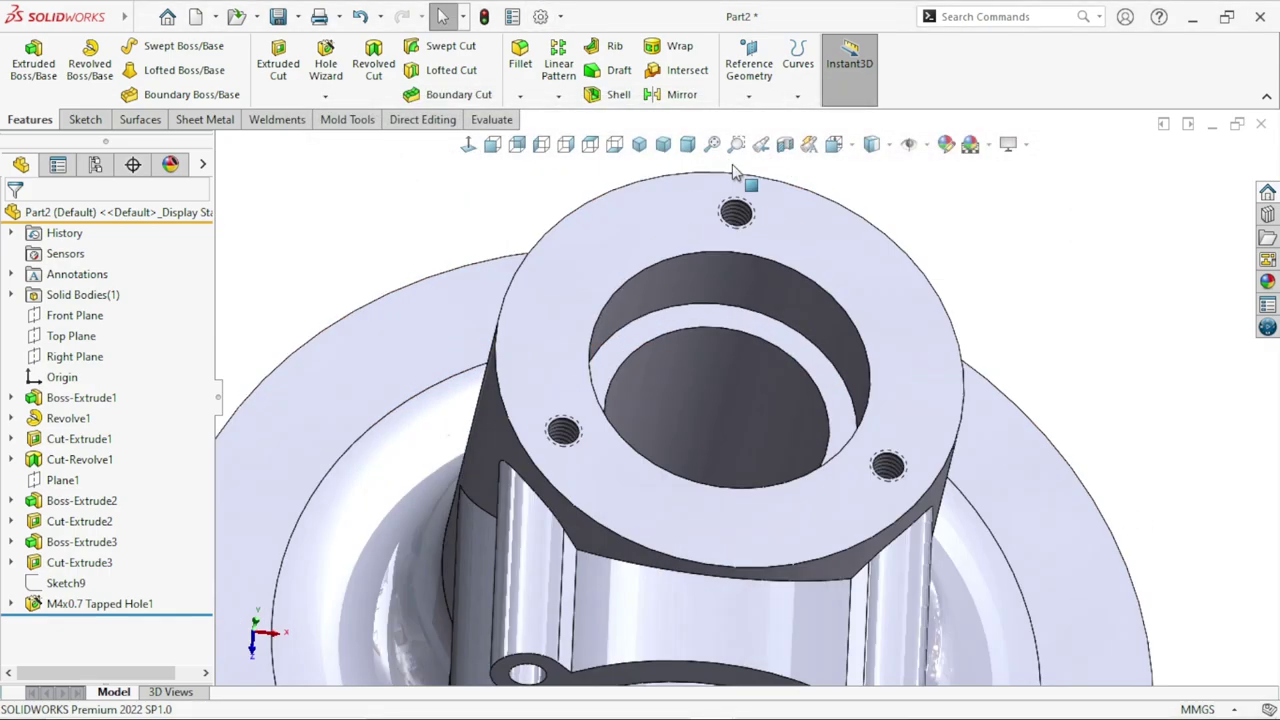
pyautogui.scroll(-3, 732, 164)
pyautogui.scroll(-2, 737, 323)
pyautogui.scroll(3, 663, 380)
pyautogui.scroll(2, 735, 445)
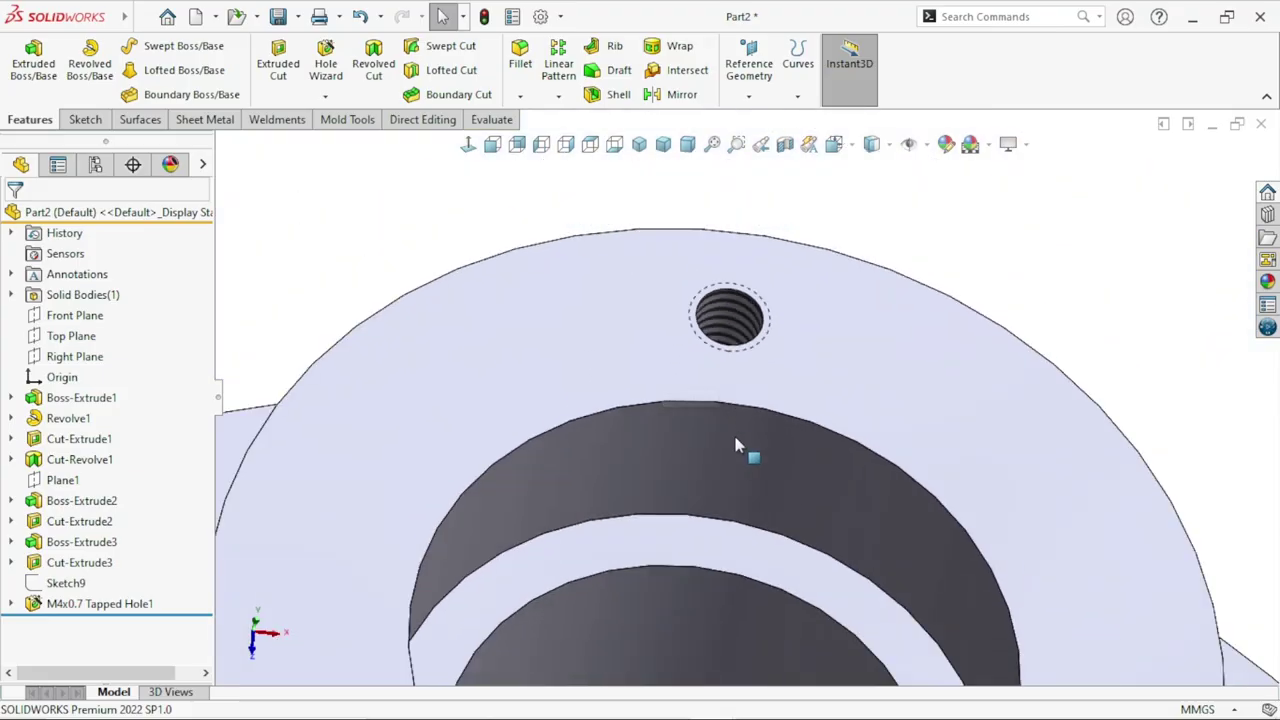
pyautogui.scroll(3, 745, 520)
pyautogui.scroll(2, 760, 565)
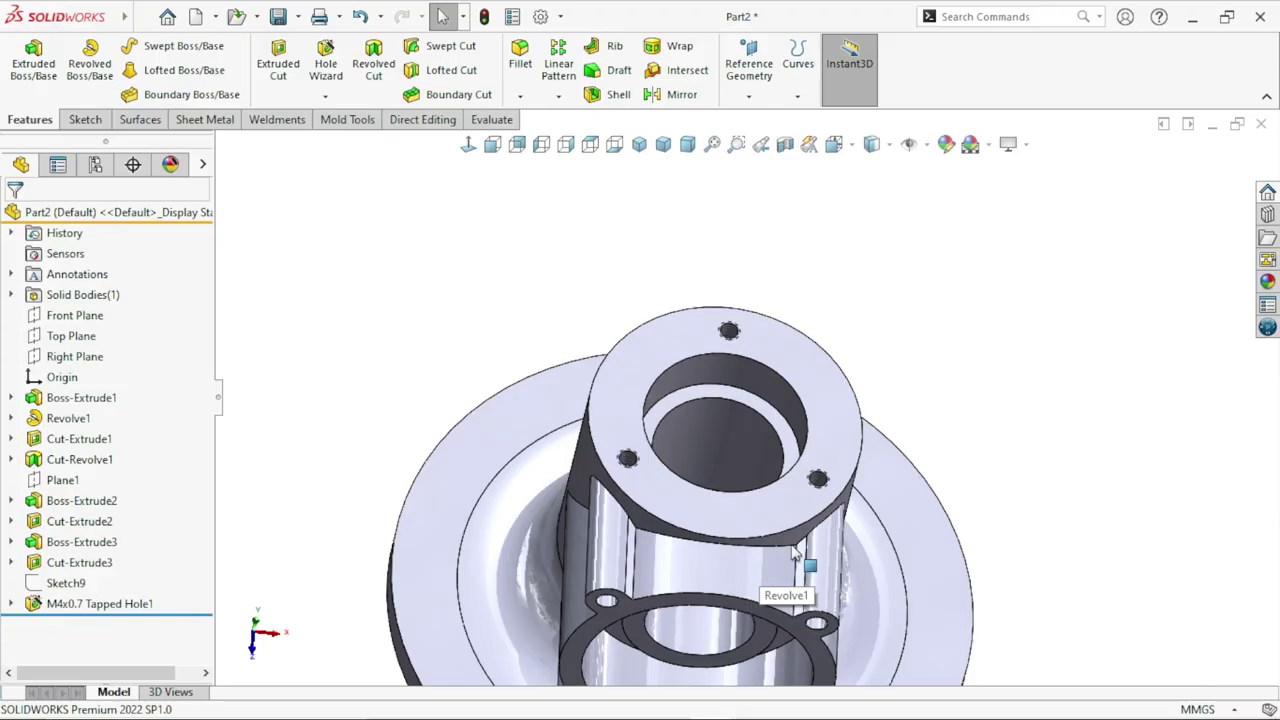
pyautogui.moveTo(795, 555)
pyautogui.mouseDown(button='middle')
pyautogui.moveTo(934, 580)
pyautogui.moveTo(910, 399)
pyautogui.moveTo(940, 450)
pyautogui.moveTo(986, 366)
pyautogui.mouseUp(button='middle')
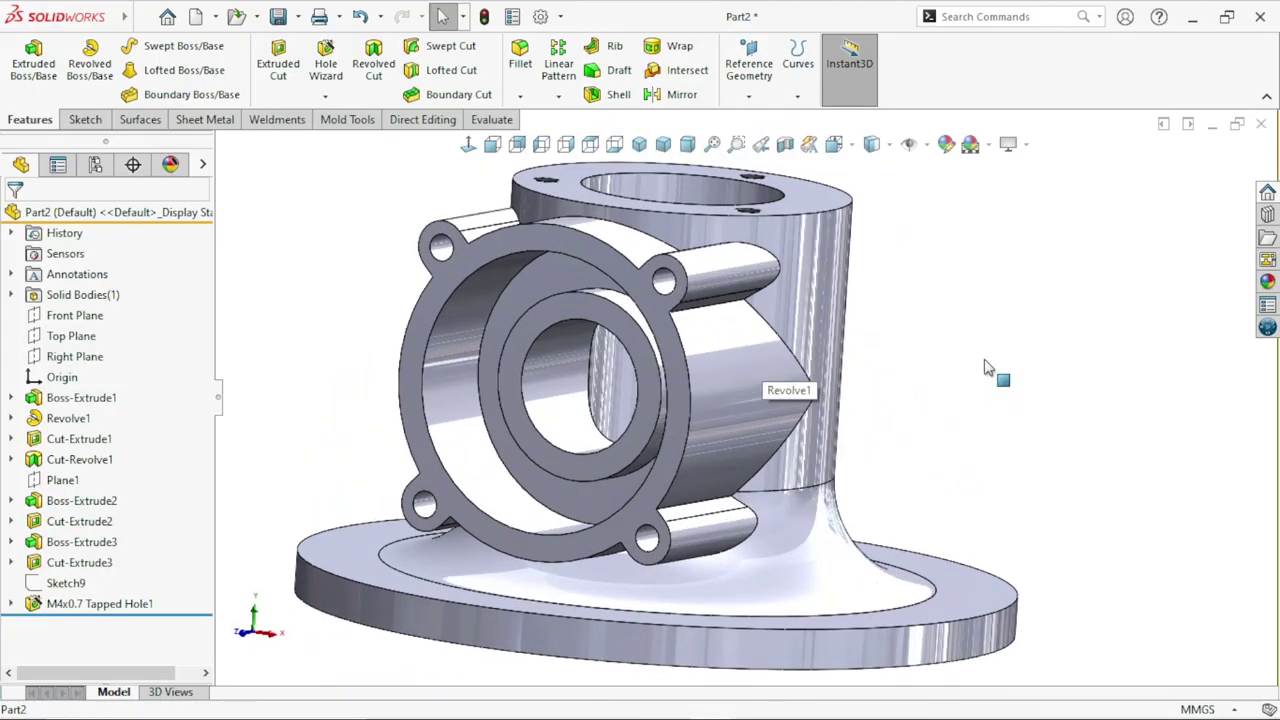
# Step: Round the side ring's outer and inner circular edges with a 1 mm fillet
pyautogui.click(507, 79)
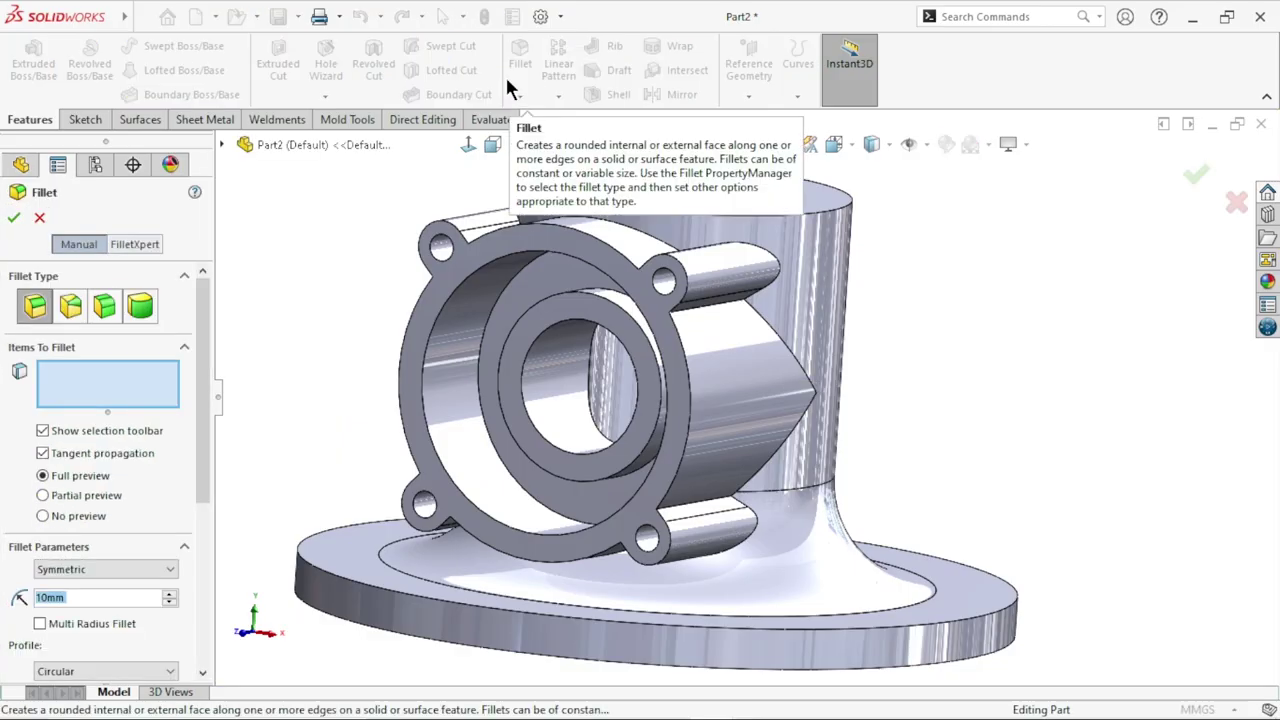
pyautogui.write('1')
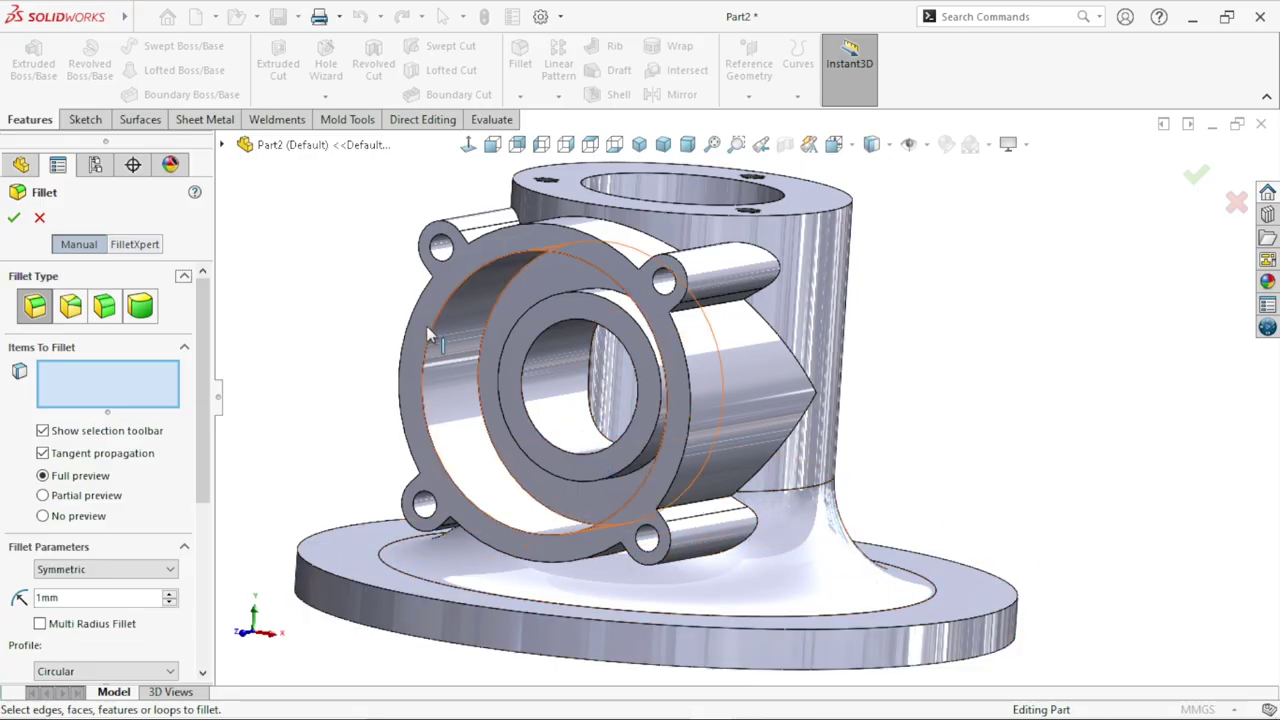
pyautogui.click(497, 440)
pyautogui.moveTo(497, 440); pyautogui.dragTo(675, 310, button='middle')
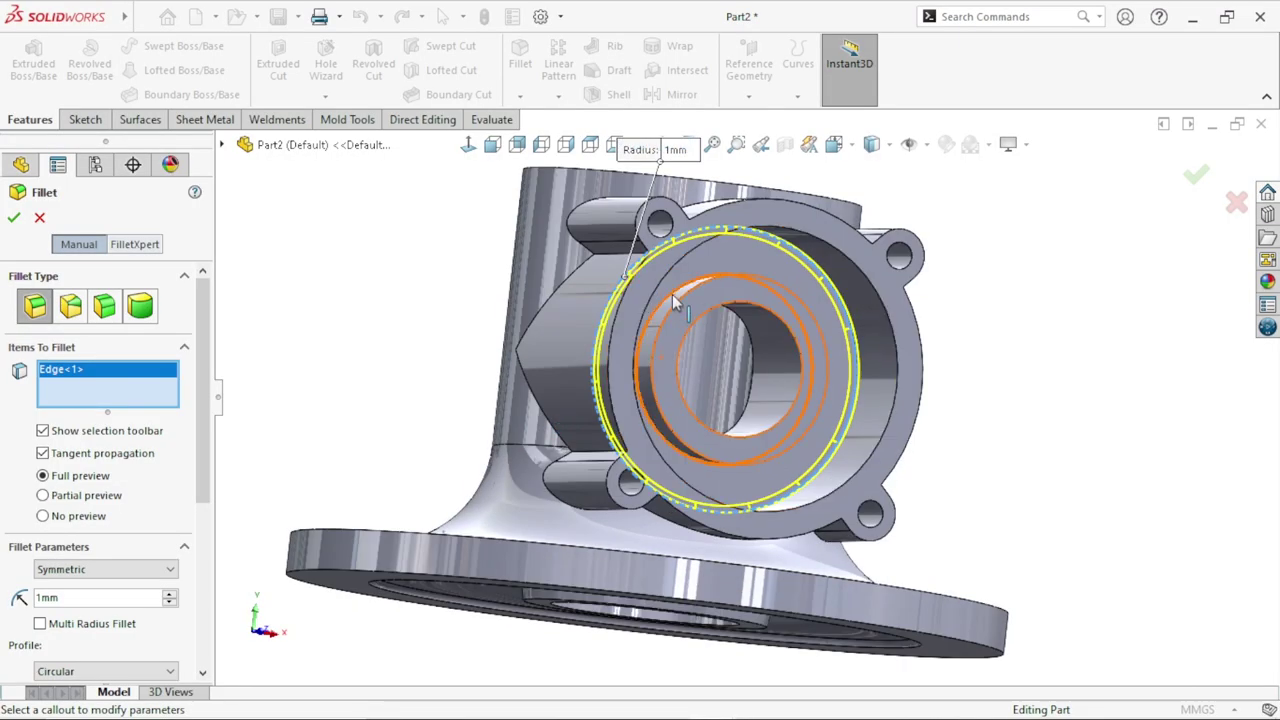
pyautogui.click(674, 297)
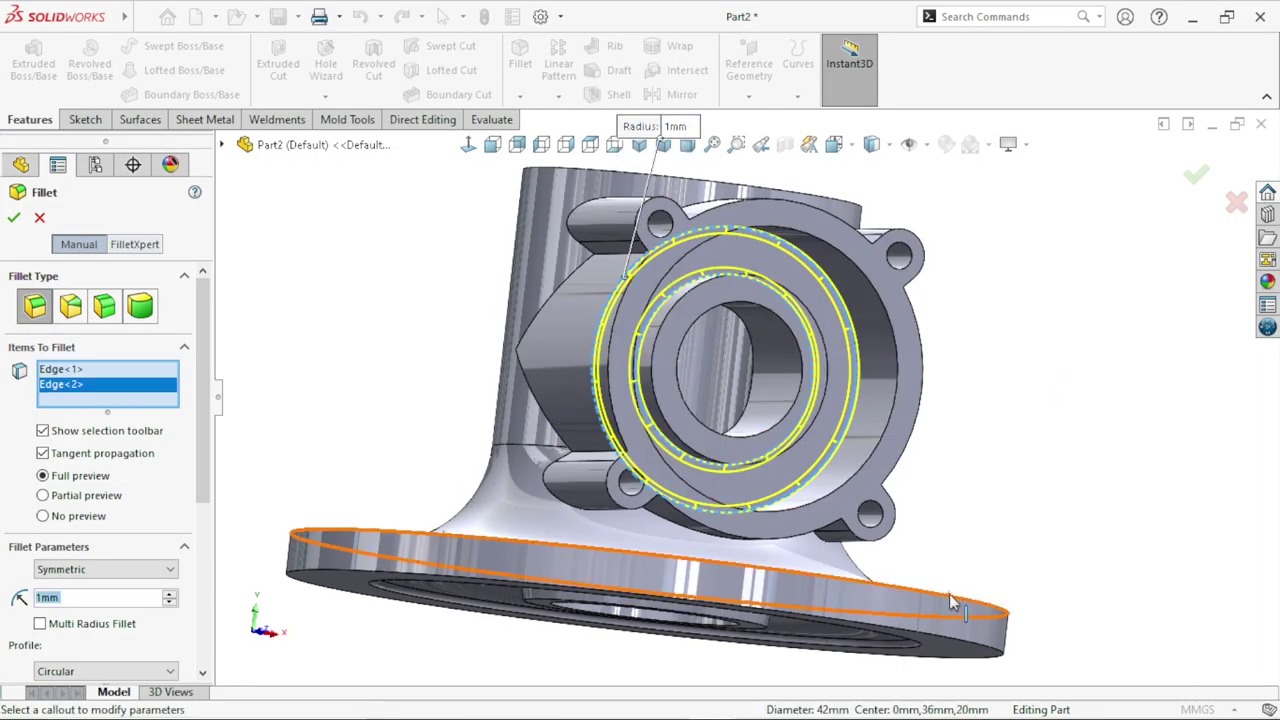
pyautogui.click(15, 219)
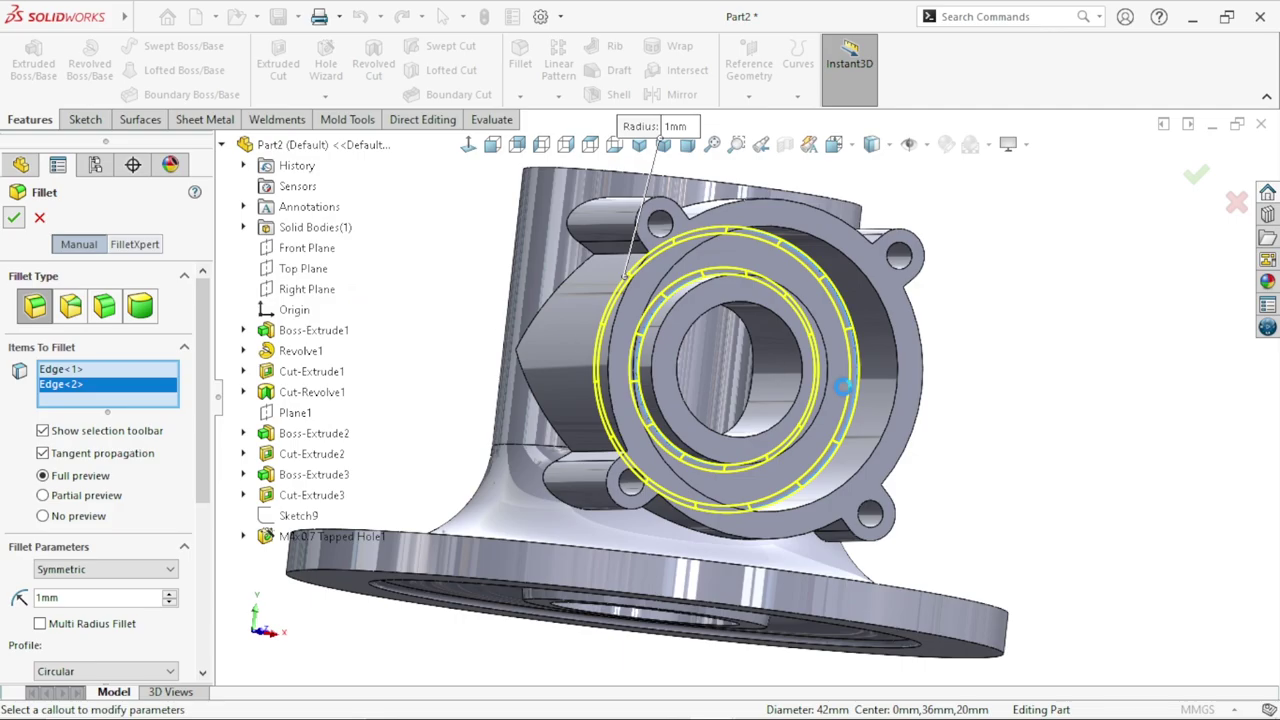
pyautogui.scroll(2, 940, 462)
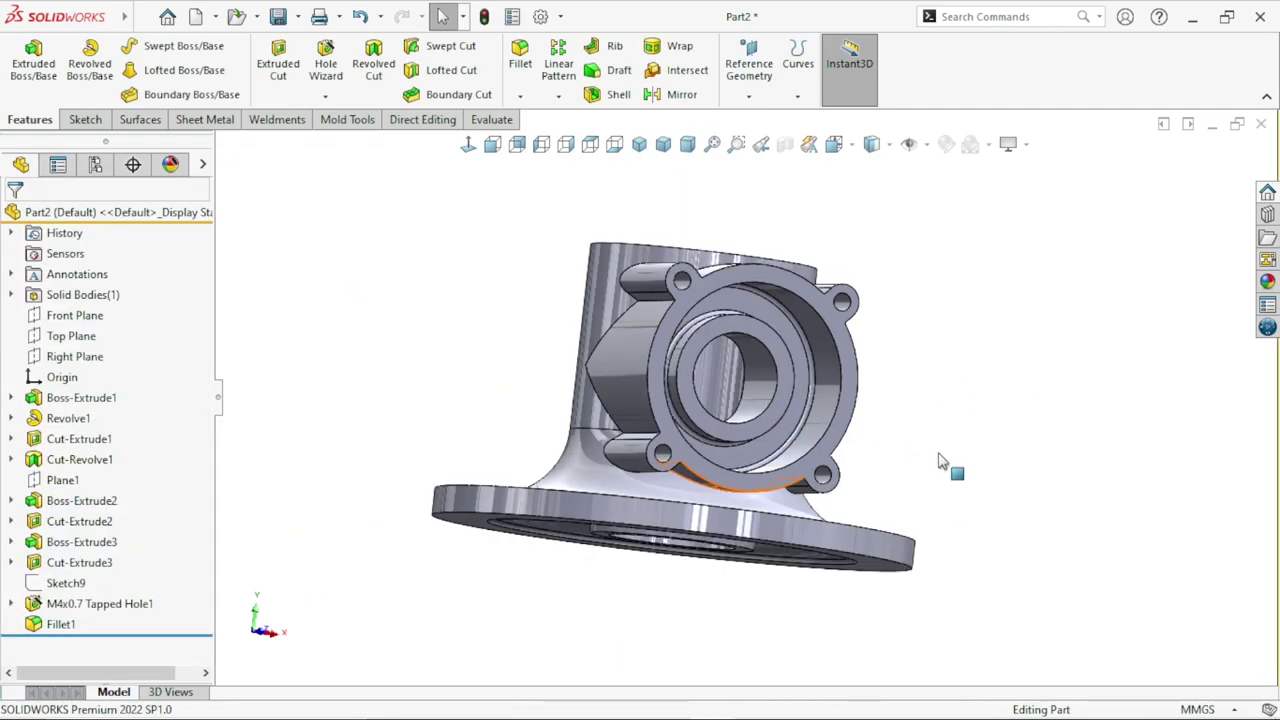
pyautogui.moveTo(940, 462)
pyautogui.mouseDown(button='middle')
pyautogui.moveTo(884, 535)
pyautogui.moveTo(951, 477)
pyautogui.moveTo(914, 374)
pyautogui.moveTo(897, 488)
pyautogui.mouseUp(button='middle')
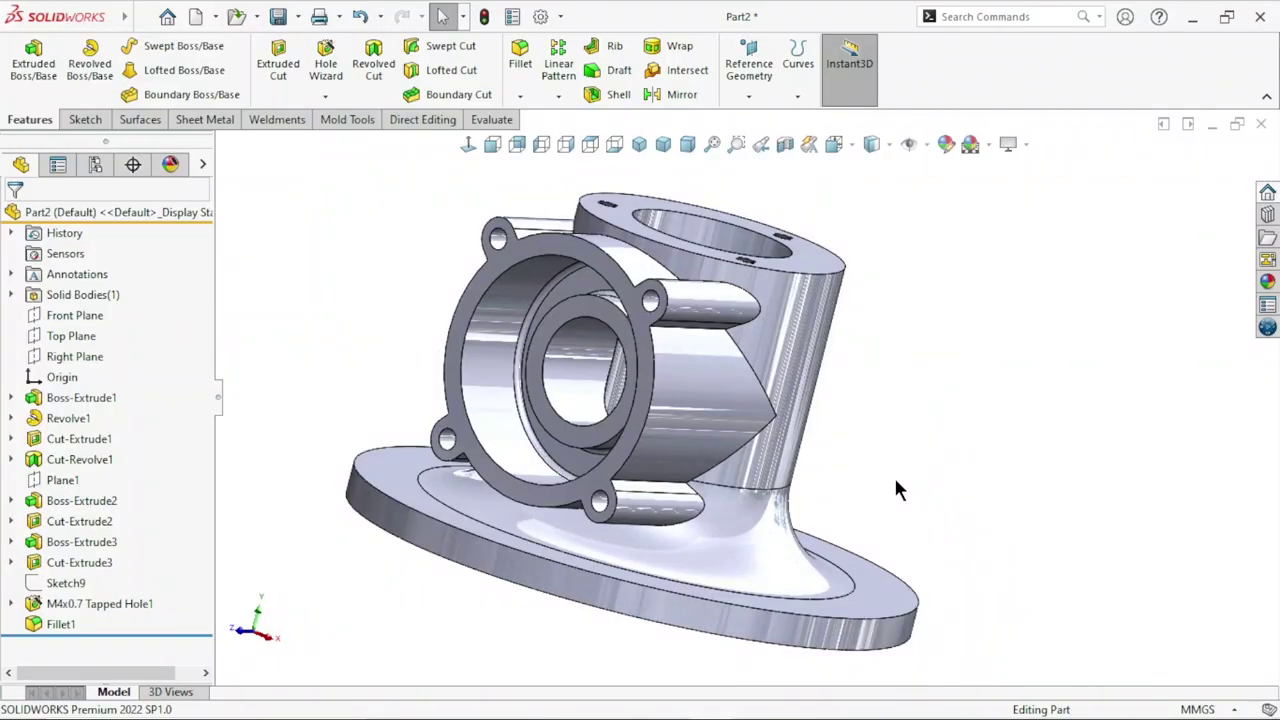
pyautogui.scroll(3, 895, 488)
pyautogui.scroll(-3, 806, 531)
pyautogui.moveTo(757, 500)
pyautogui.mouseDown(button='middle')
pyautogui.moveTo(994, 459)
pyautogui.moveTo(903, 491)
pyautogui.mouseUp(button='middle')
# Step: On the flange's top face, sketch a vertical centerline and a lower-left angled centerline from the origin
pyautogui.click(903, 491)
pyautogui.click(967, 432)
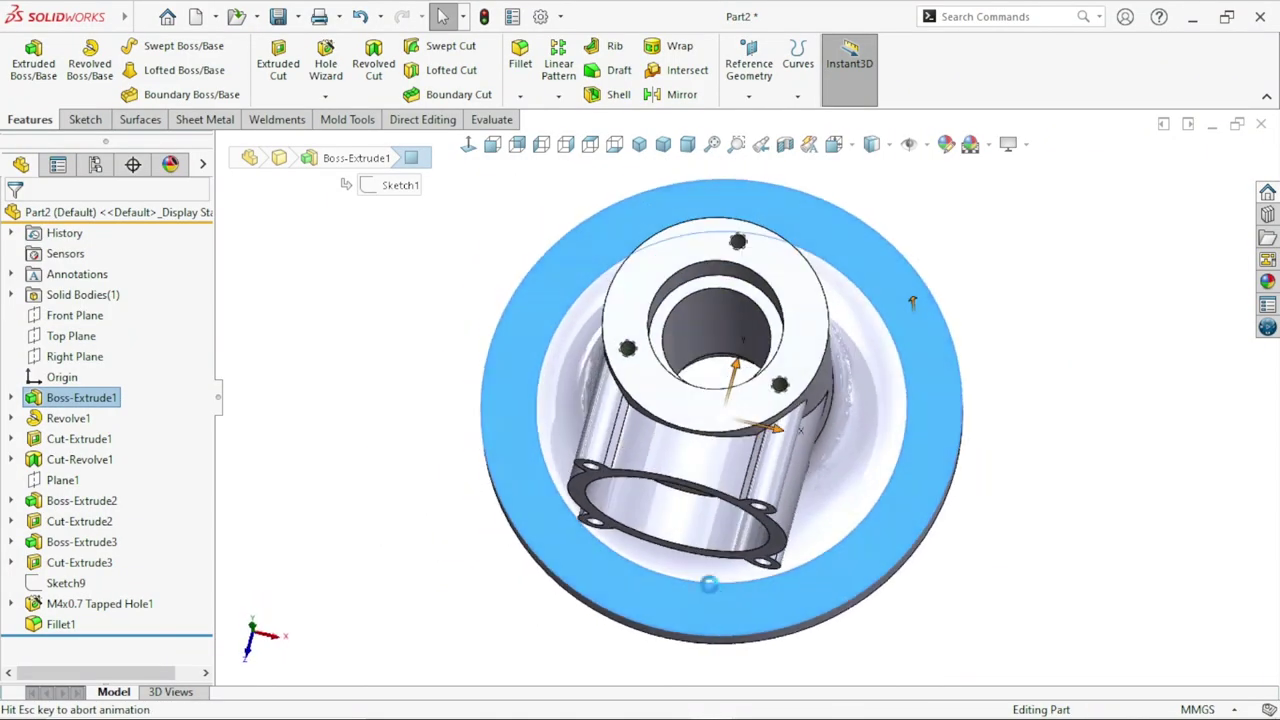
pyautogui.click(141, 47)
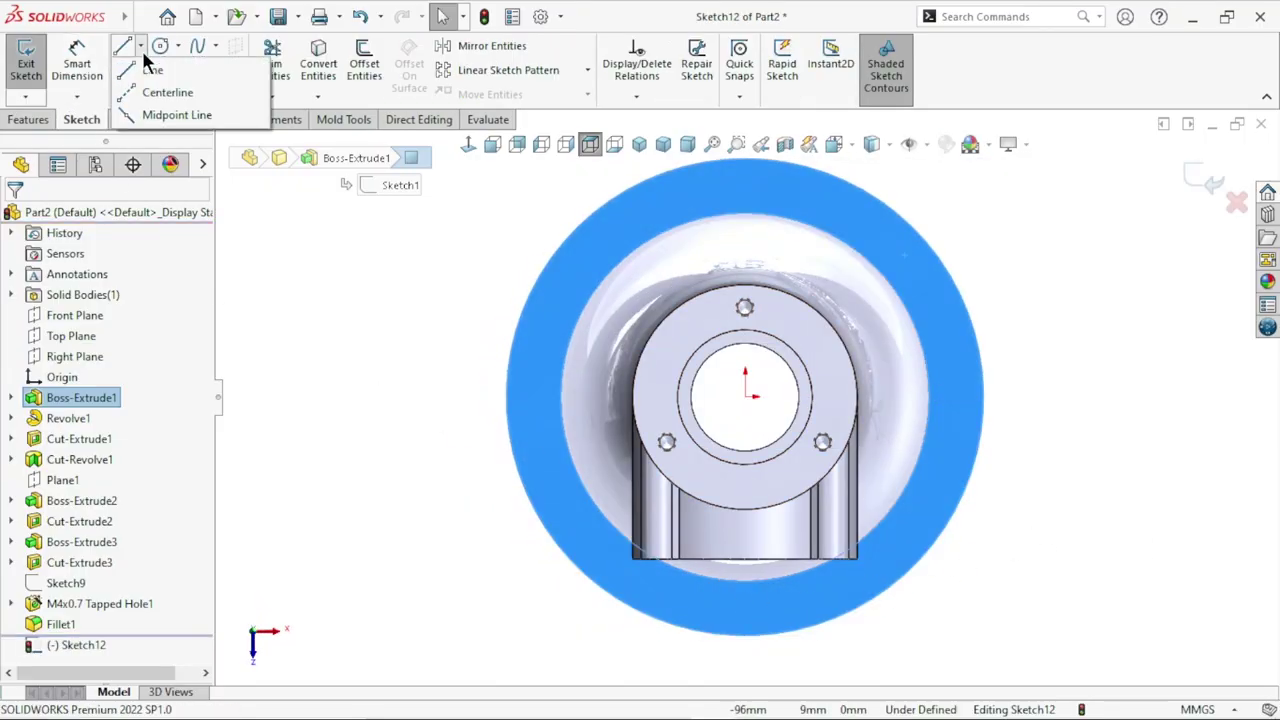
pyautogui.click(137, 92)
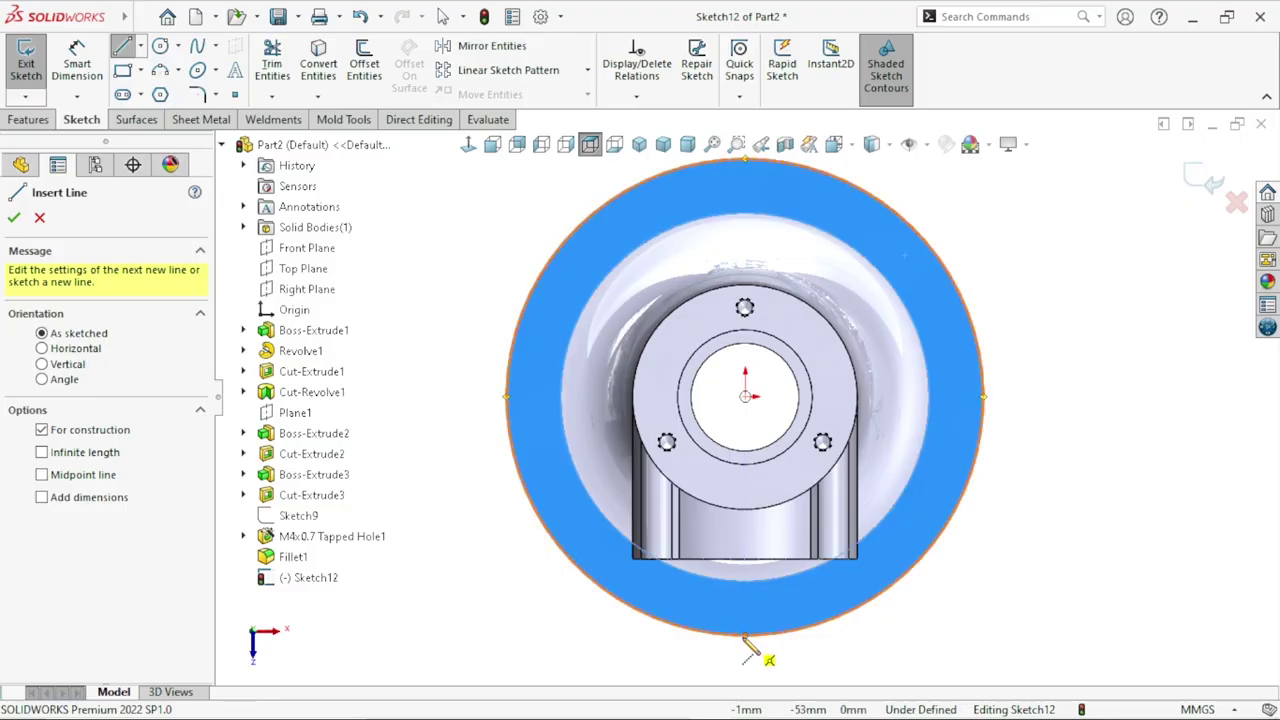
pyautogui.moveTo(745, 636); pyautogui.dragTo(745, 396)
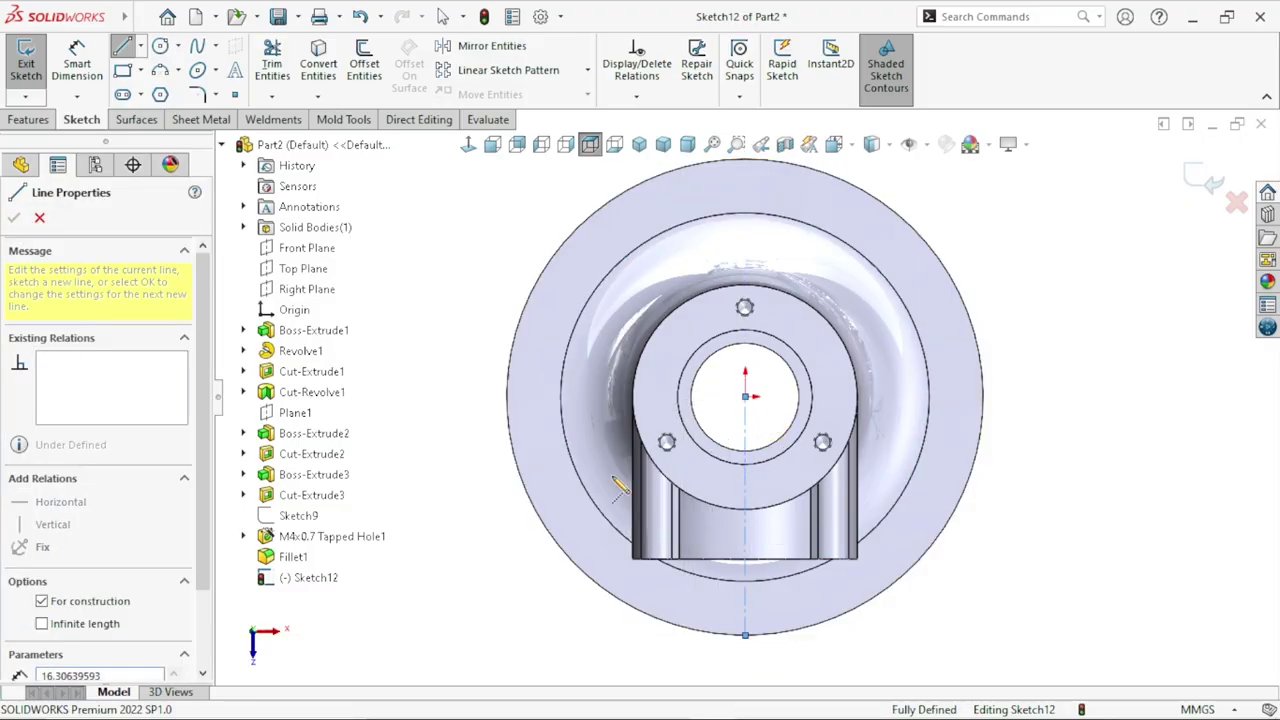
pyautogui.click(745, 396)
pyautogui.click(556, 542)
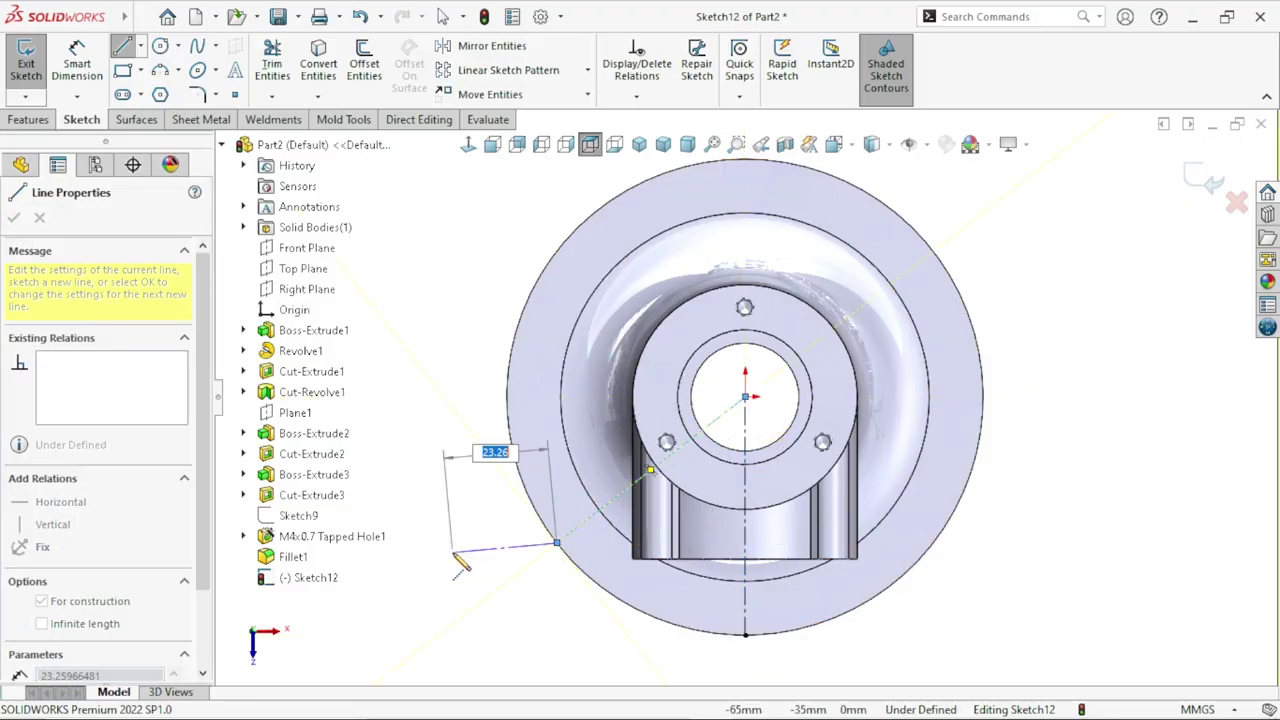
pyautogui.rightClick(462, 564)
pyautogui.click(485, 414)
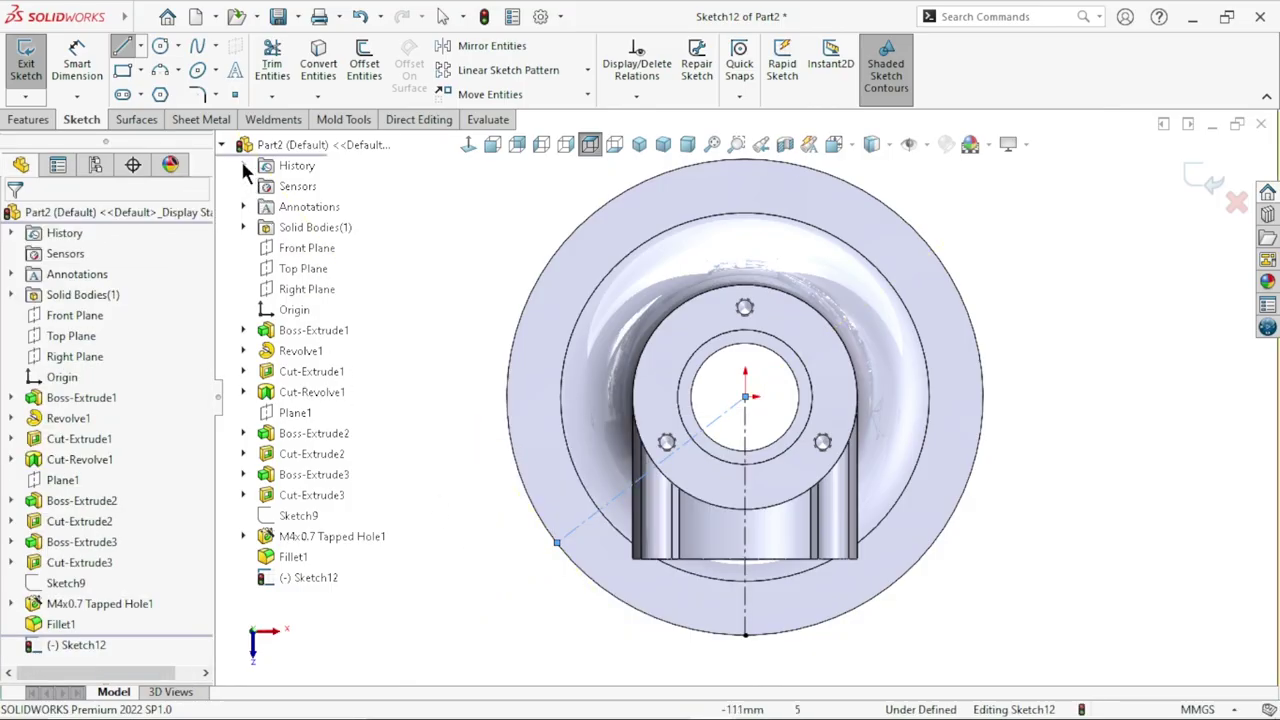
# Step: Dimension the angle between the two centerlines as 45°
pyautogui.click(76, 60)
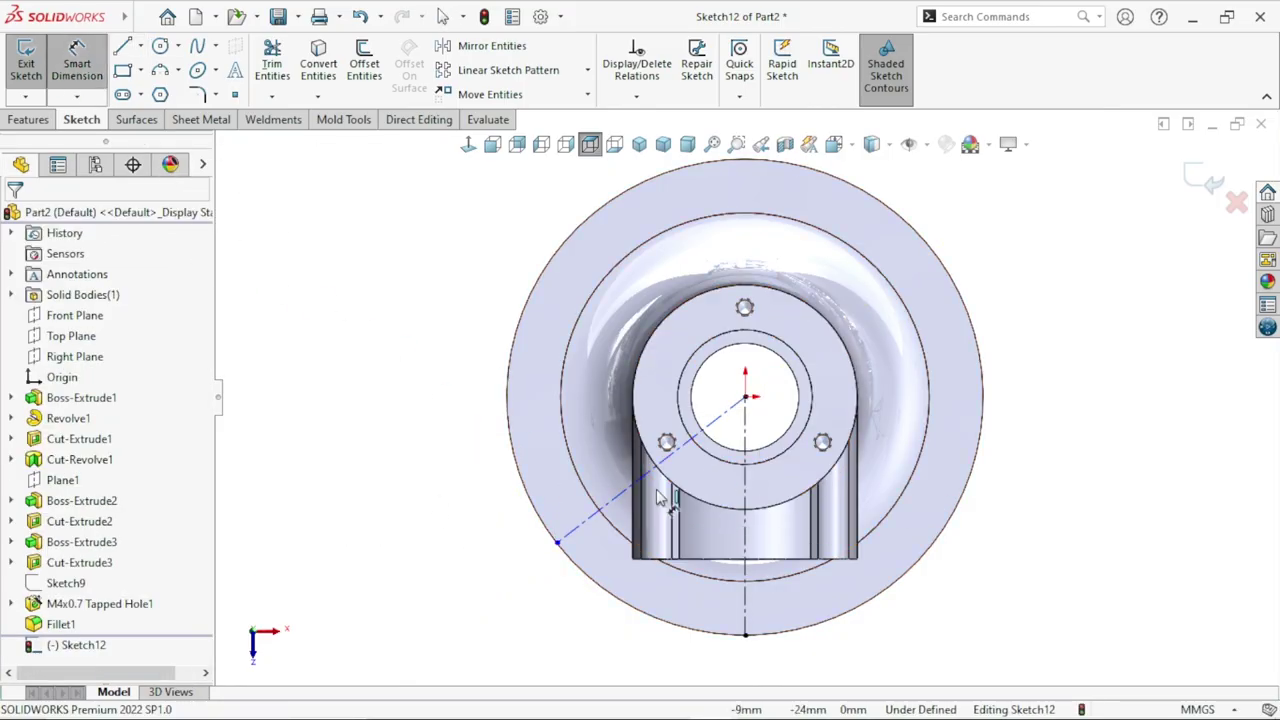
pyautogui.click(610, 510)
pyautogui.click(745, 598)
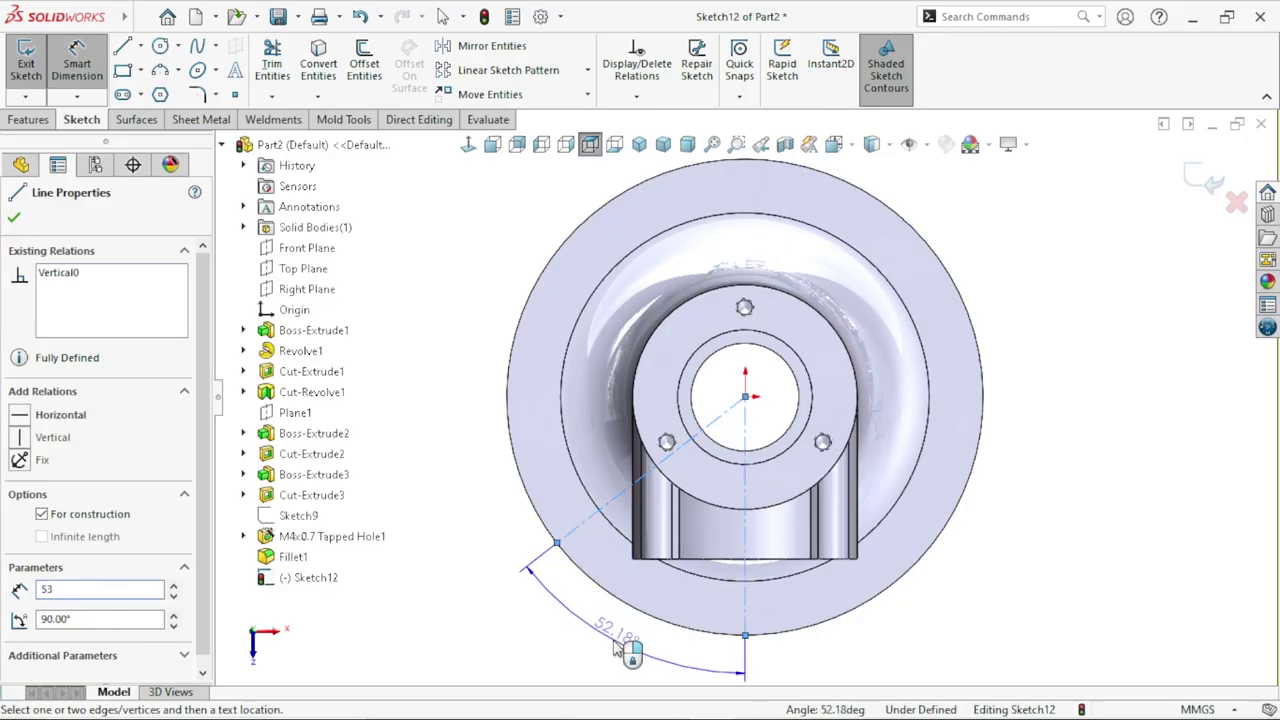
pyautogui.click(611, 641)
pyautogui.press('Return')
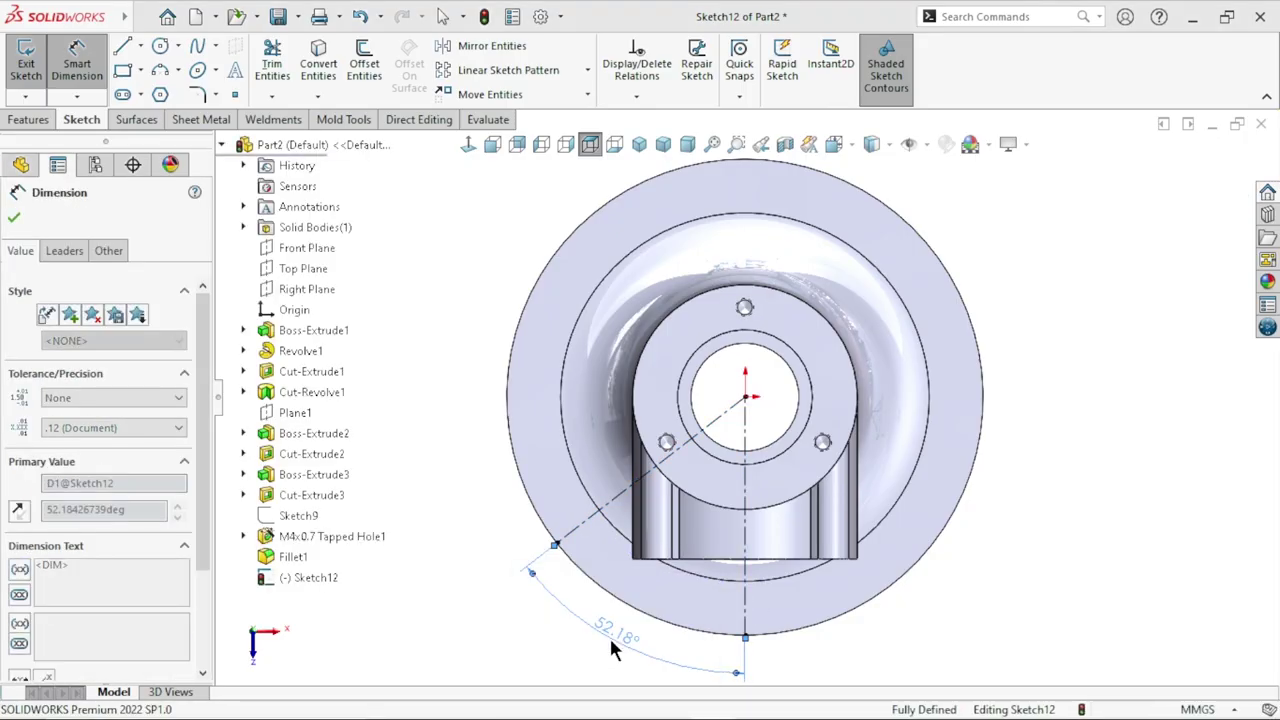
pyautogui.click(1057, 514)
pyautogui.scroll(-3, 755, 525)
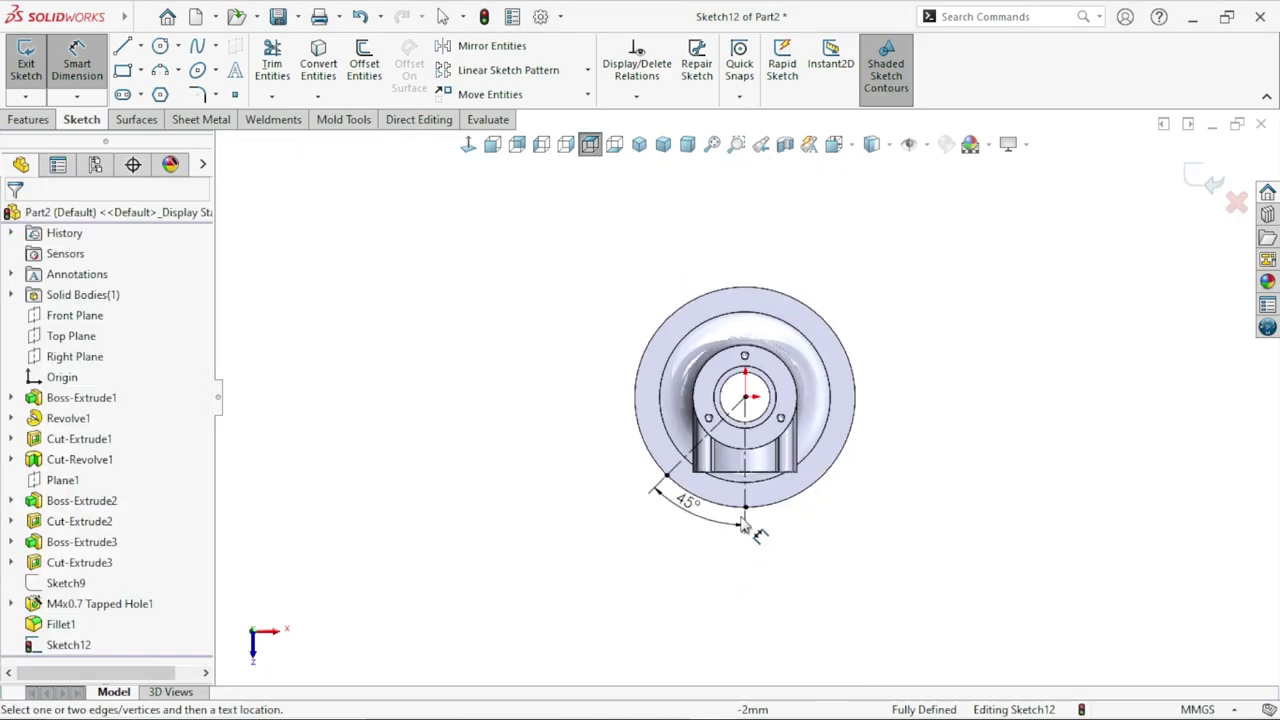
pyautogui.scroll(3, 735, 495)
pyautogui.click(141, 94)
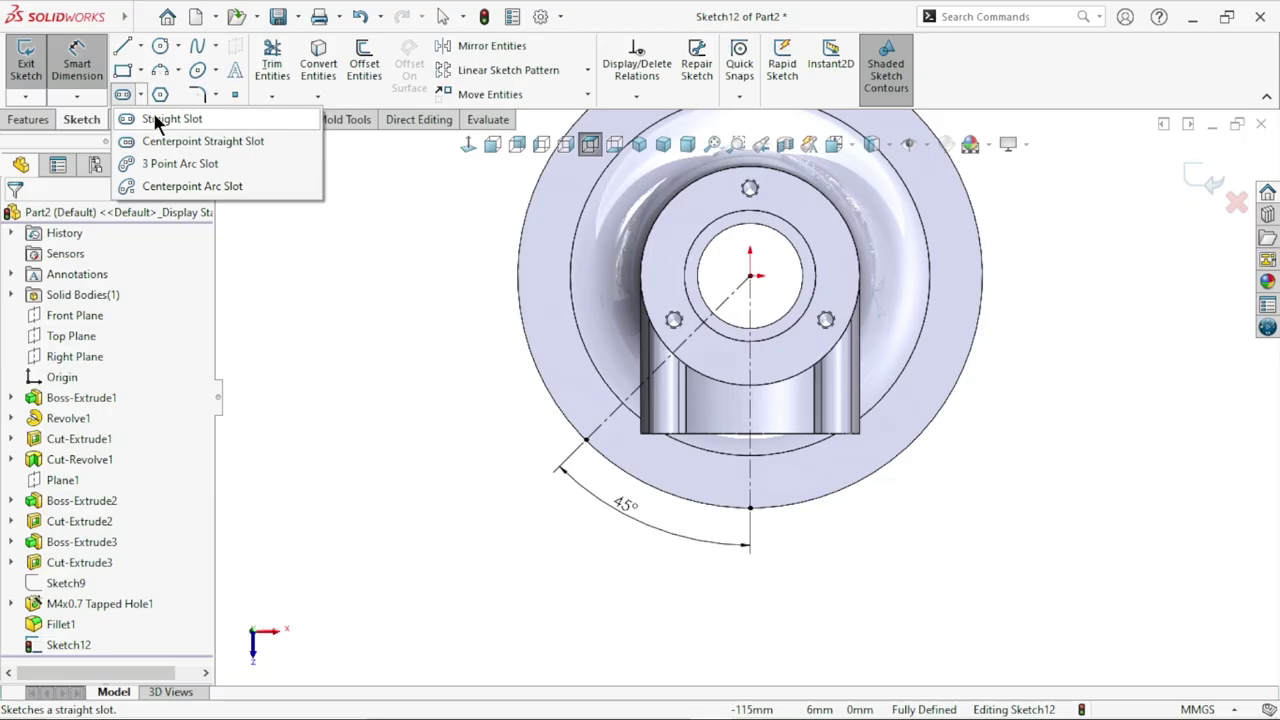
# Step: Draw a straight slot along the 45° centerline at the flange's lower left
pyautogui.click(155, 118)
pyautogui.click(513, 495)
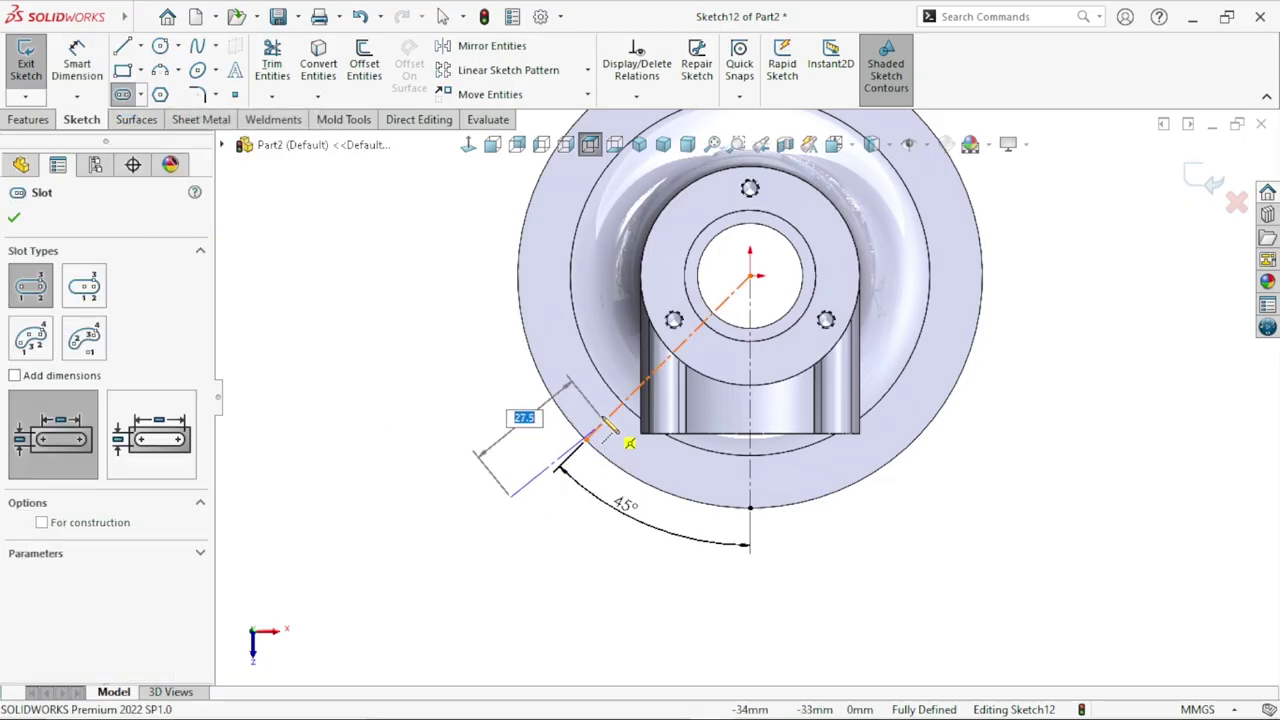
pyautogui.click(598, 402)
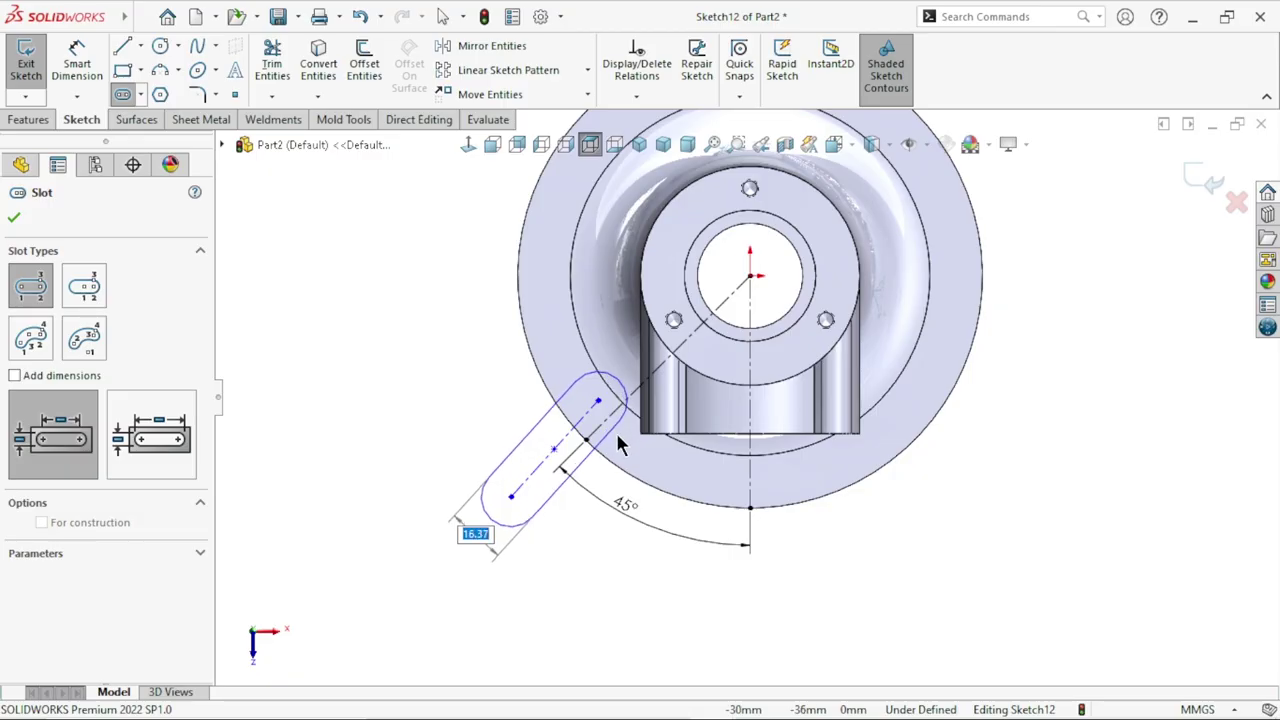
pyautogui.click(620, 442)
pyautogui.rightClick(437, 376)
pyautogui.click(437, 366)
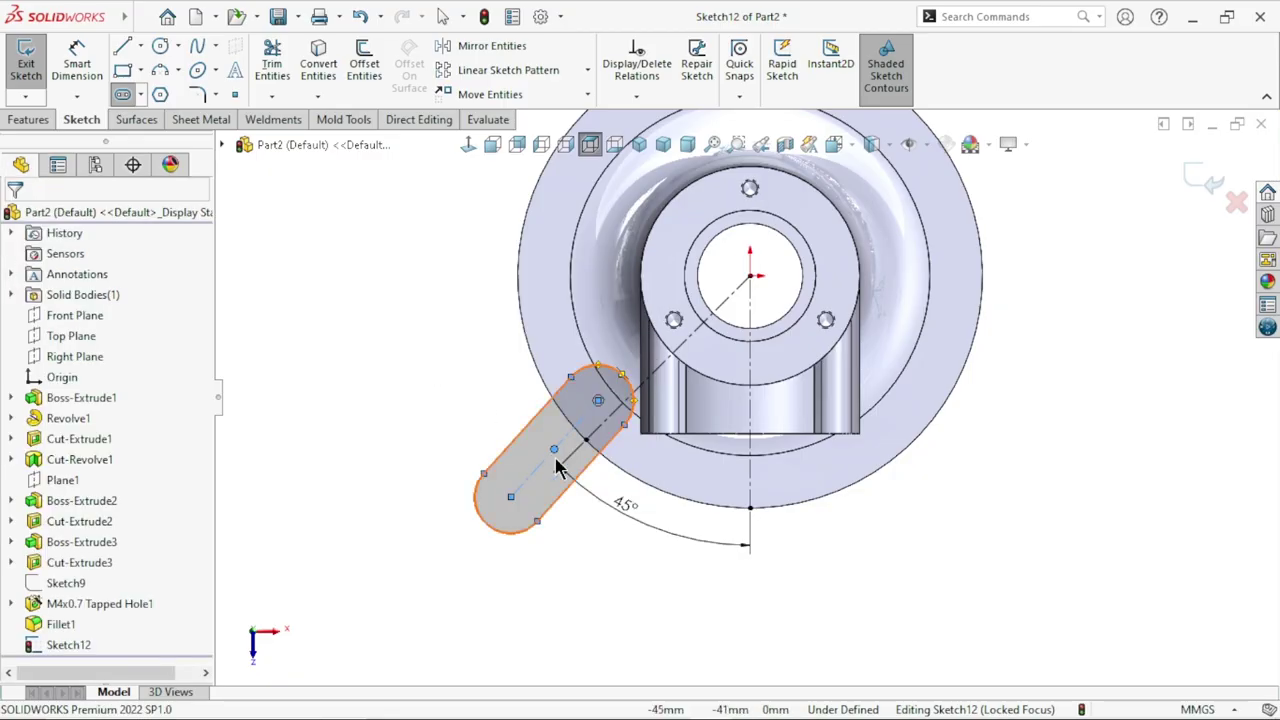
pyautogui.scroll(3, 700, 450)
pyautogui.scroll(-3, 850, 480)
pyautogui.scroll(-2, 1024, 503)
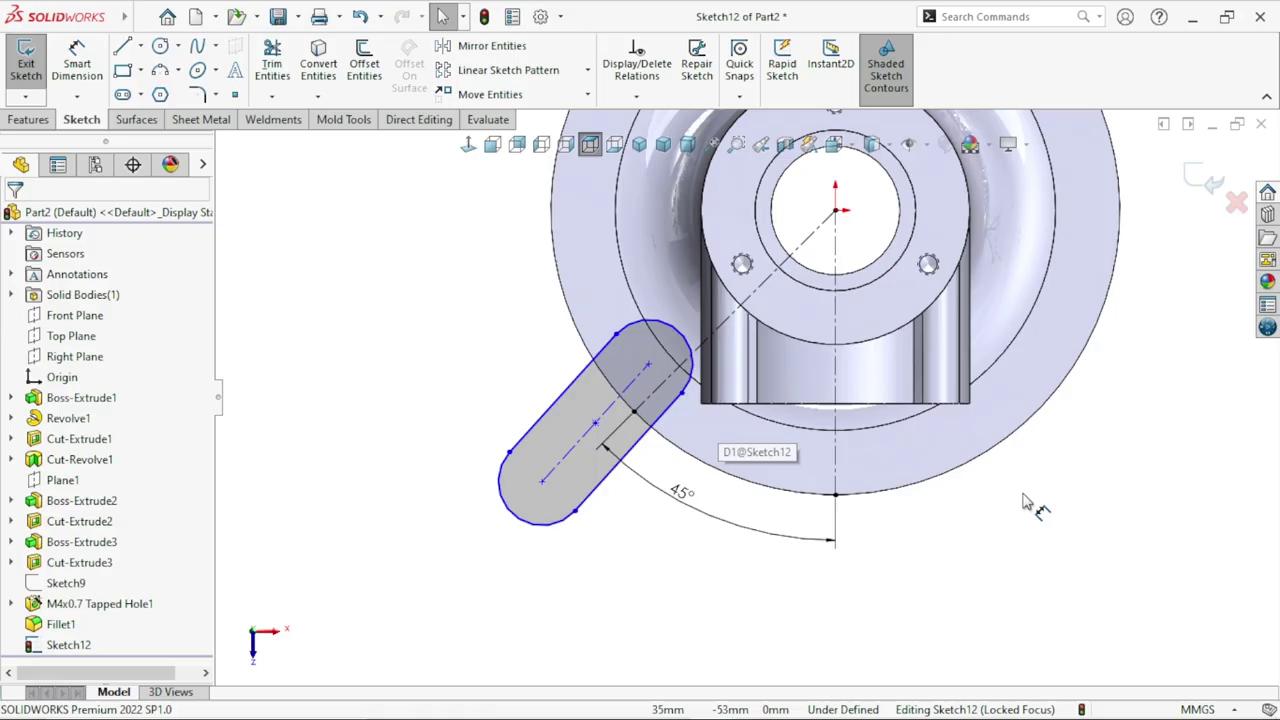
# Step: Make the slot's centre line collinear with the 45° centerline
pyautogui.click(612, 410)
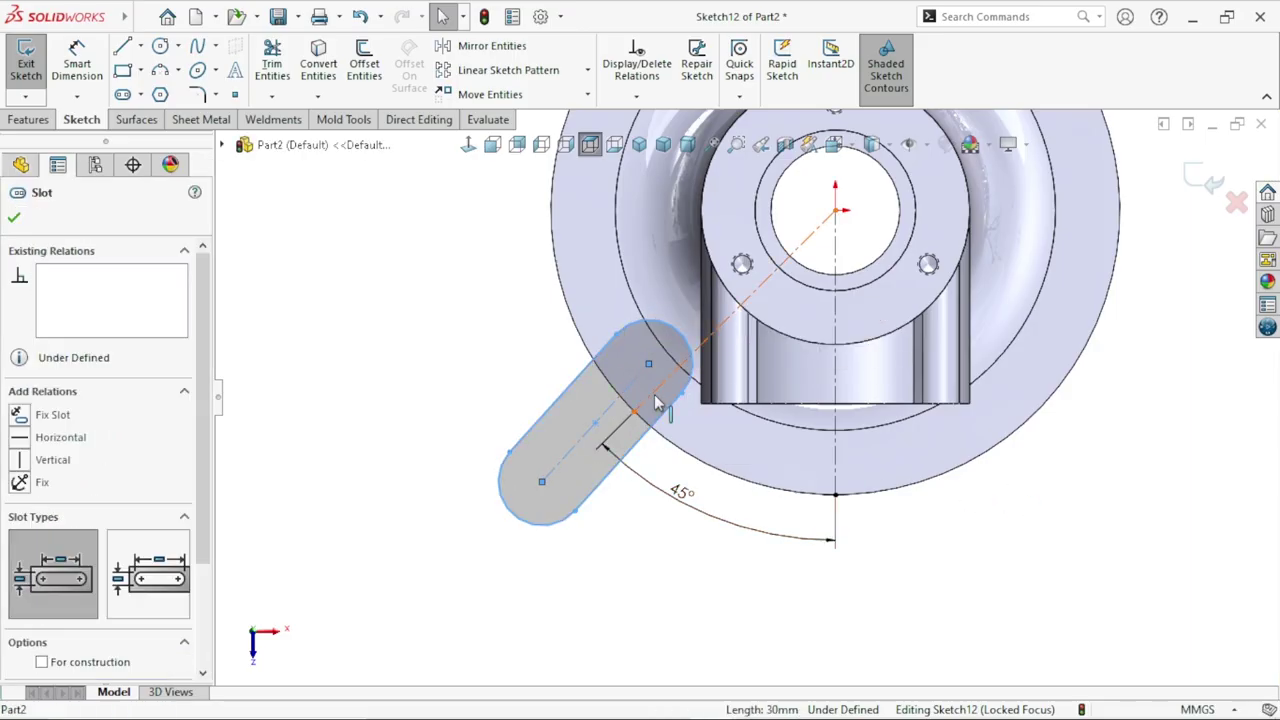
pyautogui.click(634, 399)
pyautogui.keyDown('ctrl'); pyautogui.click(836, 222); pyautogui.keyUp('ctrl')
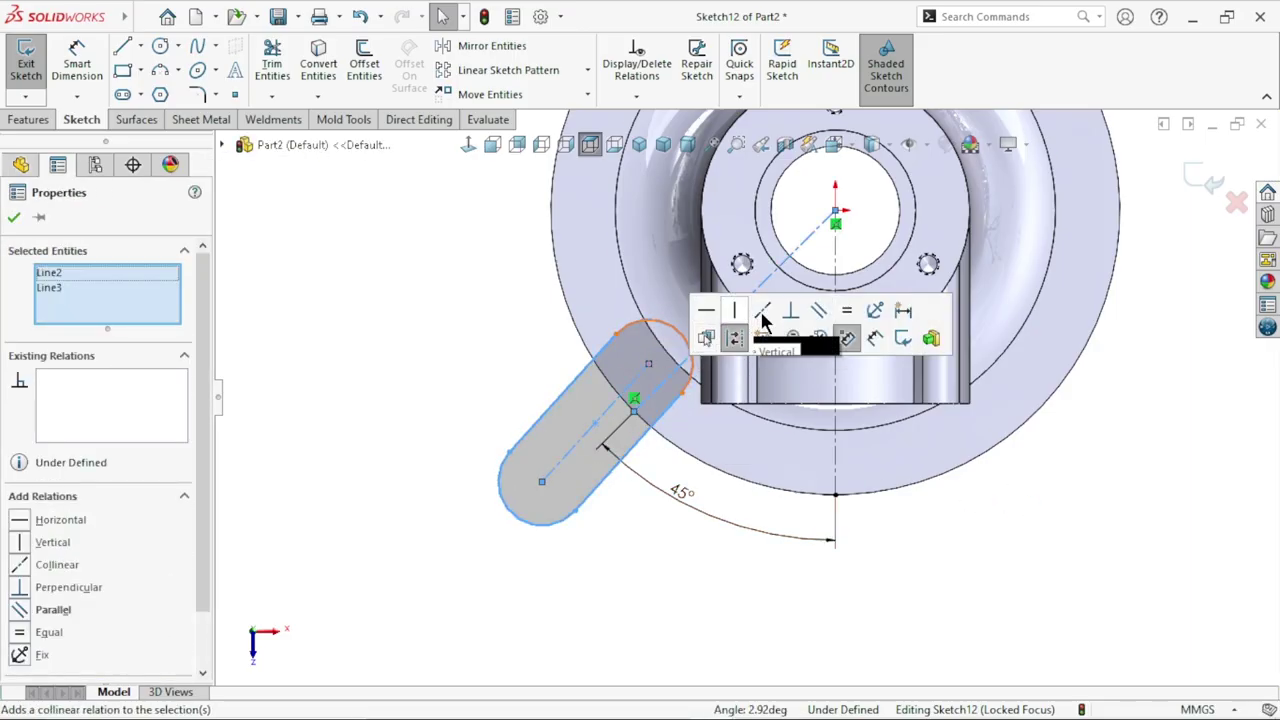
pyautogui.click(763, 312)
pyautogui.click(939, 534)
pyautogui.scroll(3, 939, 534)
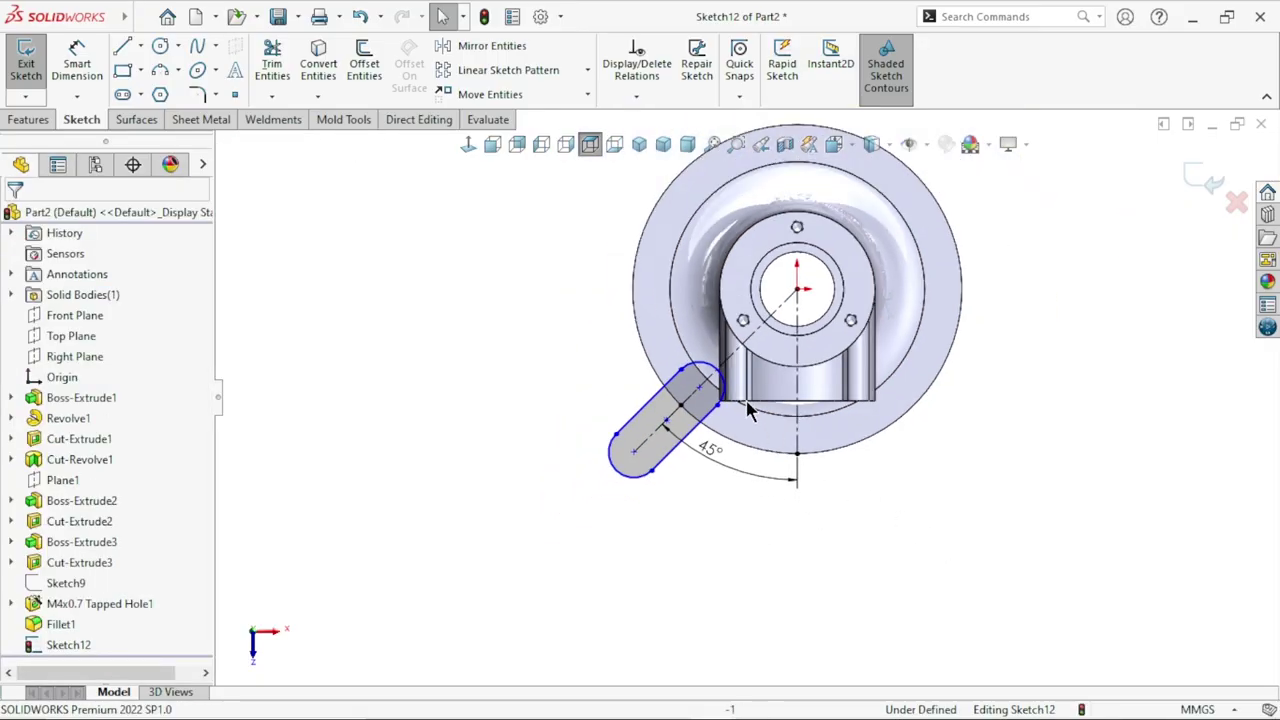
pyautogui.scroll(-2, 818, 407)
pyautogui.scroll(-1, 818, 407)
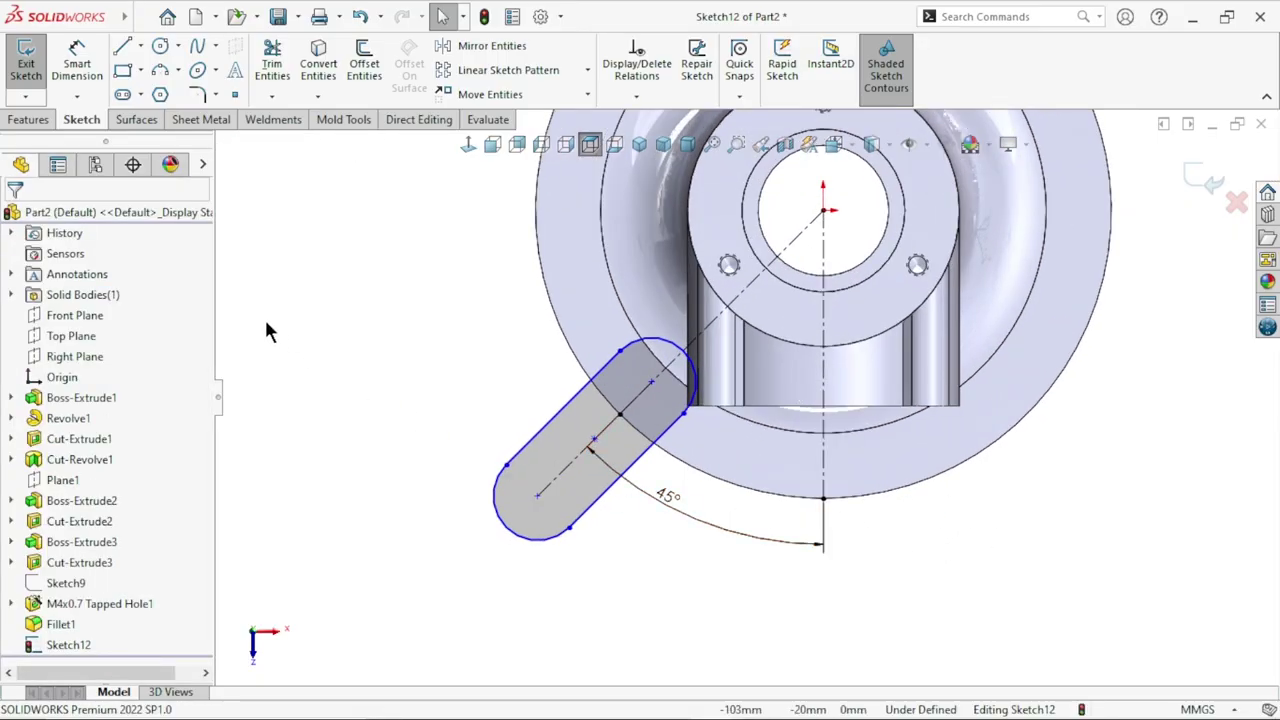
# Step: Add a 20.97 horizontal dimension to the slot, then delete it
pyautogui.click(95, 58)
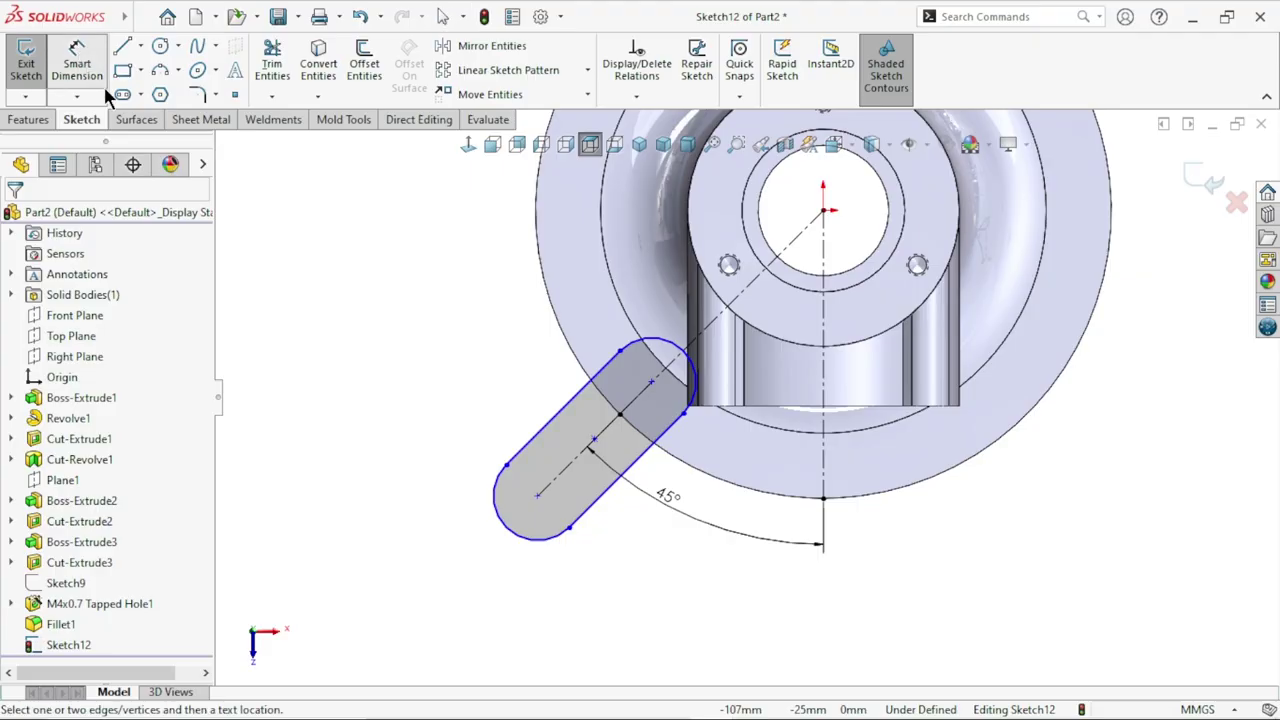
pyautogui.click(530, 453)
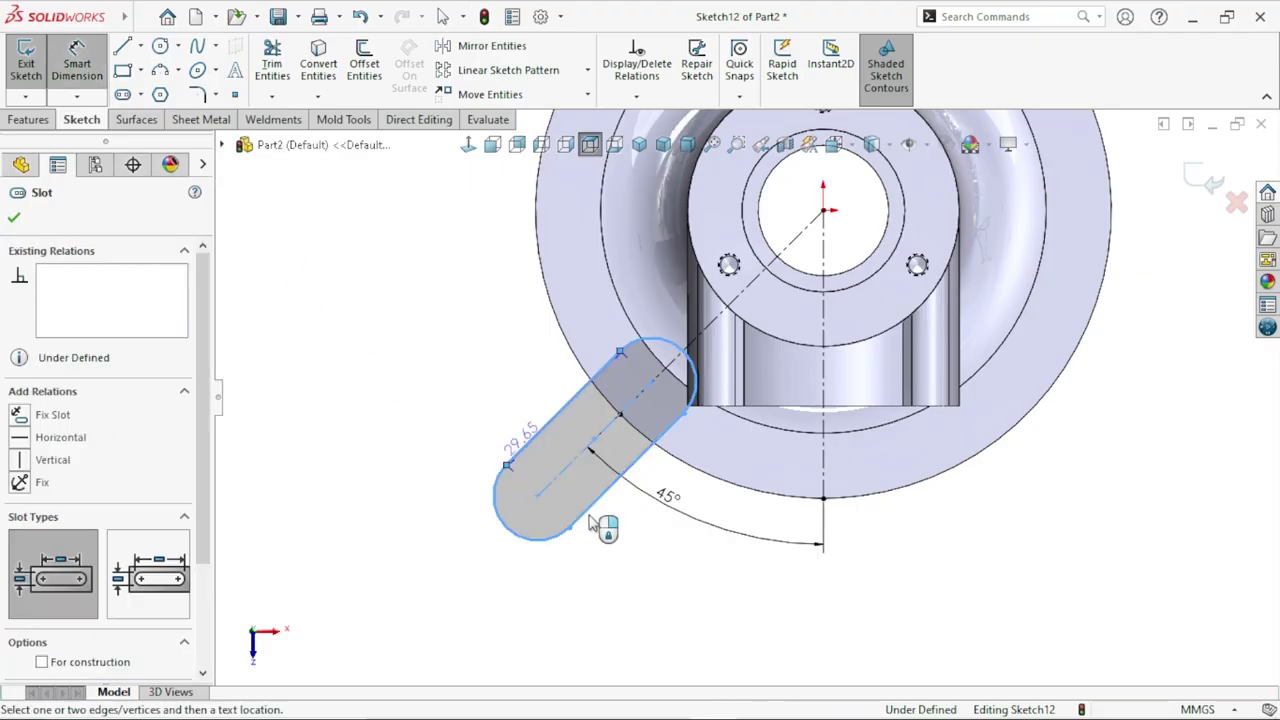
pyautogui.click(455, 553)
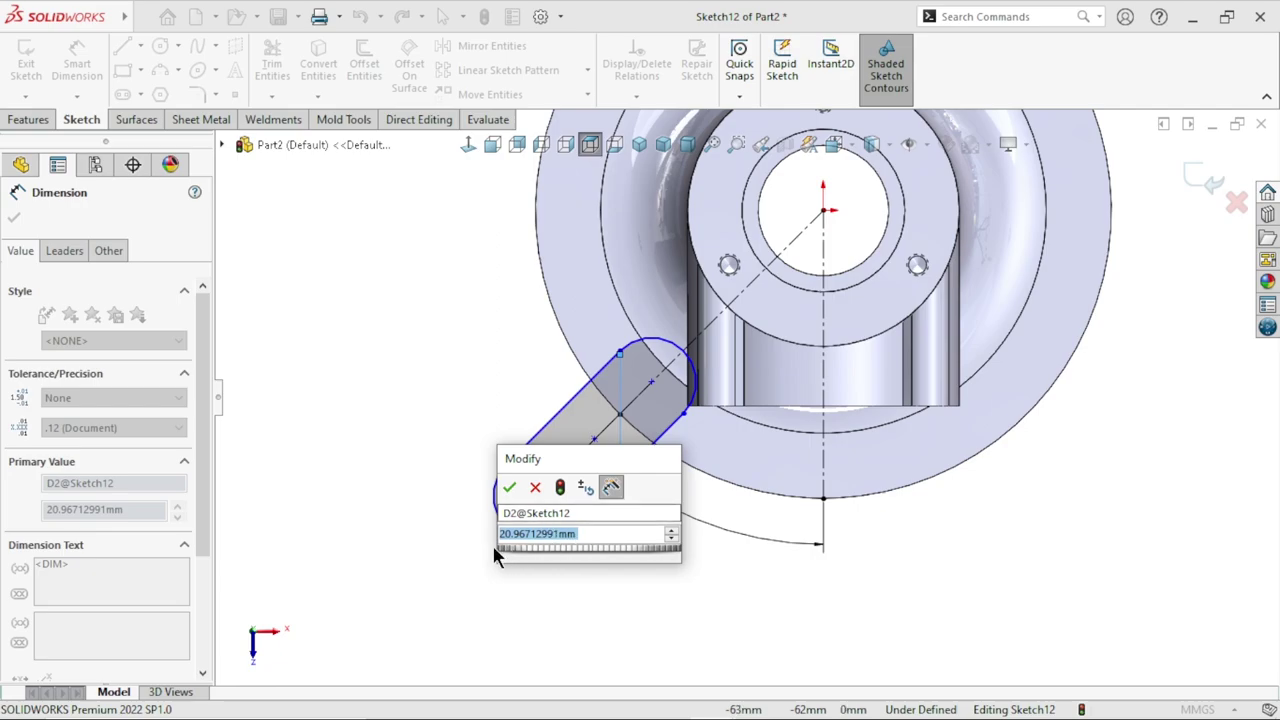
pyautogui.click(741, 572)
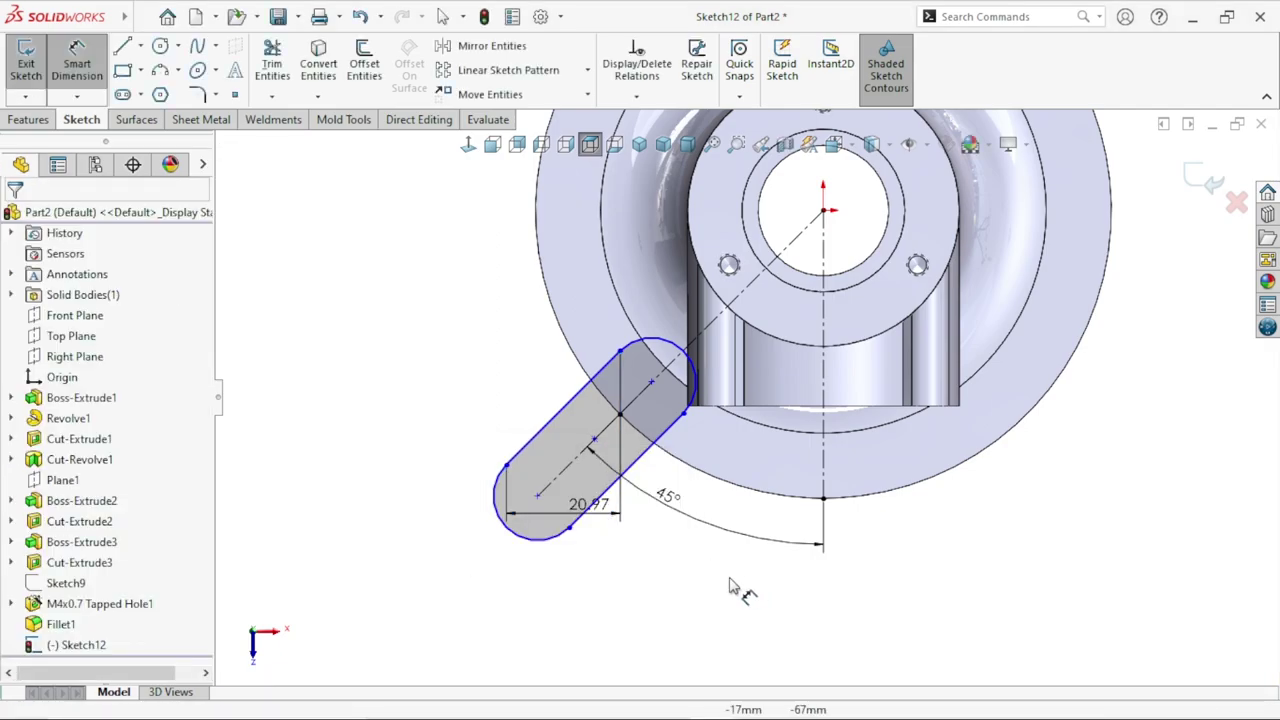
pyautogui.click(95, 67)
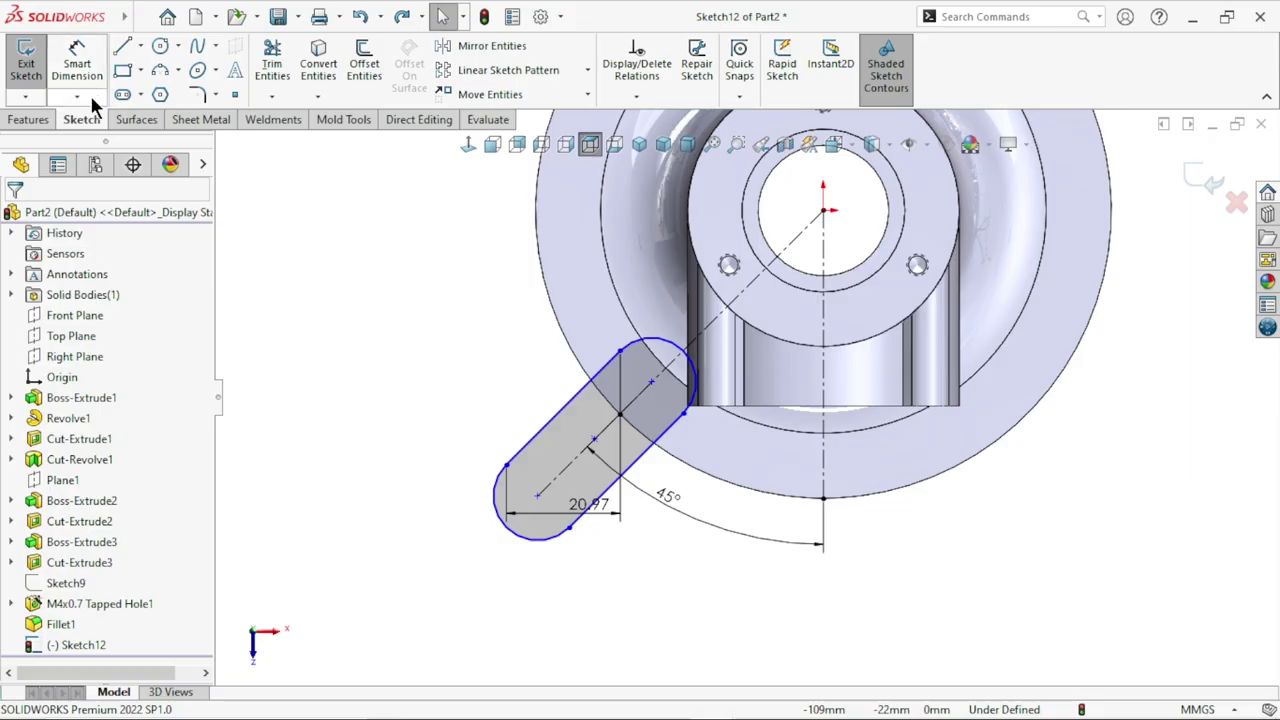
pyautogui.click(588, 505)
pyautogui.press('Delete')
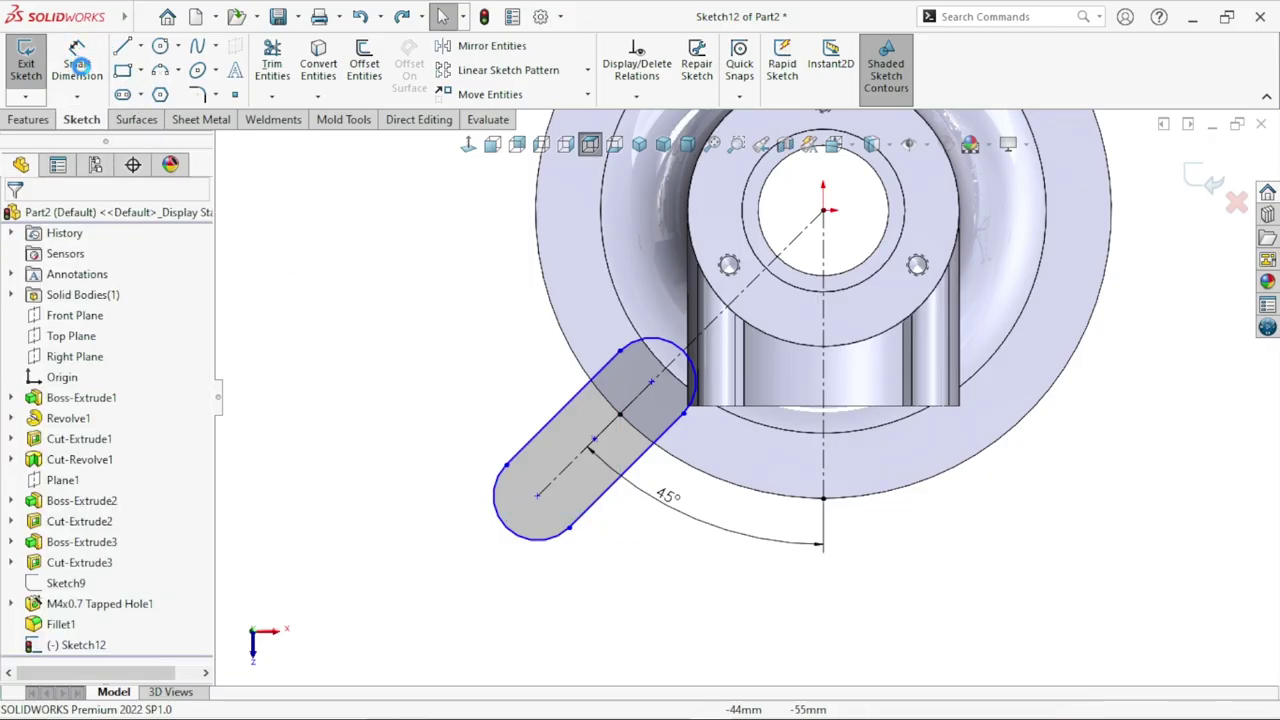
# Step: Give the slot an aligned width dimension of 12.00
pyautogui.click(77, 62)
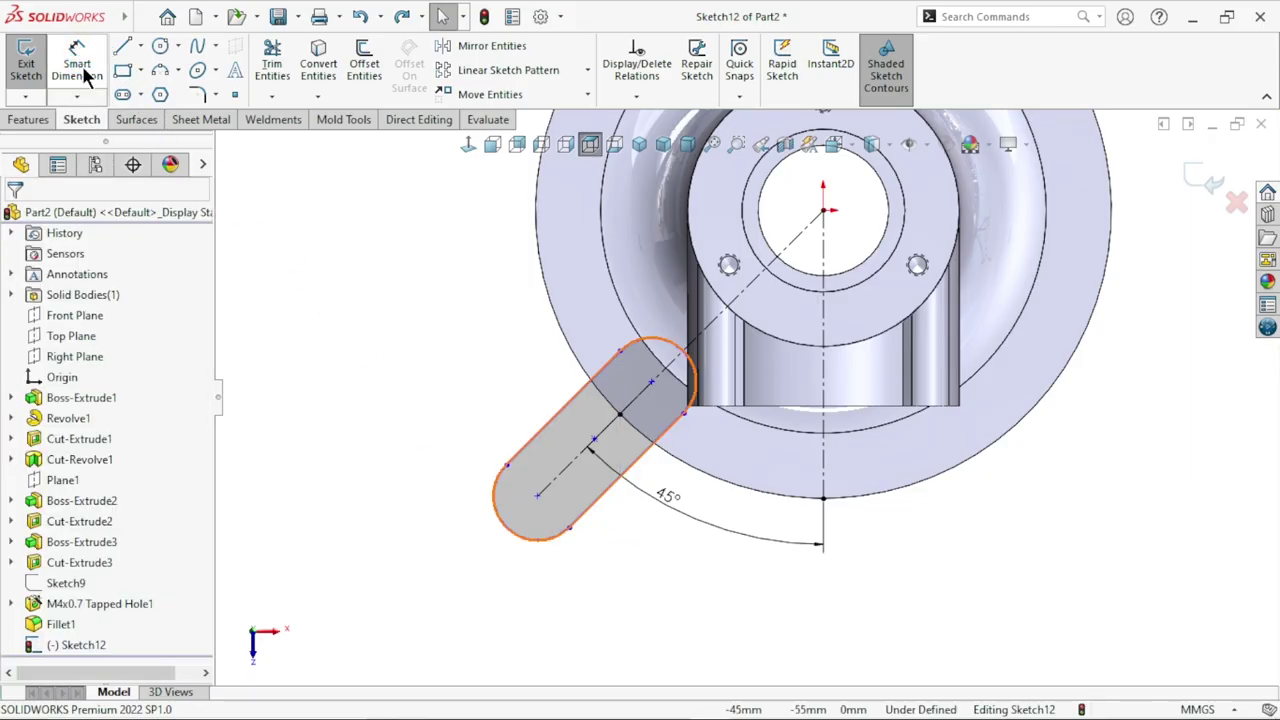
pyautogui.click(548, 428)
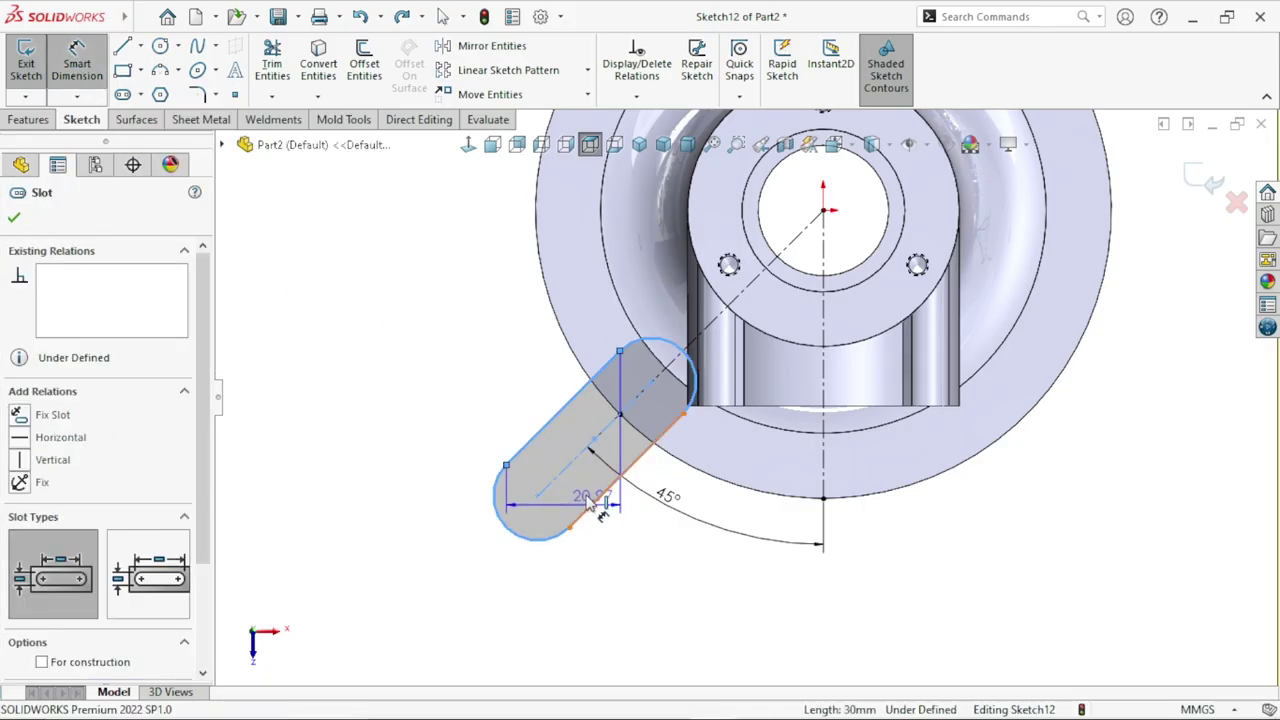
pyautogui.click(620, 458)
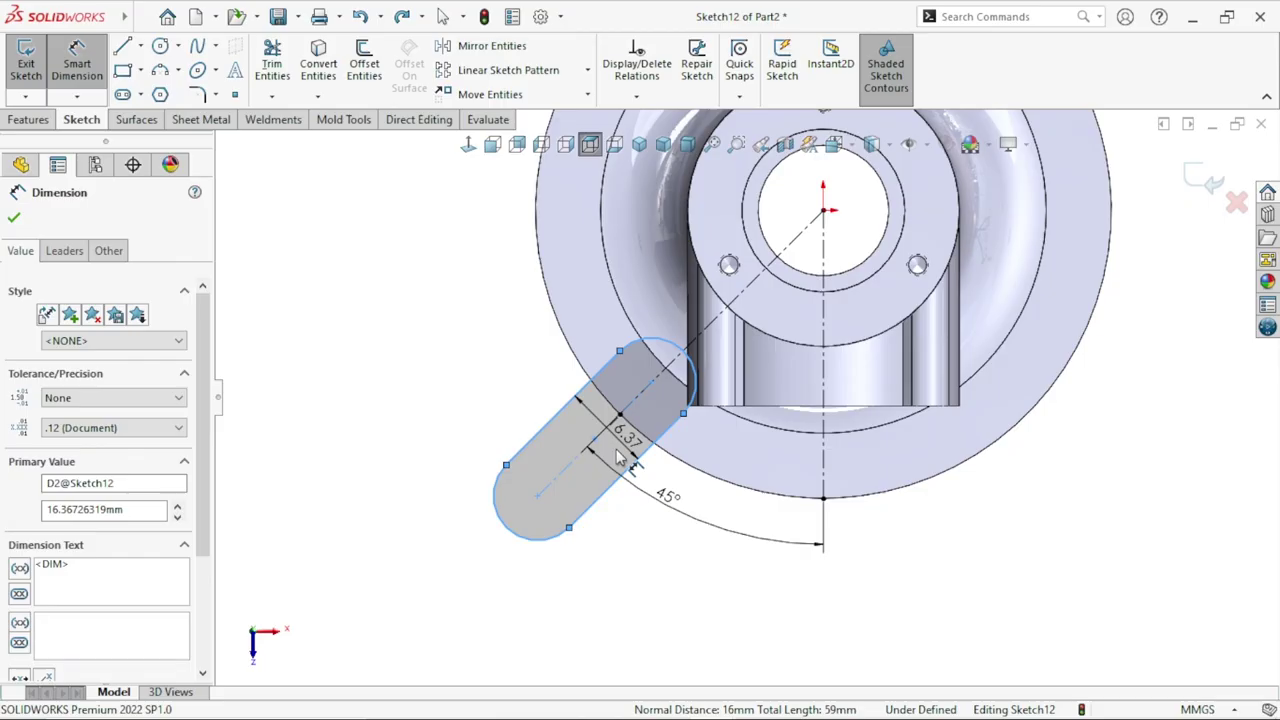
pyautogui.write('125')
pyautogui.click(537, 412)
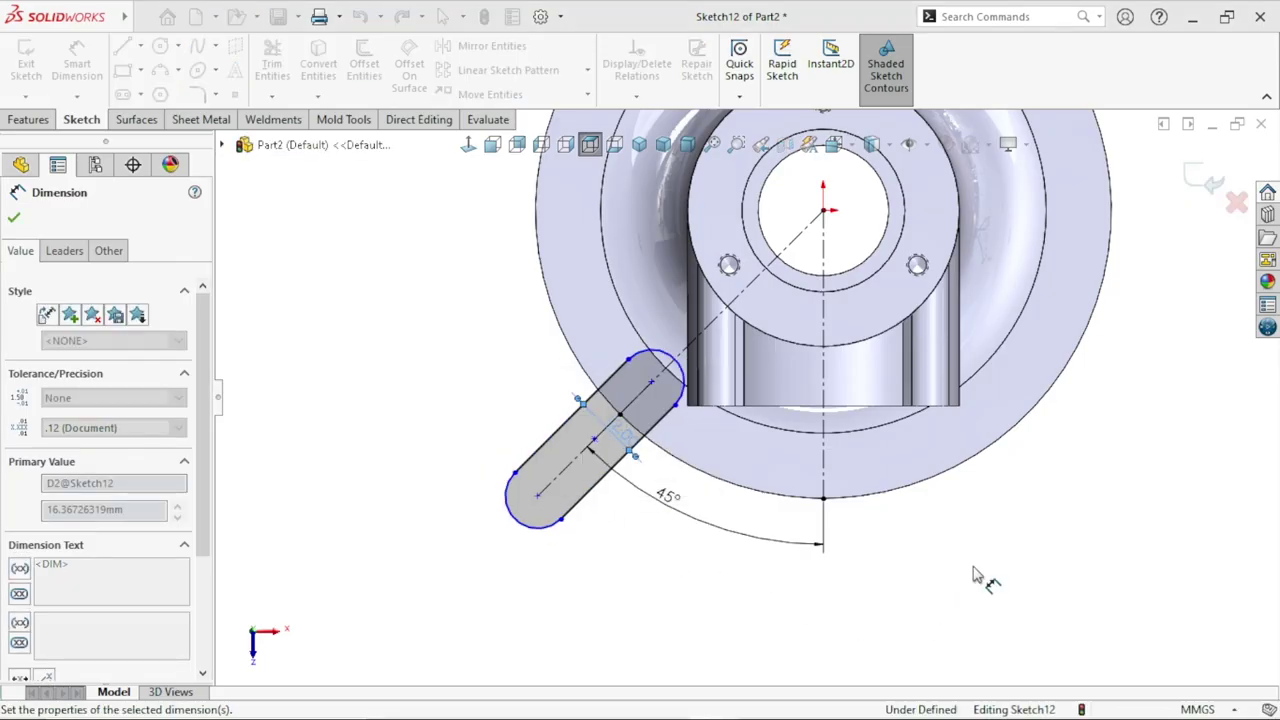
pyautogui.click(975, 575)
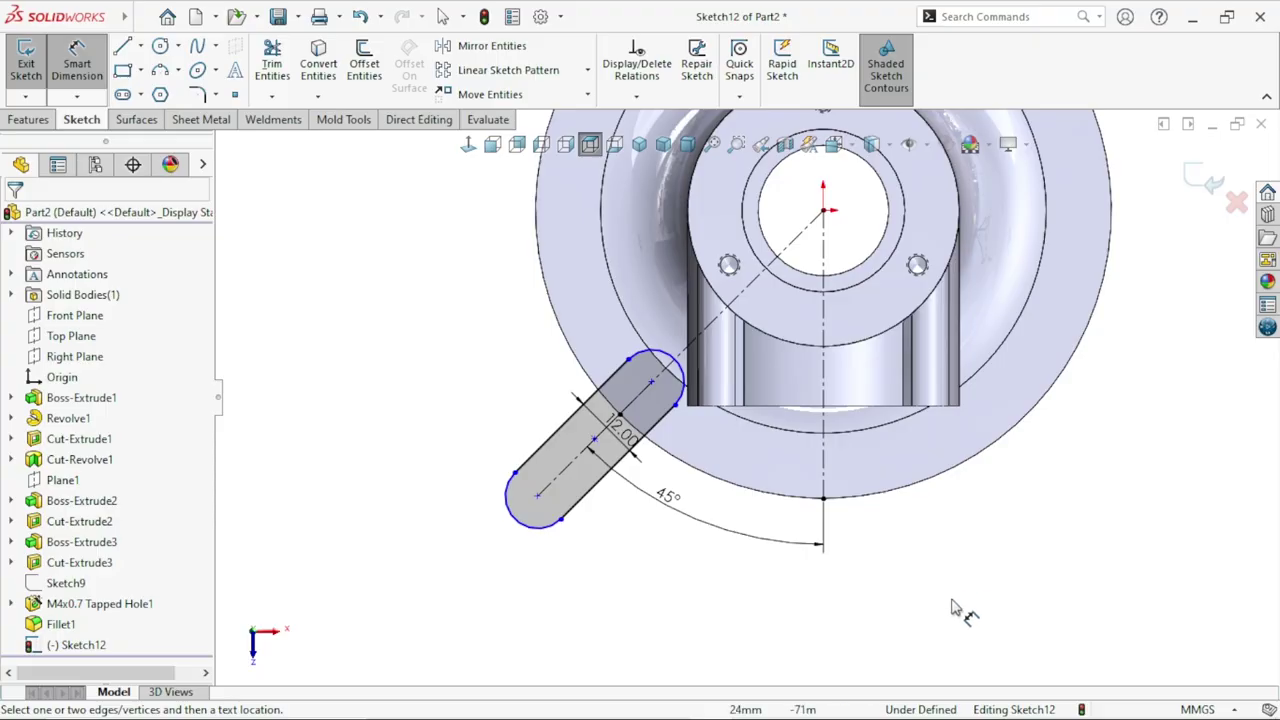
pyautogui.scroll(1, 910, 615)
pyautogui.scroll(1, 930, 590)
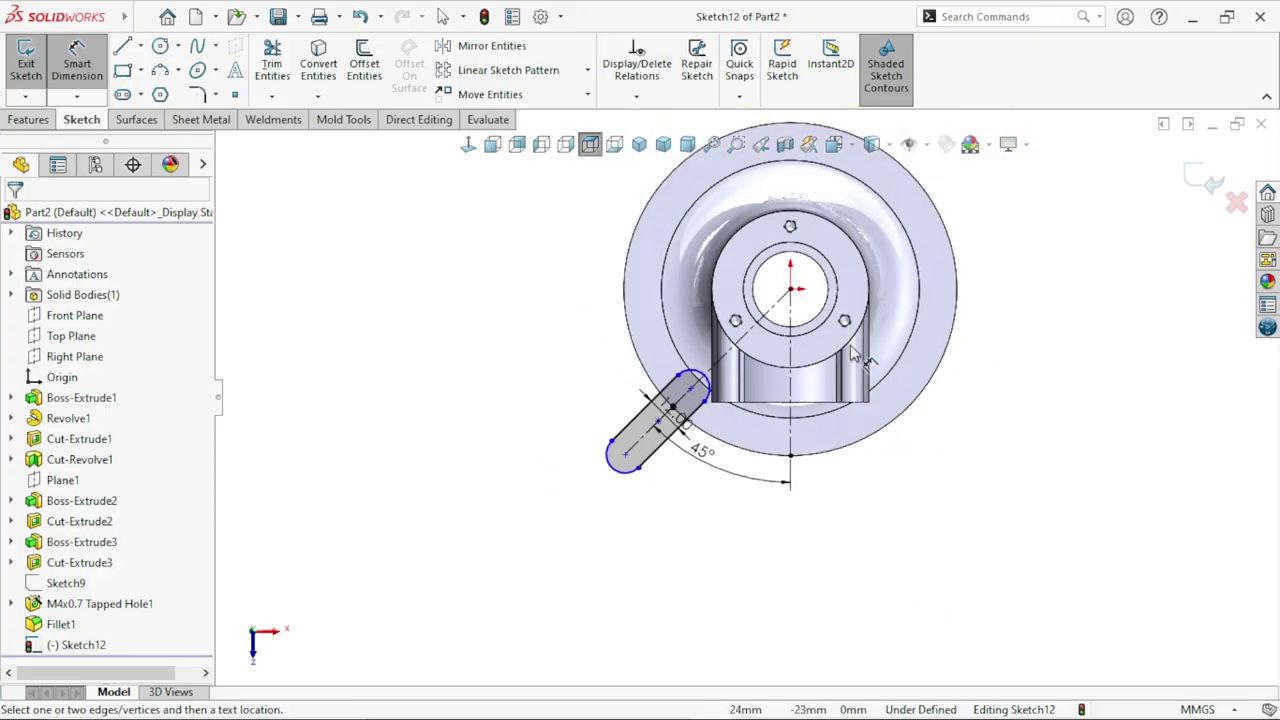
pyautogui.scroll(-1, 985, 558)
pyautogui.scroll(1, 965, 540)
pyautogui.scroll(1, 925, 360)
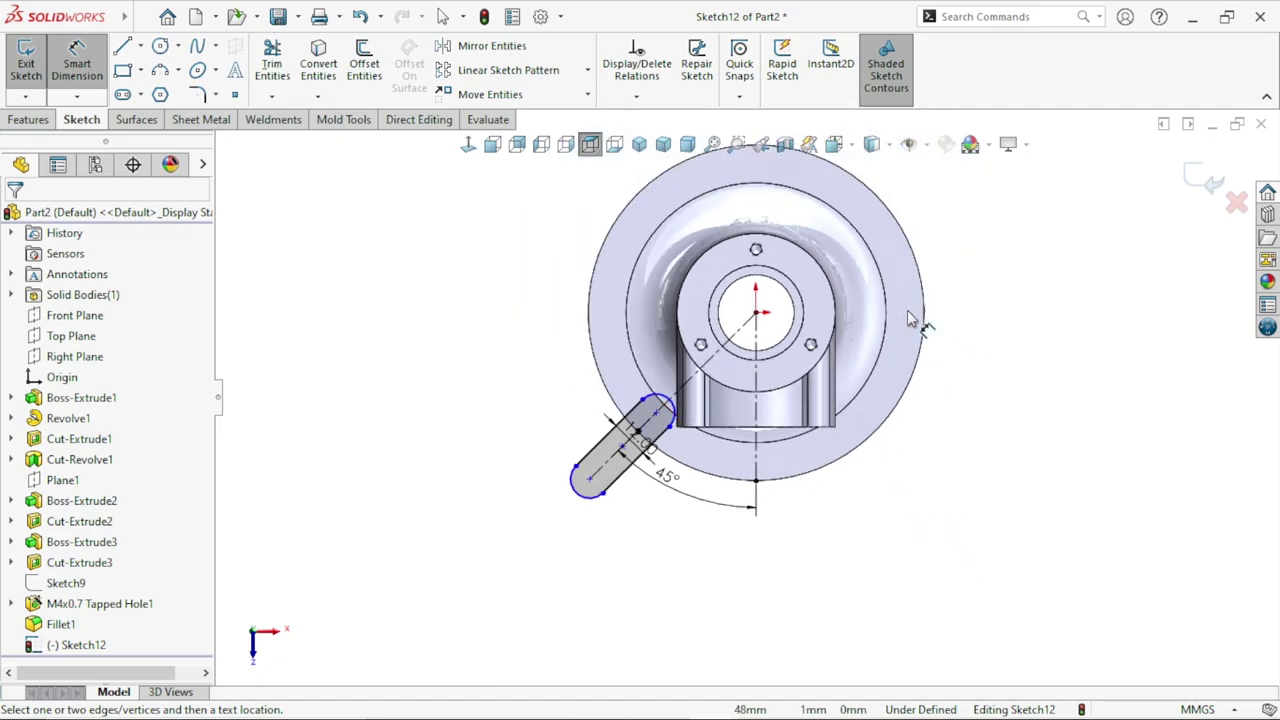
pyautogui.scroll(1, 915, 325)
pyautogui.scroll(-1, 890, 335)
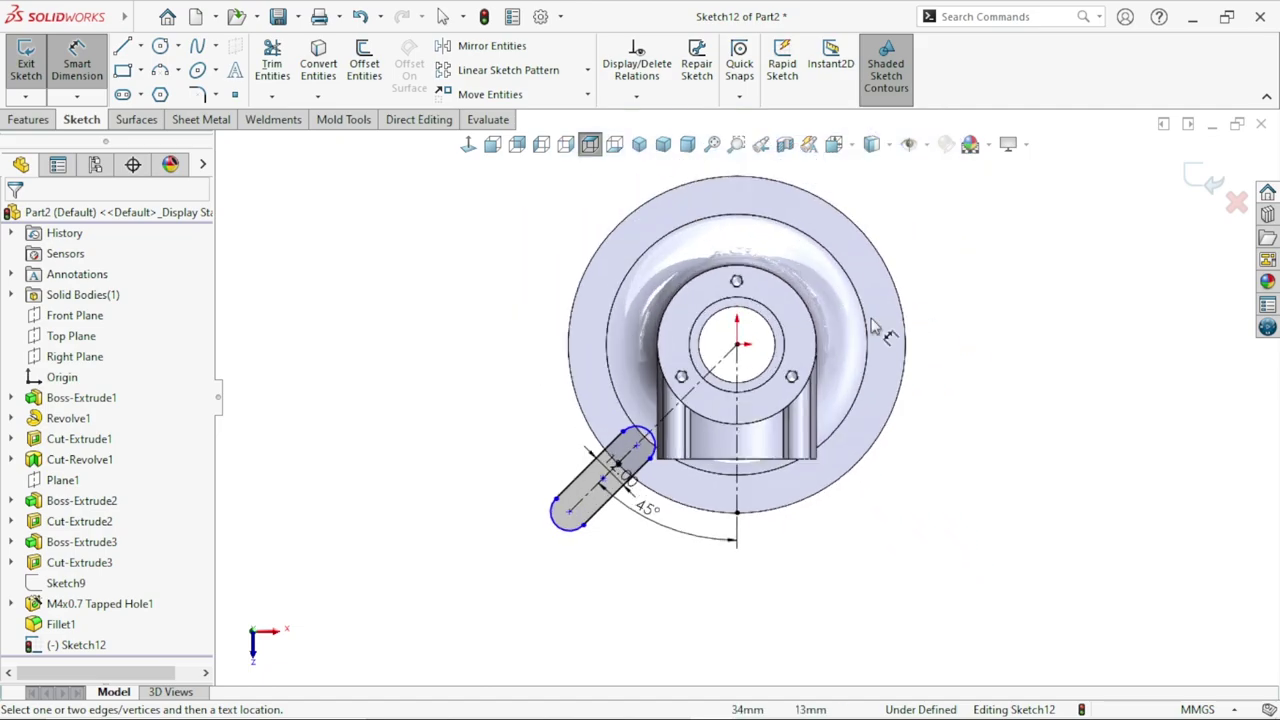
# Step: Draw a circle centred on the origin and set its diameter to 90
pyautogui.click(160, 47)
pyautogui.click(737, 345)
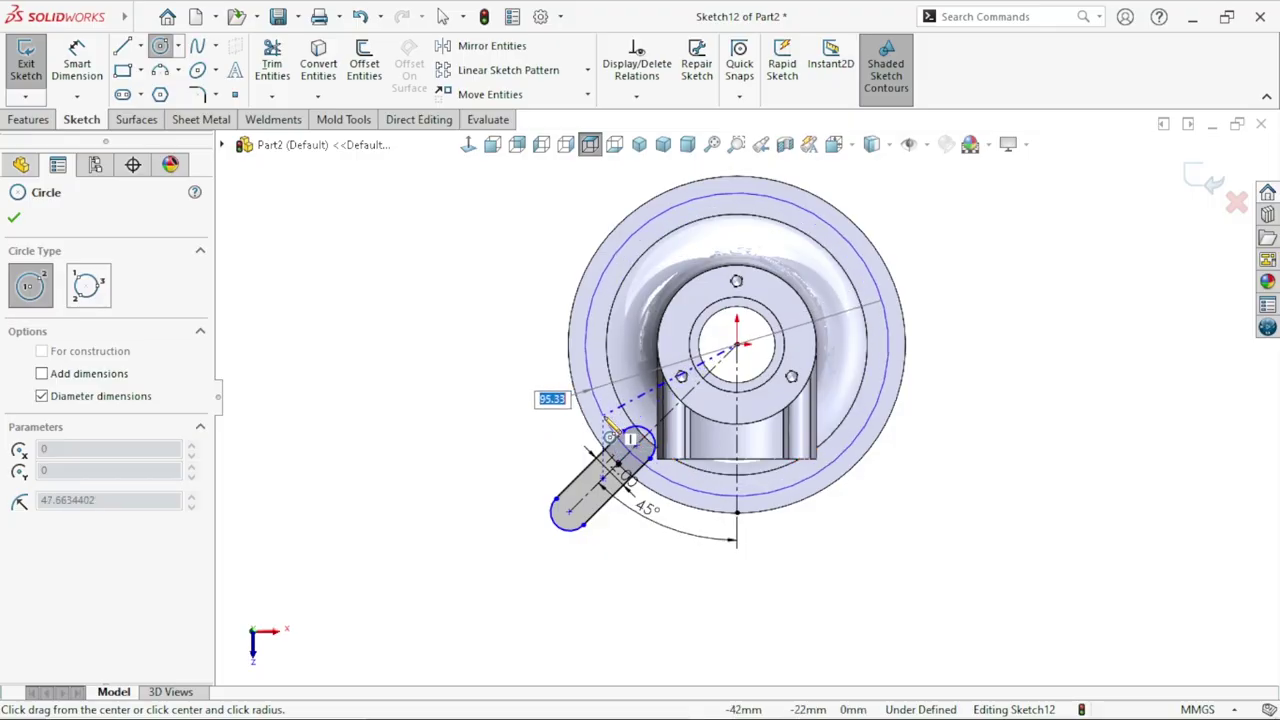
pyautogui.click(595, 400)
pyautogui.press('Escape')
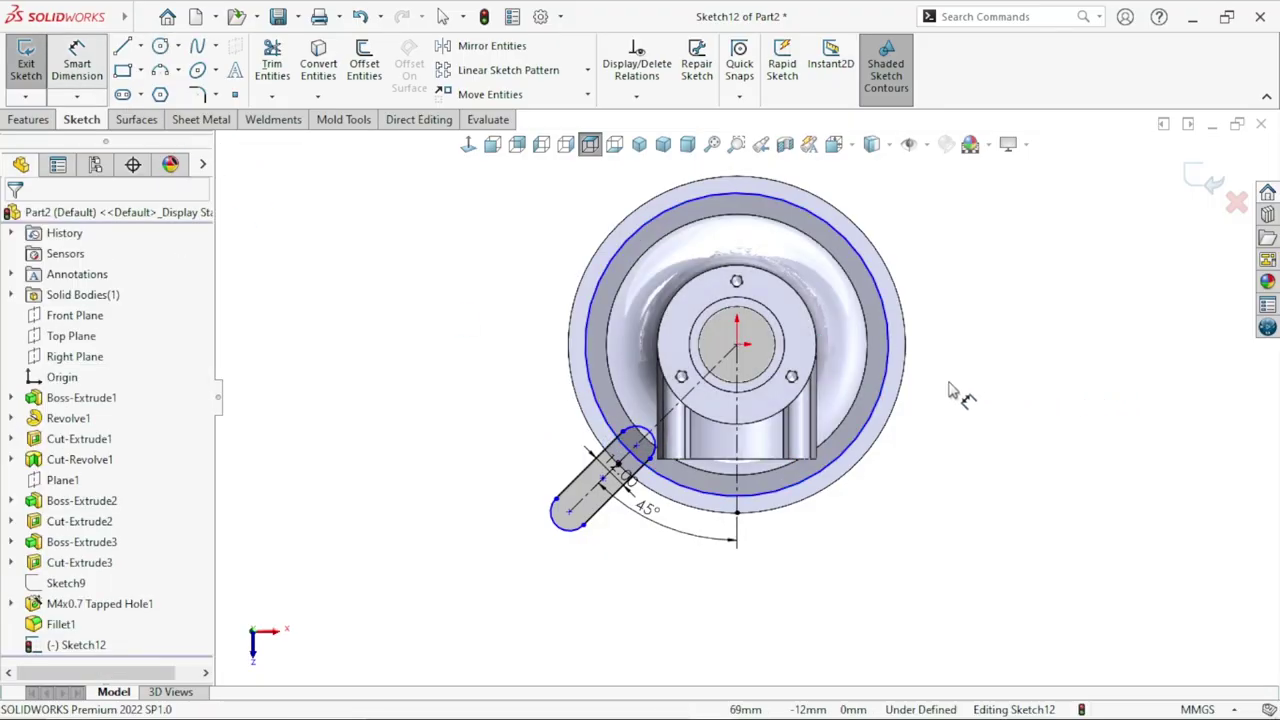
pyautogui.click(890, 350)
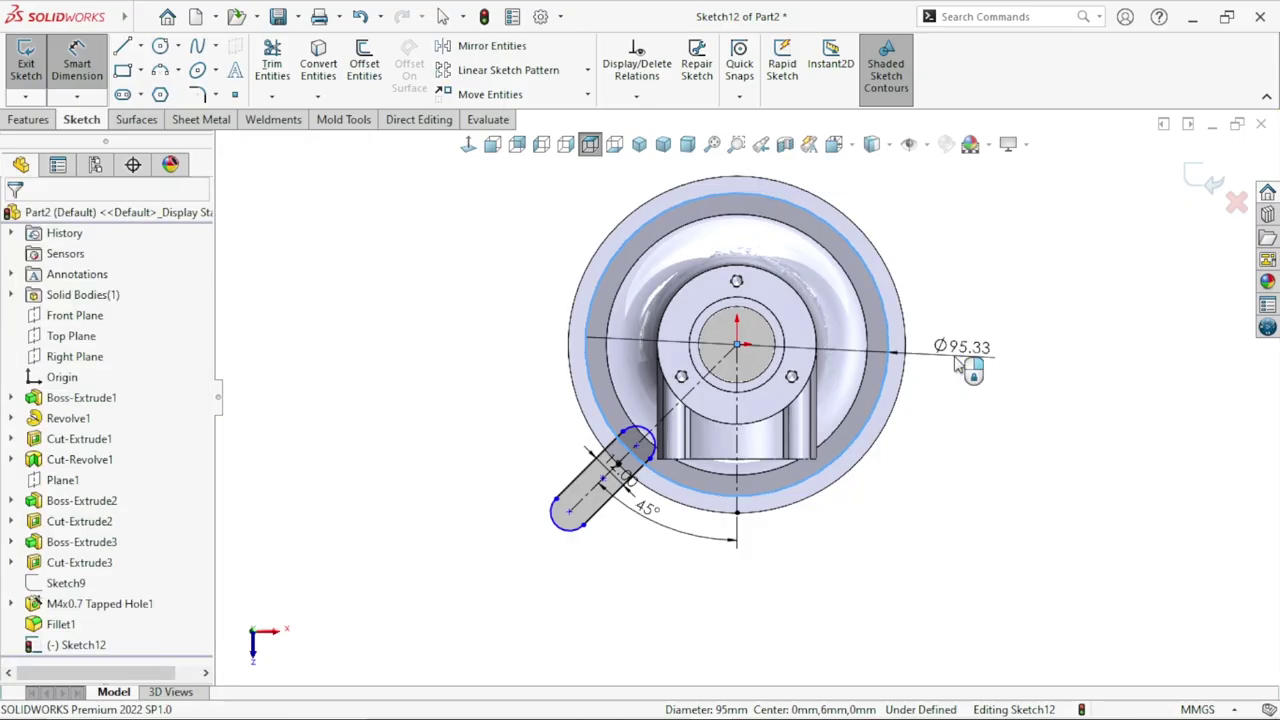
pyautogui.click(955, 367)
pyautogui.write('0')
pyautogui.press('Return')
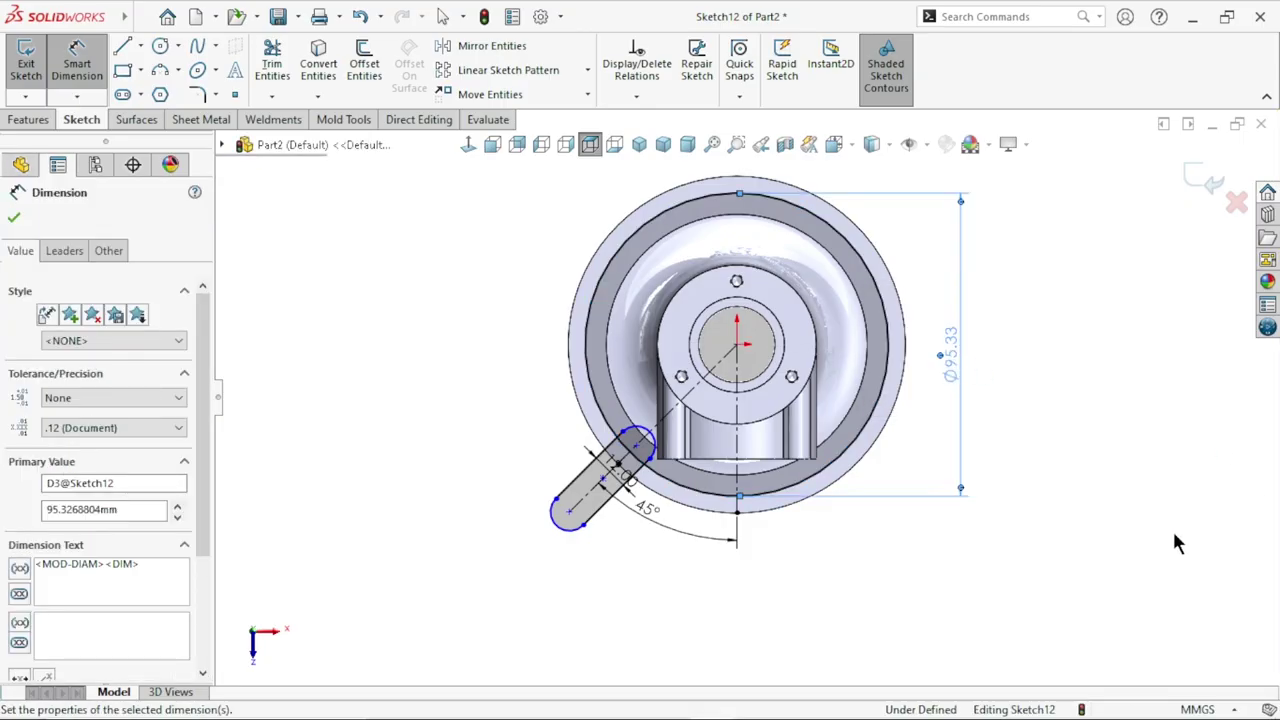
pyautogui.press('Escape')
pyautogui.scroll(2, 853, 358)
pyautogui.scroll(-1, 926, 419)
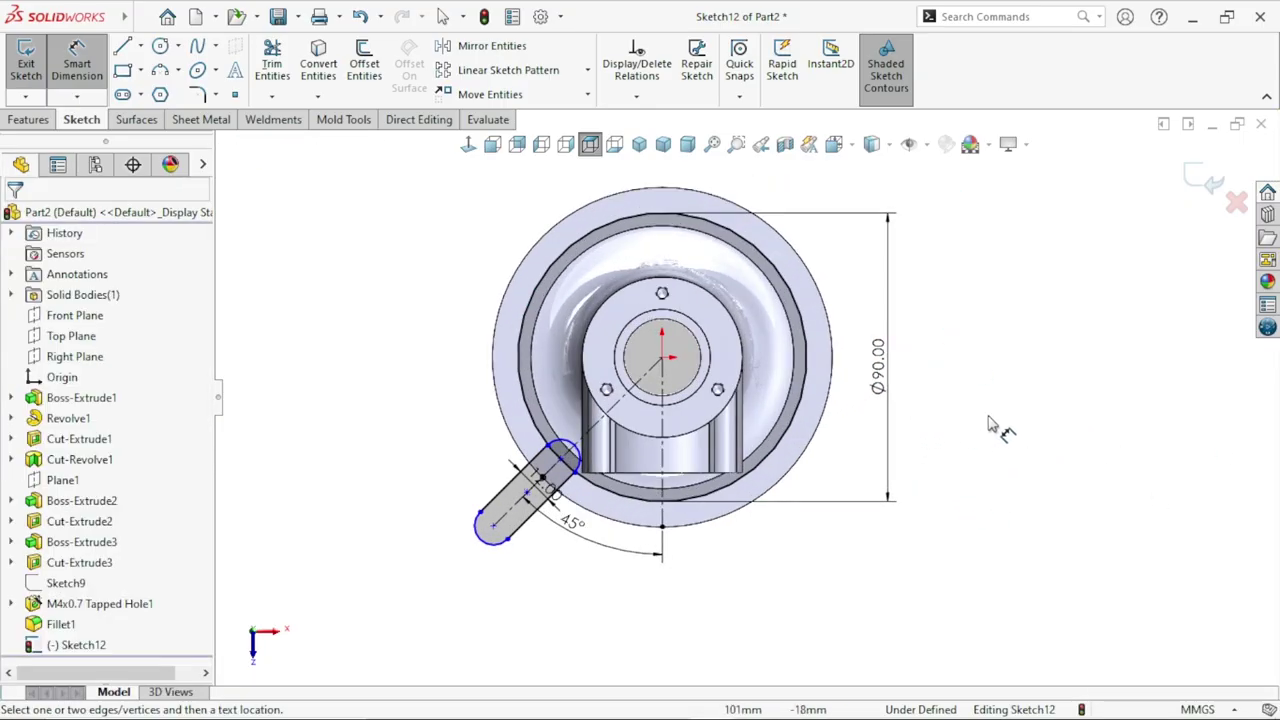
pyautogui.press('Escape')
# Step: Convert the Ø90 circle to construction geometry
pyautogui.click(790, 290)
pyautogui.click(847, 217)
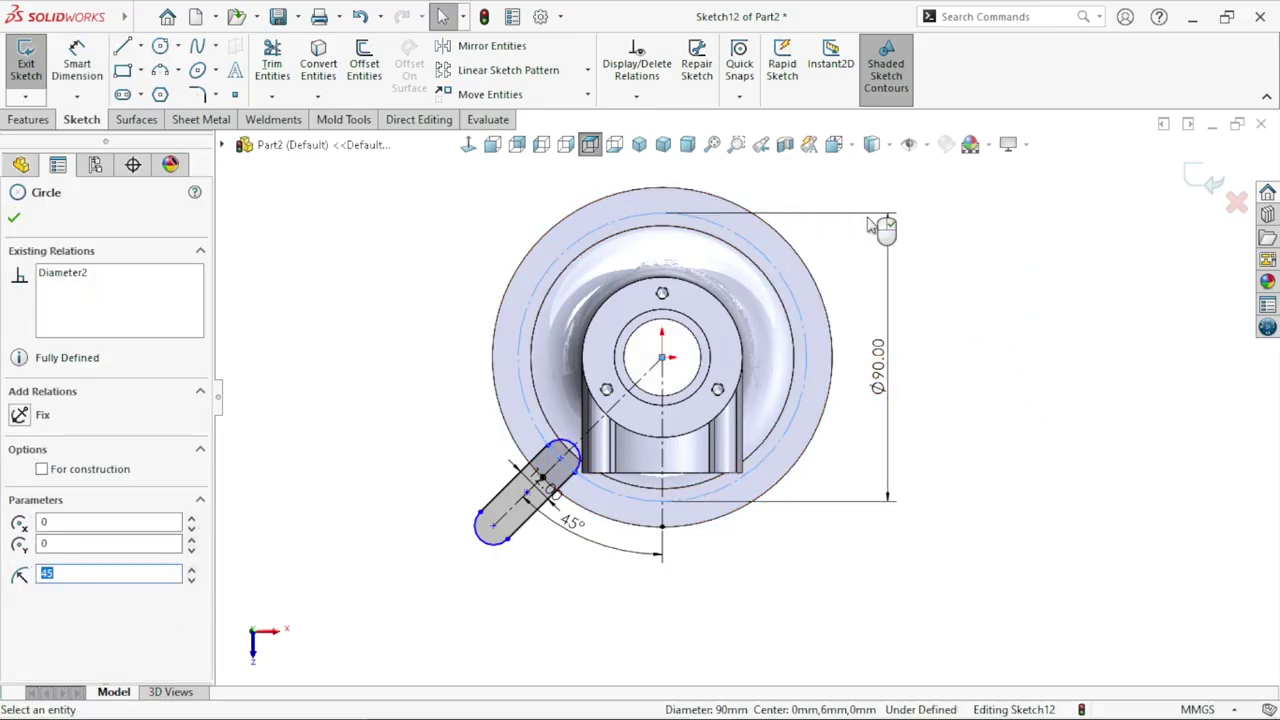
pyautogui.click(1072, 425)
pyautogui.scroll(1, 750, 387)
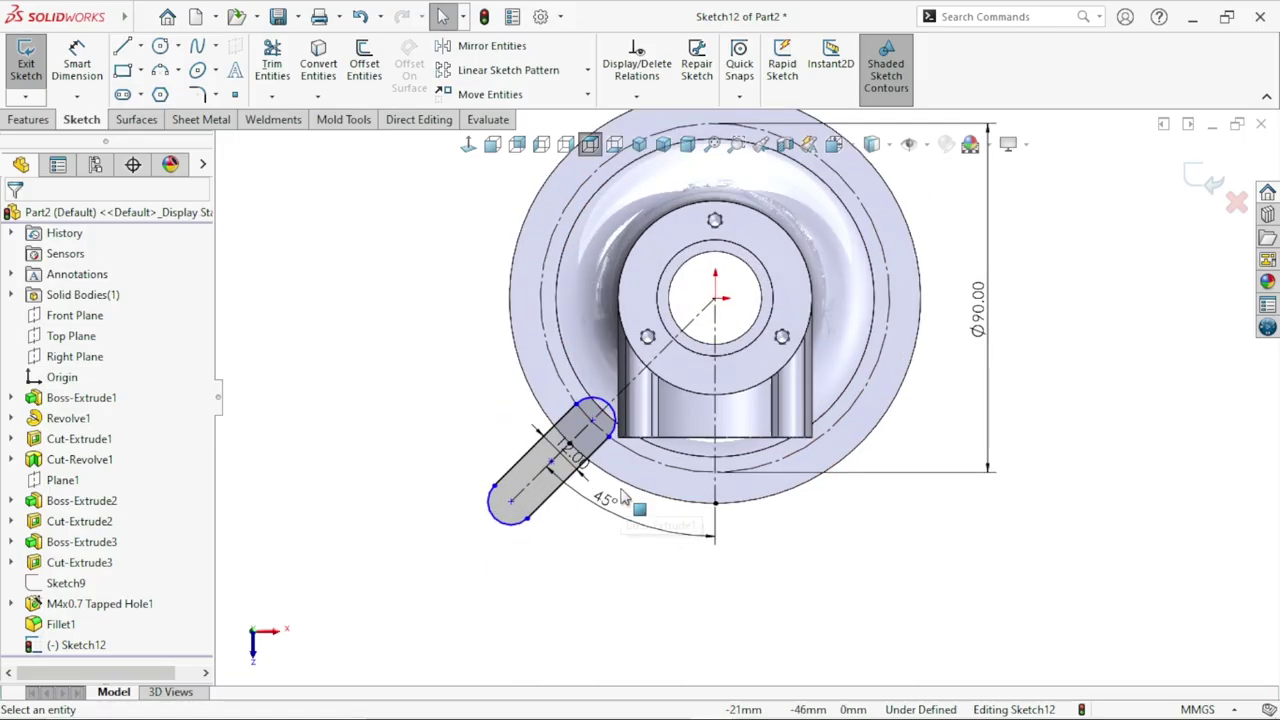
pyautogui.scroll(-1, 604, 506)
pyautogui.scroll(-1, 600, 500)
pyautogui.scroll(-1, 604, 424)
pyautogui.scroll(-3, 604, 424)
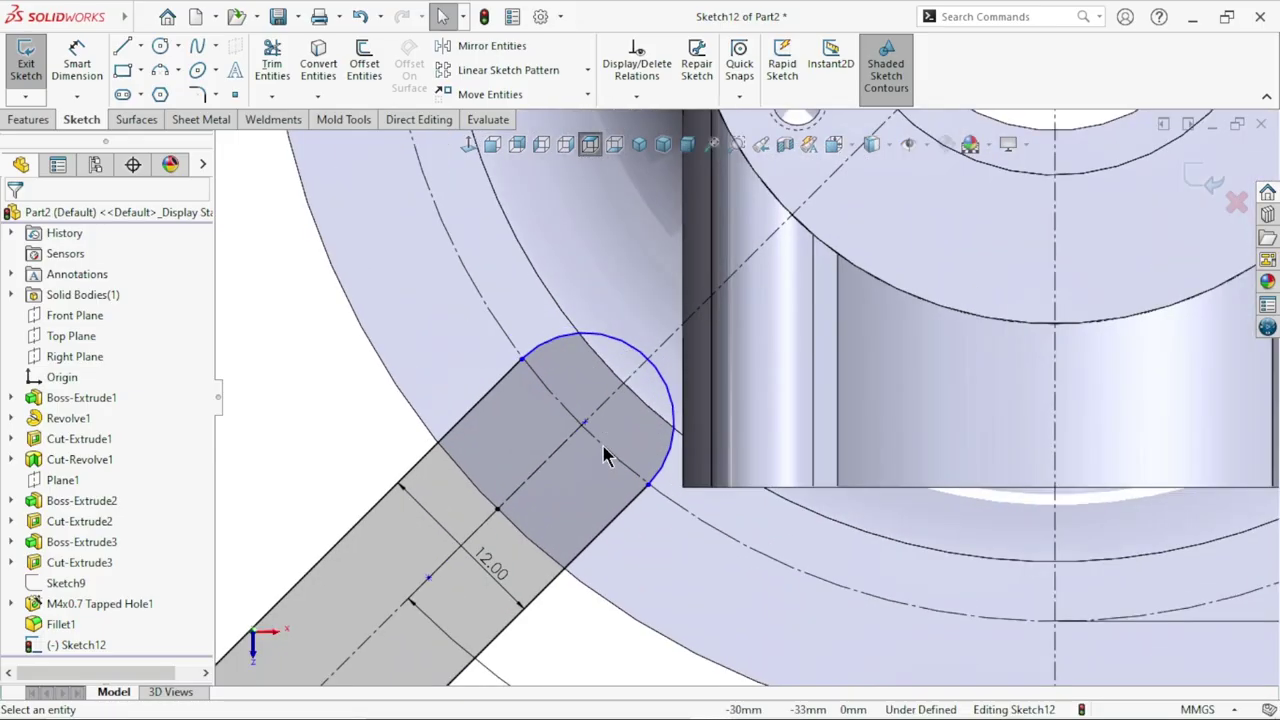
# Step: Make the slot's upper end centre coincident with the Ø90 construction circle
pyautogui.click(565, 418)
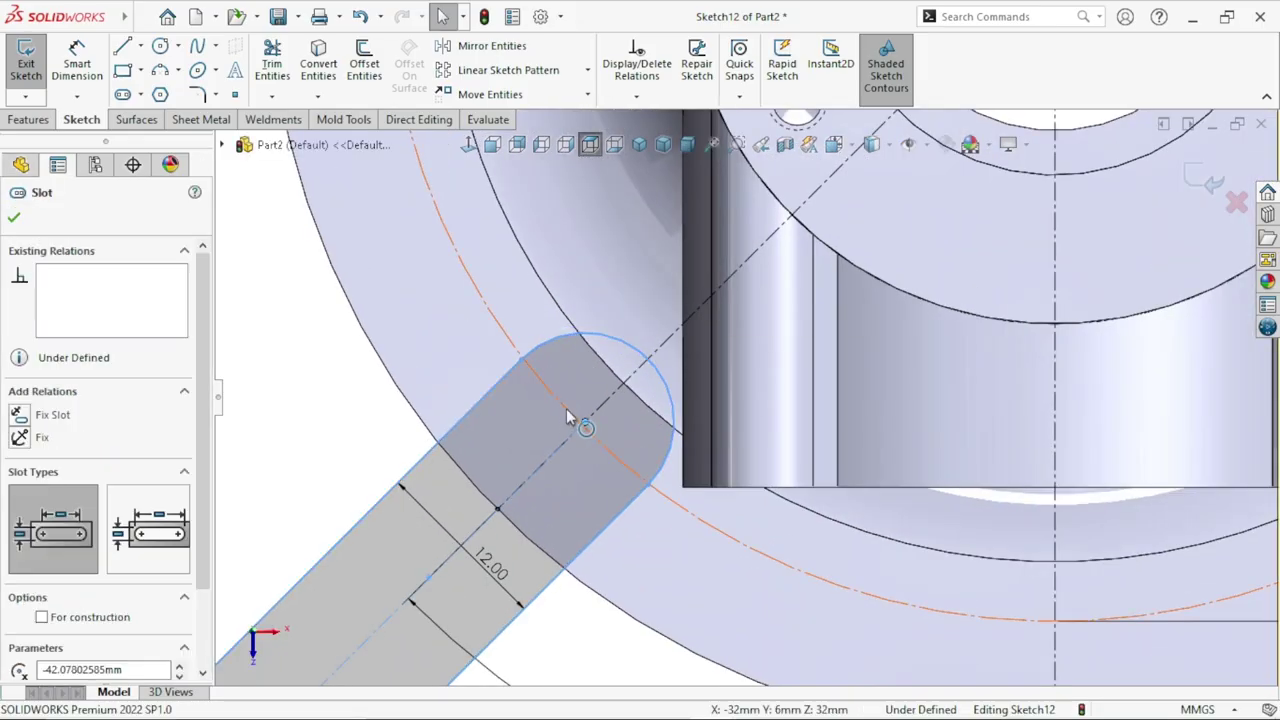
pyautogui.keyDown('ctrl'); pyautogui.click(566, 408); pyautogui.keyUp('ctrl')
pyautogui.click(649, 326)
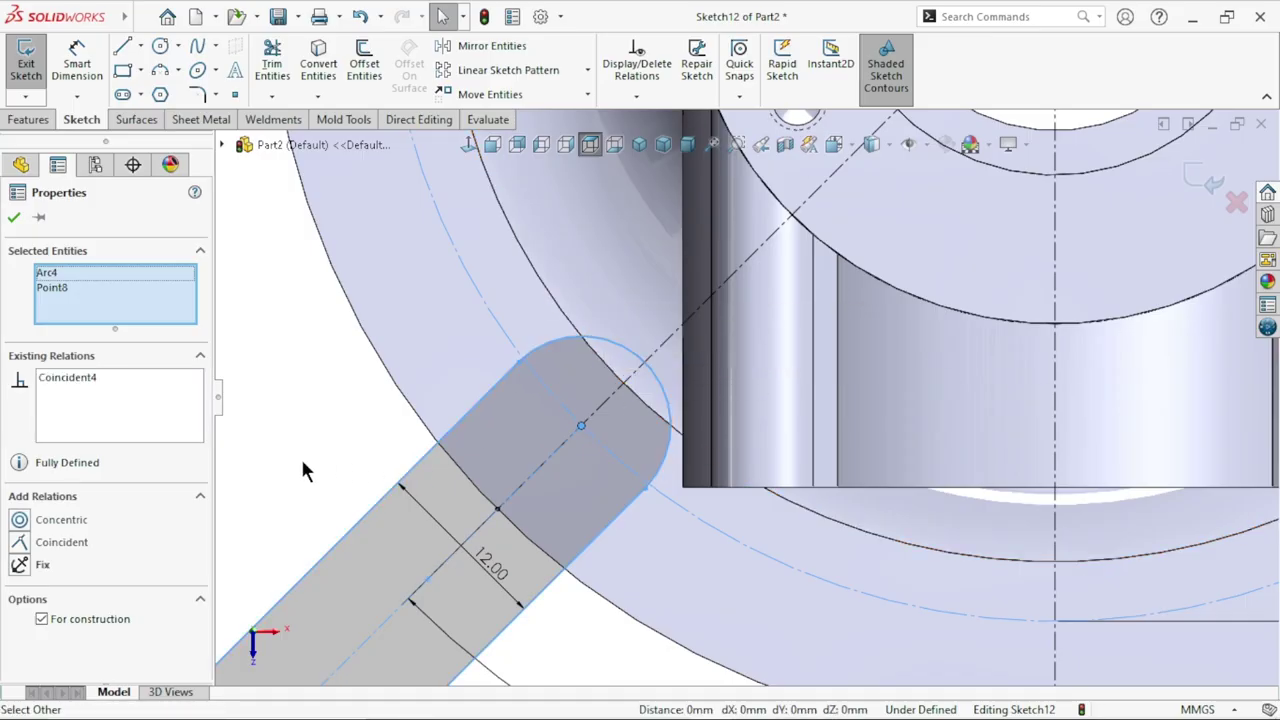
pyautogui.press('Escape')
pyautogui.scroll(5, 516, 507)
pyautogui.scroll(-3, 808, 405)
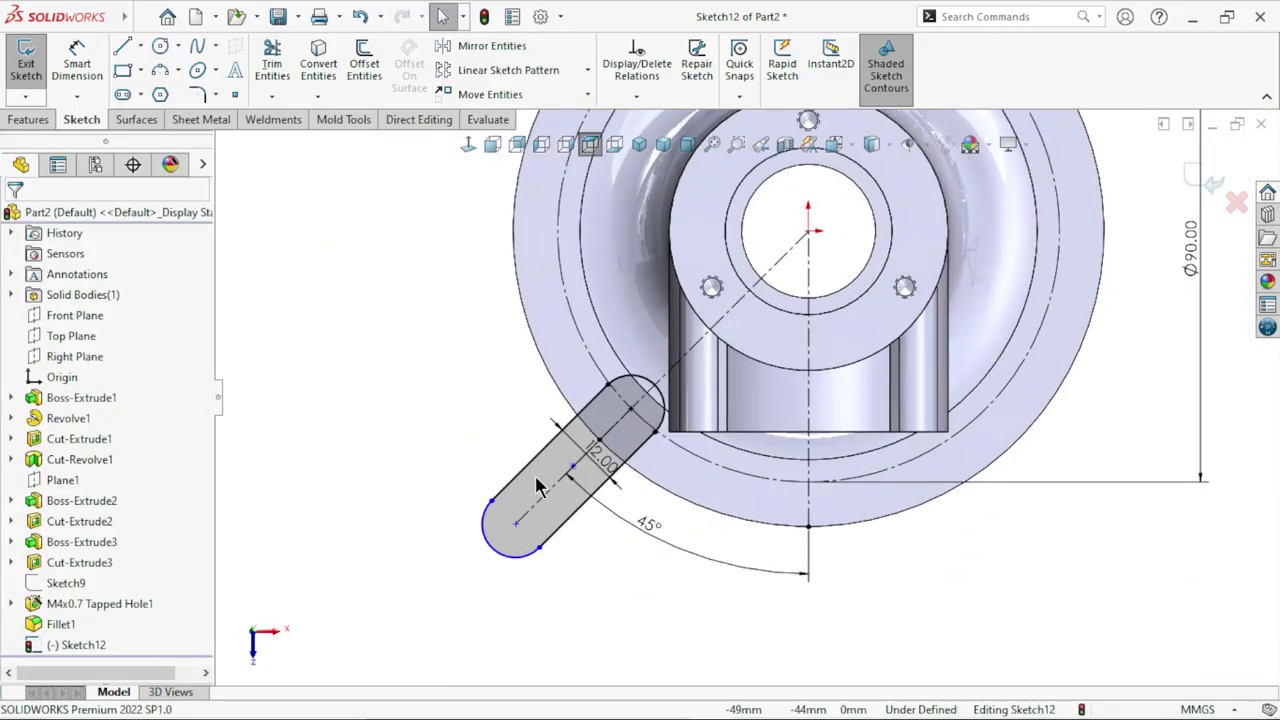
# Step: Add a vertical 20.74 dimension to the slot centerline, then delete it
pyautogui.click(80, 66)
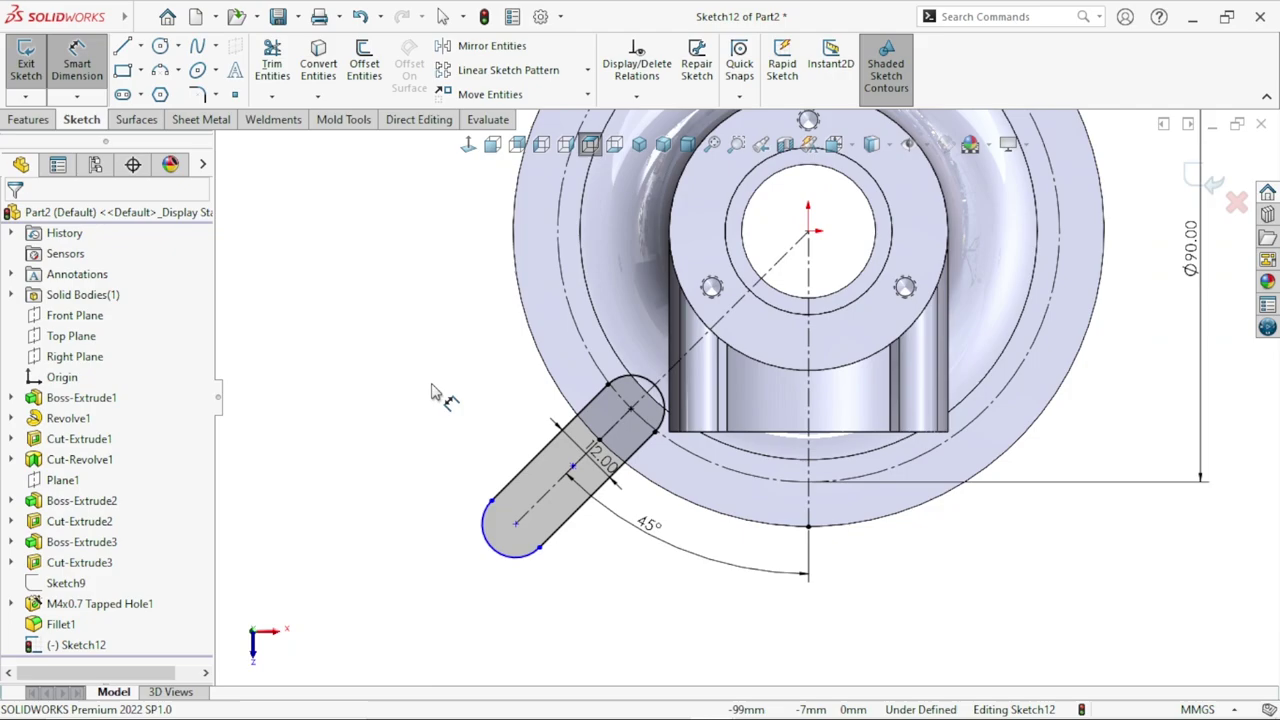
pyautogui.click(558, 495)
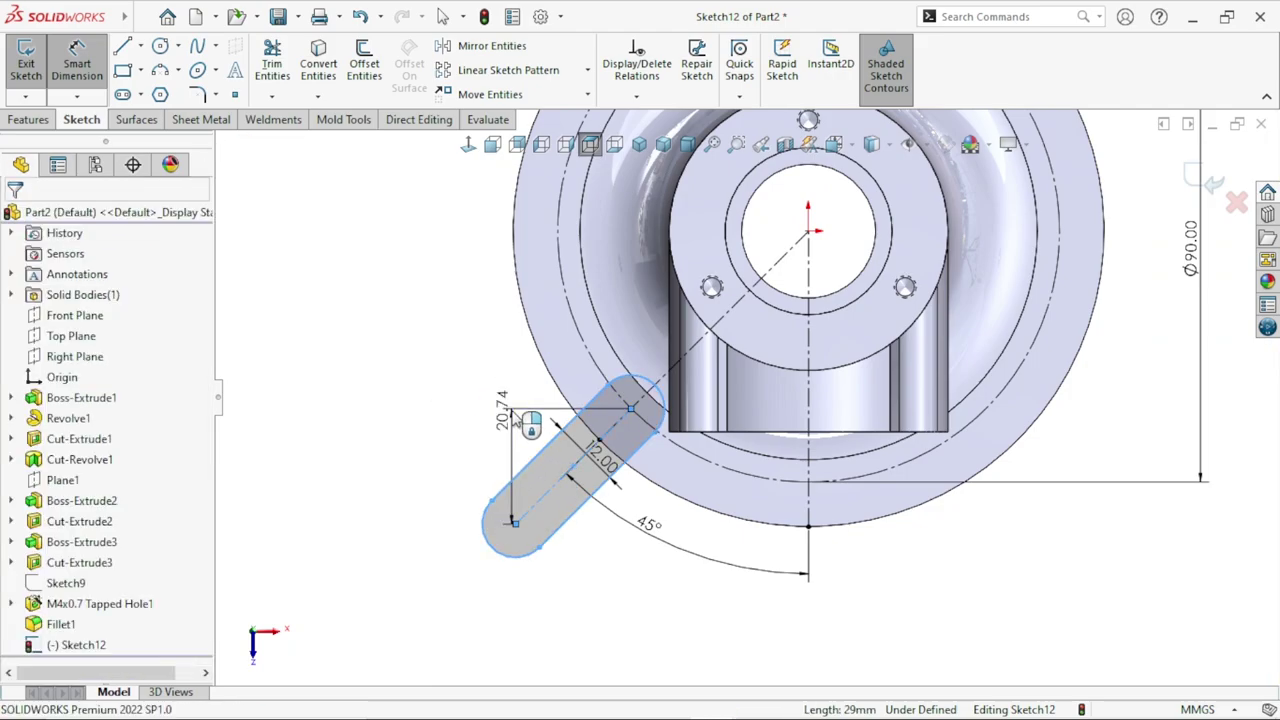
pyautogui.click(530, 410)
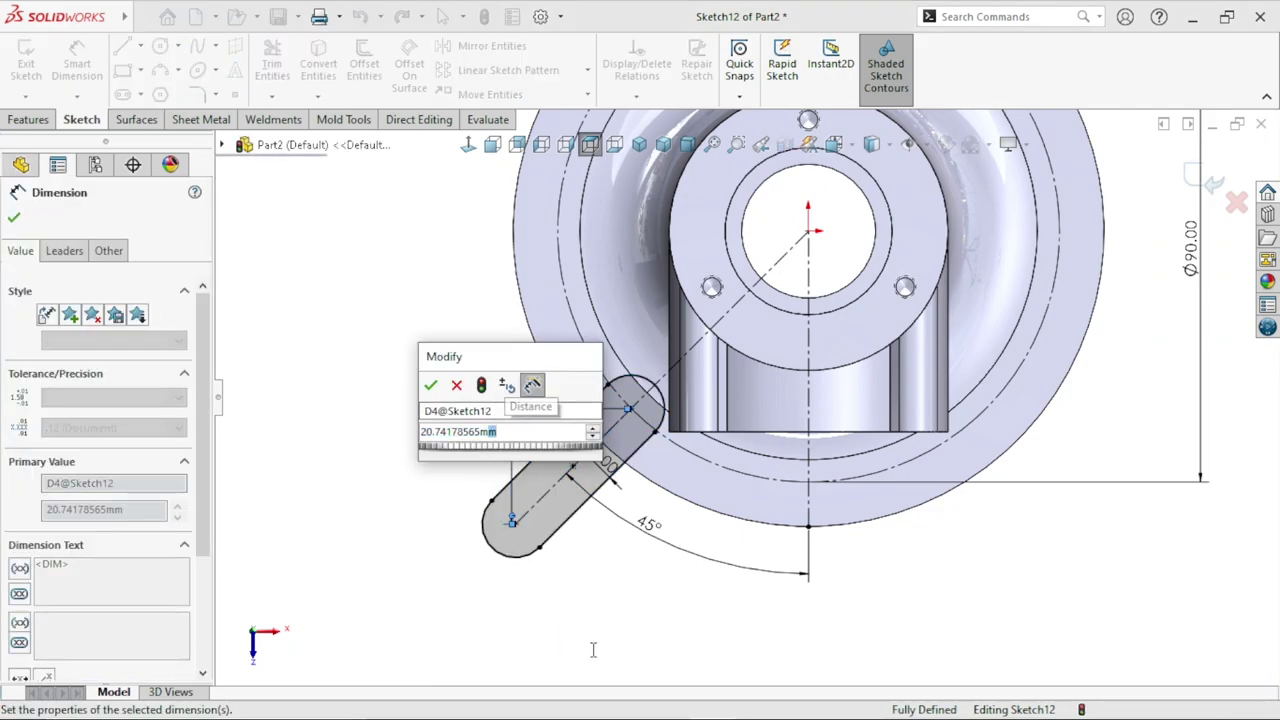
pyautogui.press('Return')
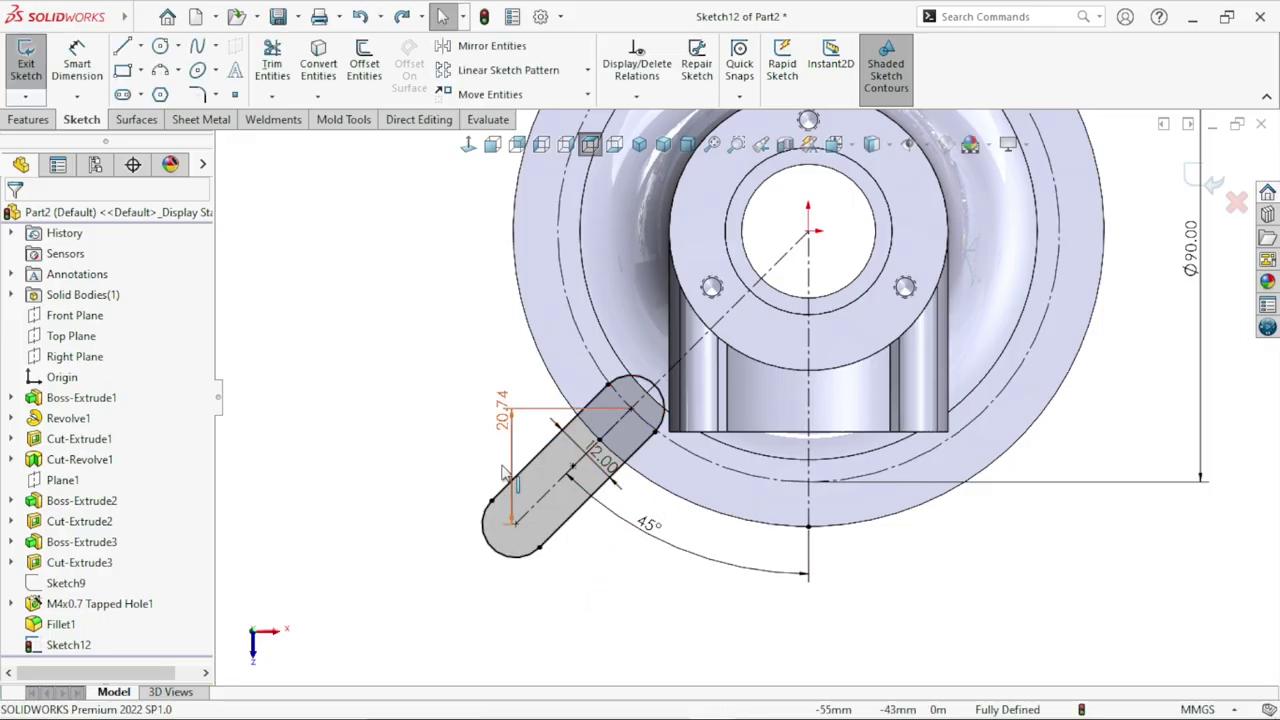
pyautogui.click(510, 420)
pyautogui.press('Delete')
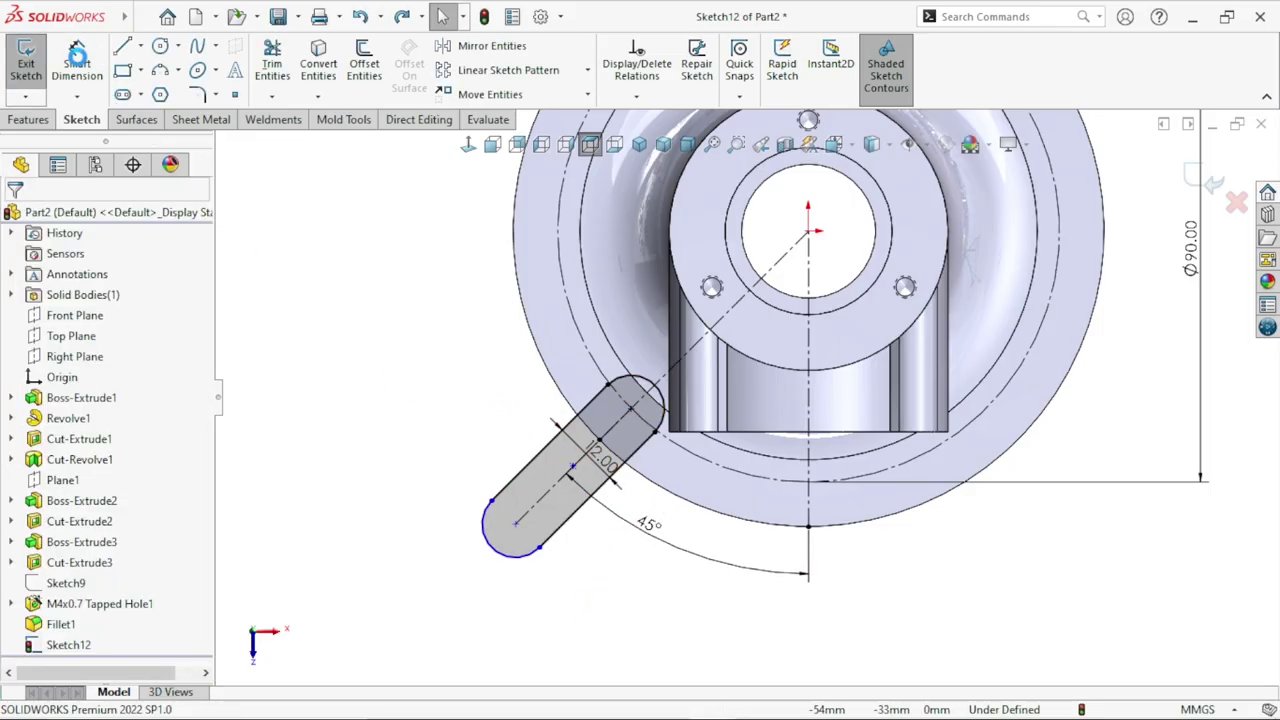
# Step: Set the slot's aligned centre-to-centre length to 20 mm
pyautogui.click(77, 62)
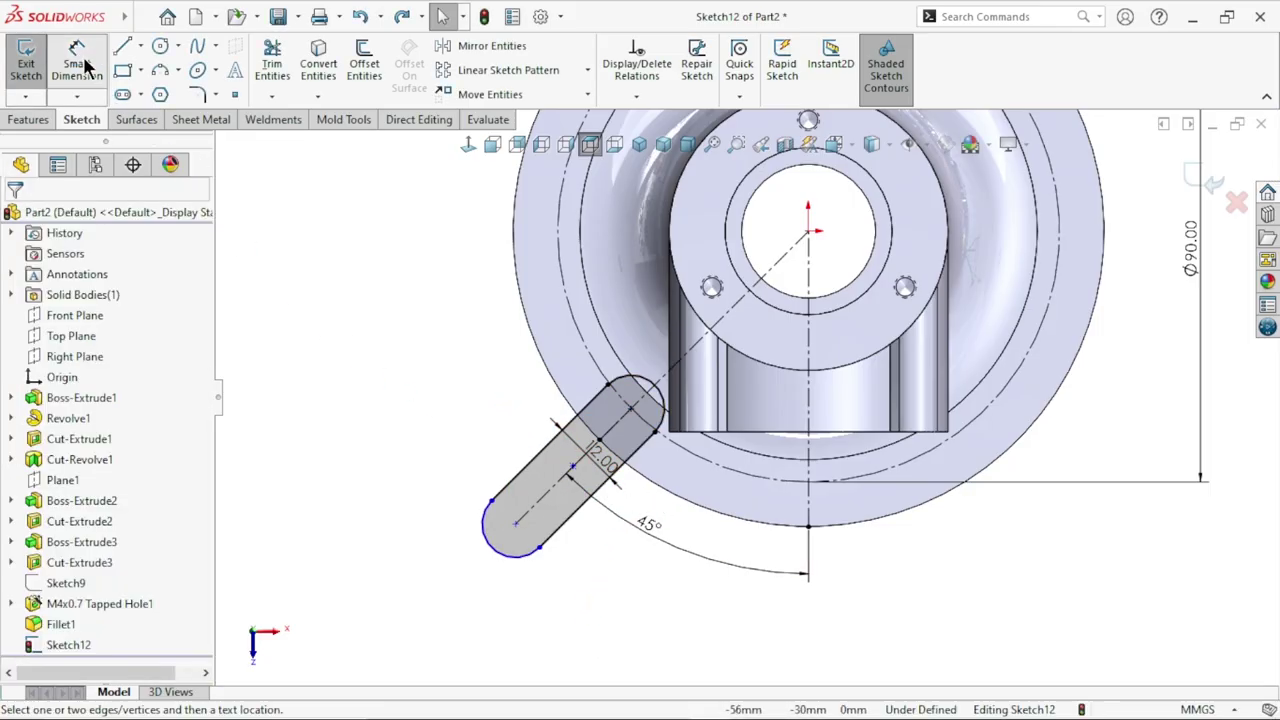
pyautogui.click(548, 500)
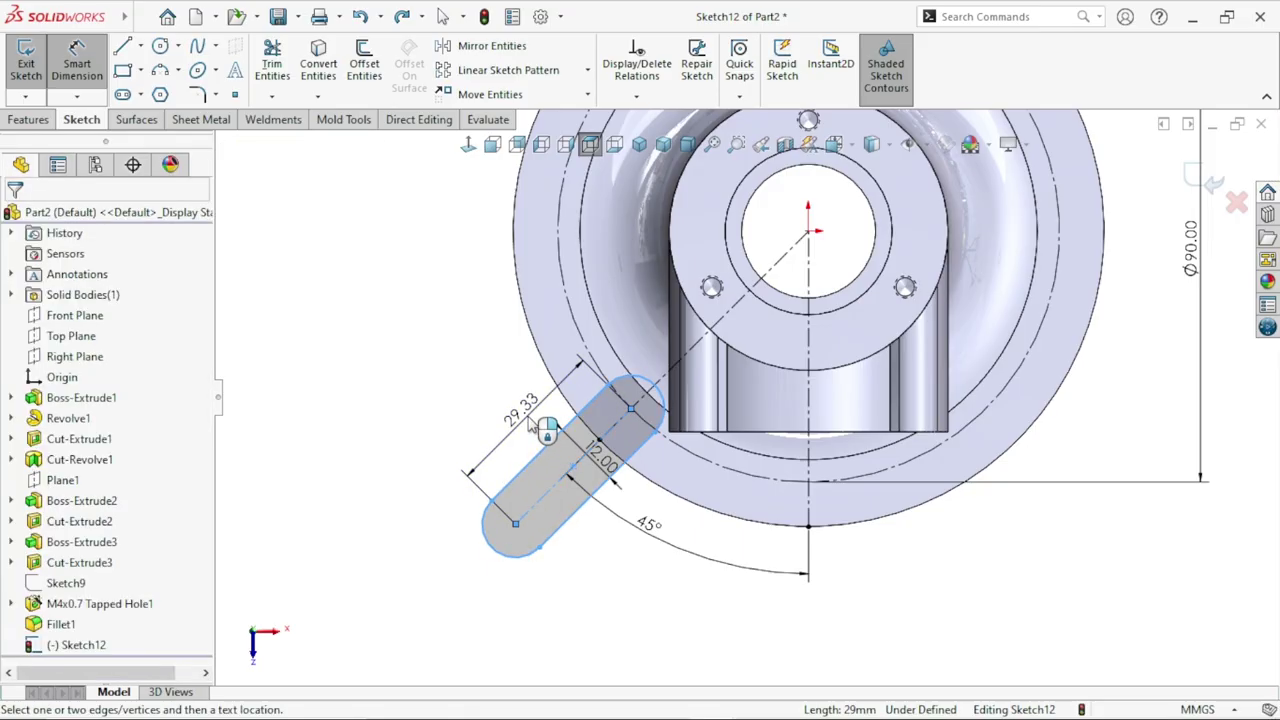
pyautogui.click(532, 424)
pyautogui.write('20')
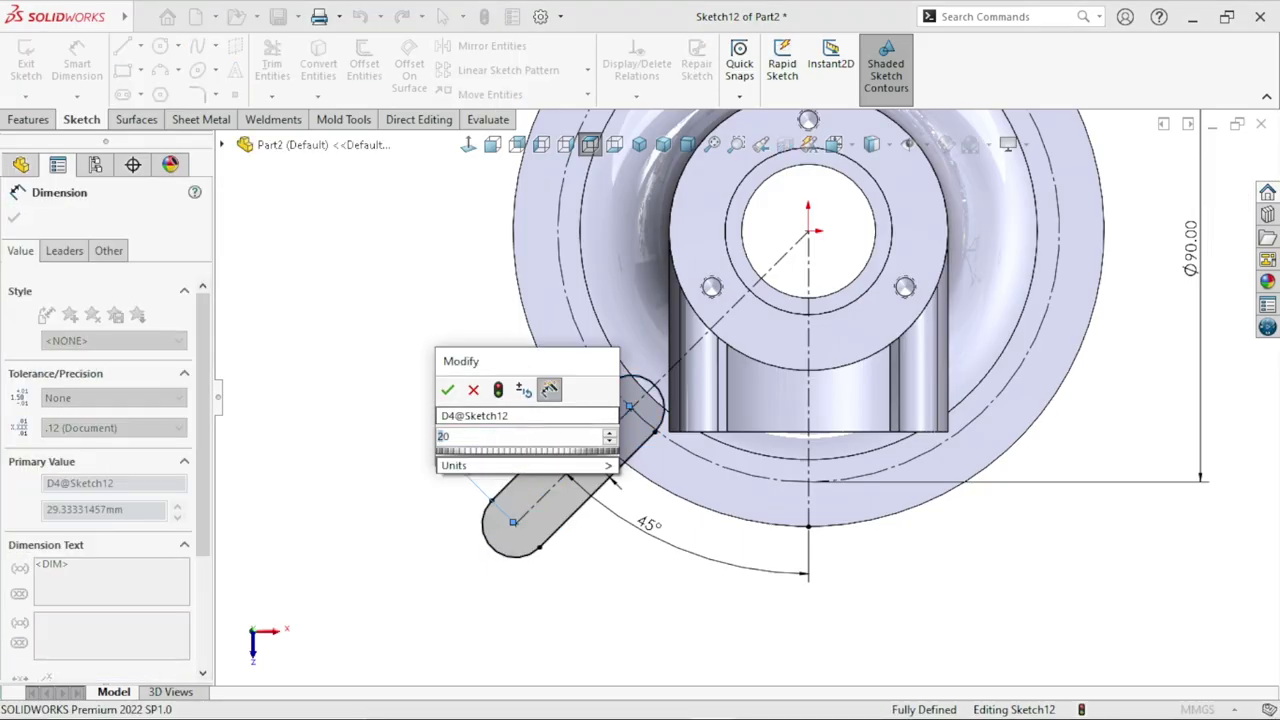
pyautogui.press('Return')
pyautogui.press('Escape')
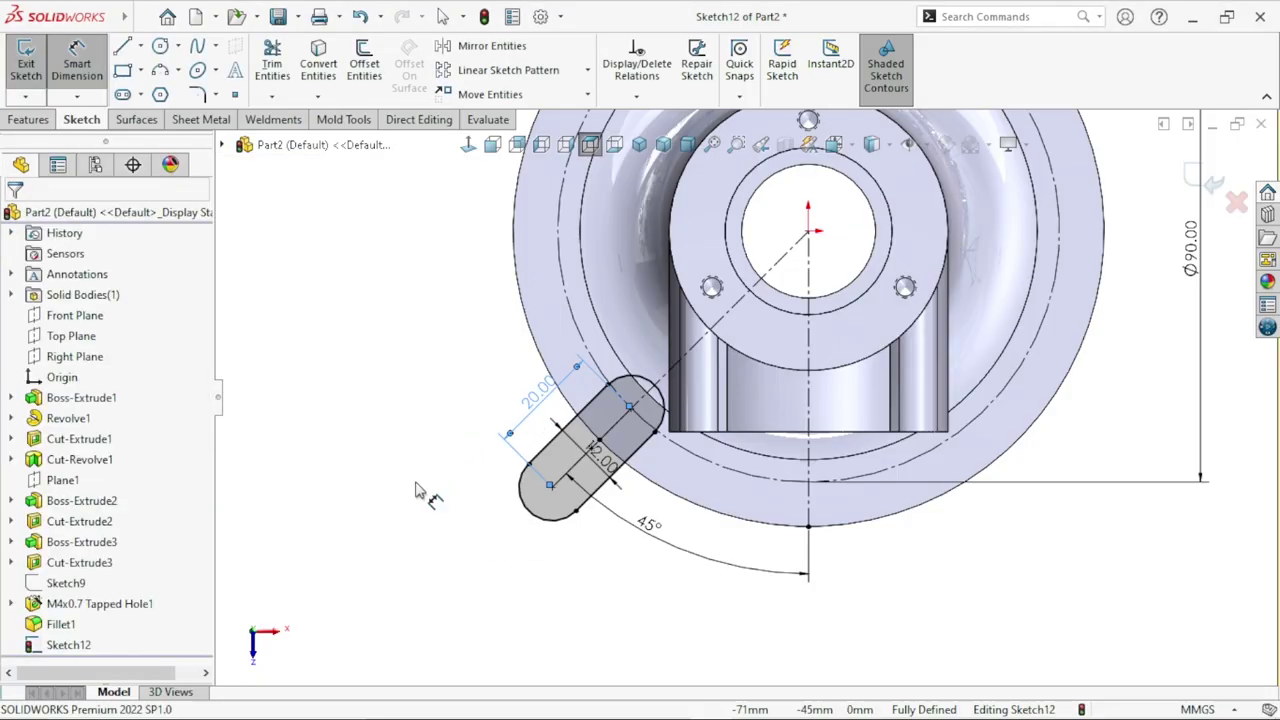
pyautogui.scroll(3, 418, 490)
pyautogui.scroll(-4, 1028, 575)
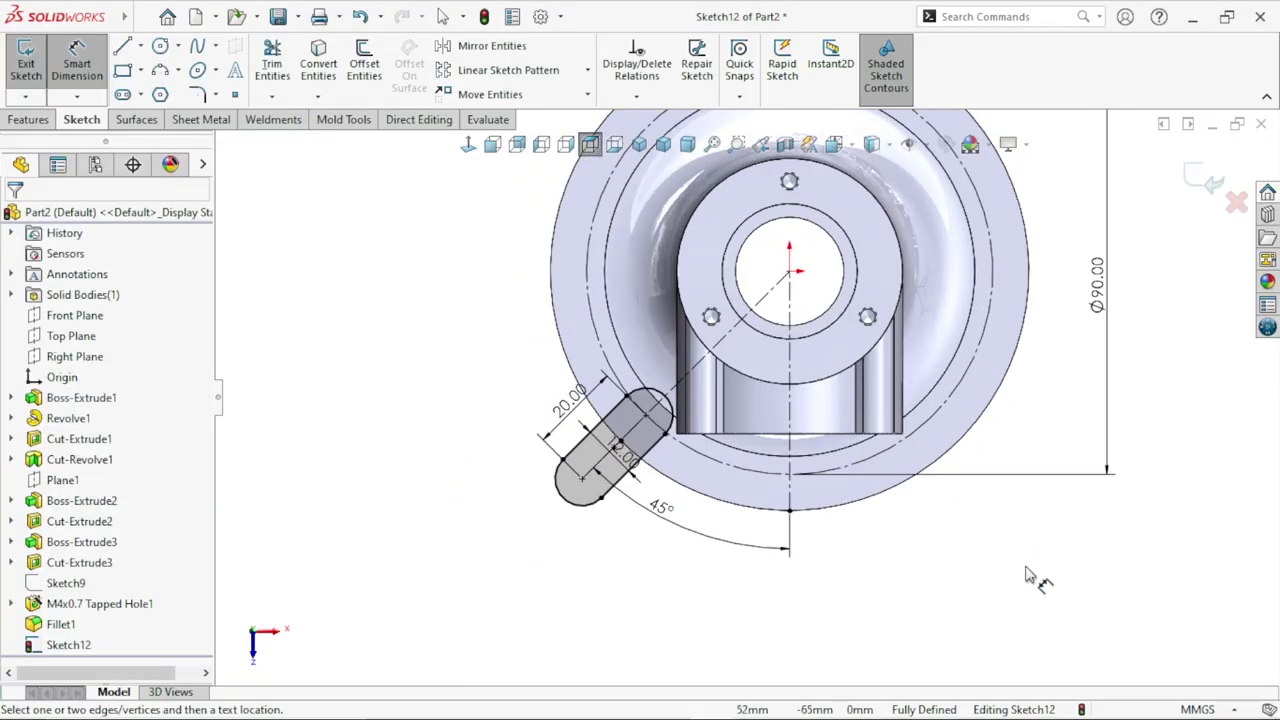
pyautogui.scroll(2, 1000, 514)
pyautogui.scroll(-1, 858, 242)
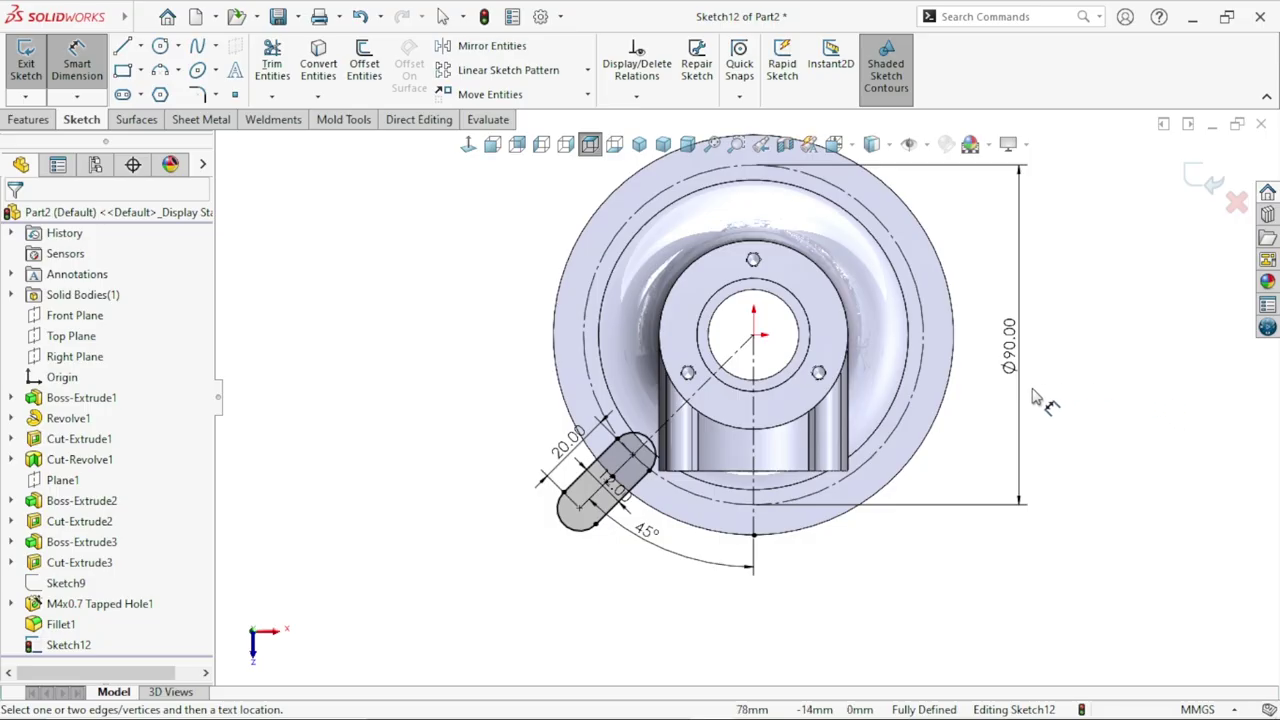
pyautogui.scroll(-1, 670, 540)
pyautogui.scroll(-2, 680, 452)
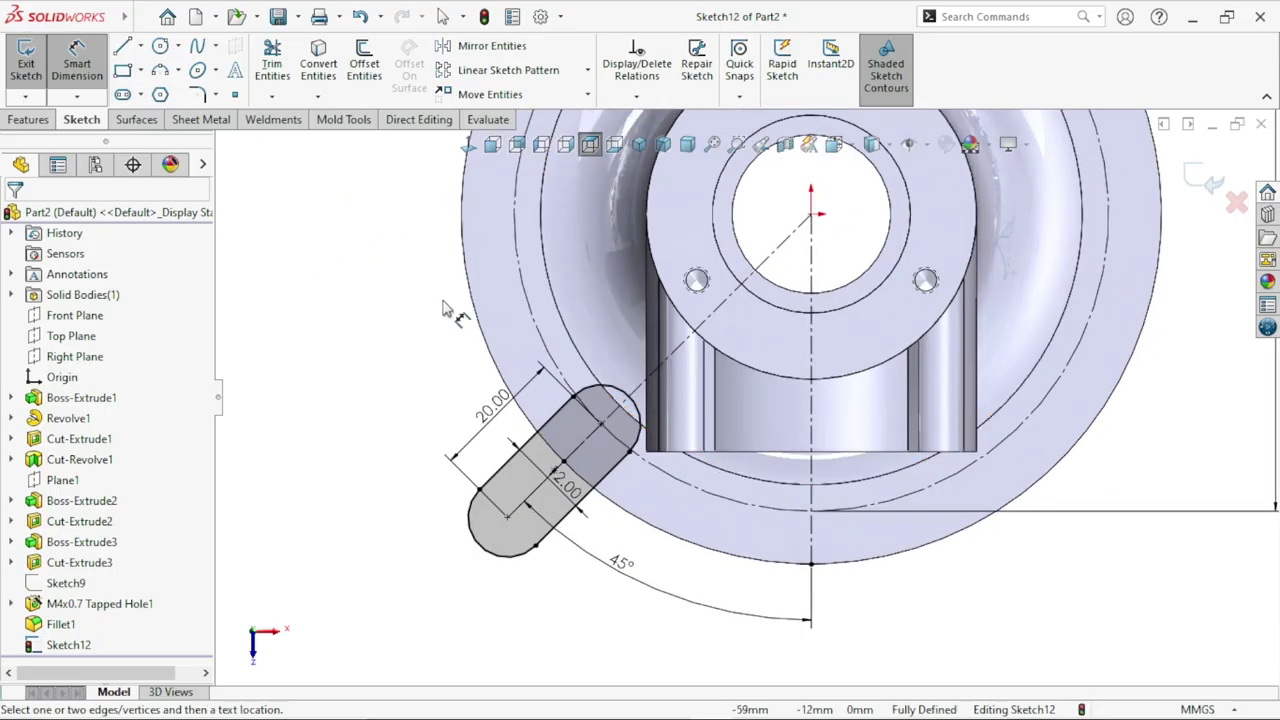
pyautogui.scroll(2, 447, 310)
pyautogui.scroll(-2, 773, 403)
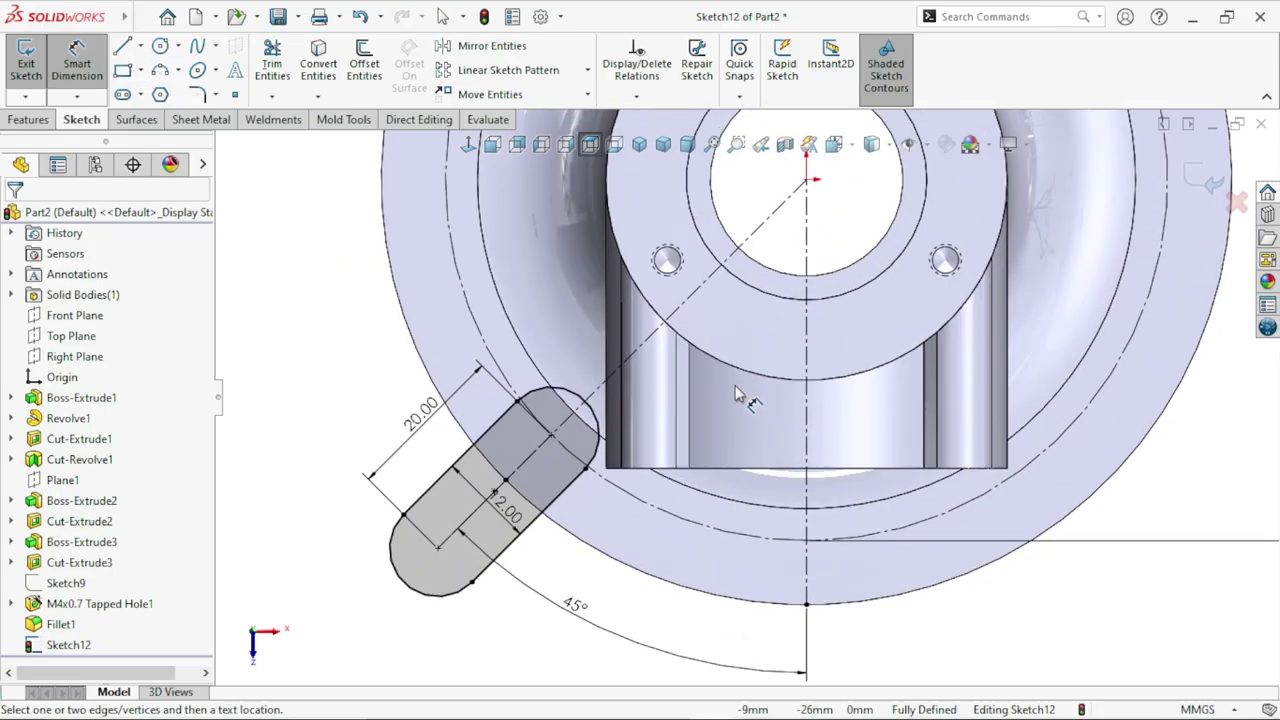
pyautogui.scroll(2, 757, 403)
pyautogui.scroll(1, 965, 270)
pyautogui.scroll(1, 948, 265)
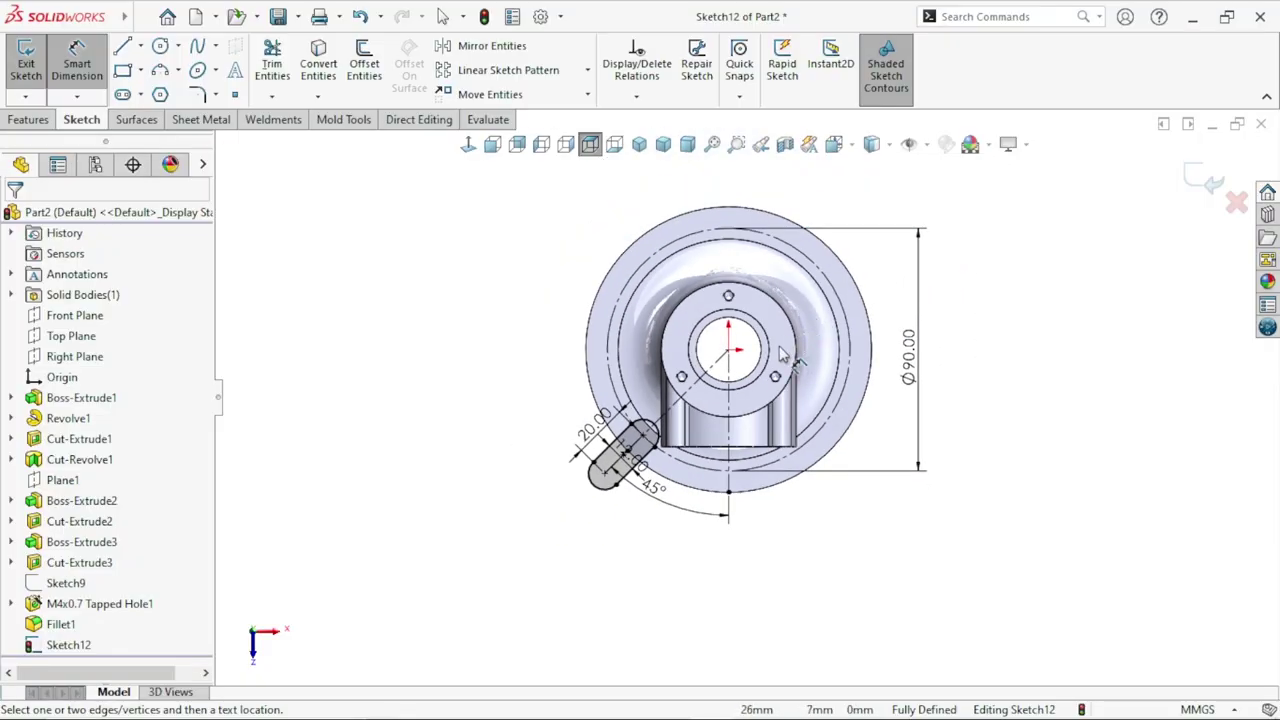
pyautogui.scroll(-2, 950, 270)
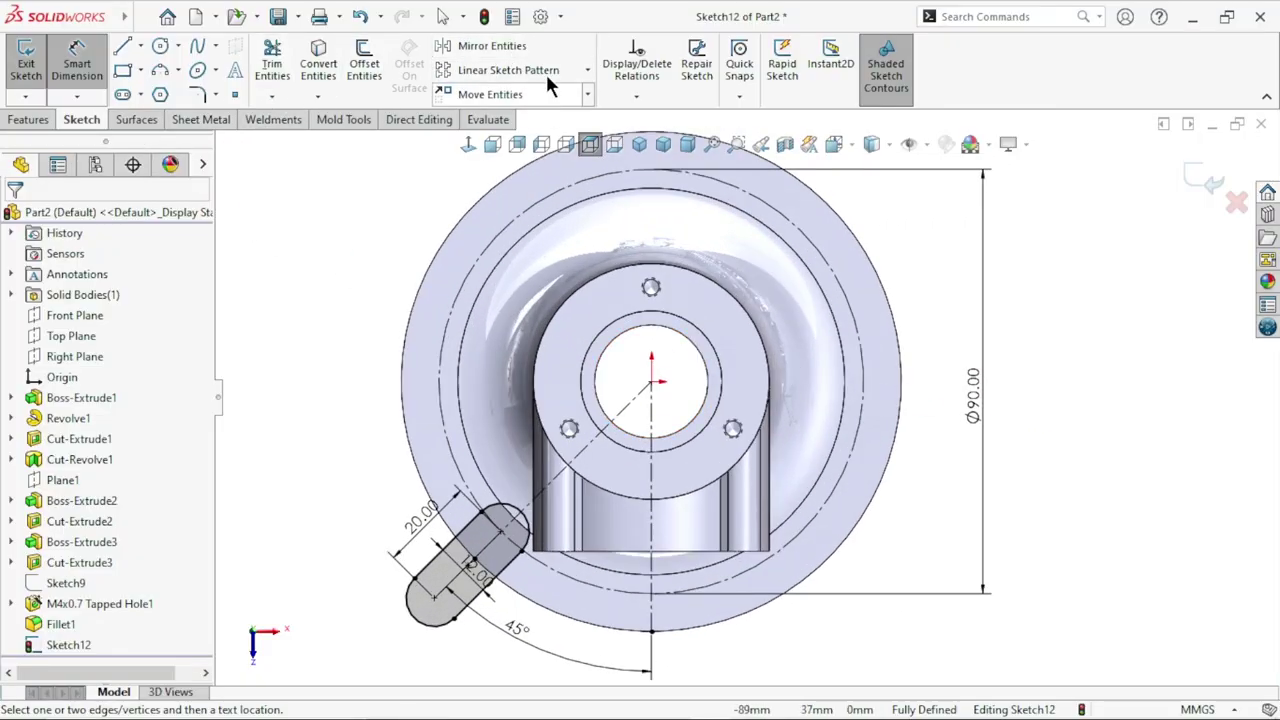
# Step: Circular-pattern the slot four times around the origin, then run Fully Define Sketch
pyautogui.click(586, 70)
pyautogui.click(565, 120)
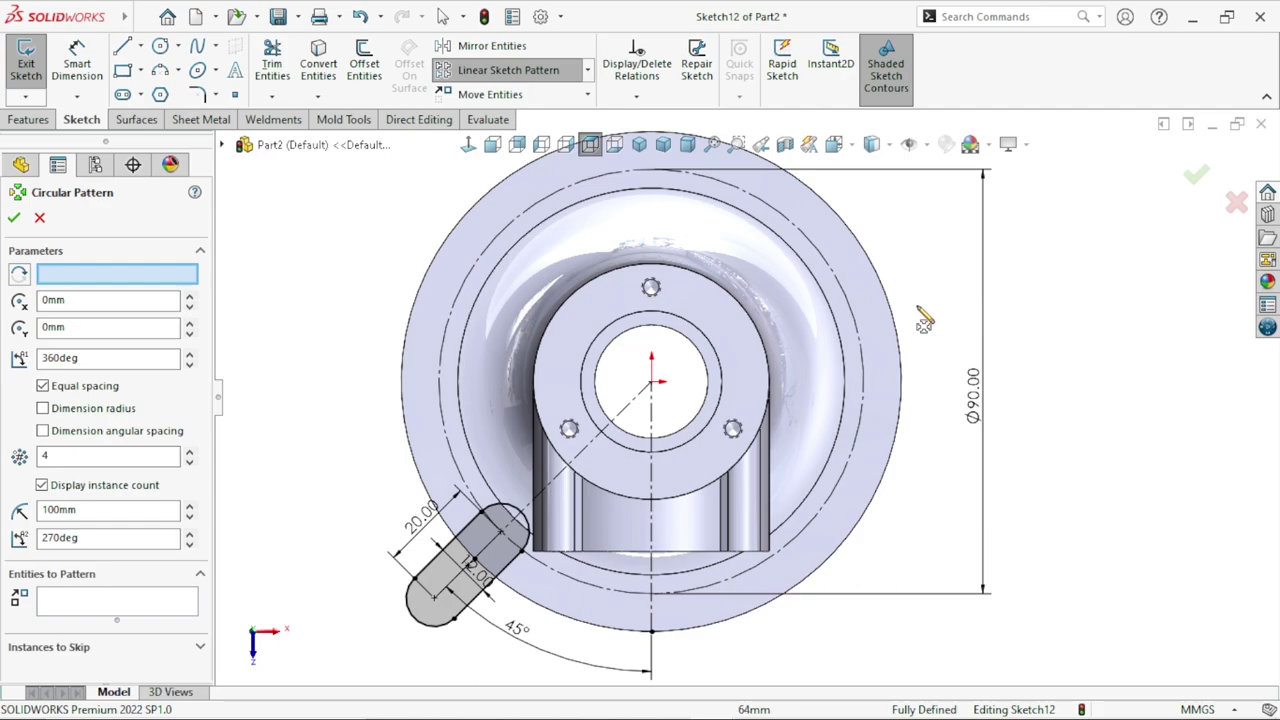
pyautogui.click(75, 274)
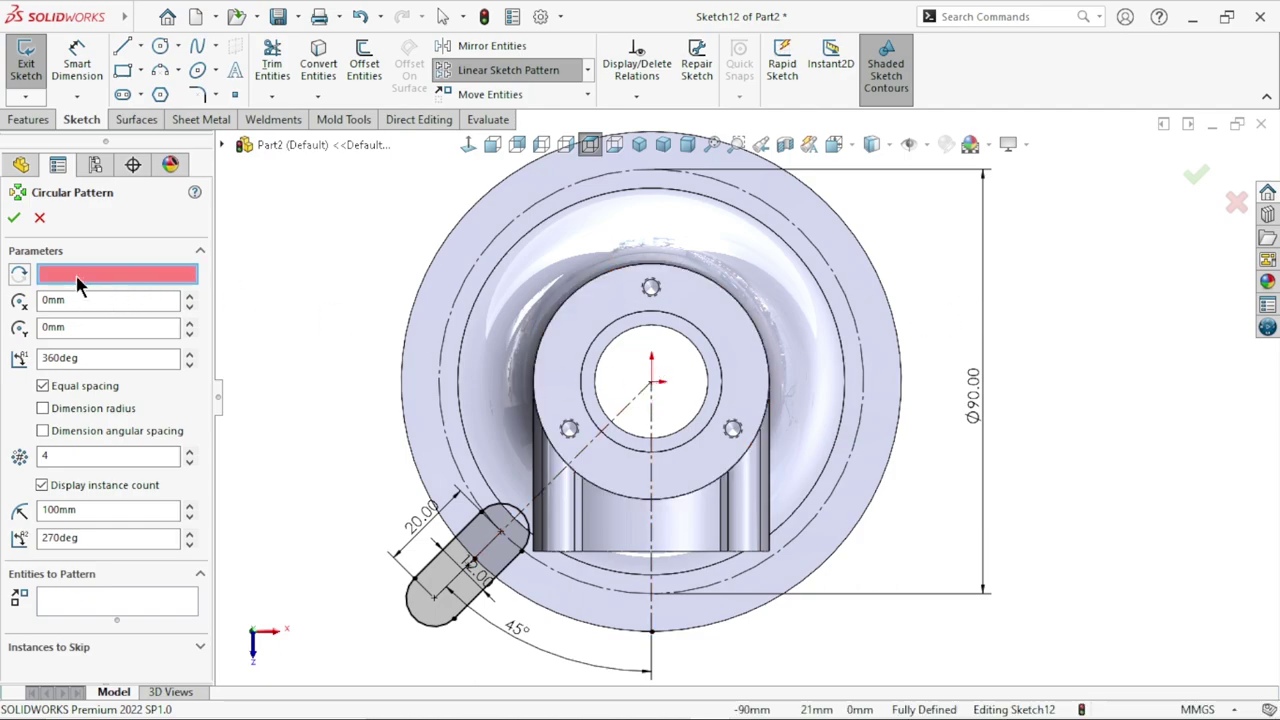
pyautogui.click(652, 384)
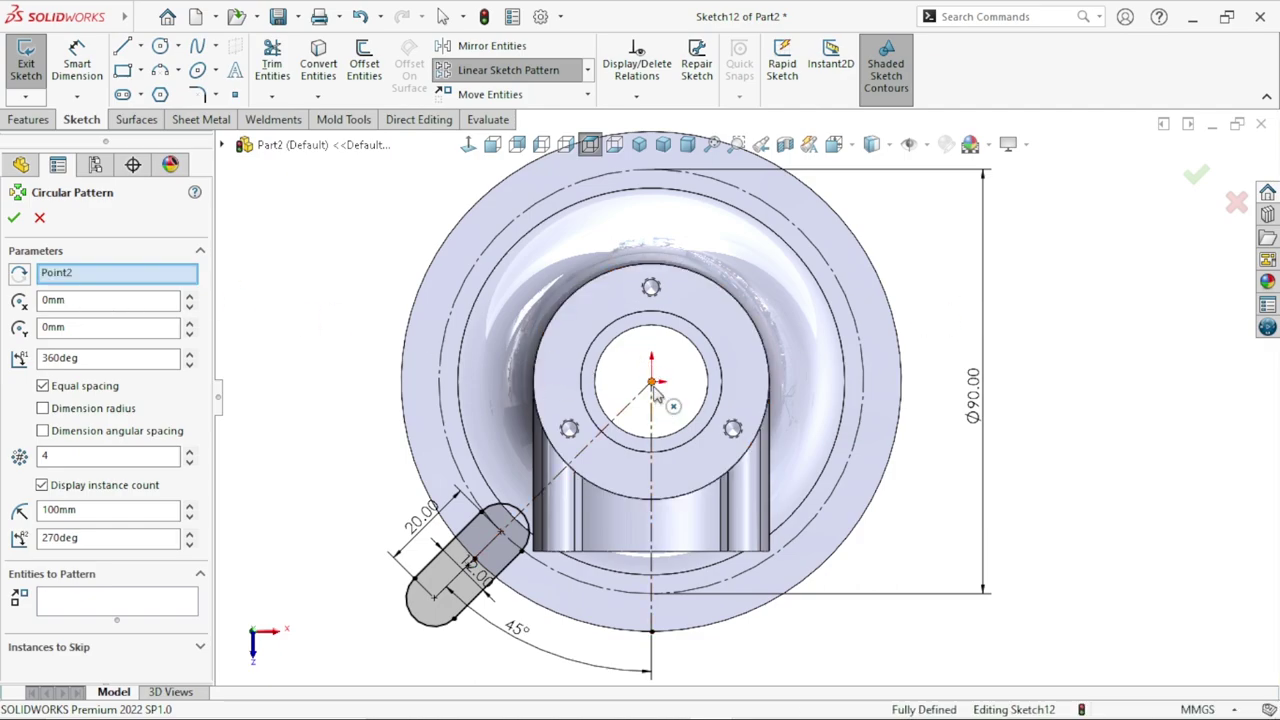
pyautogui.click(110, 605)
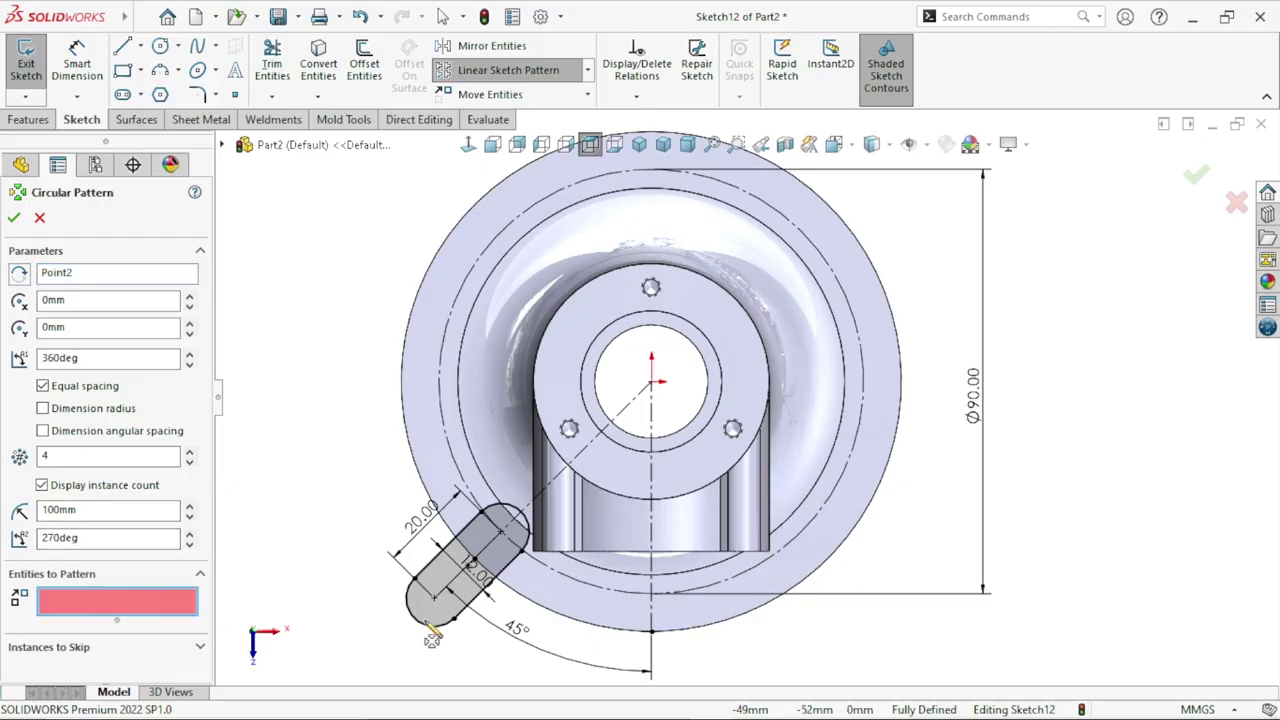
pyautogui.click(452, 622)
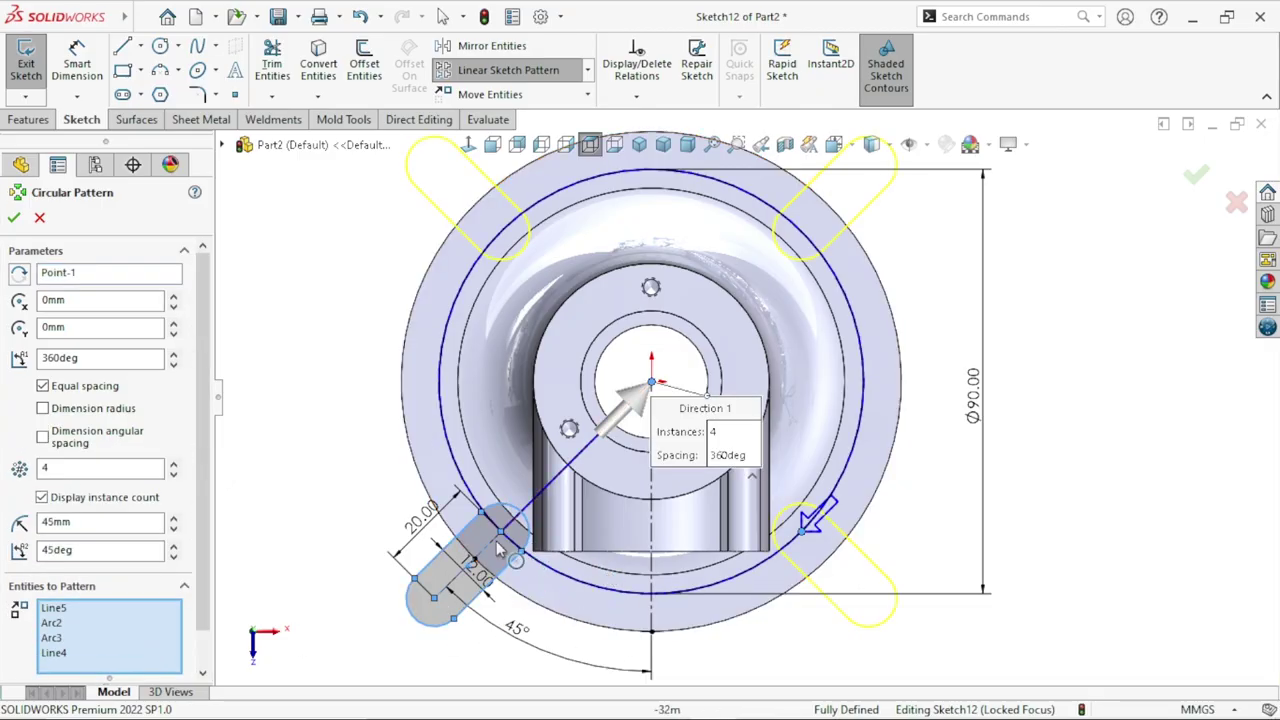
pyautogui.scroll(3, 744, 397)
pyautogui.scroll(-1, 885, 357)
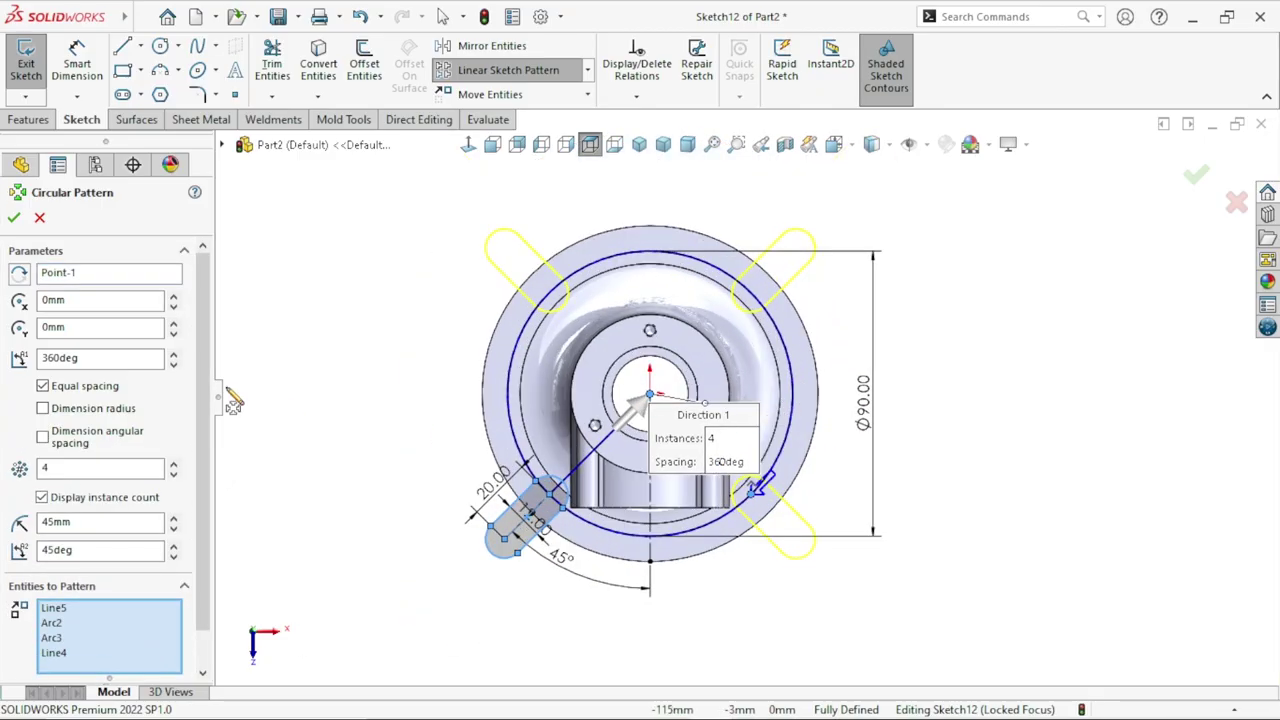
pyautogui.click(14, 218)
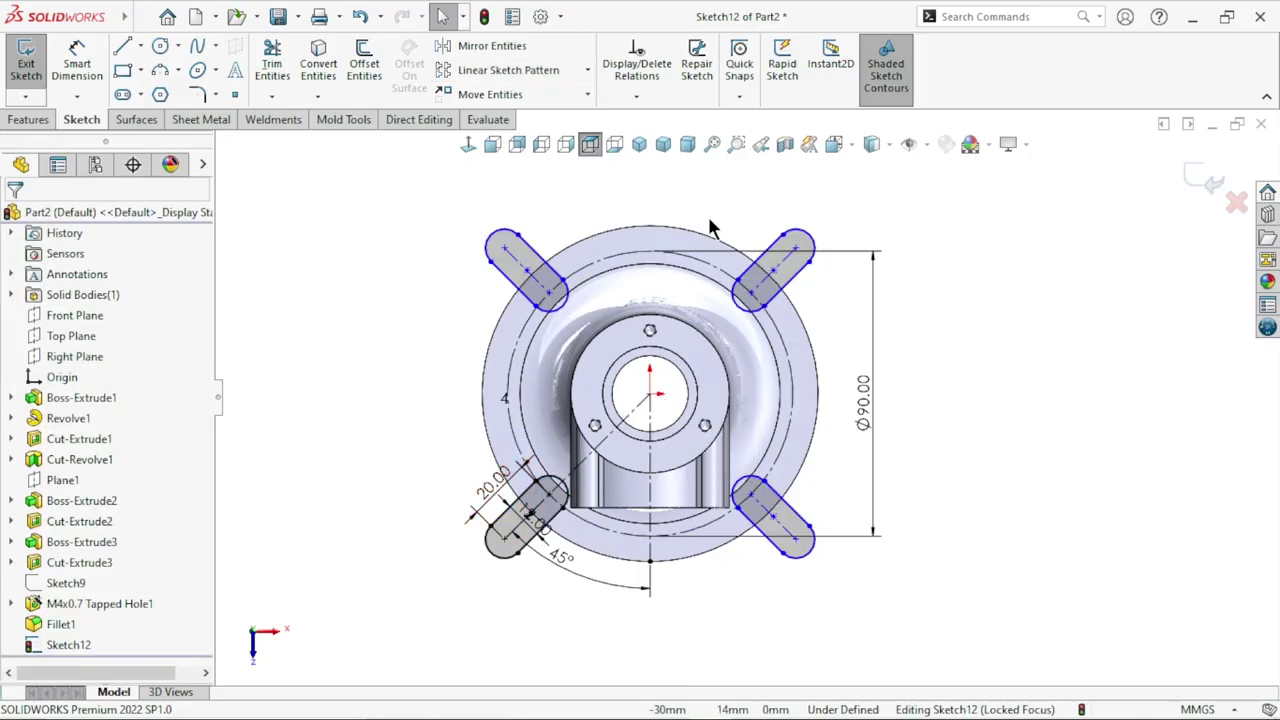
pyautogui.click(636, 97)
pyautogui.click(660, 163)
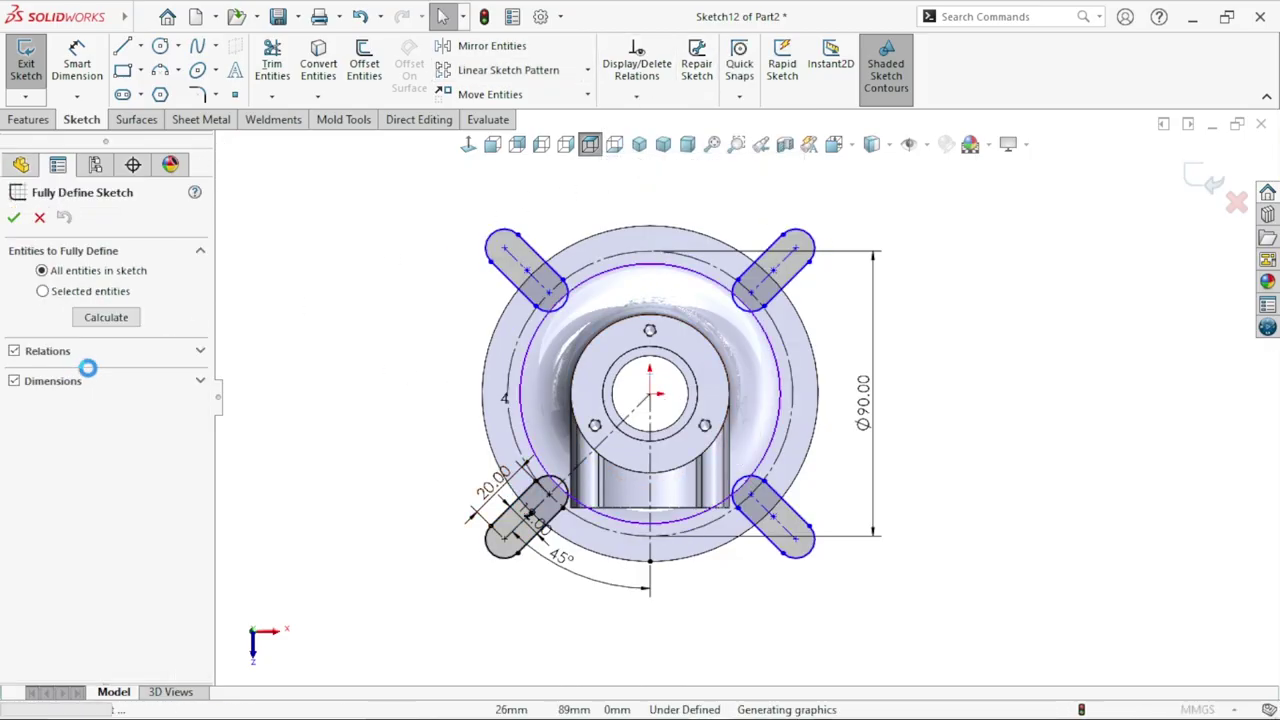
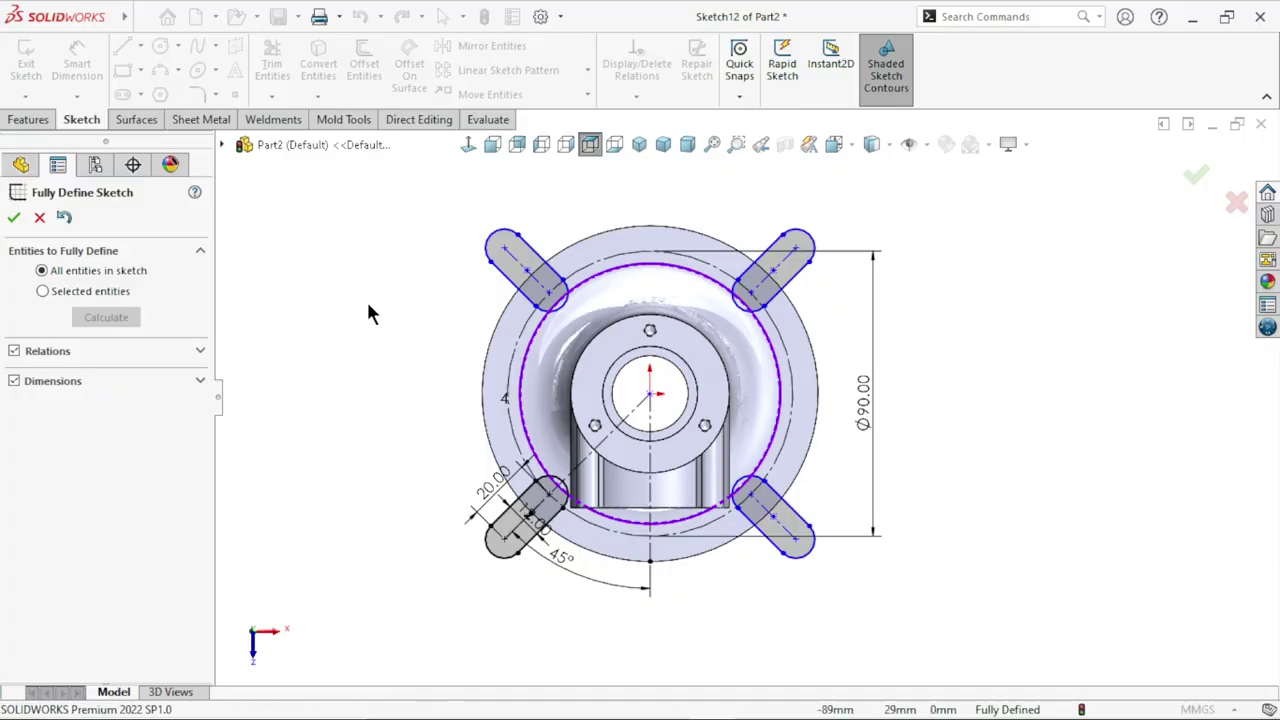
# Step: Leave Sketch12's four slots under defined by cancelling Fully Define Sketch
pyautogui.click(40, 218)
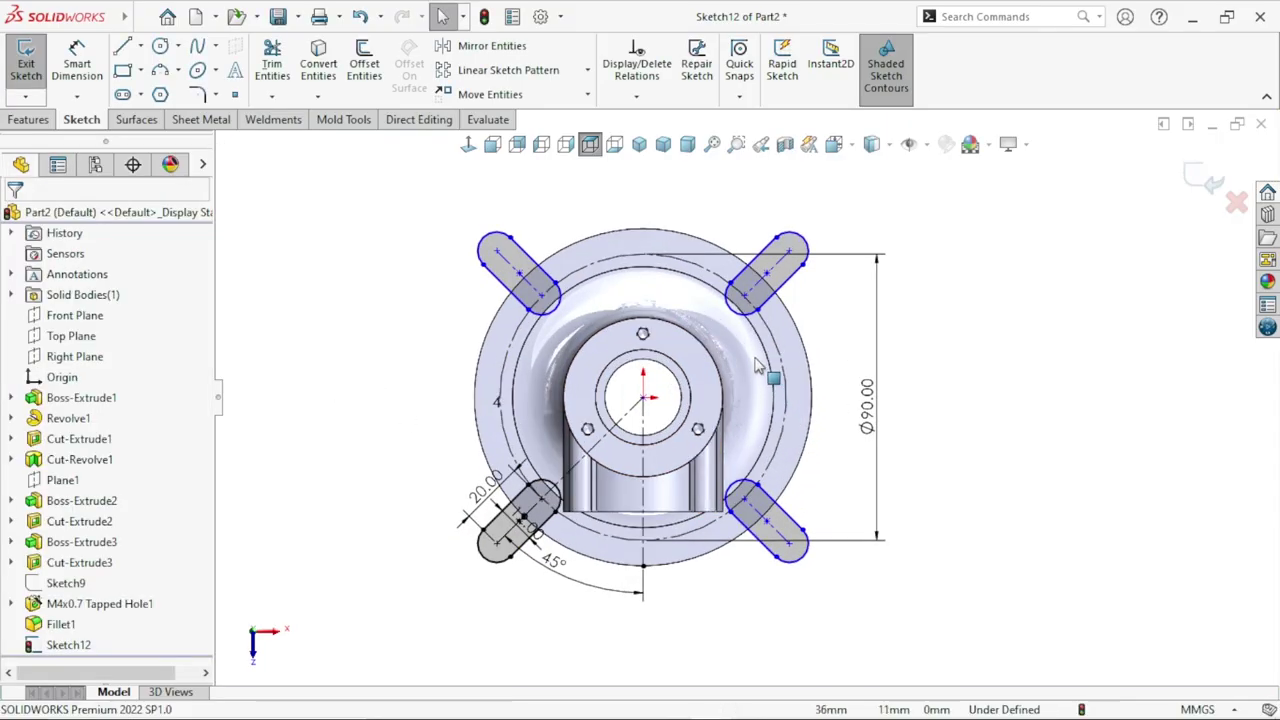
pyautogui.scroll(-3, 757, 366)
pyautogui.scroll(-2, 760, 330)
pyautogui.scroll(3, 766, 366)
pyautogui.scroll(3, 743, 386)
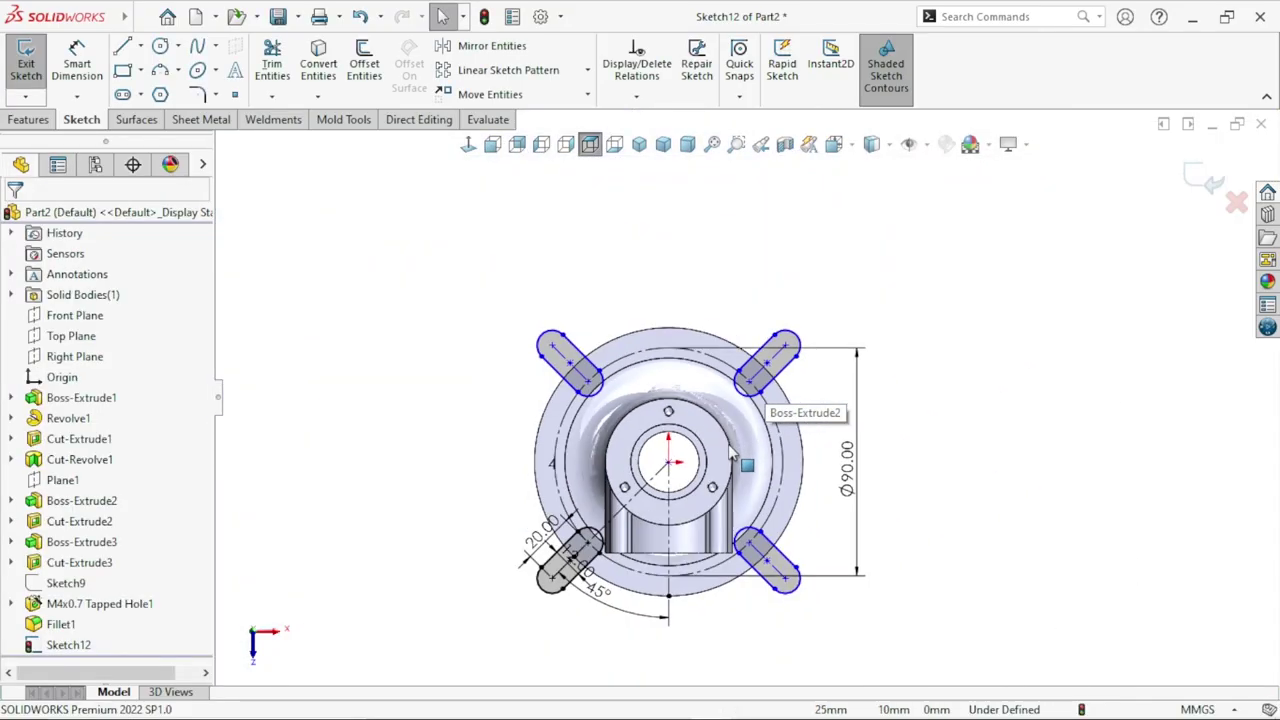
pyautogui.scroll(1, 740, 450)
pyautogui.scroll(-3, 790, 420)
pyautogui.scroll(3, 766, 428)
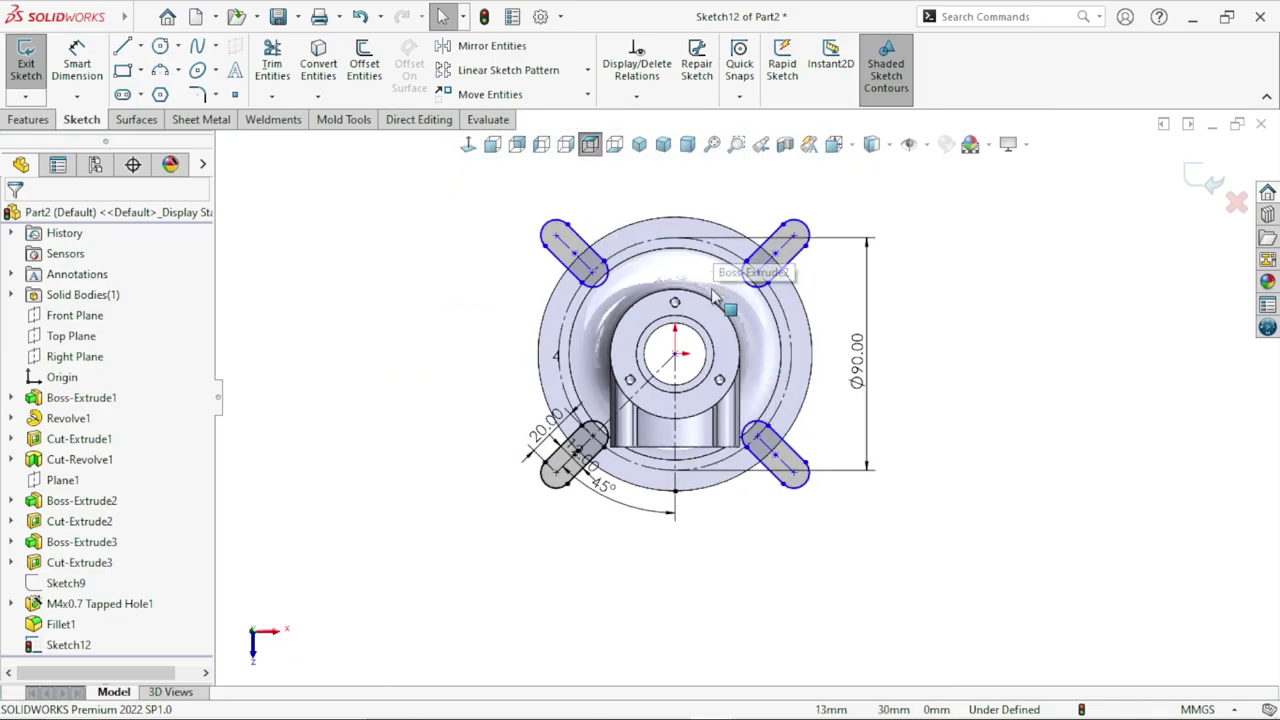
# Step: Orbit to a tilted 3D view and start an Extruded Cut from the four slot profiles
pyautogui.moveTo(1014, 463)
pyautogui.mouseDown(button='middle')
pyautogui.moveTo(986, 314)
pyautogui.moveTo(988, 492)
pyautogui.mouseUp(button='middle')
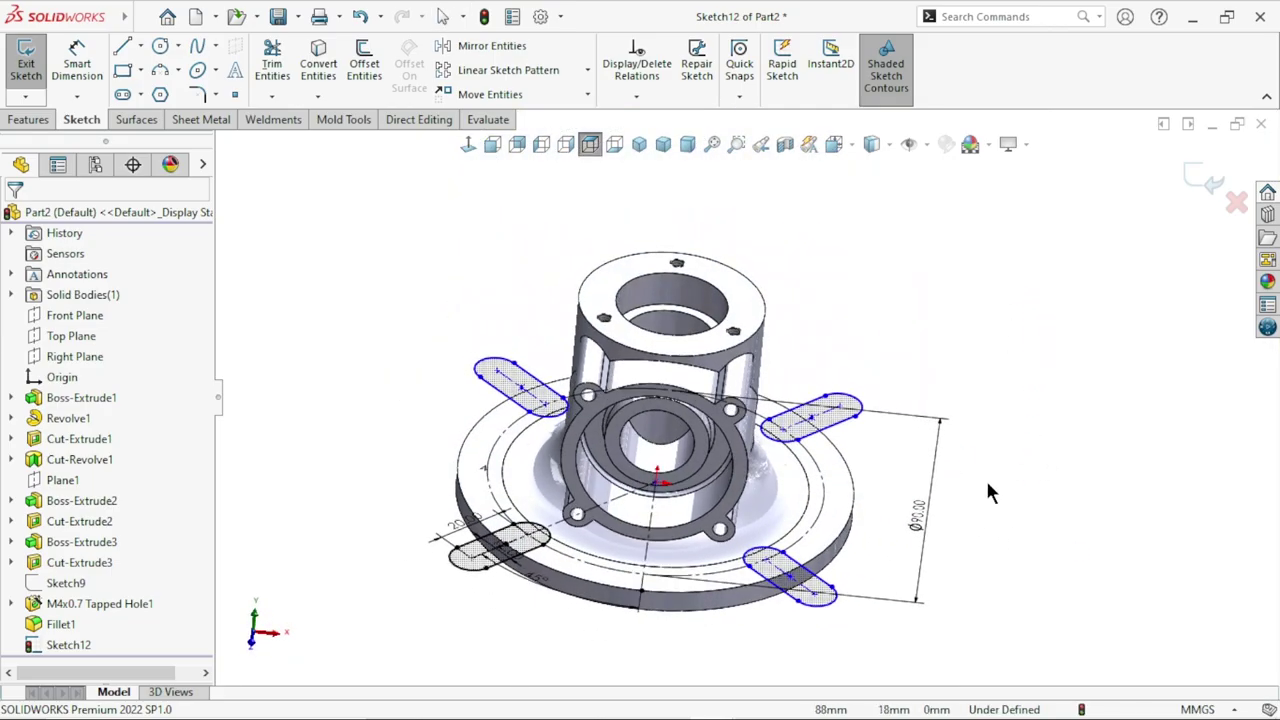
pyautogui.scroll(-3, 1035, 404)
pyautogui.scroll(2, 686, 451)
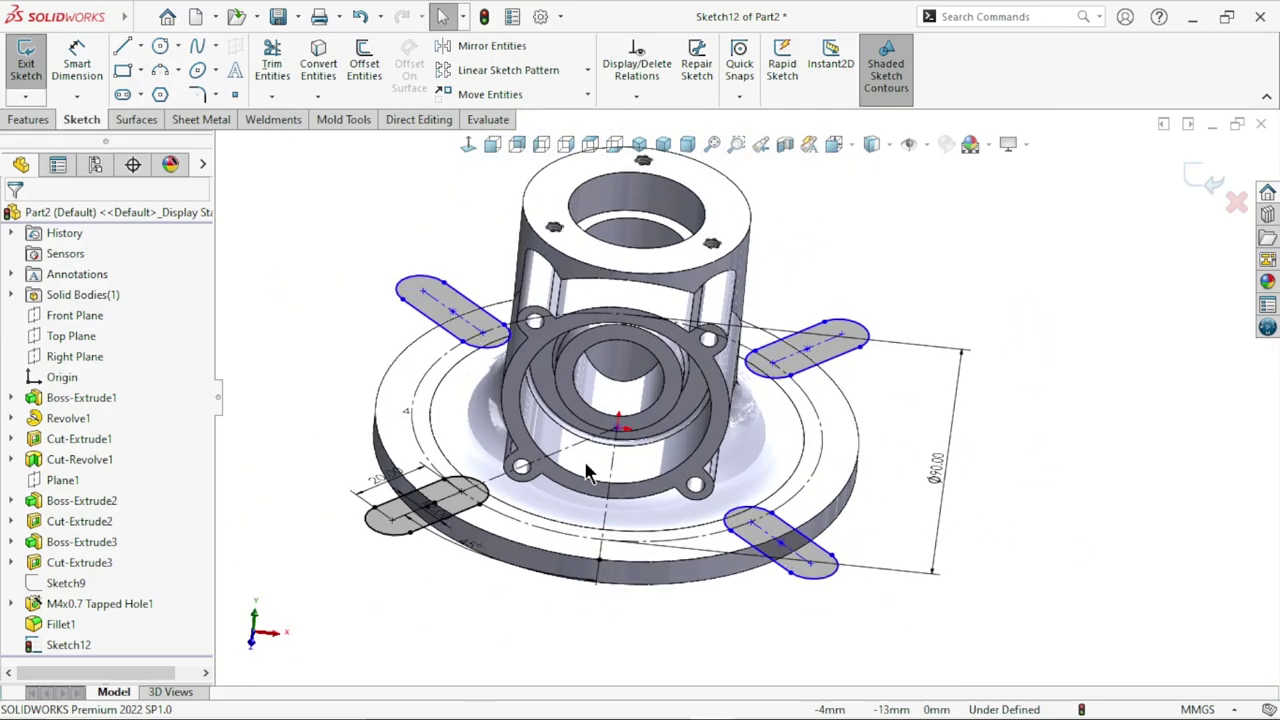
pyautogui.click(28, 119)
pyautogui.click(278, 68)
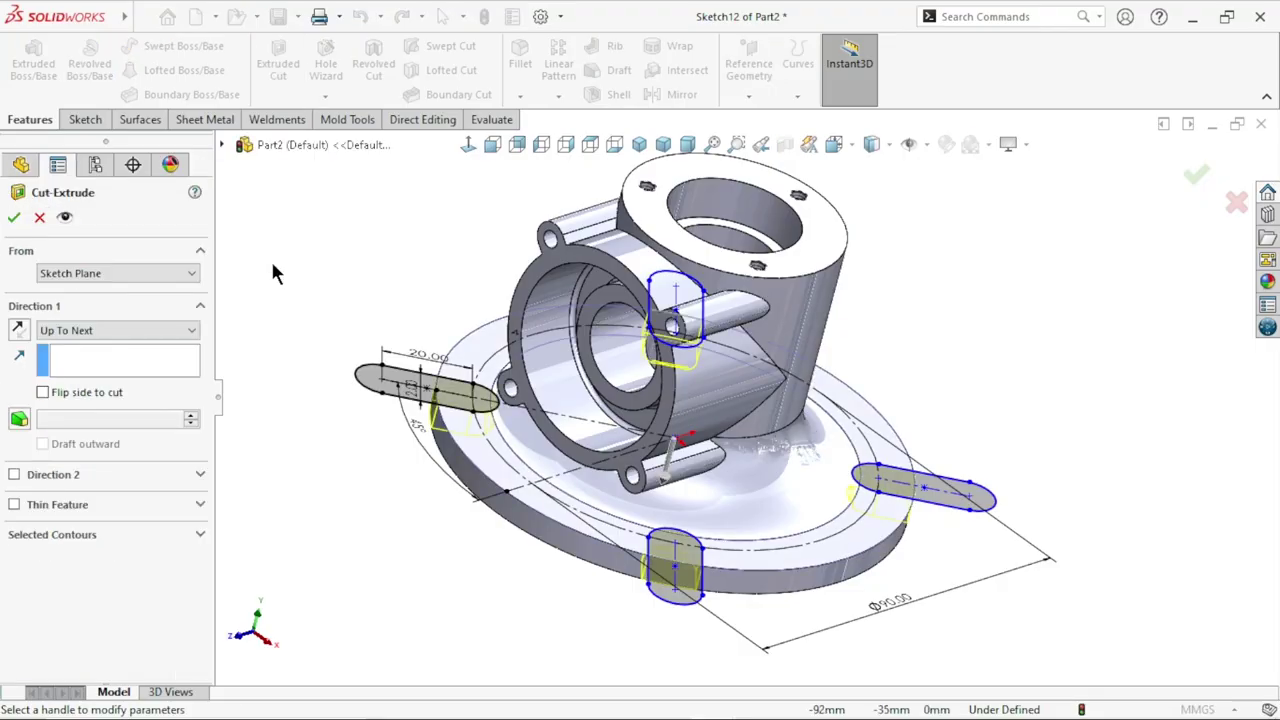
# Step: Set the cut's first direction to Blind 2mm and inspect the slot preview
pyautogui.click(118, 330)
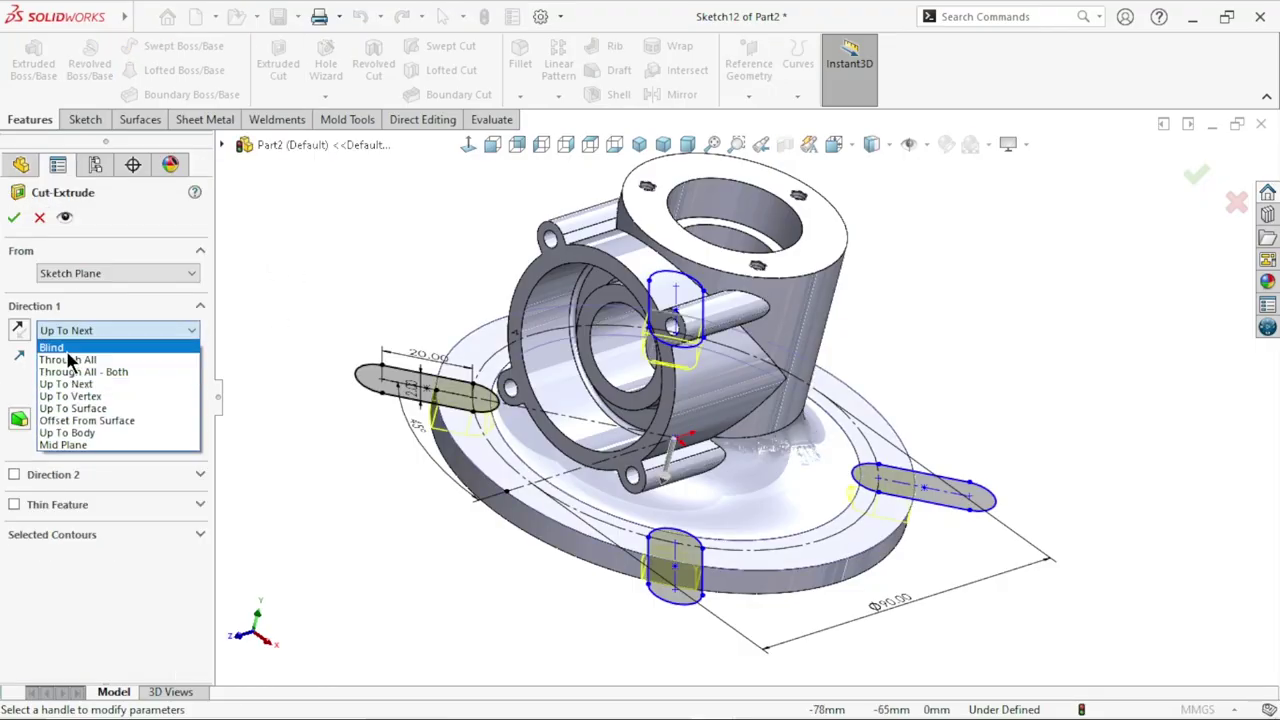
pyautogui.click(70, 346)
pyautogui.write('2')
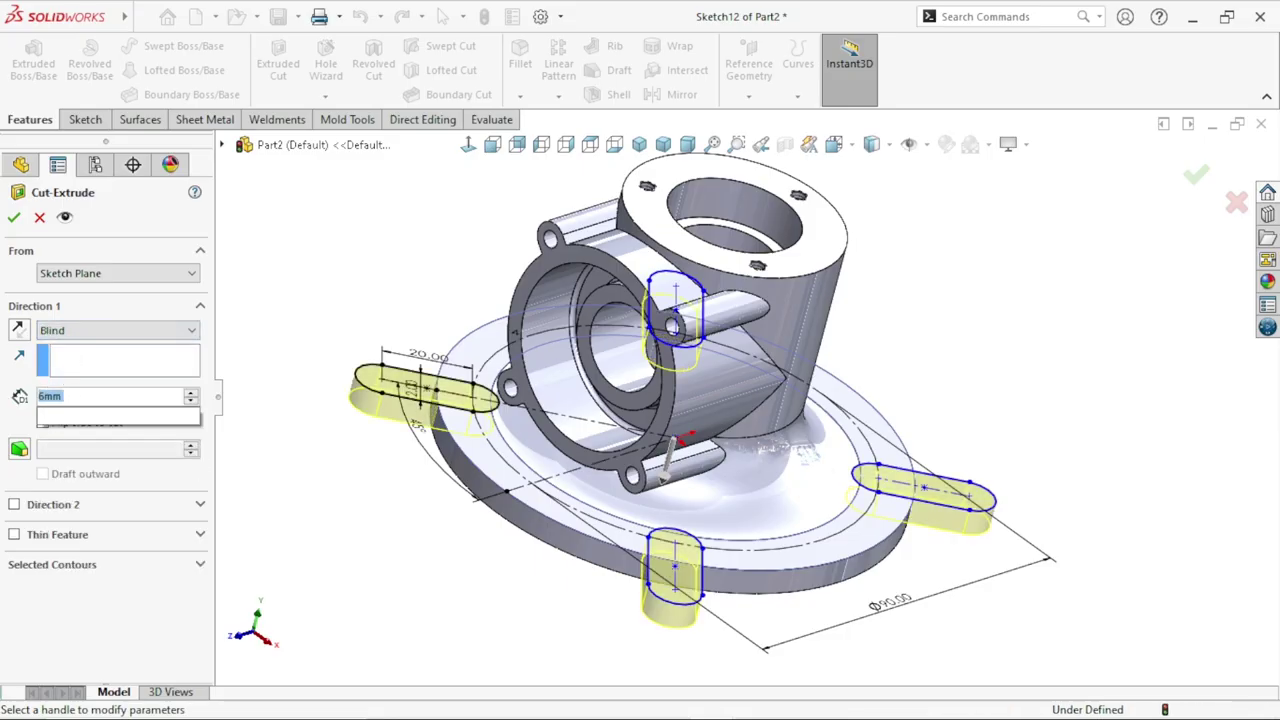
pyautogui.press('Return')
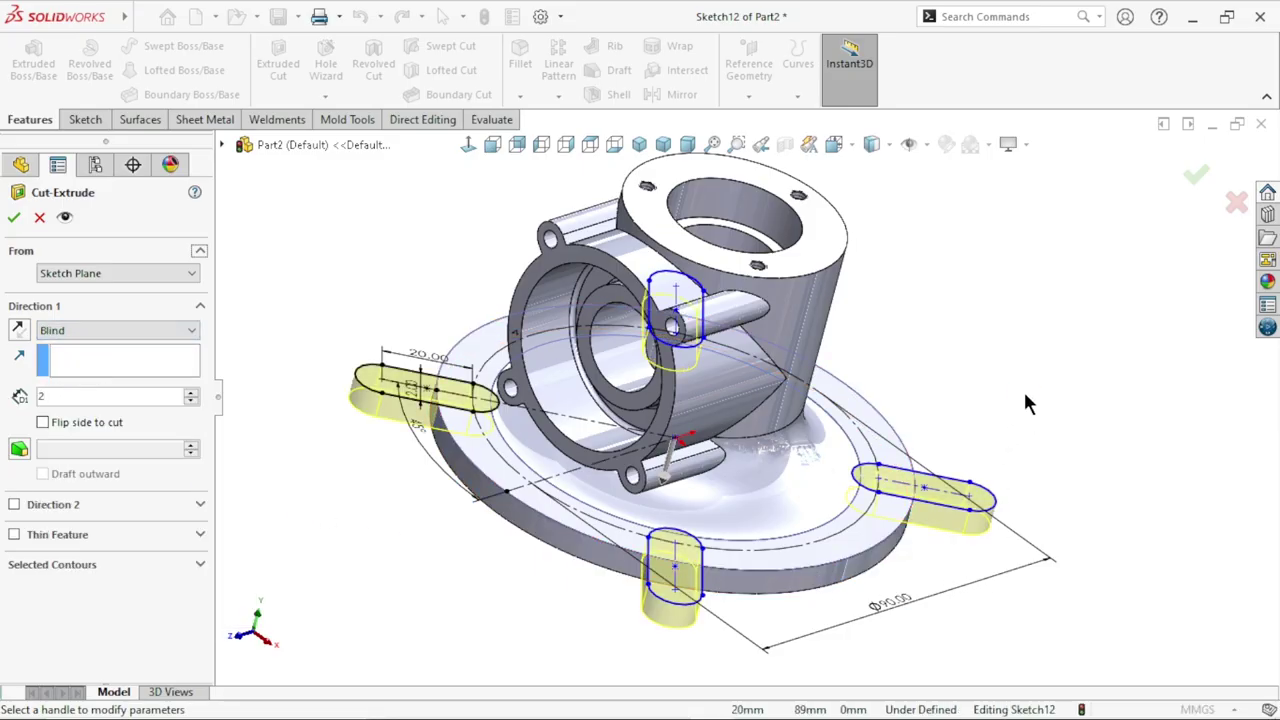
pyautogui.scroll(2, 752, 392)
pyautogui.scroll(-5, 620, 430)
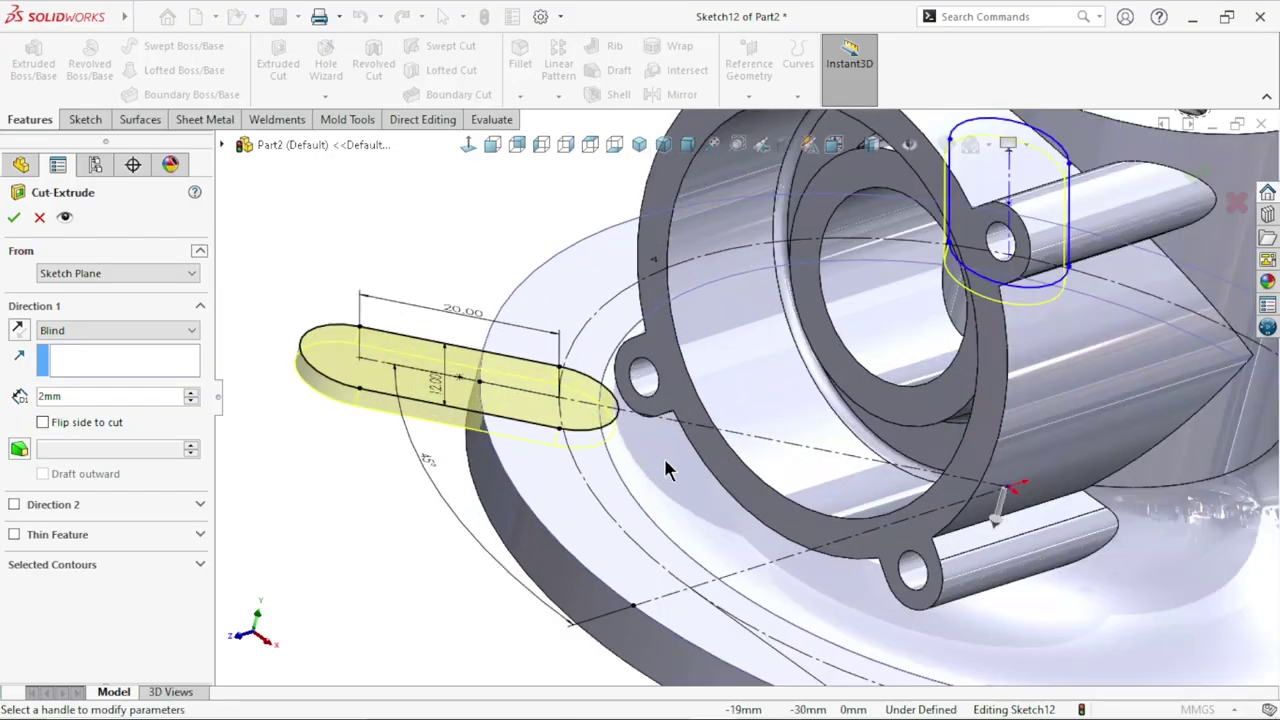
pyautogui.moveTo(663, 460)
pyautogui.mouseDown(button='middle')
pyautogui.moveTo(695, 465)
pyautogui.moveTo(495, 345)
pyautogui.mouseUp(button='middle')
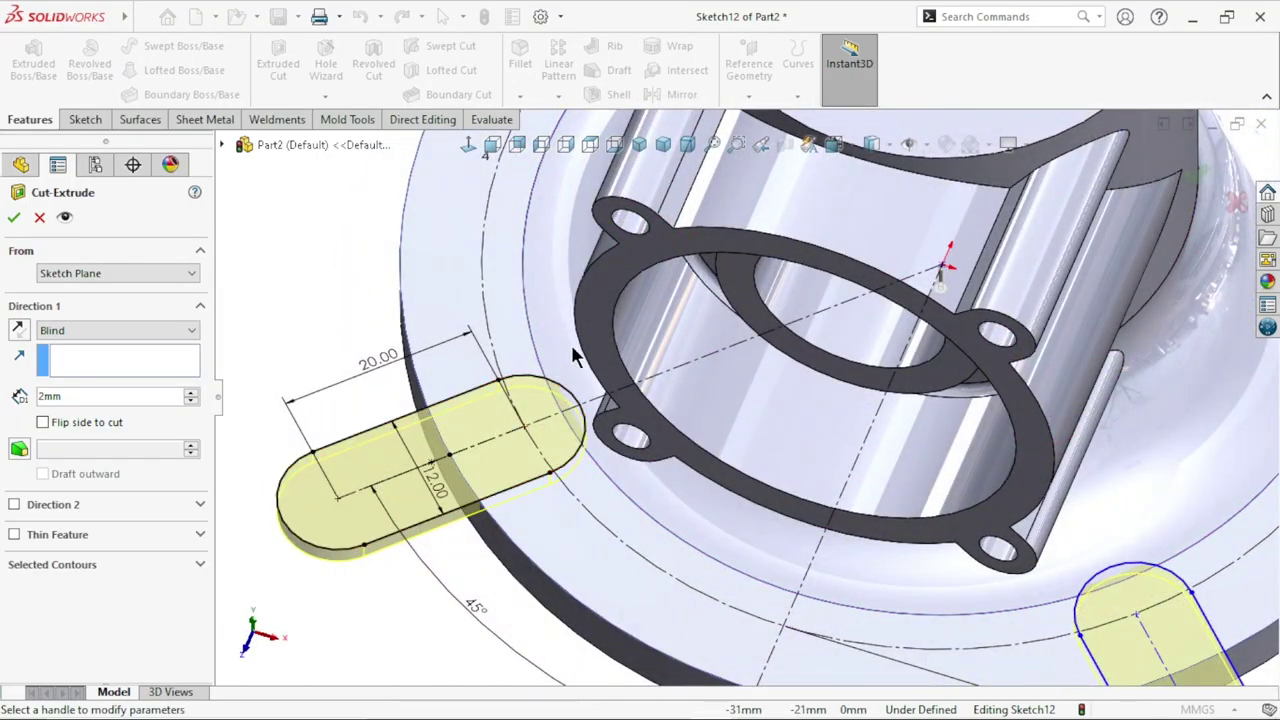
pyautogui.moveTo(637, 533); pyautogui.dragTo(651, 530, button='middle')
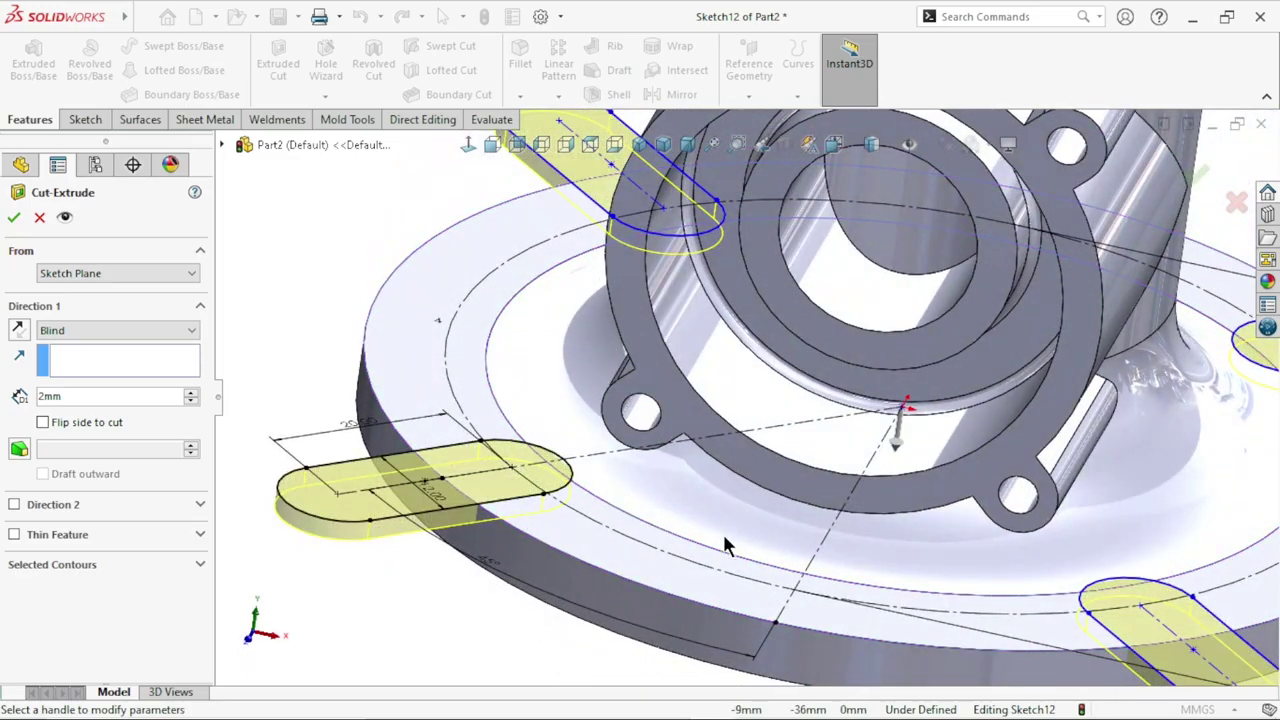
pyautogui.press('f')
pyautogui.scroll(-3, 757, 503)
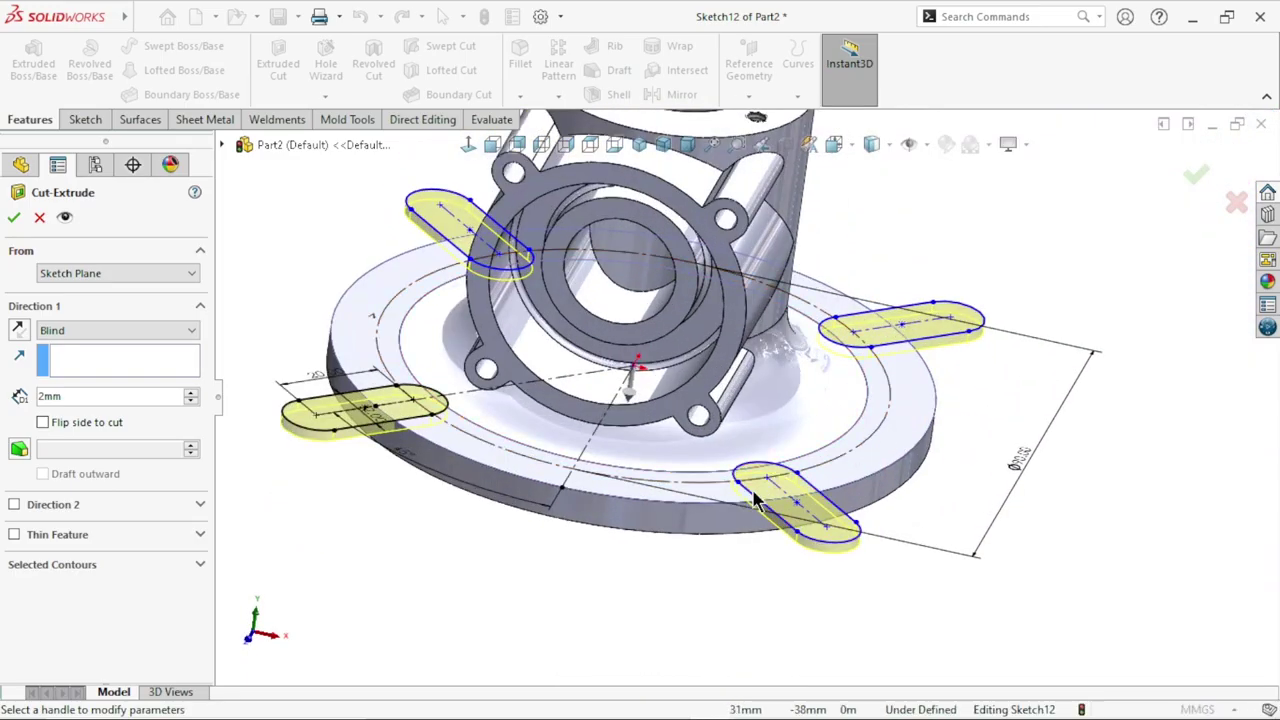
# Step: Add a second direction at Blind 6mm and orbit to check the two-way cut
pyautogui.click(14, 505)
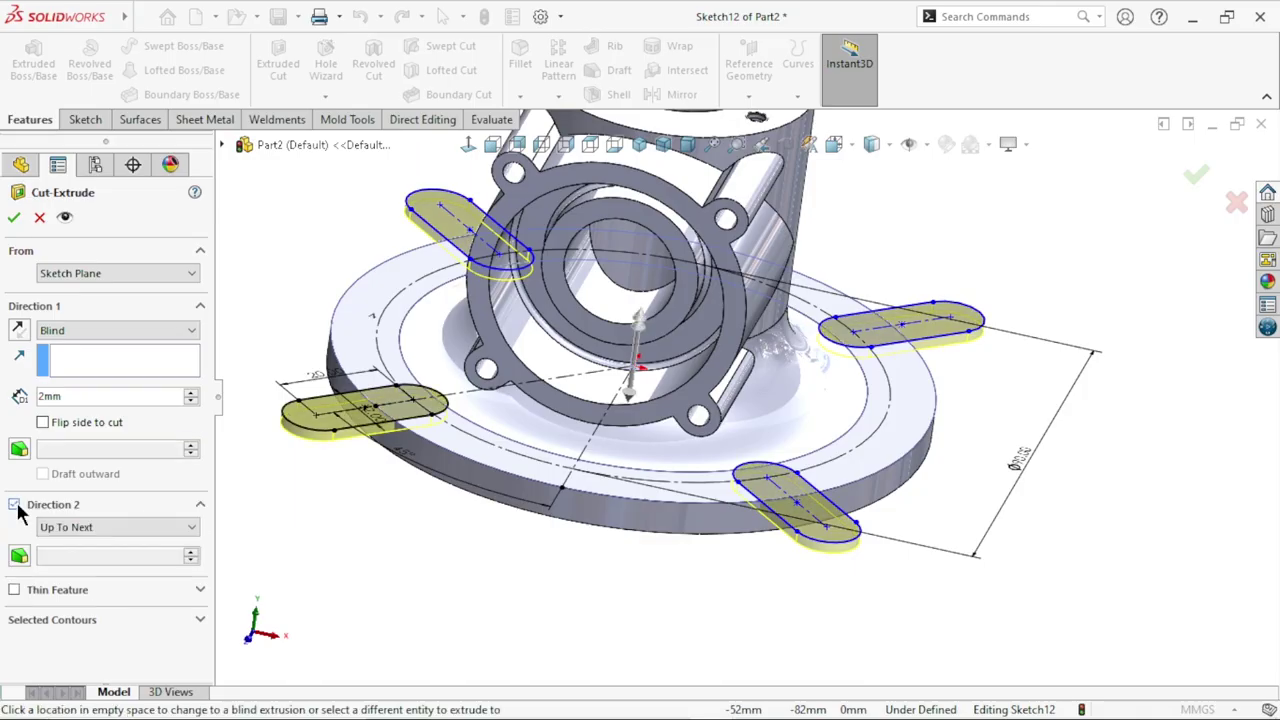
pyautogui.click(79, 527)
pyautogui.click(70, 543)
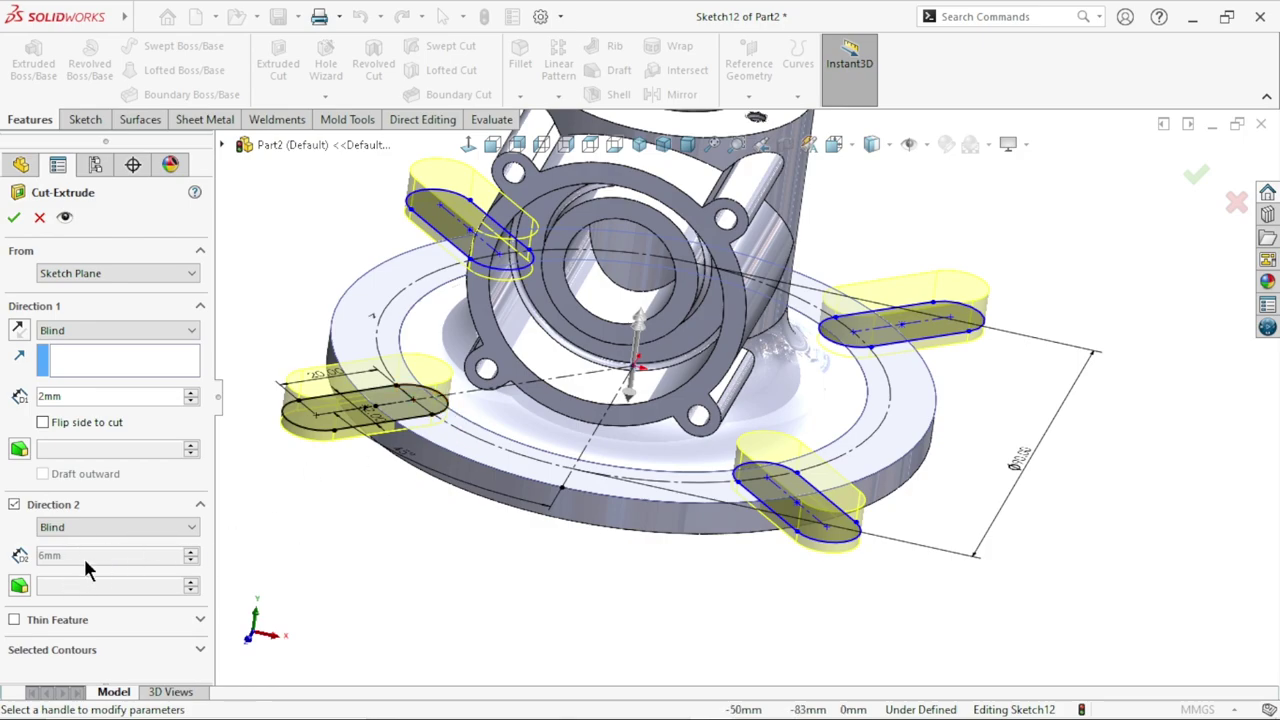
pyautogui.moveTo(386, 549); pyautogui.dragTo(169, 560, button='middle')
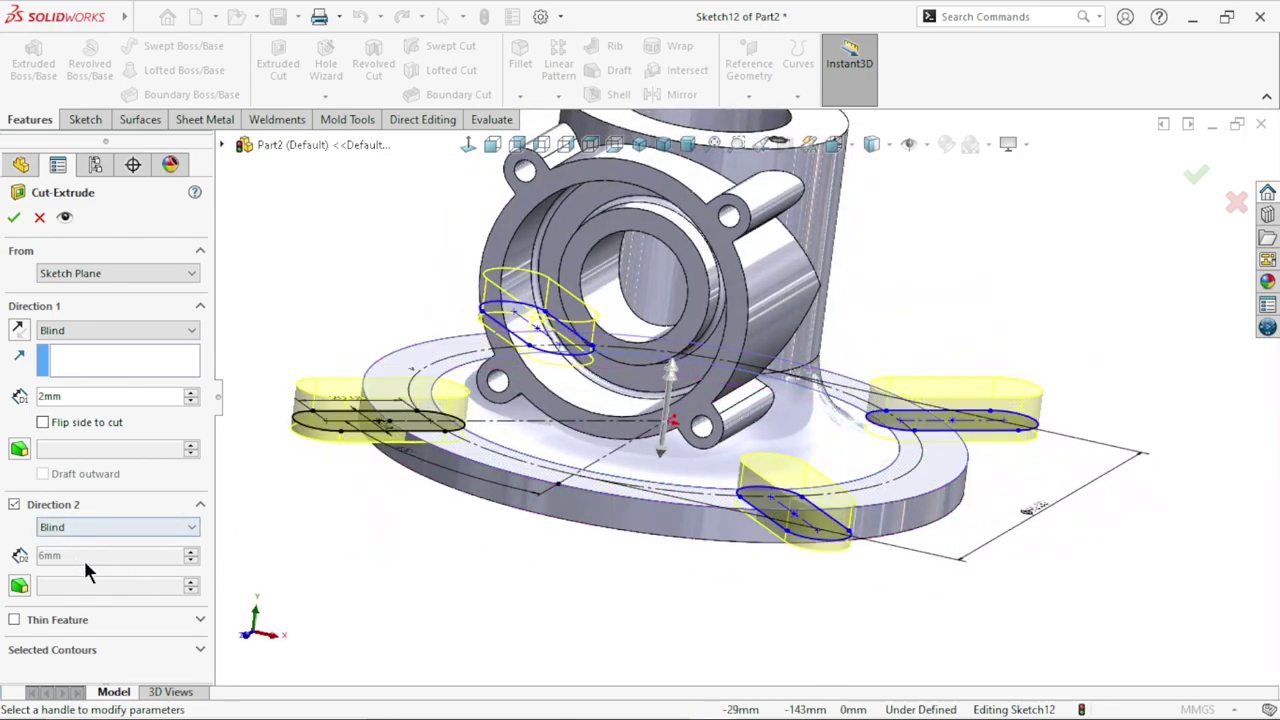
pyautogui.moveTo(645, 598); pyautogui.dragTo(96, 337, button='middle')
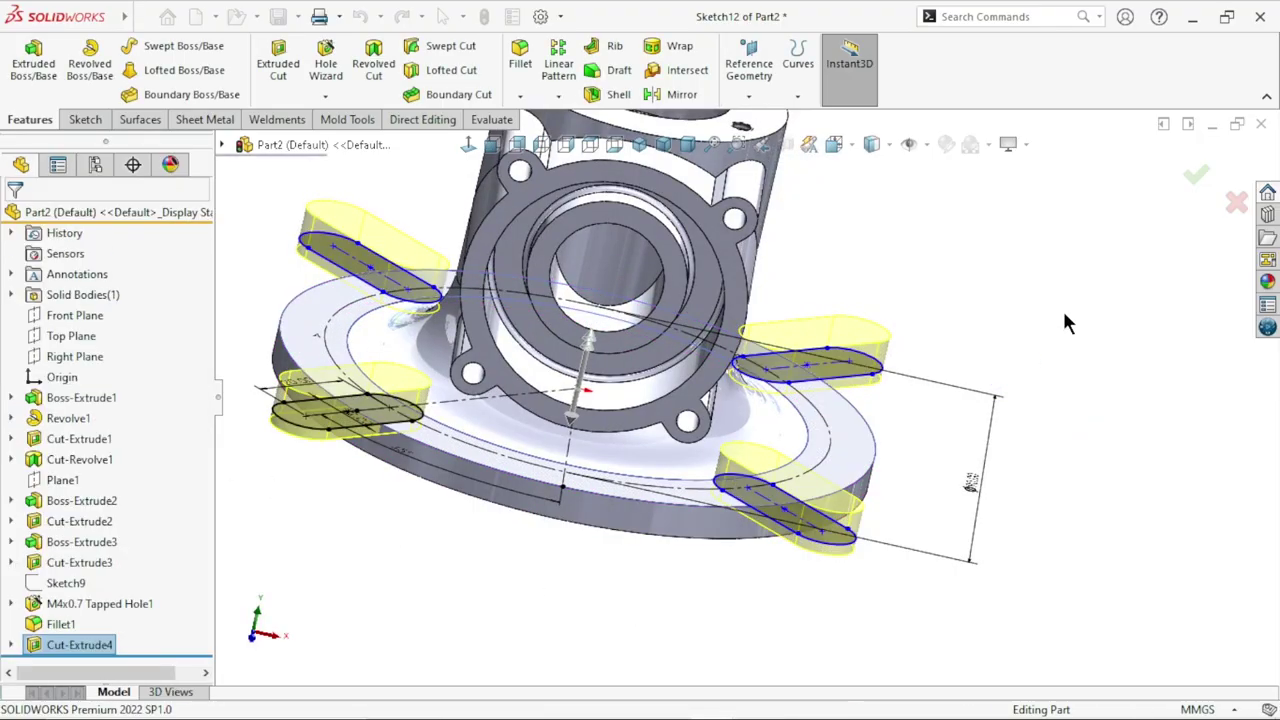
pyautogui.moveTo(955, 496); pyautogui.dragTo(741, 463, button='middle')
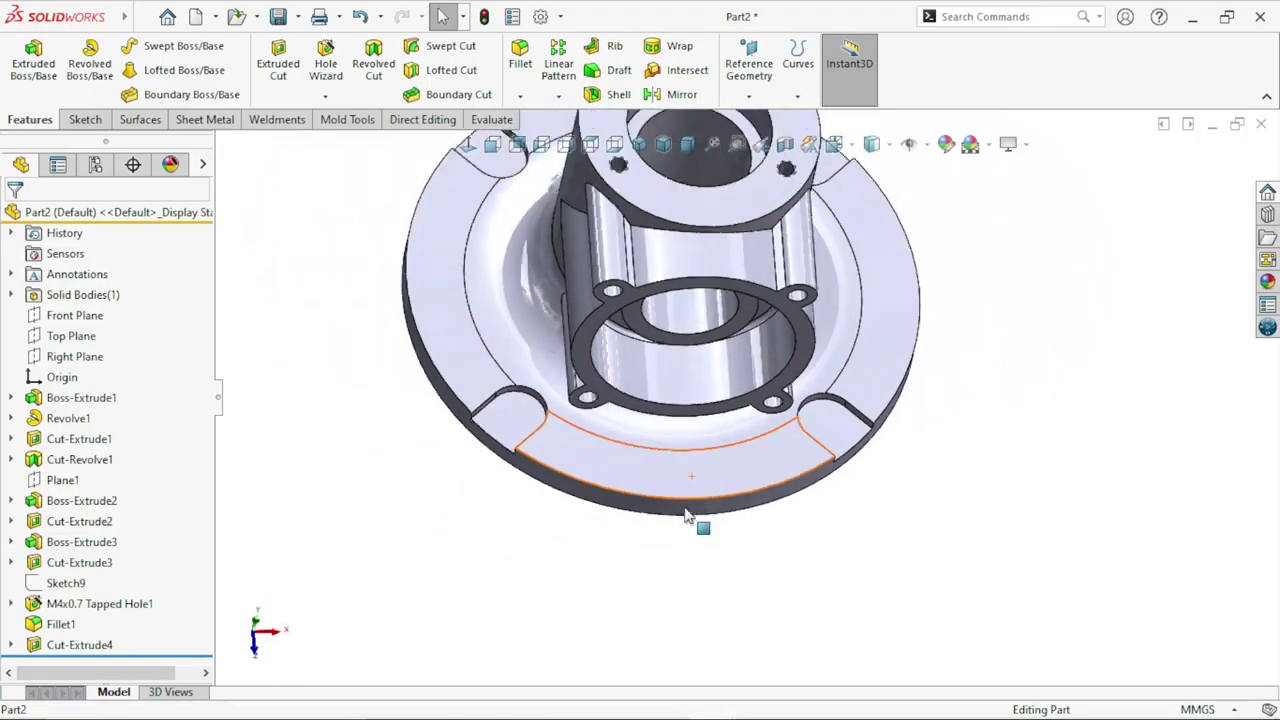
# Step: Switch to isometric, select a slot face and turn the view normal to it
pyautogui.moveTo(741, 463); pyautogui.dragTo(535, 200, button='middle')
pyautogui.click(640, 144)
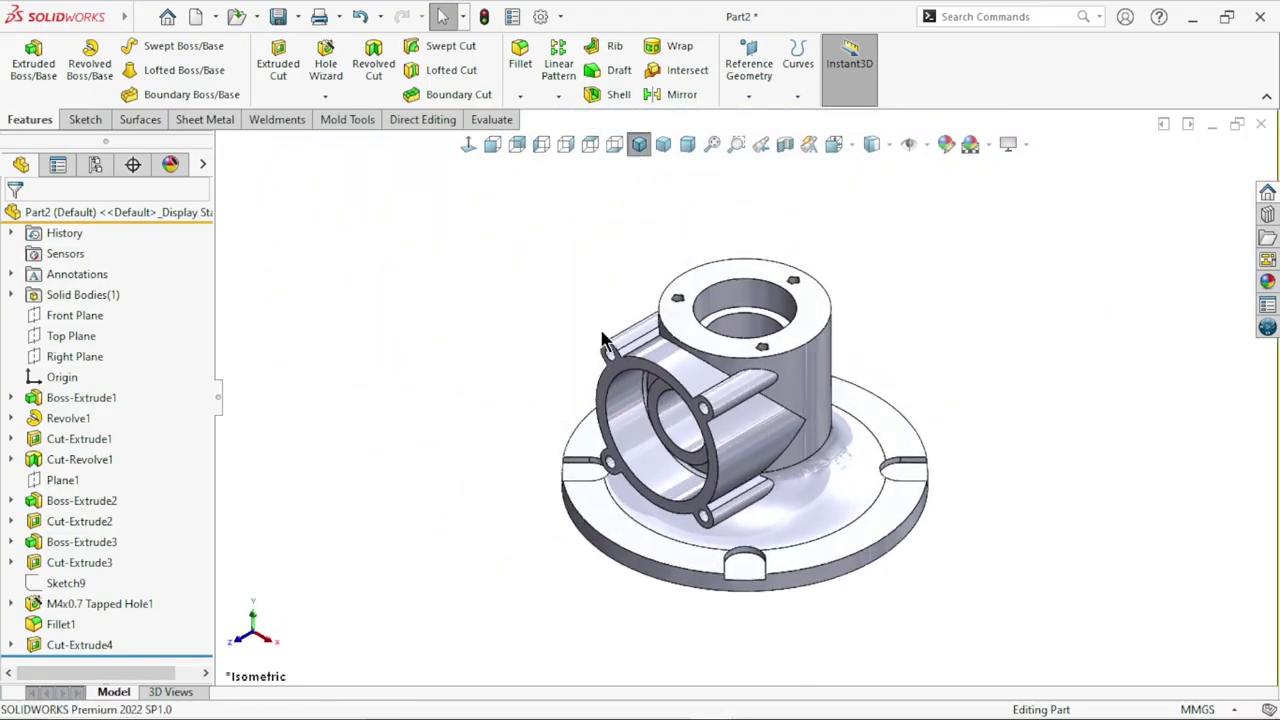
pyautogui.click(760, 575)
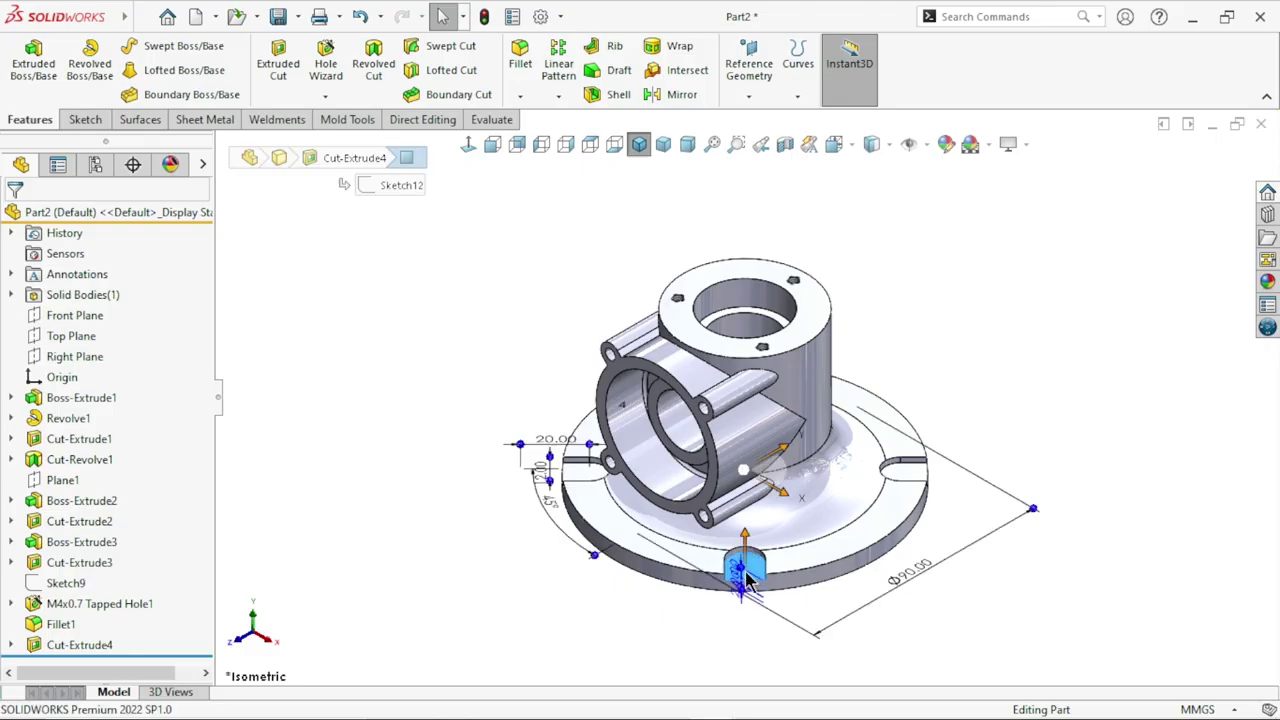
pyautogui.click(468, 144)
# Step: Reselect the lower-left slot face, start Hole Wizard and dismiss the missing thread data warning
pyautogui.click(1105, 580)
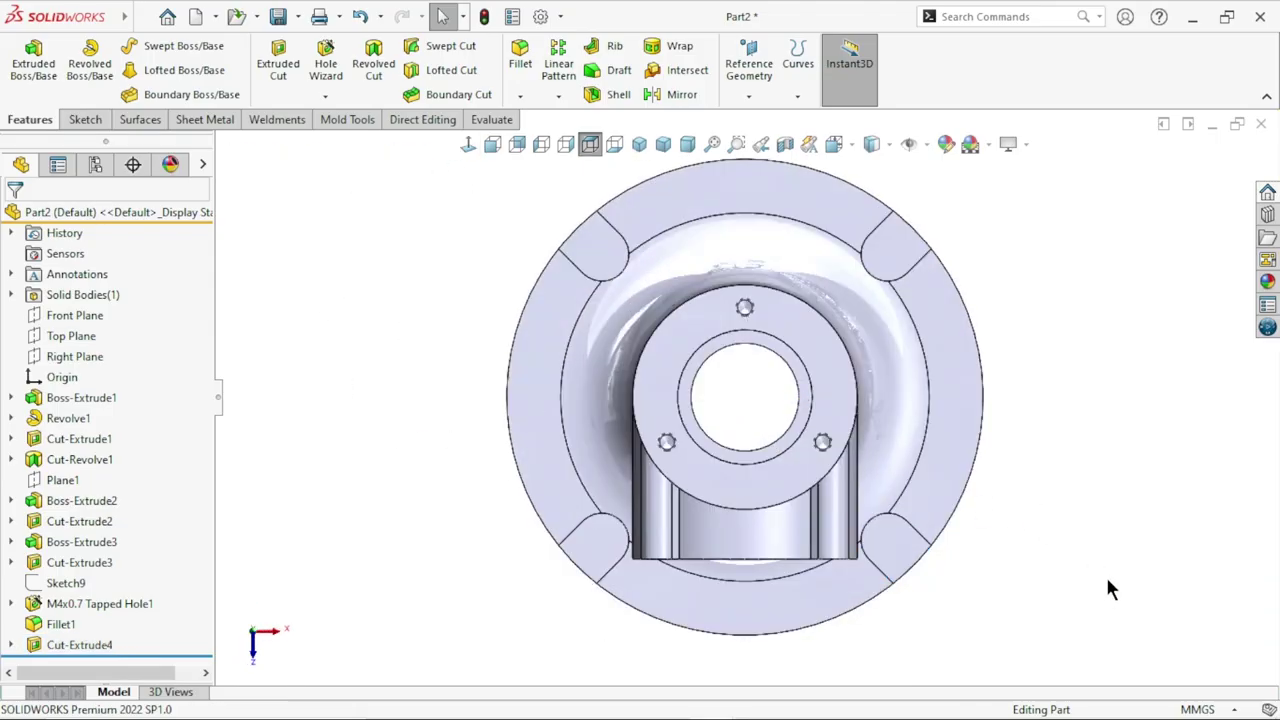
pyautogui.scroll(5, 1030, 575)
pyautogui.scroll(-5, 860, 510)
pyautogui.click(535, 500)
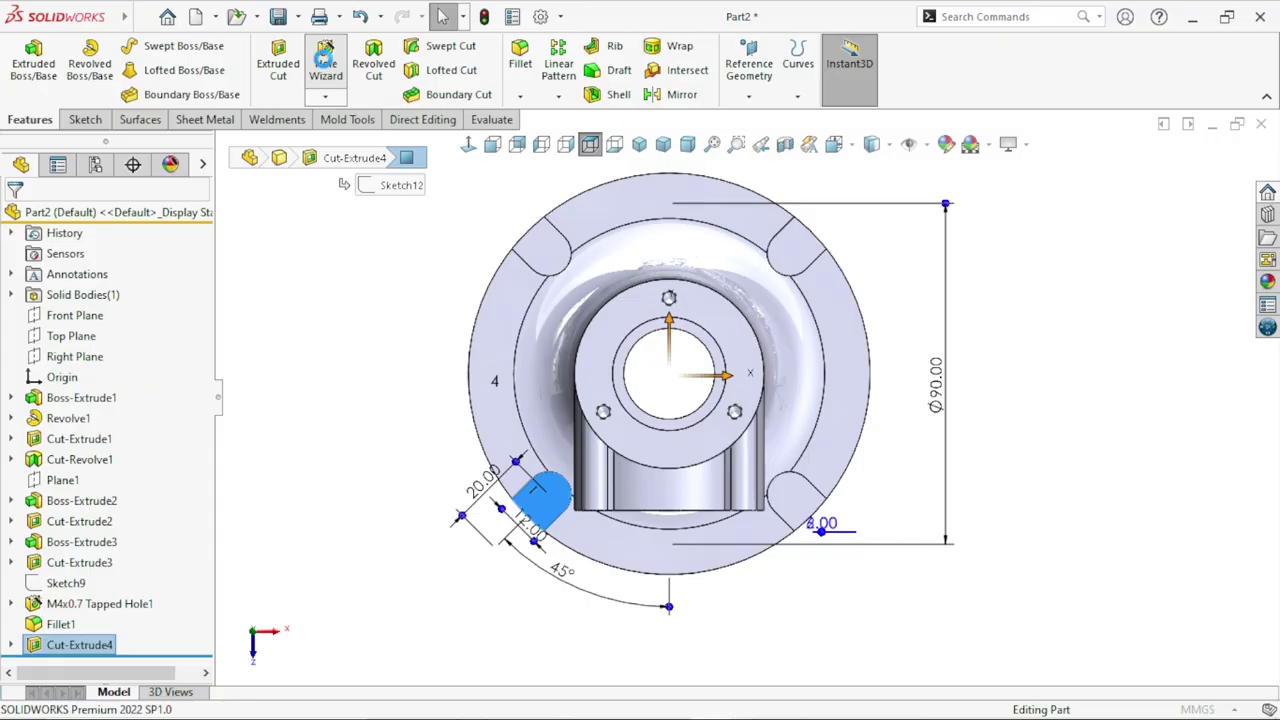
pyautogui.click(326, 60)
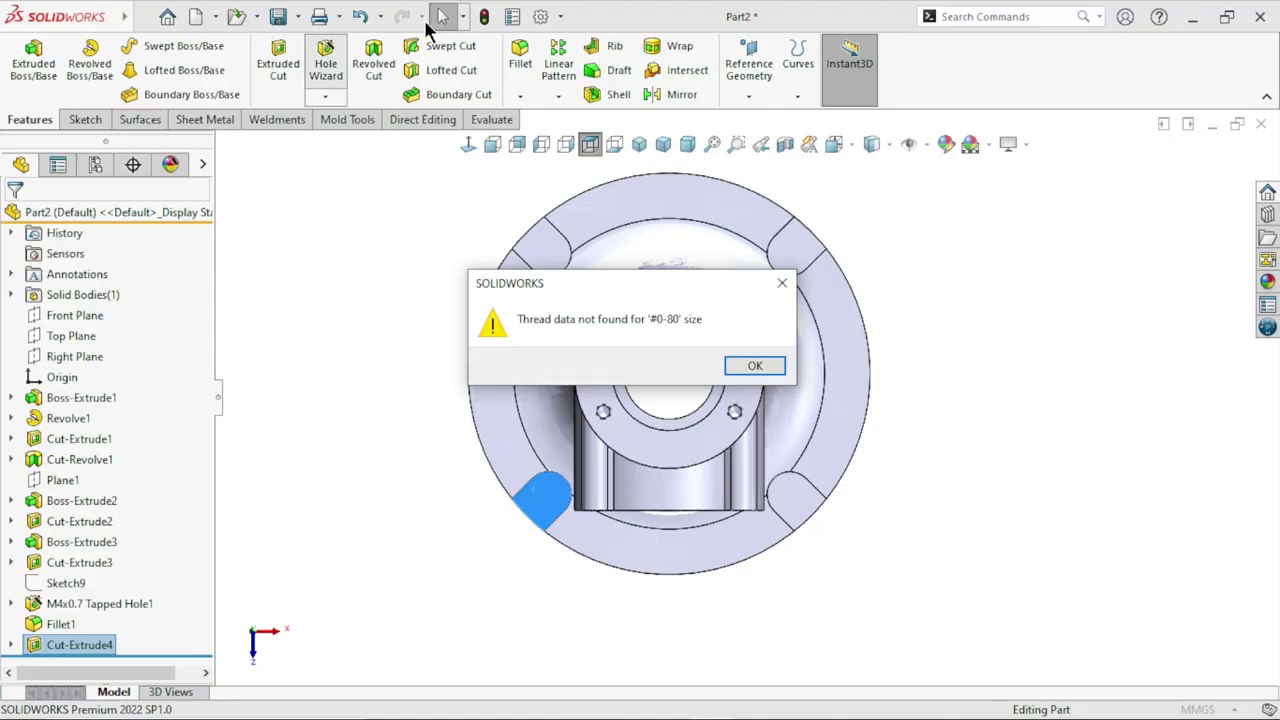
pyautogui.click(741, 368)
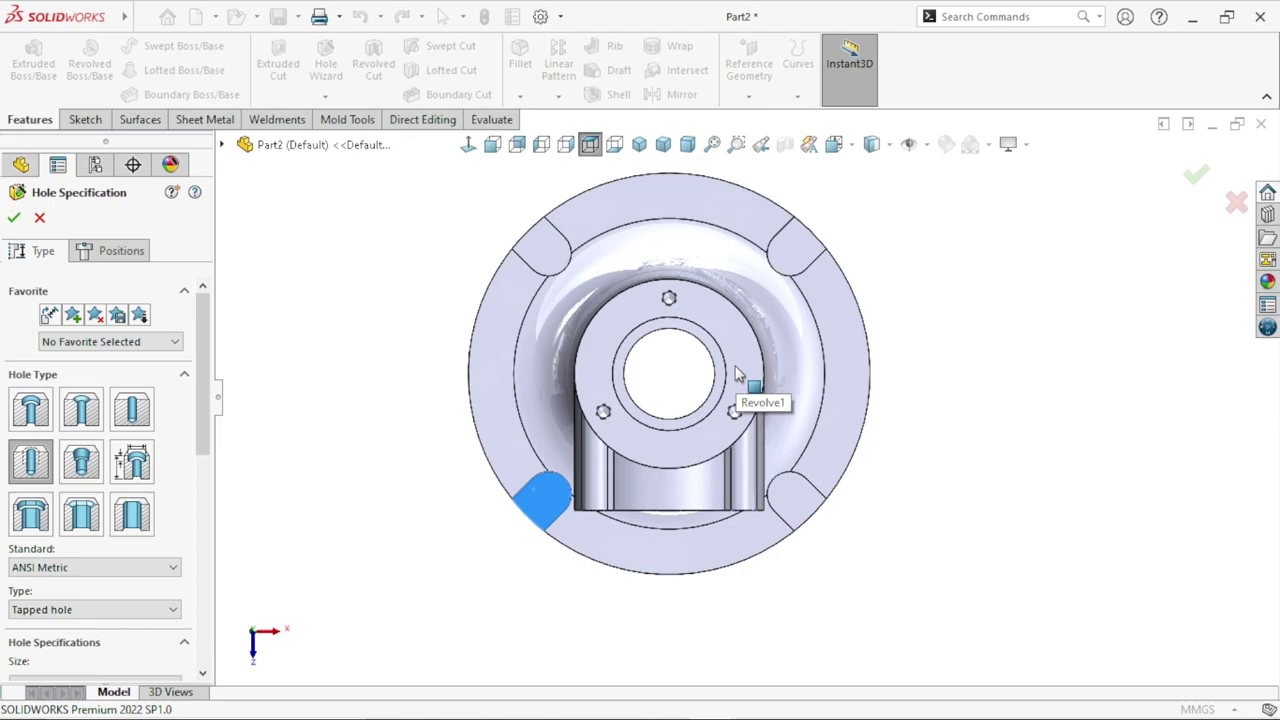
# Step: Make the hole an ANSI Metric Drill sizes hole of Ø6.0
pyautogui.click(145, 412)
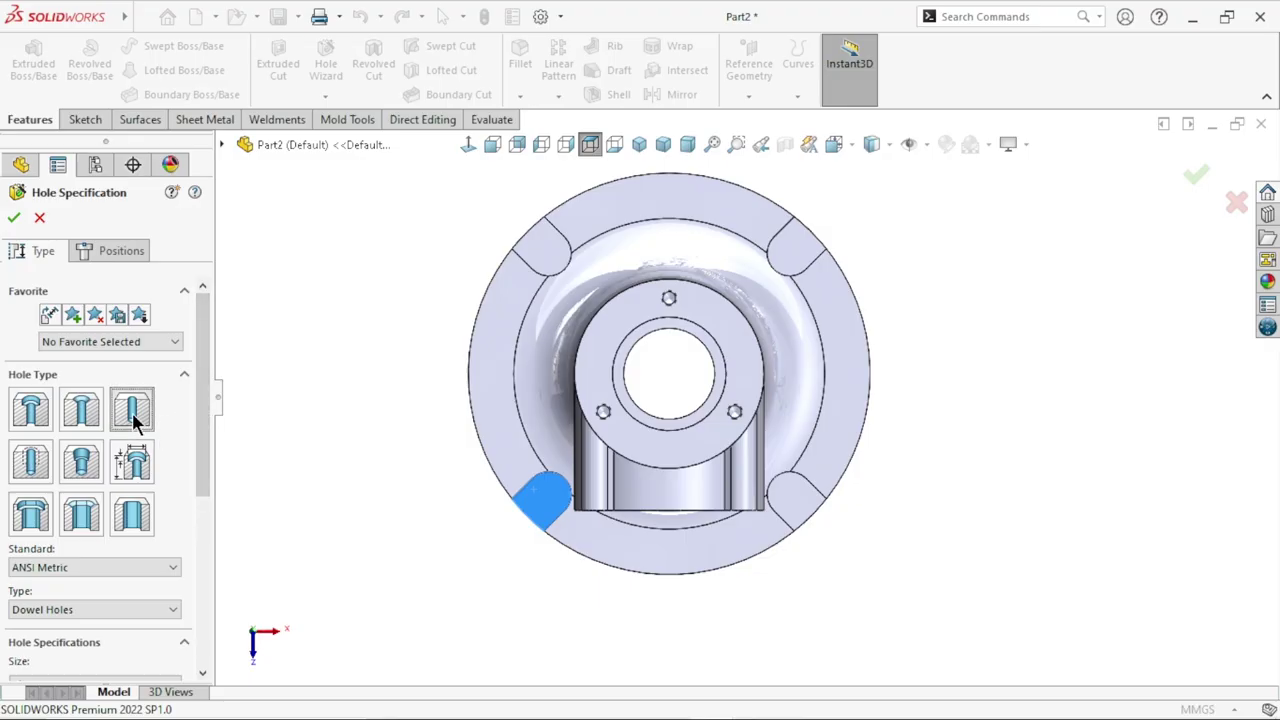
pyautogui.scroll(-3, 188, 412)
pyautogui.scroll(-2, 115, 429)
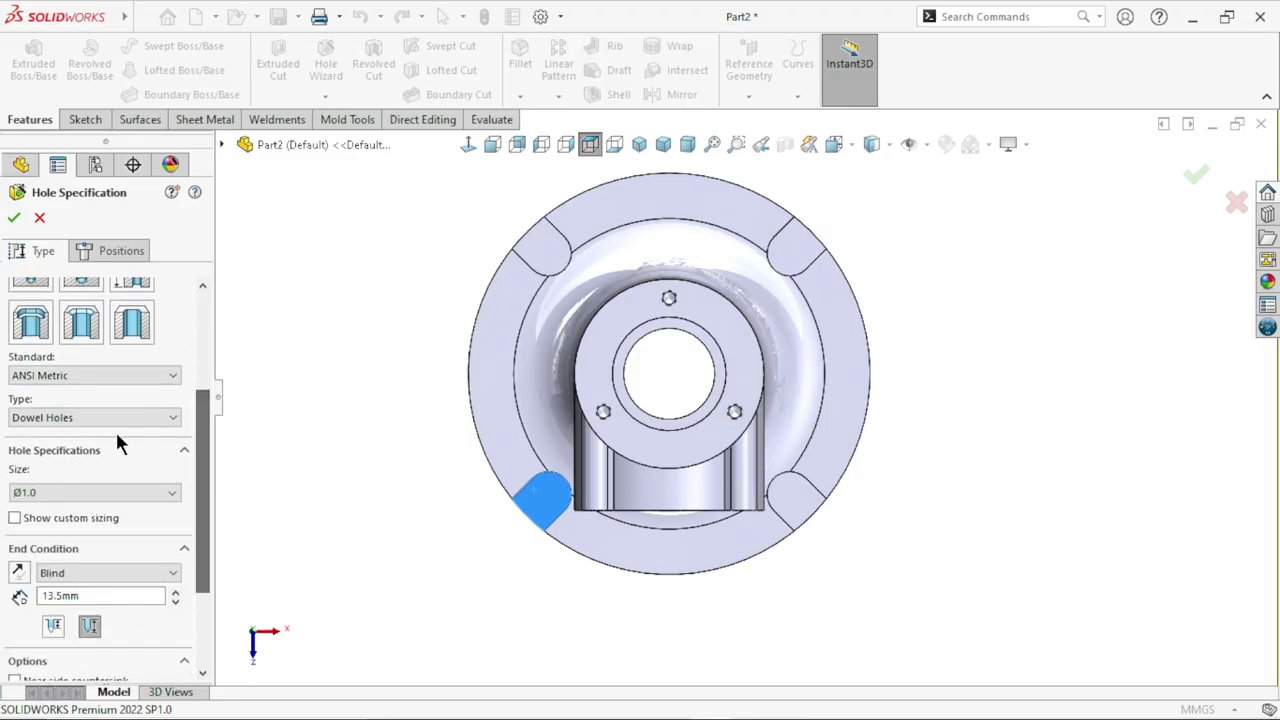
pyautogui.click(40, 417)
pyautogui.click(40, 446)
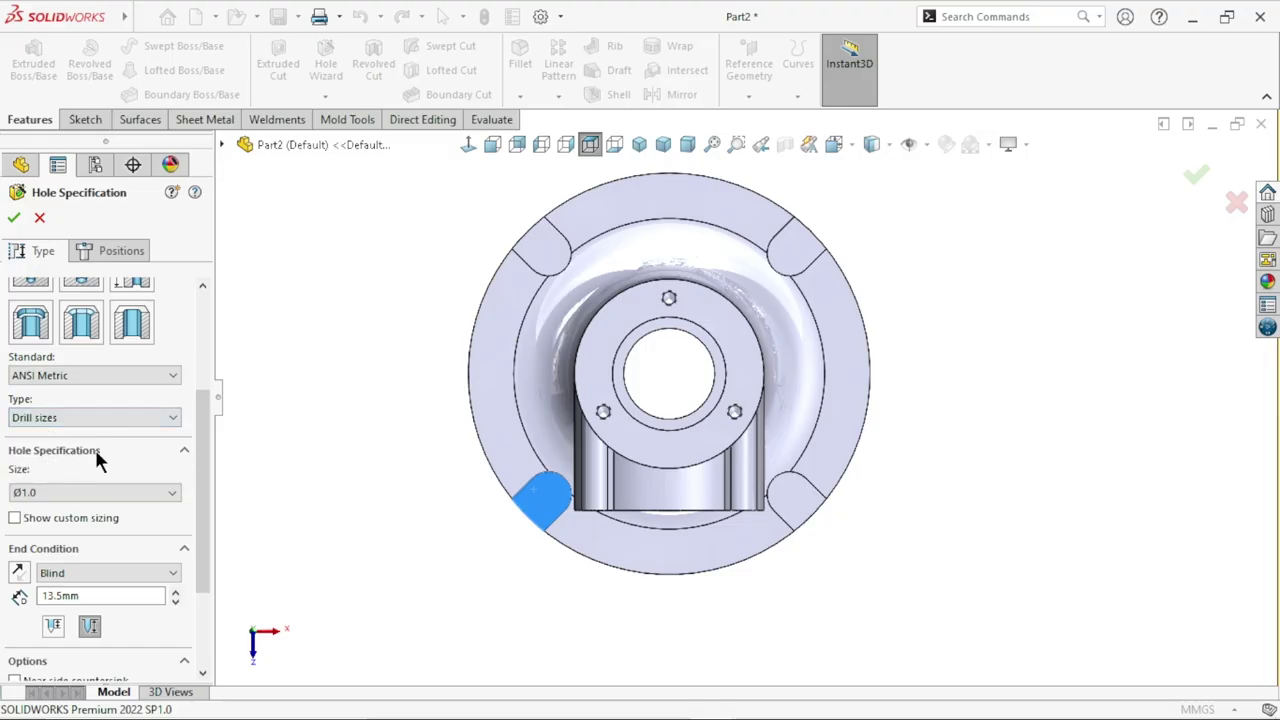
pyautogui.click(73, 493)
pyautogui.scroll(-4, 60, 630)
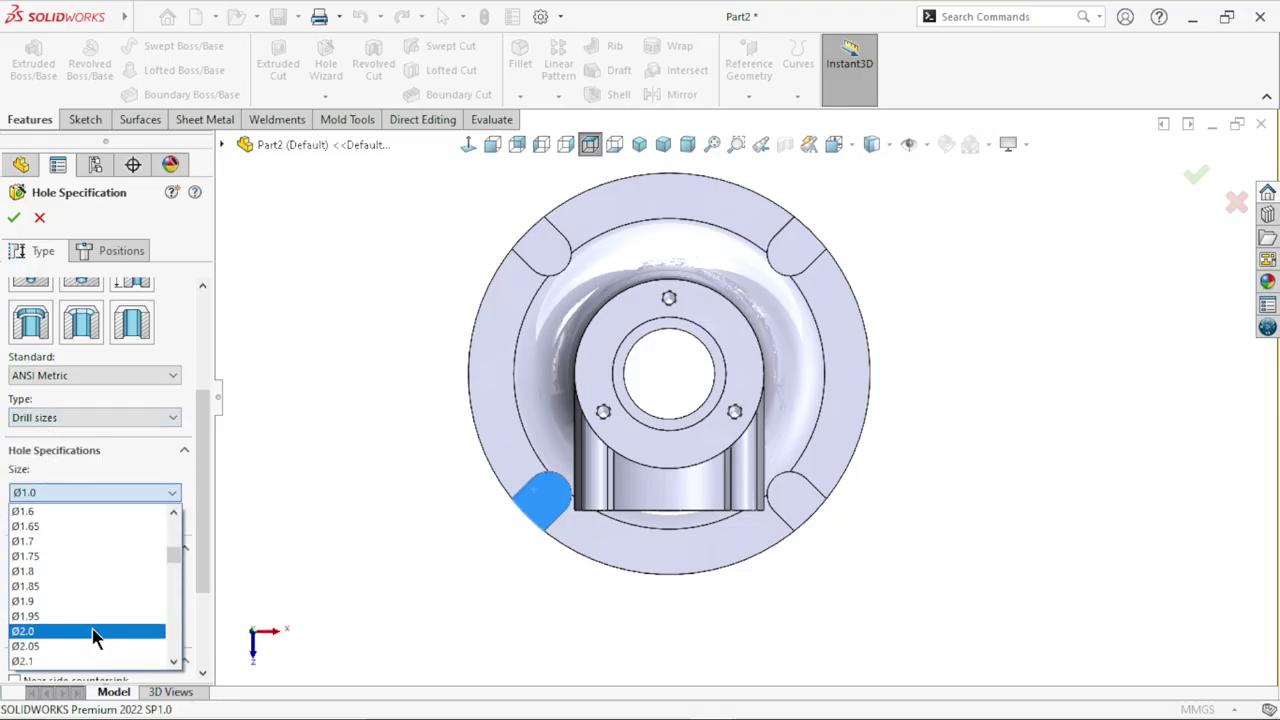
pyautogui.scroll(-3, 56, 608)
pyautogui.scroll(-3, 57, 609)
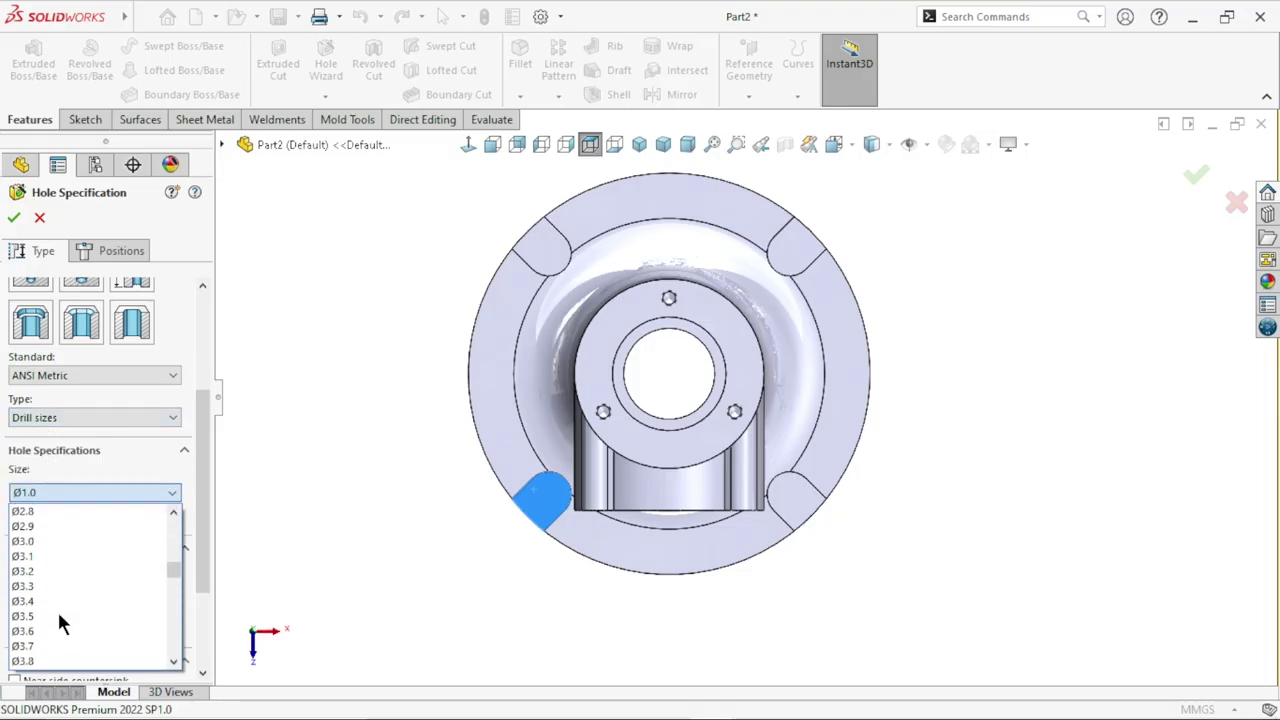
pyautogui.scroll(-2, 57, 609)
pyautogui.scroll(-5, 59, 622)
pyautogui.scroll(-1, 57, 612)
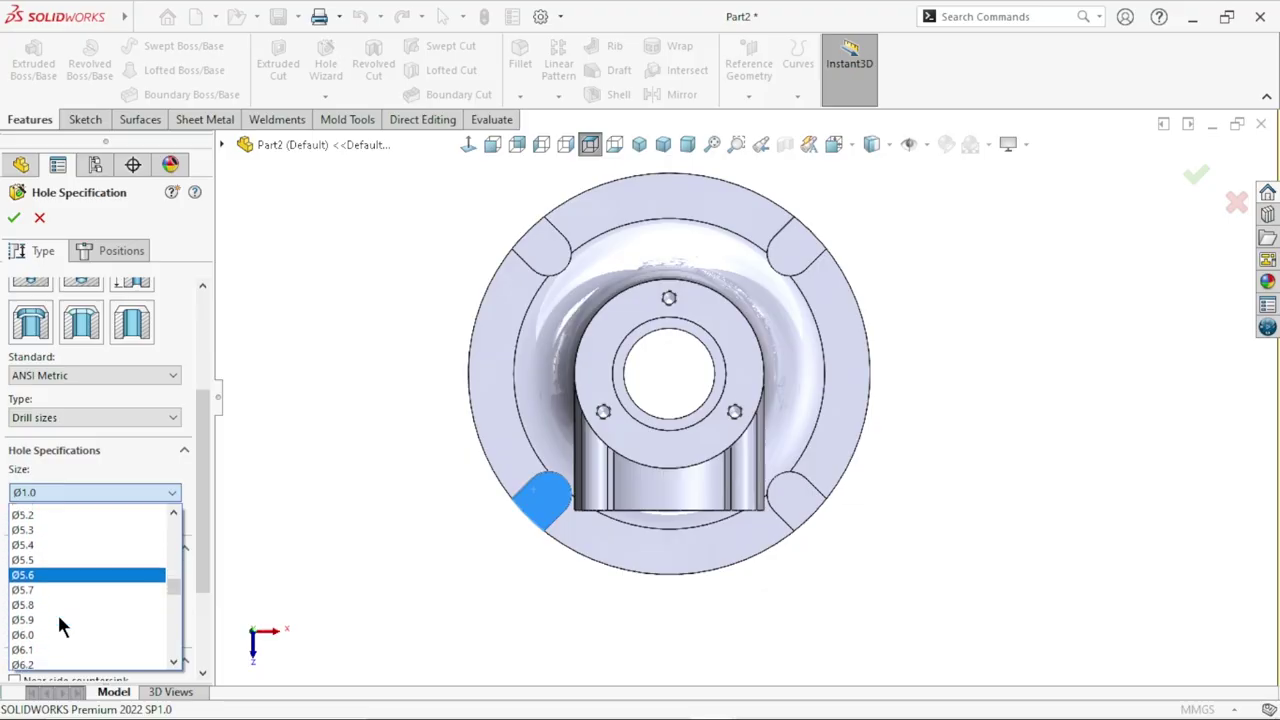
pyautogui.click(73, 631)
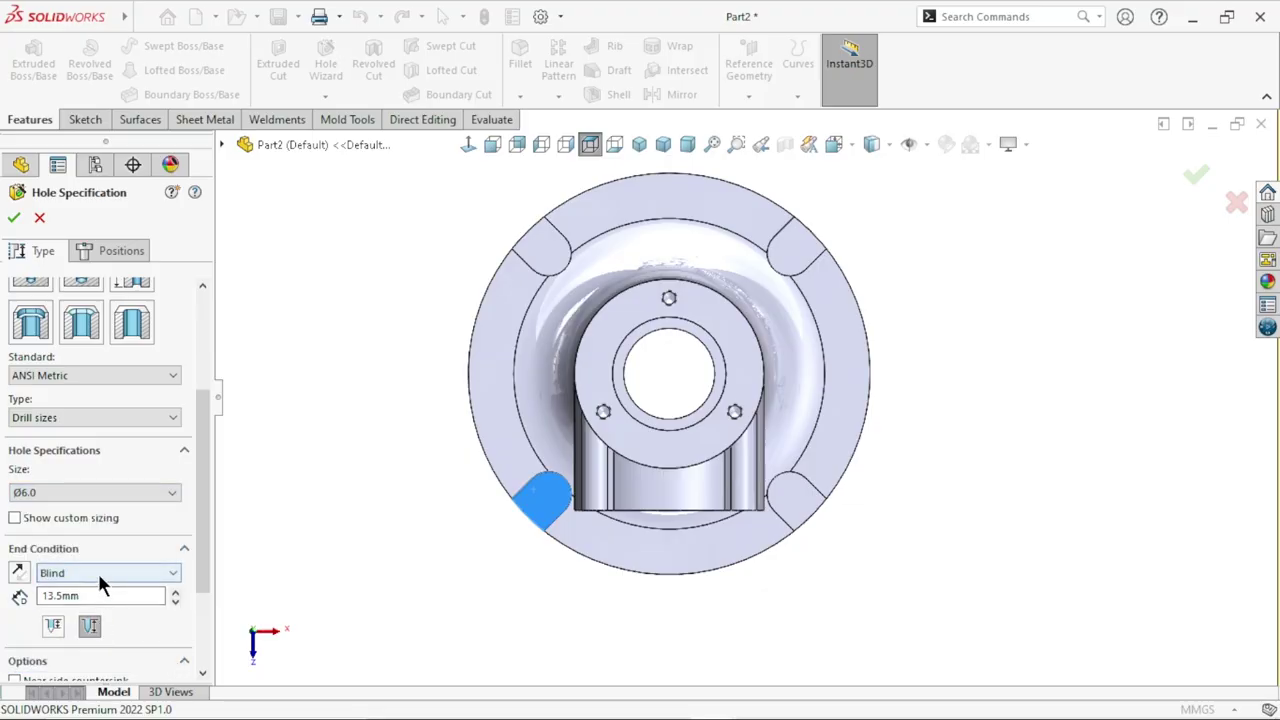
# Step: Set the hole's end condition to Up To Next and move to hole positioning
pyautogui.click(97, 571)
pyautogui.click(95, 615)
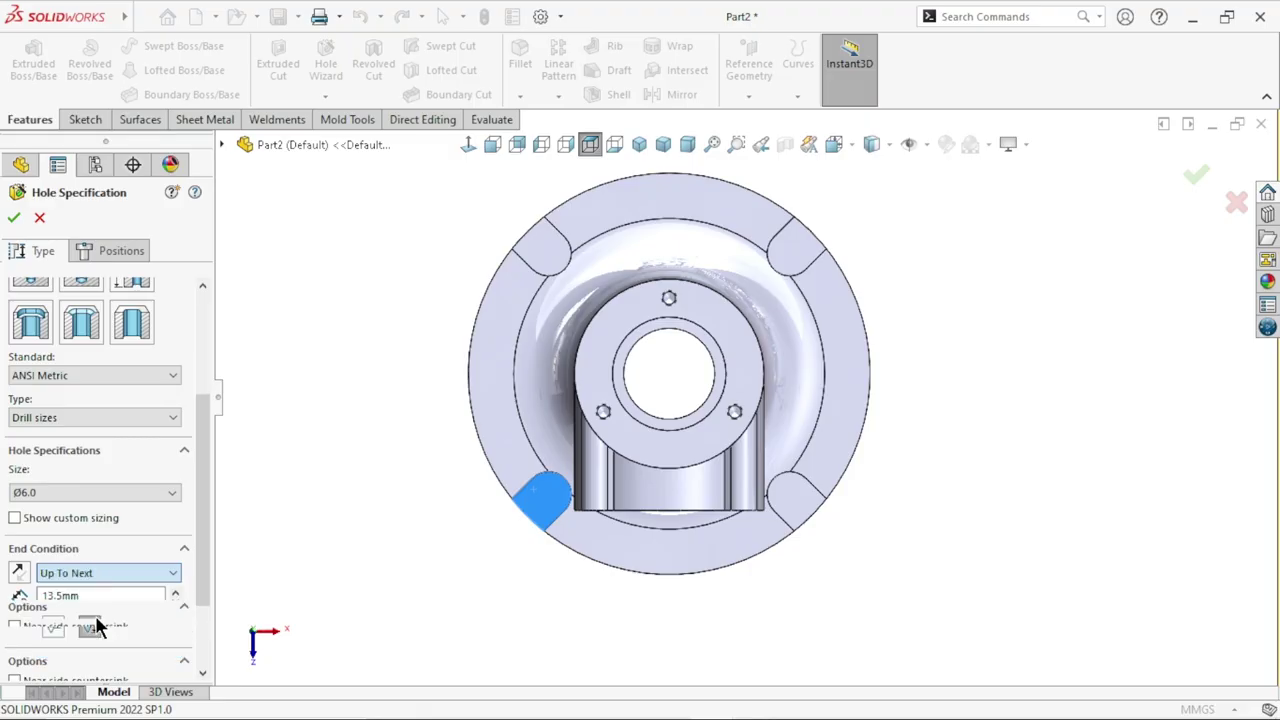
pyautogui.click(119, 251)
pyautogui.scroll(-2, 600, 540)
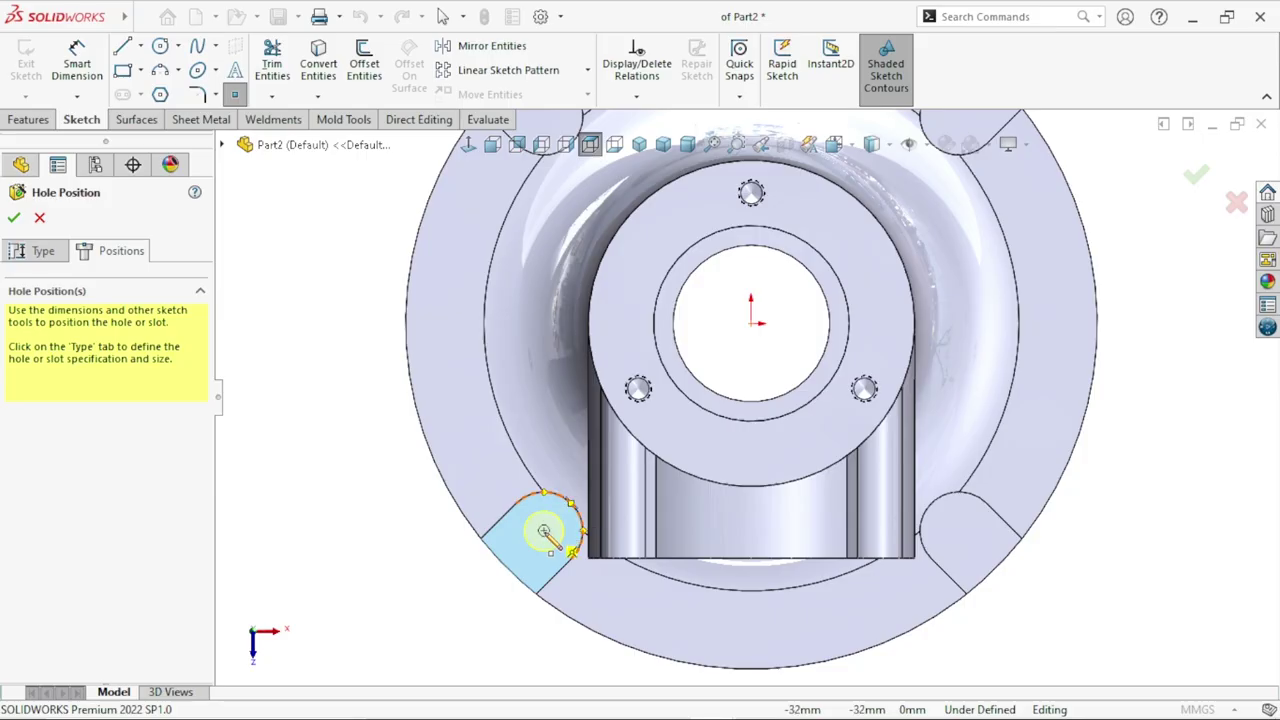
# Step: Place the hole point at the lobe arc centre and circular-pattern it 4 times over 360°
pyautogui.click(545, 532)
pyautogui.click(587, 70)
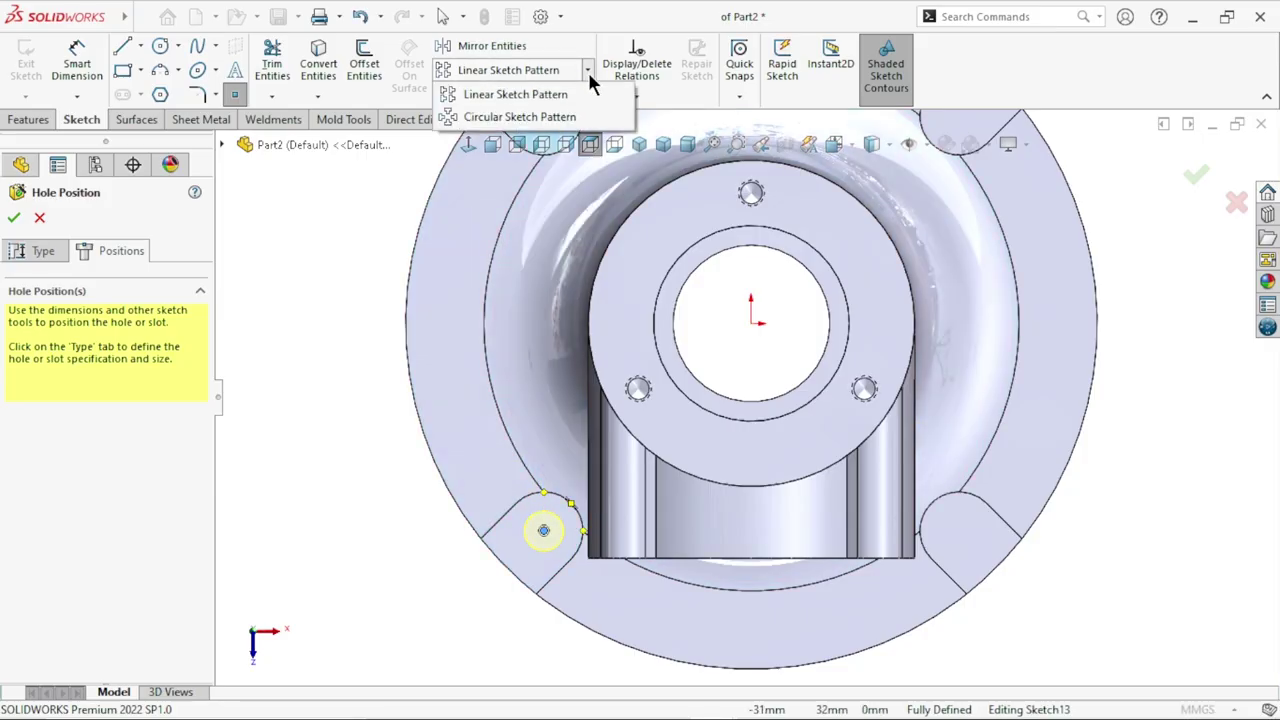
pyautogui.click(522, 117)
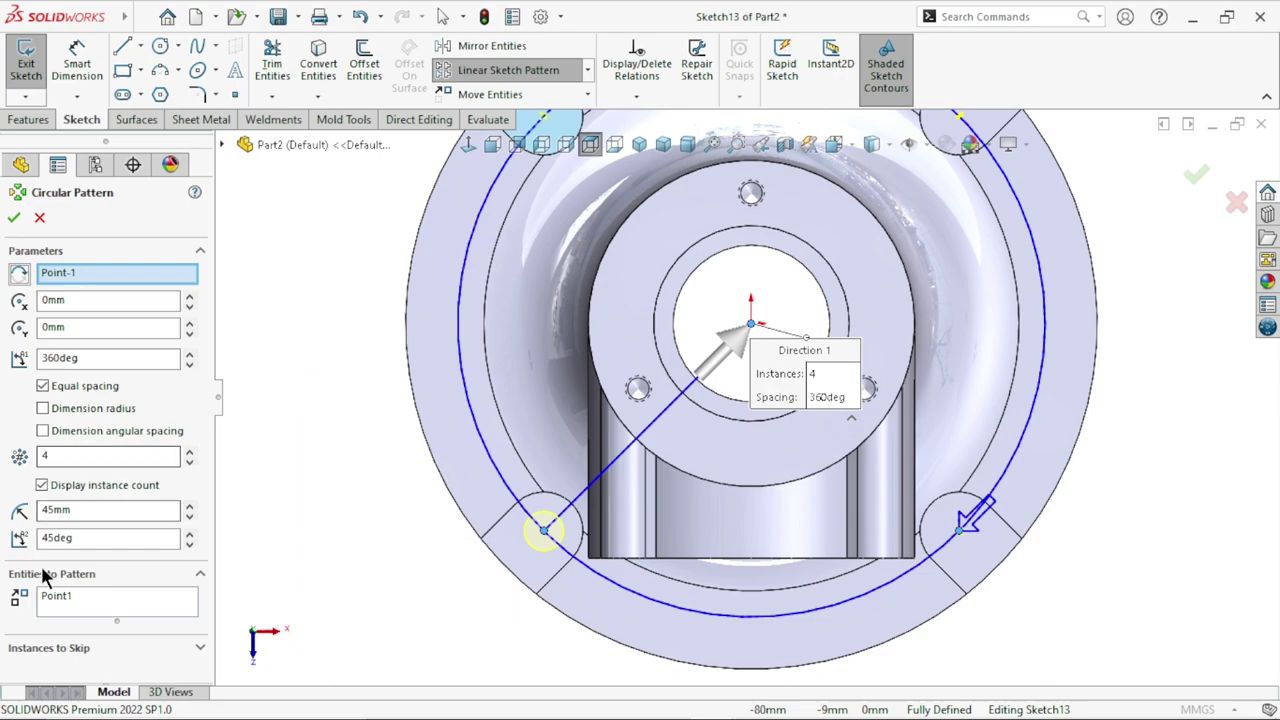
pyautogui.click(189, 451)
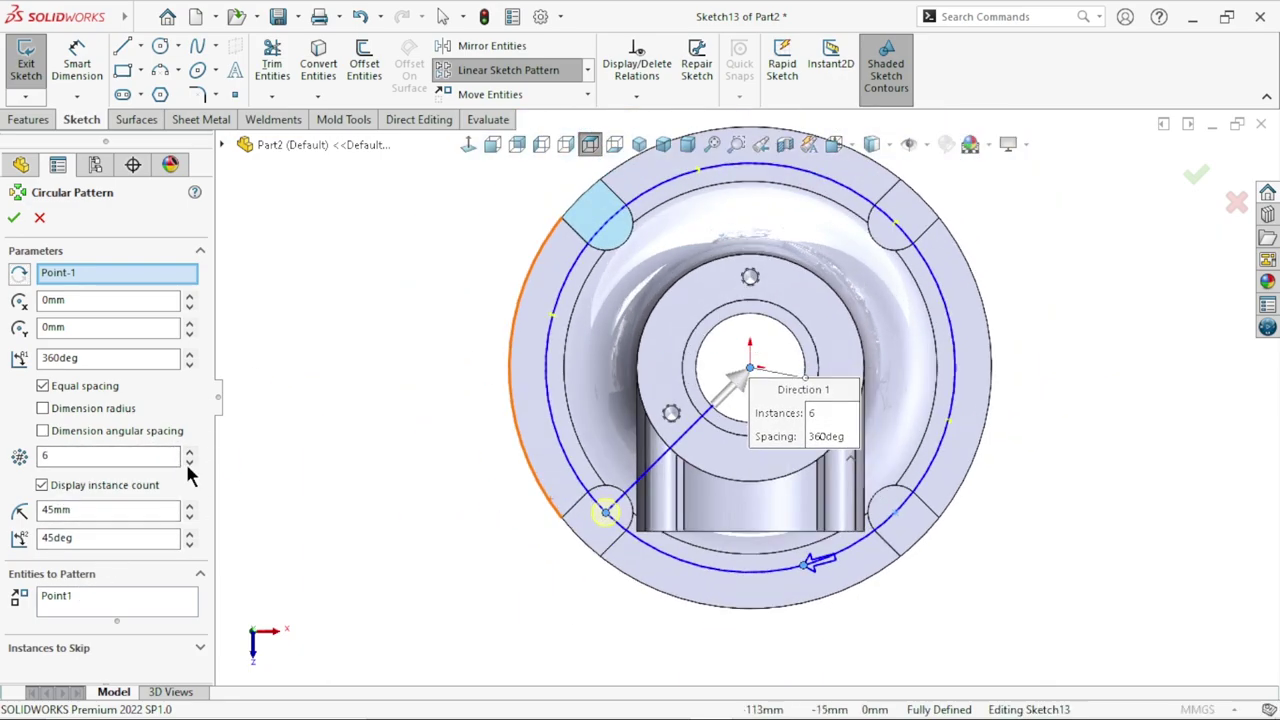
pyautogui.click(188, 462)
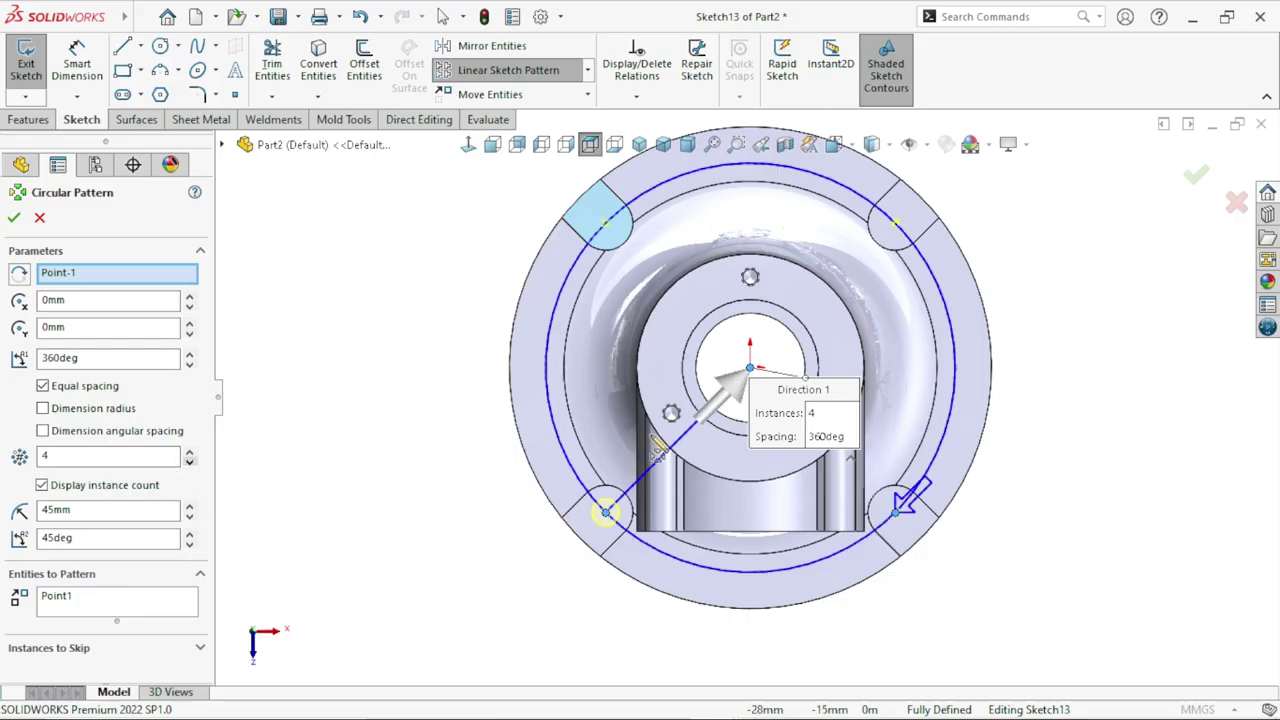
pyautogui.click(14, 219)
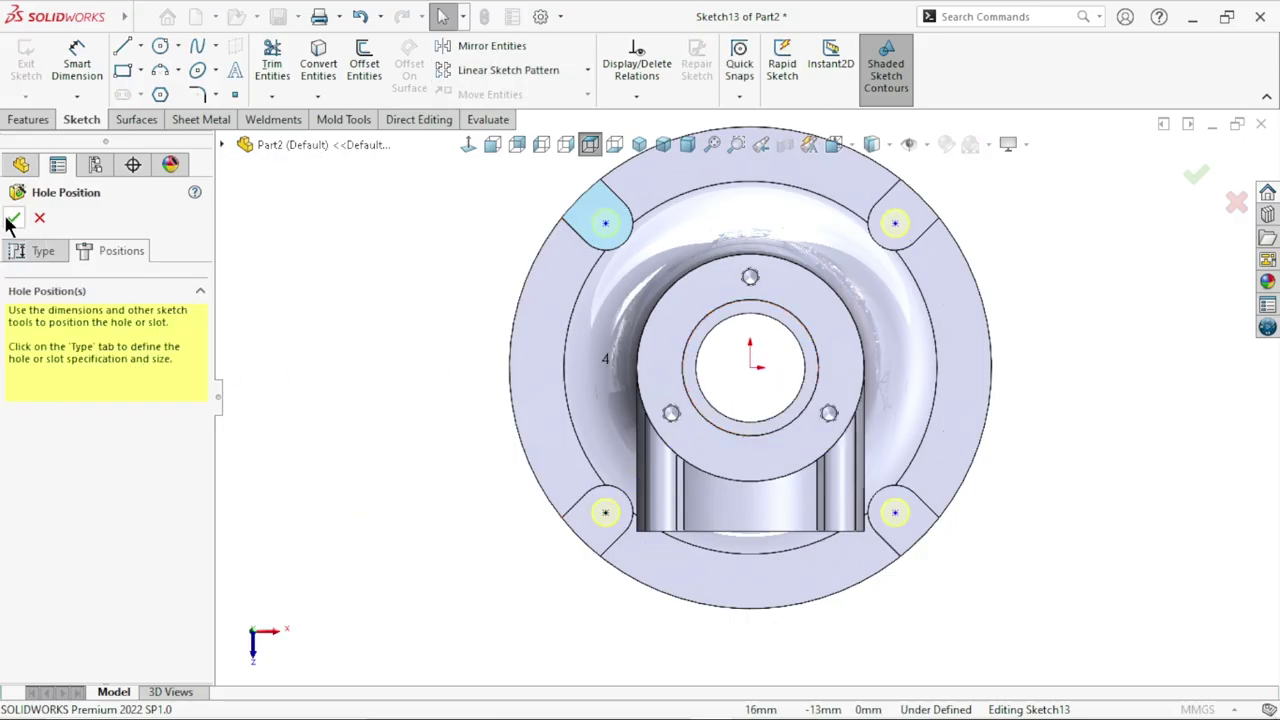
pyautogui.press('Return')
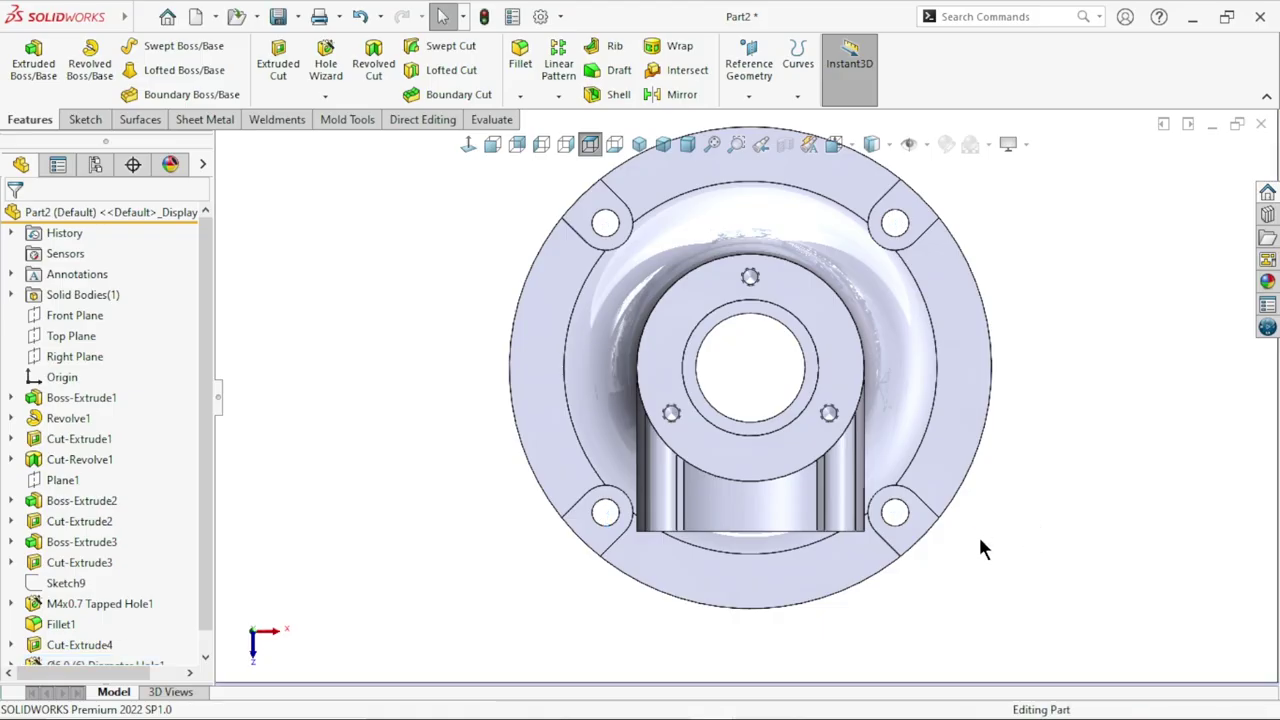
# Step: Orbit and zoom the model to select the front ring face of the bearing boss
pyautogui.moveTo(978, 534)
pyautogui.mouseDown(button='middle')
pyautogui.moveTo(1005, 328)
pyautogui.moveTo(926, 486)
pyautogui.mouseUp(button='middle')
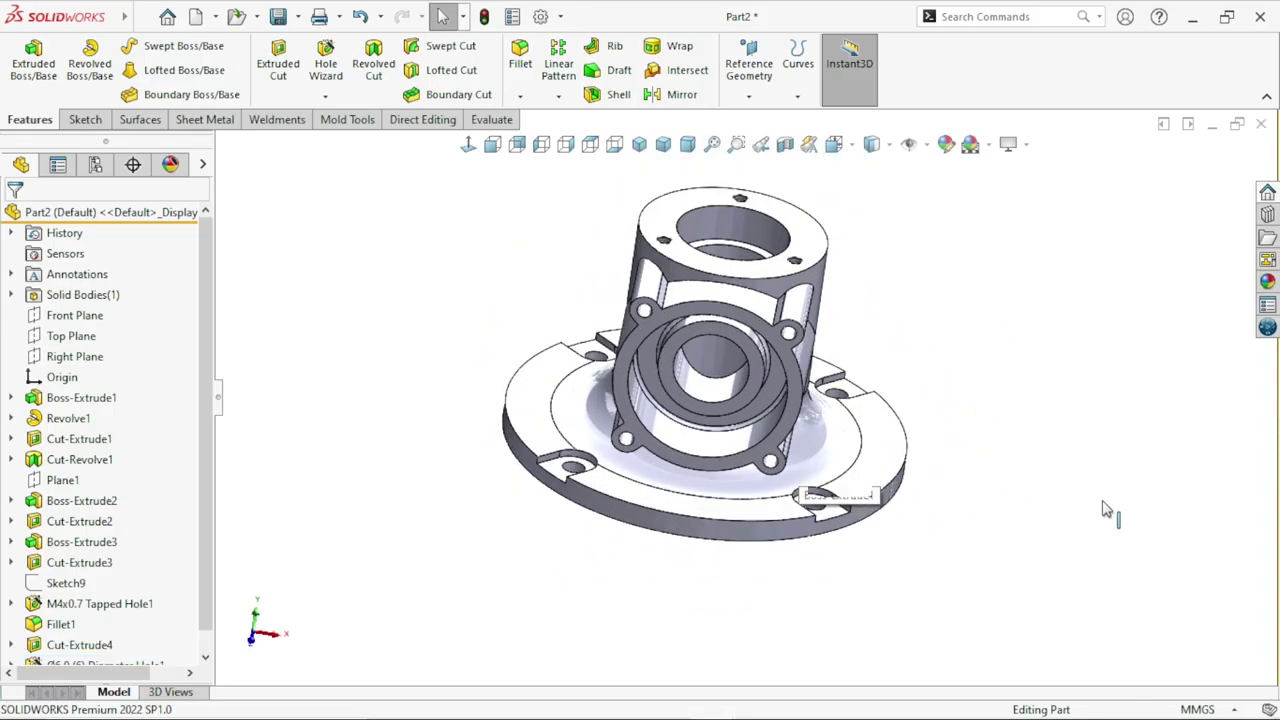
pyautogui.moveTo(1097, 510)
pyautogui.mouseDown(button='middle')
pyautogui.moveTo(962, 343)
pyautogui.moveTo(866, 557)
pyautogui.moveTo(886, 243)
pyautogui.mouseUp(button='middle')
pyautogui.scroll(-3, 707, 441)
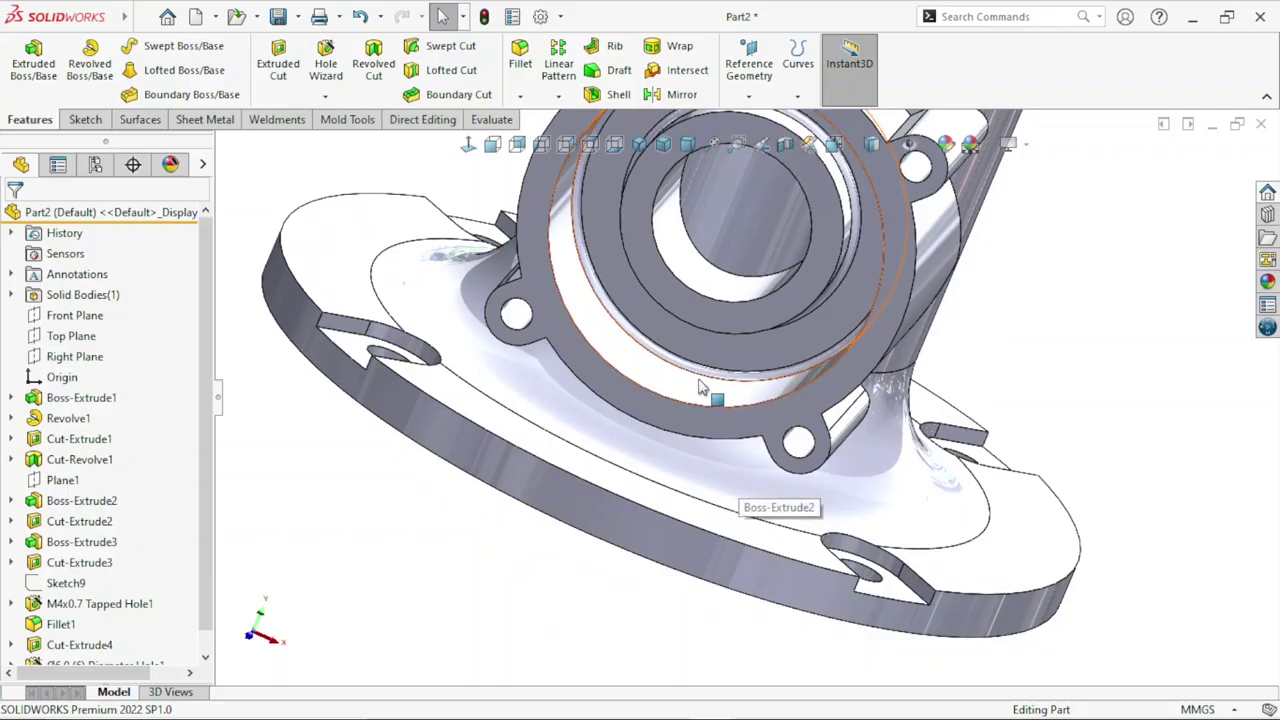
pyautogui.click(738, 355)
# Step: Start a sketch on the ring face and draw a small rectangle at its bottom
pyautogui.click(700, 354)
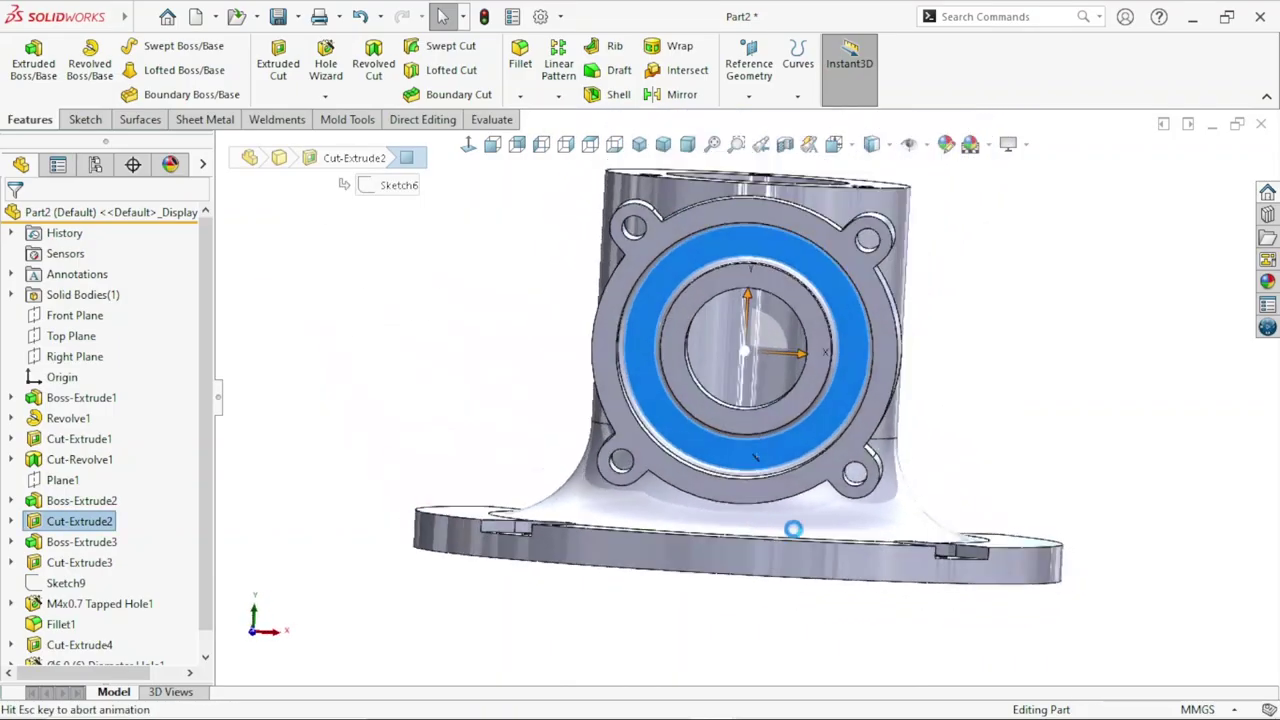
pyautogui.scroll(3, 667, 392)
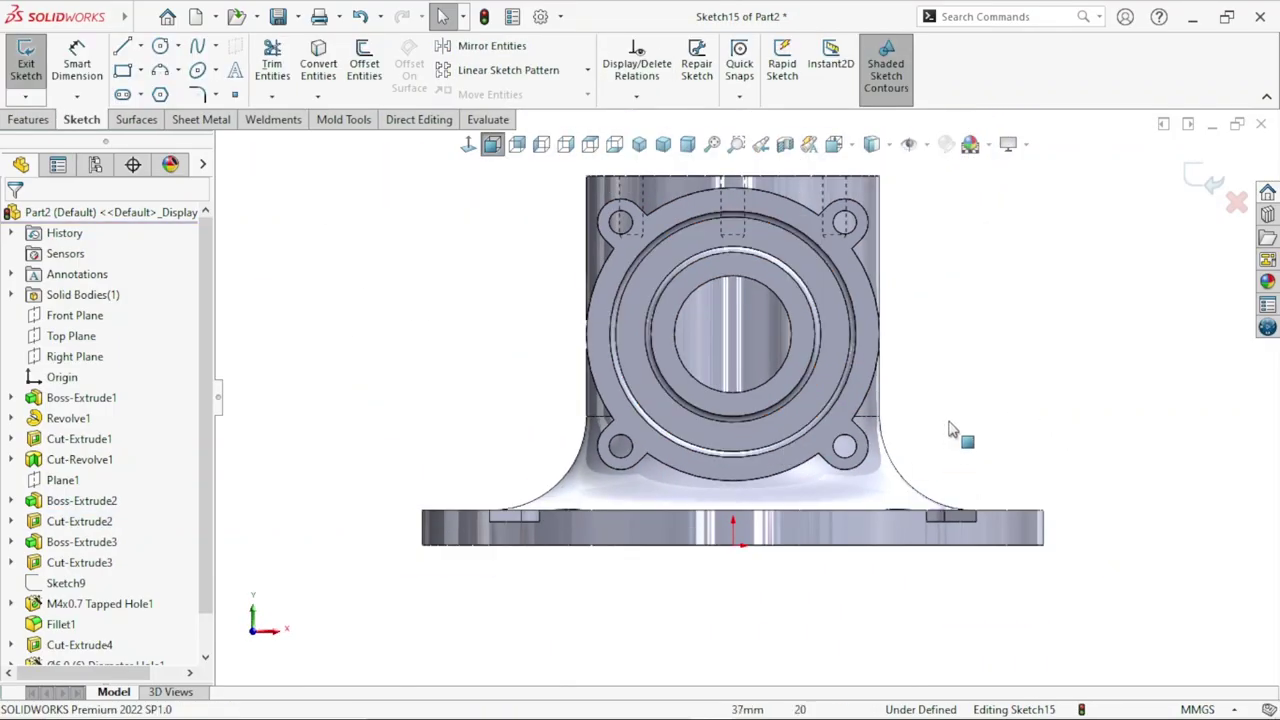
pyautogui.scroll(-3, 734, 492)
pyautogui.scroll(3, 830, 440)
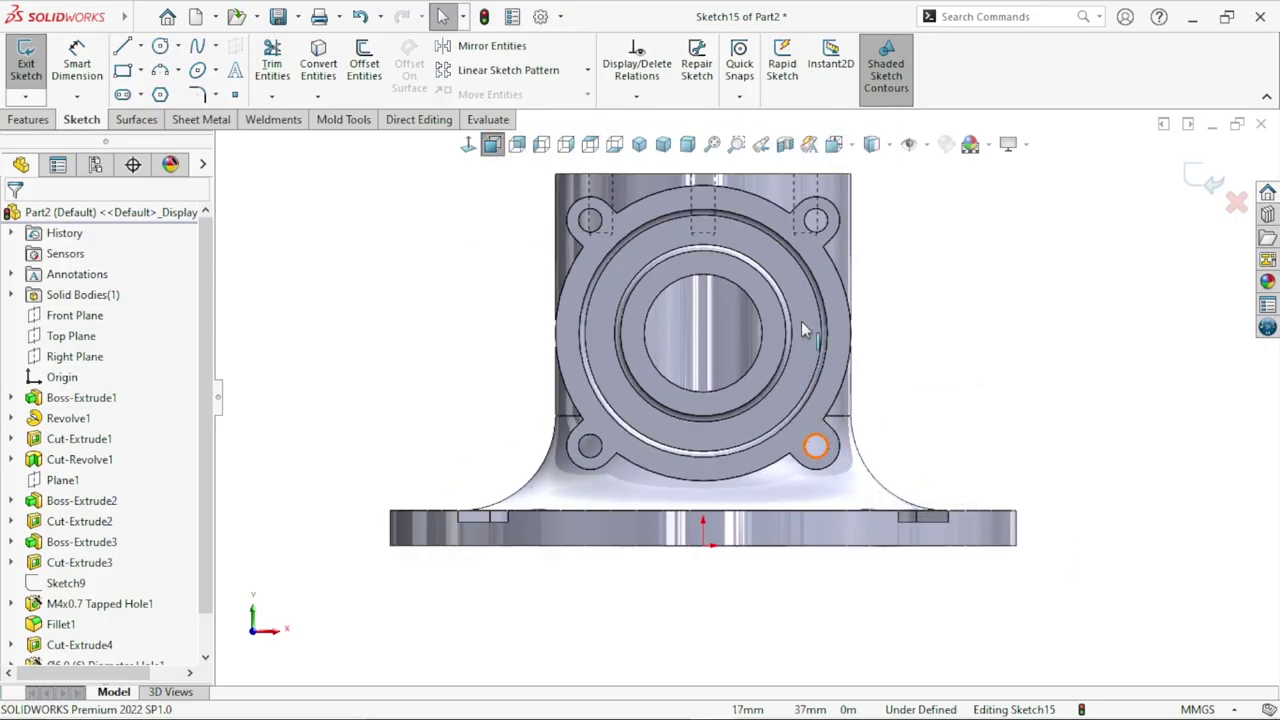
pyautogui.scroll(-3, 801, 321)
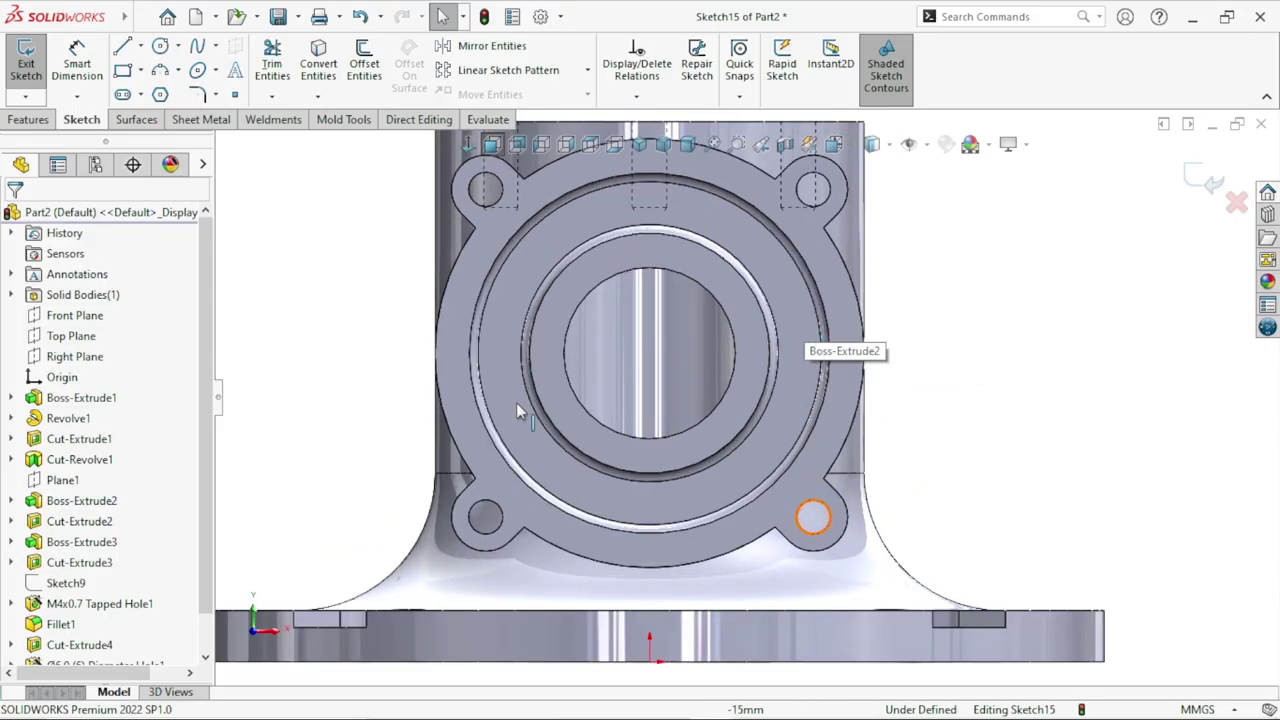
pyautogui.click(122, 70)
pyautogui.scroll(-3, 675, 515)
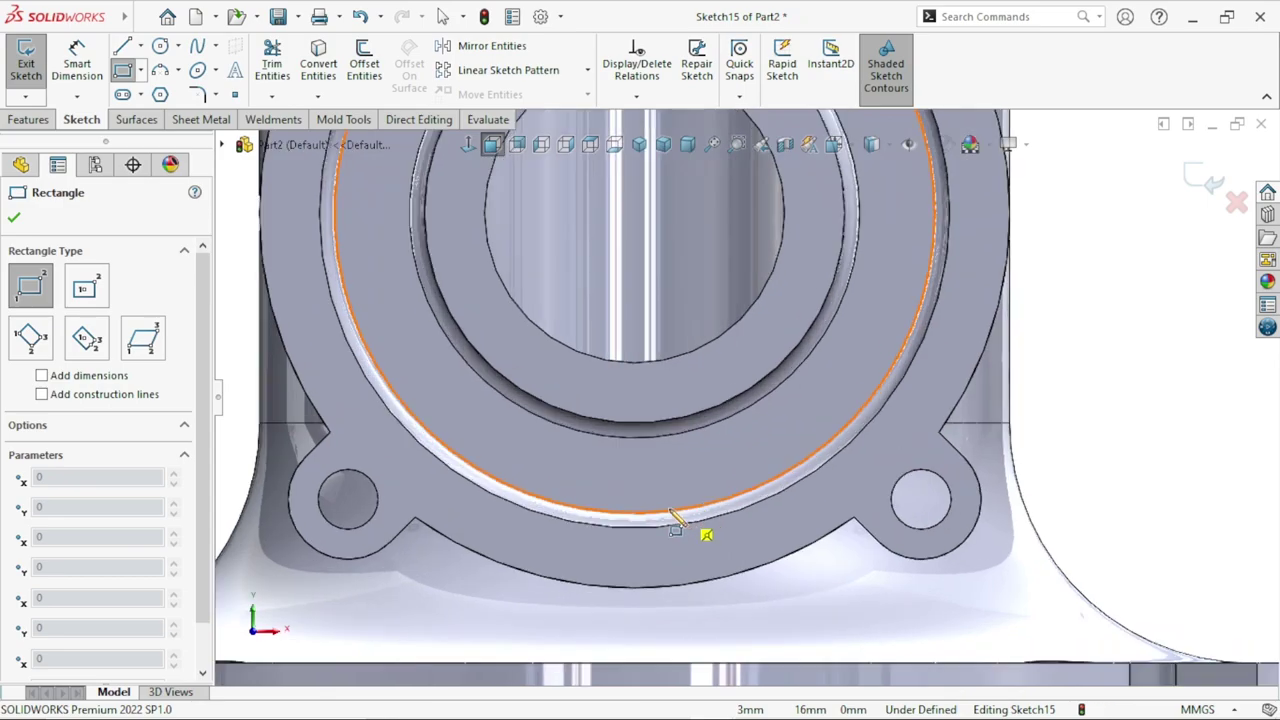
pyautogui.moveTo(589, 453); pyautogui.dragTo(614, 459)
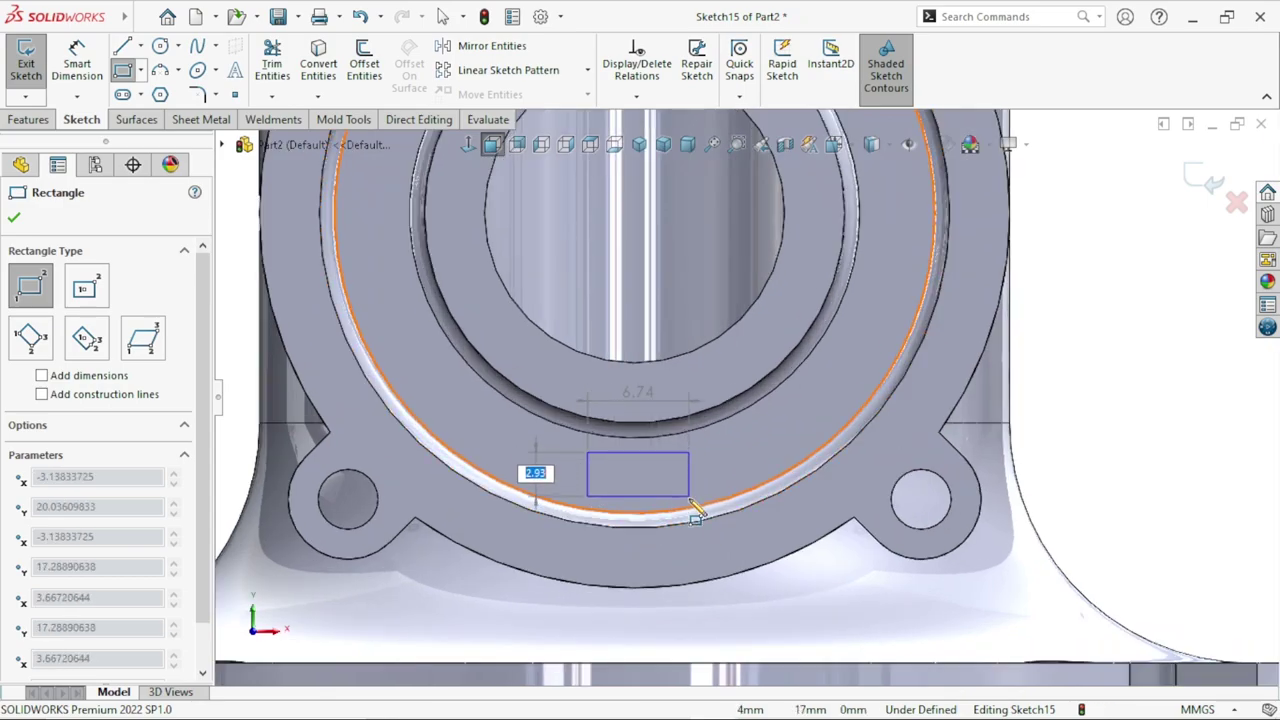
pyautogui.click(689, 497)
# Step: Dimension the rectangle to 8 wide by 4 high
pyautogui.click(77, 66)
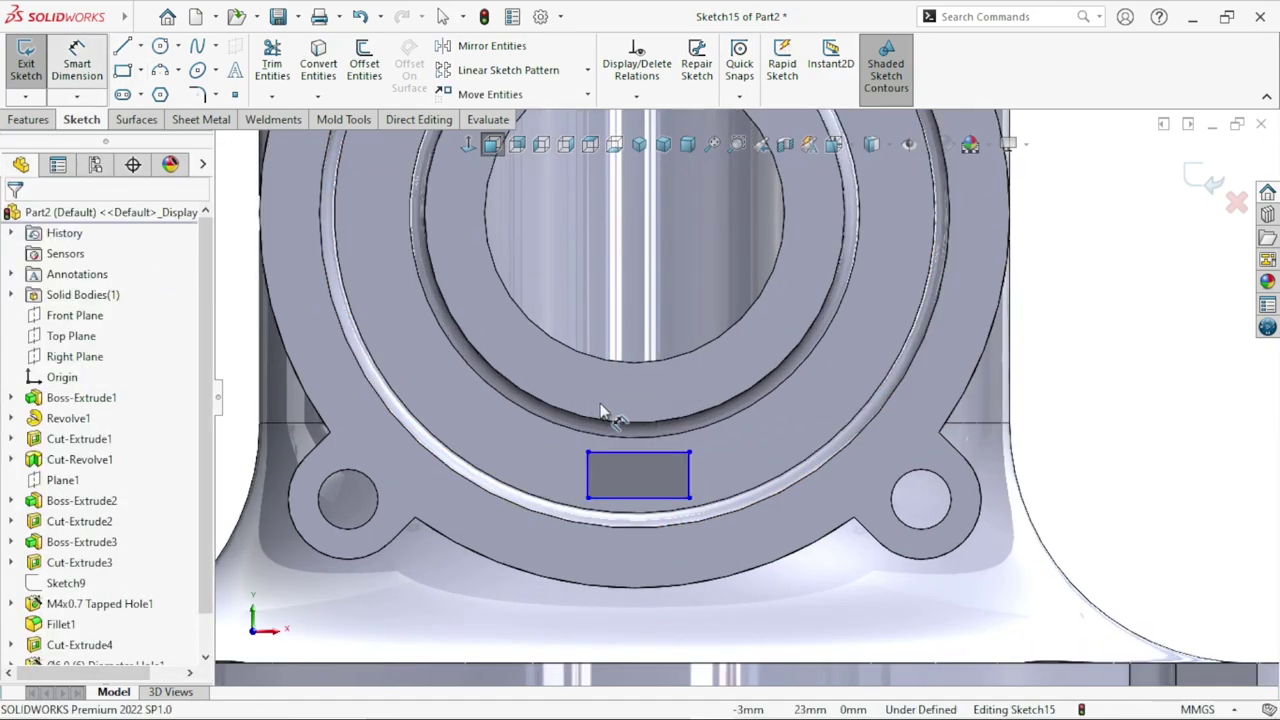
pyautogui.click(652, 342)
pyautogui.write('8')
pyautogui.press('Return')
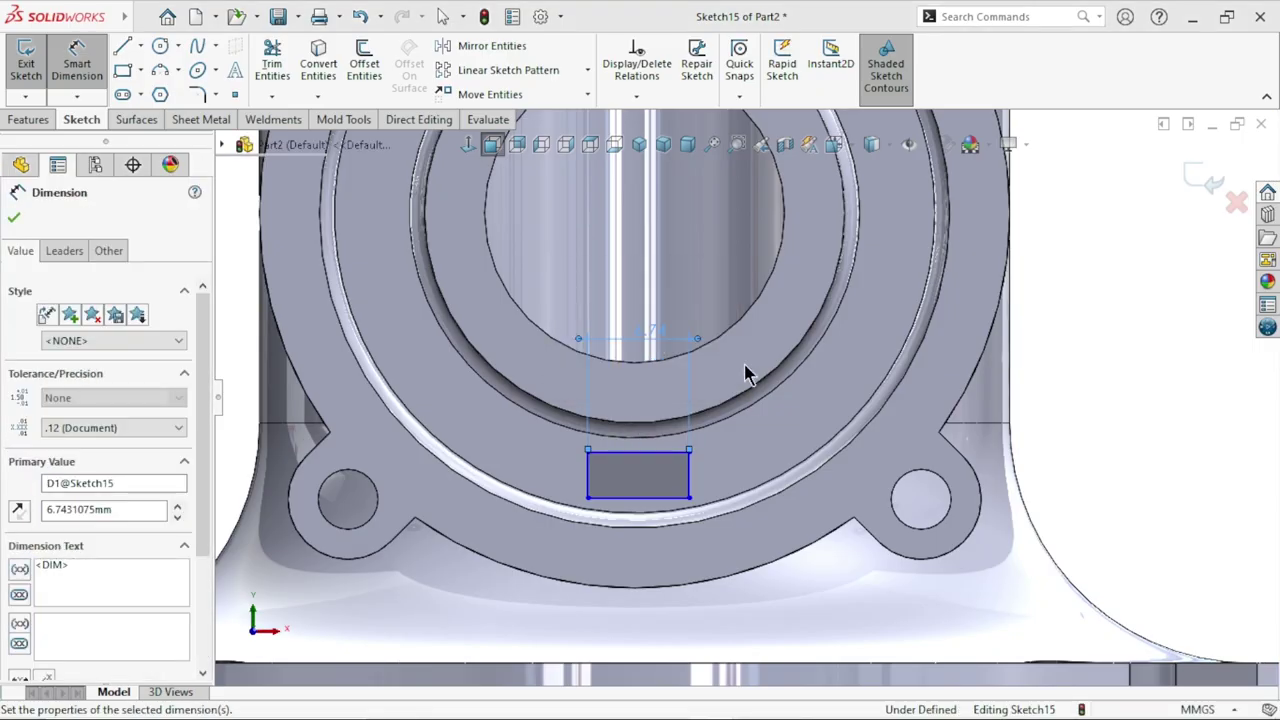
pyautogui.click(708, 480)
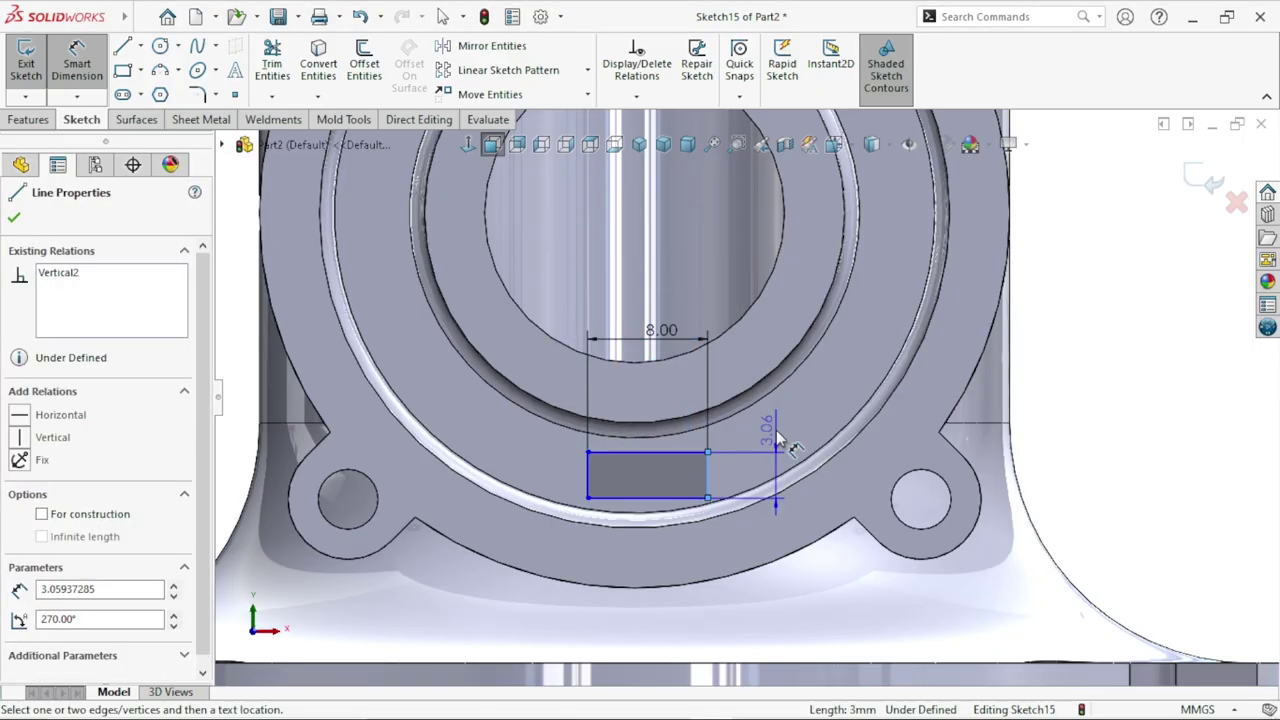
pyautogui.click(779, 442)
pyautogui.write('4')
pyautogui.press('Return')
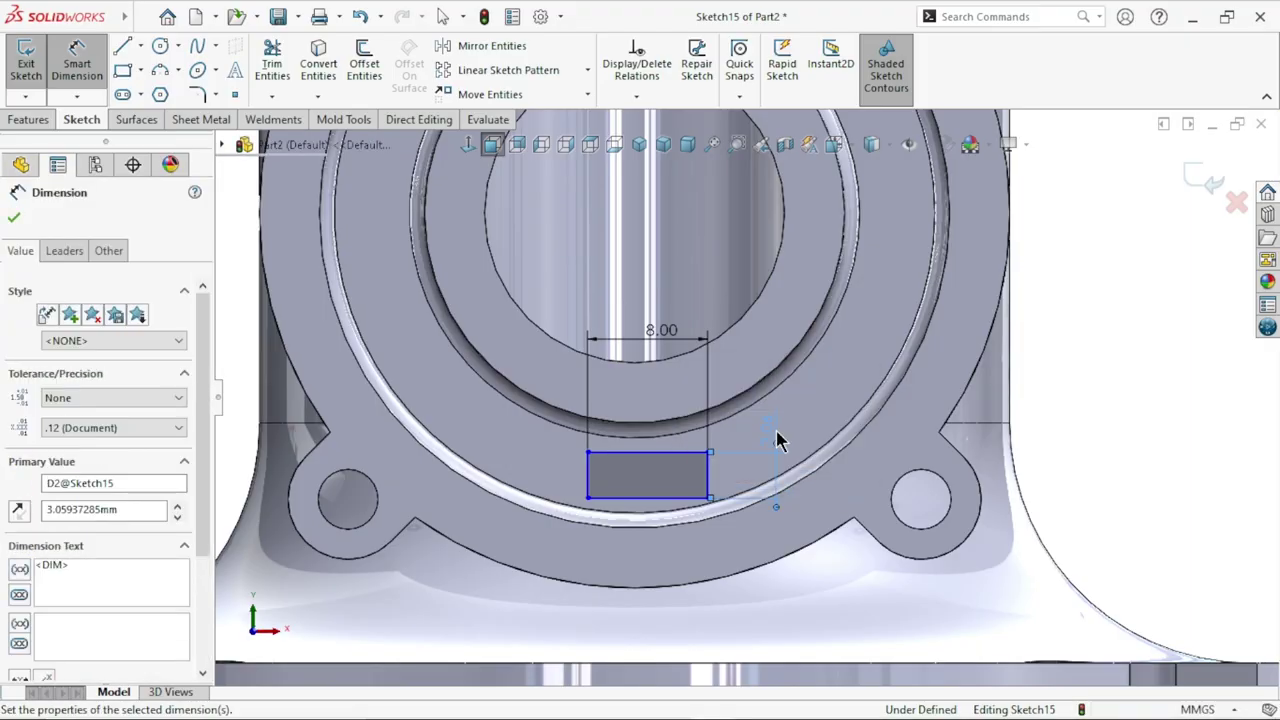
pyautogui.click(865, 535)
pyautogui.scroll(4, 865, 535)
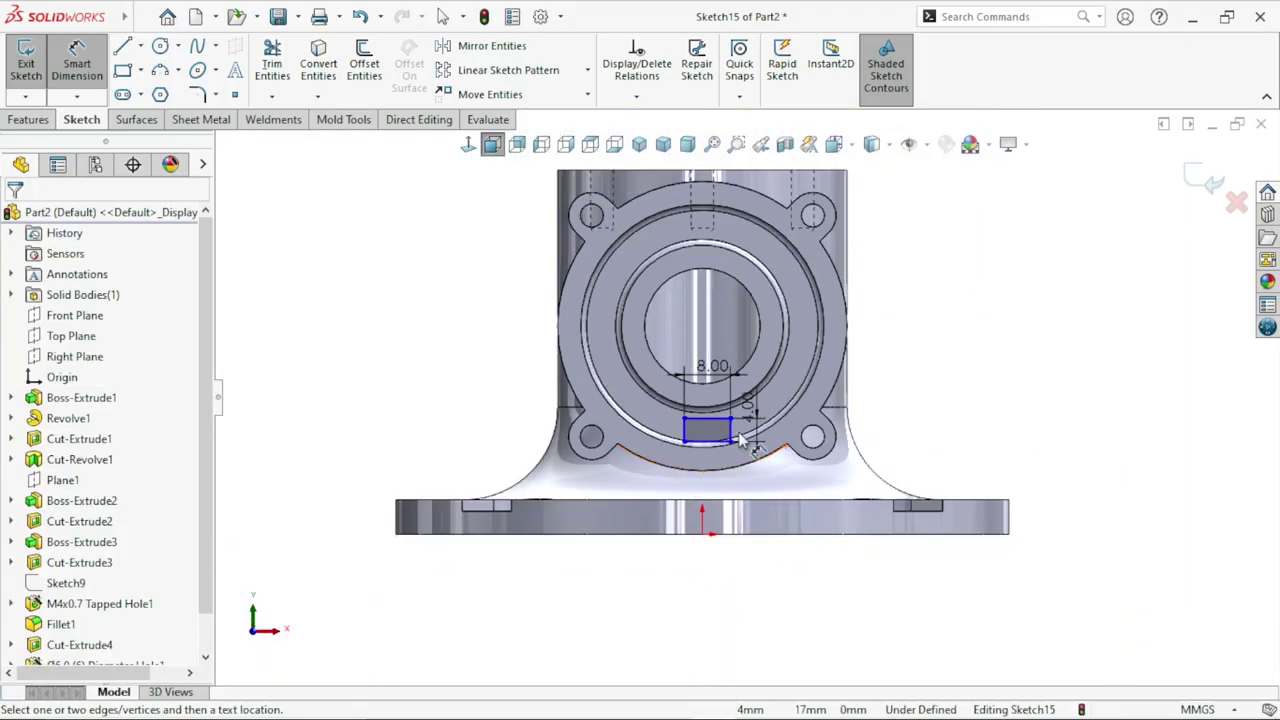
pyautogui.scroll(-2, 765, 440)
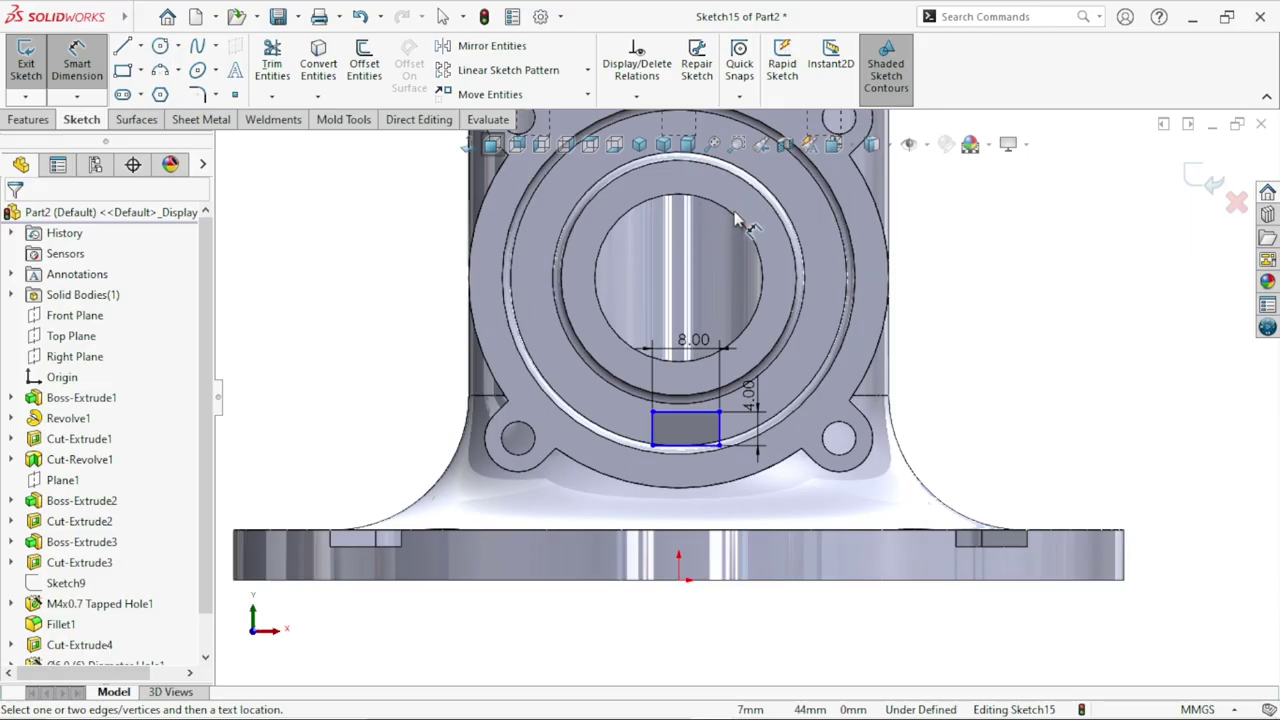
# Step: Dimension the rectangle's bottom edge 20.00 from the bore centre
pyautogui.click(697, 450)
pyautogui.click(986, 362)
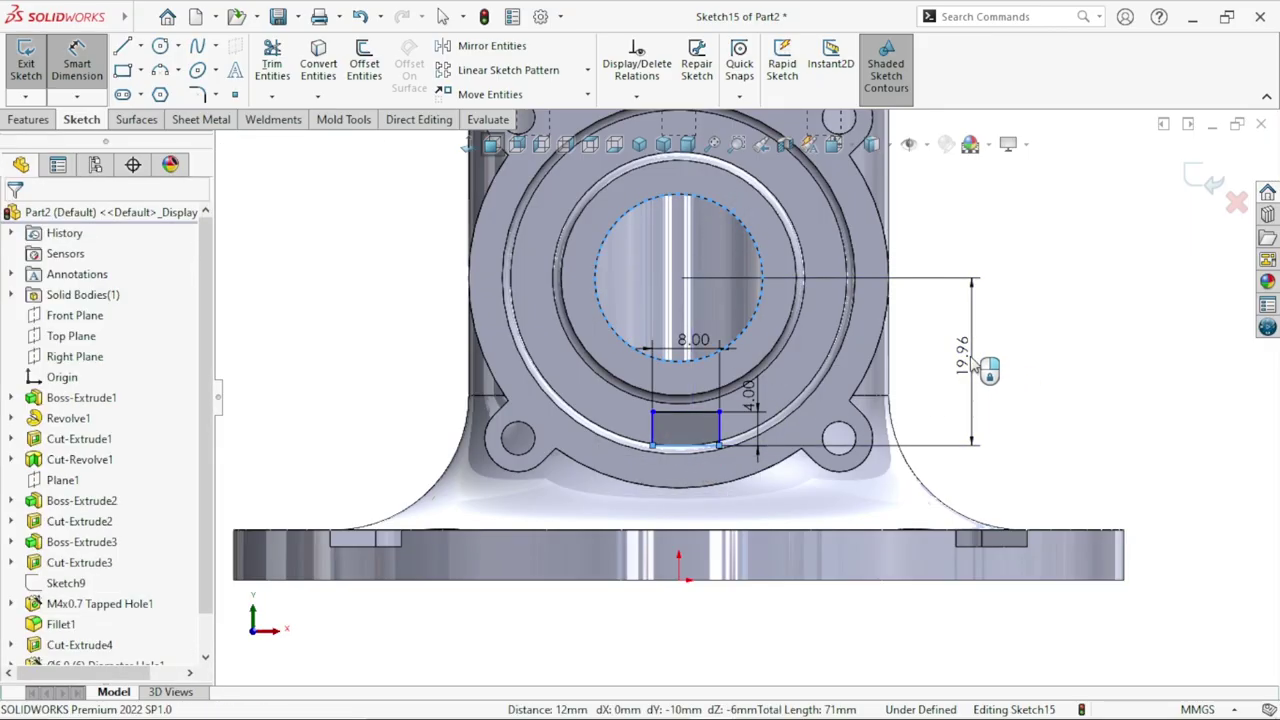
pyautogui.click(975, 365)
pyautogui.press('Return')
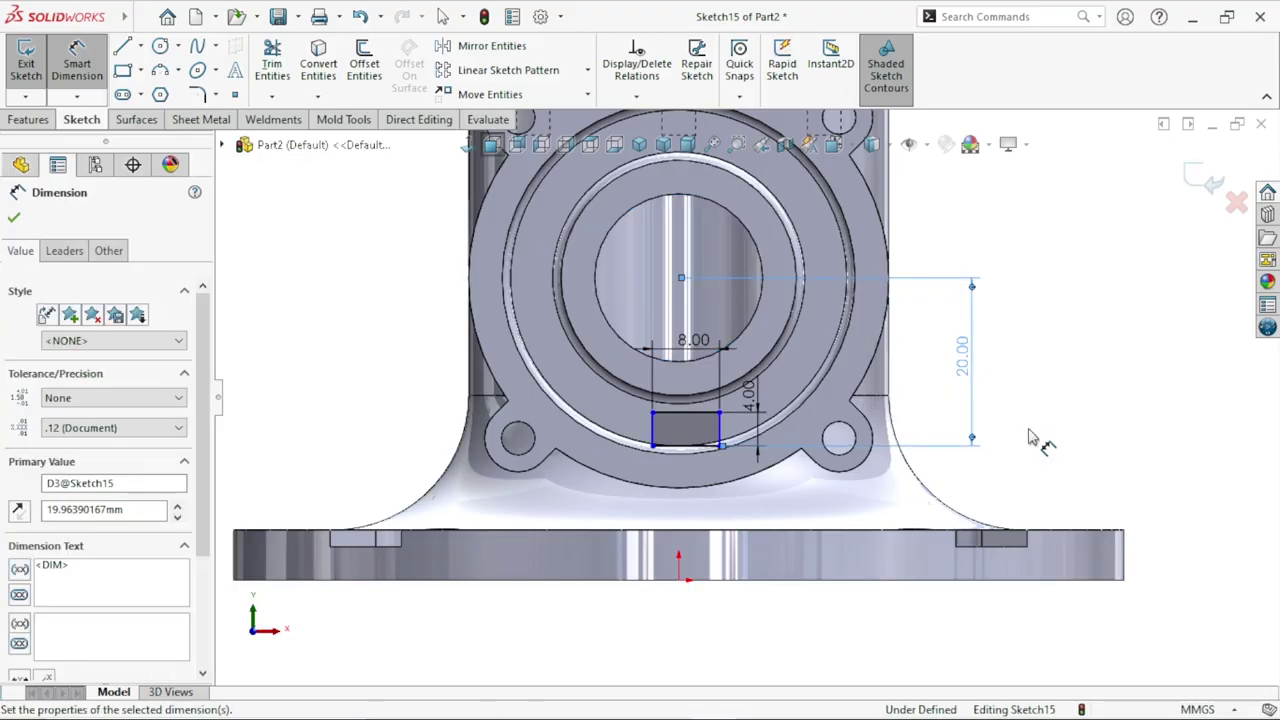
pyautogui.press('Escape')
pyautogui.moveTo(1033, 438); pyautogui.dragTo(845, 447, button='middle')
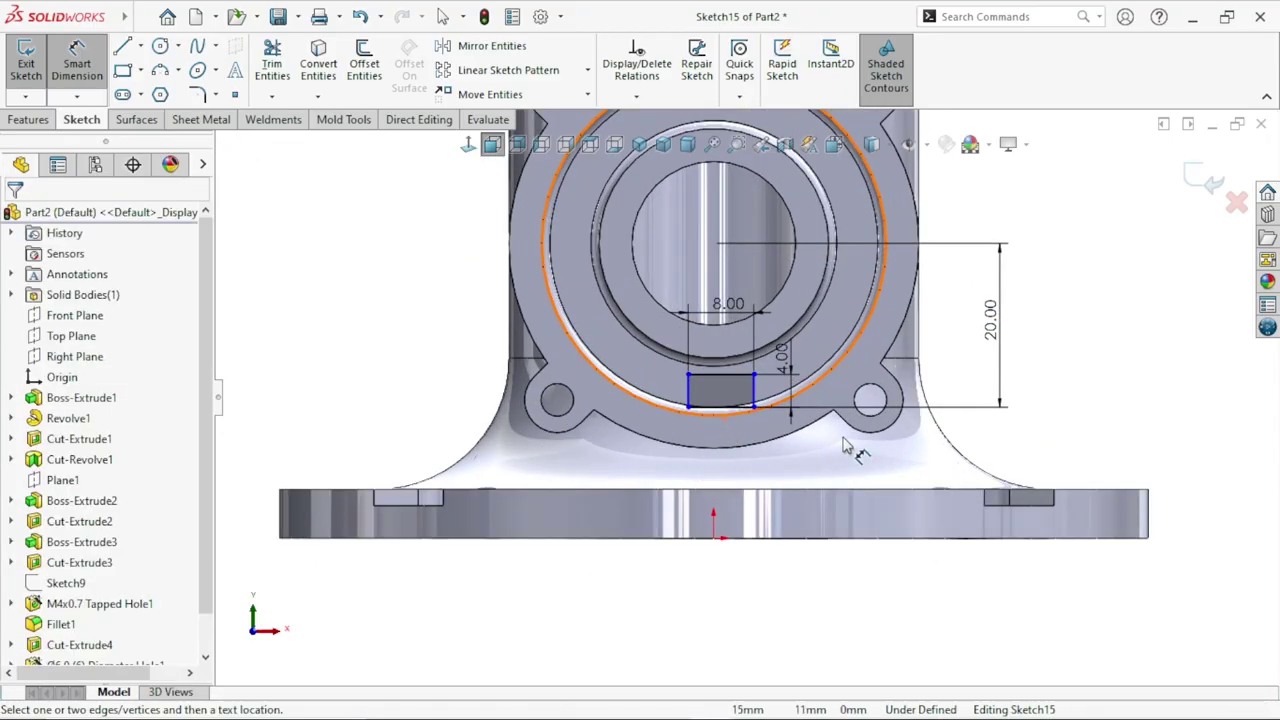
pyautogui.press('Escape')
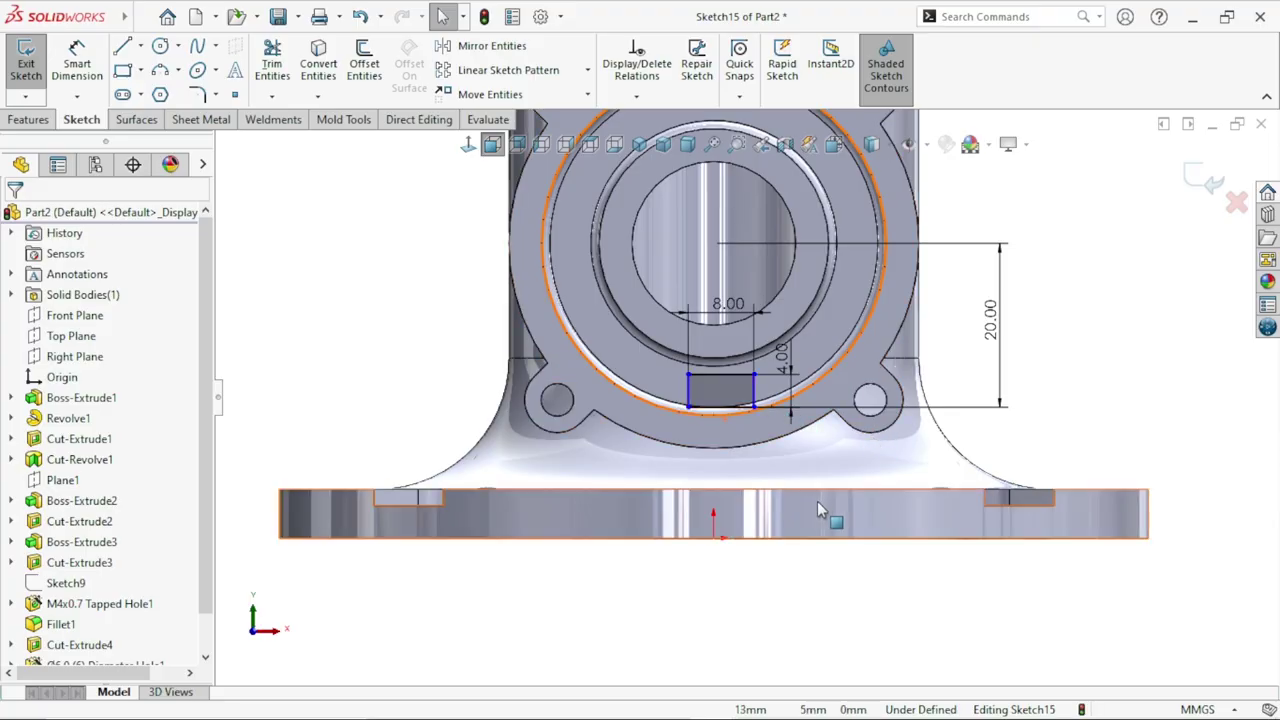
# Step: Add a Vertical relation between the rectangle's bottom midpoint and the origin
pyautogui.click(720, 408)
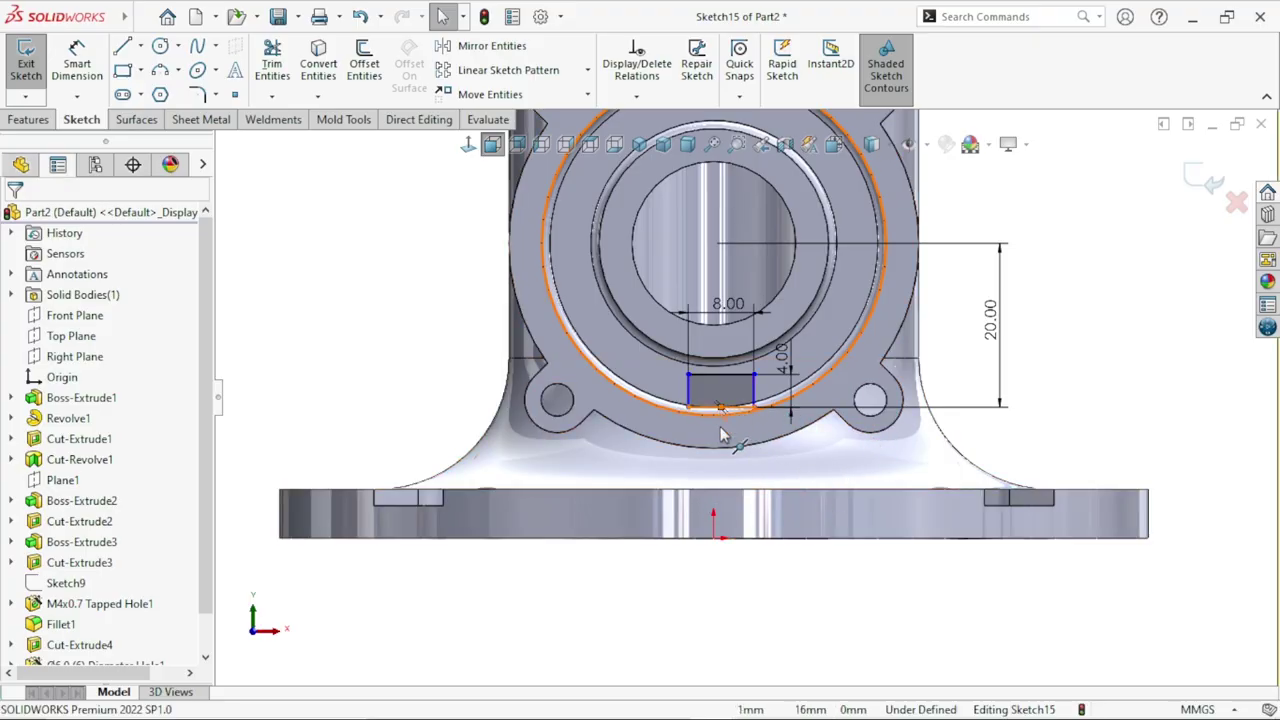
pyautogui.keyDown('ctrl'); pyautogui.click(718, 541); pyautogui.keyUp('ctrl')
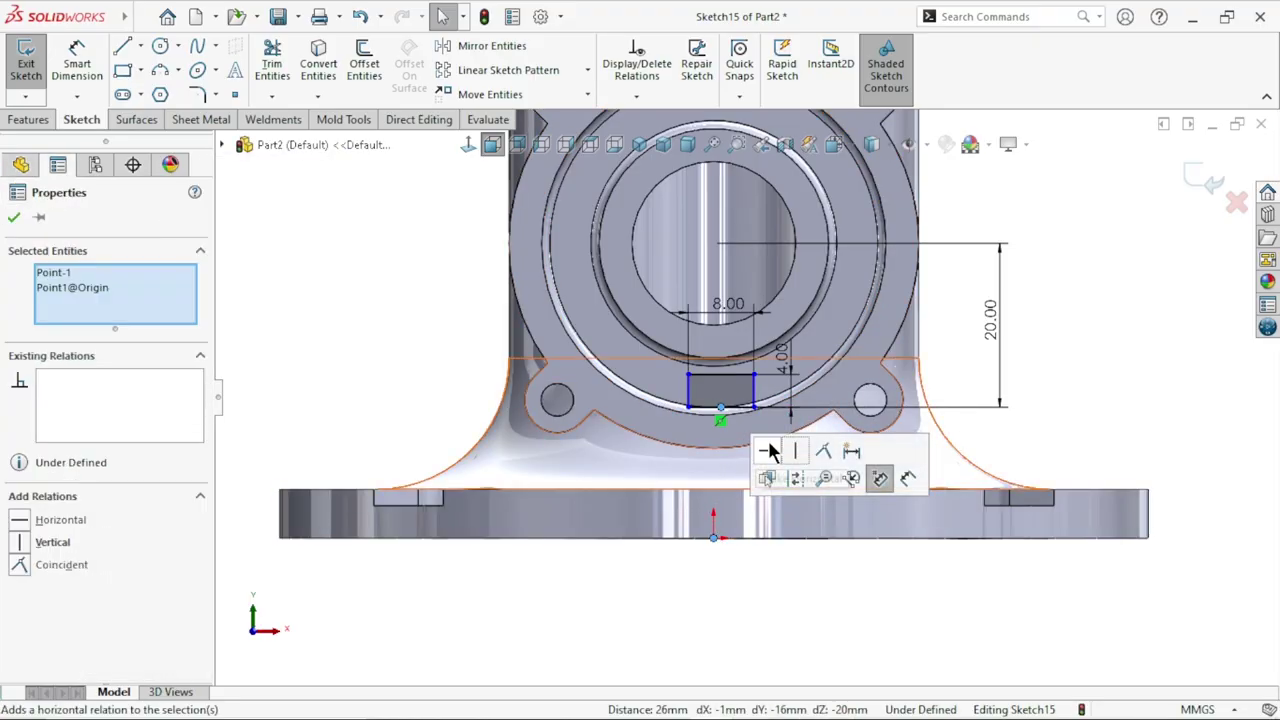
pyautogui.click(818, 451)
pyautogui.click(830, 592)
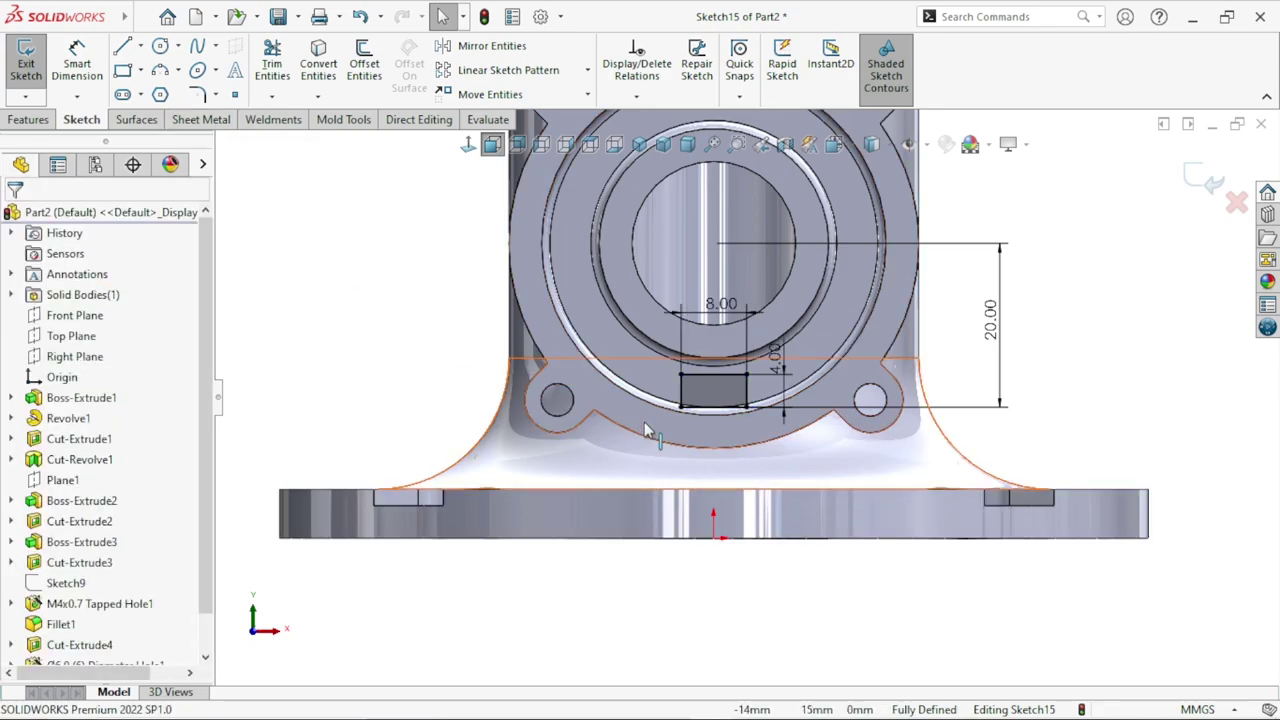
pyautogui.scroll(-2, 775, 415)
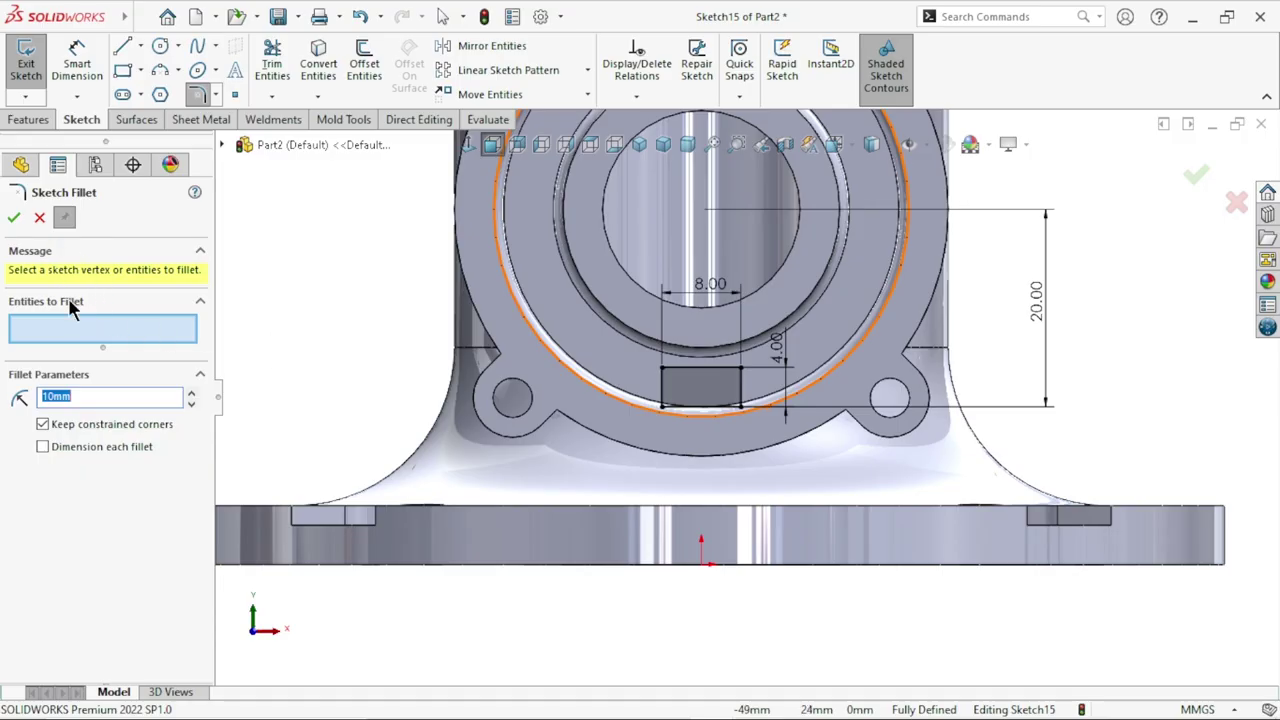
# Step: Round all four rectangle corners with 1mm sketch fillets, accepting the relation warnings
pyautogui.write('1')
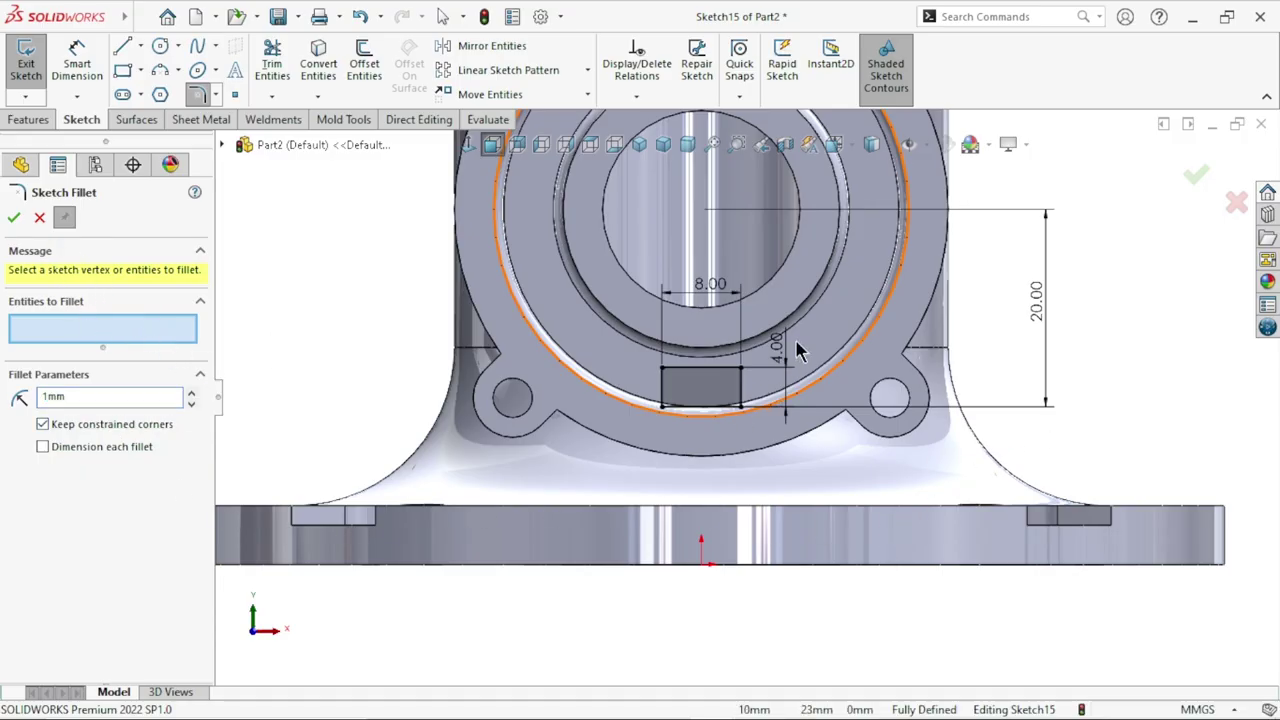
pyautogui.moveTo(791, 441); pyautogui.dragTo(601, 460)
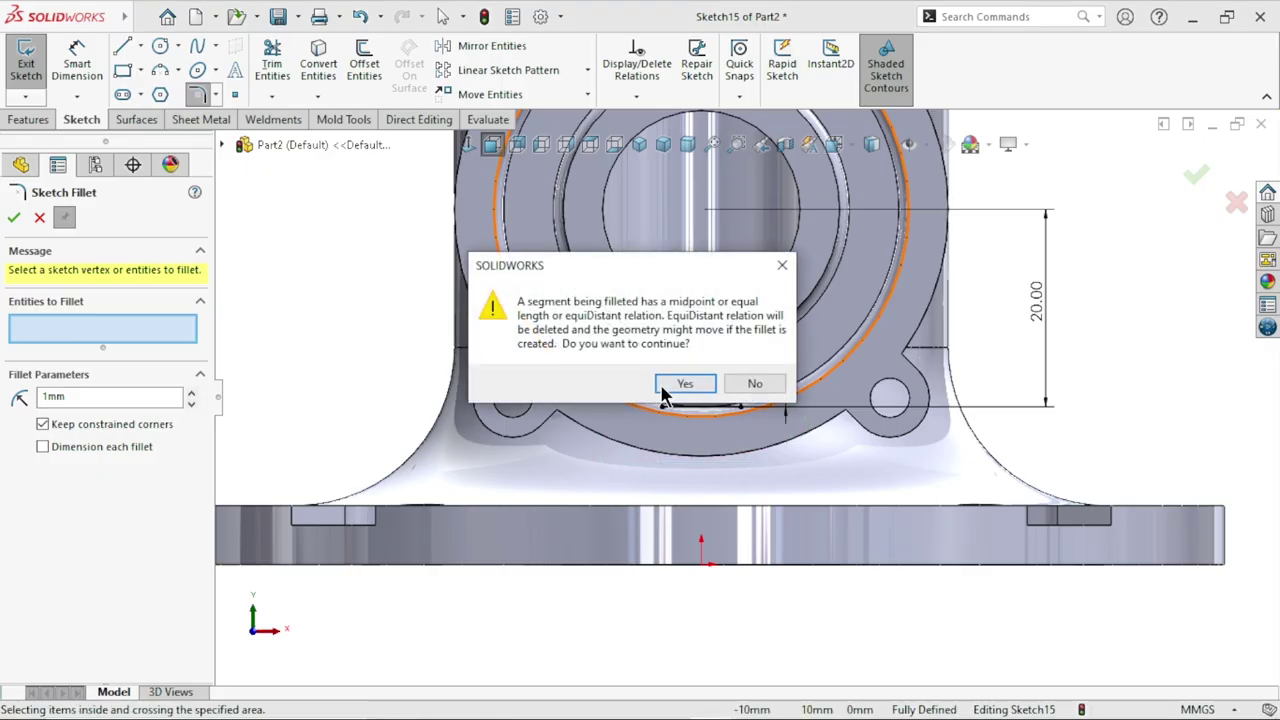
pyautogui.click(662, 390)
pyautogui.click(665, 390)
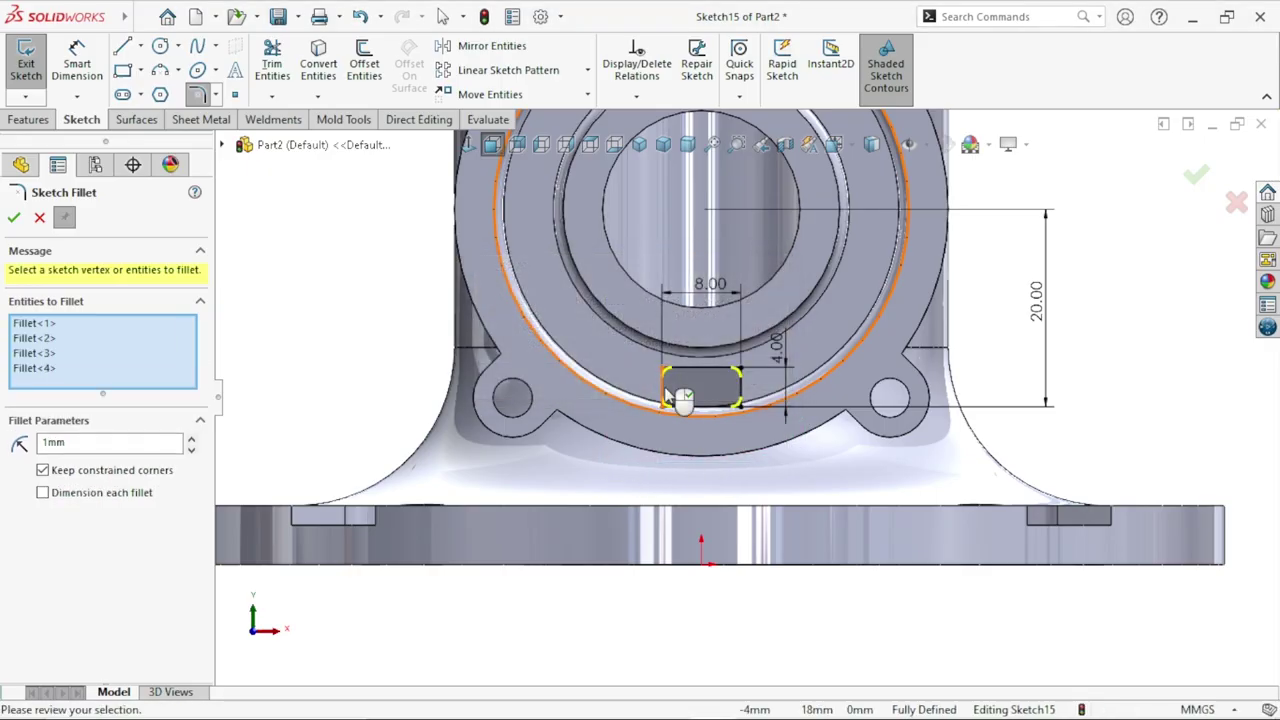
pyautogui.click(13, 218)
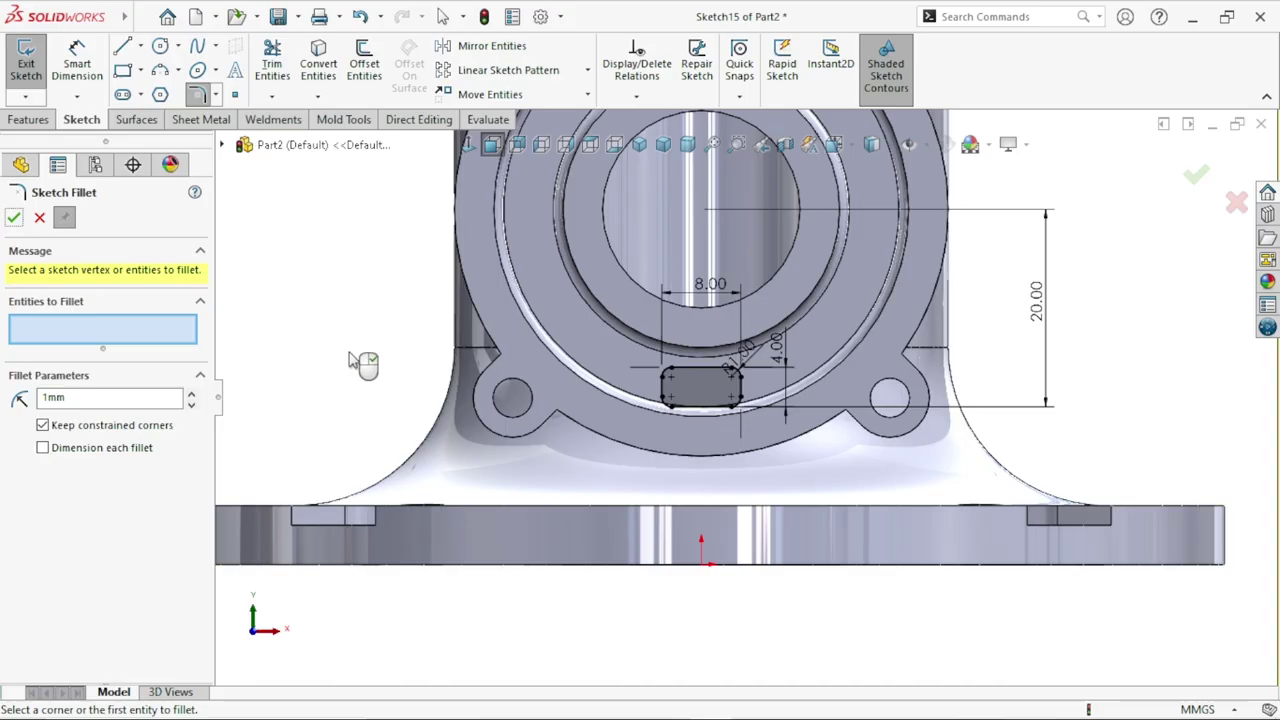
pyautogui.click(30, 120)
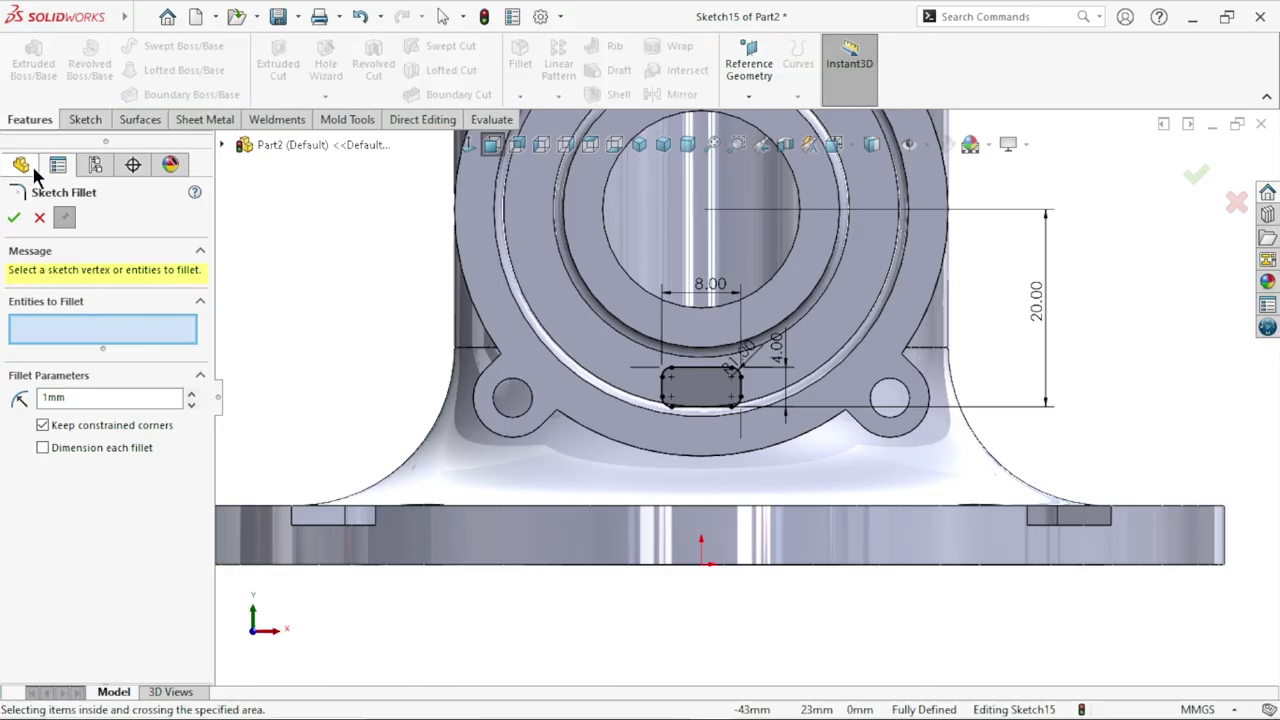
# Step: Set up a cut of the rounded slot: Up To Next one way, Blind 12mm the other
pyautogui.click(40, 220)
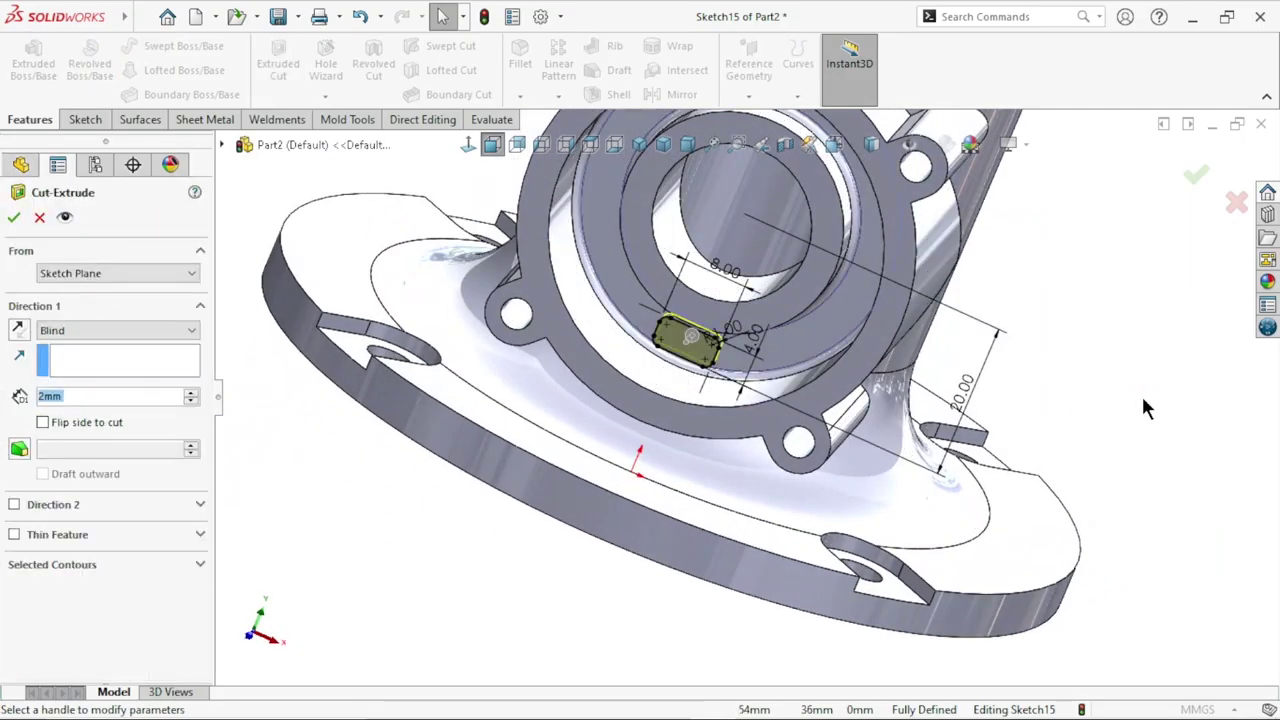
pyautogui.click(100, 331)
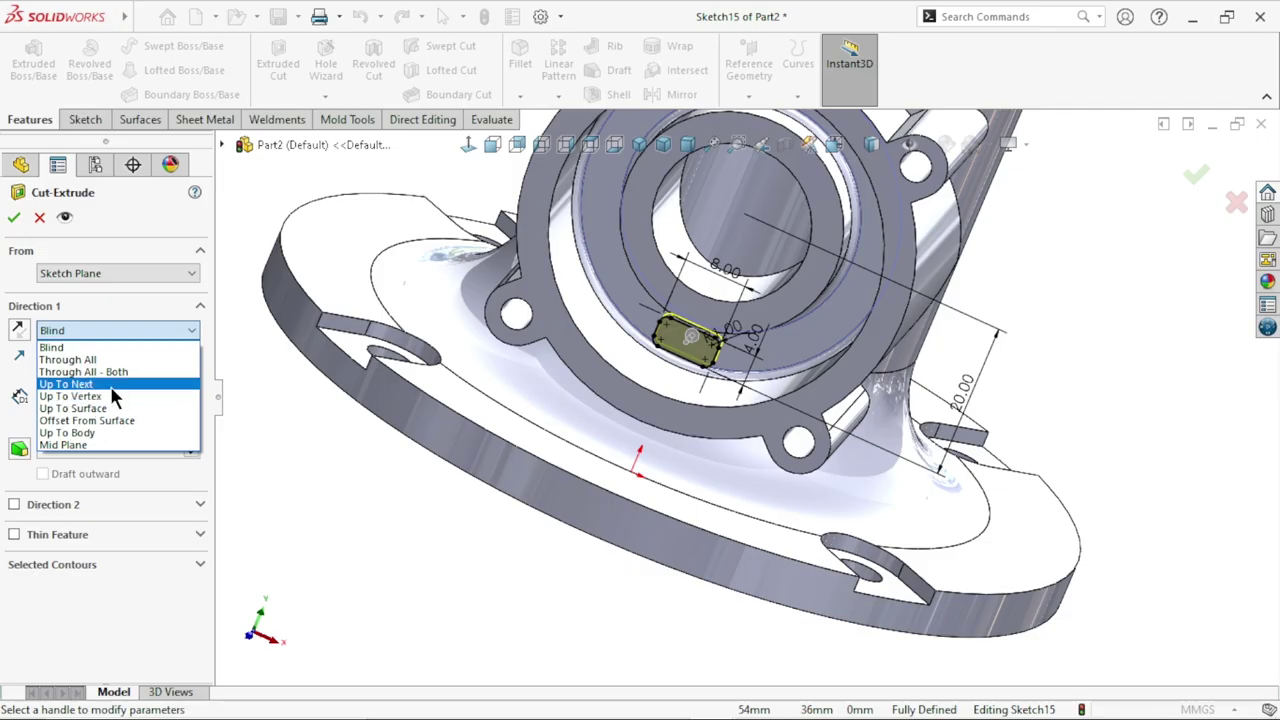
pyautogui.click(112, 387)
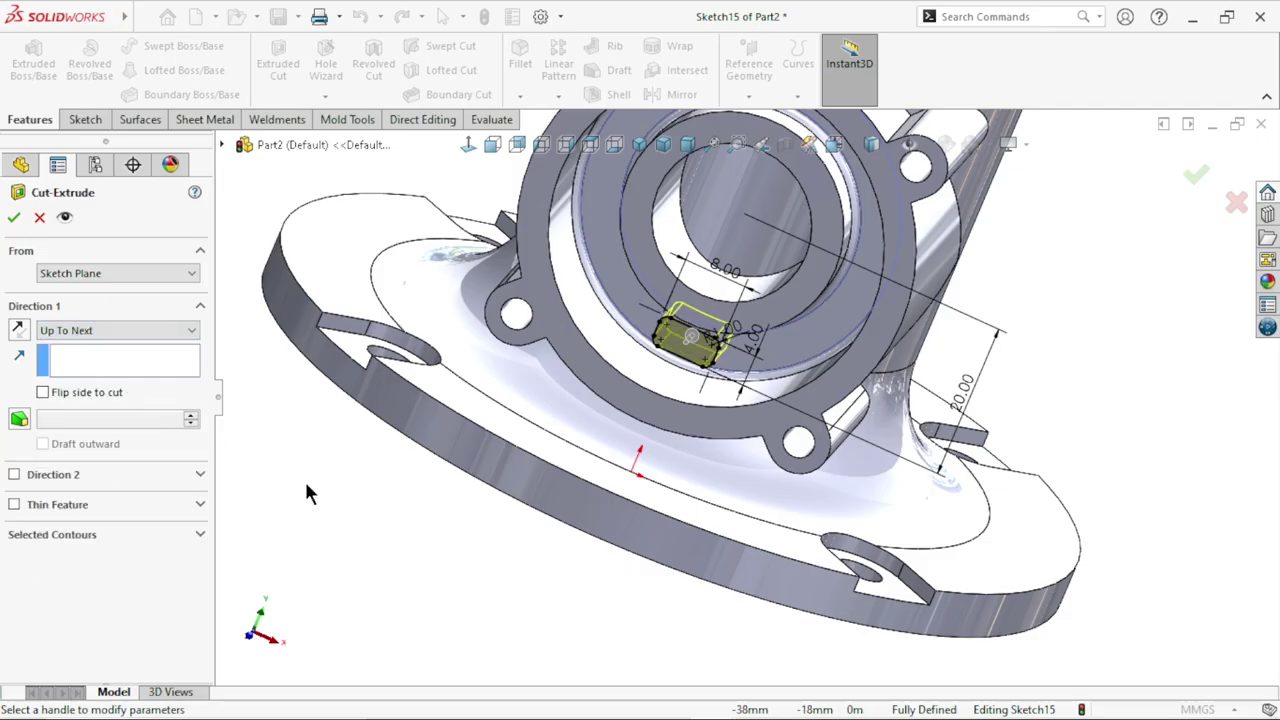
pyautogui.click(14, 475)
pyautogui.moveTo(345, 611); pyautogui.dragTo(600, 580, button='middle')
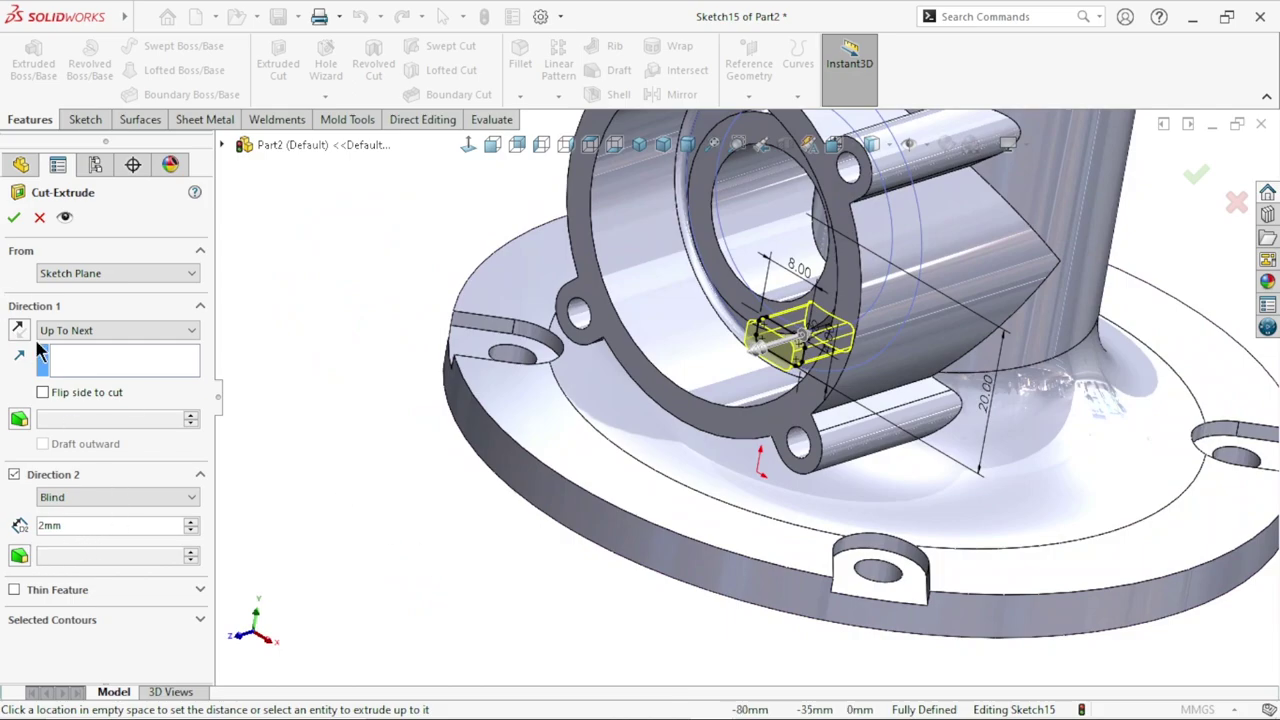
pyautogui.click(191, 522)
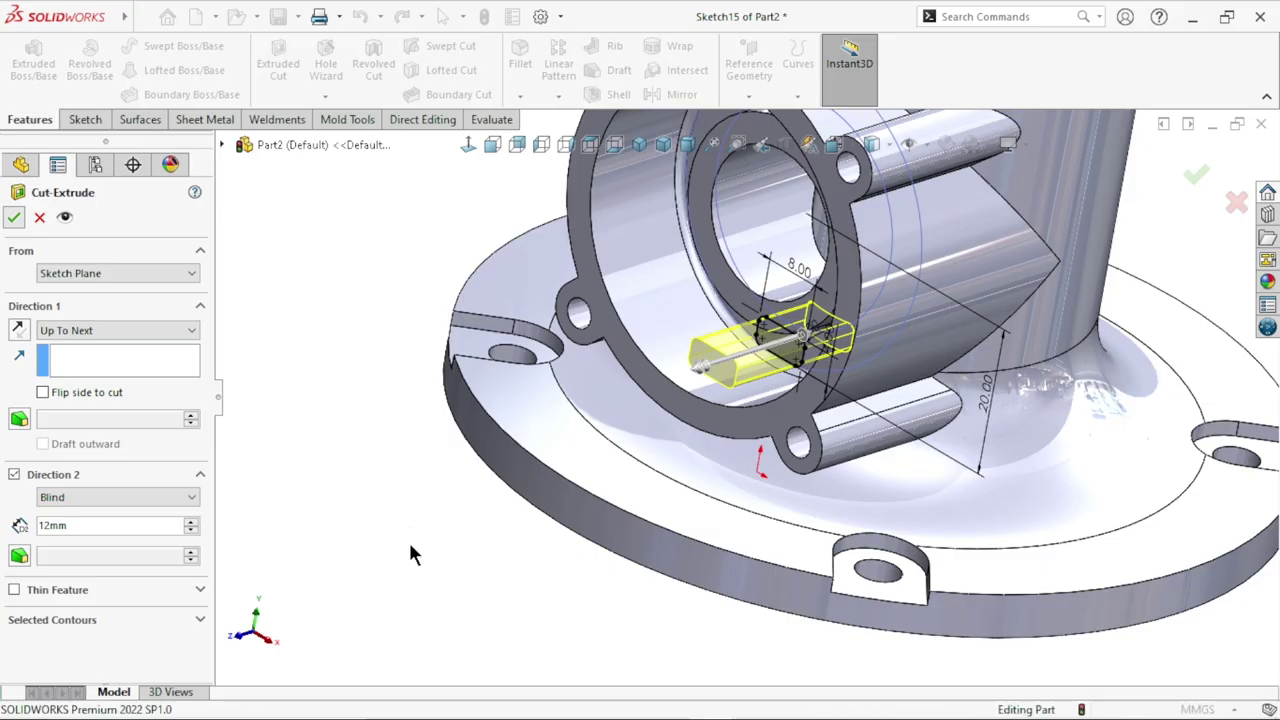
# Step: Return to isometric view and open Chamfer, defaulting to 10mm at 45.00°
pyautogui.moveTo(880, 453); pyautogui.dragTo(735, 497, button='middle')
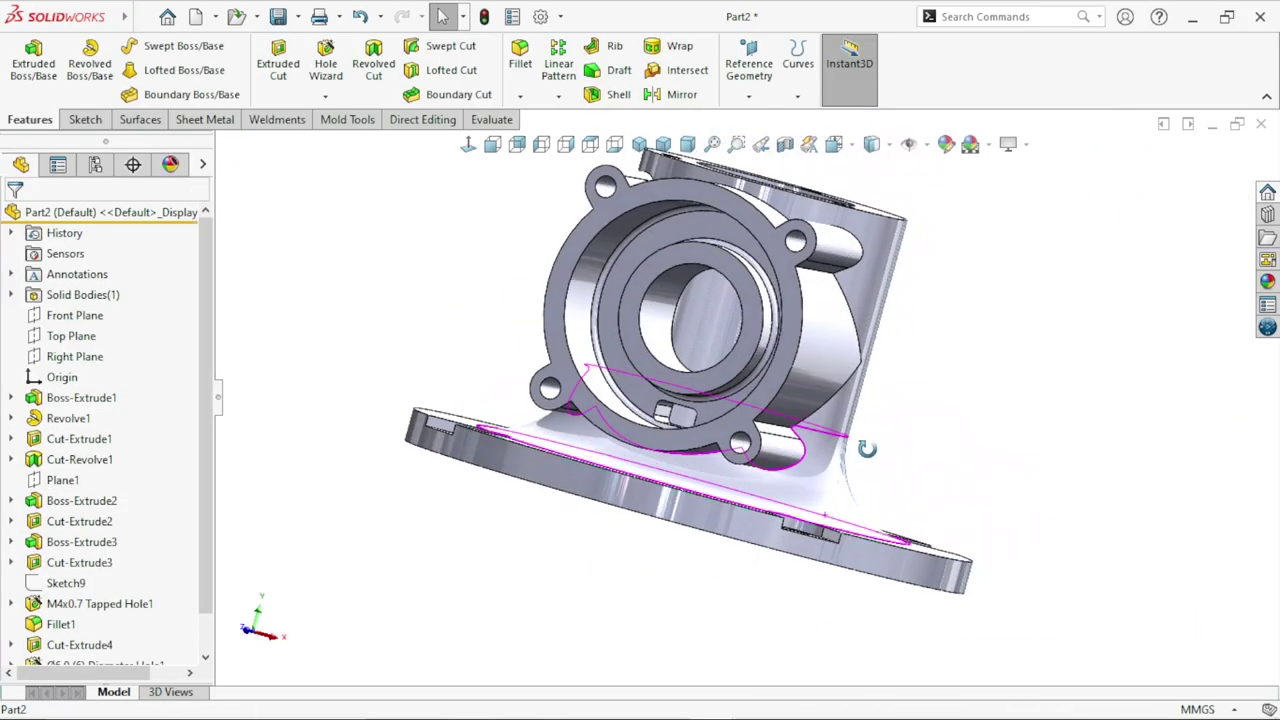
pyautogui.scroll(3, 740, 490)
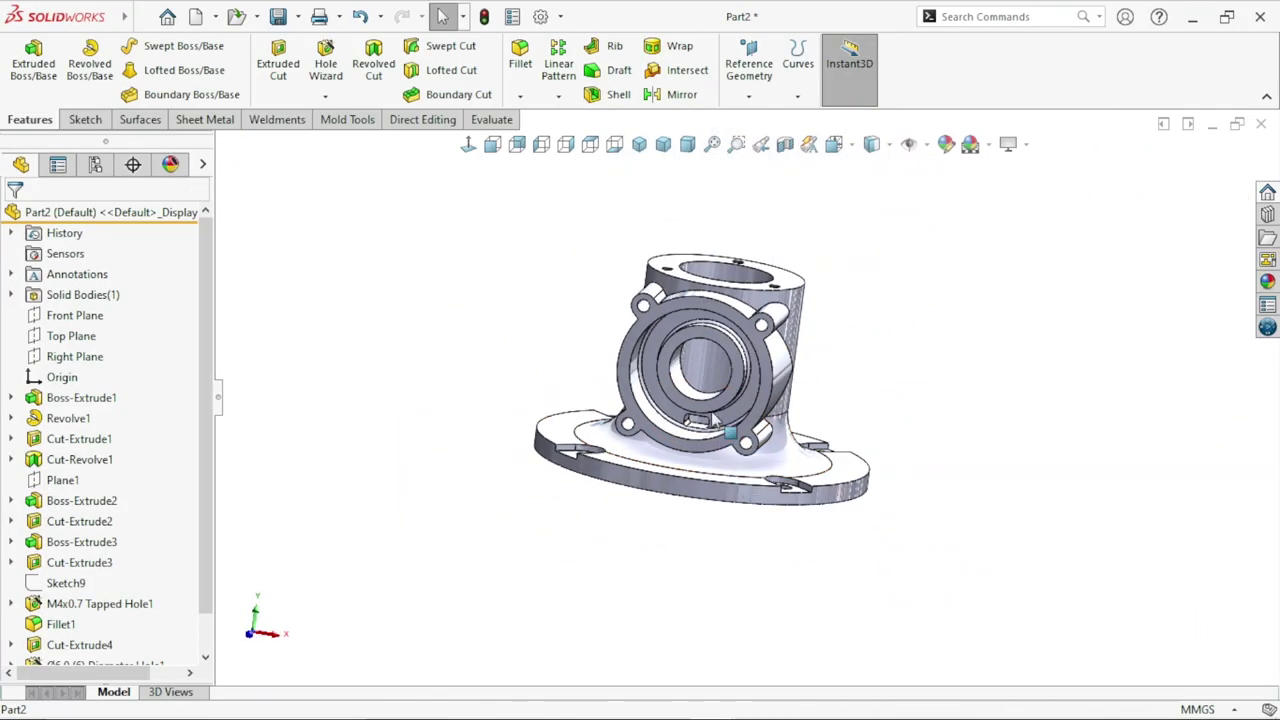
pyautogui.scroll(-3, 1023, 409)
pyautogui.click(641, 146)
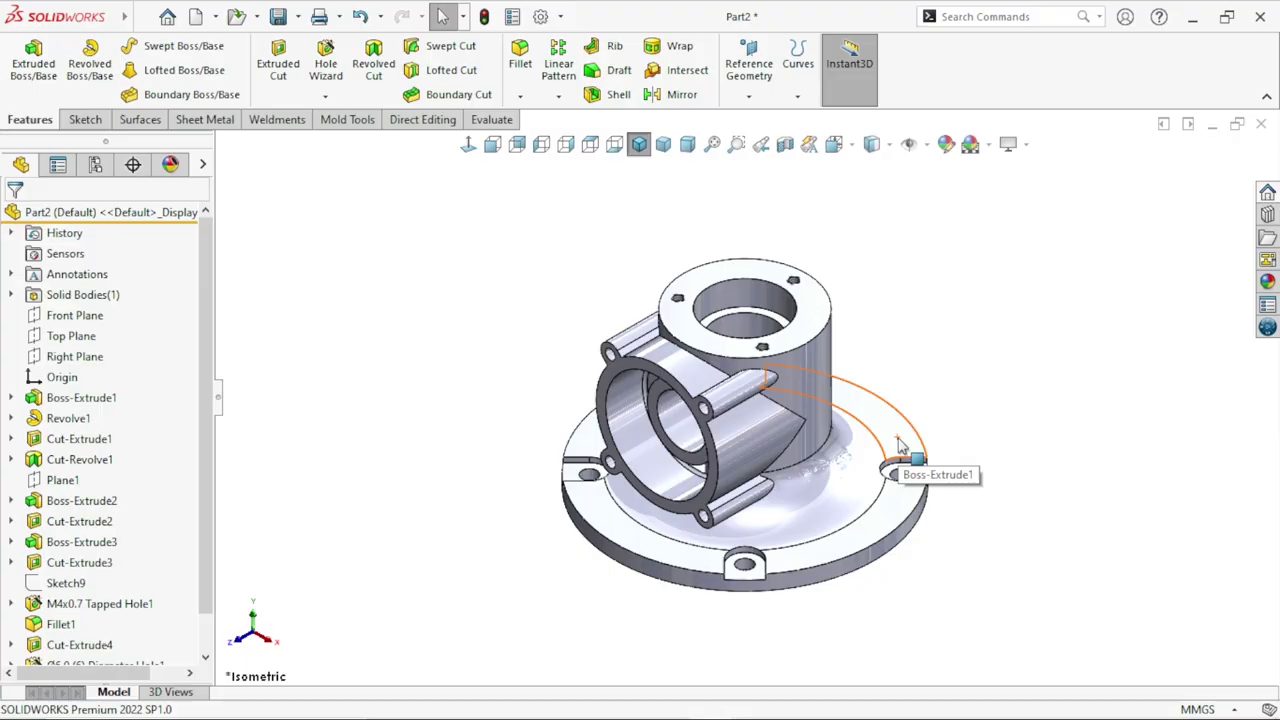
pyautogui.scroll(-2, 1092, 405)
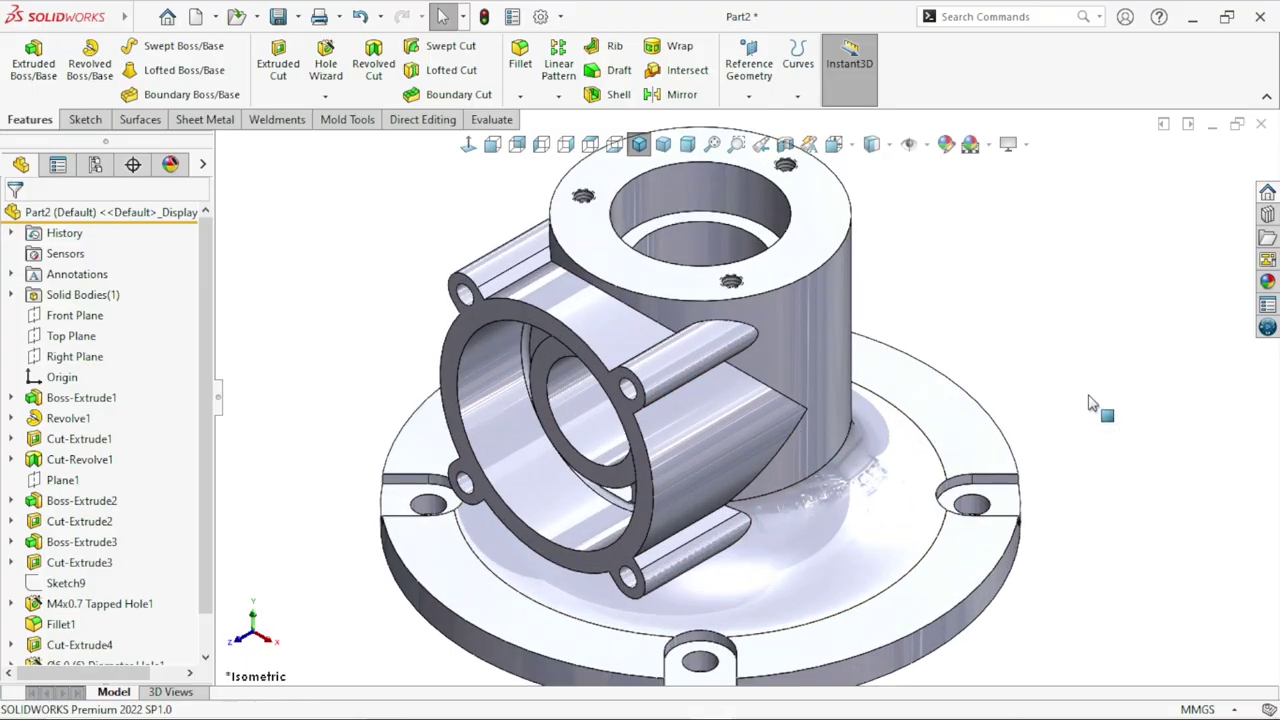
pyautogui.scroll(2, 1085, 397)
pyautogui.click(521, 95)
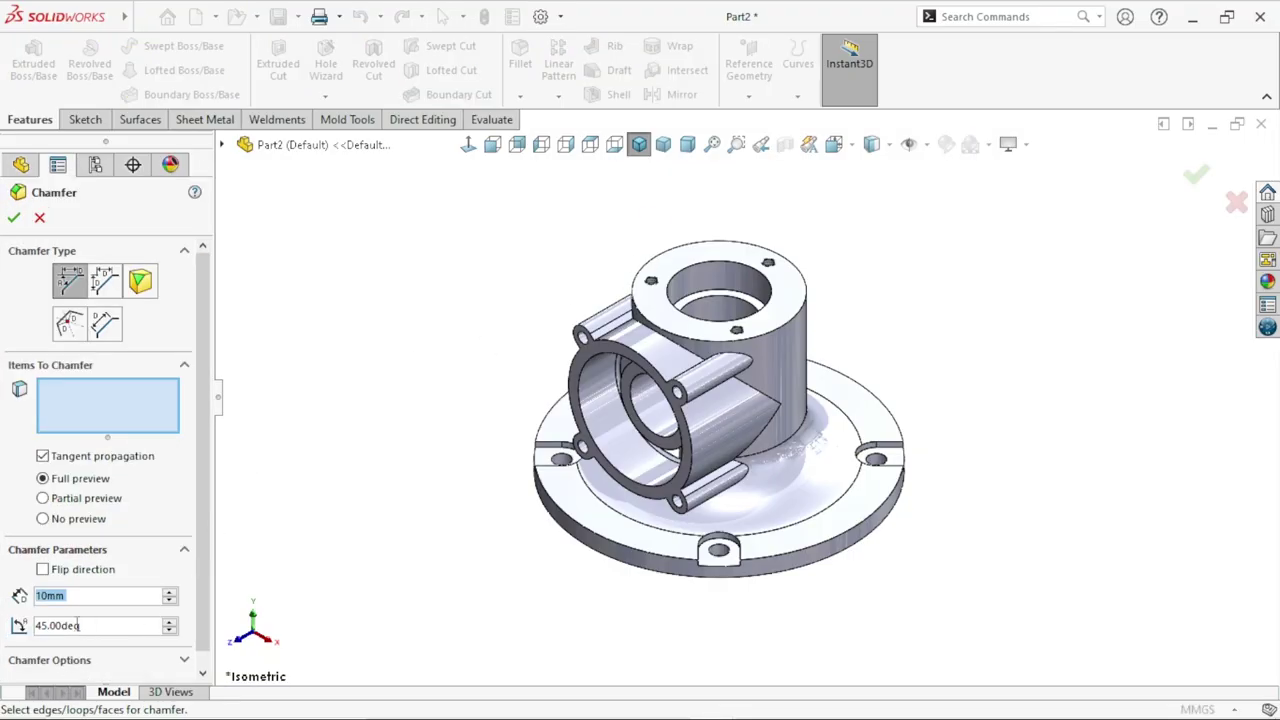
# Step: Set the chamfer distance to 0.5 mm and pick the two top rim edges and the inner top hole edge
pyautogui.write('0.5mm')
pyautogui.press('Return')
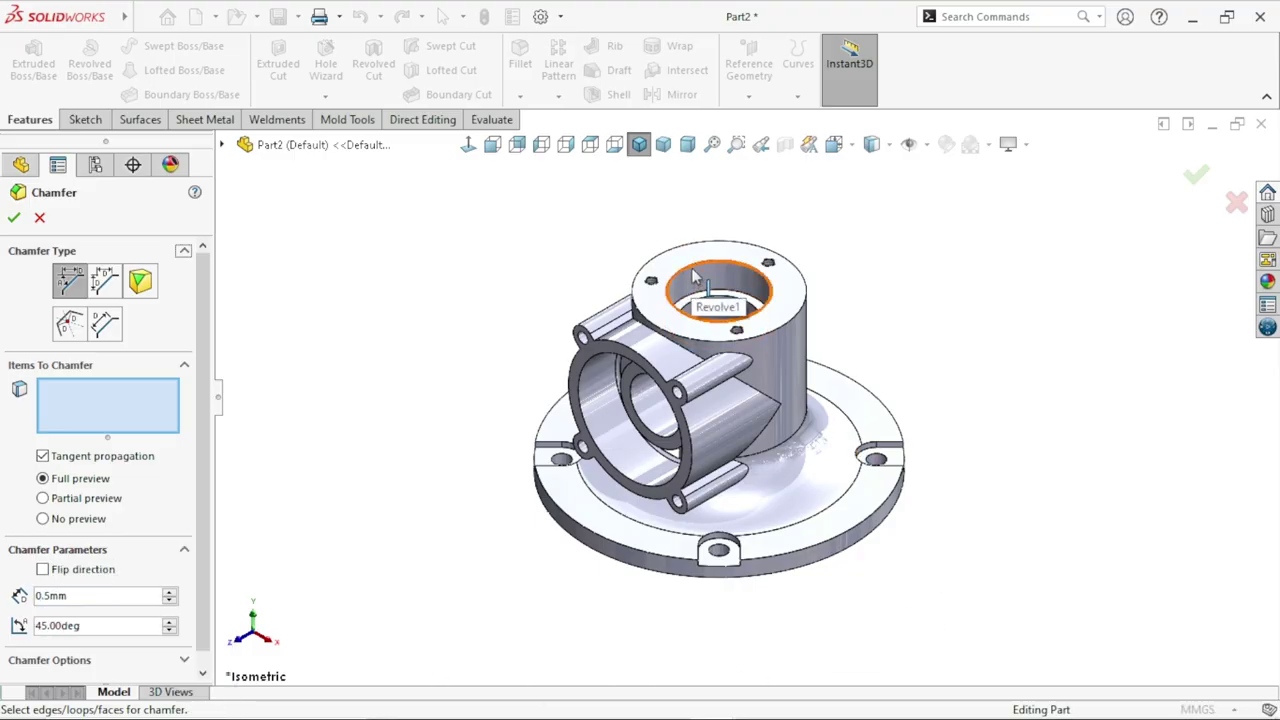
pyautogui.click(788, 300)
pyautogui.click(787, 318)
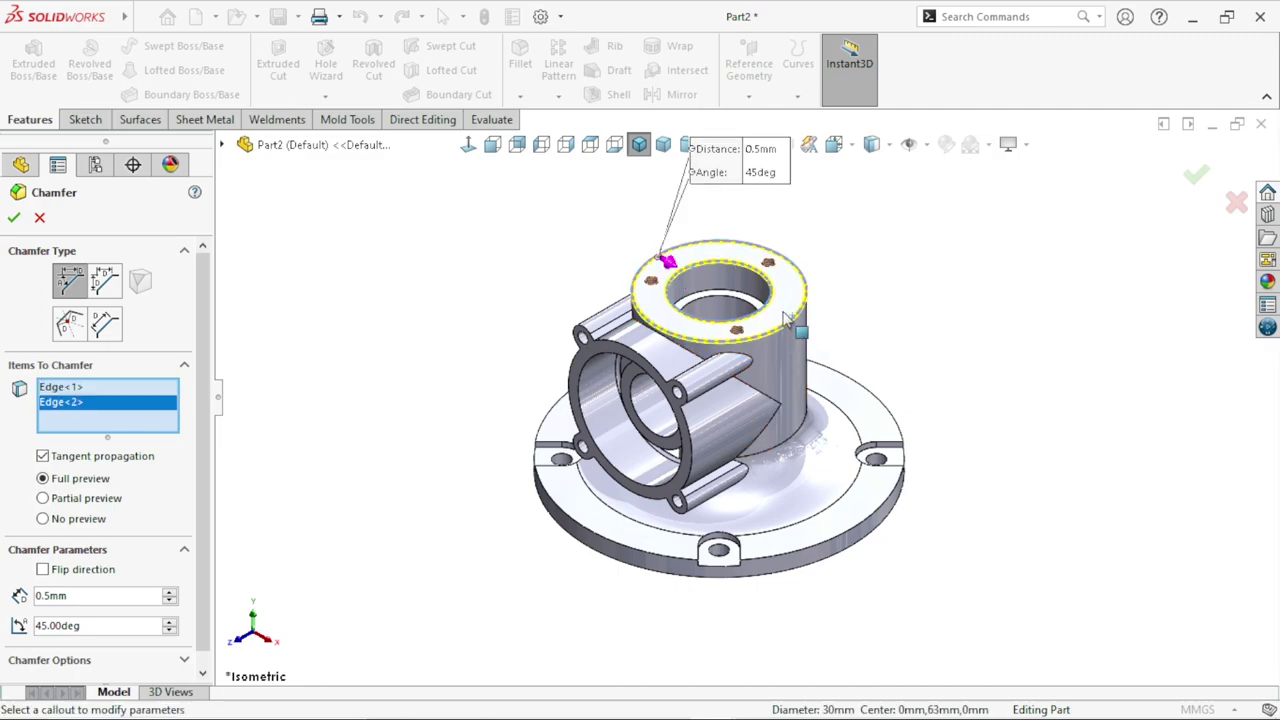
pyautogui.click(722, 308)
# Step: From the underside, add the inner bore edge, the cylindrical band and another bore edge to the chamfer
pyautogui.scroll(3, 778, 428)
pyautogui.scroll(-2, 749, 563)
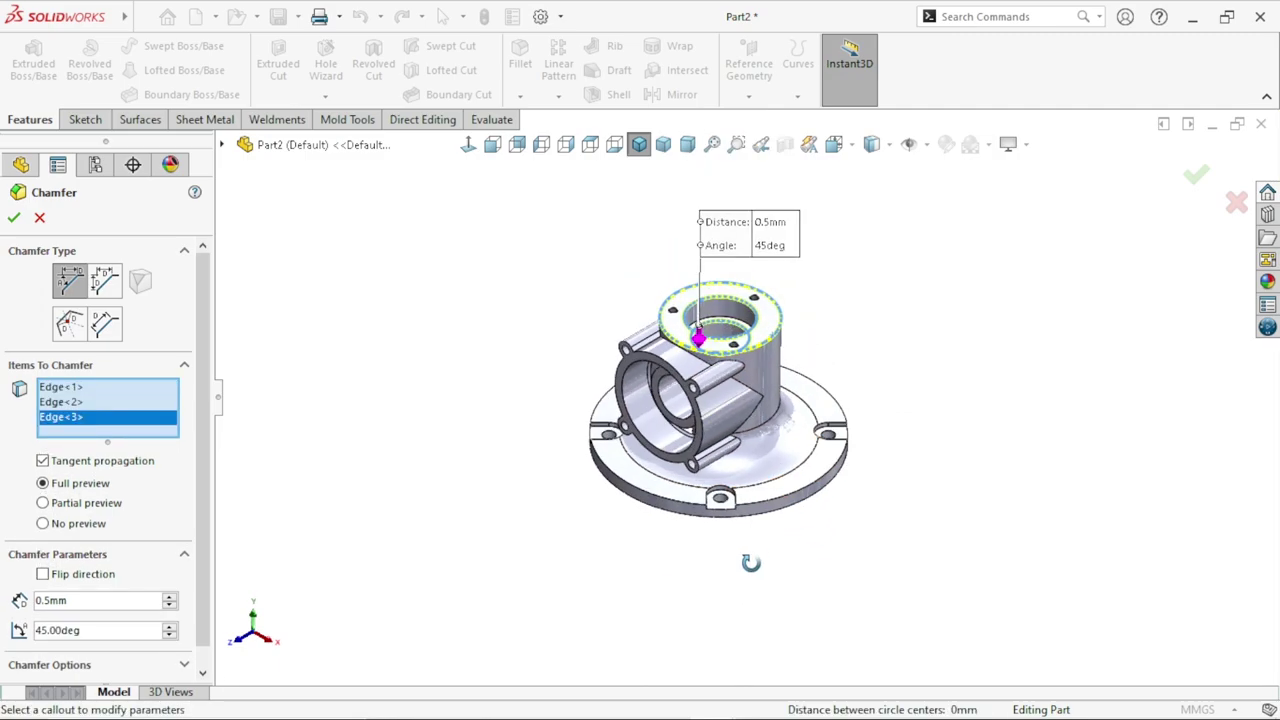
pyautogui.moveTo(749, 563); pyautogui.dragTo(786, 491, button='middle')
pyautogui.scroll(-2, 782, 490)
pyautogui.scroll(-2, 673, 455)
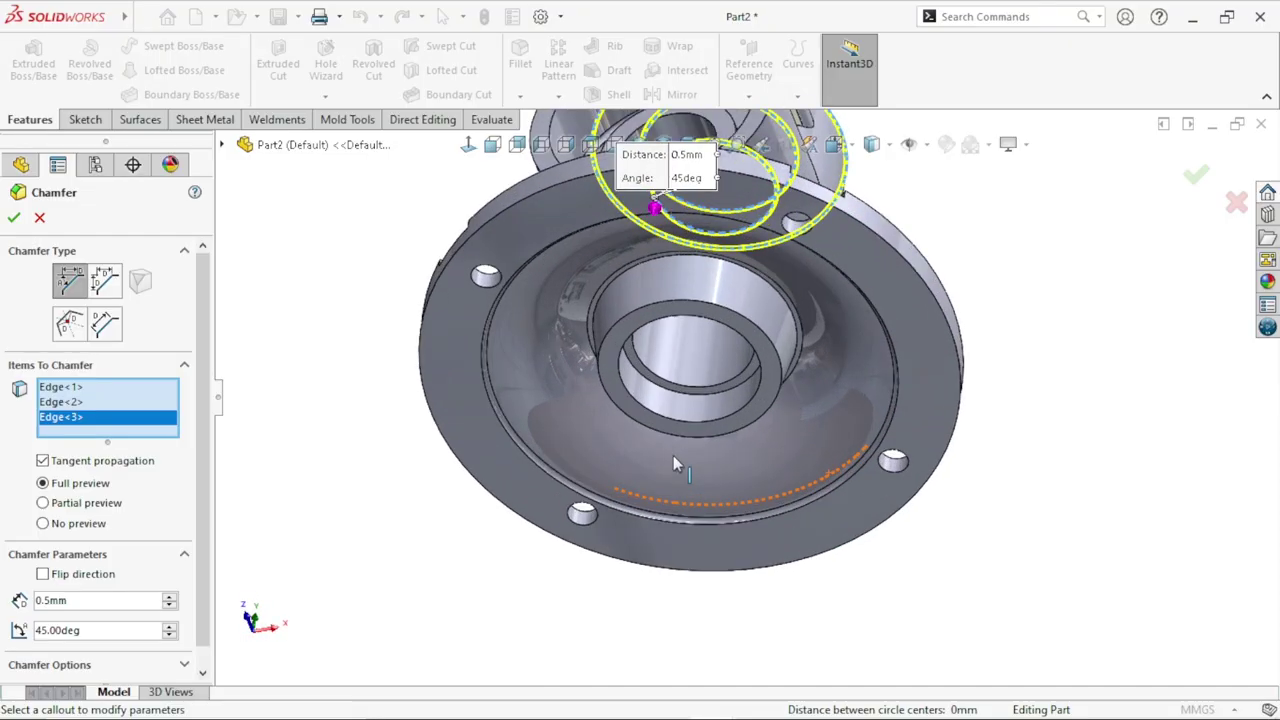
pyautogui.click(697, 393)
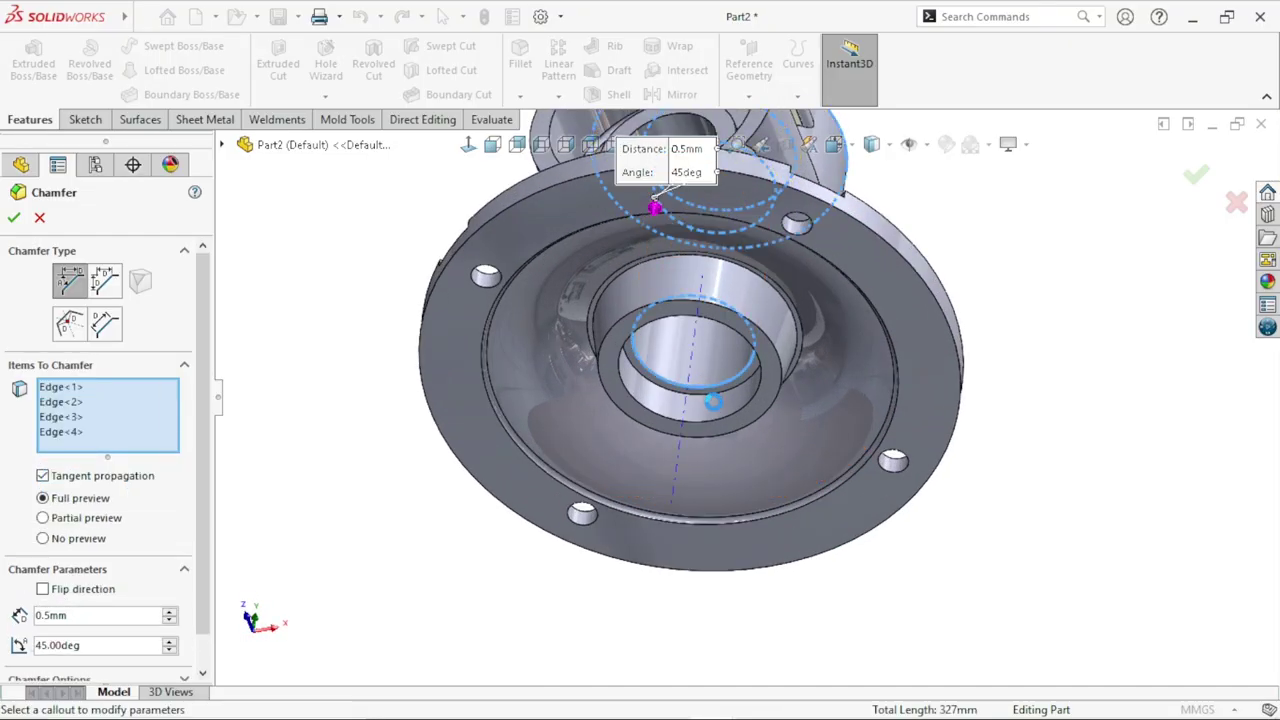
pyautogui.click(707, 425)
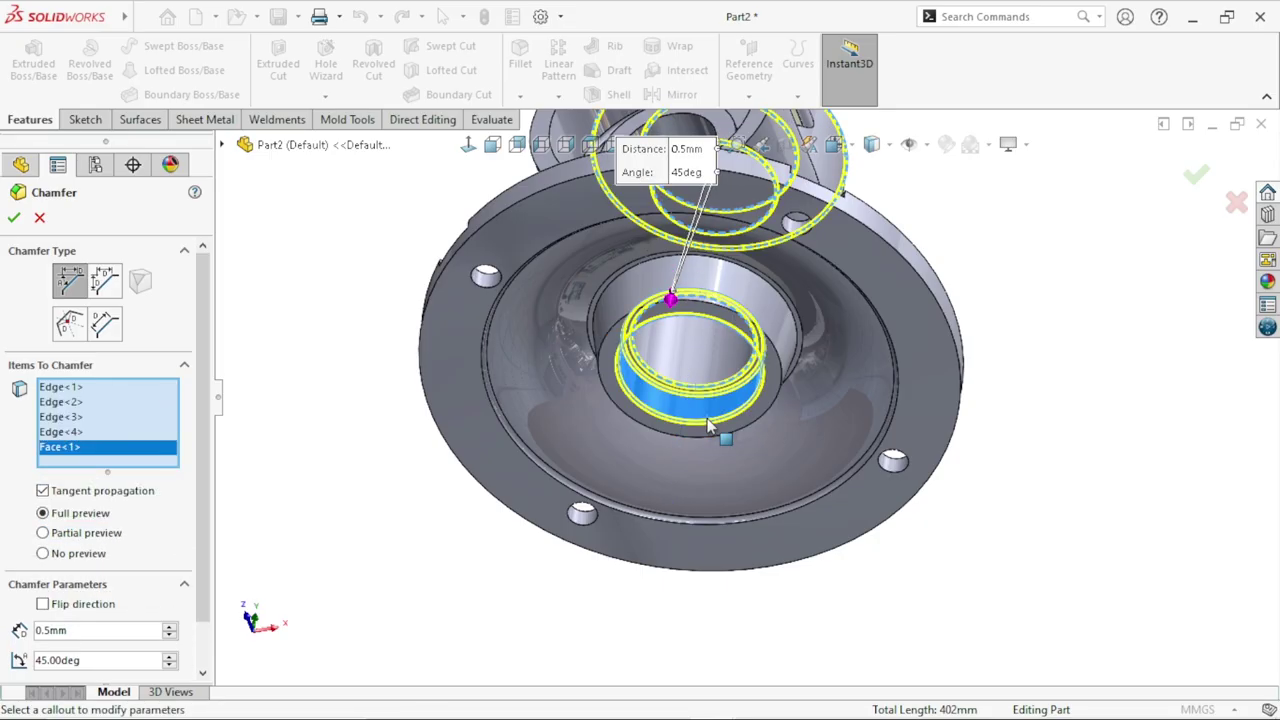
pyautogui.click(699, 432)
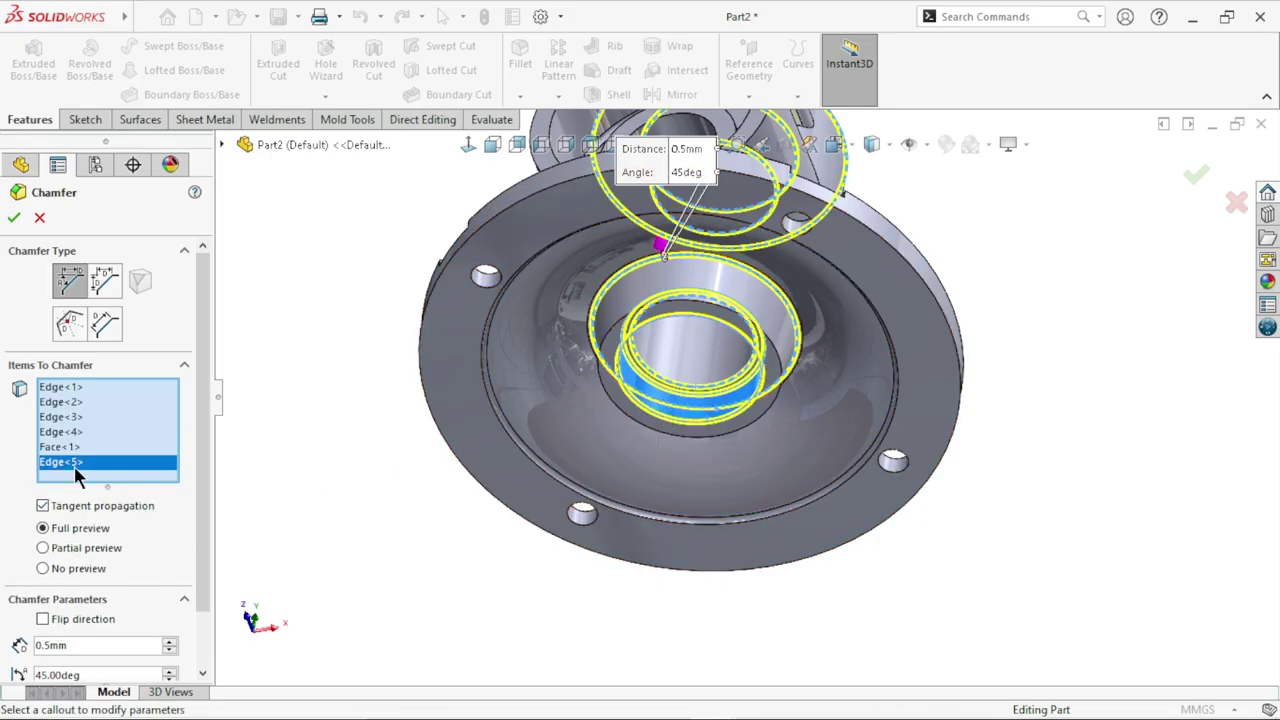
# Step: Remove the unwanted edge and the mistakenly picked face from the chamfer selection
pyautogui.rightClick(122, 464)
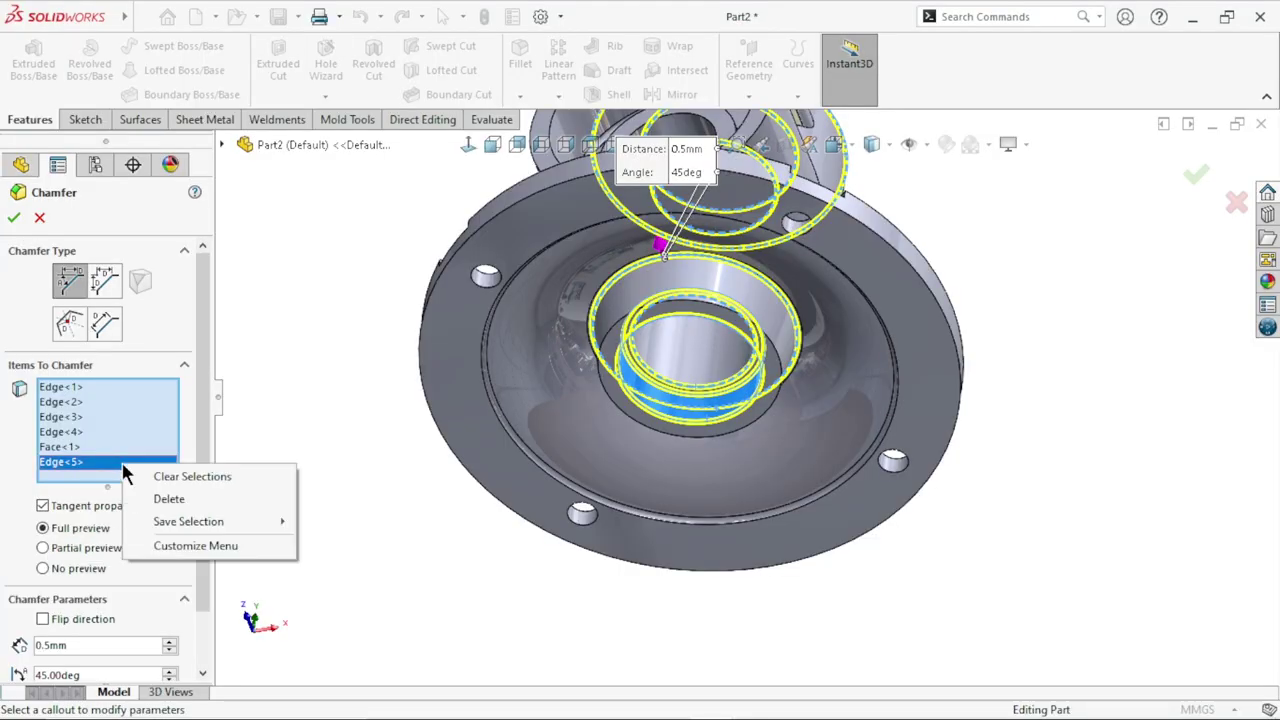
pyautogui.click(170, 499)
pyautogui.scroll(-3, 723, 408)
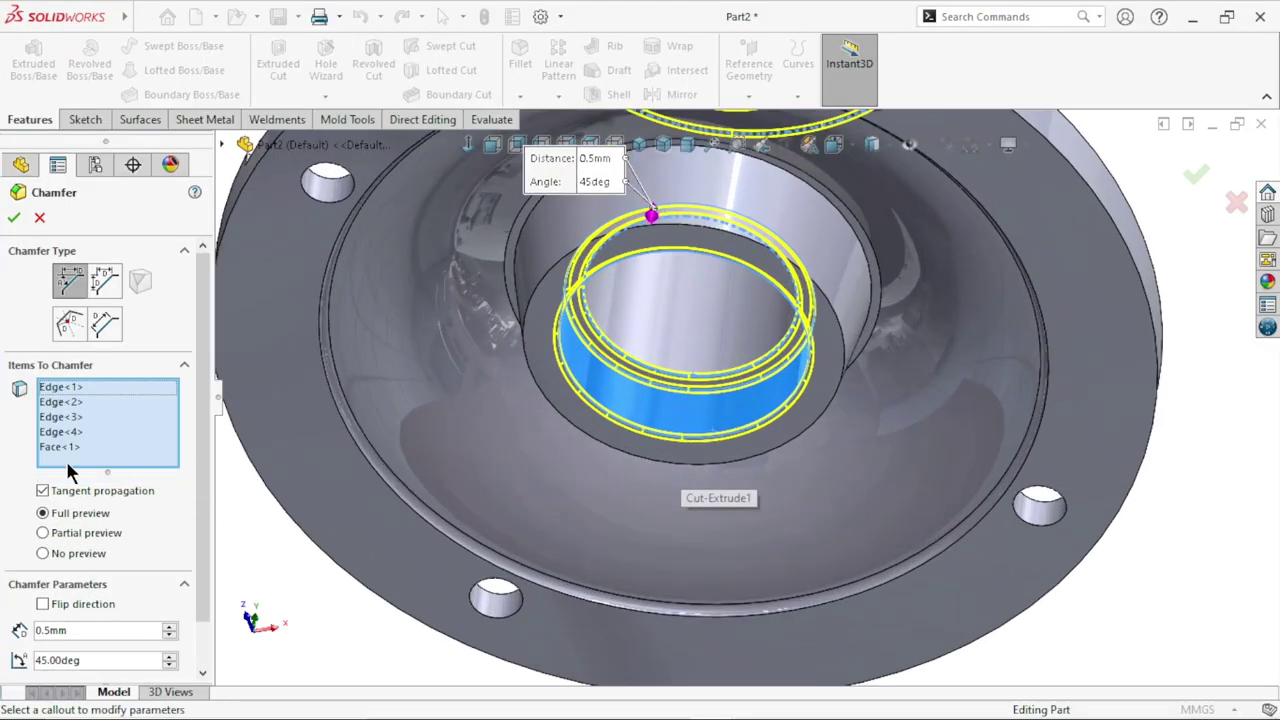
pyautogui.rightClick(82, 453)
pyautogui.click(120, 481)
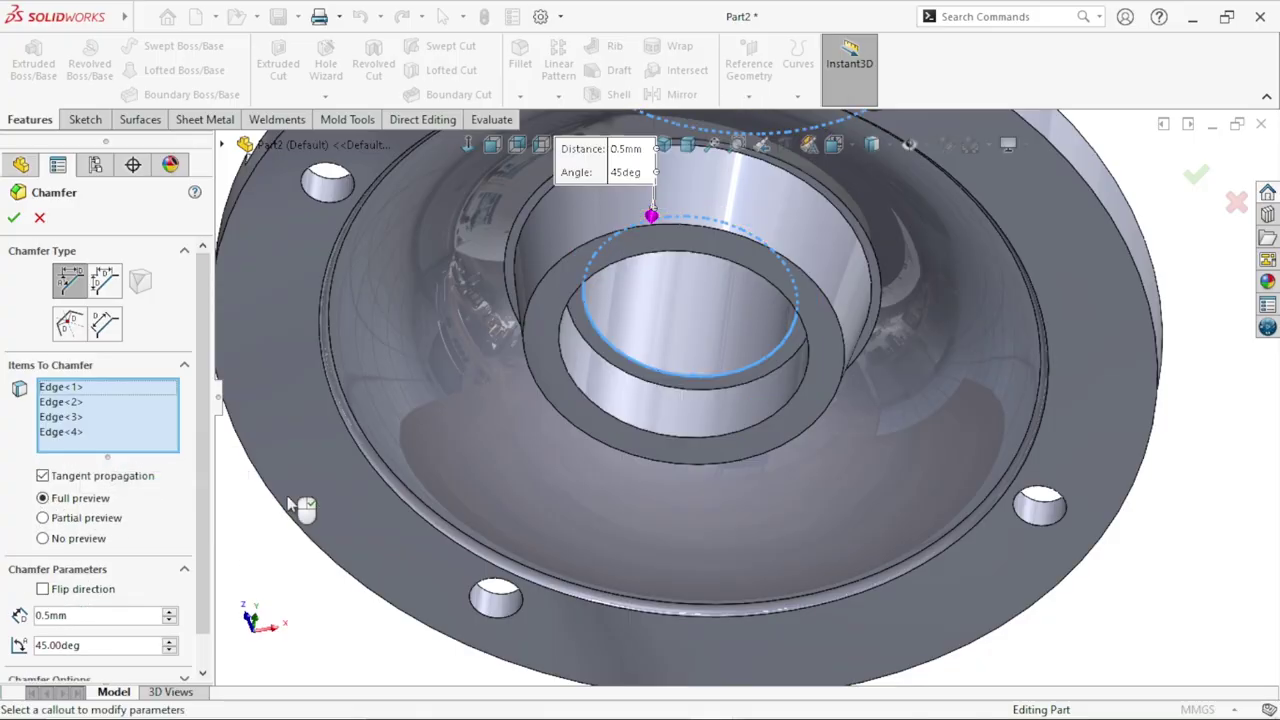
# Step: Add the counterbore edge and a bore ring edge, then accept the chamfer on seven edges
pyautogui.click(678, 441)
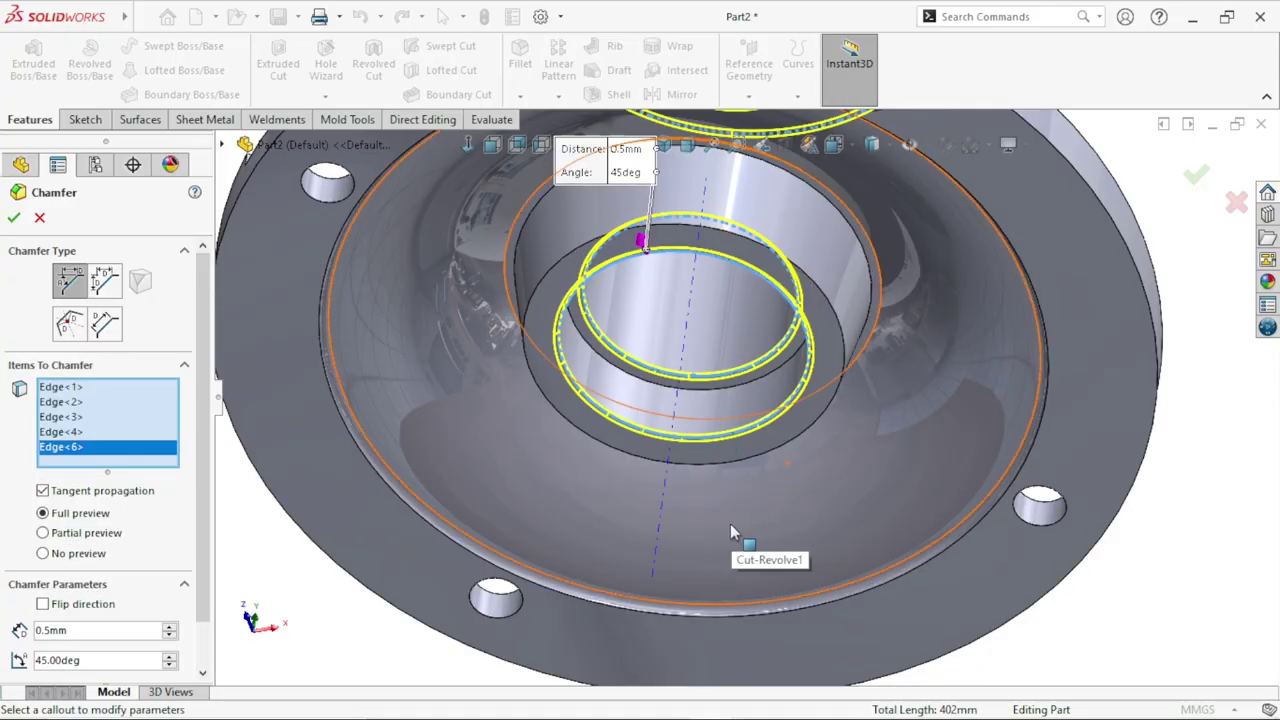
pyautogui.scroll(2, 740, 480)
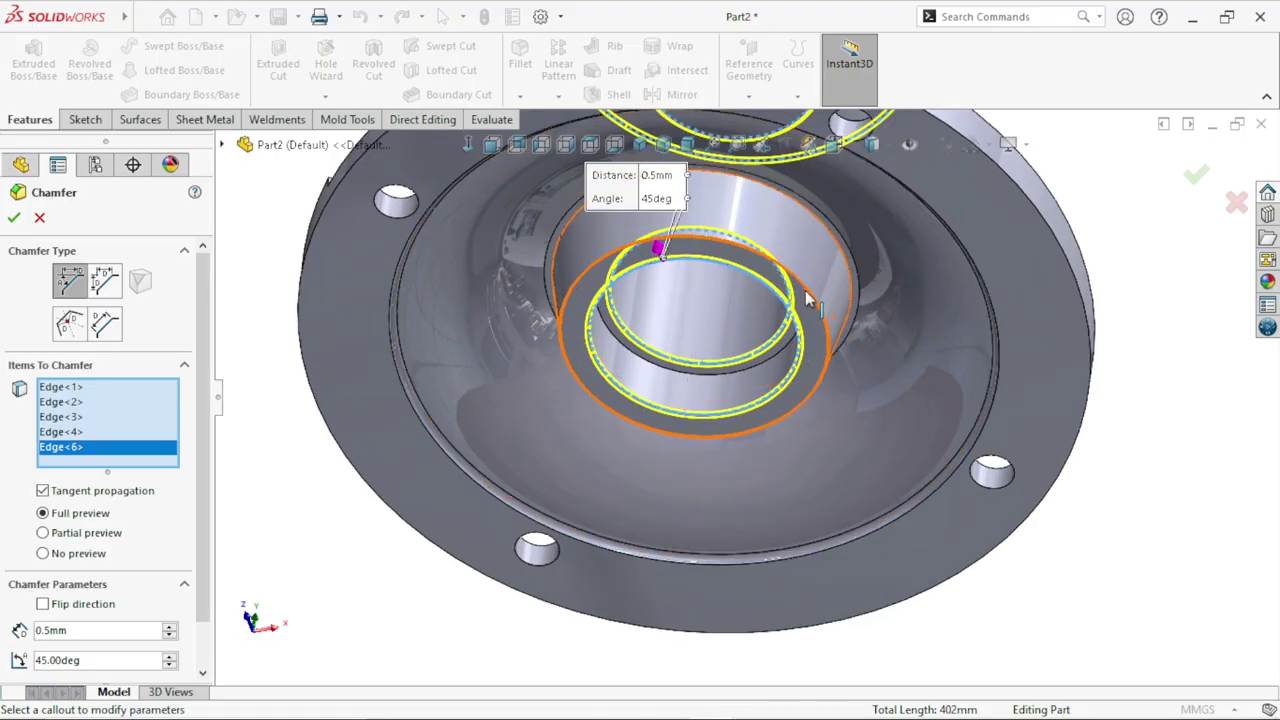
pyautogui.click(812, 298)
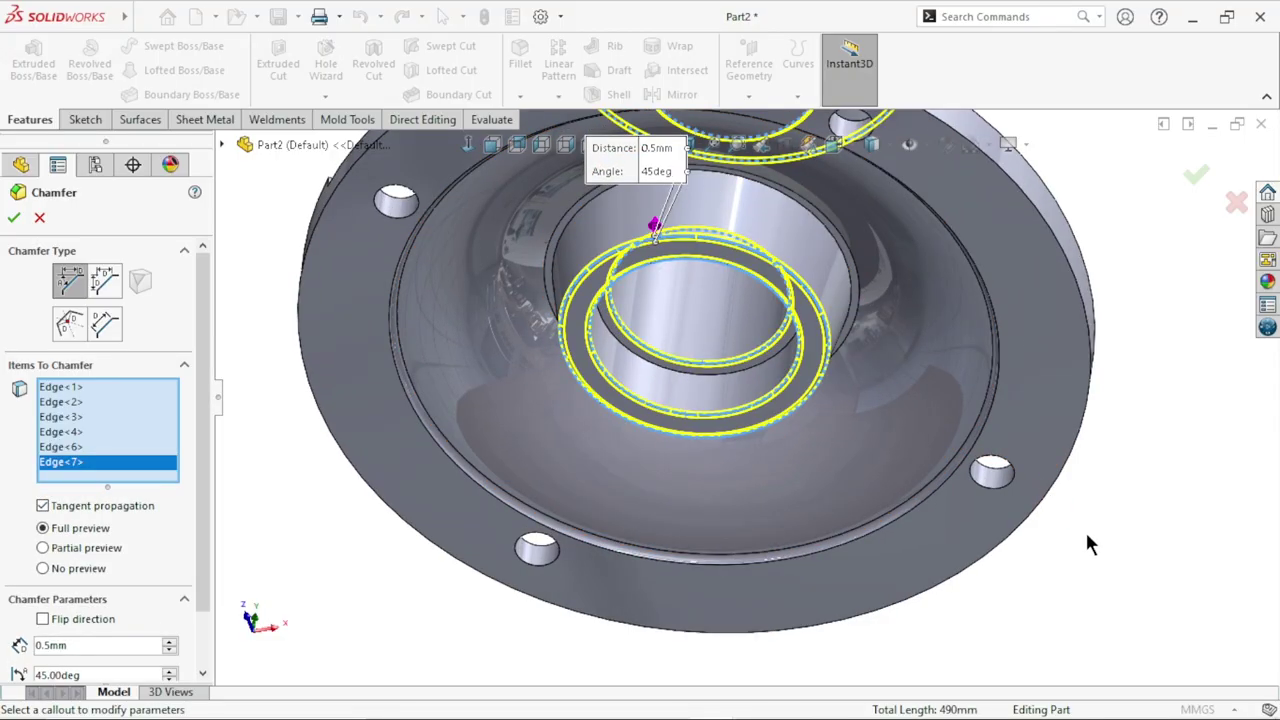
pyautogui.scroll(3, 837, 586)
pyautogui.moveTo(800, 486)
pyautogui.mouseDown(button='middle')
pyautogui.moveTo(831, 303)
pyautogui.moveTo(760, 529)
pyautogui.mouseUp(button='middle')
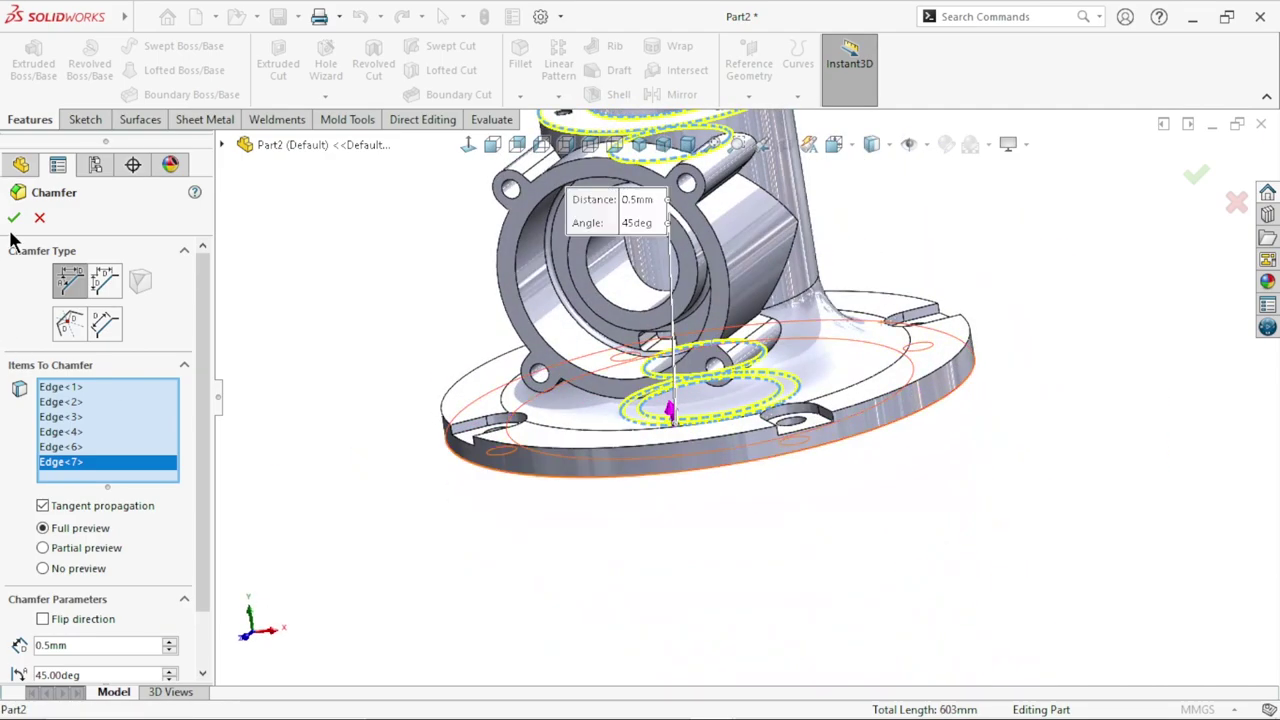
pyautogui.press('Return')
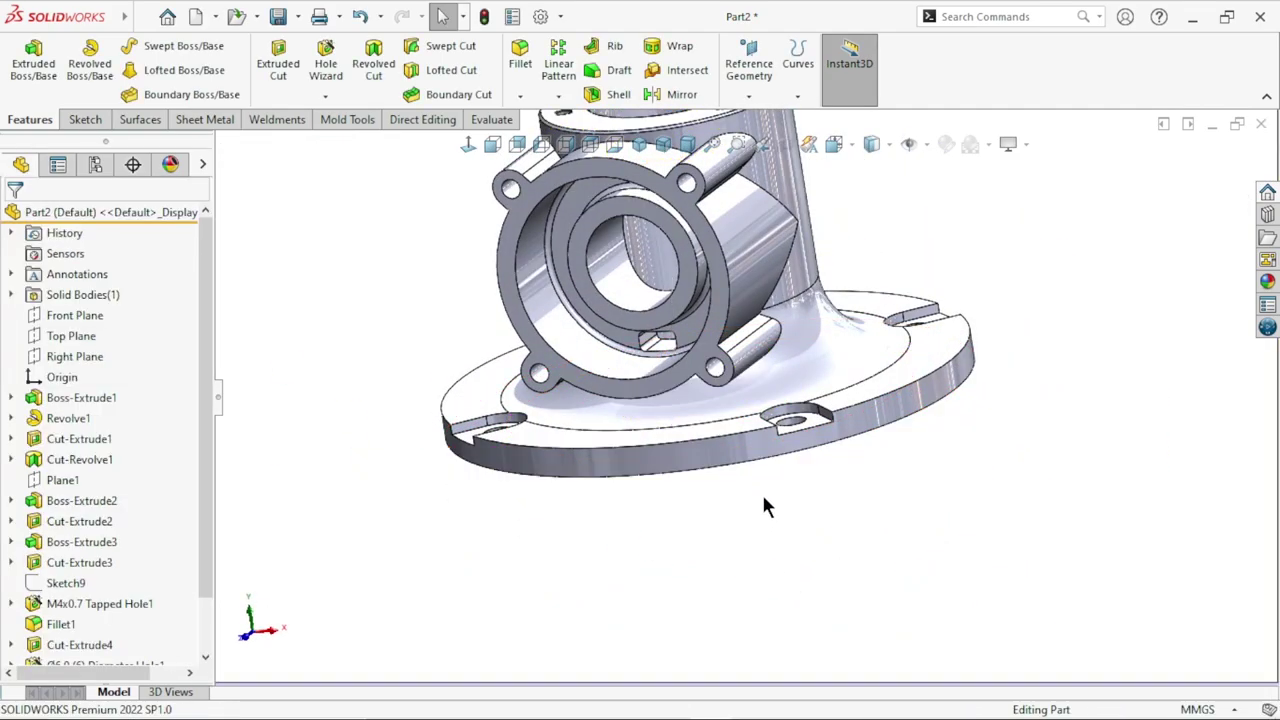
# Step: Fit the whole part in view and orbit around the flange underside back to isometric
pyautogui.hotkey('ctrl', '7')
pyautogui.scroll(-3, 747, 332)
pyautogui.moveTo(780, 330)
pyautogui.mouseDown(button='middle')
pyautogui.moveTo(816, 199)
pyautogui.moveTo(808, 144)
pyautogui.mouseUp(button='middle')
pyautogui.moveTo(777, 310)
pyautogui.mouseDown(button='middle')
pyautogui.moveTo(790, 338)
pyautogui.moveTo(780, 380)
pyautogui.mouseUp(button='middle')
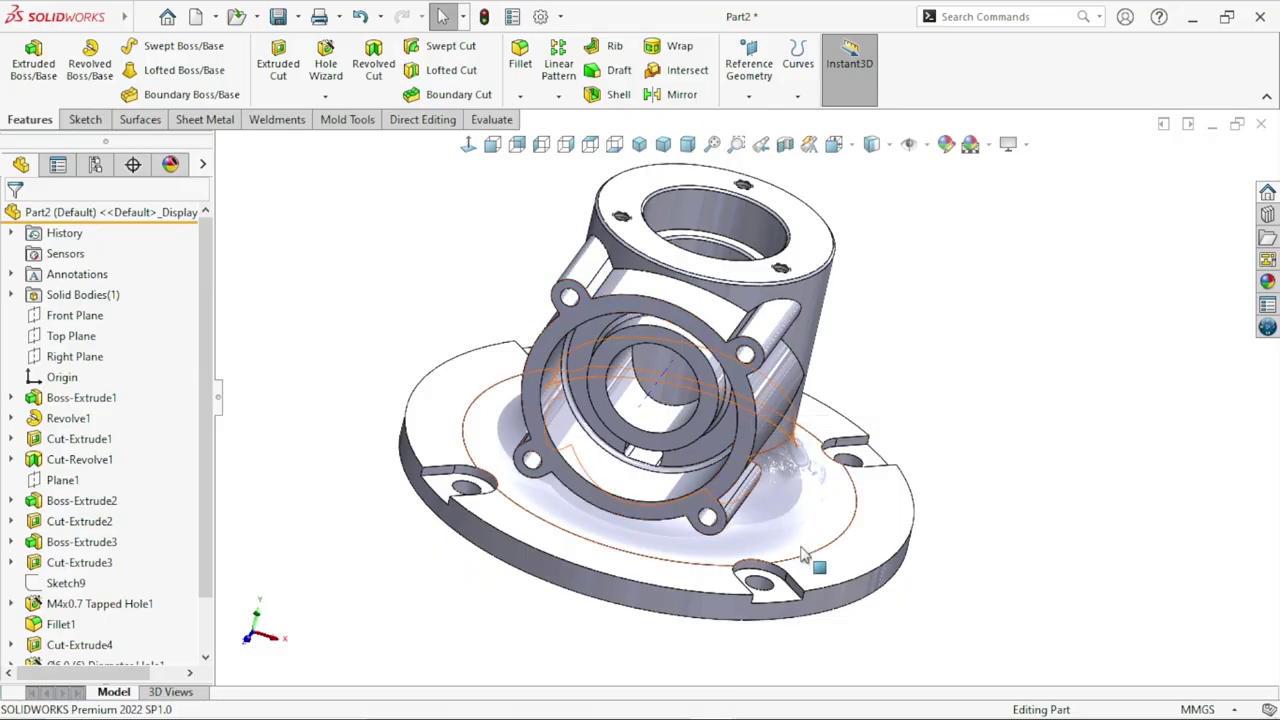
pyautogui.scroll(2, 748, 396)
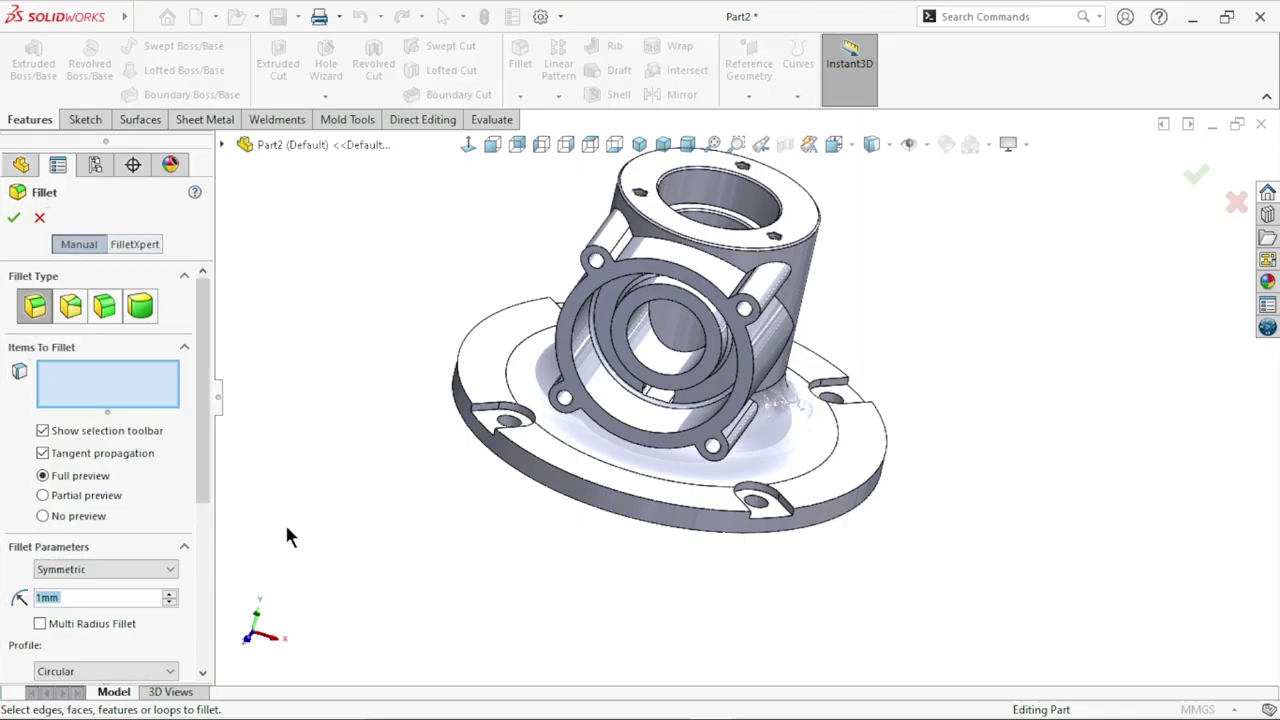
# Step: Pick four boss-to-housing edges for the 1 mm fillet
pyautogui.scroll(-4, 700, 285)
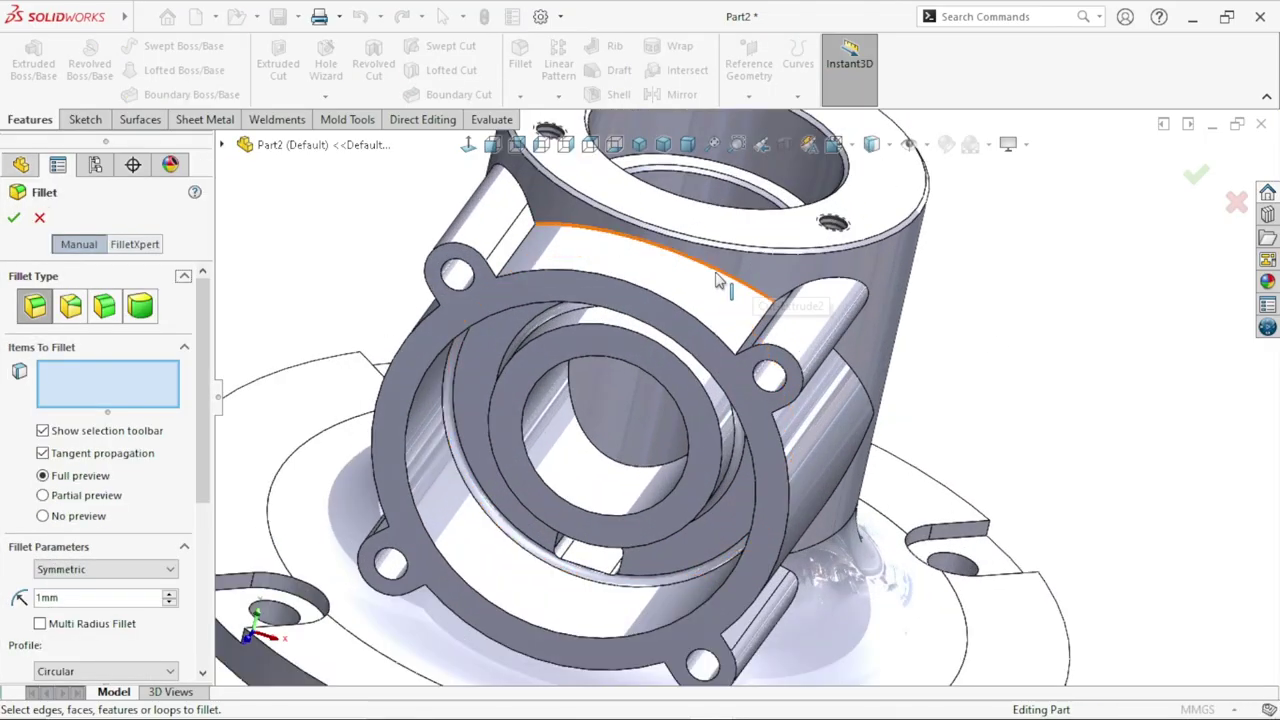
pyautogui.click(873, 291)
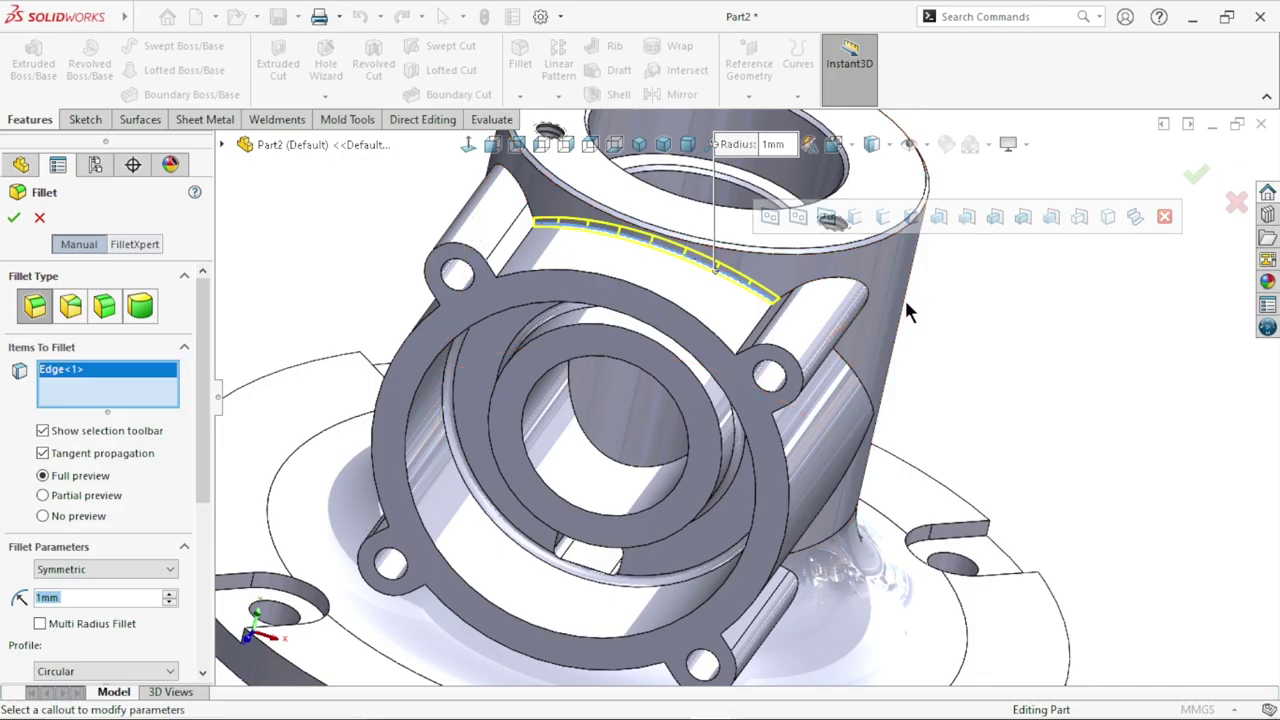
pyautogui.click(840, 290)
pyautogui.scroll(-2, 758, 333)
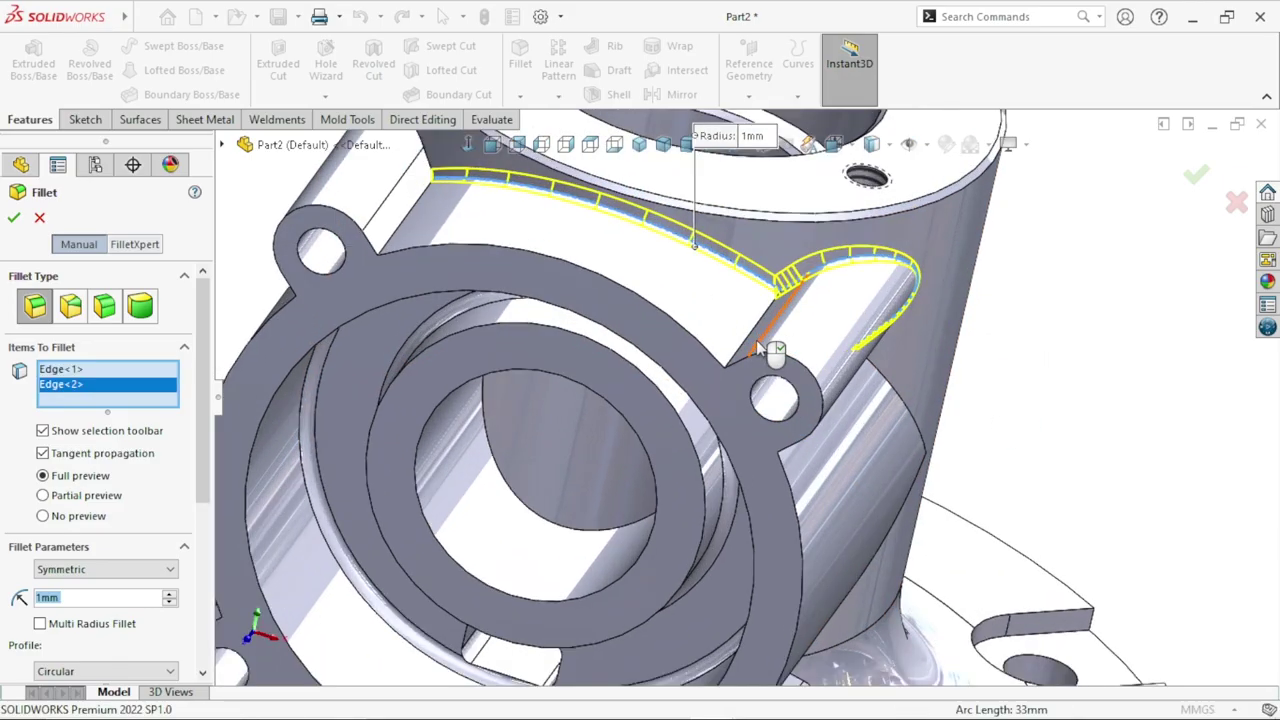
pyautogui.scroll(-2, 755, 333)
pyautogui.click(760, 334)
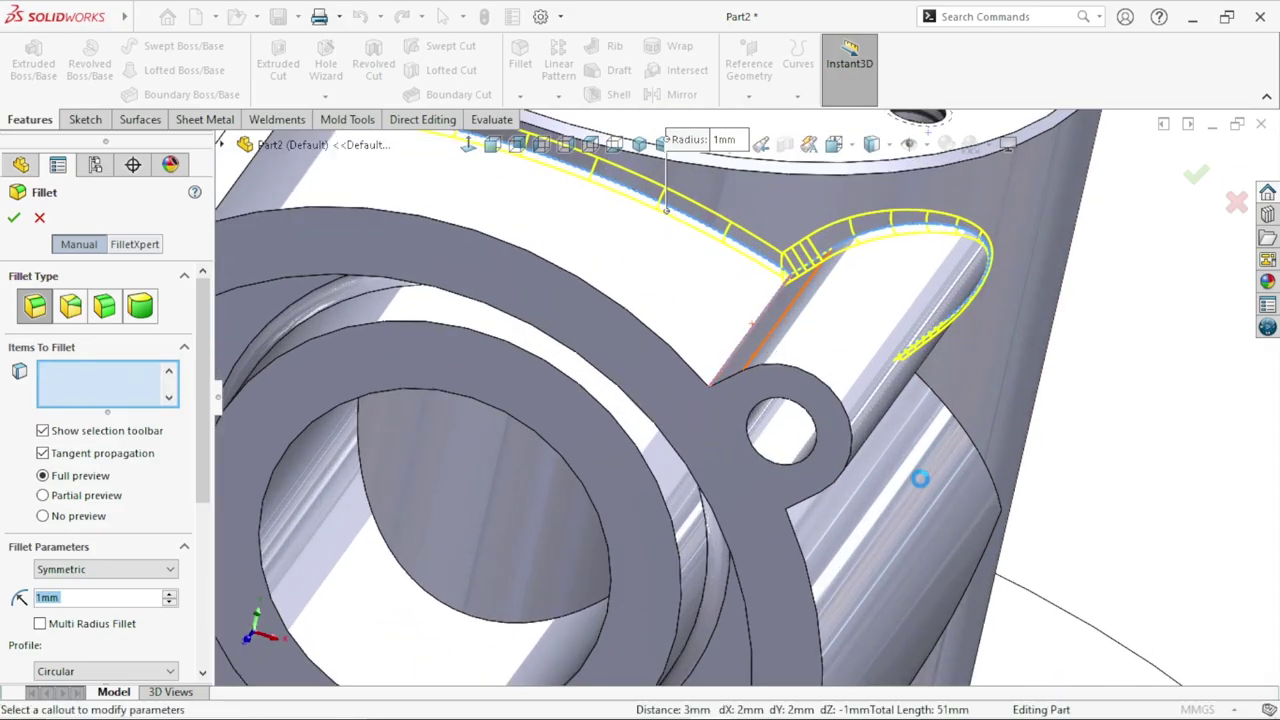
pyautogui.moveTo(894, 523)
pyautogui.mouseDown(button='middle')
pyautogui.moveTo(835, 422)
pyautogui.moveTo(825, 428)
pyautogui.mouseUp(button='middle')
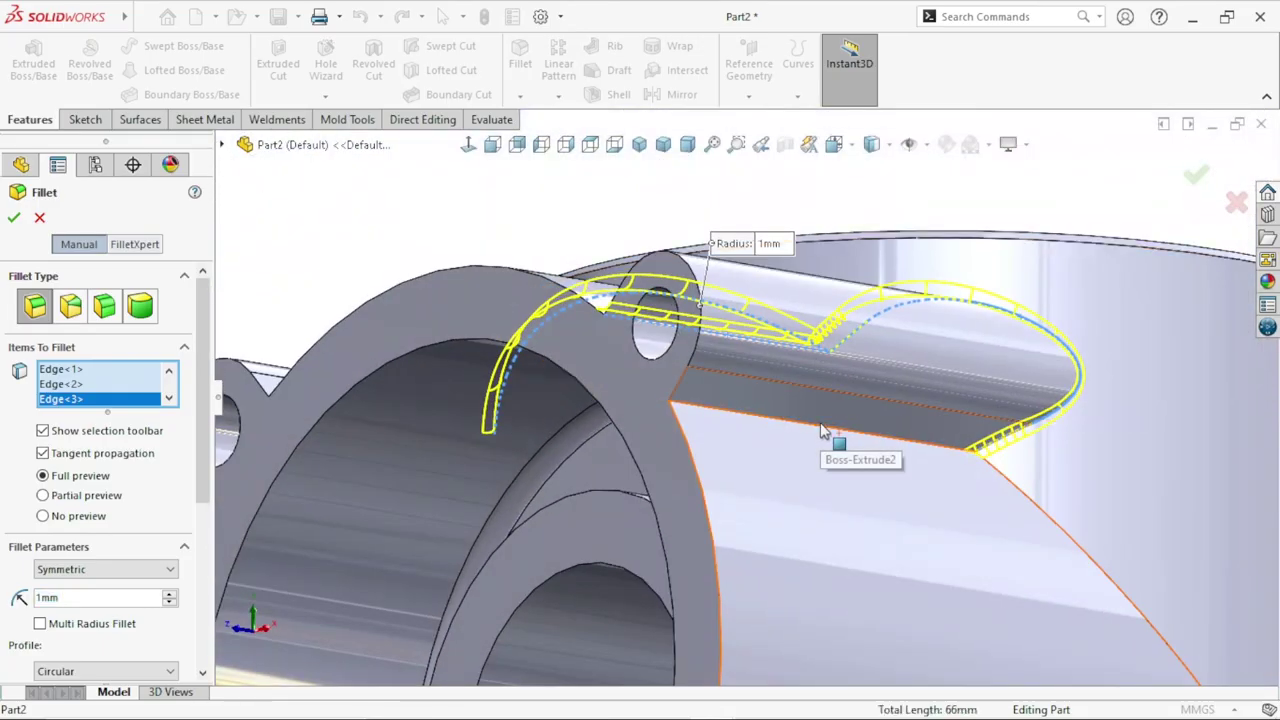
pyautogui.click(820, 435)
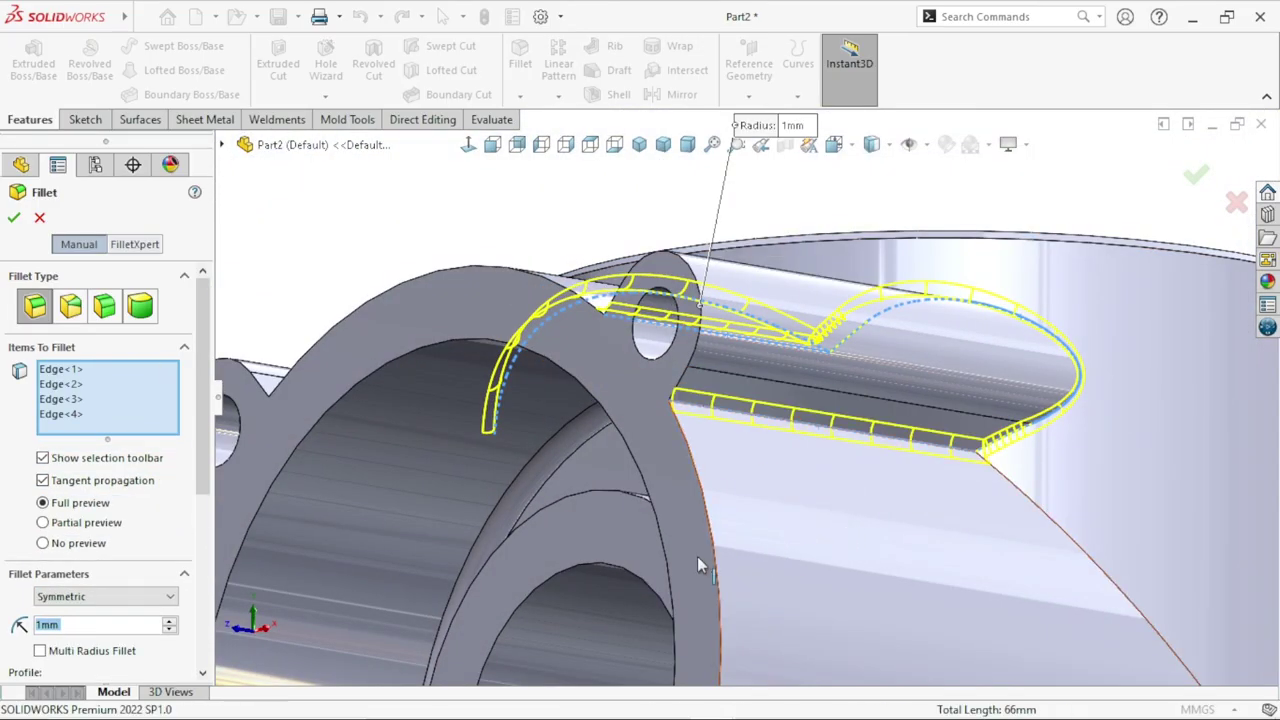
# Step: Add the whole edge loop around the side boss to the fillet with Select Loop
pyautogui.scroll(5, 1050, 535)
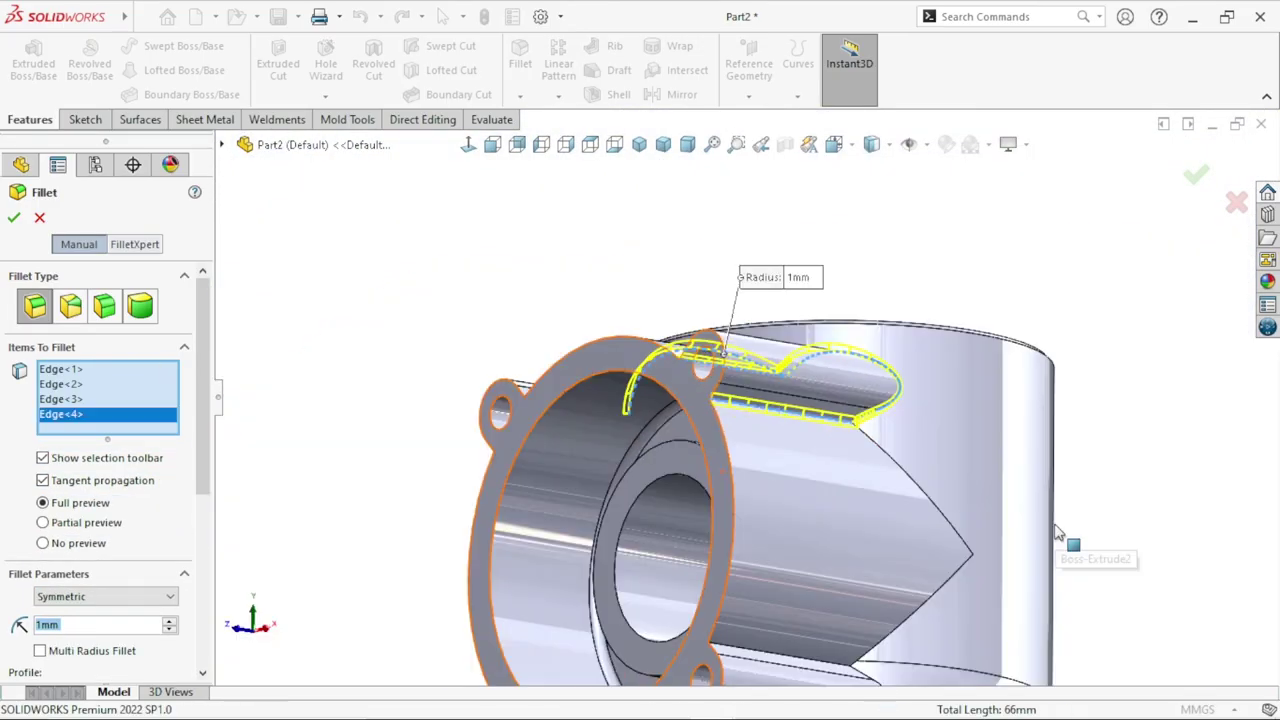
pyautogui.rightClick(935, 508)
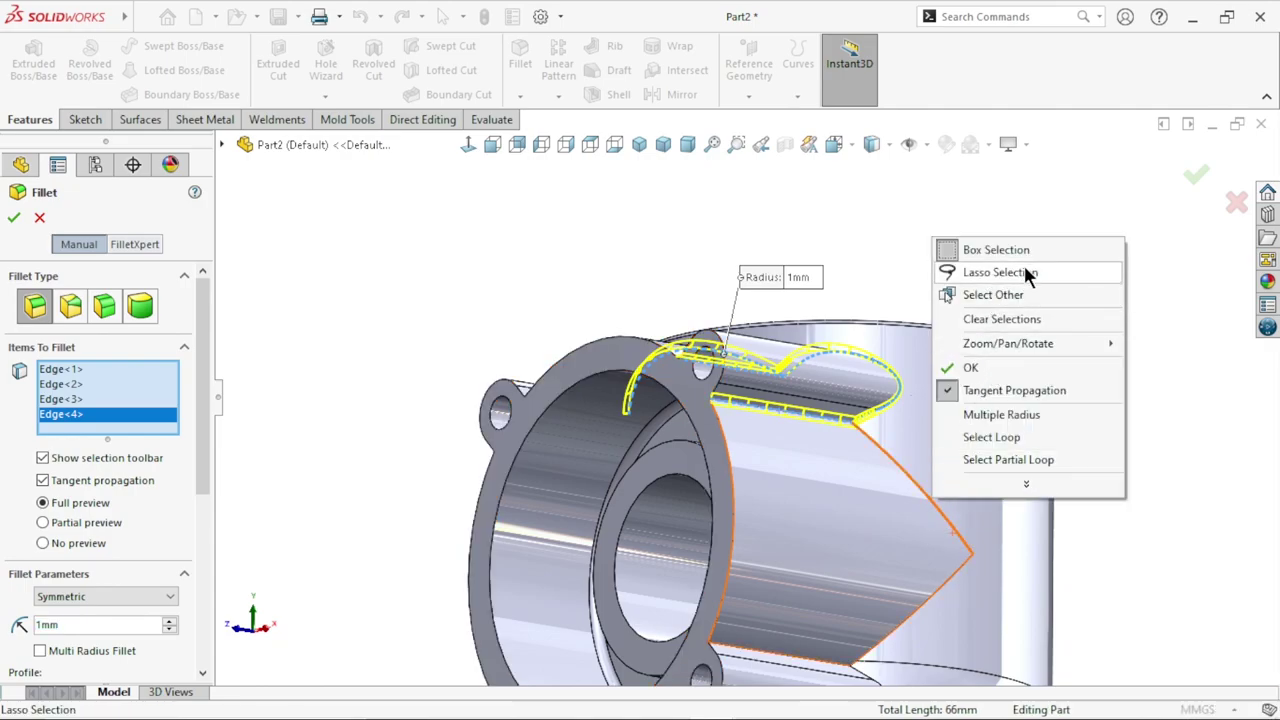
pyautogui.click(1022, 436)
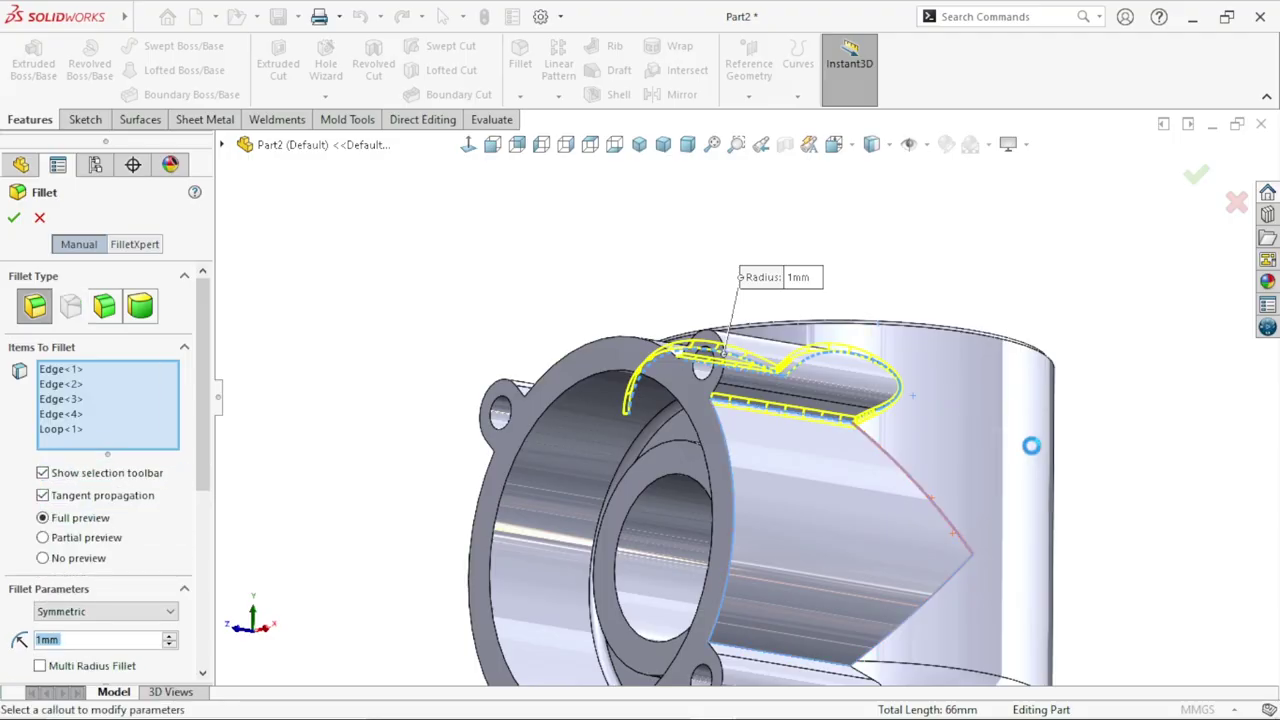
pyautogui.moveTo(867, 608)
pyautogui.mouseDown(button='middle')
pyautogui.moveTo(855, 565)
pyautogui.moveTo(831, 631)
pyautogui.moveTo(790, 450)
pyautogui.mouseUp(button='middle')
pyautogui.scroll(-5, 727, 418)
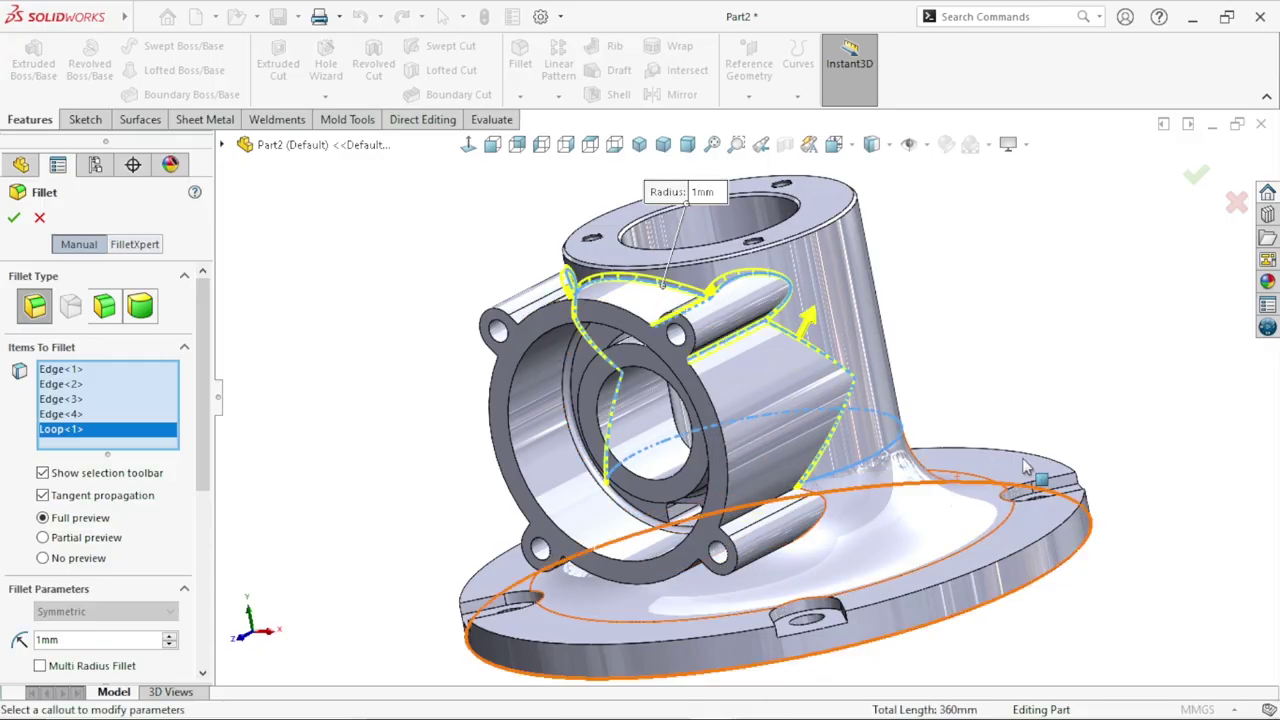
# Step: Add boss edges 5 through 8 on the underside to the 1 mm fillet
pyautogui.moveTo(1073, 404)
pyautogui.mouseDown(button='middle')
pyautogui.moveTo(1027, 354)
pyautogui.moveTo(1148, 444)
pyautogui.moveTo(1143, 429)
pyautogui.mouseUp(button='middle')
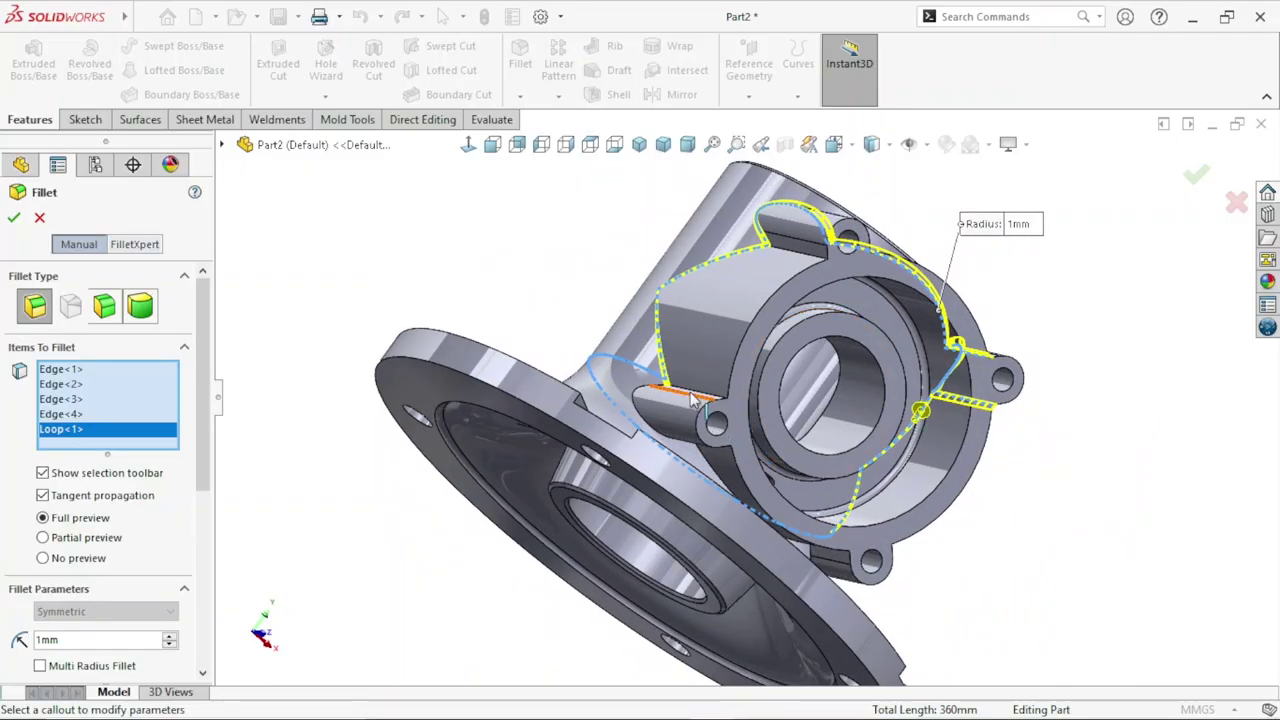
pyautogui.scroll(-5, 736, 403)
pyautogui.click(736, 393)
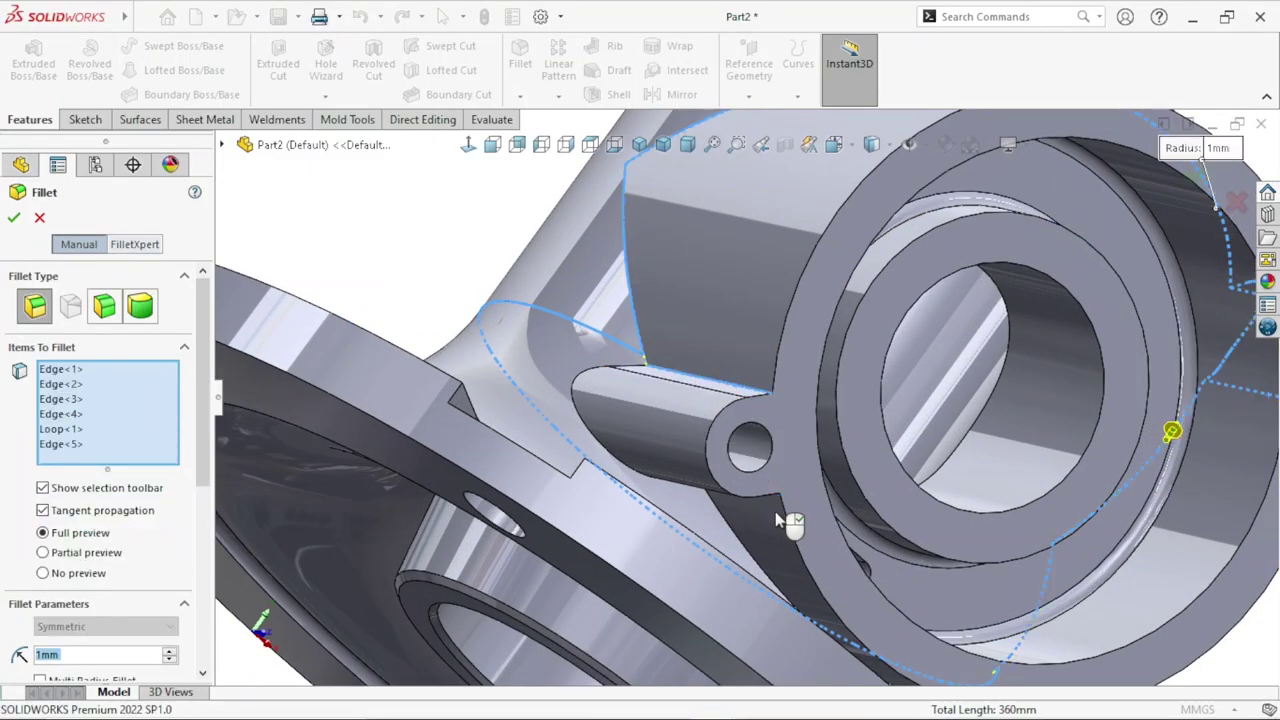
pyautogui.moveTo(786, 520)
pyautogui.mouseDown(button='middle')
pyautogui.moveTo(757, 449)
pyautogui.moveTo(714, 422)
pyautogui.mouseUp(button='middle')
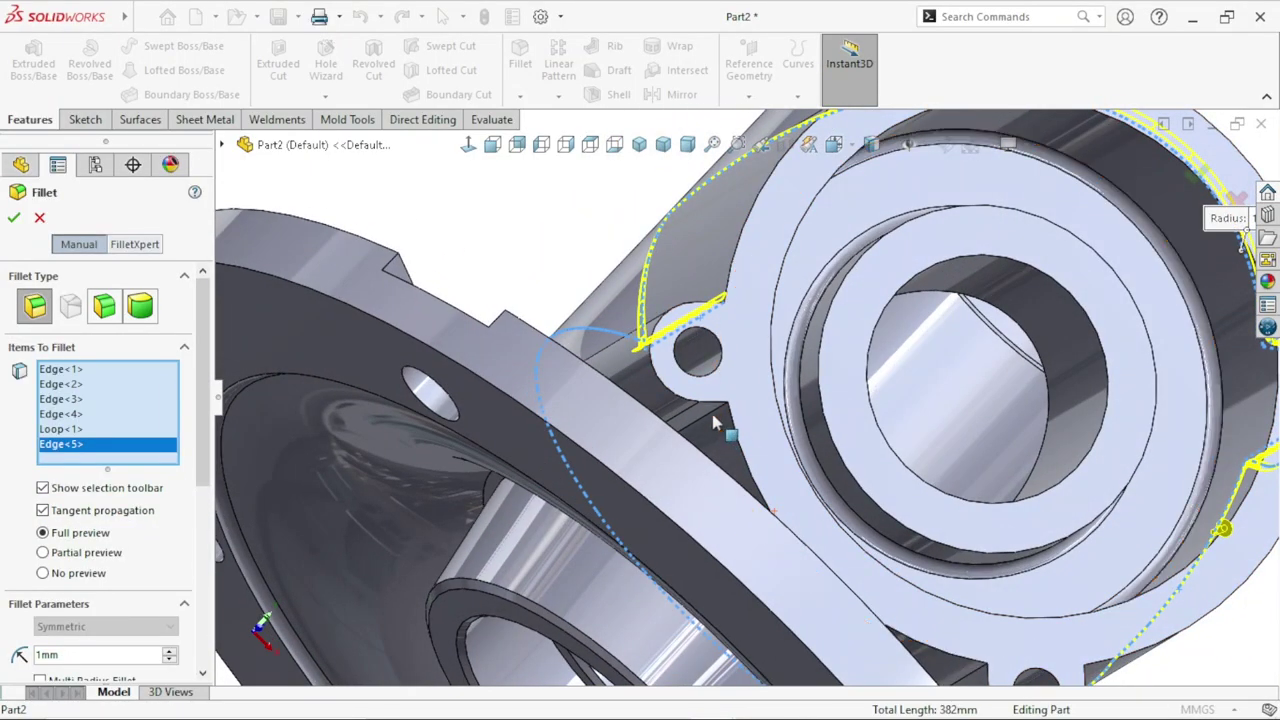
pyautogui.click(710, 422)
pyautogui.scroll(5, 751, 491)
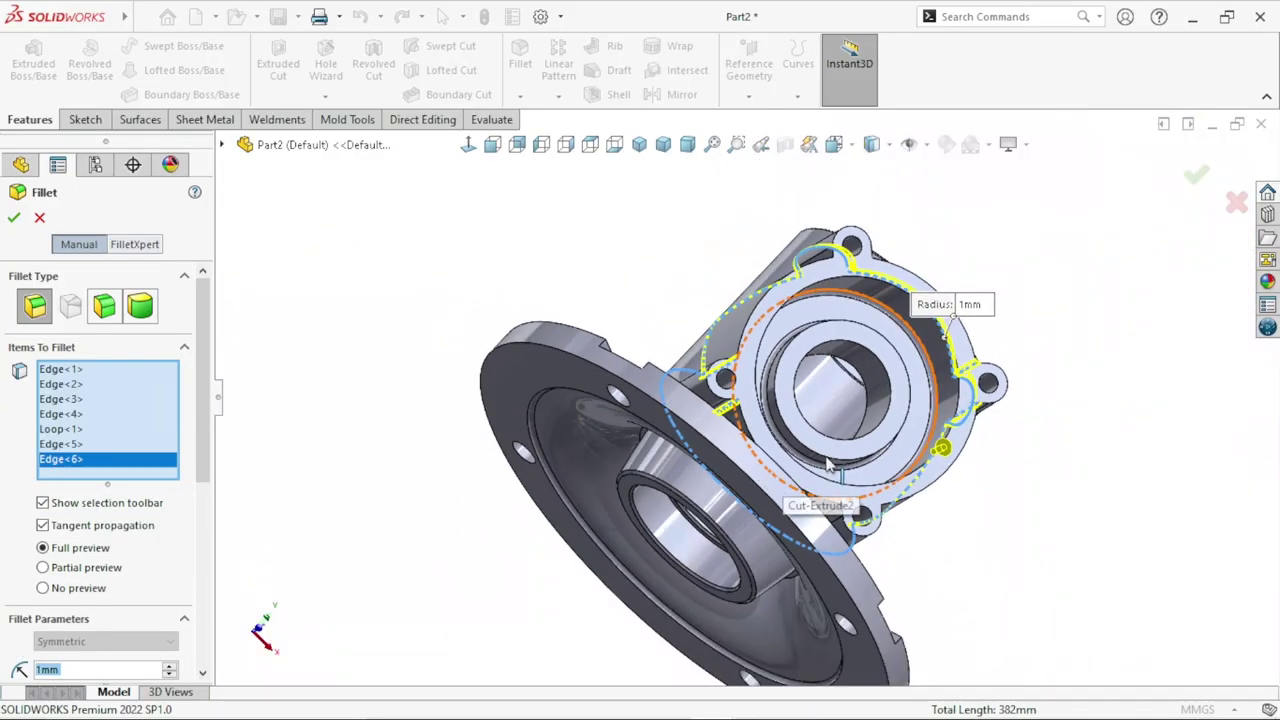
pyautogui.moveTo(751, 491)
pyautogui.mouseDown(button='middle')
pyautogui.moveTo(775, 515)
pyautogui.moveTo(800, 503)
pyautogui.mouseUp(button='middle')
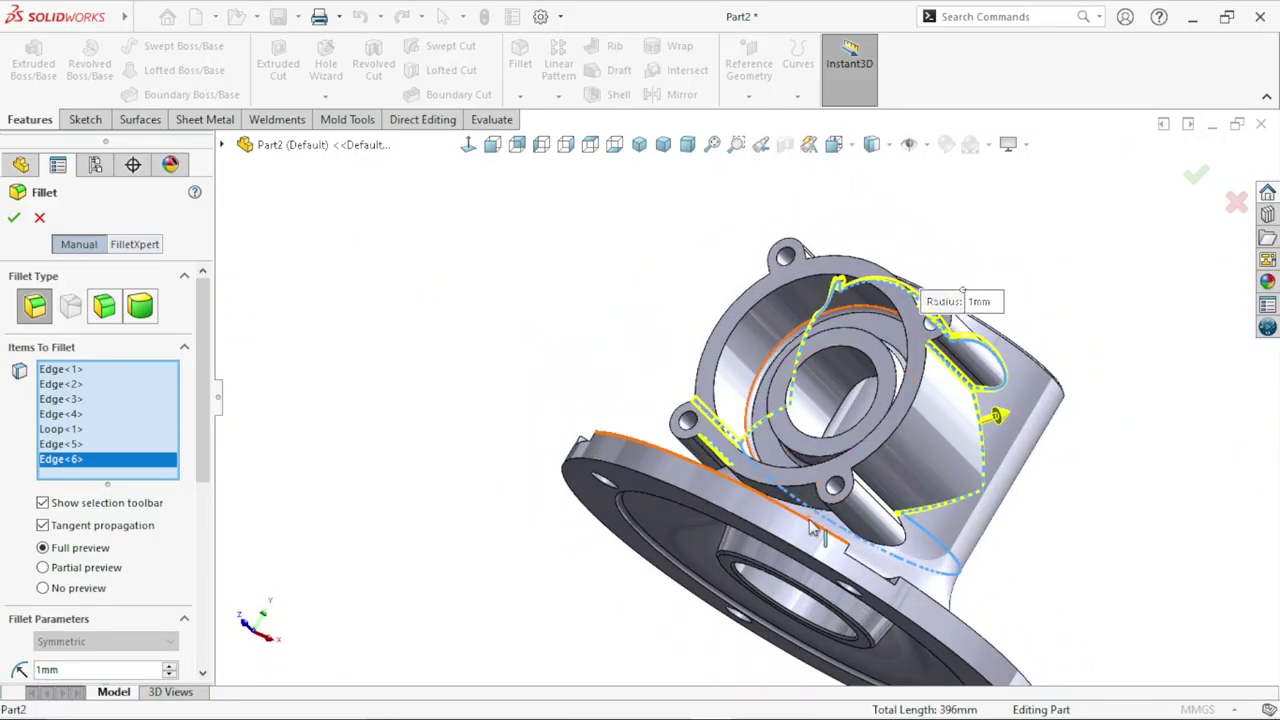
pyautogui.scroll(-5, 805, 500)
pyautogui.click(832, 474)
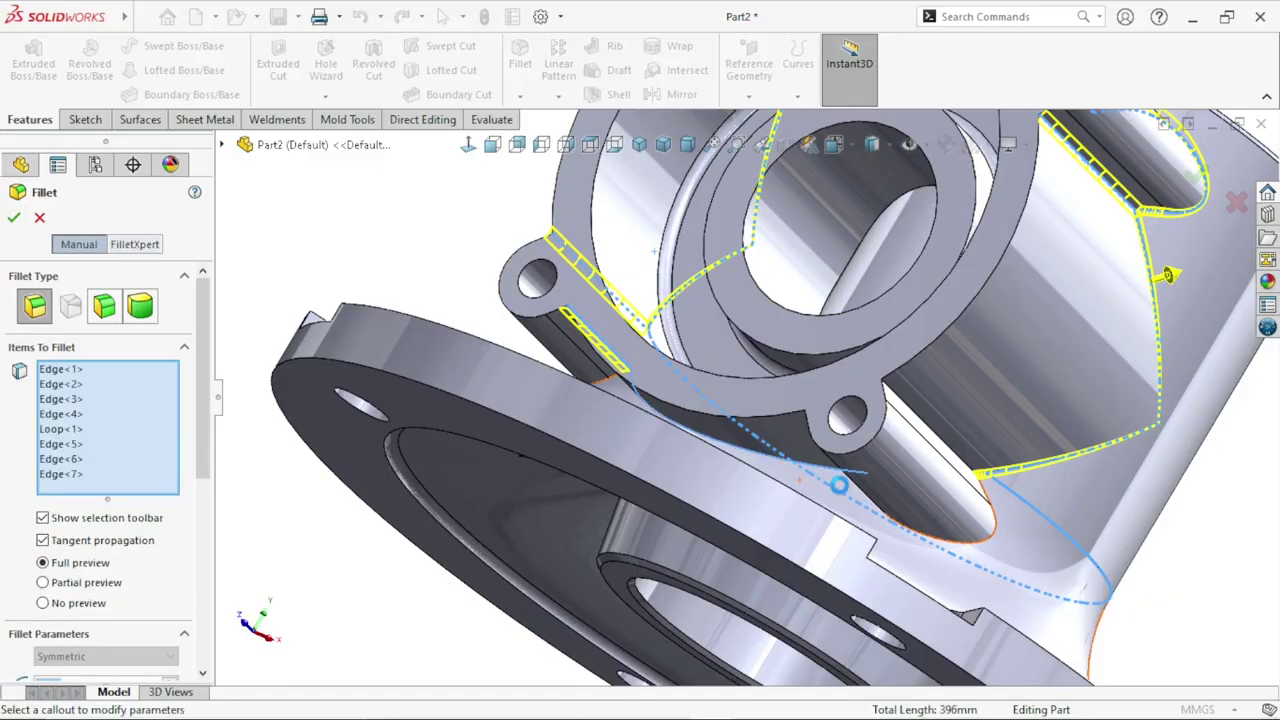
pyautogui.click(940, 449)
# Step: Add the ninth and tenth boss edges and apply the 1 mm fillet
pyautogui.moveTo(1020, 534); pyautogui.dragTo(1017, 520, button='middle')
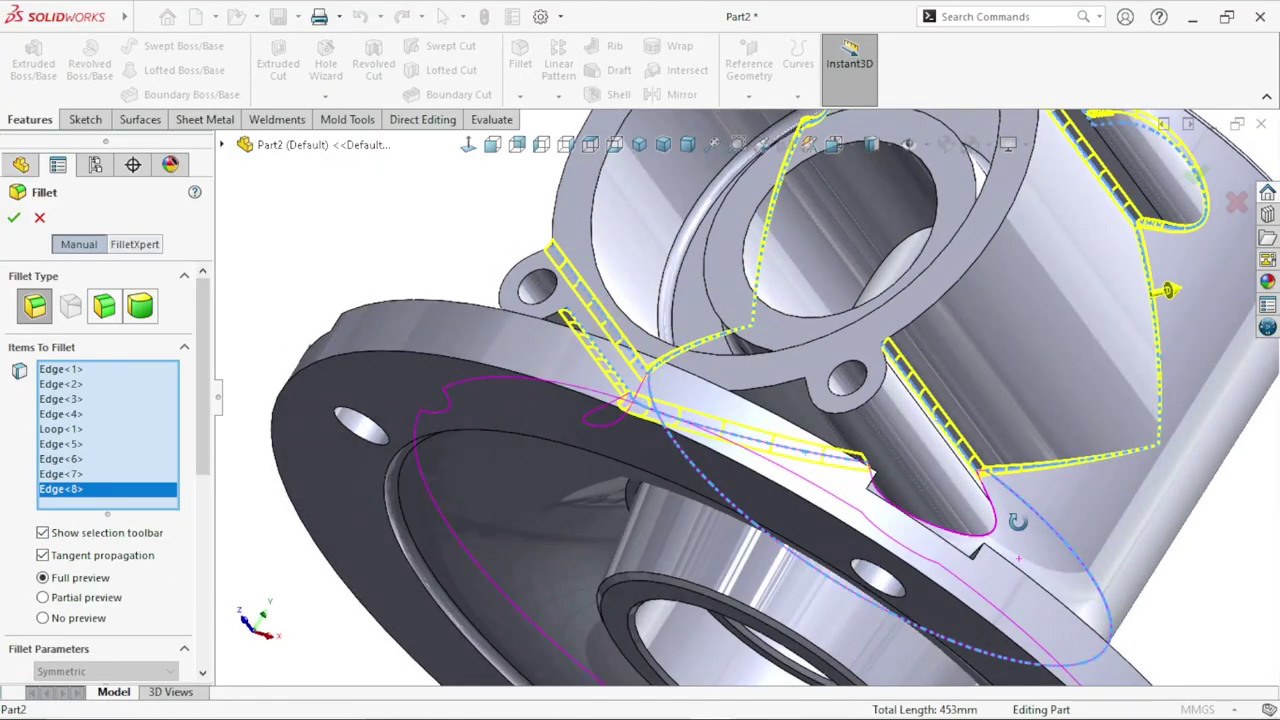
pyautogui.click(985, 540)
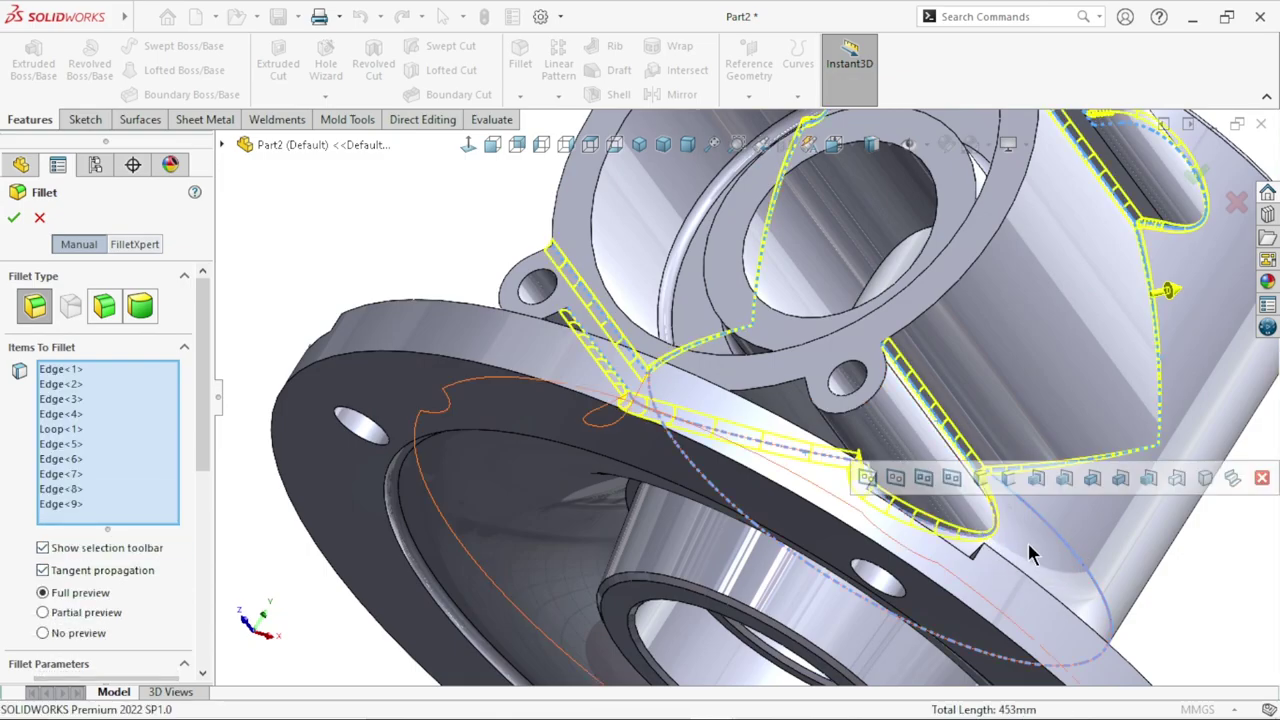
pyautogui.press('f')
pyautogui.moveTo(875, 296)
pyautogui.mouseDown(button='middle')
pyautogui.moveTo(936, 586)
pyautogui.moveTo(966, 551)
pyautogui.mouseUp(button='middle')
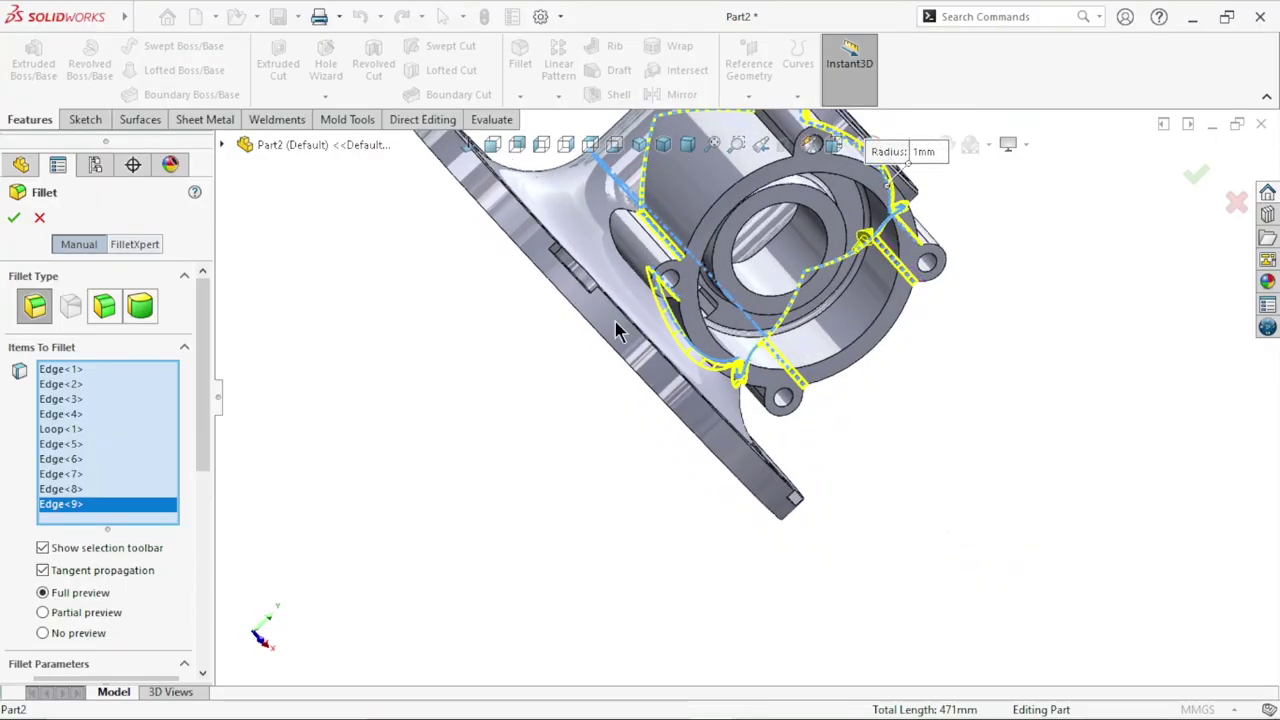
pyautogui.scroll(-5, 621, 252)
pyautogui.click(635, 211)
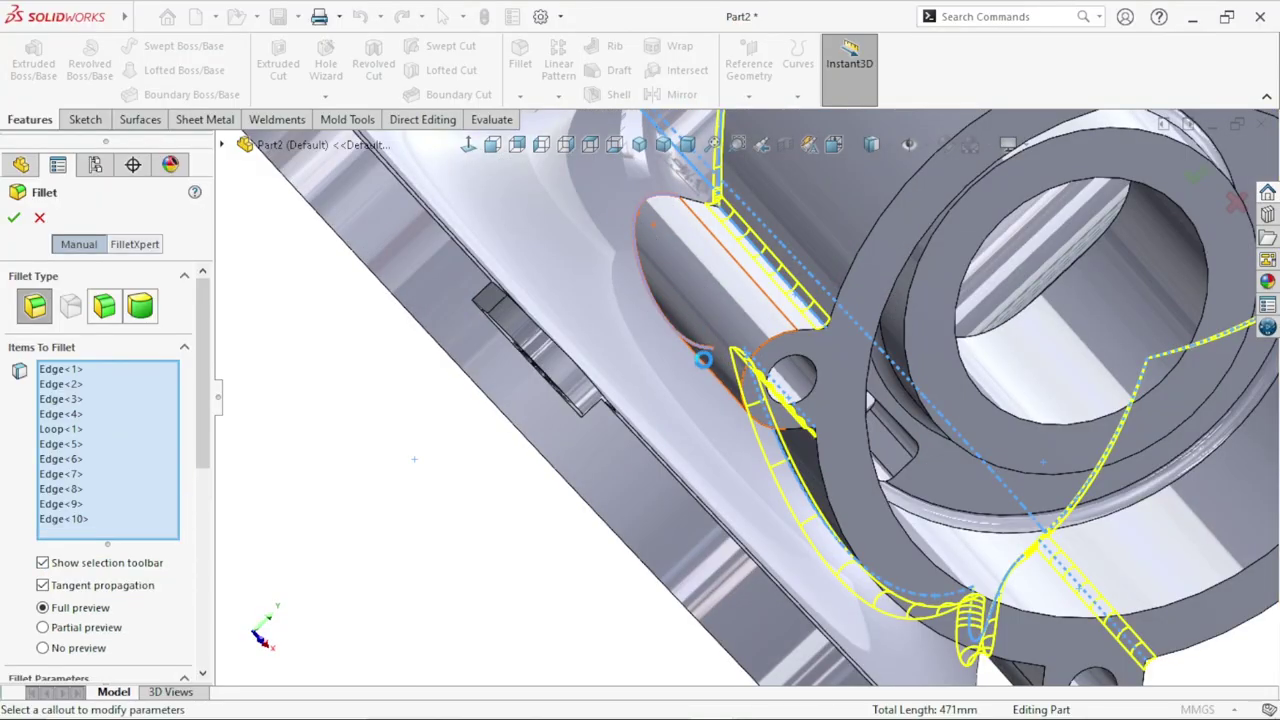
pyautogui.moveTo(733, 420); pyautogui.dragTo(614, 307, button='middle')
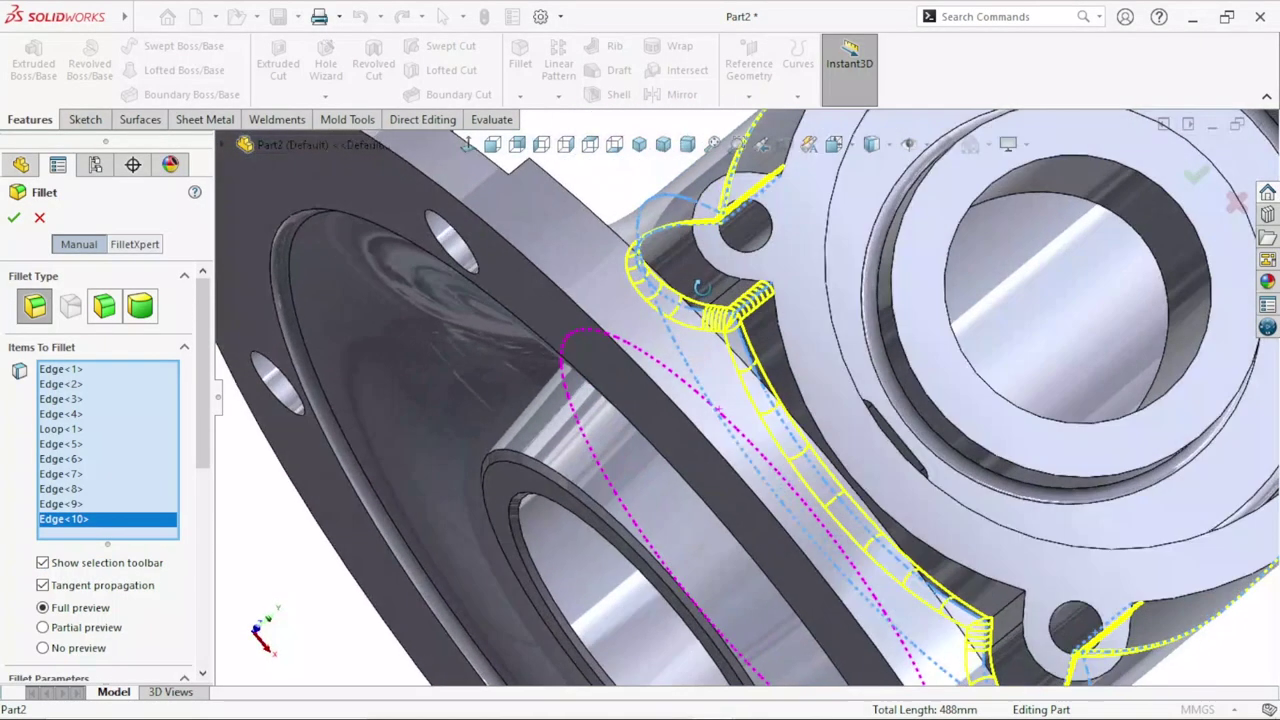
pyautogui.scroll(2, 614, 307)
pyautogui.scroll(5, 920, 377)
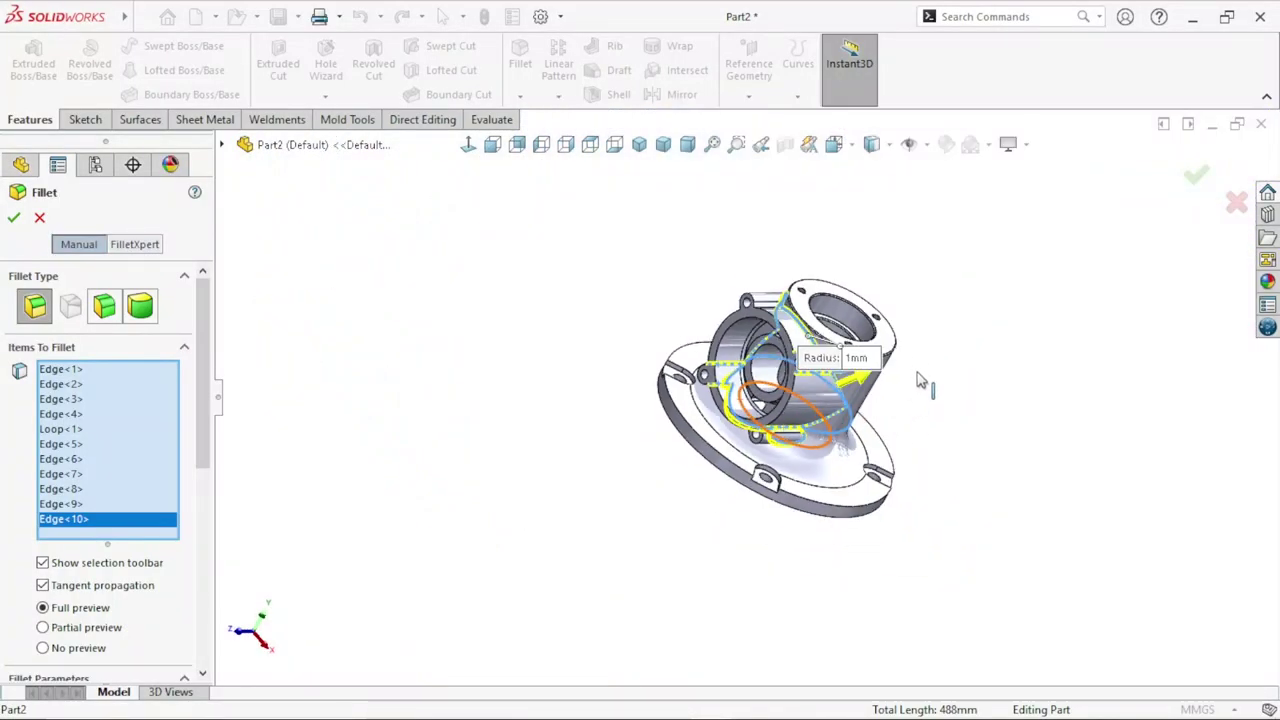
pyautogui.scroll(-3, 930, 417)
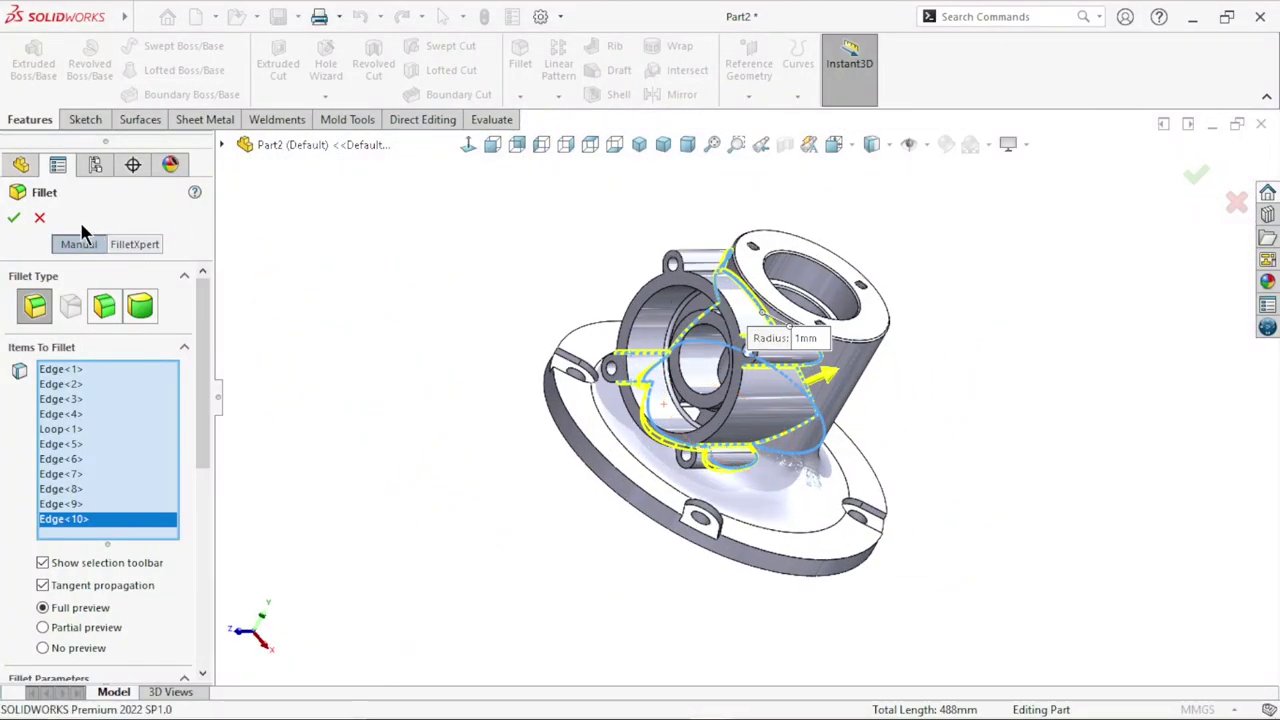
pyautogui.click(14, 220)
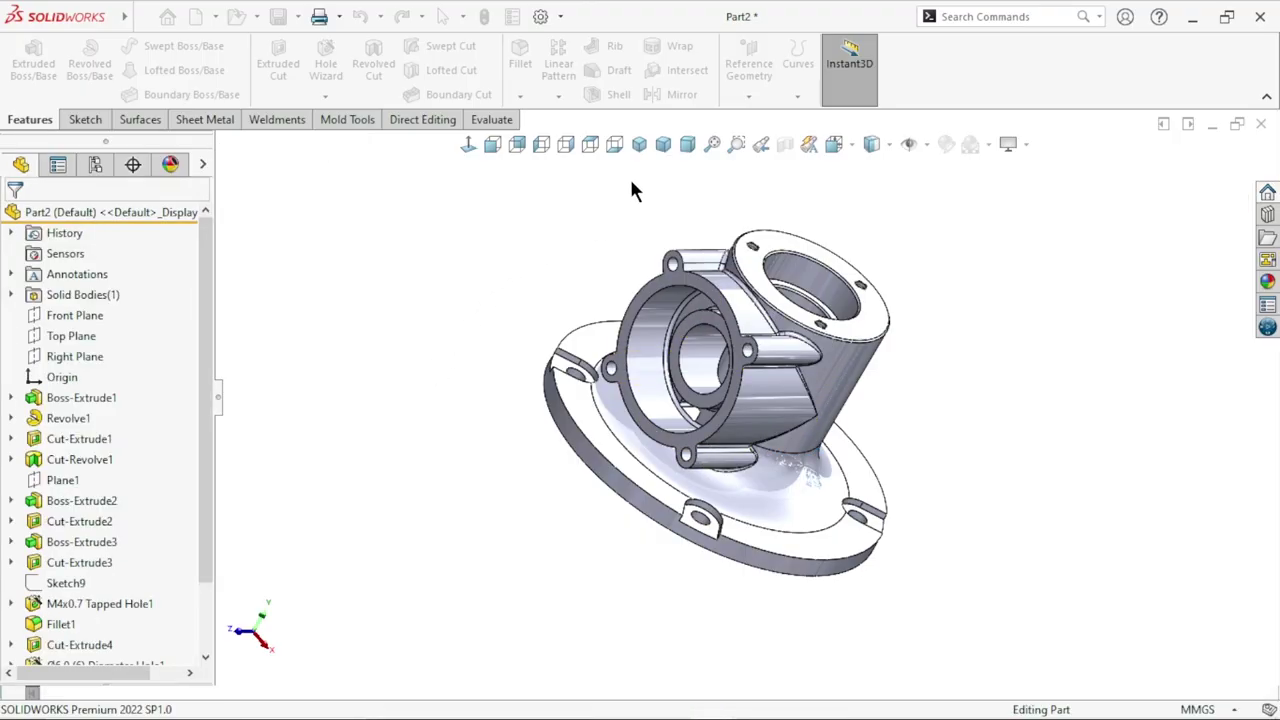
pyautogui.click(652, 147)
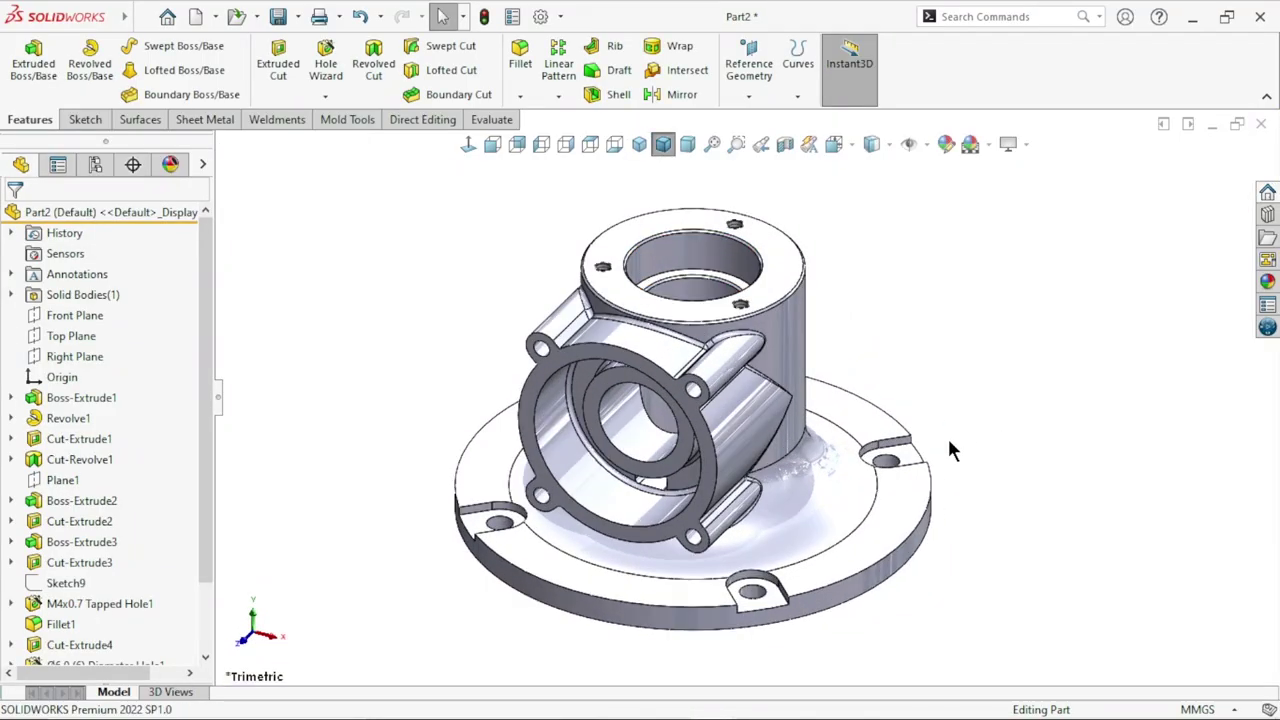
pyautogui.scroll(1, 1000, 480)
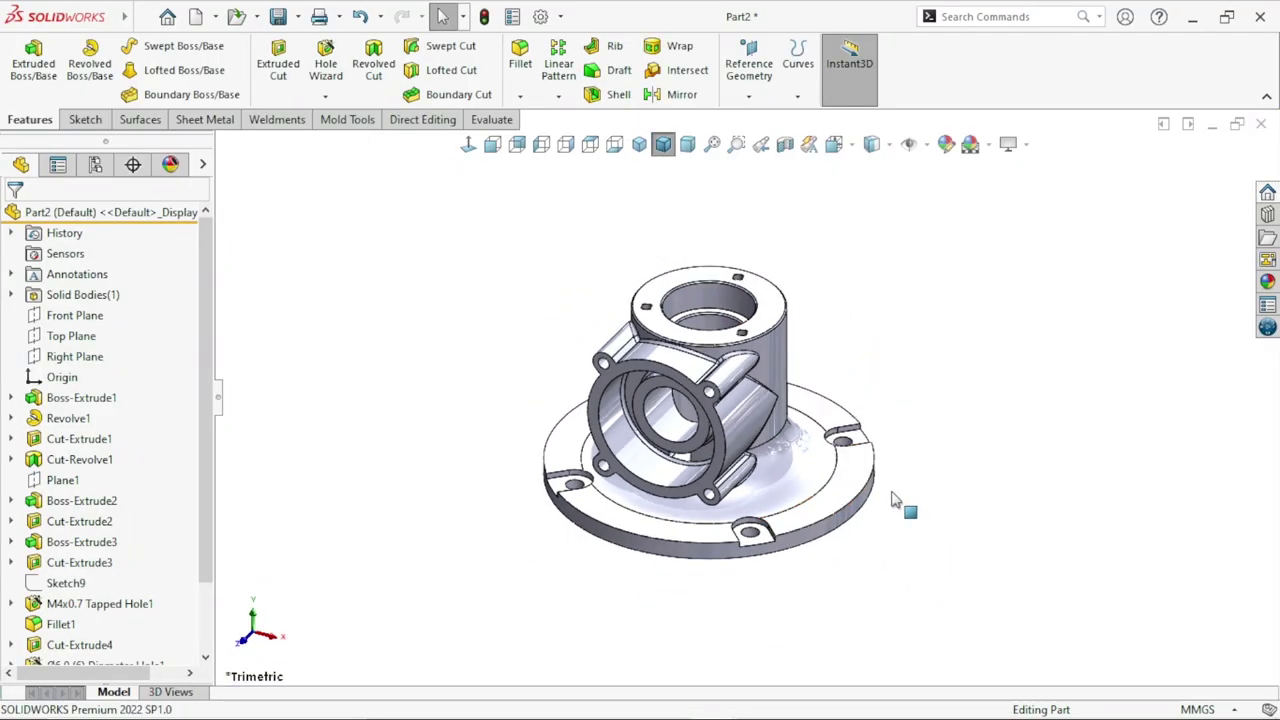
pyautogui.scroll(-1, 829, 486)
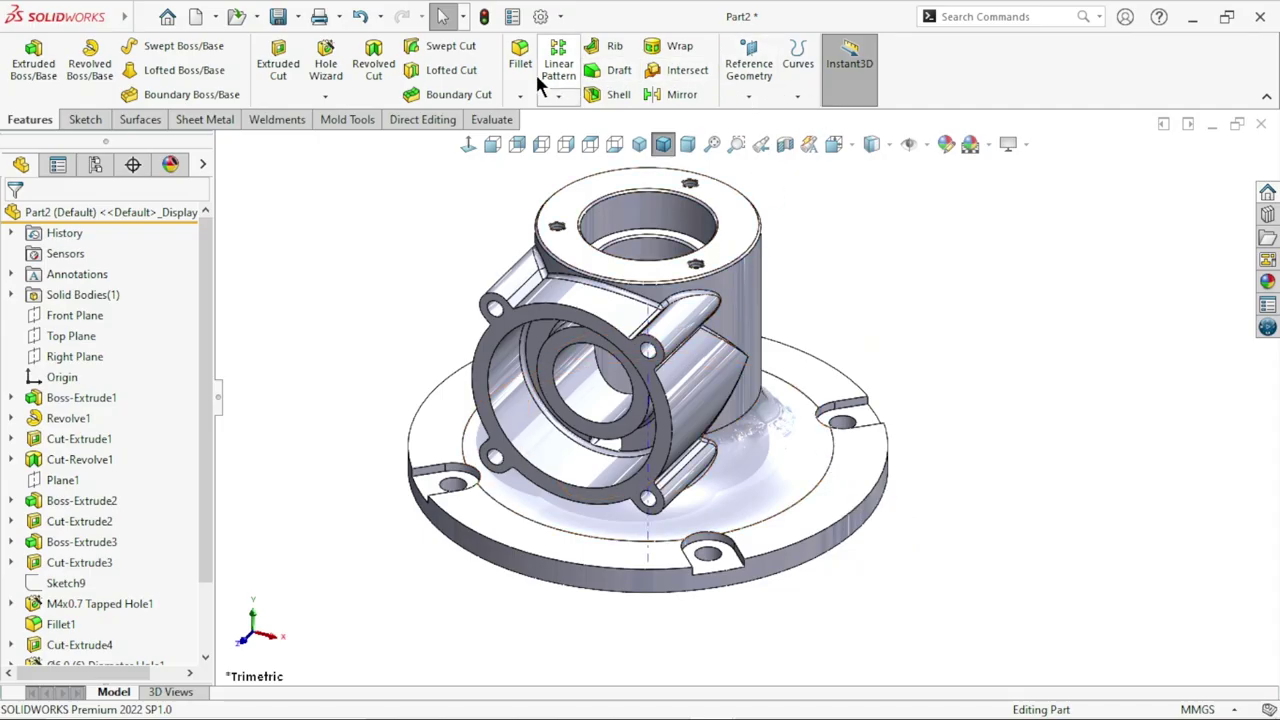
pyautogui.click(520, 95)
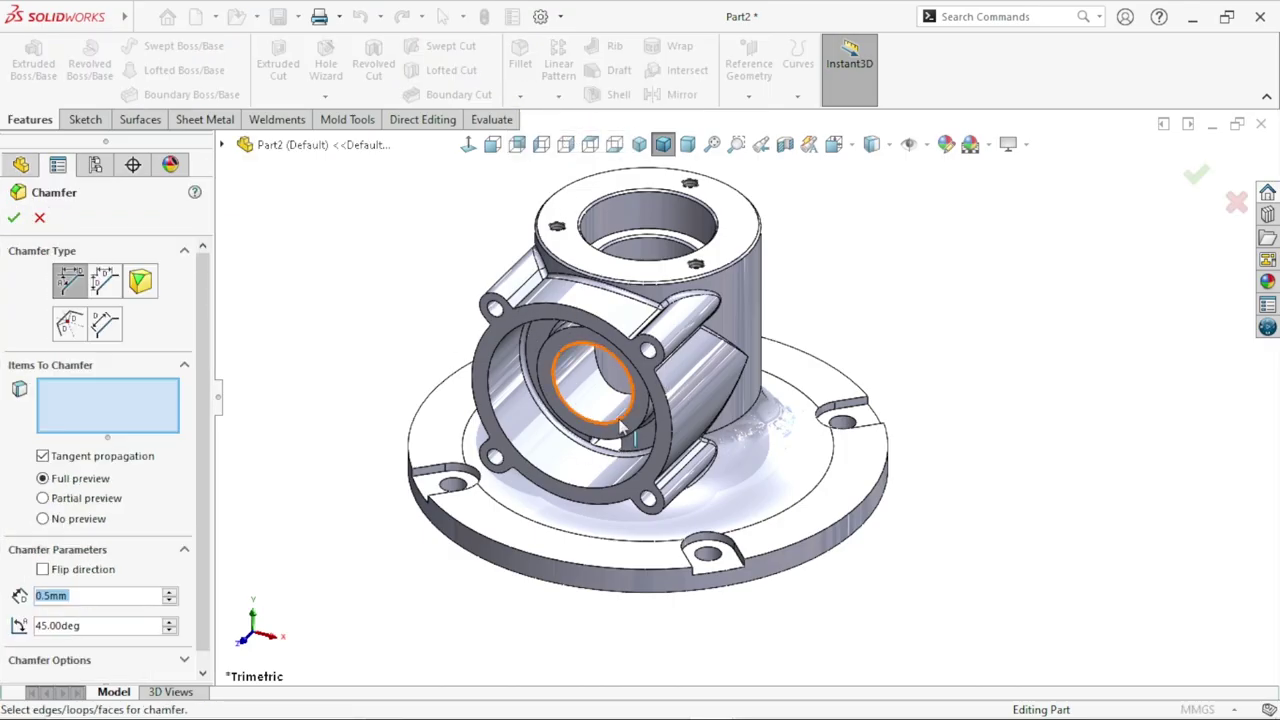
# Step: Chamfer the top, flange and third edge of the front boss at 0.5 mm × 45°
pyautogui.scroll(-2, 600, 358)
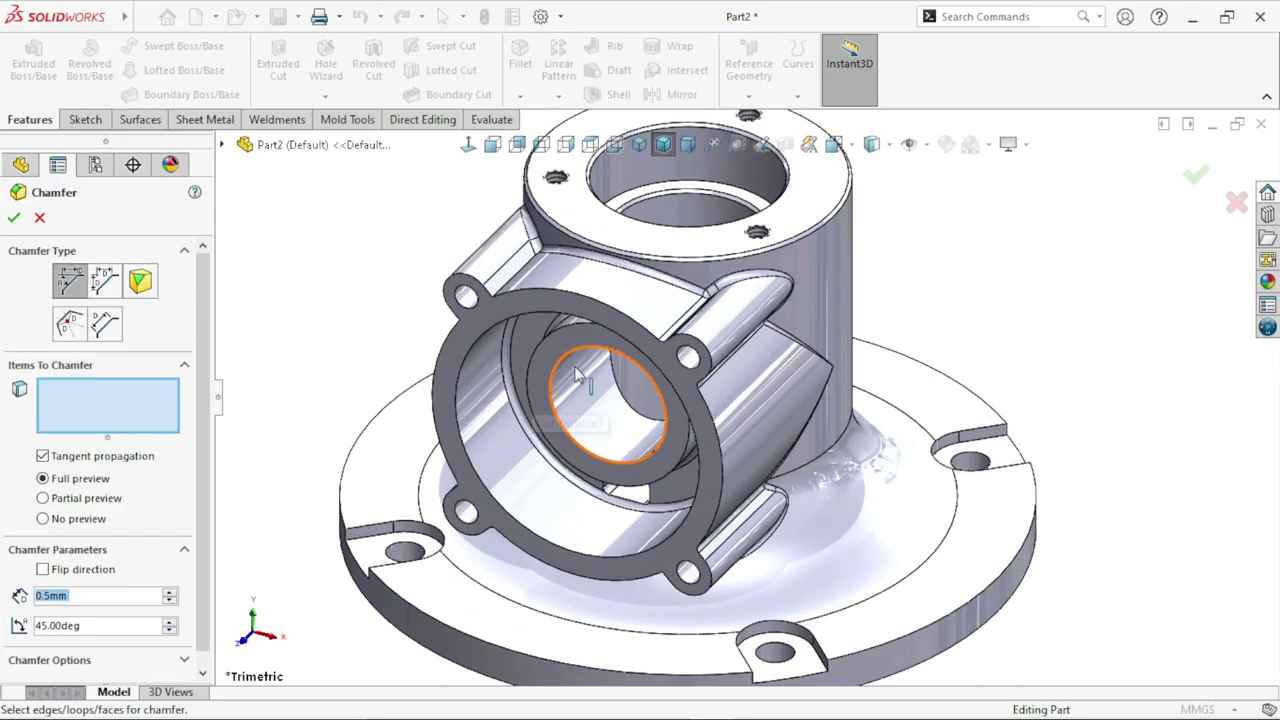
pyautogui.click(577, 298)
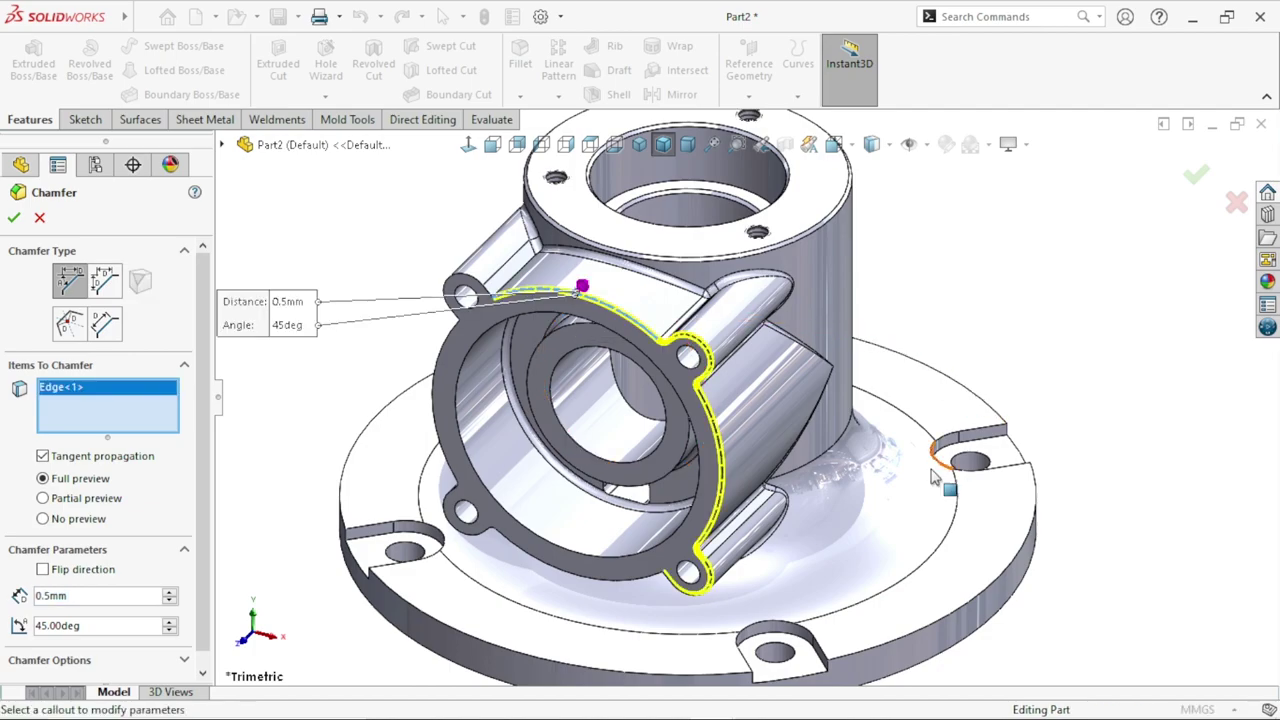
pyautogui.click(440, 388)
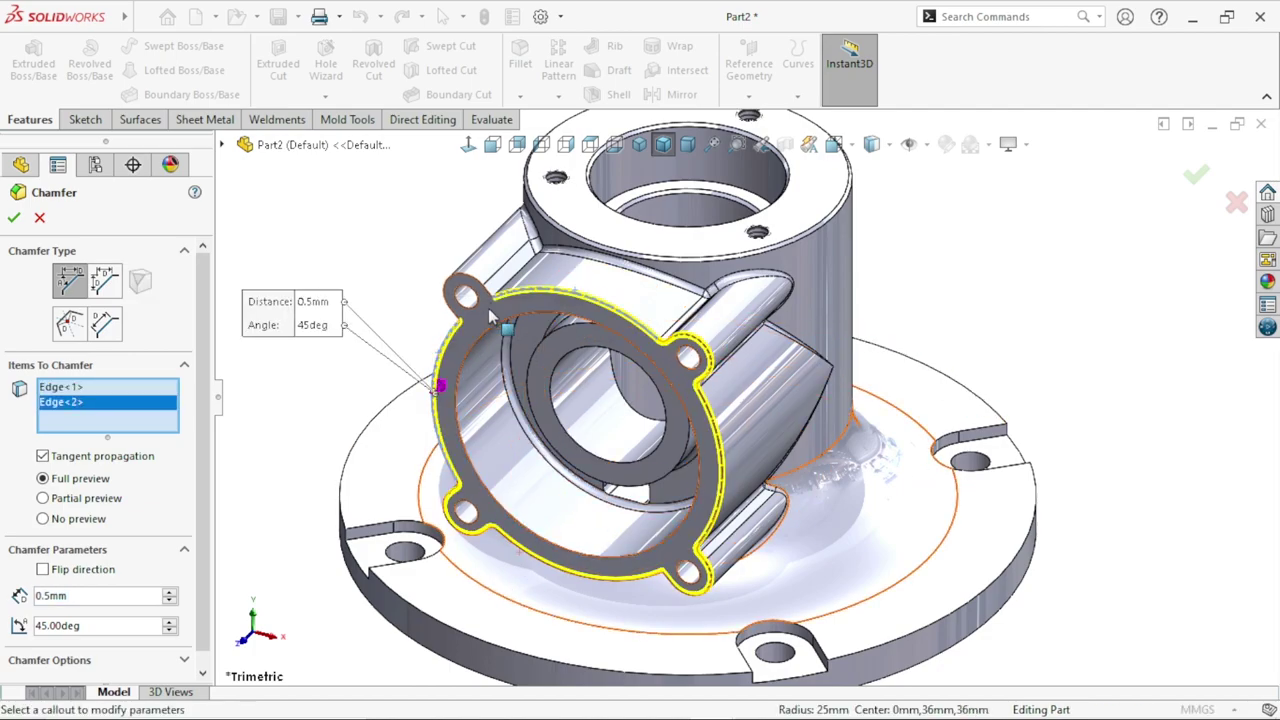
pyautogui.click(458, 285)
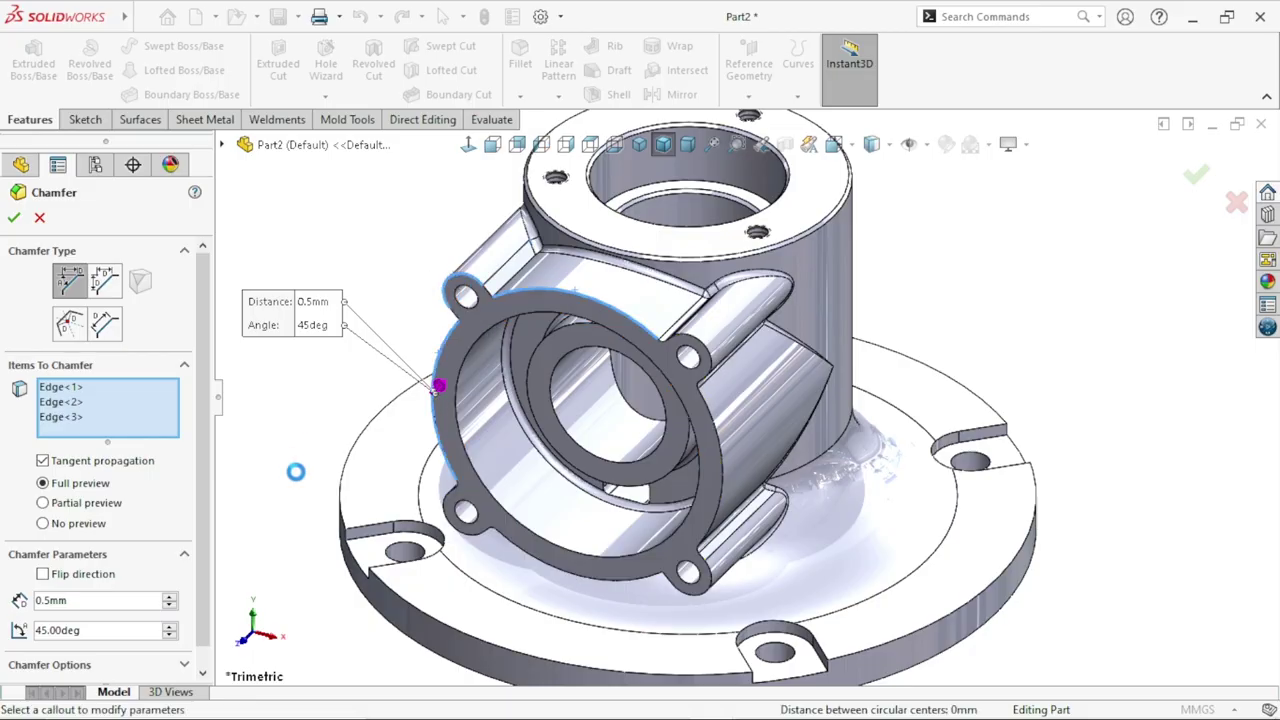
pyautogui.moveTo(760, 500)
pyautogui.mouseDown(button='middle')
pyautogui.moveTo(831, 457)
pyautogui.moveTo(834, 471)
pyautogui.moveTo(610, 528)
pyautogui.mouseUp(button='middle')
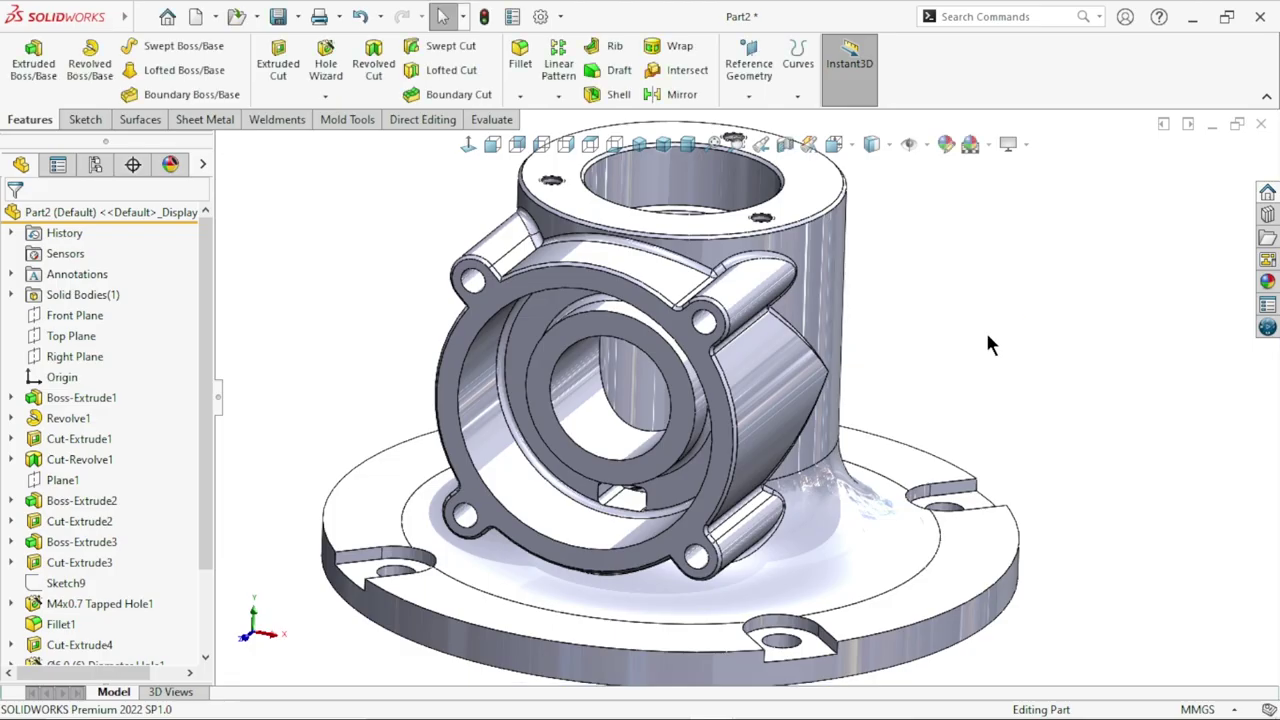
# Step: Return the housing to isometric view and show the Appearances, Scenes, and Decals library
pyautogui.click(639, 148)
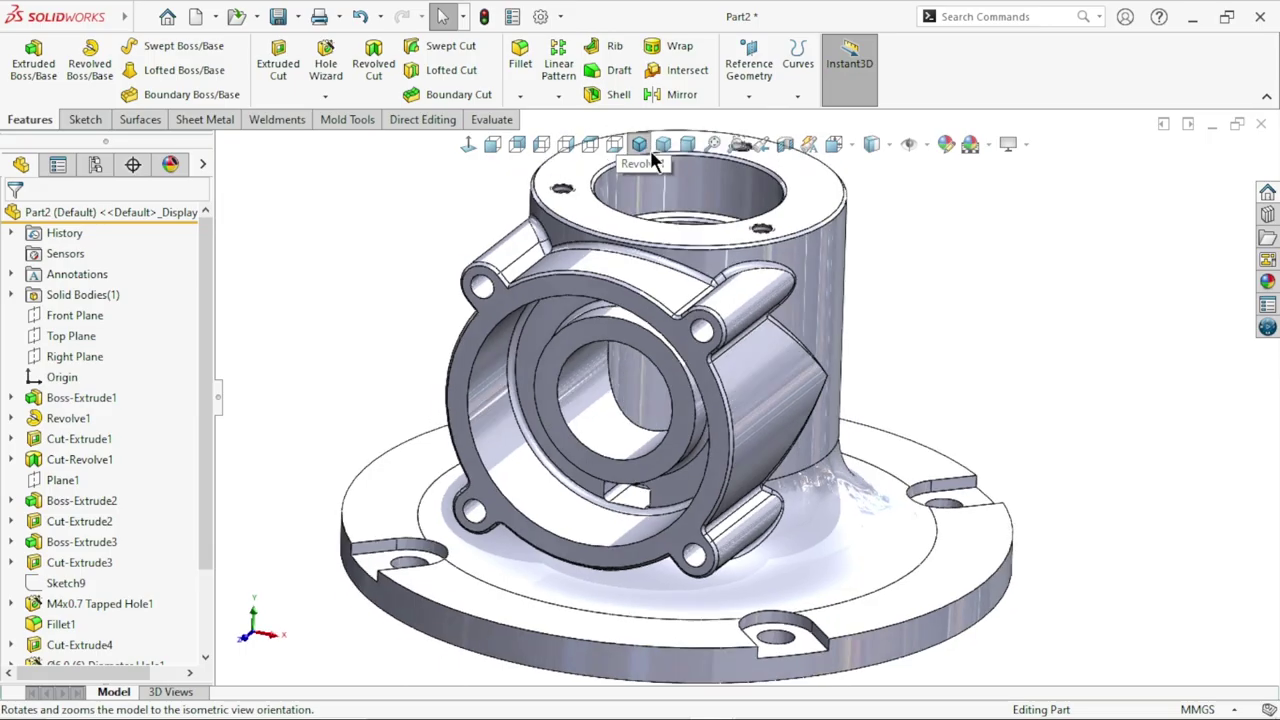
pyautogui.scroll(-3, 950, 465)
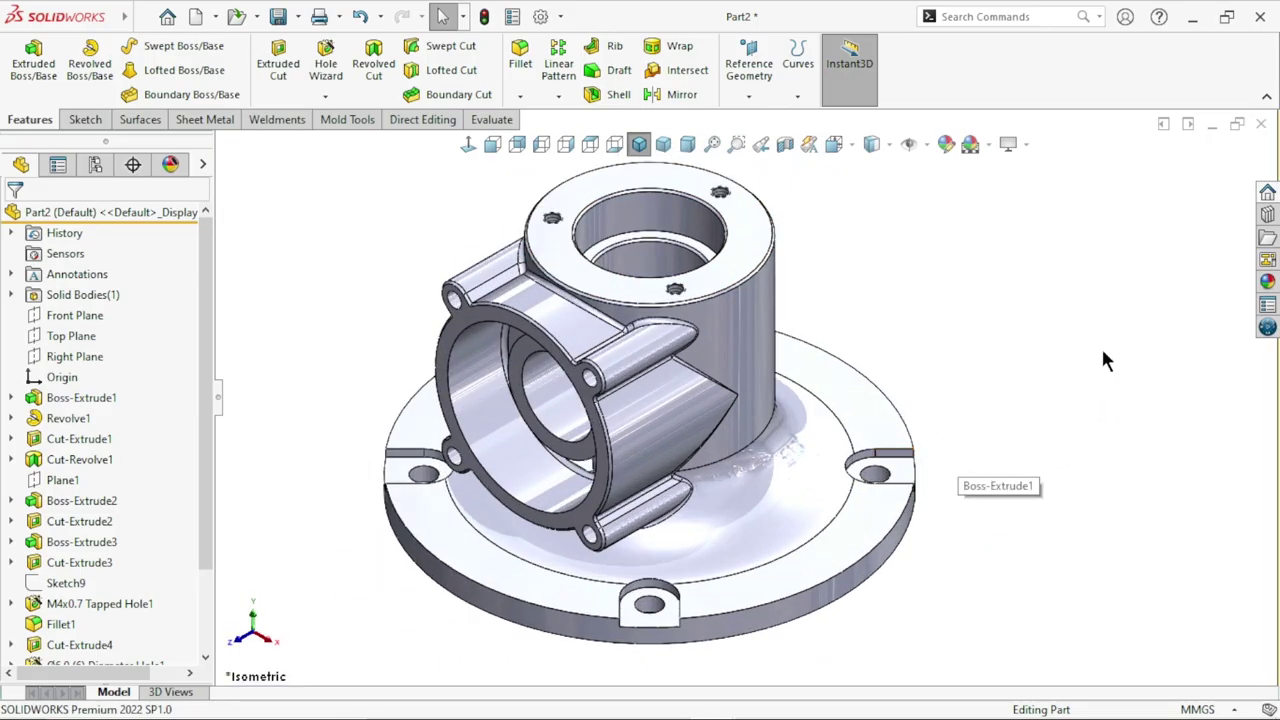
pyautogui.click(1268, 284)
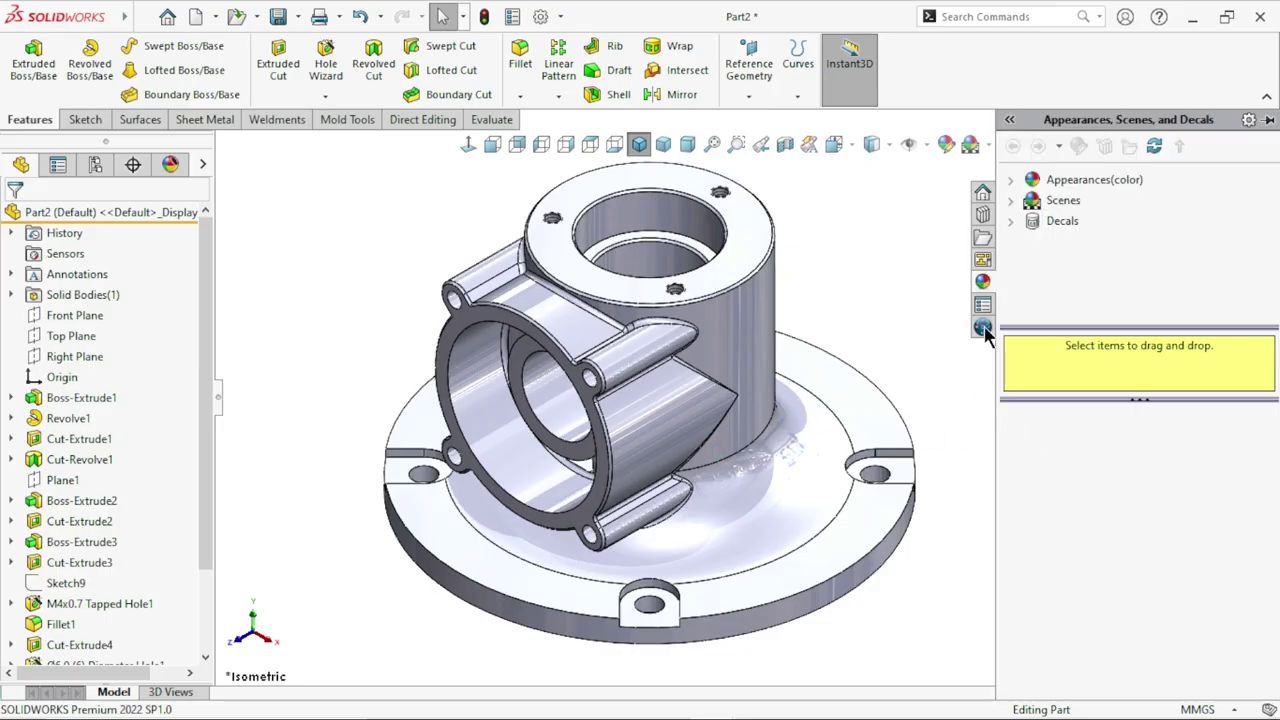
# Step: Browse Appearances(color) > Metal > Nickel to show the nickel finish swatches
pyautogui.click(1040, 184)
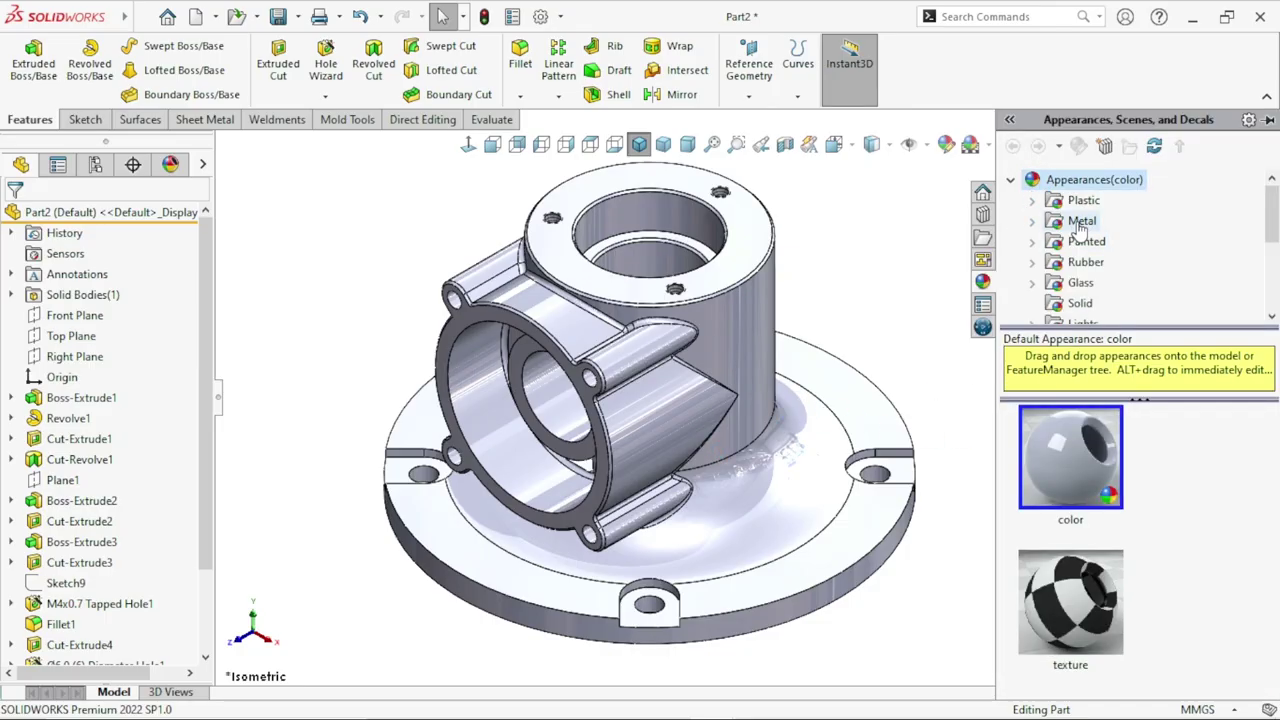
pyautogui.click(1080, 224)
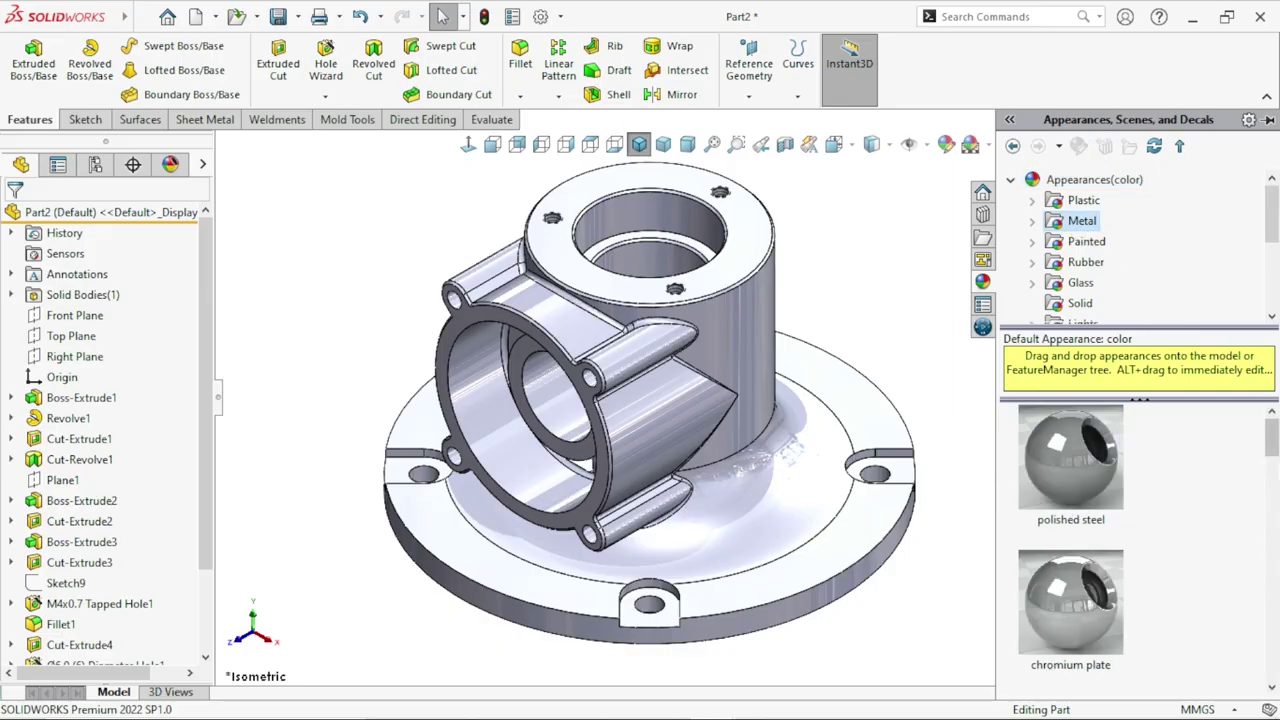
pyautogui.moveTo(1268, 452); pyautogui.dragTo(1085, 262)
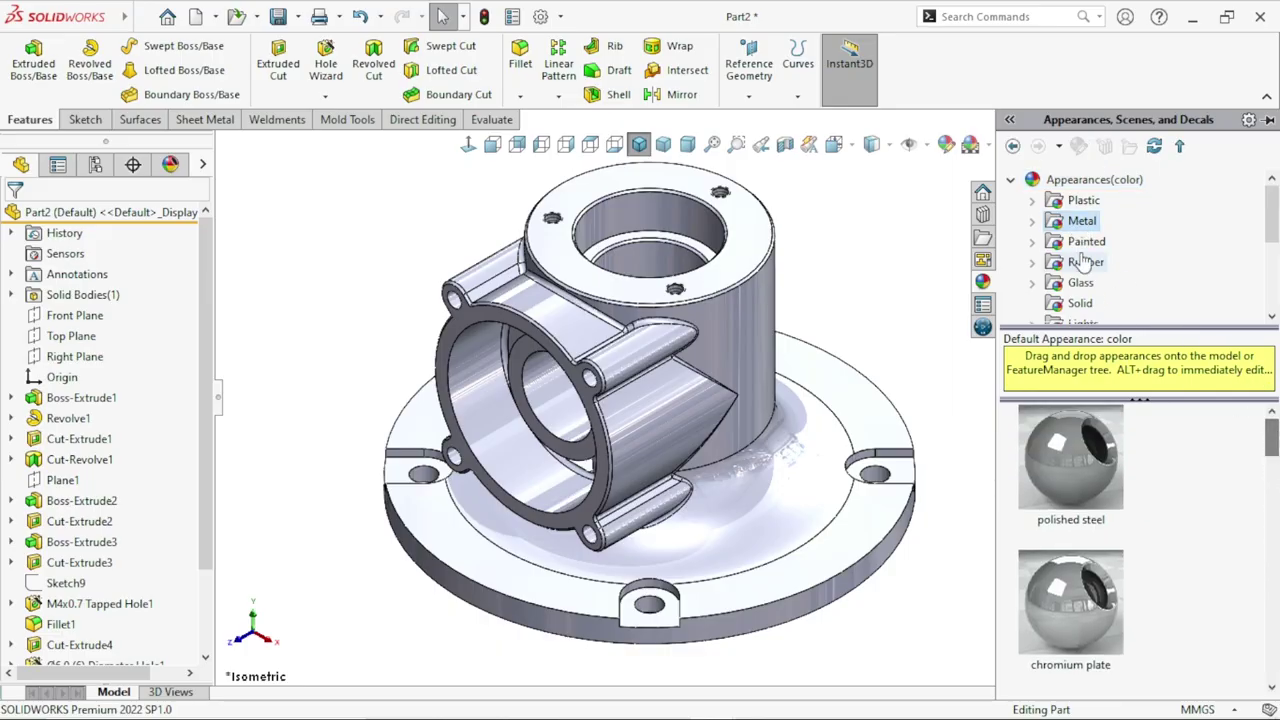
pyautogui.click(1272, 317)
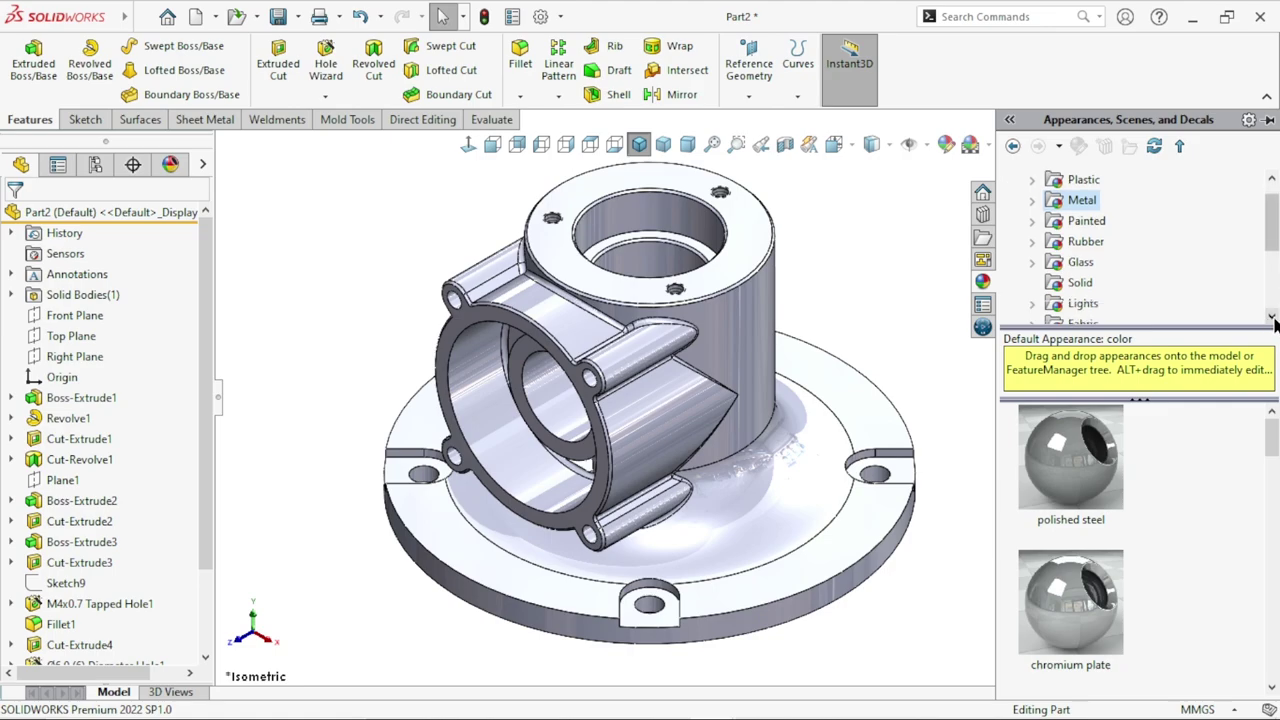
pyautogui.moveTo(1272, 247); pyautogui.dragTo(1272, 238)
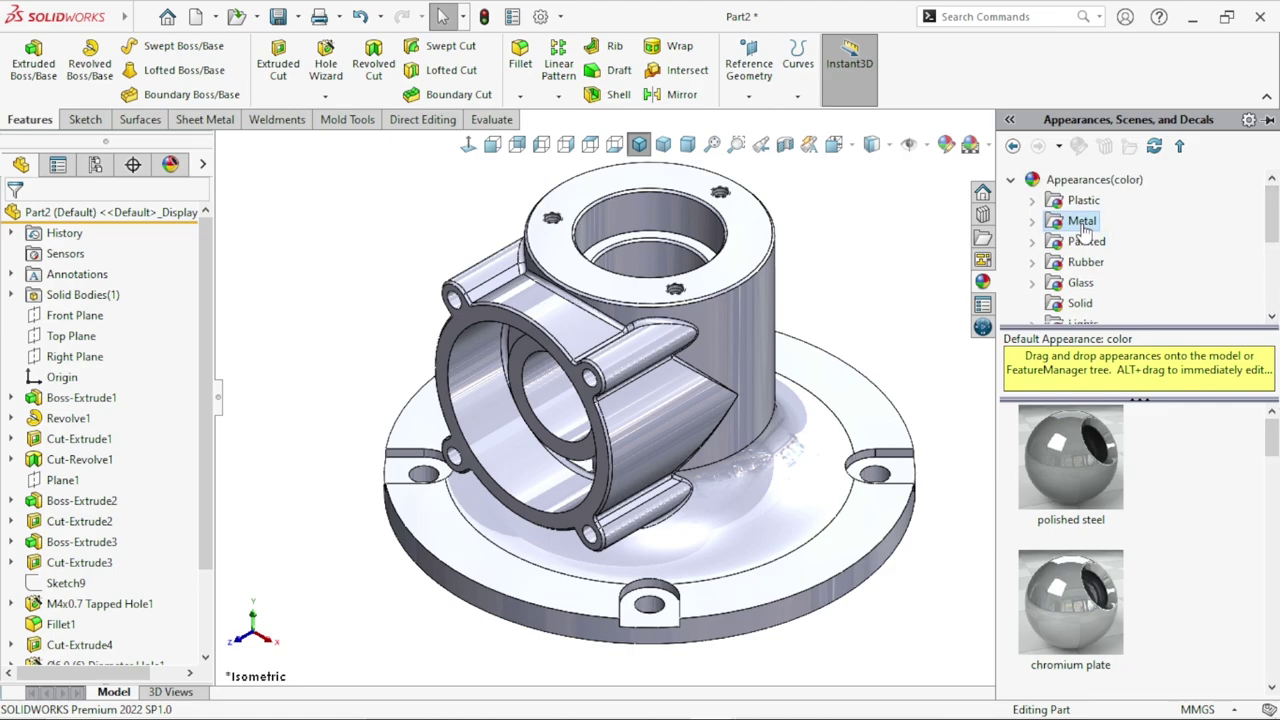
pyautogui.doubleClick(1082, 222)
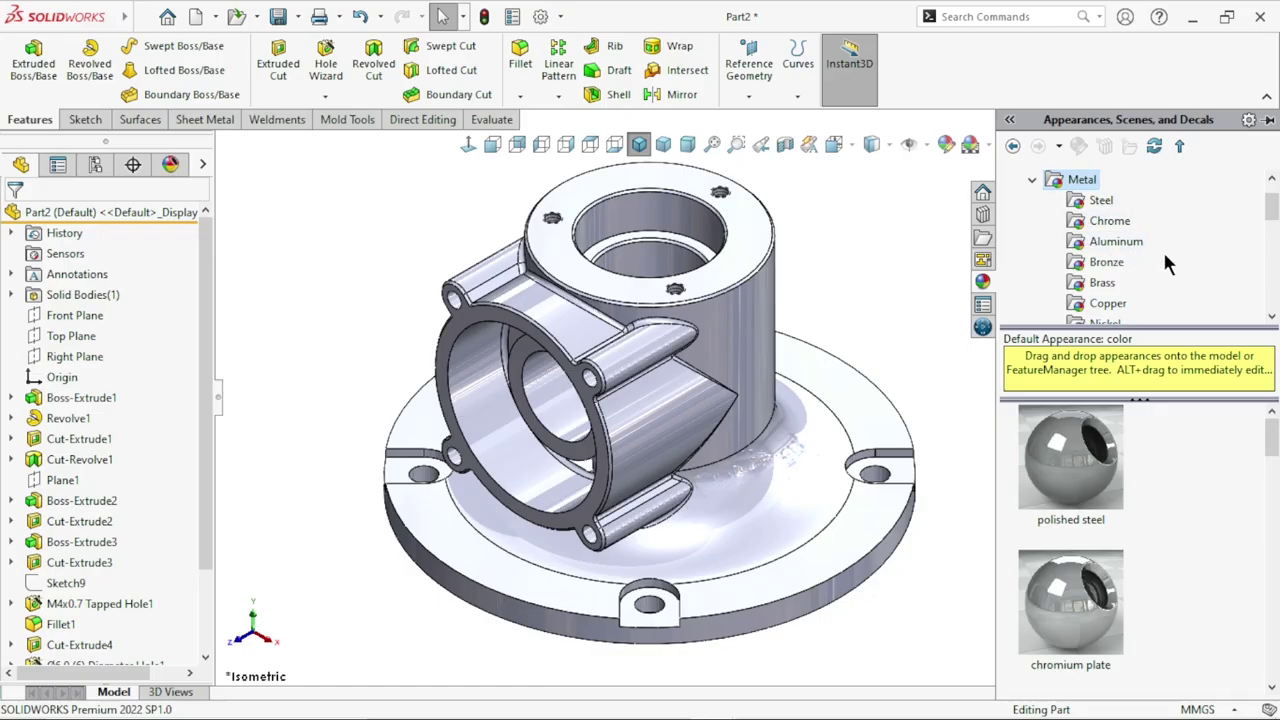
pyautogui.click(1272, 318)
pyautogui.click(1106, 303)
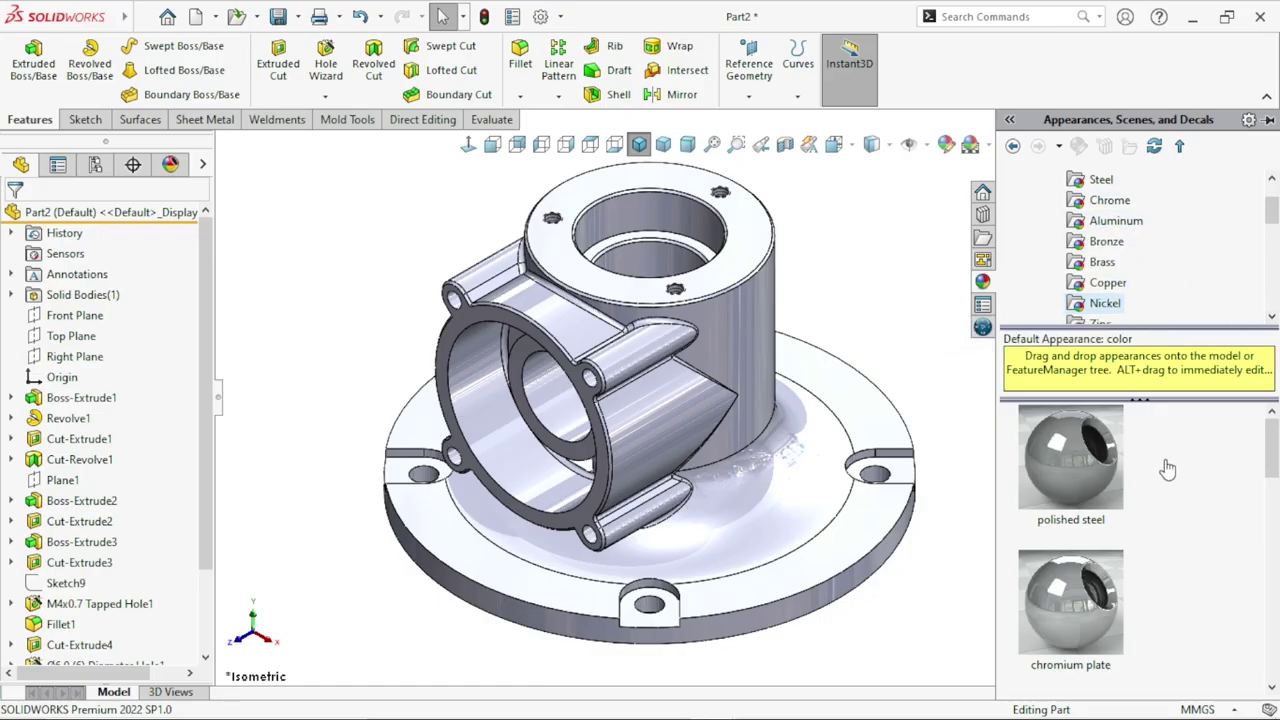
pyautogui.moveTo(1274, 467); pyautogui.dragTo(1274, 652)
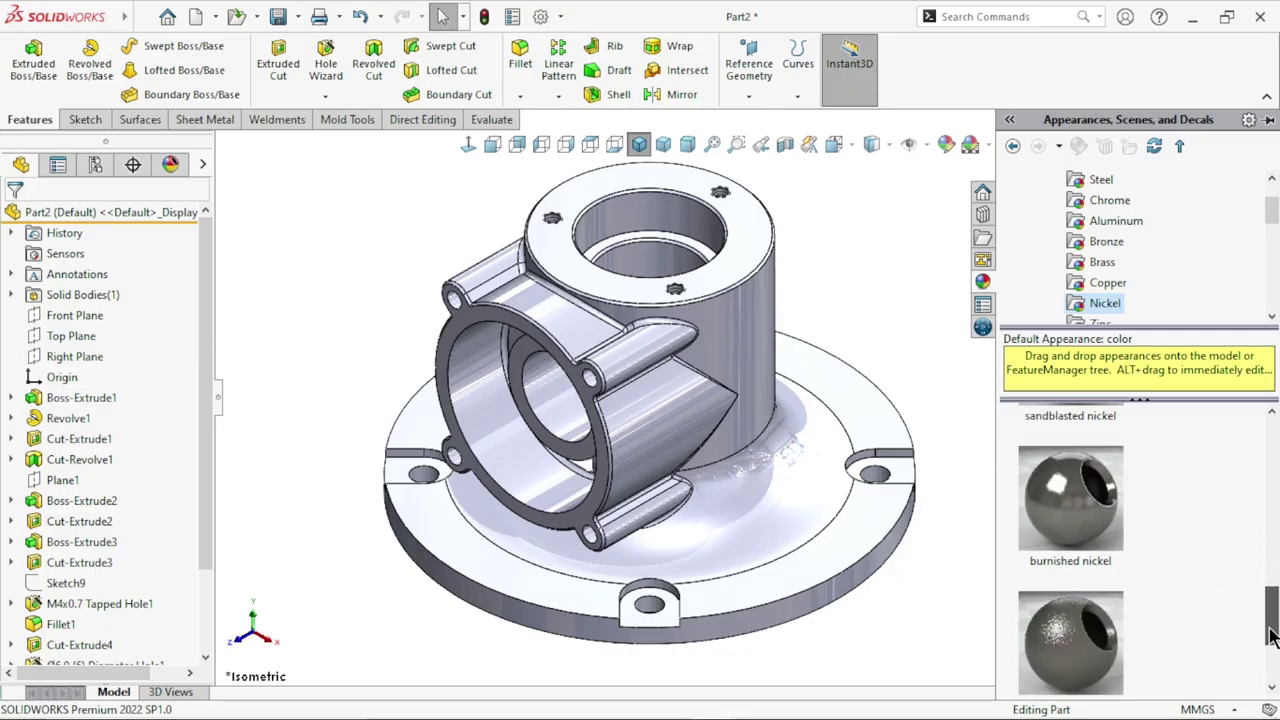
# Step: Apply cast nickel to the whole part in neutral grey and confirm it
pyautogui.click(1066, 596)
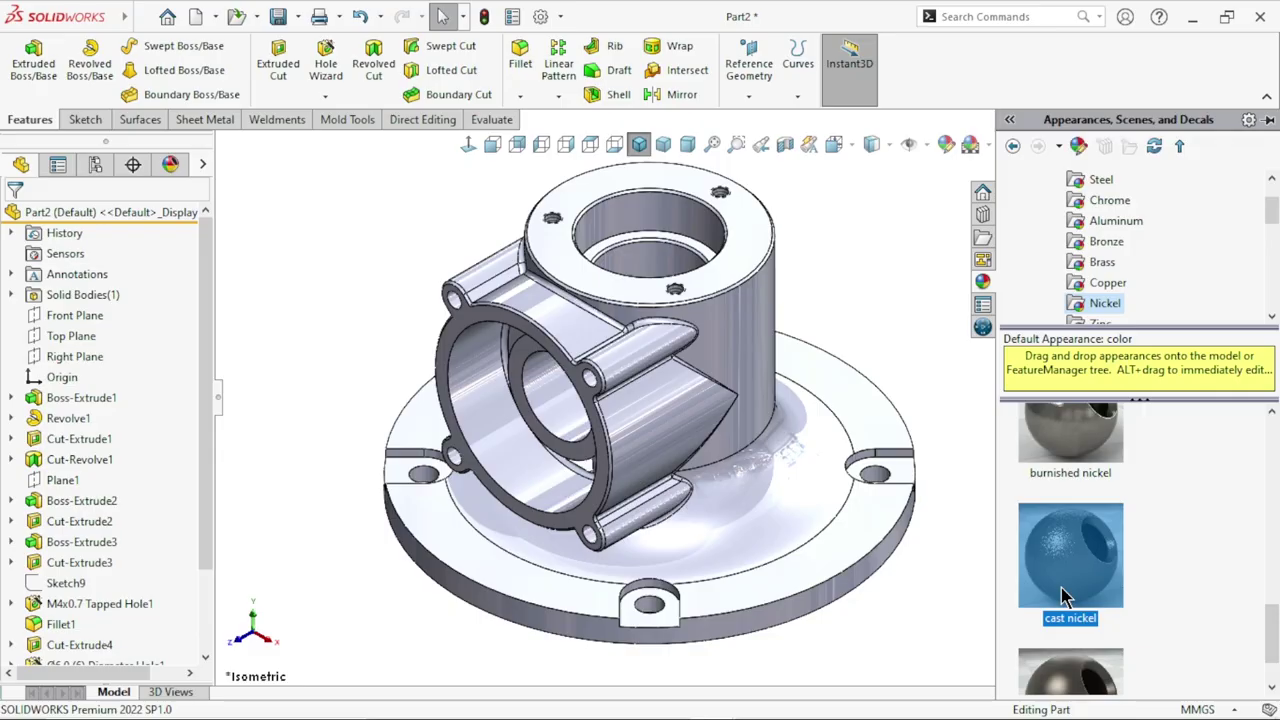
pyautogui.click(923, 628)
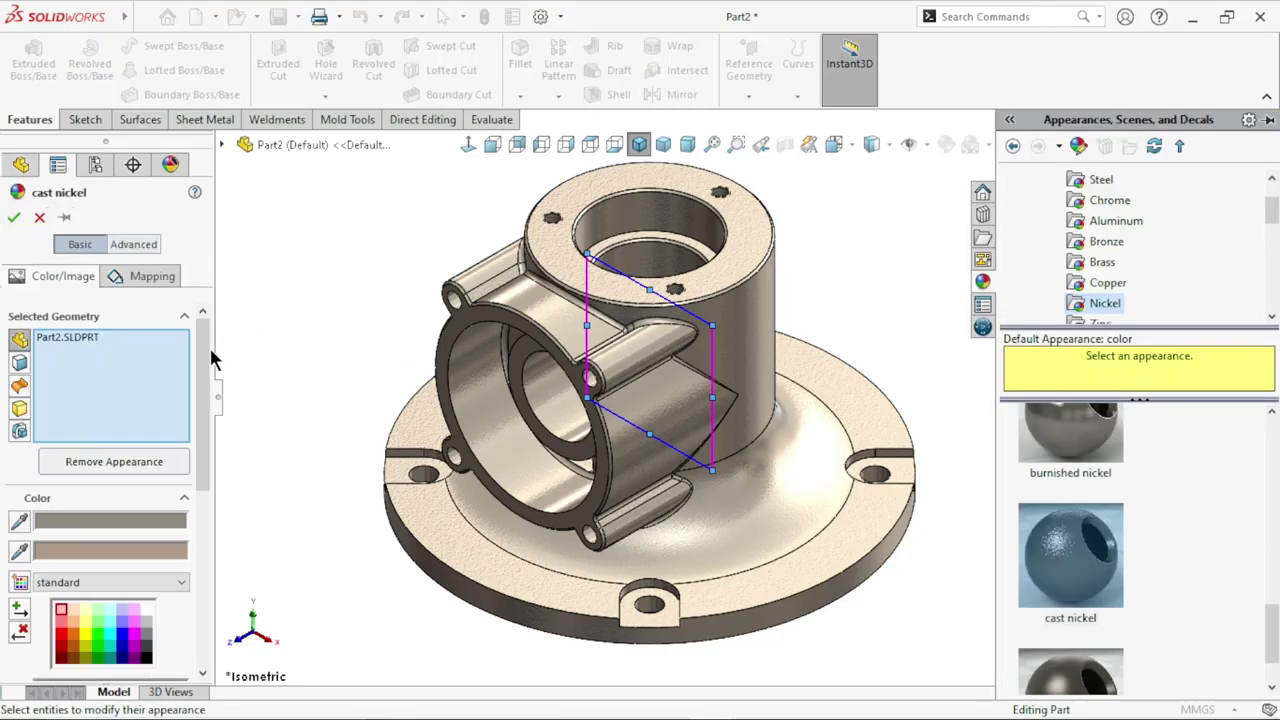
pyautogui.scroll(-3, 159, 504)
pyautogui.click(146, 495)
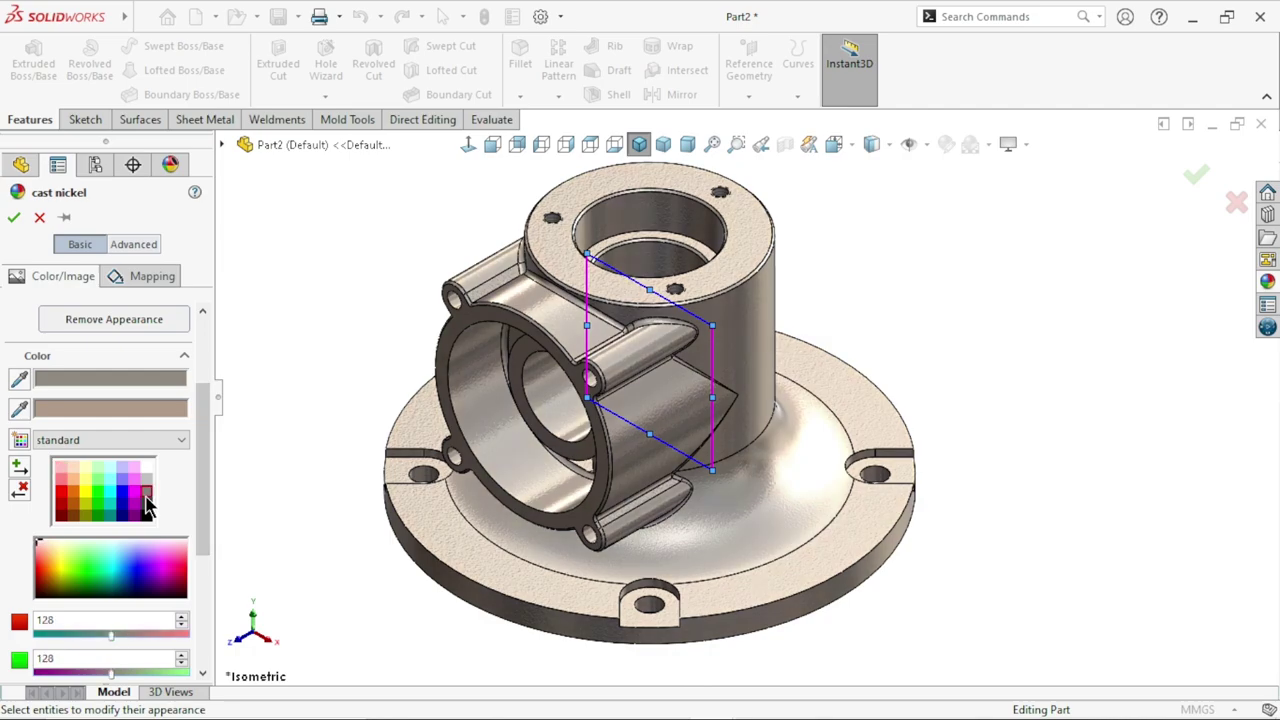
pyautogui.click(13, 219)
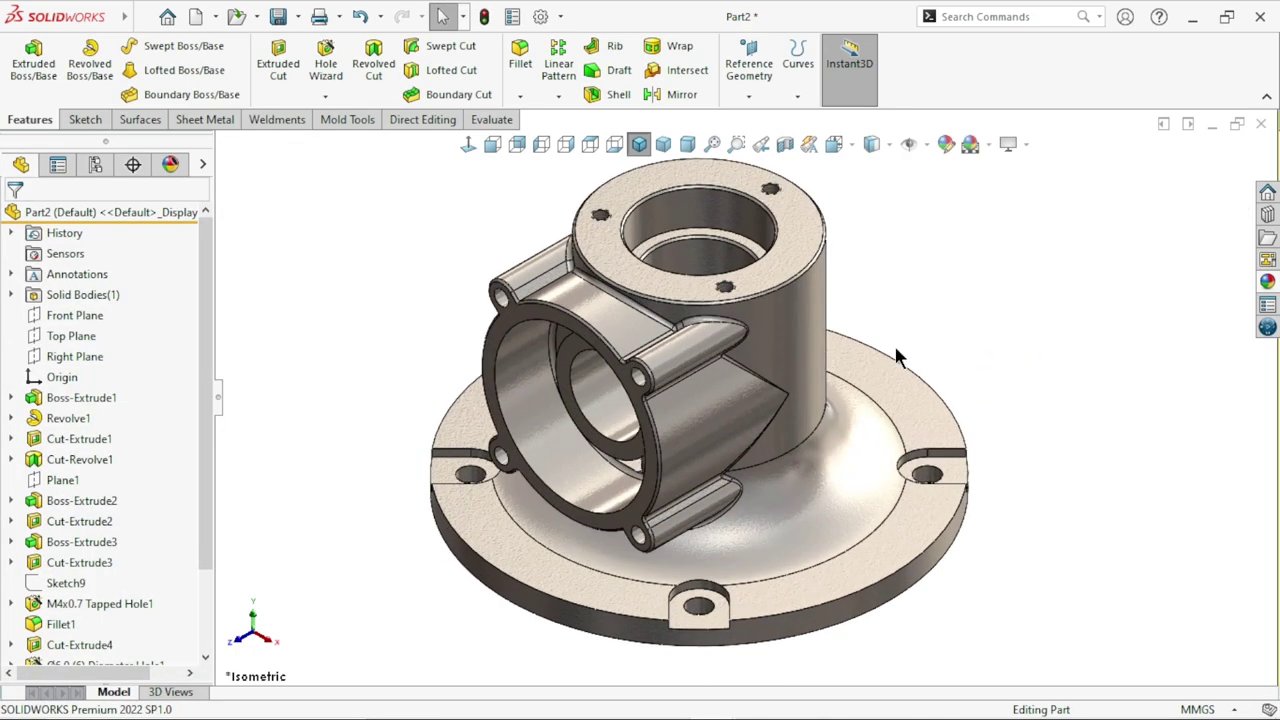
# Step: Select Cut-Extrude1 through Cut-Extrude5, Cut-Revolve1, the M4x0.7 and Ø6.0 holes, and Fillet2 in the tree
pyautogui.click(85, 446)
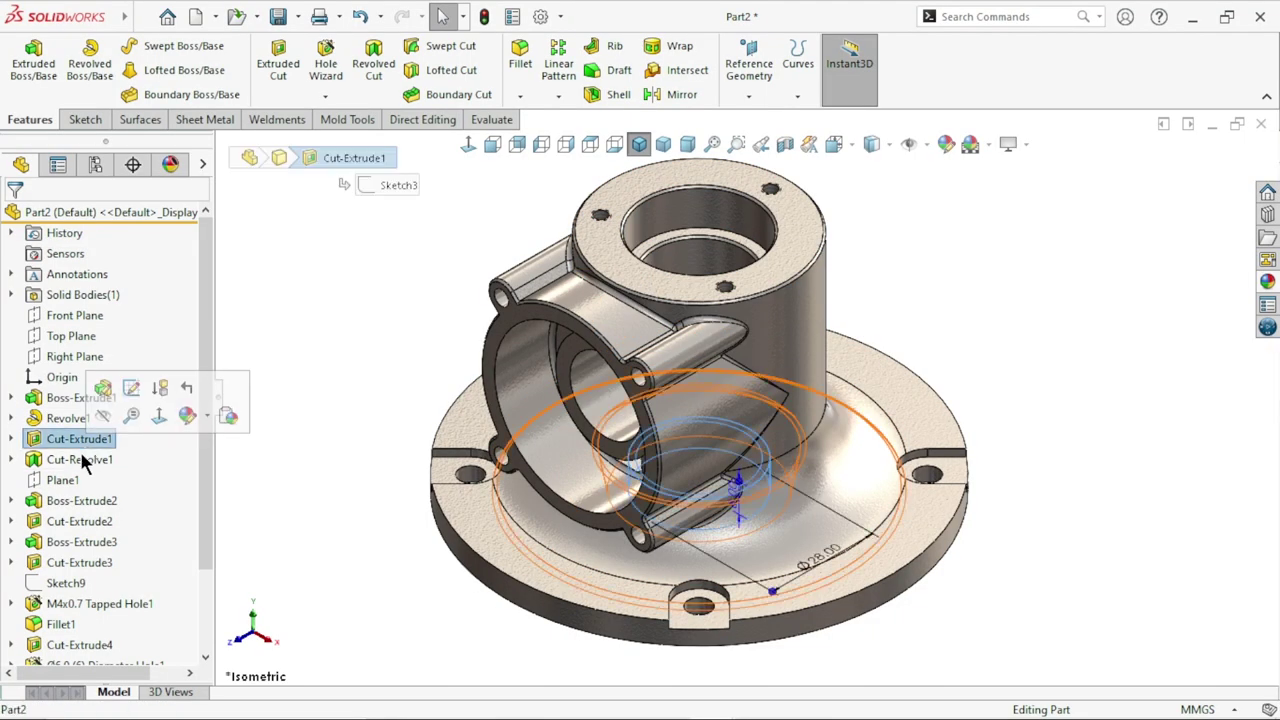
pyautogui.keyDown('ctrl'); pyautogui.click(75, 460); pyautogui.keyUp('ctrl')
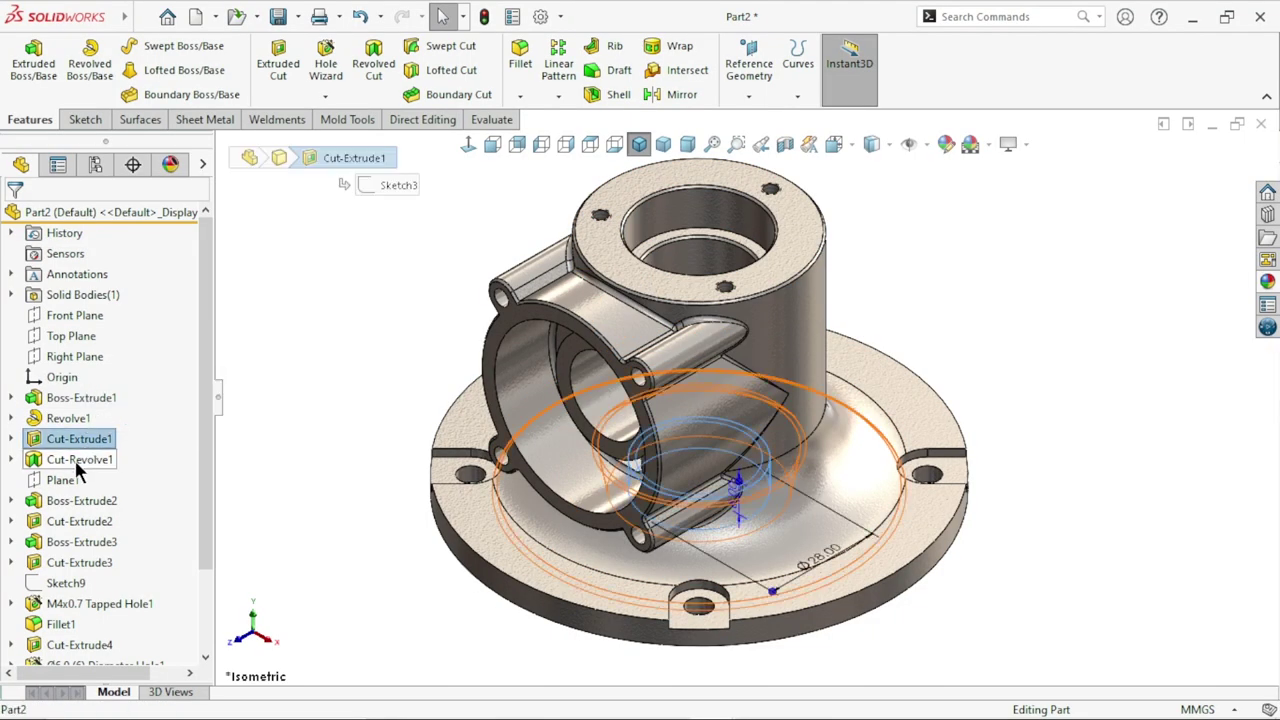
pyautogui.keyDown('ctrl'); pyautogui.click(76, 524); pyautogui.keyUp('ctrl')
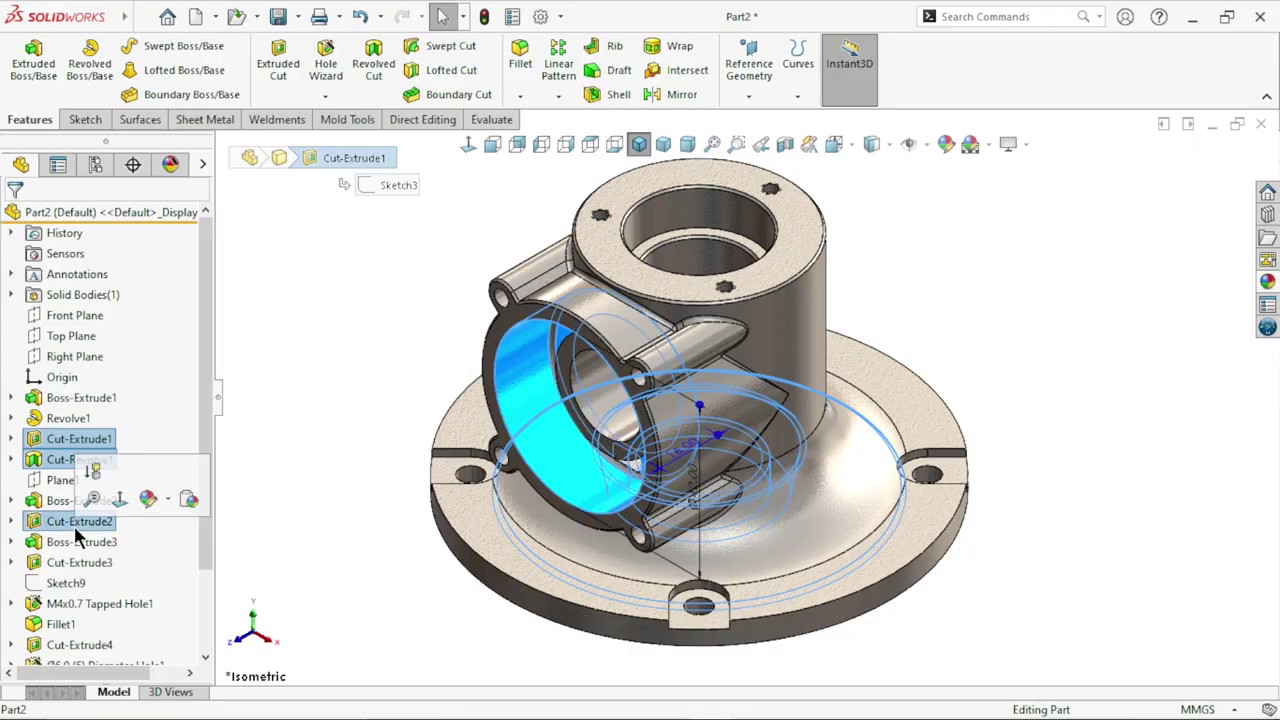
pyautogui.keyDown('ctrl'); pyautogui.click(72, 565); pyautogui.keyUp('ctrl')
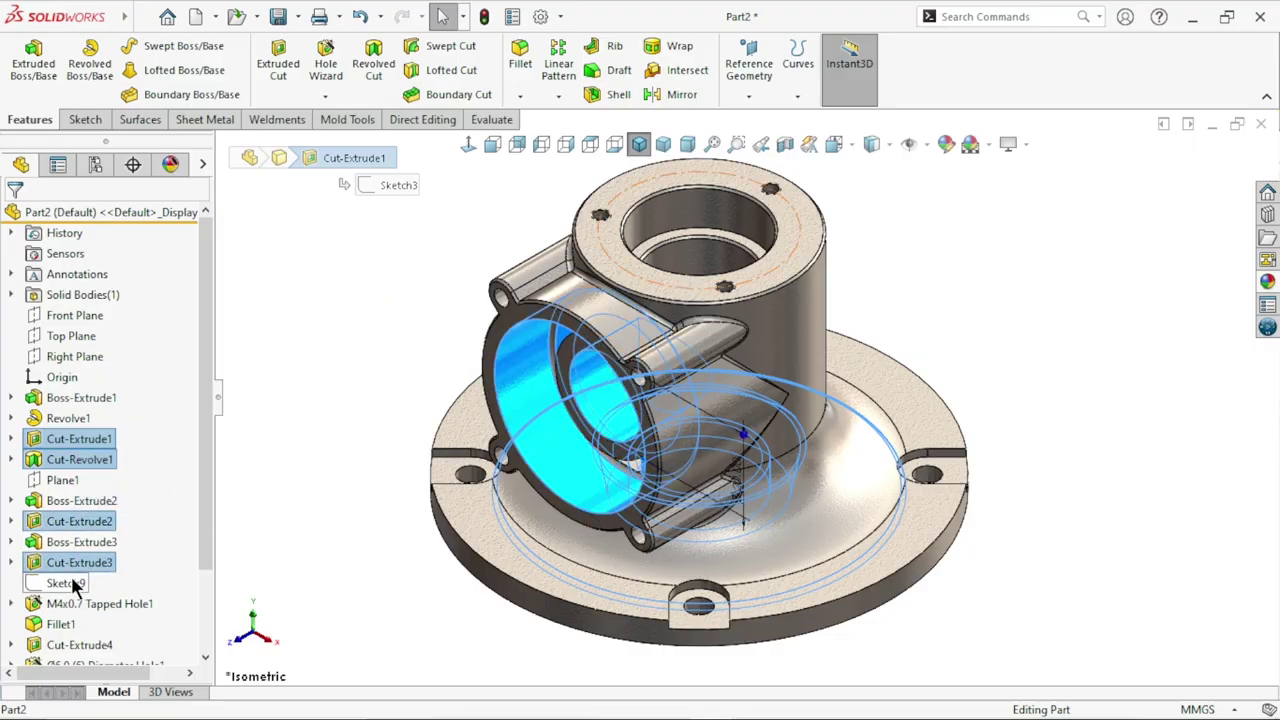
pyautogui.keyDown('ctrl'); pyautogui.click(80, 604); pyautogui.keyUp('ctrl')
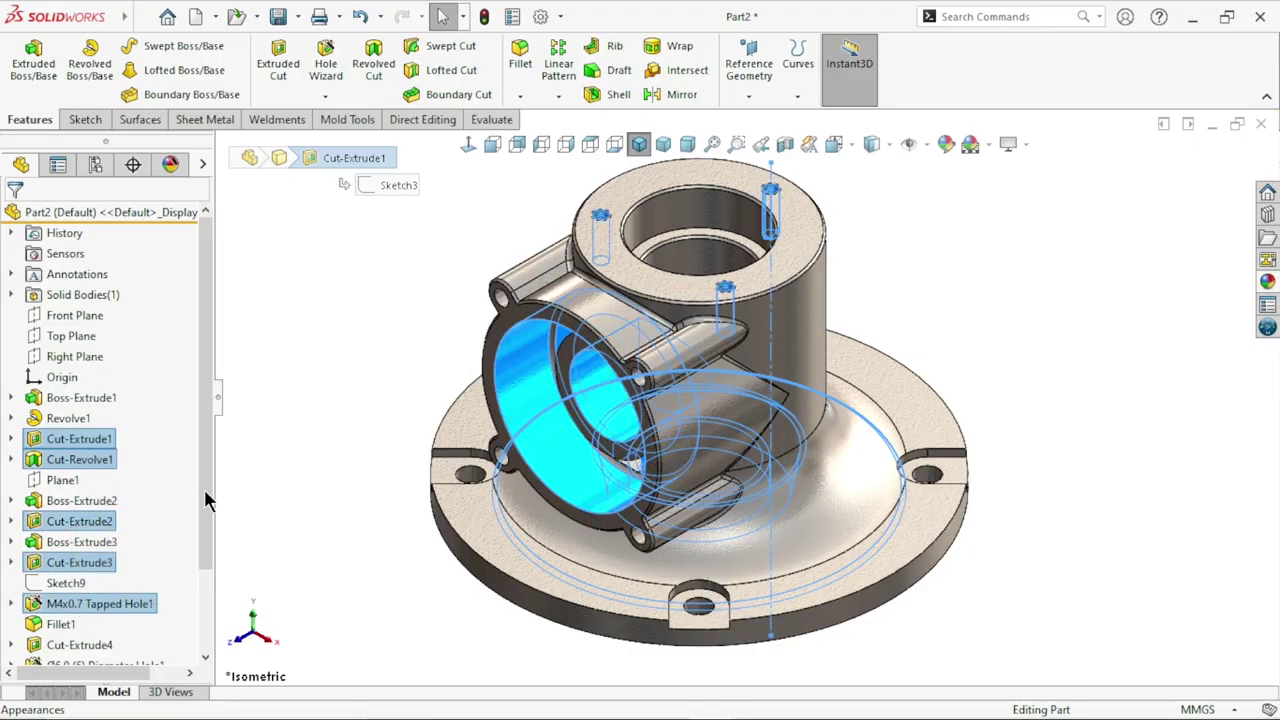
pyautogui.moveTo(205, 535); pyautogui.dragTo(200, 607)
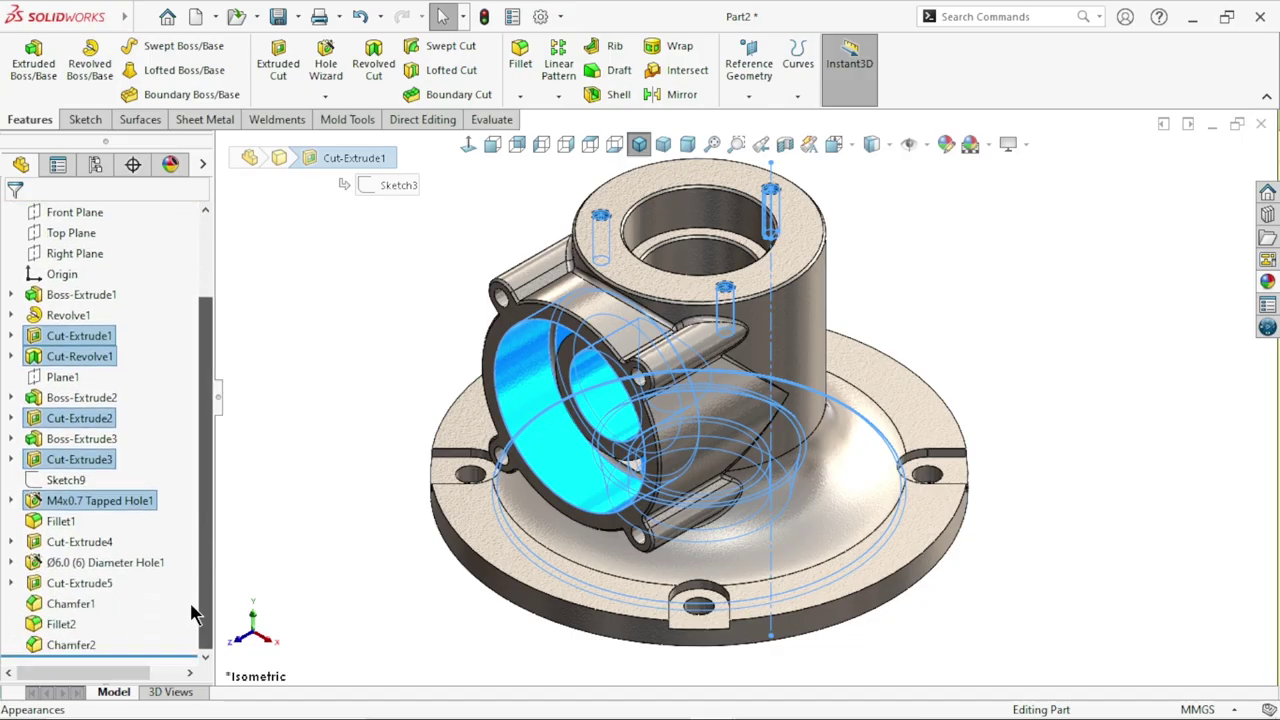
pyautogui.keyDown('ctrl'); pyautogui.click(79, 543); pyautogui.keyUp('ctrl')
pyautogui.keyDown('ctrl'); pyautogui.click(80, 558); pyautogui.keyUp('ctrl')
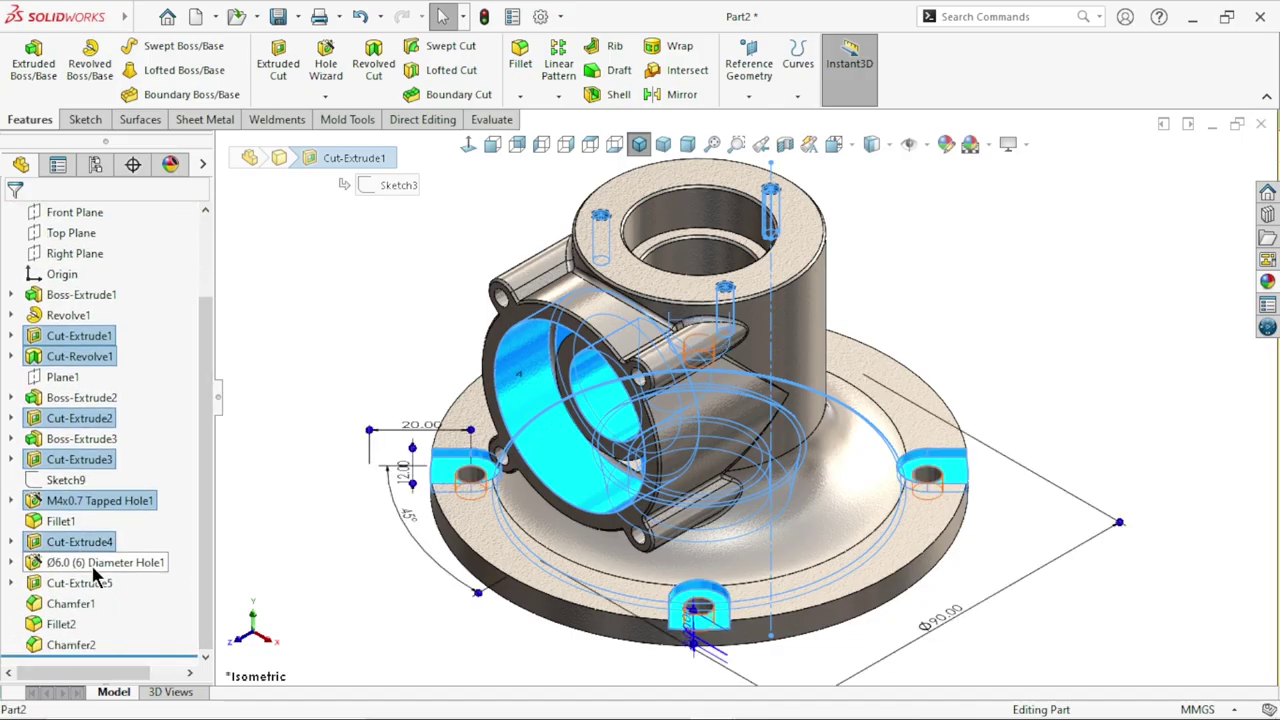
pyautogui.keyDown('ctrl'); pyautogui.click(88, 582); pyautogui.keyUp('ctrl')
pyautogui.keyDown('ctrl'); pyautogui.click(62, 624); pyautogui.keyUp('ctrl')
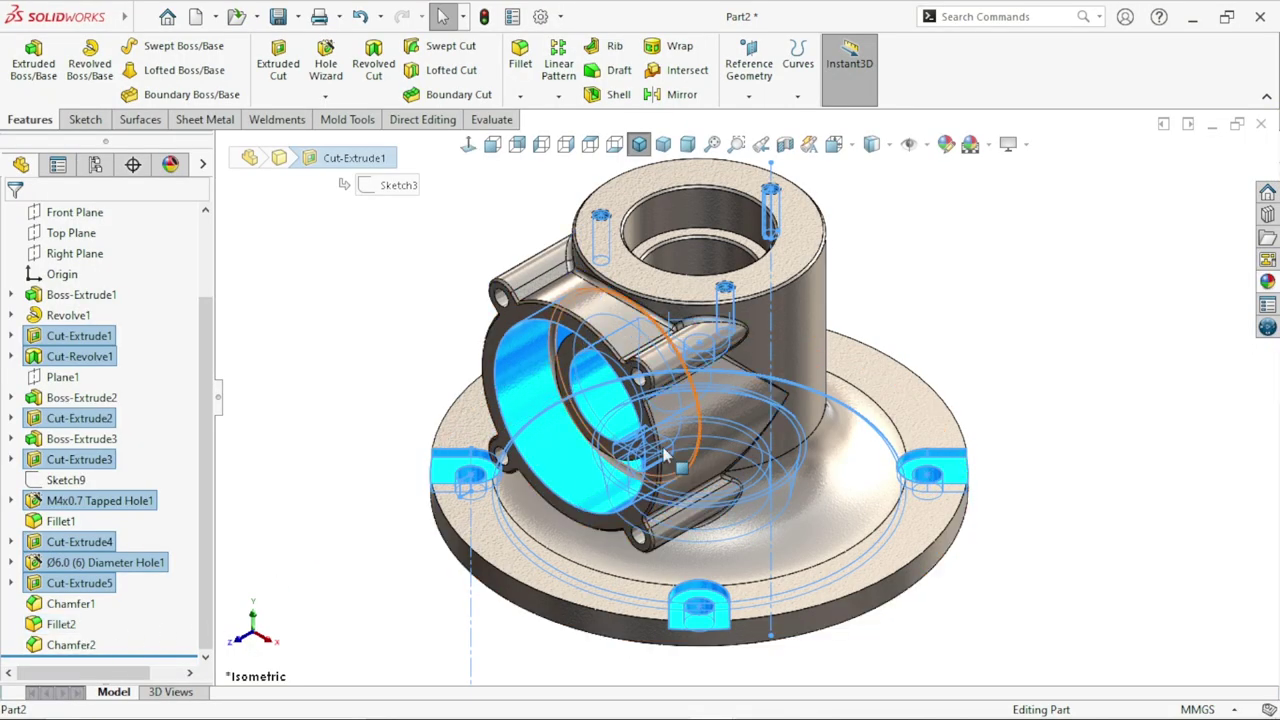
# Step: Add the top bore face, its chamfer band and a Boss-Extrude1 face to the selection
pyautogui.scroll(-2, 745, 257)
pyautogui.keyDown('ctrl'); pyautogui.click(645, 240); pyautogui.keyUp('ctrl')
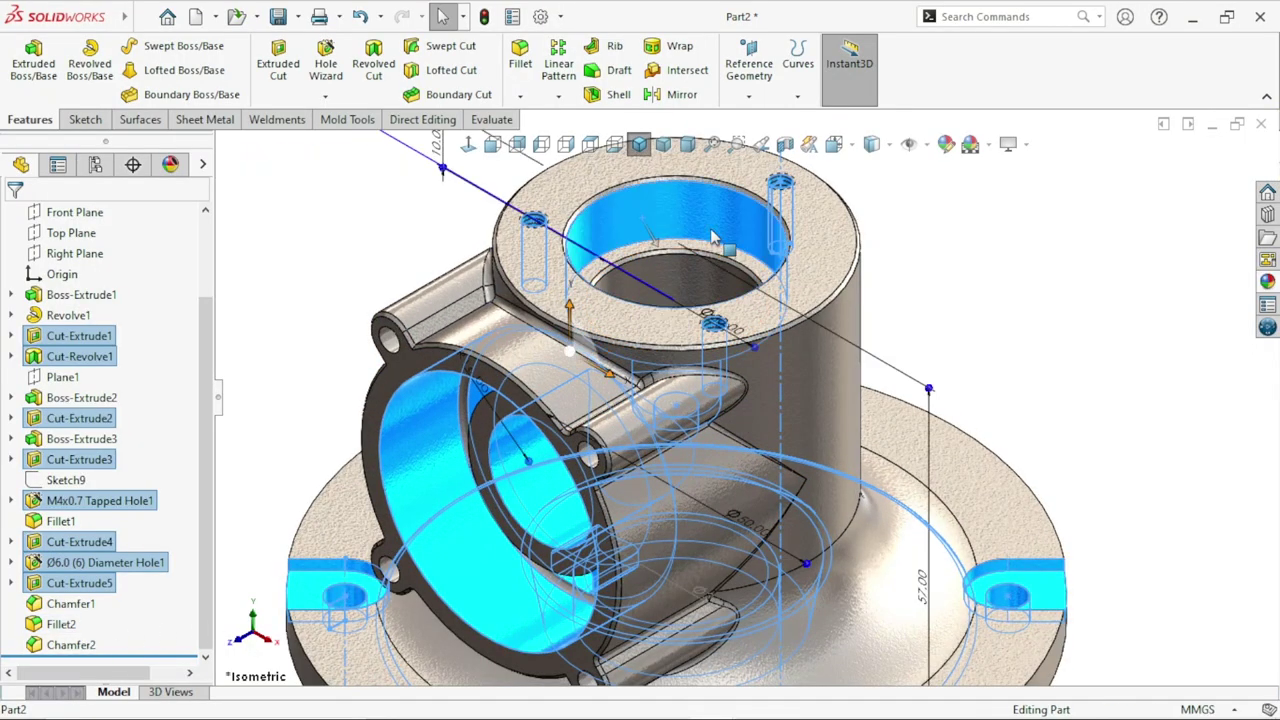
pyautogui.scroll(-2, 650, 270)
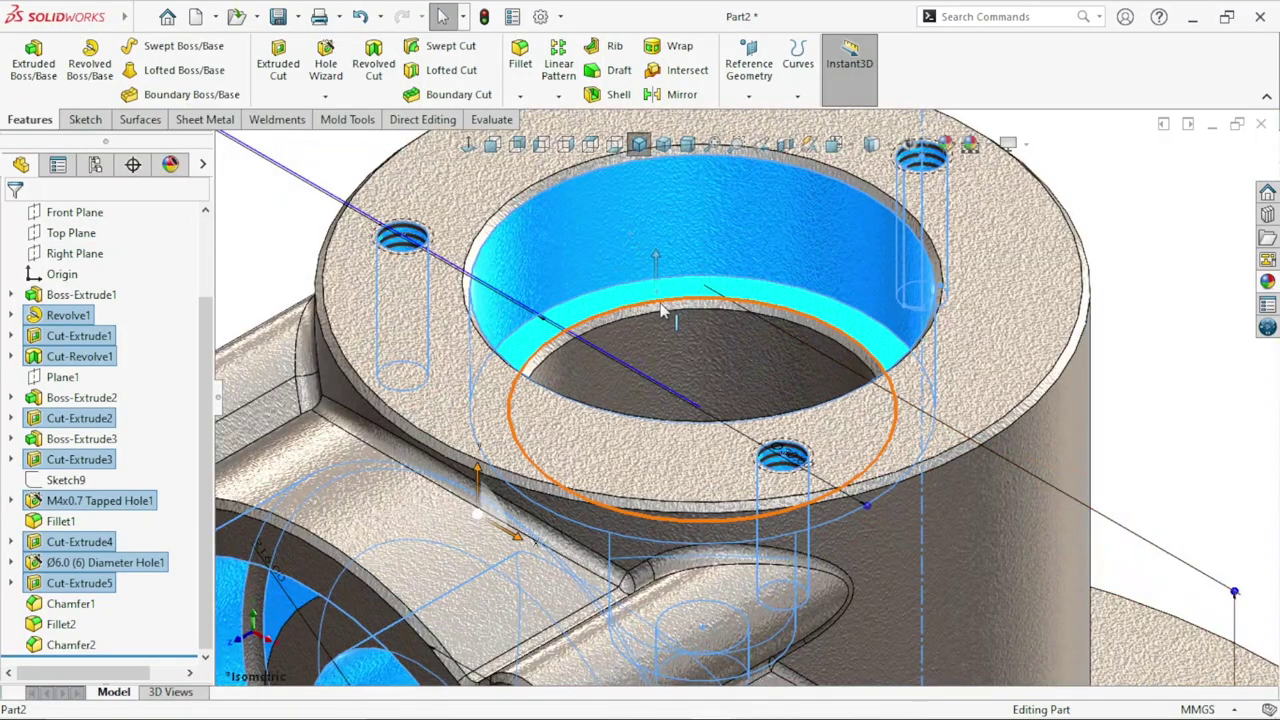
pyautogui.scroll(-2, 656, 300)
pyautogui.keyDown('ctrl'); pyautogui.click(657, 301); pyautogui.keyUp('ctrl')
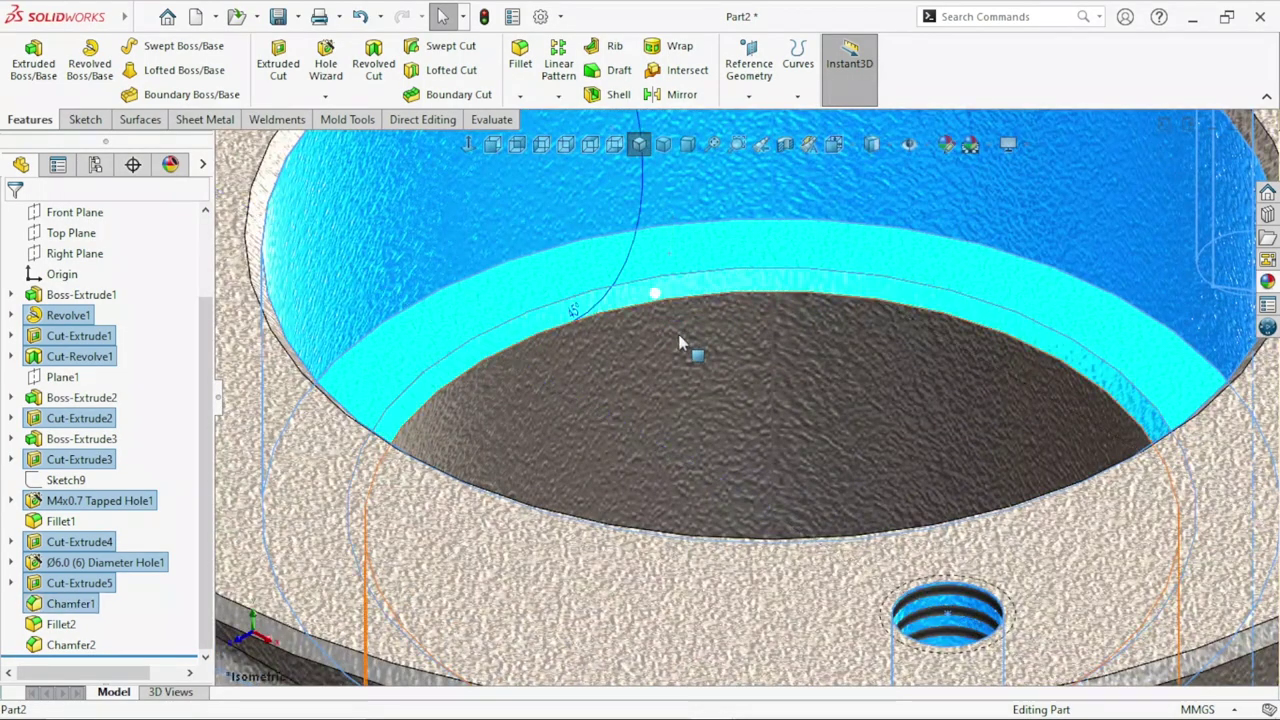
pyautogui.scroll(3, 649, 448)
pyautogui.keyDown('ctrl'); pyautogui.click(633, 445); pyautogui.keyUp('ctrl')
# Step: Add a face inside the side bore to the selection
pyautogui.scroll(3, 700, 470)
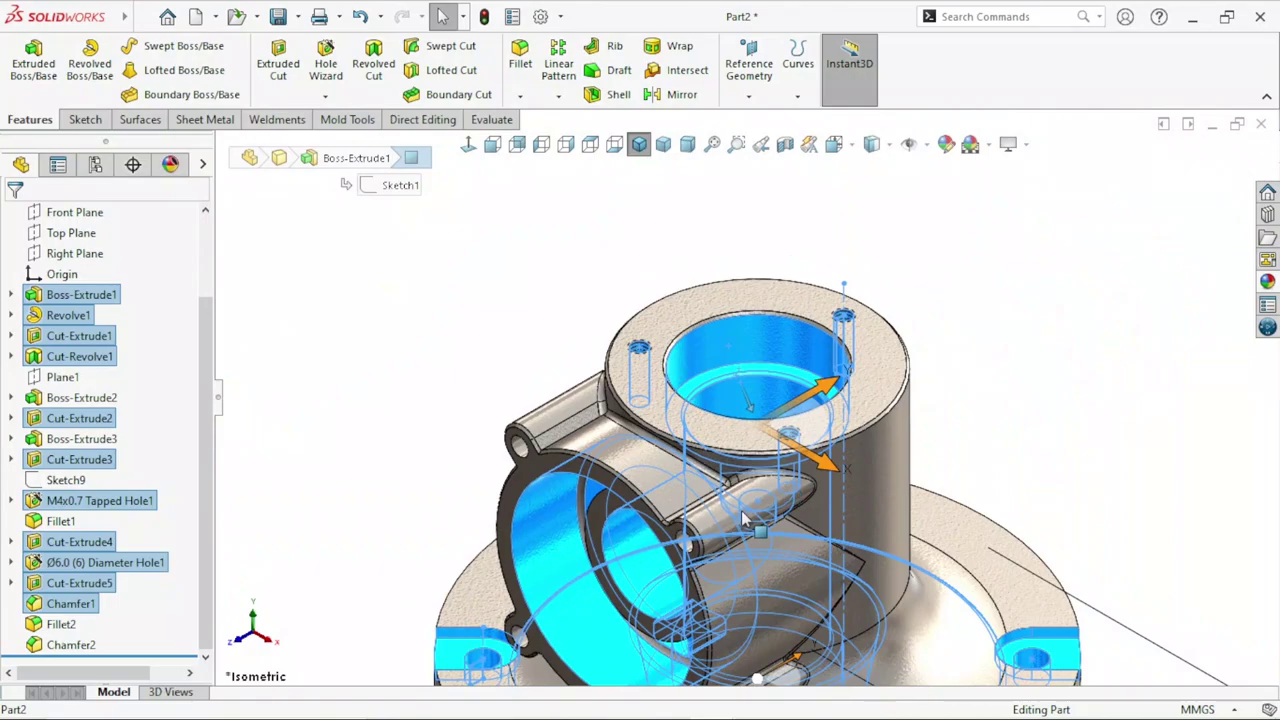
pyautogui.scroll(2, 741, 510)
pyautogui.moveTo(799, 530); pyautogui.dragTo(878, 440, button='middle')
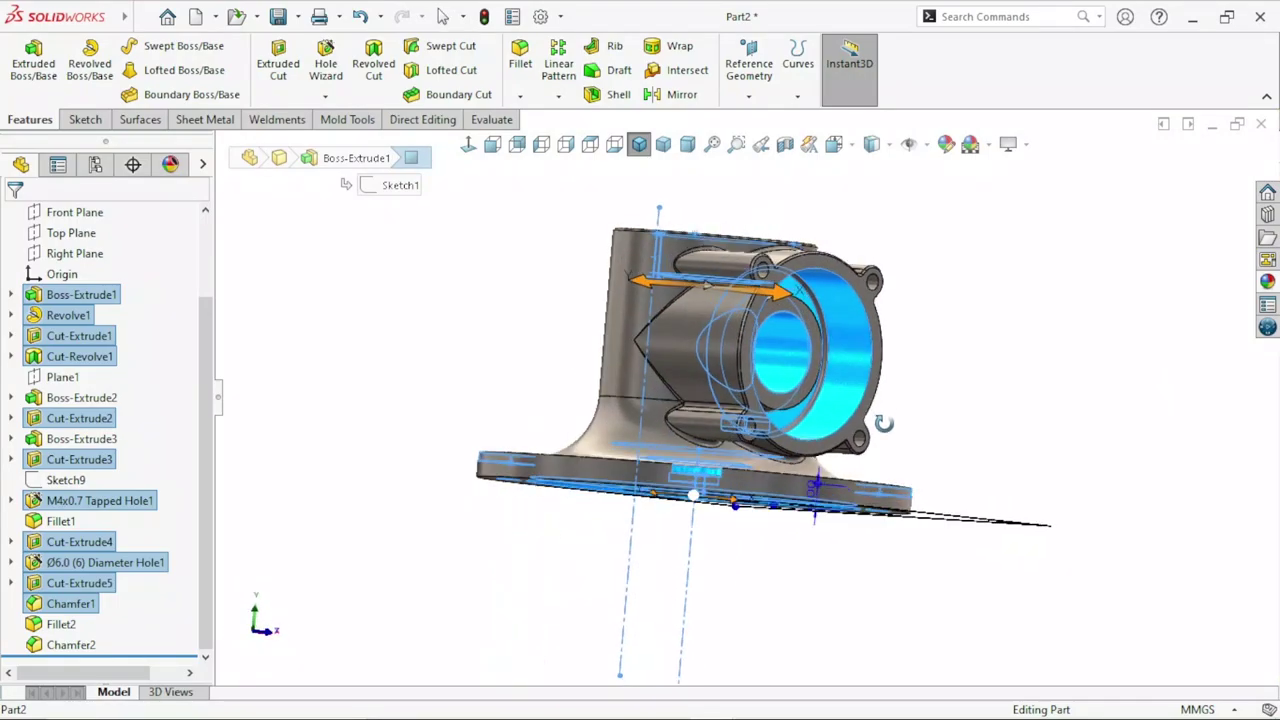
pyautogui.scroll(-3, 800, 420)
pyautogui.scroll(-3, 786, 394)
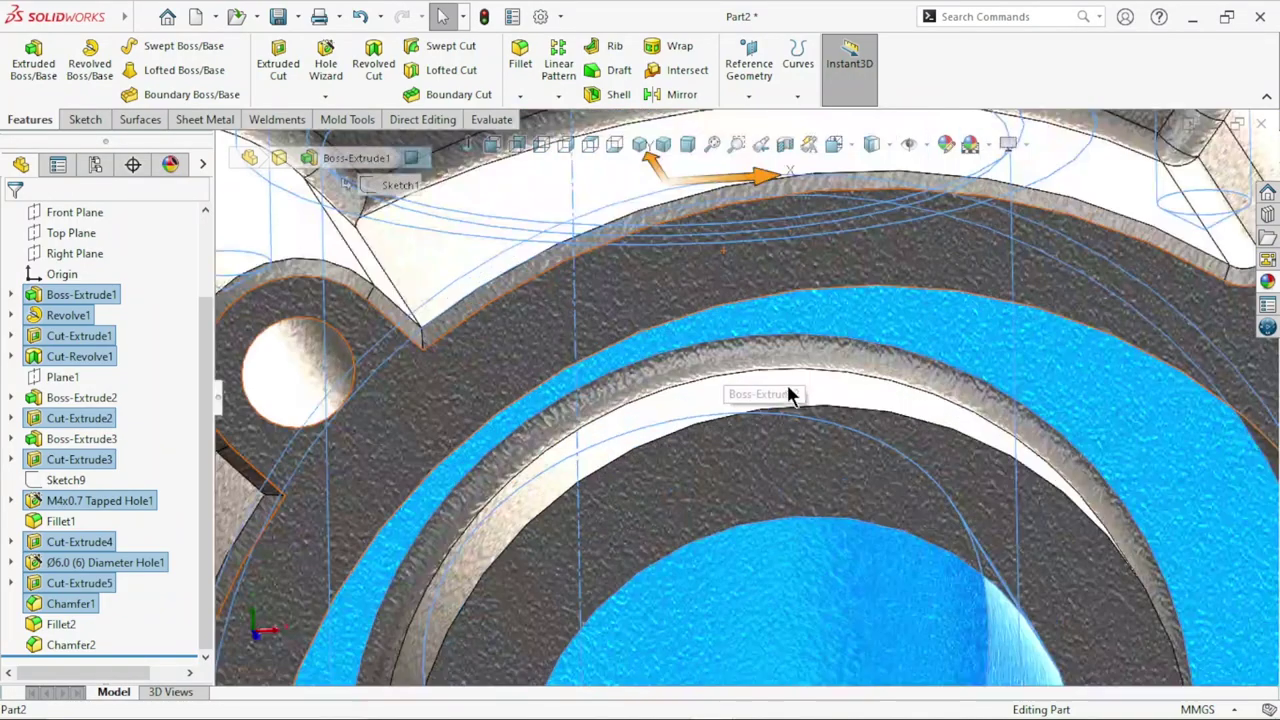
pyautogui.keyDown('ctrl'); pyautogui.click(729, 357); pyautogui.keyUp('ctrl')
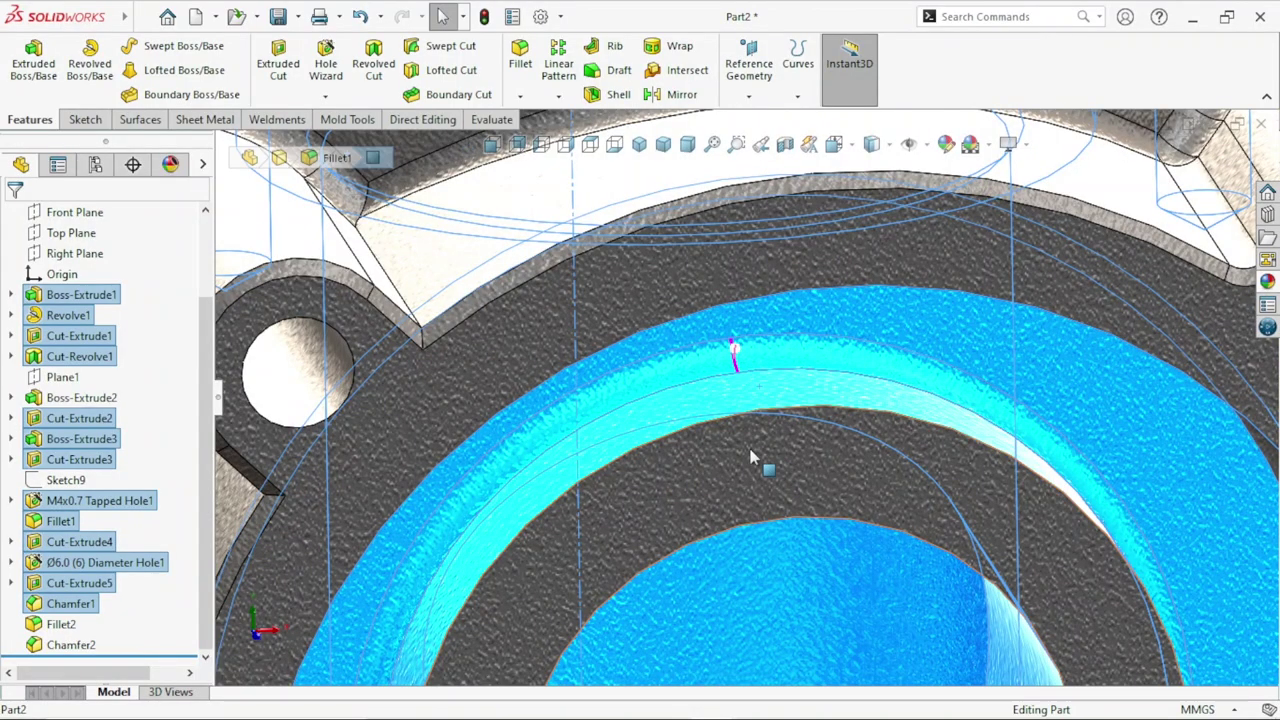
# Step: Add a face of the underside bore to the selection, then view the top again
pyautogui.scroll(5, 763, 460)
pyautogui.moveTo(810, 518); pyautogui.dragTo(745, 412, button='middle')
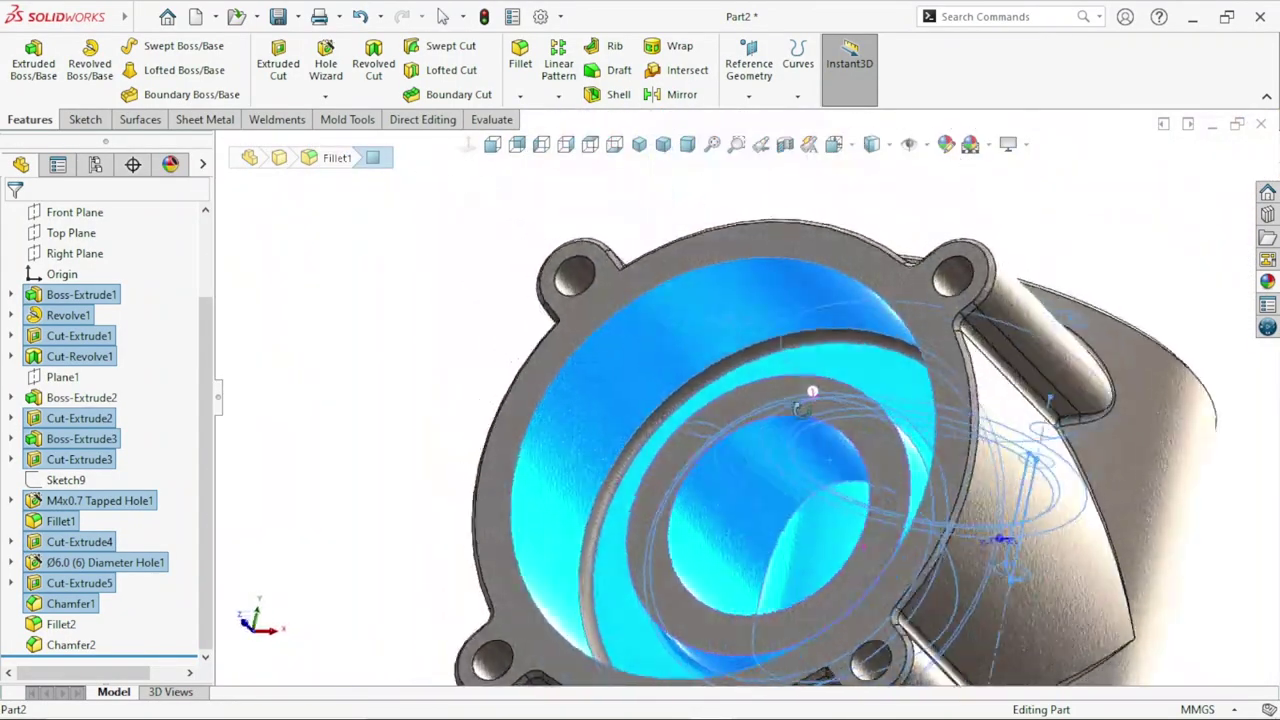
pyautogui.scroll(-3, 745, 412)
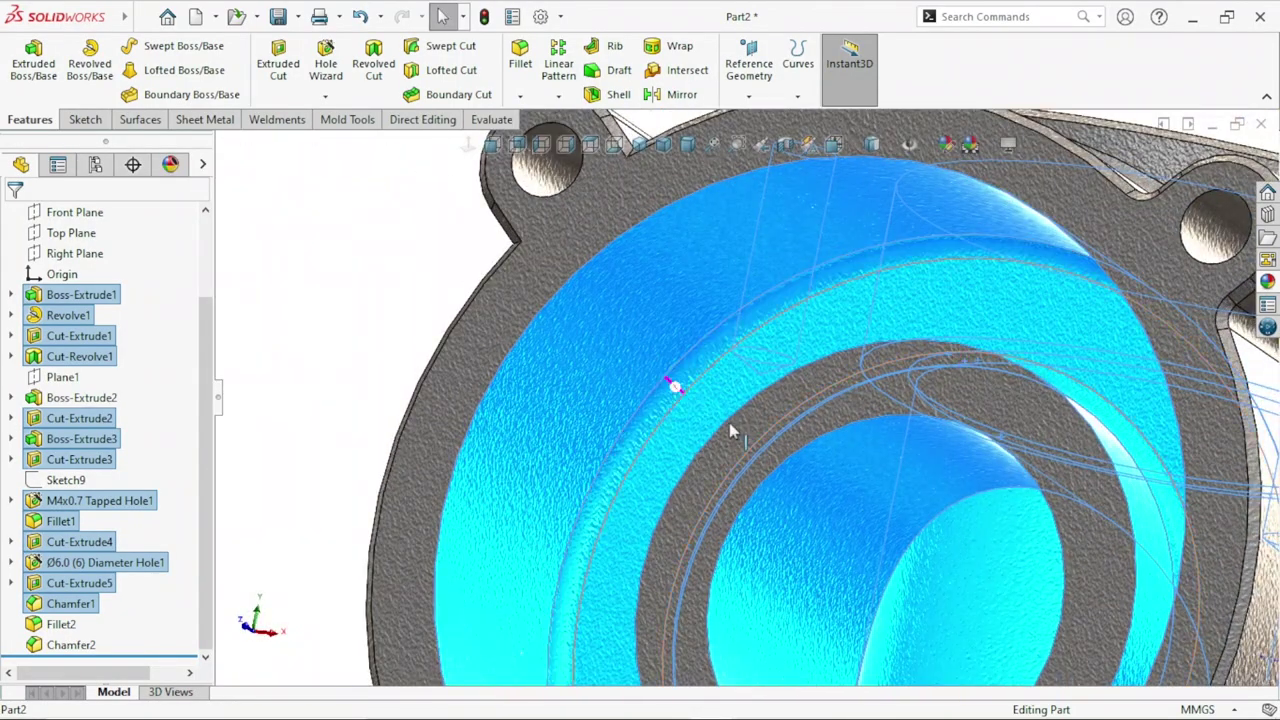
pyautogui.scroll(5, 737, 449)
pyautogui.moveTo(737, 449); pyautogui.dragTo(811, 597, button='middle')
pyautogui.scroll(-2, 803, 526)
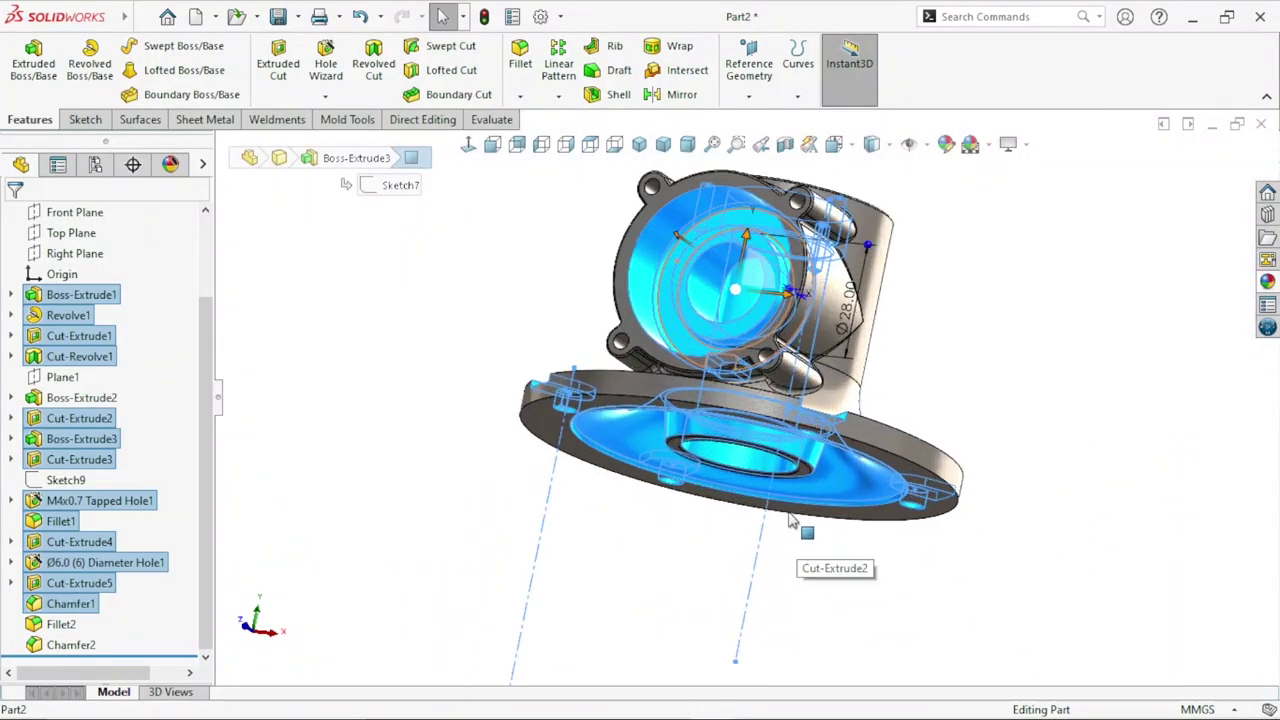
pyautogui.scroll(-2, 655, 340)
pyautogui.scroll(-4, 655, 340)
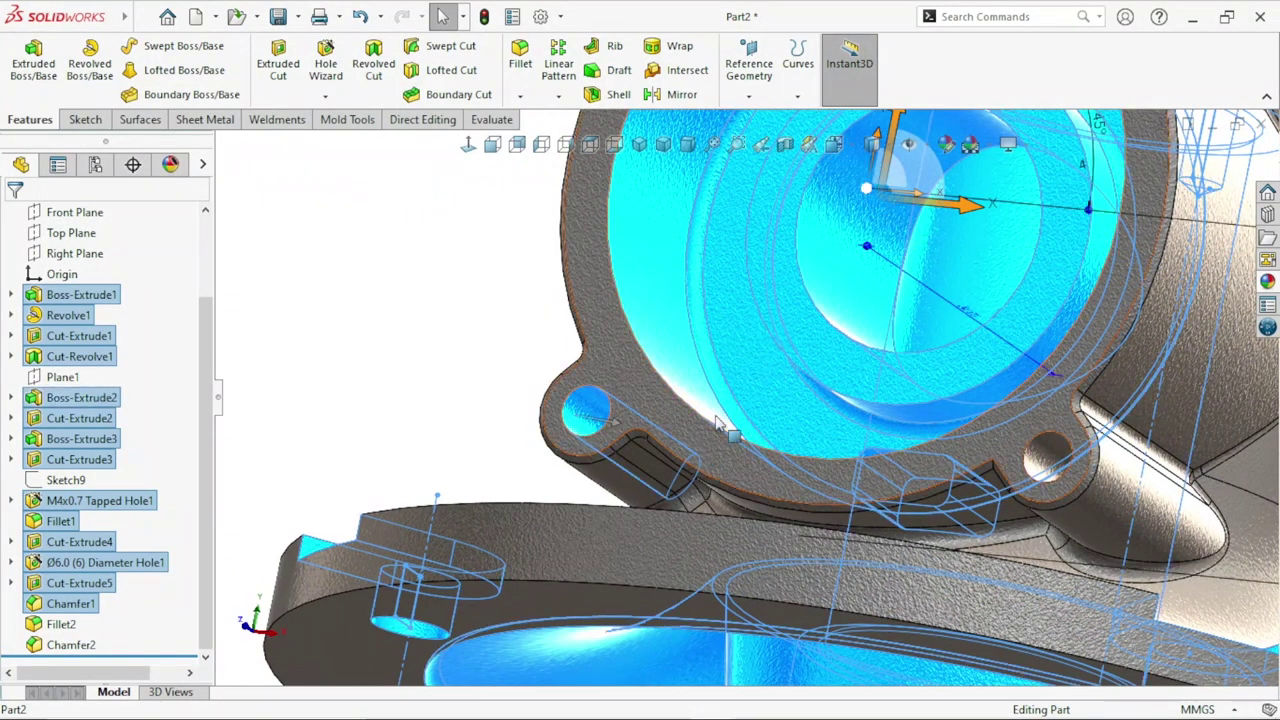
pyautogui.scroll(3, 765, 192)
pyautogui.scroll(-3, 765, 192)
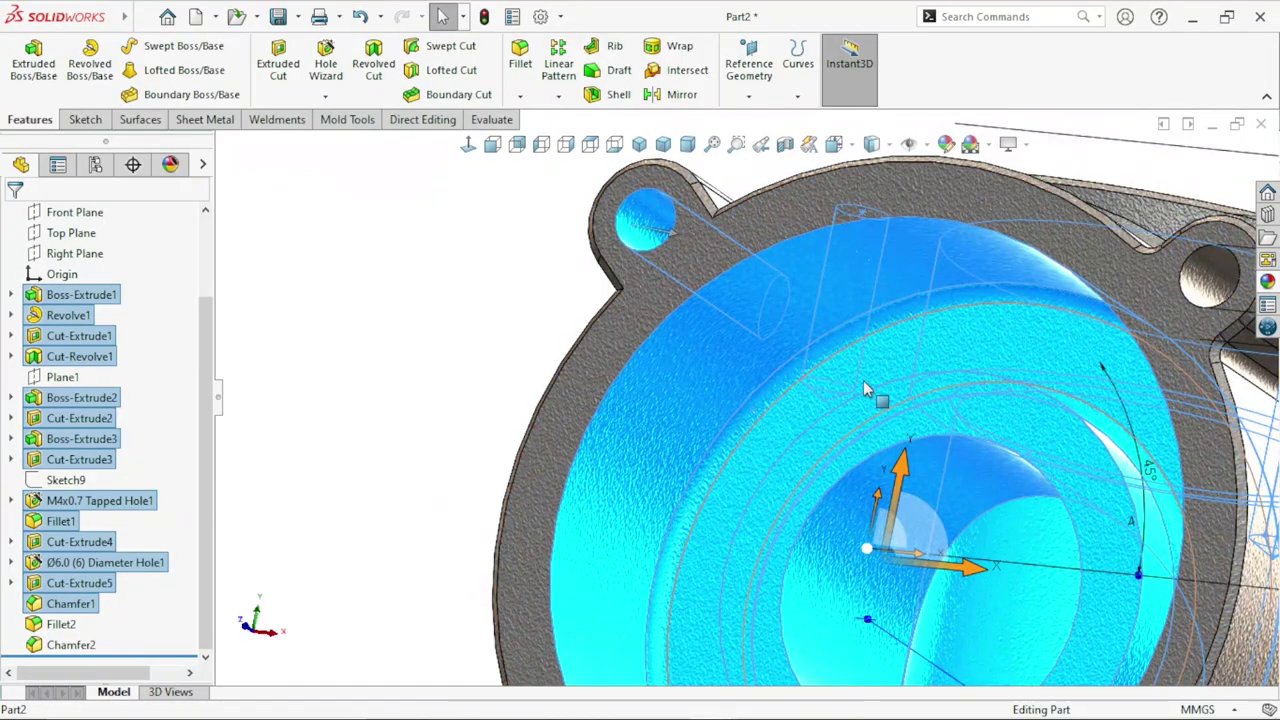
pyautogui.scroll(2, 1040, 370)
pyautogui.scroll(-3, 1040, 370)
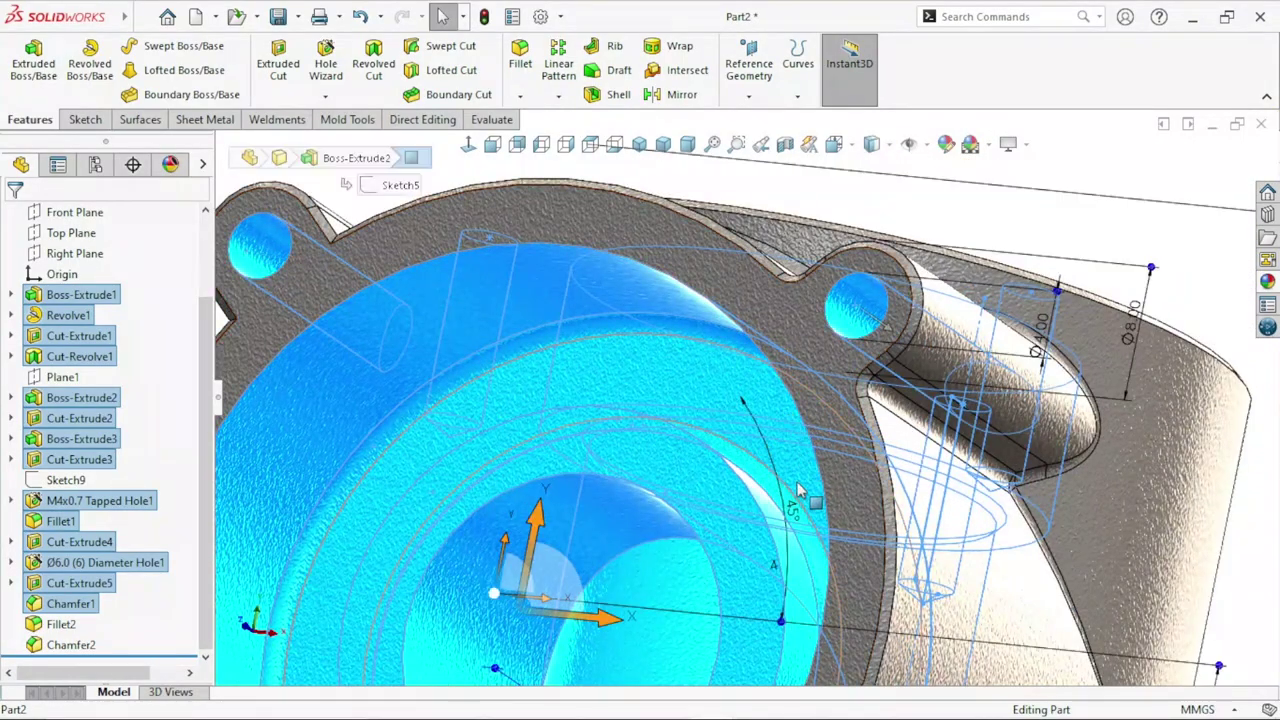
pyautogui.scroll(5, 745, 511)
pyautogui.scroll(-2, 745, 511)
pyautogui.scroll(-3, 723, 486)
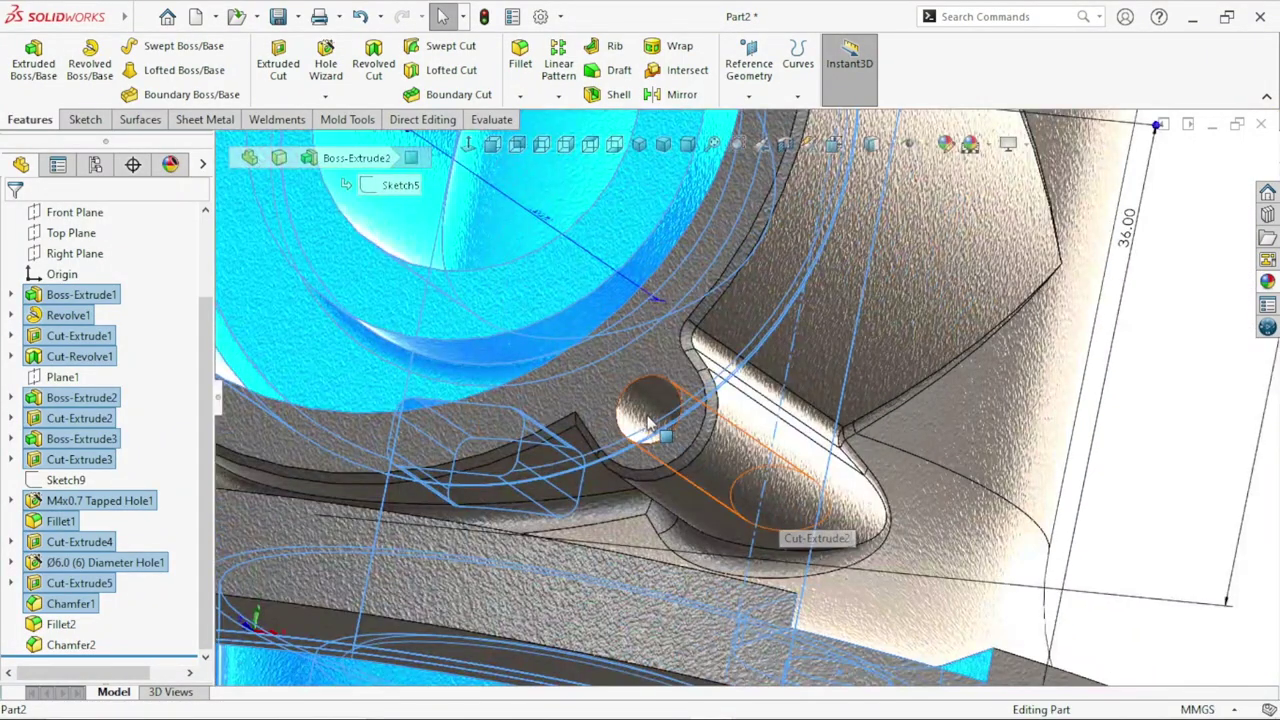
pyautogui.scroll(5, 643, 487)
pyautogui.moveTo(643, 487); pyautogui.dragTo(770, 420, button='middle')
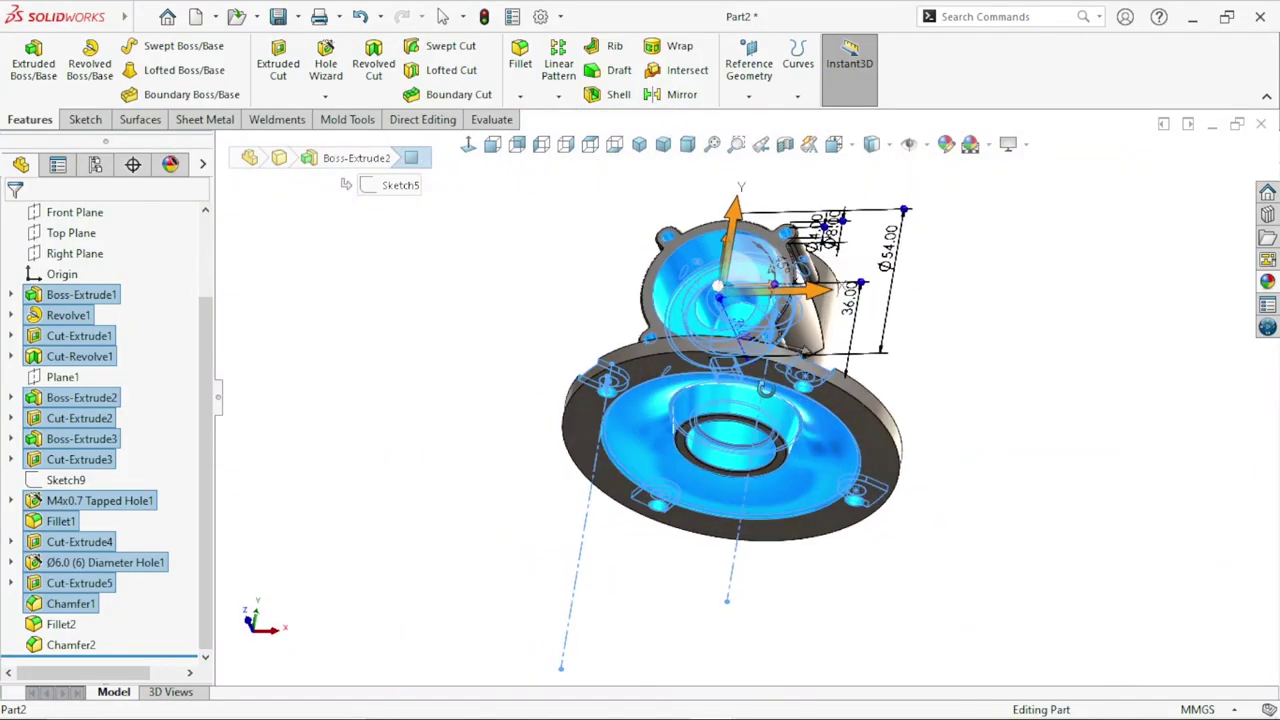
pyautogui.scroll(-3, 770, 411)
pyautogui.click(880, 388)
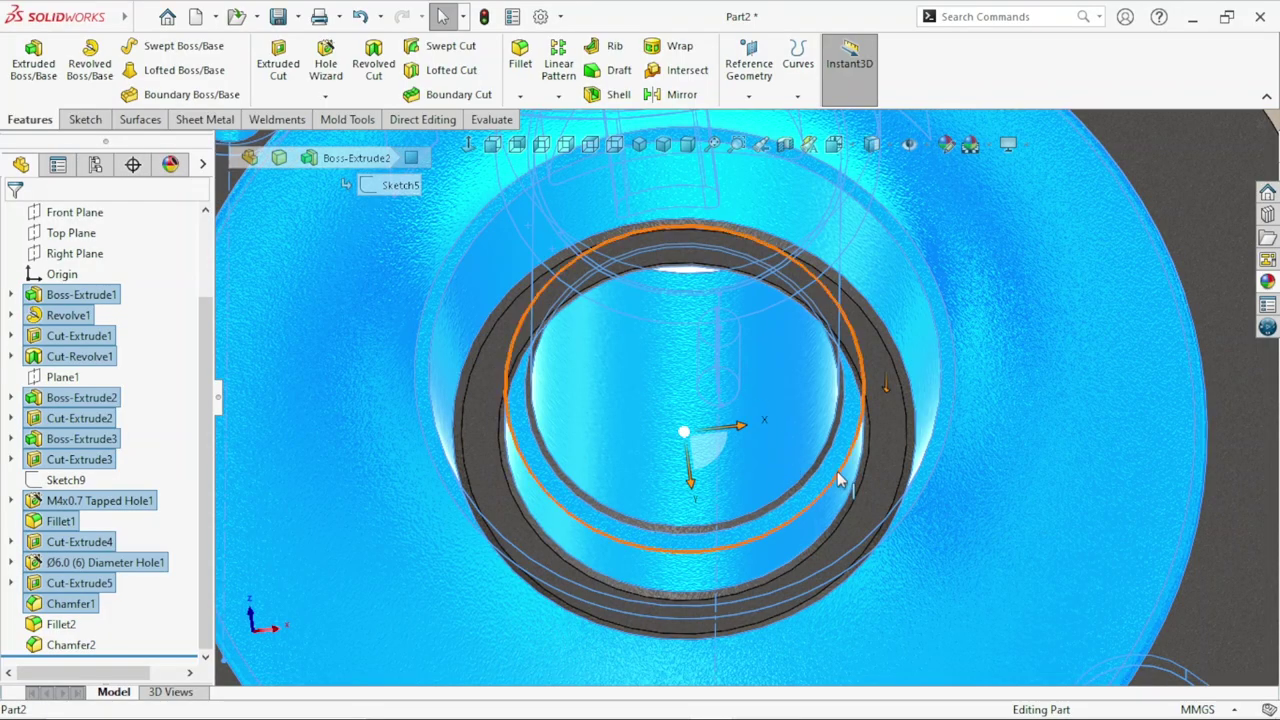
pyautogui.scroll(-2, 770, 436)
pyautogui.scroll(2, 651, 477)
pyautogui.scroll(3, 680, 431)
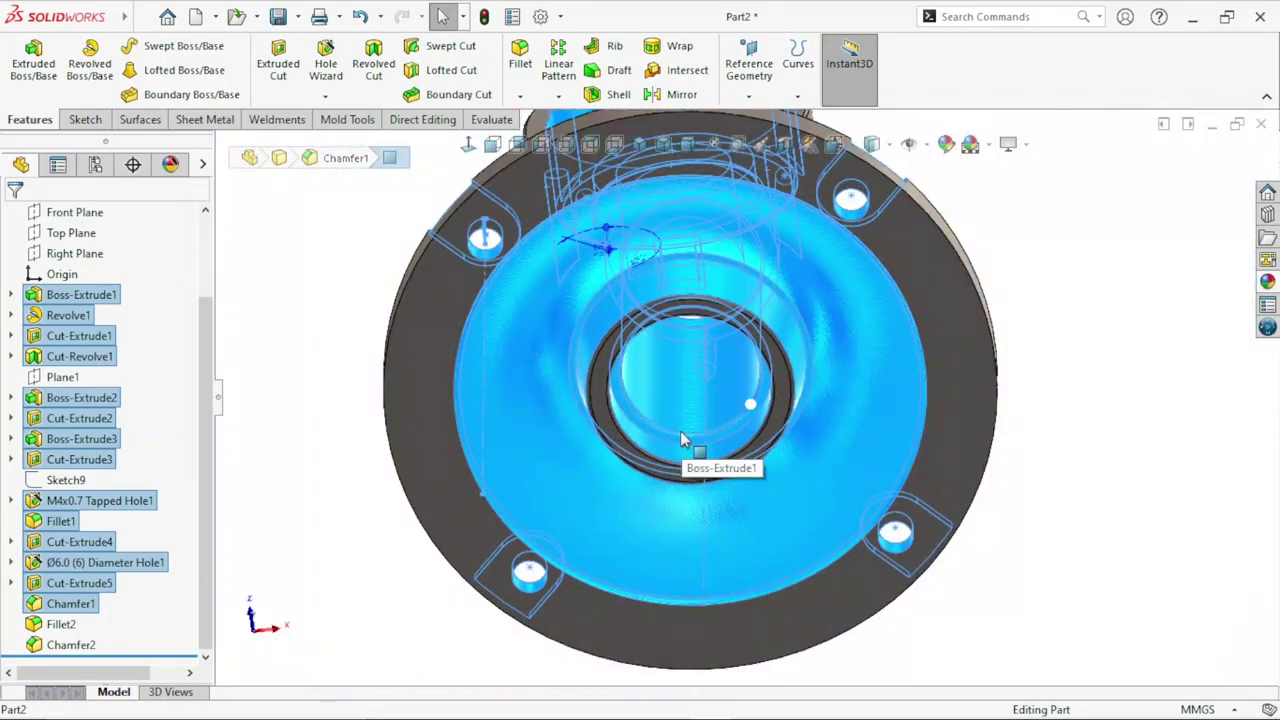
pyautogui.scroll(2, 643, 363)
pyautogui.moveTo(643, 363)
pyautogui.mouseDown(button='middle')
pyautogui.moveTo(805, 412)
pyautogui.moveTo(777, 462)
pyautogui.moveTo(717, 503)
pyautogui.moveTo(740, 498)
pyautogui.mouseUp(button='middle')
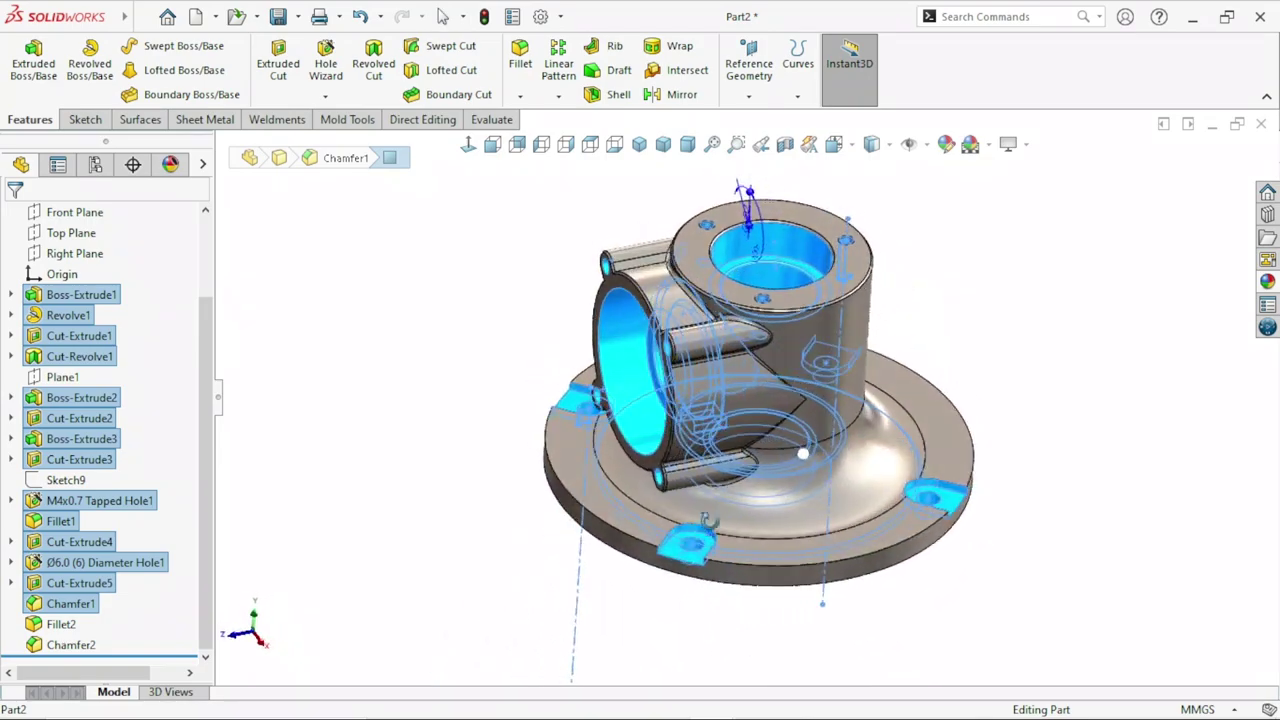
# Step: Apply the satin finish nickel appearance from the Metal > Nickel library to the housing
pyautogui.click(1268, 285)
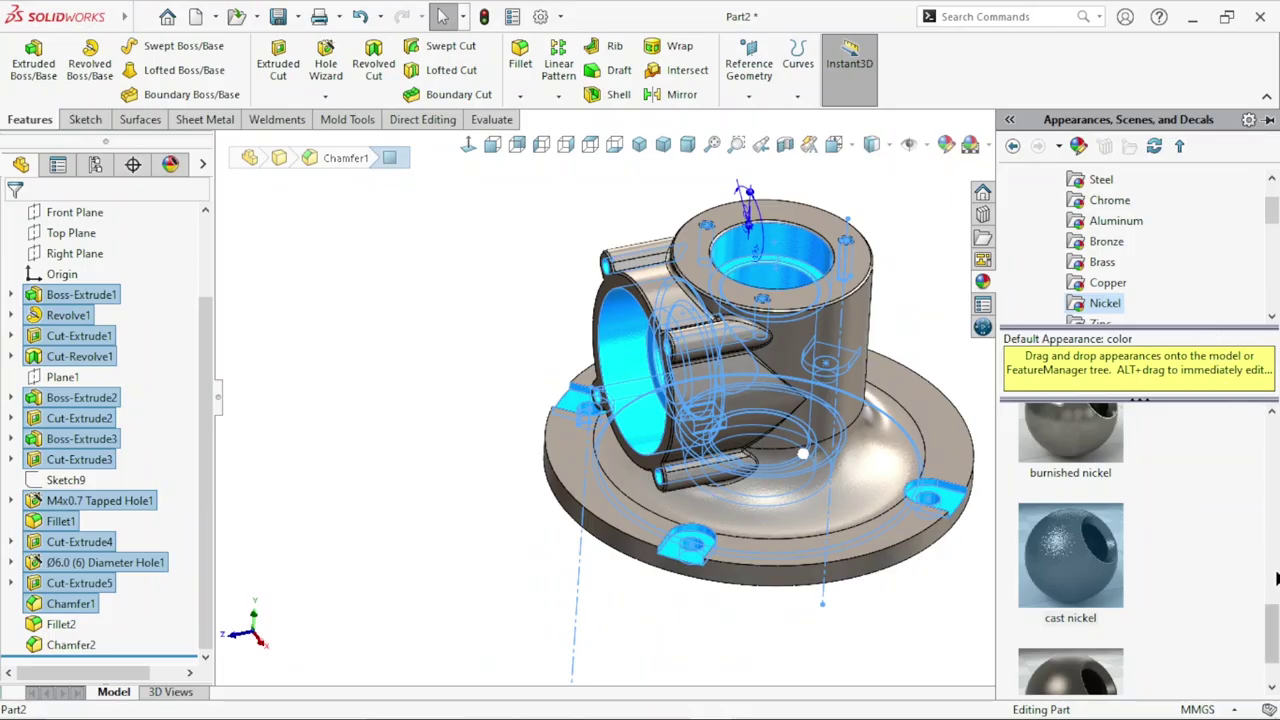
pyautogui.moveTo(1276, 622); pyautogui.dragTo(1272, 510)
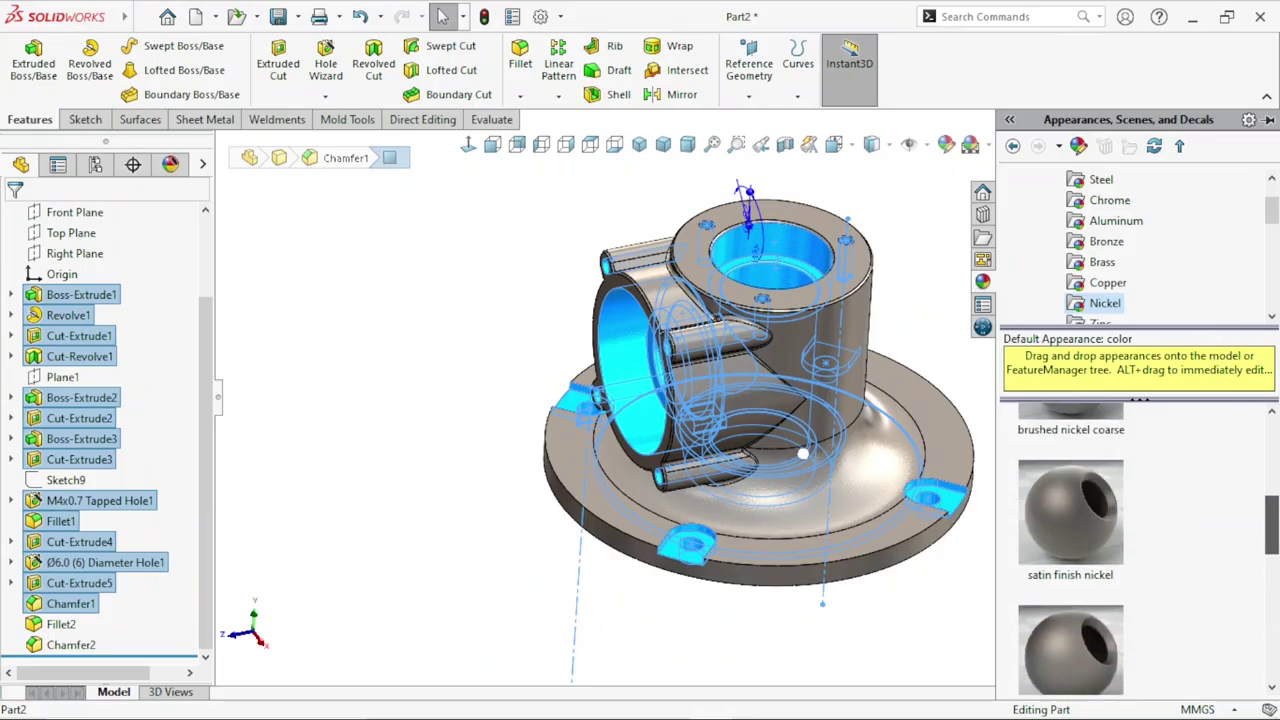
pyautogui.click(1108, 527)
pyautogui.click(905, 584)
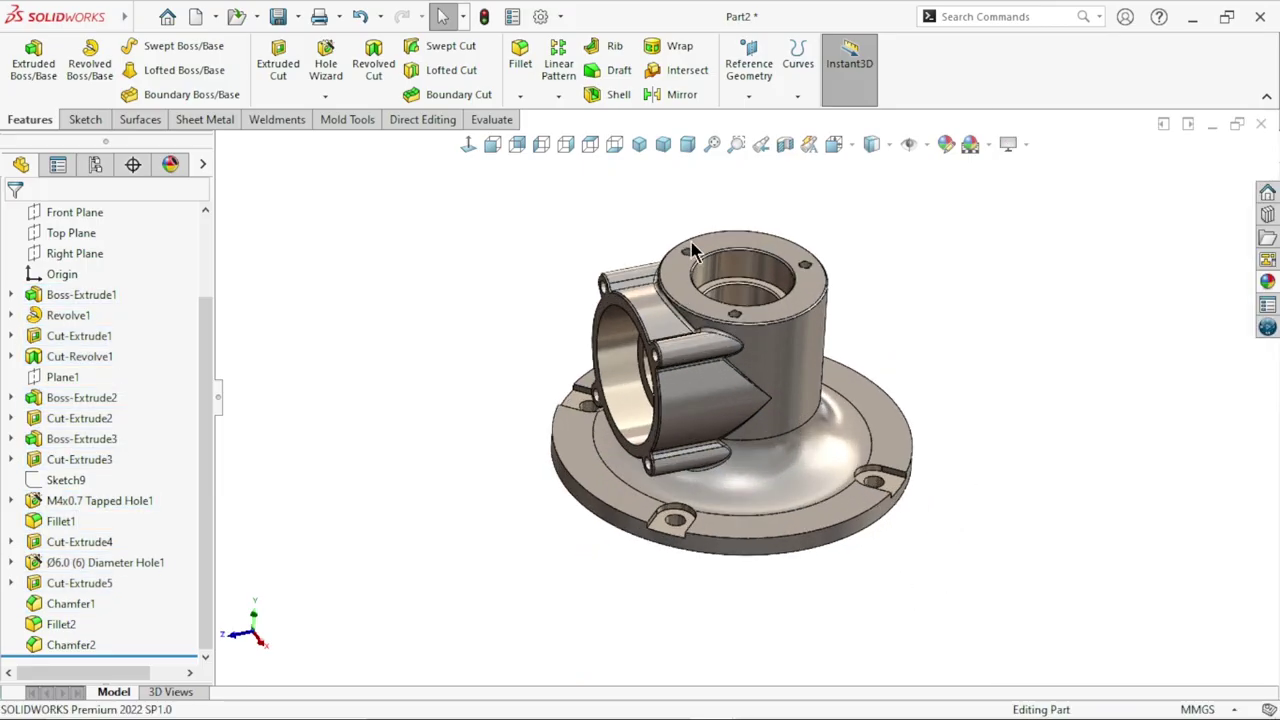
pyautogui.click(639, 145)
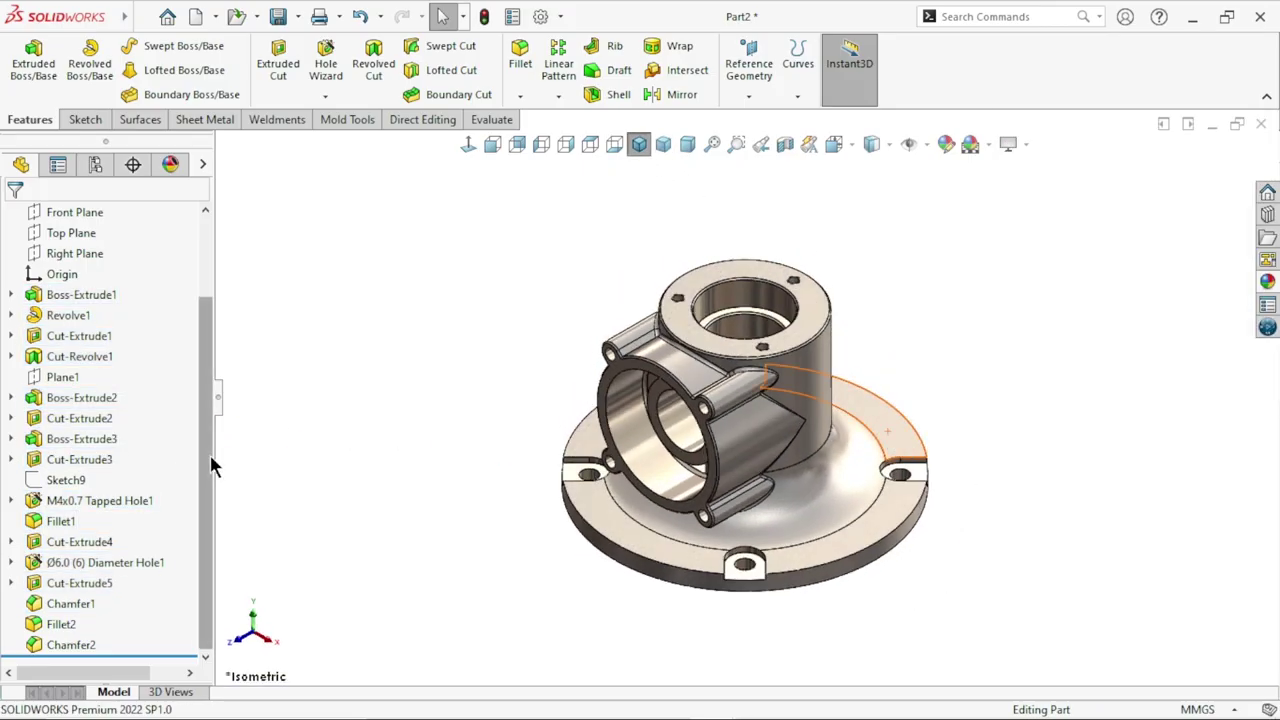
# Step: Colour the Fillet2 fillets joining the side boss to the housing red
pyautogui.click(62, 621)
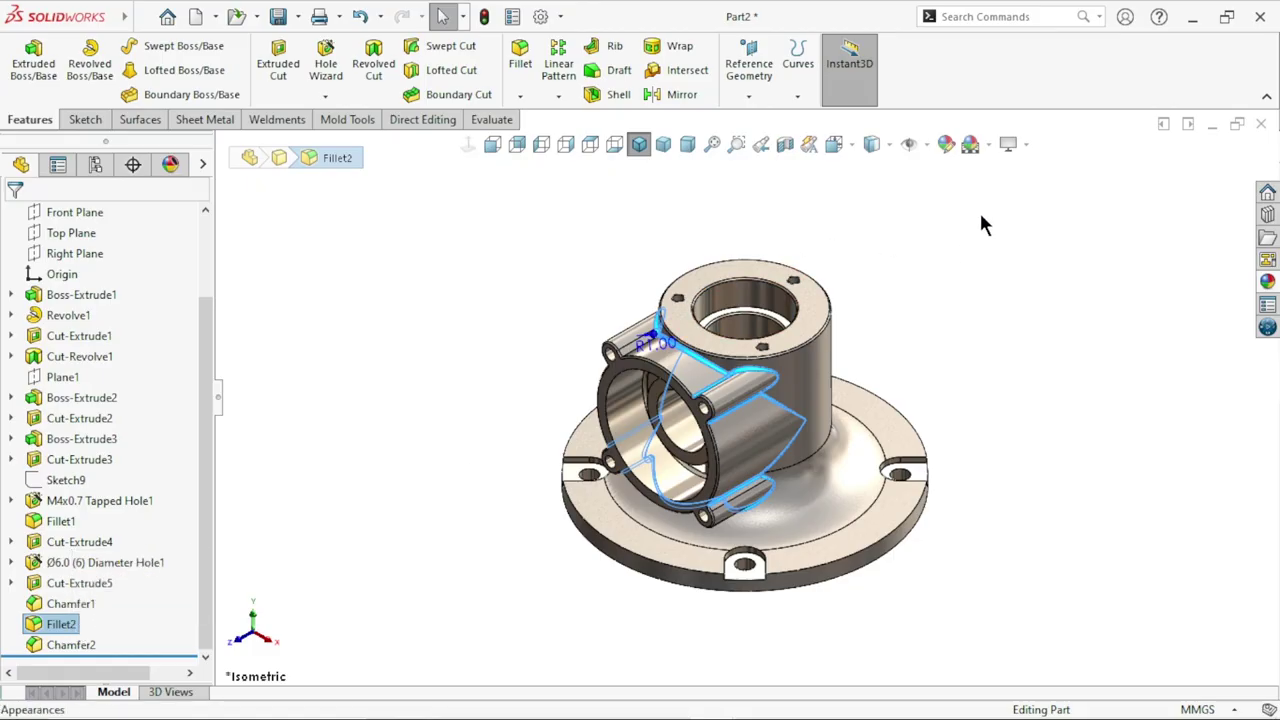
pyautogui.click(947, 145)
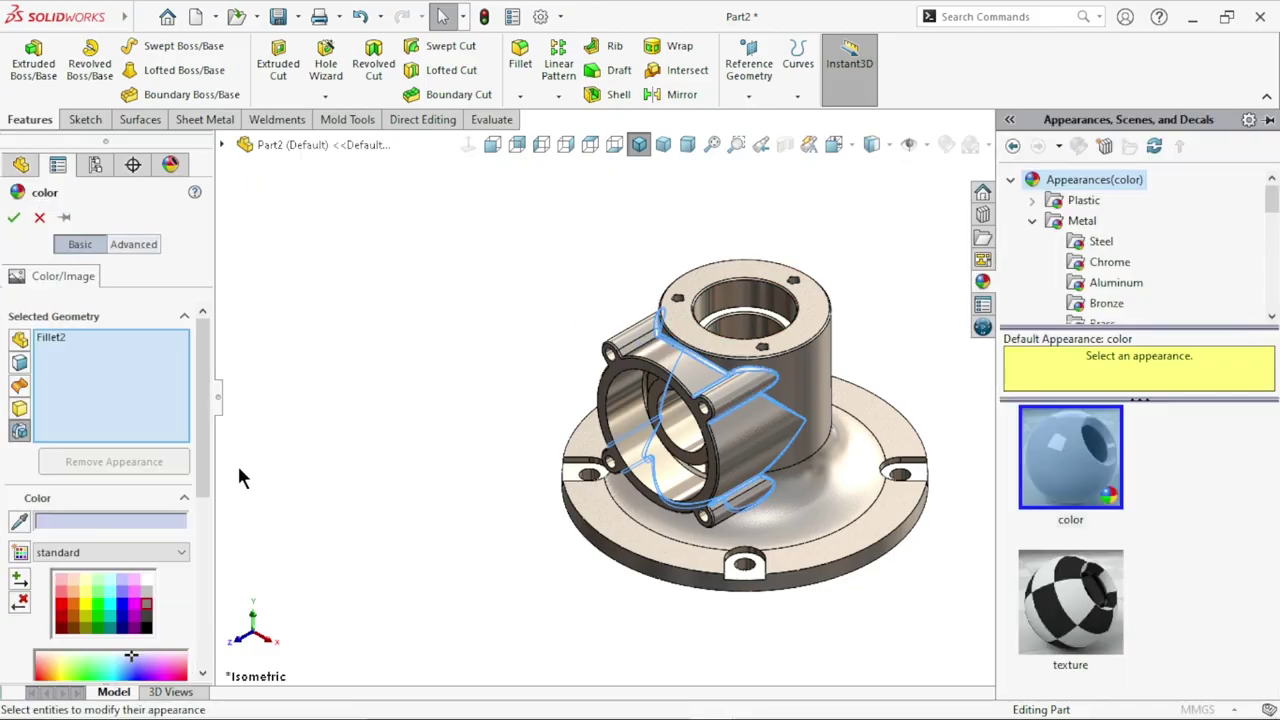
pyautogui.click(14, 217)
pyautogui.scroll(5, 726, 343)
pyautogui.scroll(-5, 750, 400)
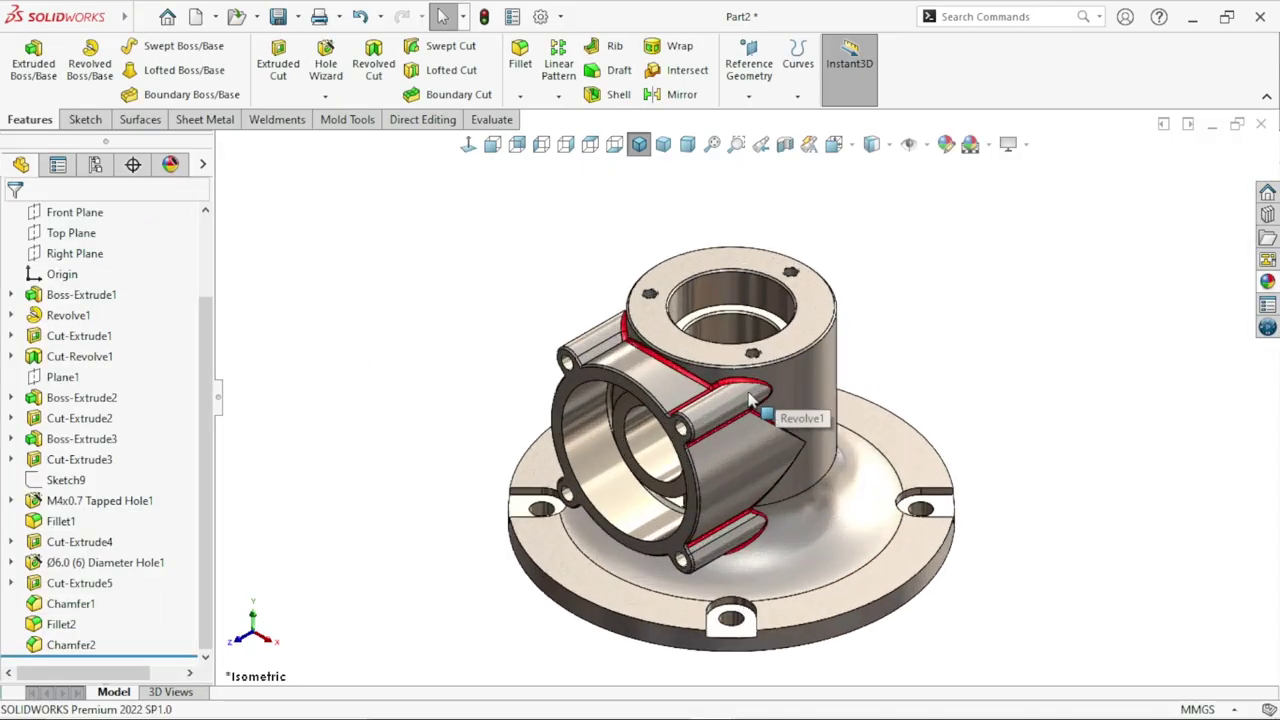
pyautogui.moveTo(1029, 475)
pyautogui.mouseDown(button='middle')
pyautogui.moveTo(908, 337)
pyautogui.moveTo(846, 209)
pyautogui.moveTo(1031, 394)
pyautogui.moveTo(1049, 335)
pyautogui.moveTo(923, 422)
pyautogui.mouseUp(button='middle')
pyautogui.scroll(2, 923, 422)
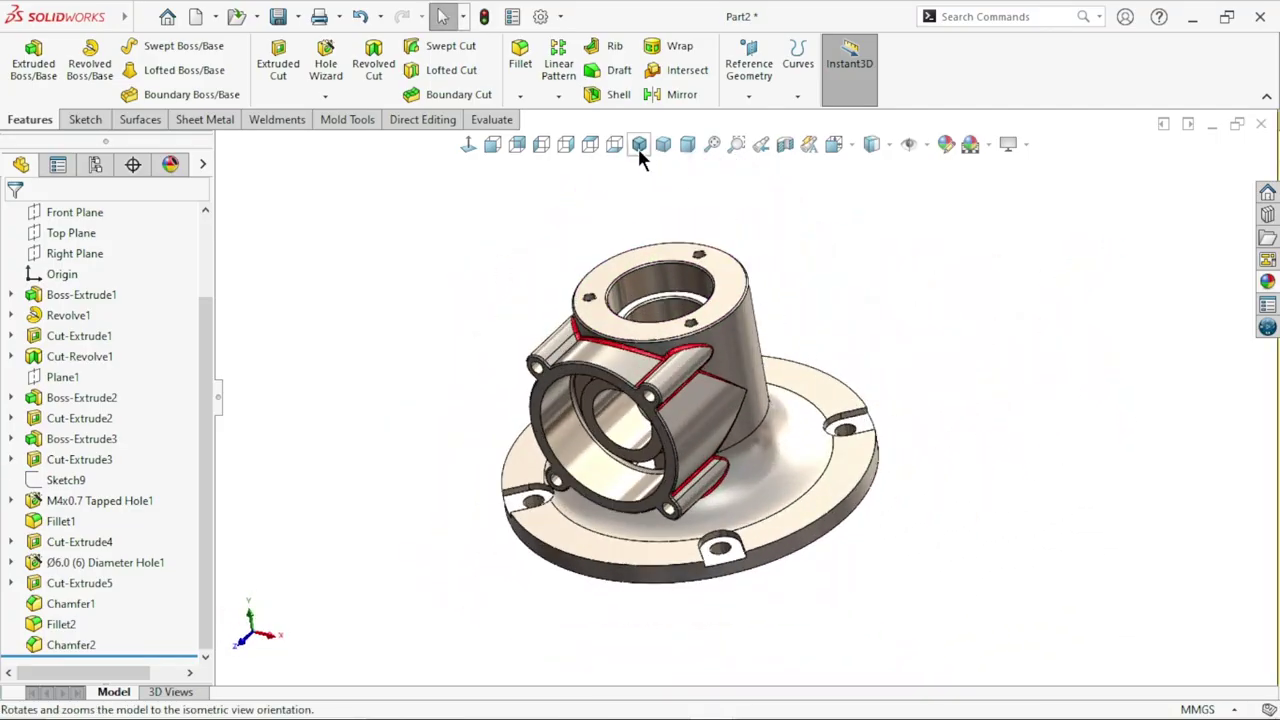
pyautogui.click(639, 145)
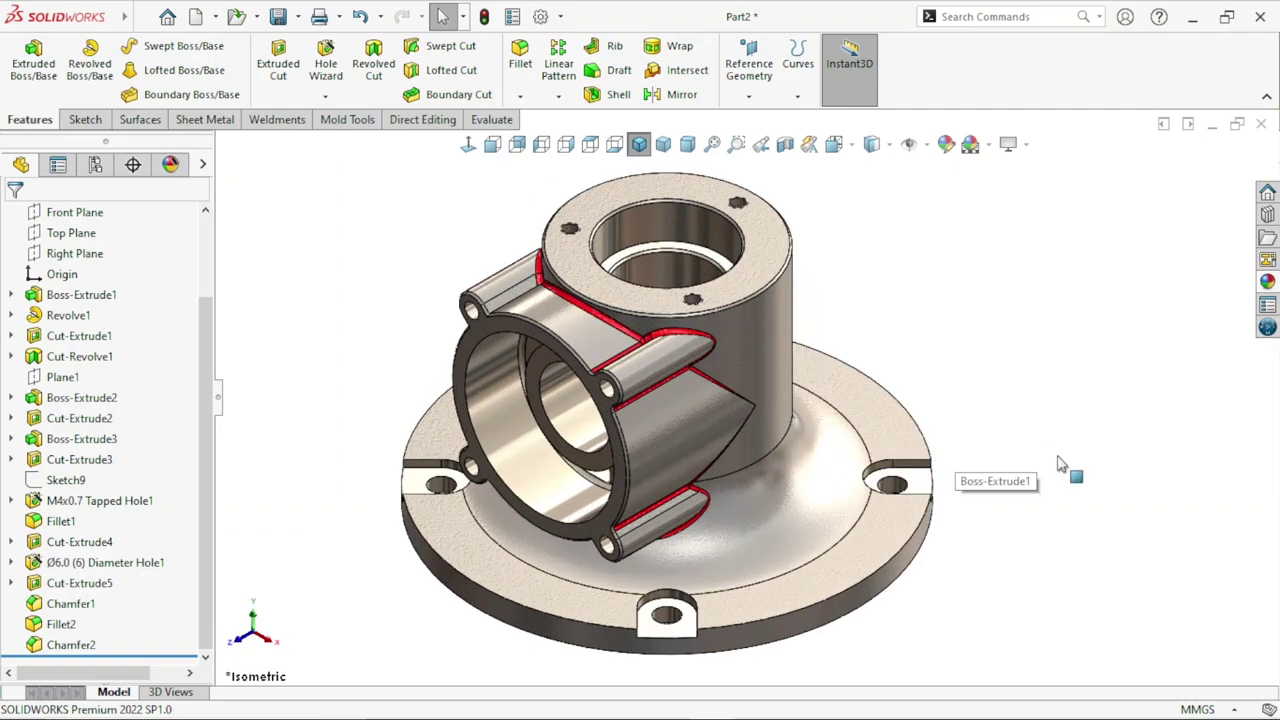